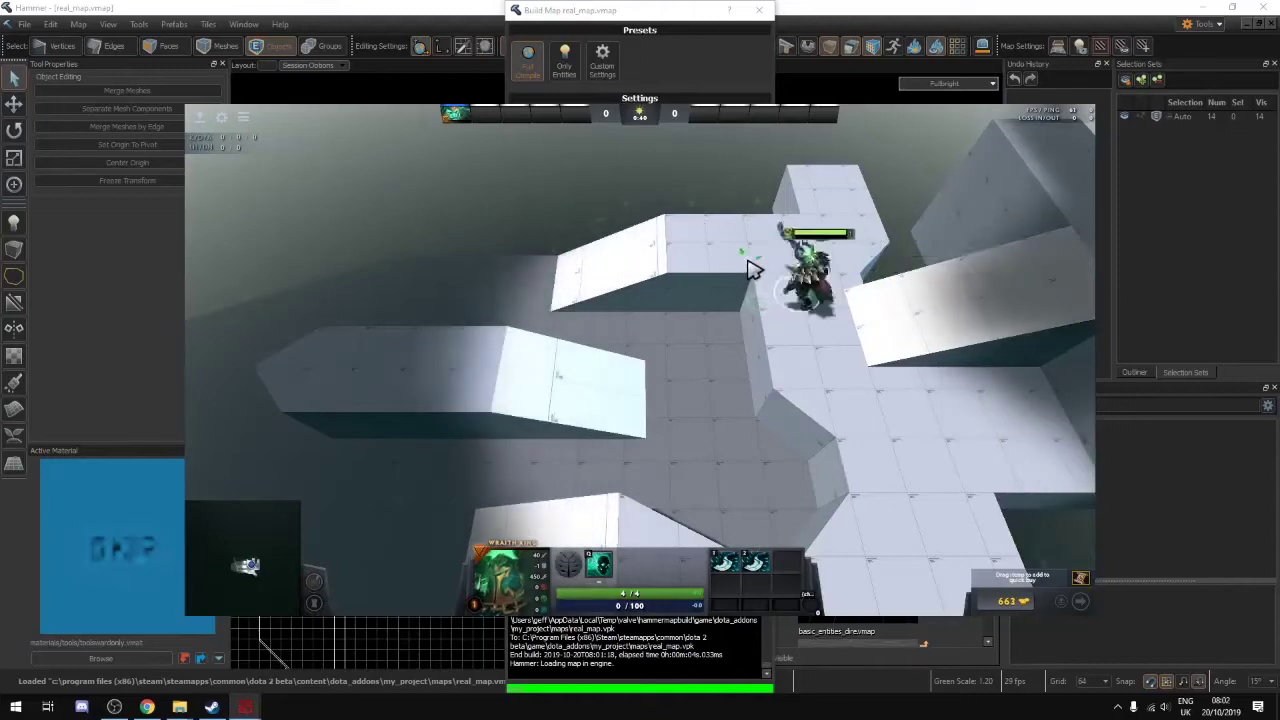
Playtest the compiled real_map by walking the hero down the ramp, around the lower ledge and towards the next ramp
{"action": "right_click", "coordinate": [630, 288]}
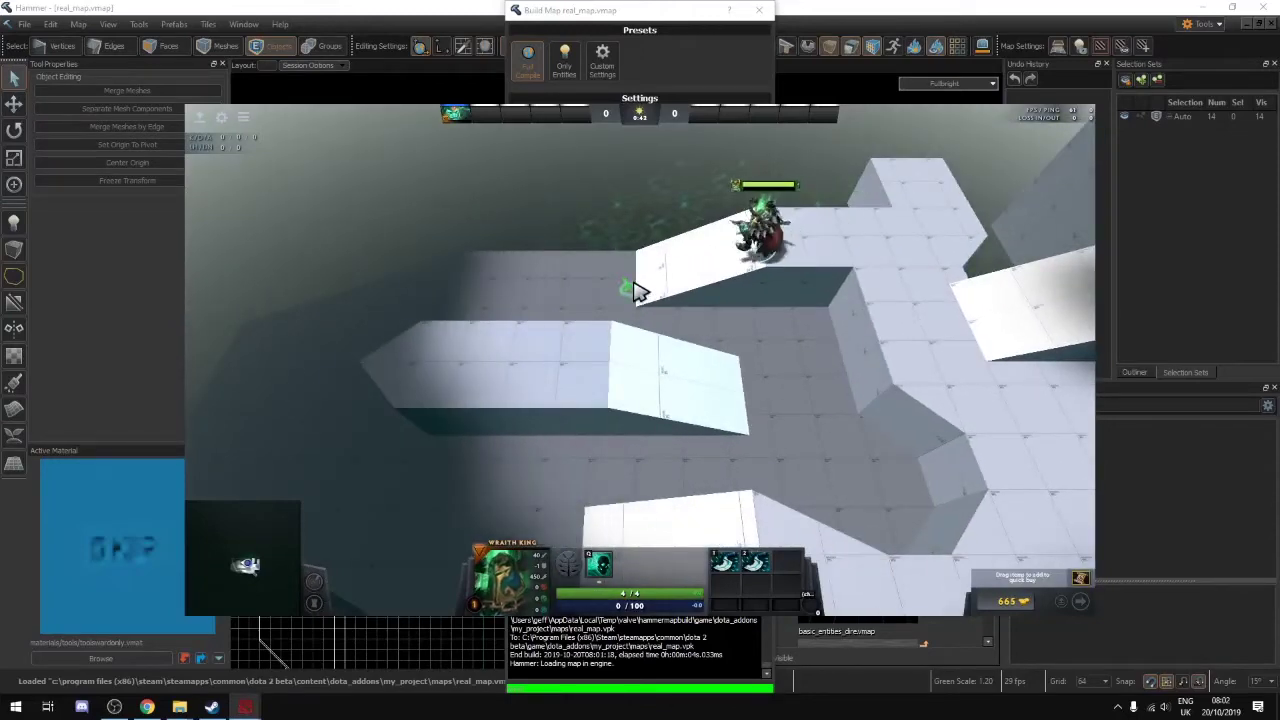
{"action": "right_click", "coordinate": [532, 297]}
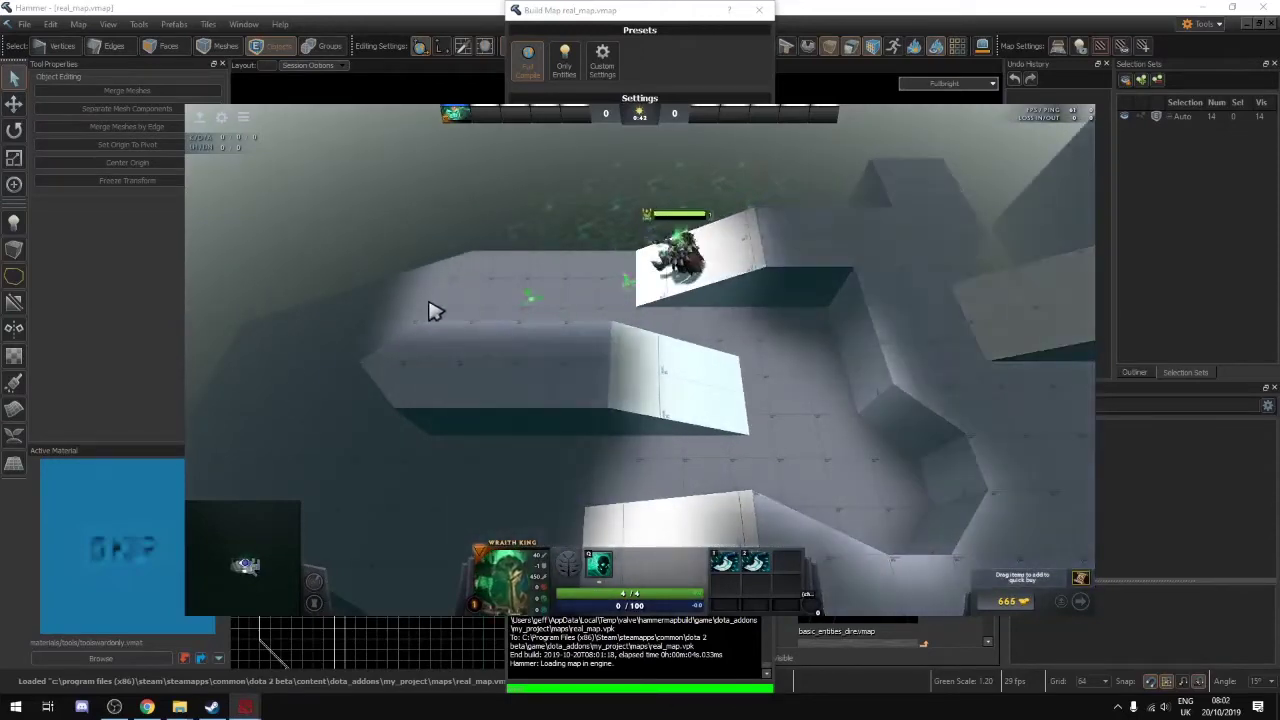
{"action": "right_click", "coordinate": [376, 358]}
{"action": "right_click", "coordinate": [397, 368]}
{"action": "right_click", "coordinate": [379, 366]}
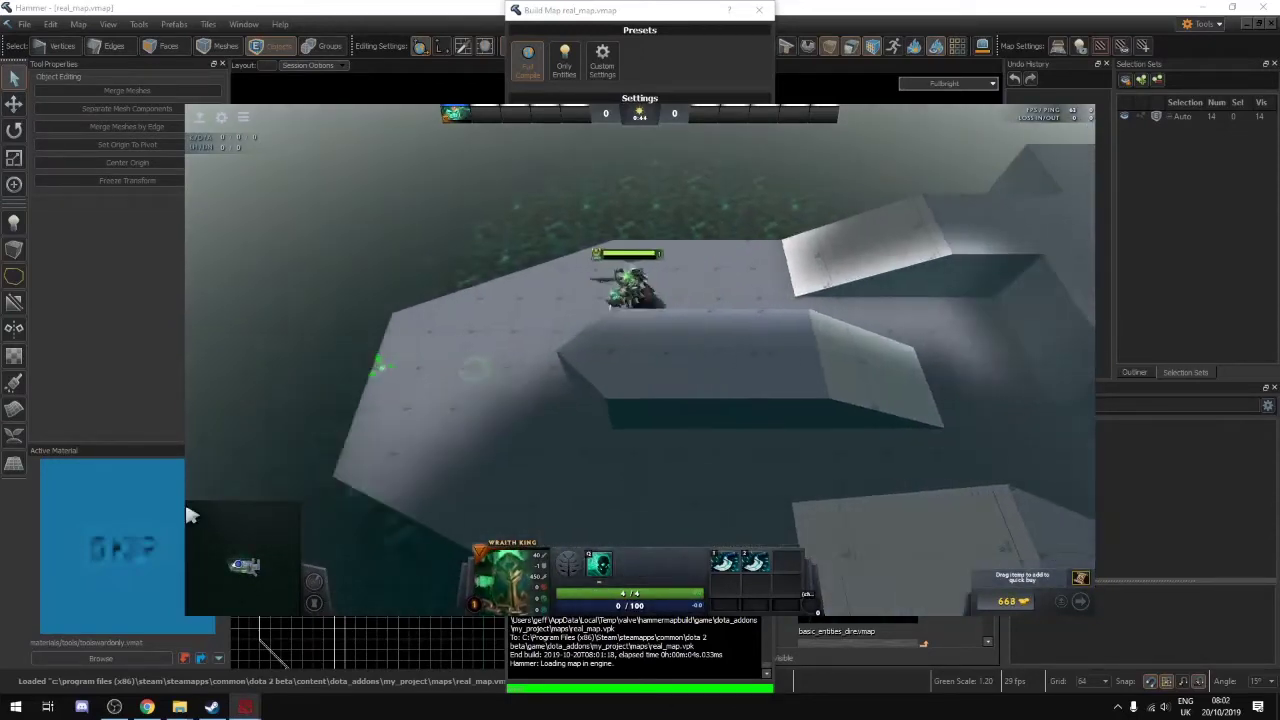
{"action": "right_click", "coordinate": [567, 396]}
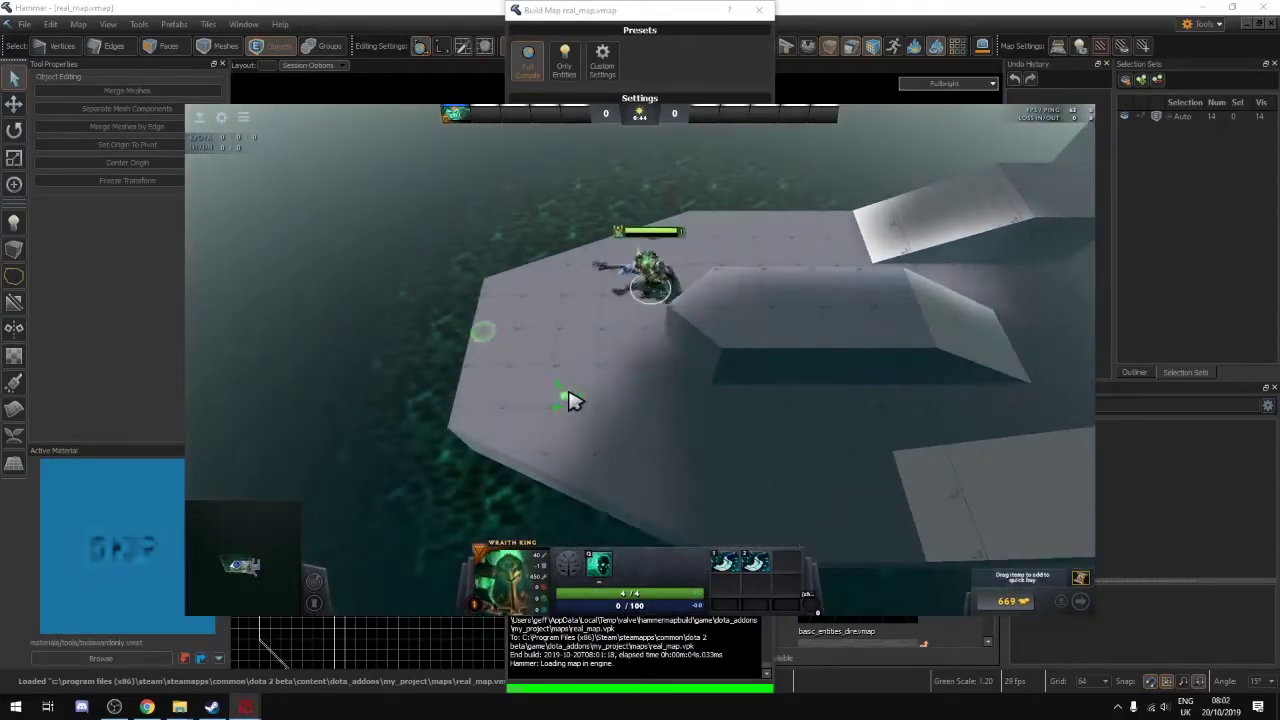
{"action": "right_click", "coordinate": [694, 429]}
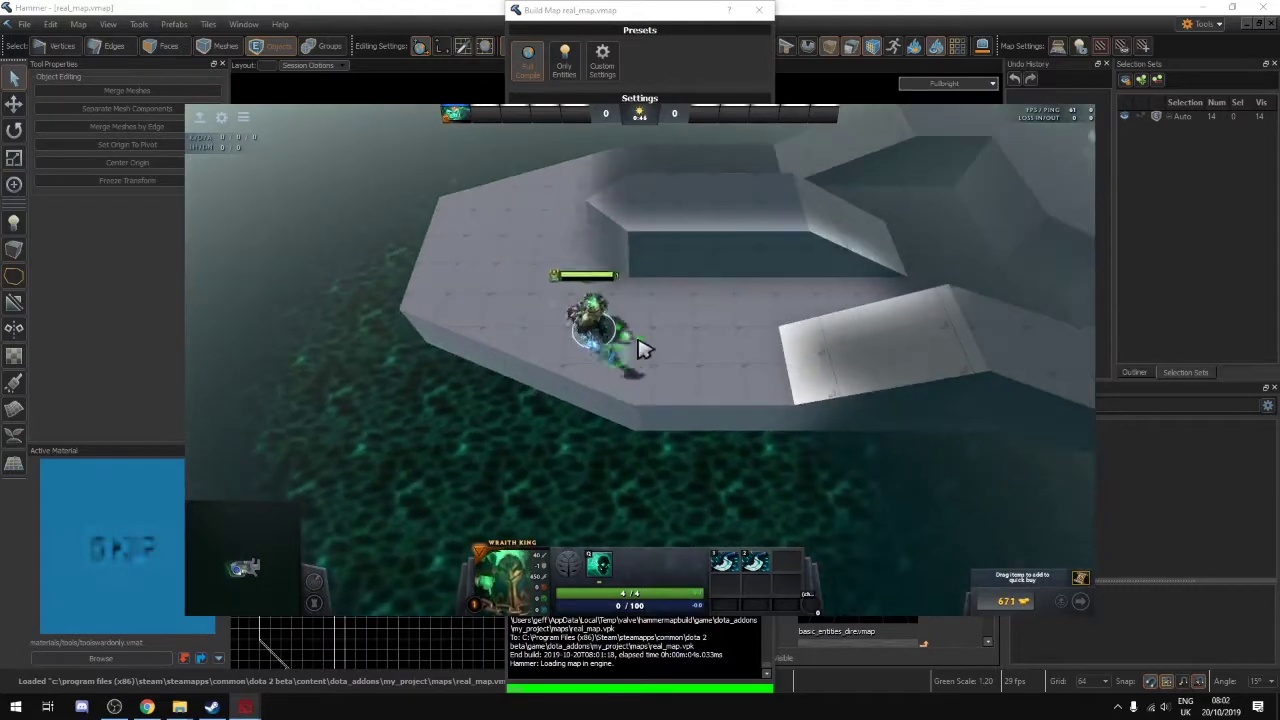
{"action": "right_click", "coordinate": [845, 352]}
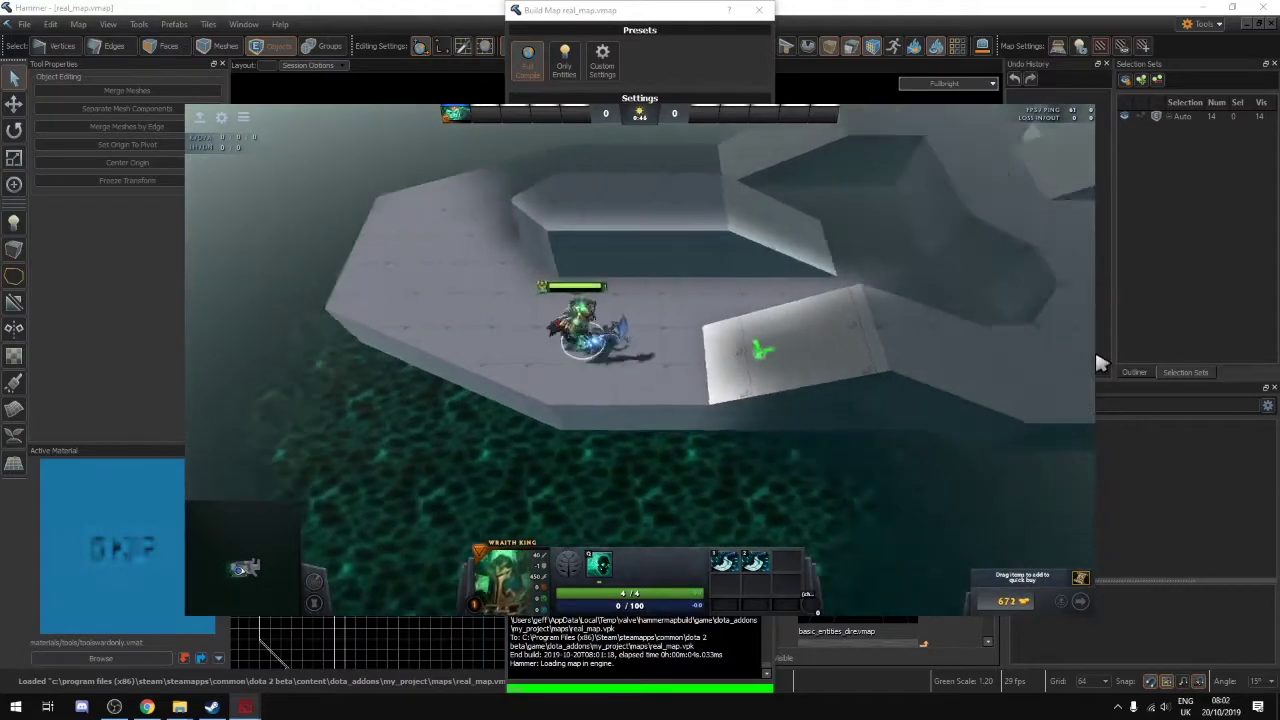
Walk the hero up the ramp to the tiled platform, out to its narrow spur and back to the alcove beside the high wall
{"action": "right_click", "coordinate": [932, 367]}
{"action": "right_click", "coordinate": [899, 371]}
{"action": "right_click", "coordinate": [798, 387]}
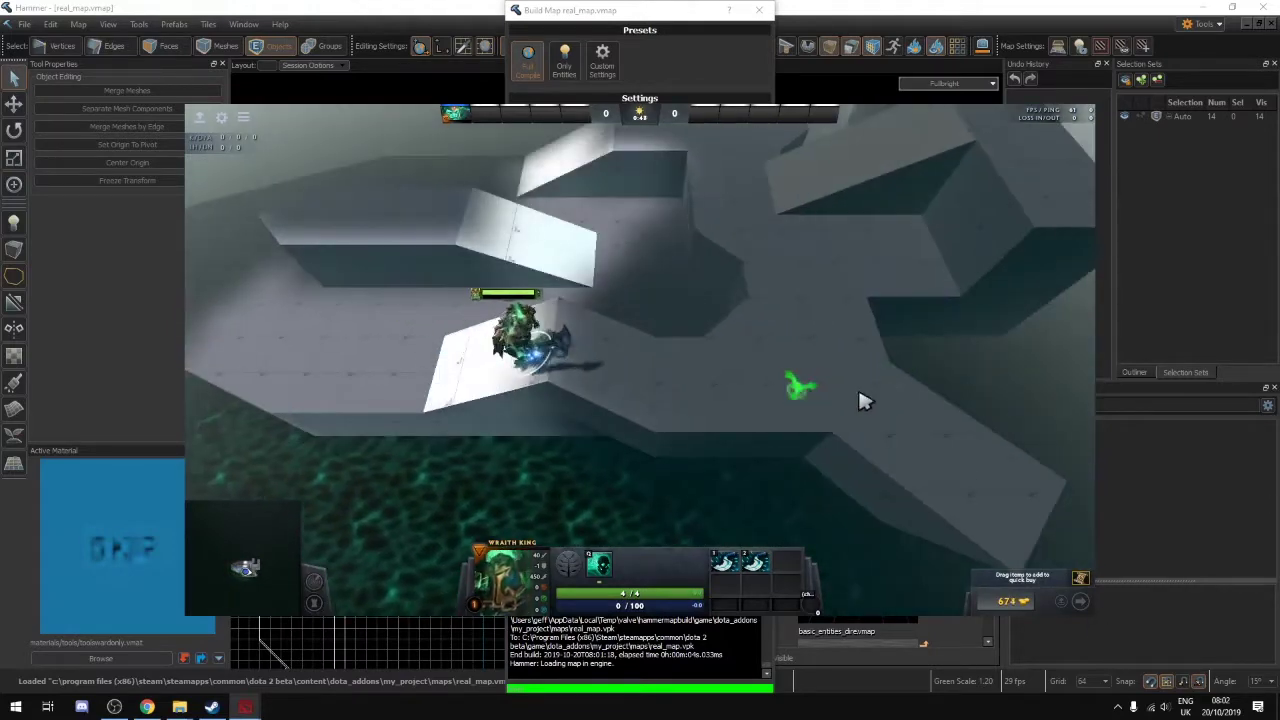
{"action": "right_click", "coordinate": [846, 384]}
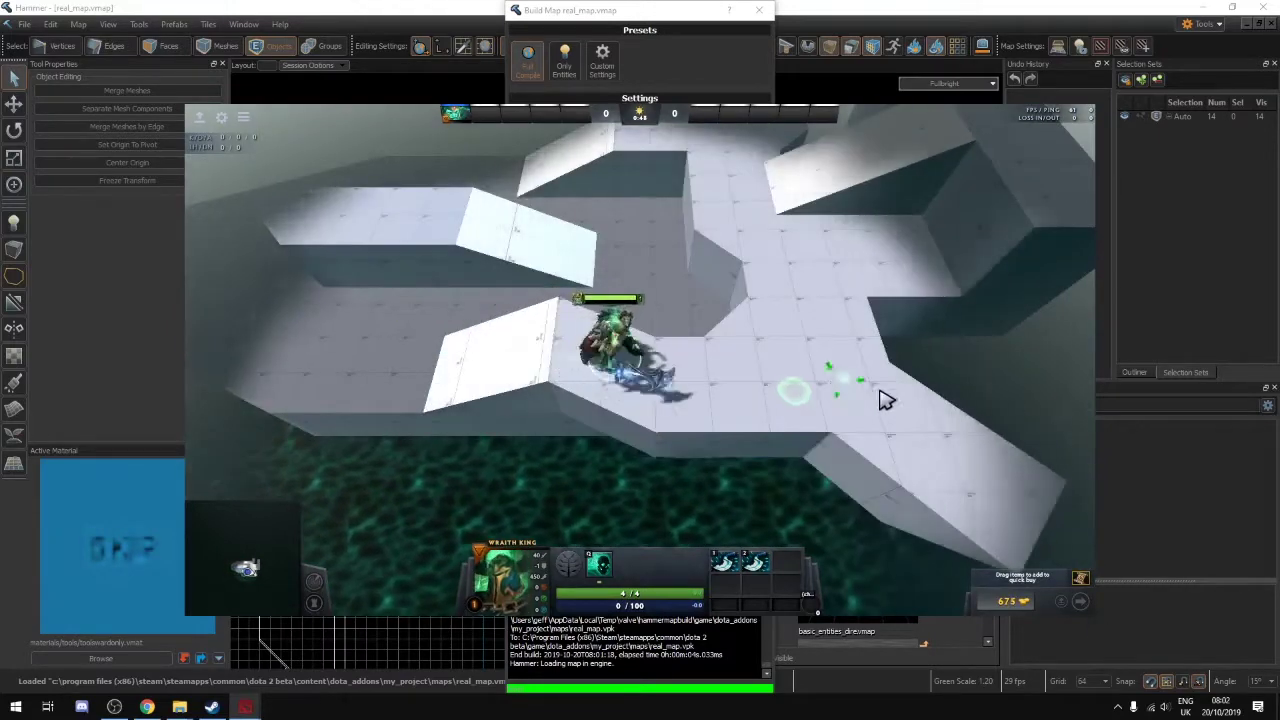
{"action": "right_click", "coordinate": [708, 402]}
{"action": "right_click", "coordinate": [802, 506]}
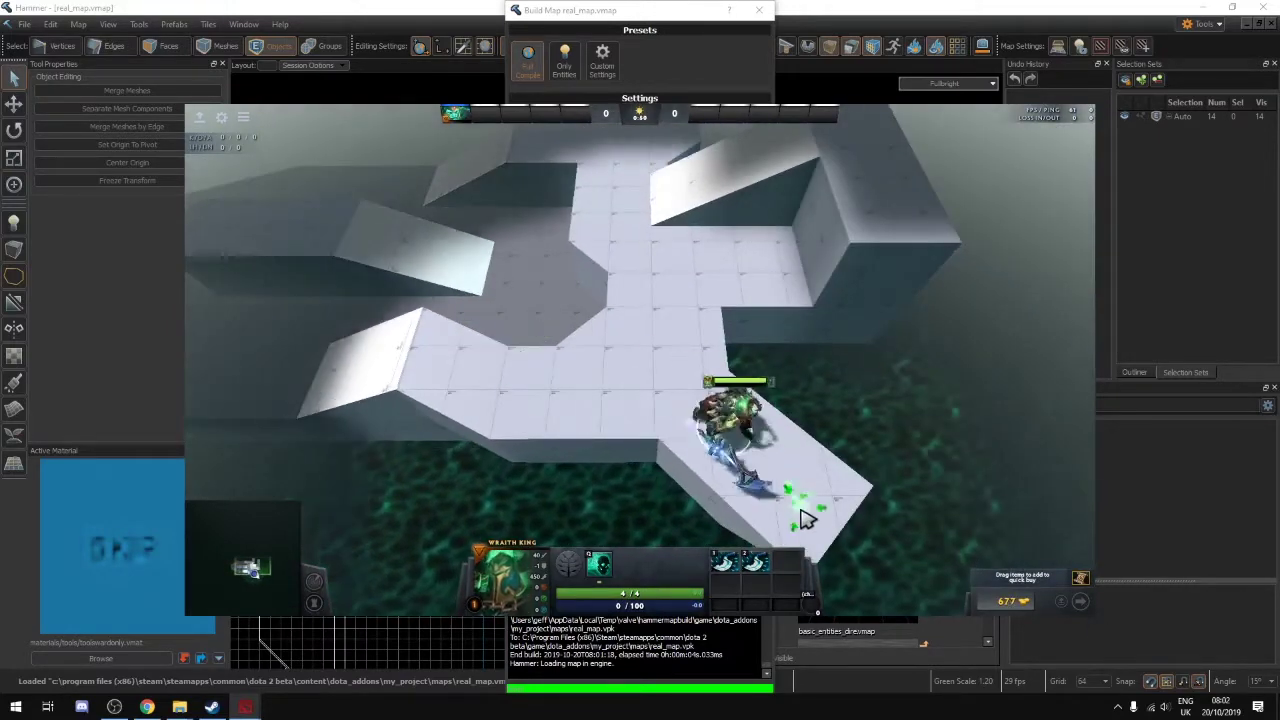
{"action": "right_click", "coordinate": [708, 424]}
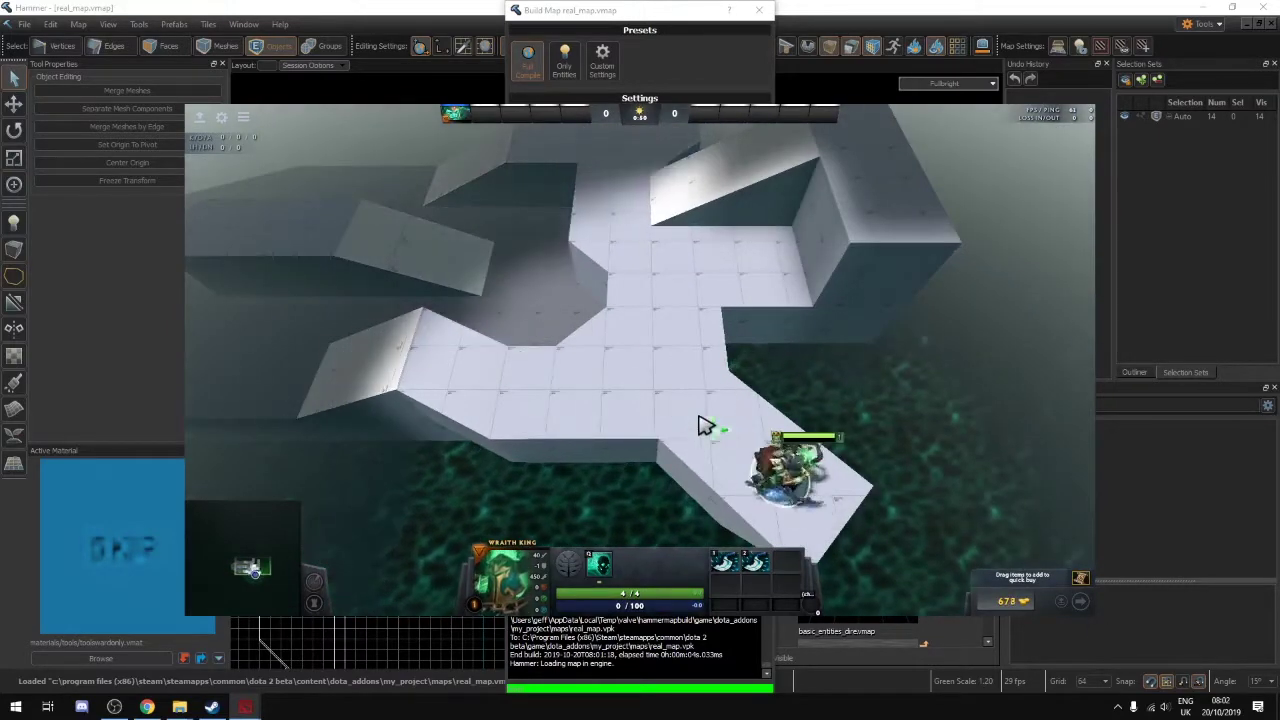
{"action": "right_click", "coordinate": [690, 195]}
{"action": "right_click", "coordinate": [748, 305]}
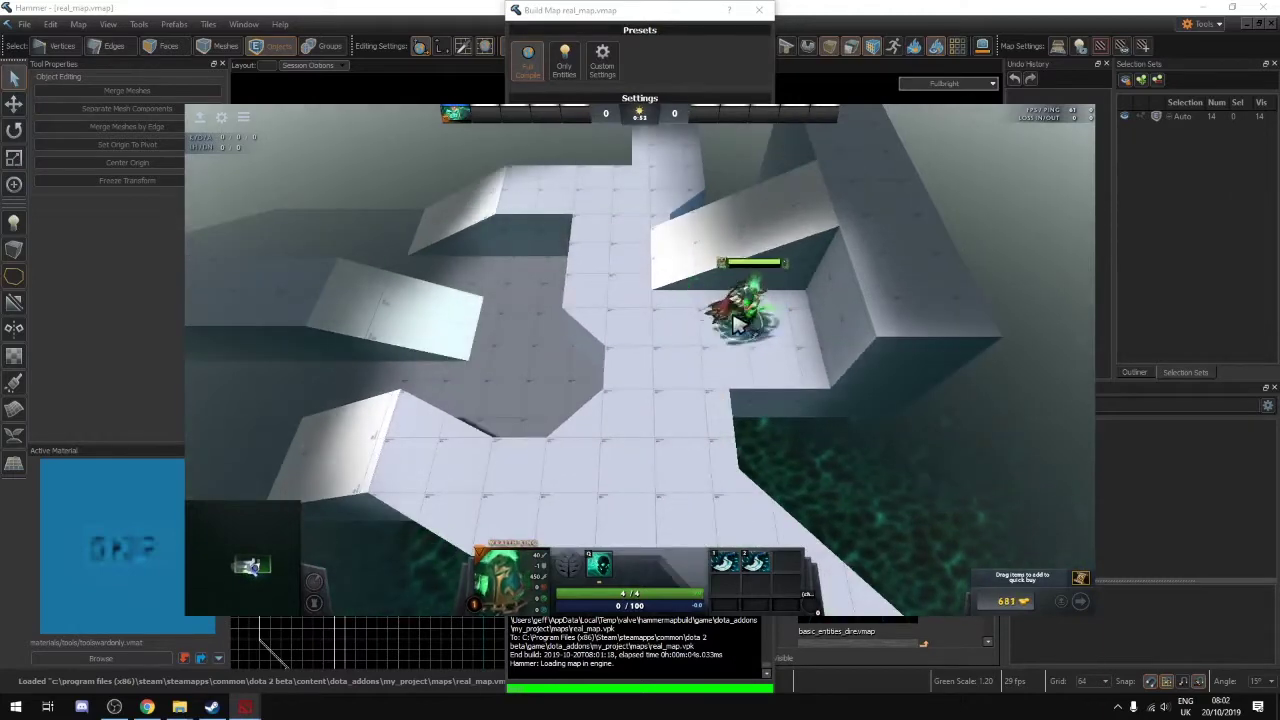
{"action": "right_click", "coordinate": [617, 229]}
{"action": "right_click", "coordinate": [752, 300]}
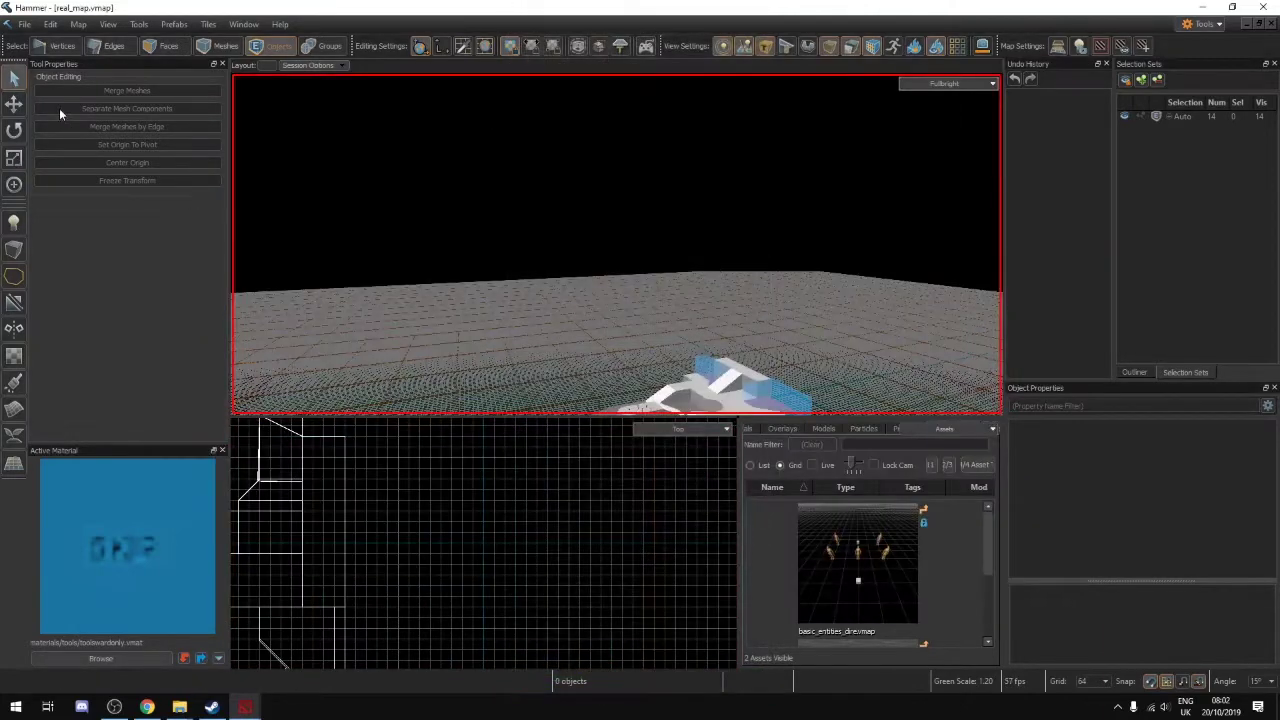
Create a new map and set reflectivity_30.vmat as the active material for block geometry
{"action": "left_click", "coordinate": [27, 25]}
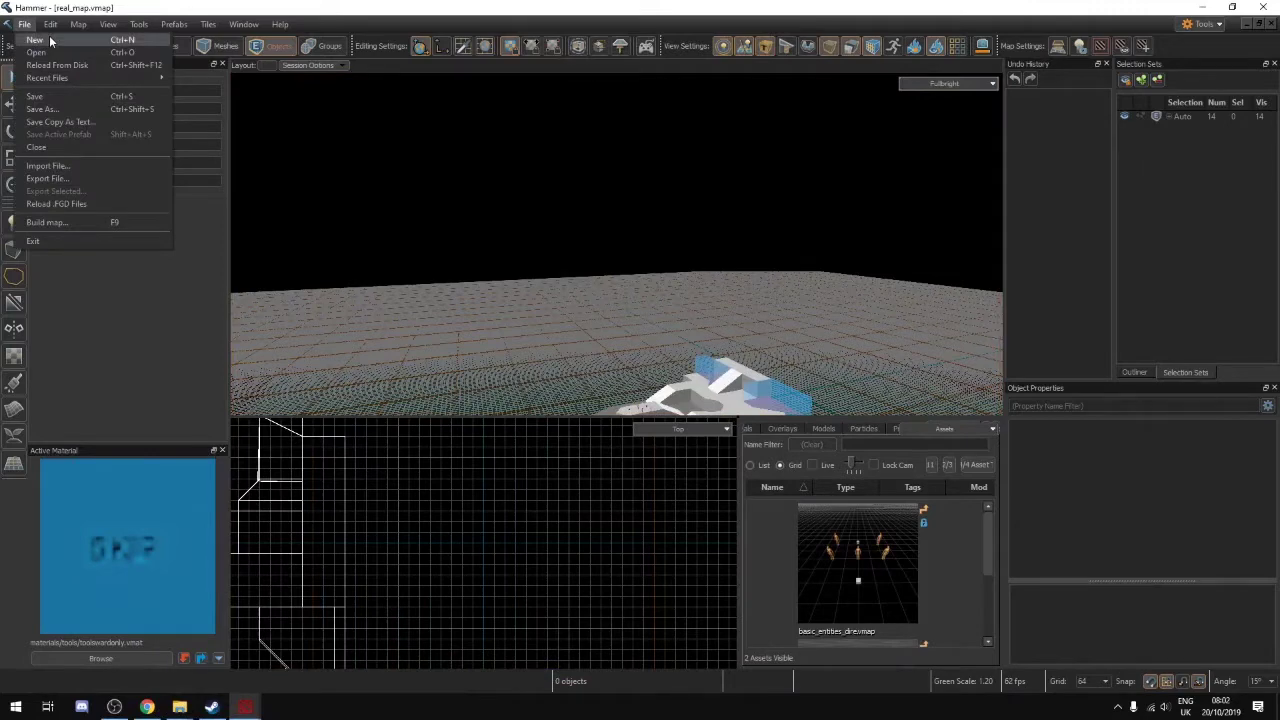
{"action": "left_click", "coordinate": [50, 40]}
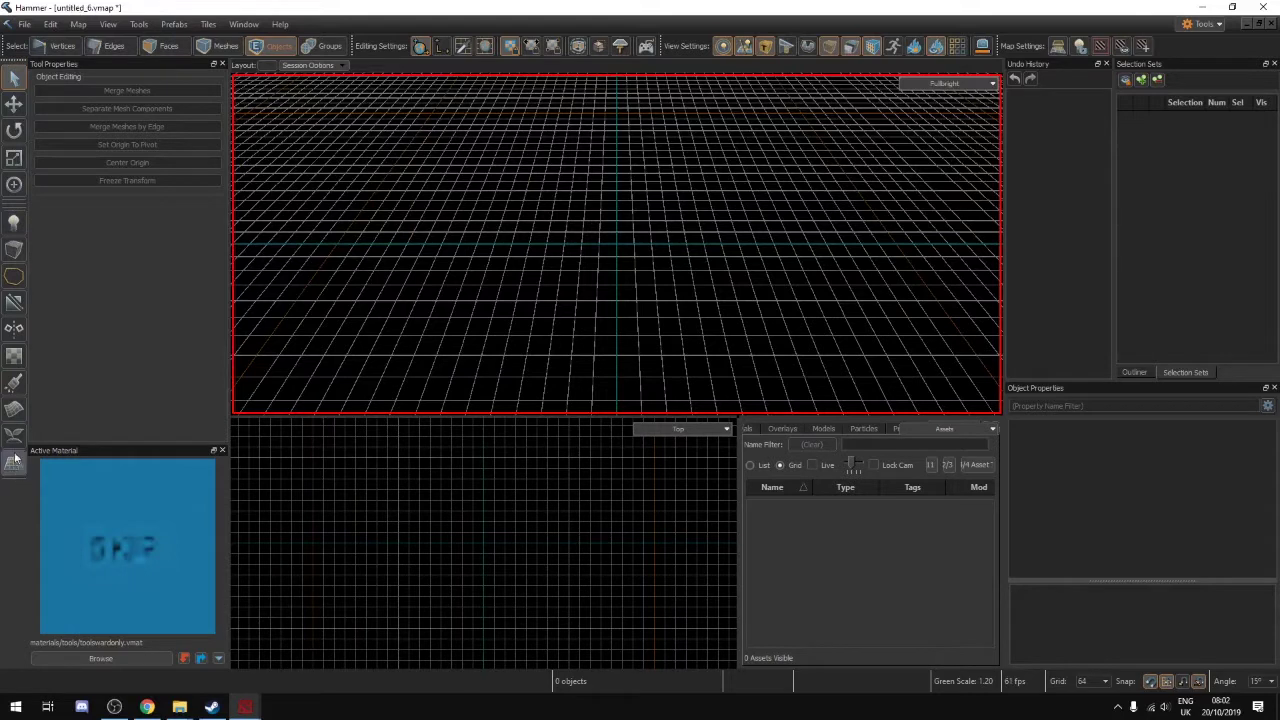
{"action": "left_click", "coordinate": [15, 250]}
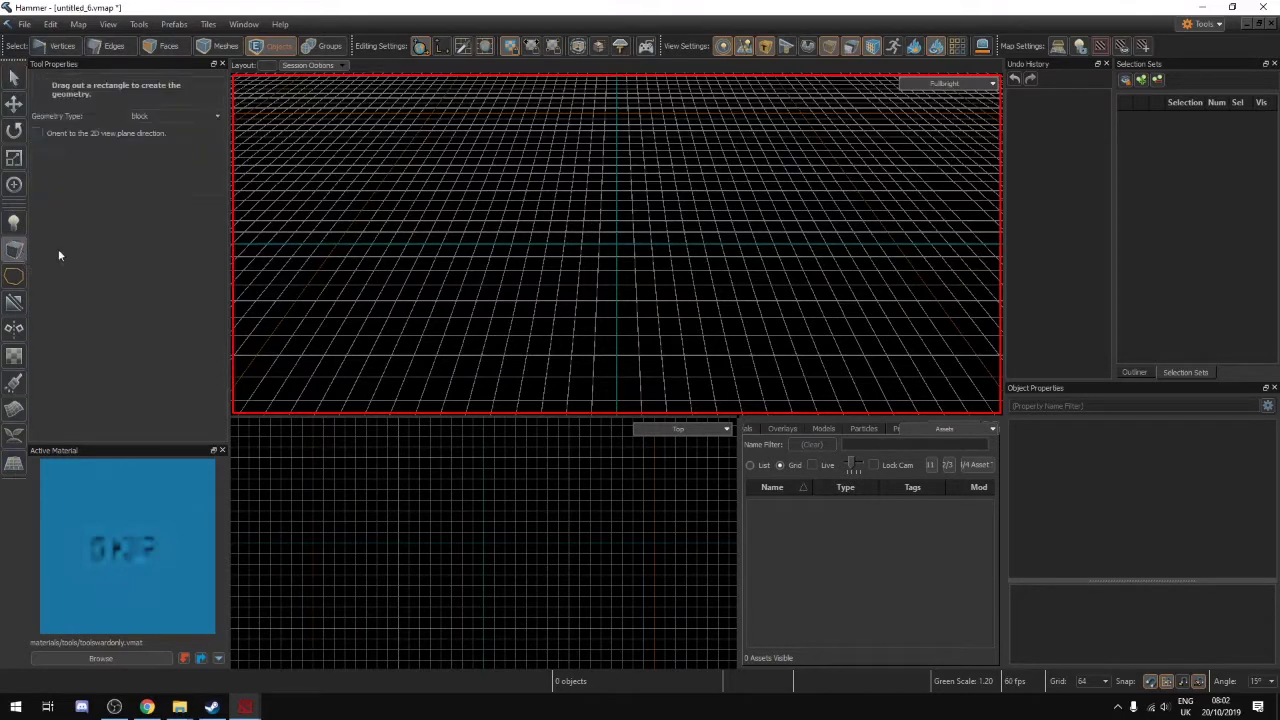
{"action": "left_click", "coordinate": [123, 656]}
{"action": "type", "text": "reflect"}
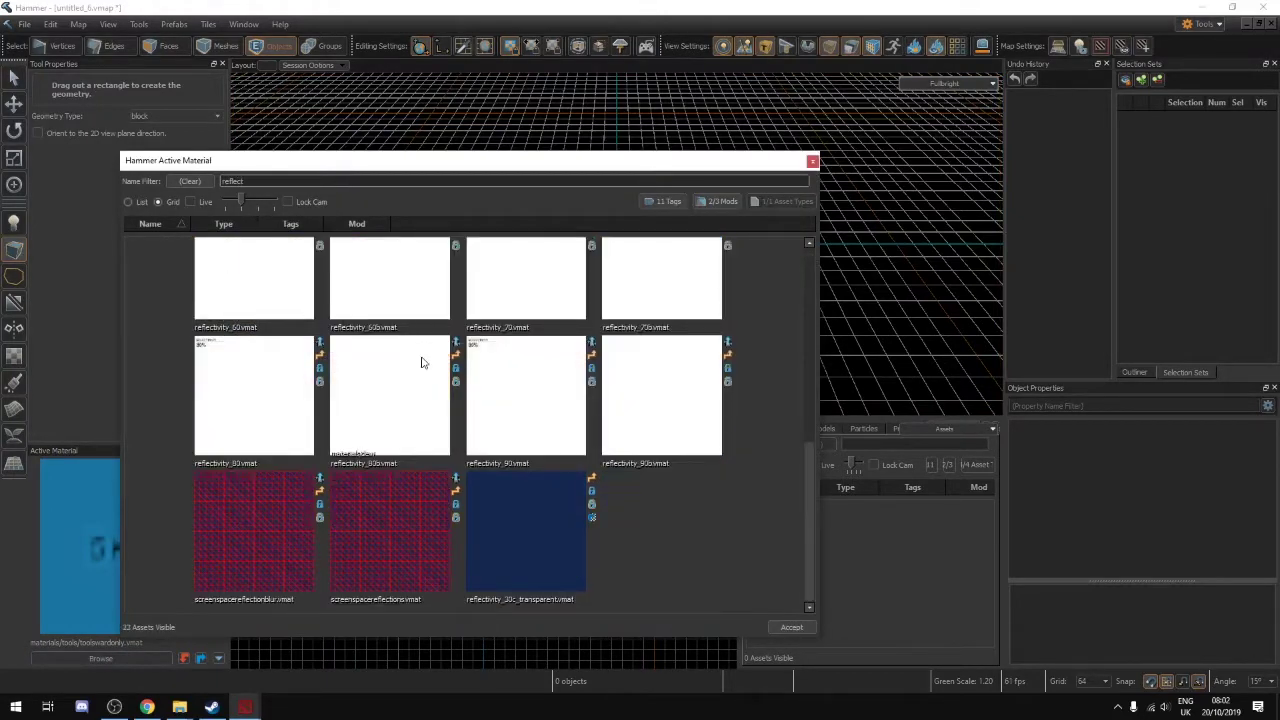
{"action": "scroll", "coordinate": [394, 371], "scroll_direction": "up", "scroll_amount": 5}
{"action": "left_click", "coordinate": [393, 404]}
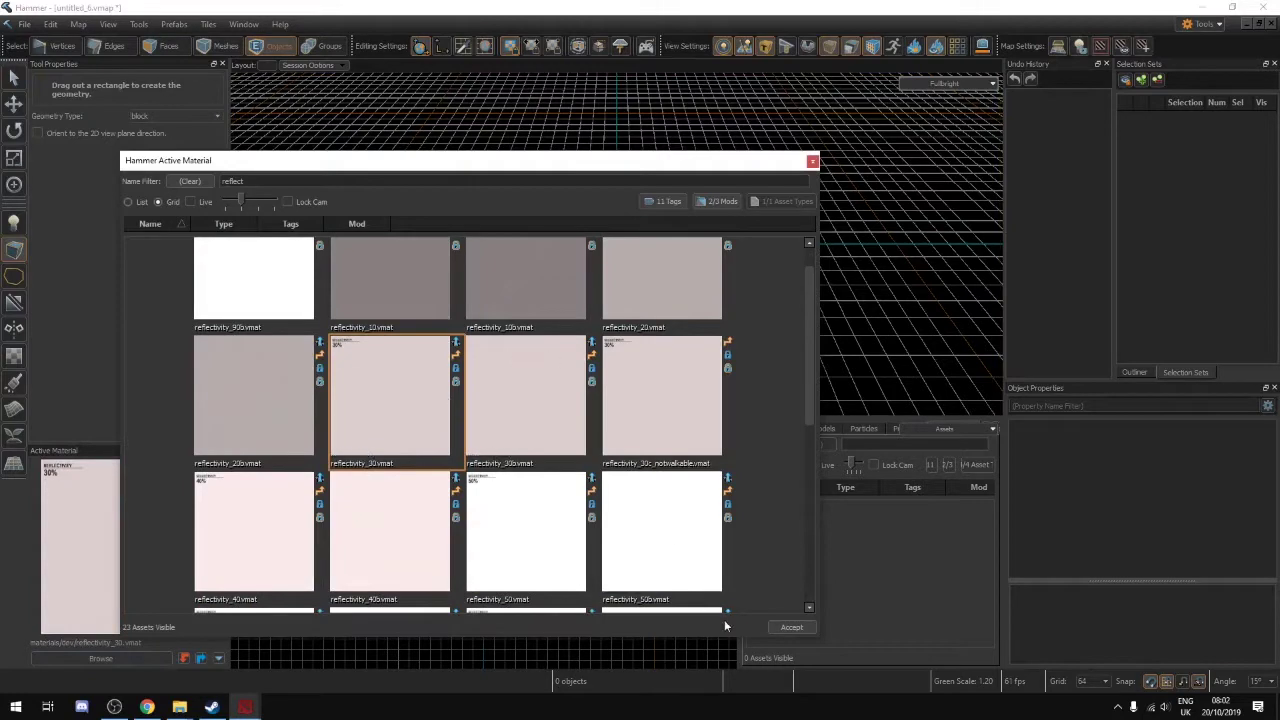
{"action": "left_click", "coordinate": [791, 627]}
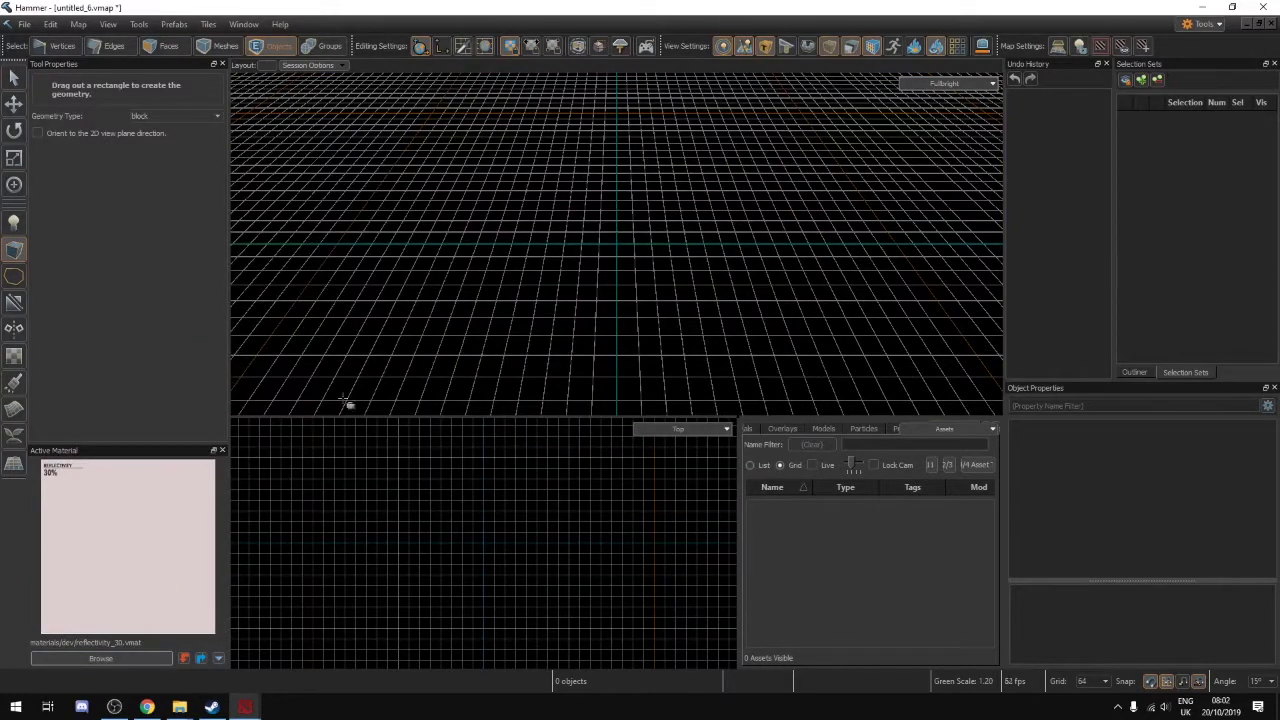
Draw a flat ground block on the grid and extend its sides to about 2368 by 1600, 64 high
{"action": "left_click_drag", "start_coordinate": [409, 193], "coordinate": [895, 395]}
{"action": "mouse_move", "coordinate": [617, 244]}
{"action": "right_mouse_down"}
{"action": "mouse_move", "coordinate": [690, 236]}
{"action": "mouse_move", "coordinate": [617, 248]}
{"action": "mouse_move", "coordinate": [650, 250]}
{"action": "mouse_move", "coordinate": [560, 244]}
{"action": "mouse_move", "coordinate": [660, 248]}
{"action": "mouse_move", "coordinate": [617, 244]}
{"action": "right_mouse_up"}
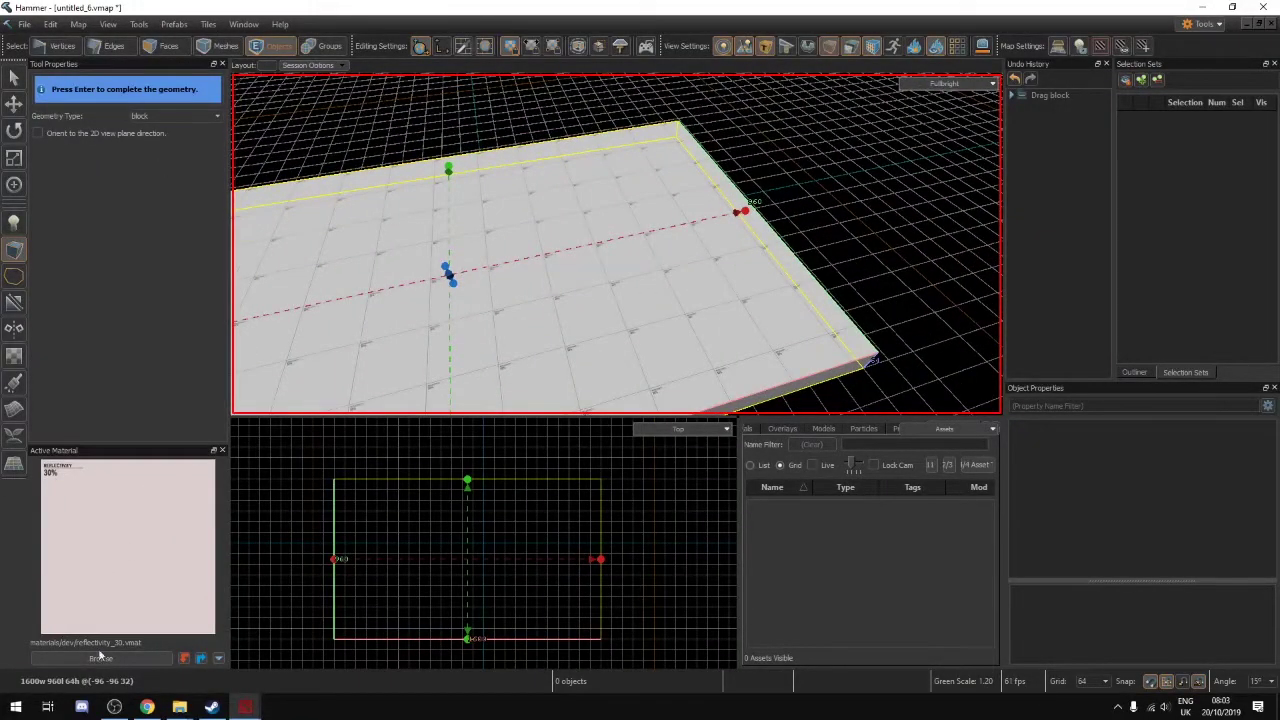
{"action": "mouse_move", "coordinate": [681, 316]}
{"action": "right_mouse_down"}
{"action": "mouse_move", "coordinate": [630, 316]}
{"action": "mouse_move", "coordinate": [681, 316]}
{"action": "right_mouse_up"}
{"action": "left_click_drag", "start_coordinate": [720, 250], "coordinate": [785, 251]}
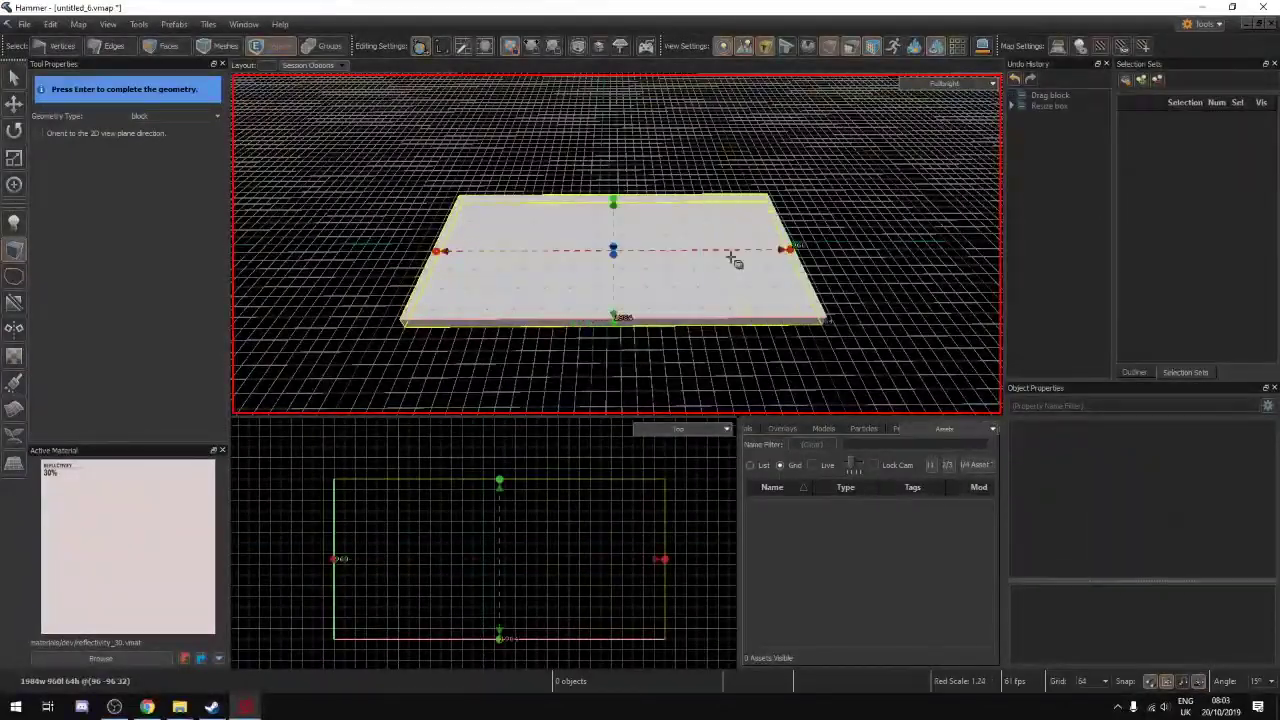
{"action": "left_click_drag", "start_coordinate": [612, 325], "coordinate": [613, 371]}
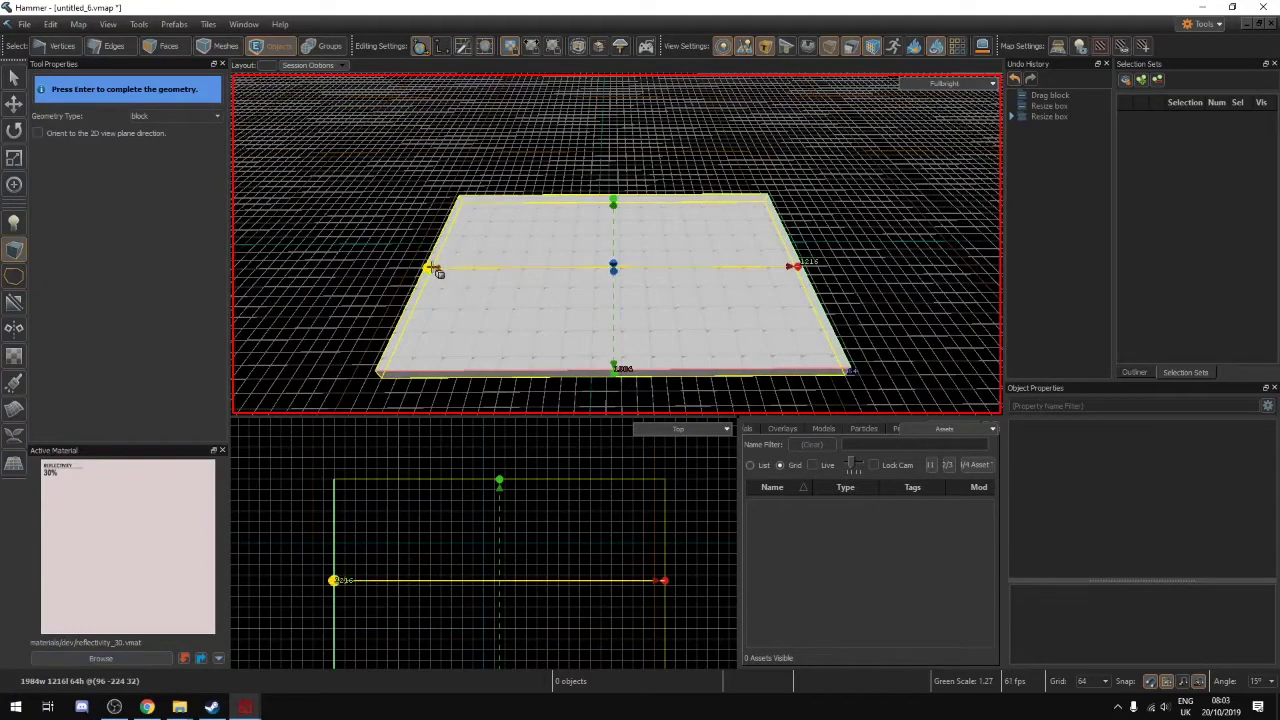
{"action": "left_click_drag", "start_coordinate": [434, 268], "coordinate": [357, 268]}
{"action": "left_click_drag", "start_coordinate": [585, 202], "coordinate": [588, 169]}
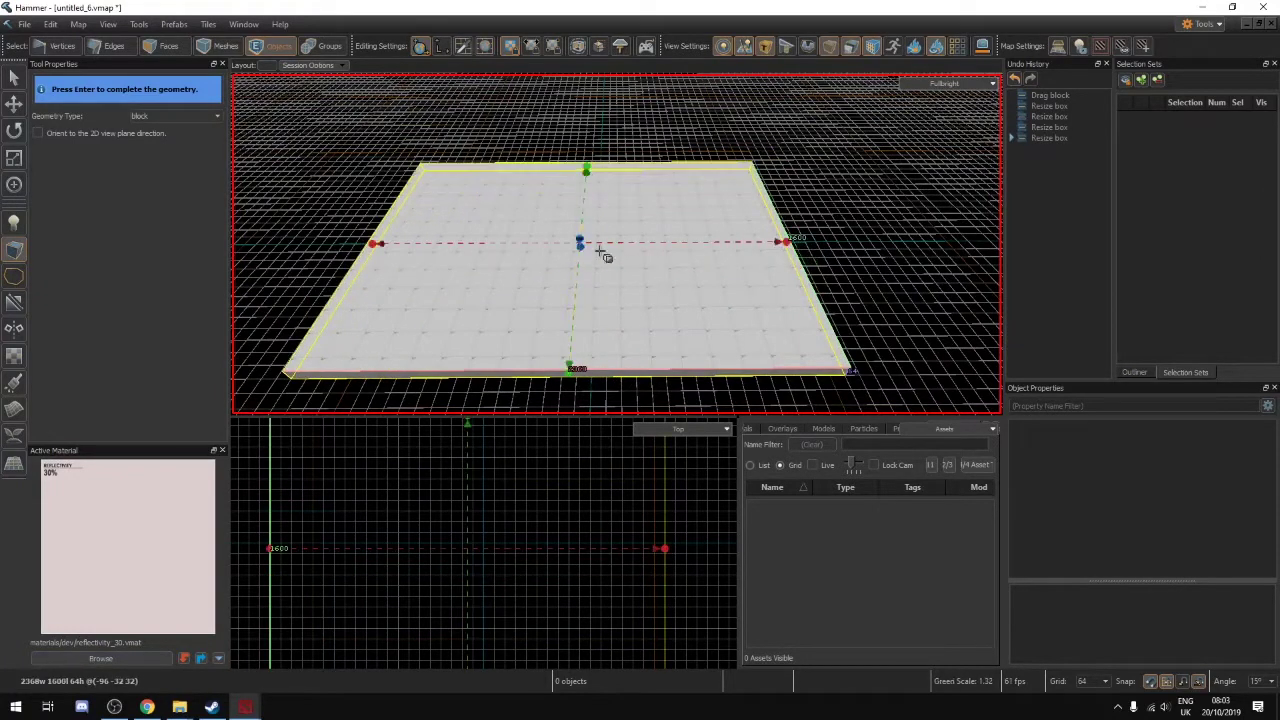
Show the prefabs in the docked asset browser and widen its pane
{"action": "left_click", "coordinate": [894, 429]}
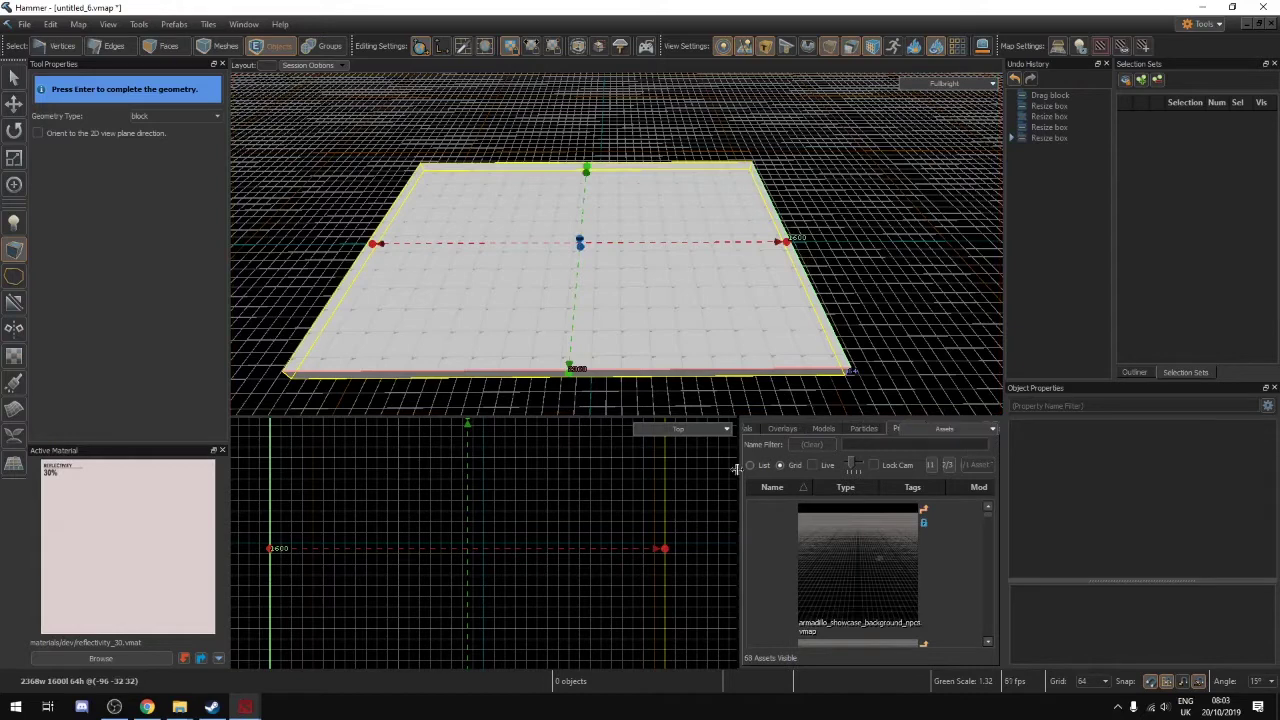
{"action": "left_click_drag", "start_coordinate": [738, 469], "coordinate": [661, 484]}
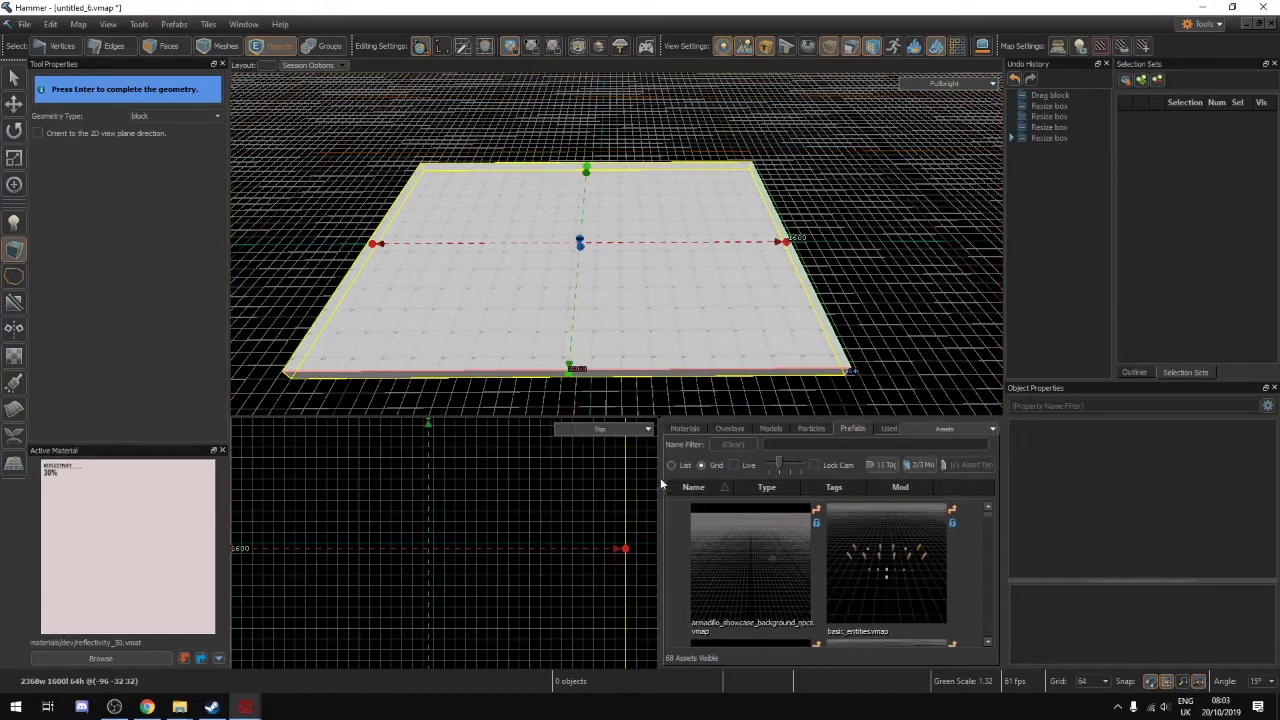
{"action": "left_click", "coordinate": [957, 430]}
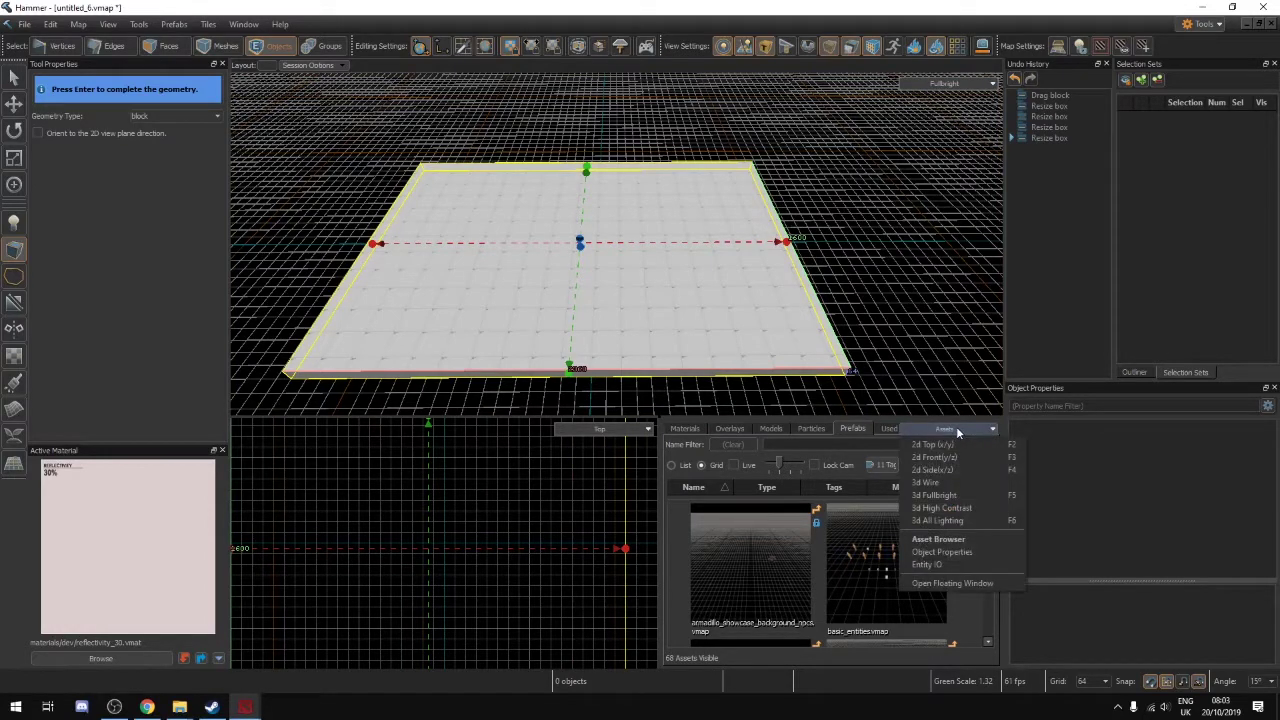
{"action": "left_click", "coordinate": [952, 584]}
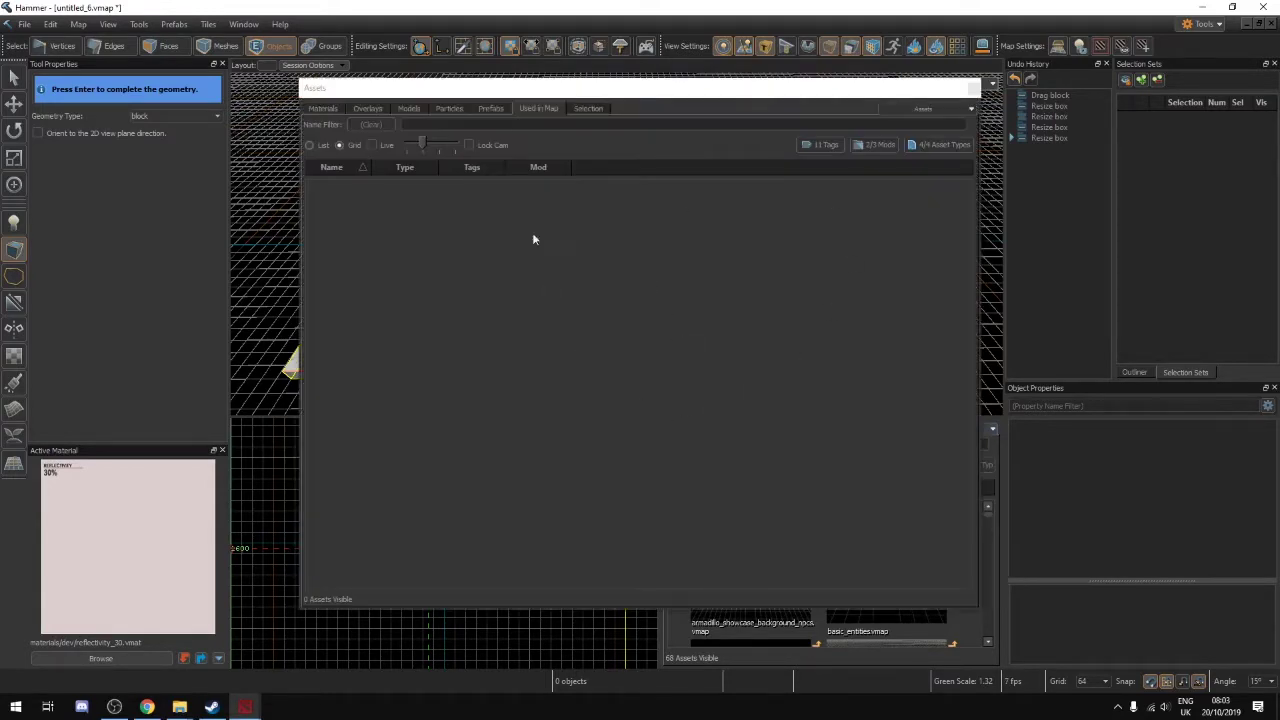
{"action": "left_click_drag", "start_coordinate": [689, 92], "coordinate": [516, 62]}
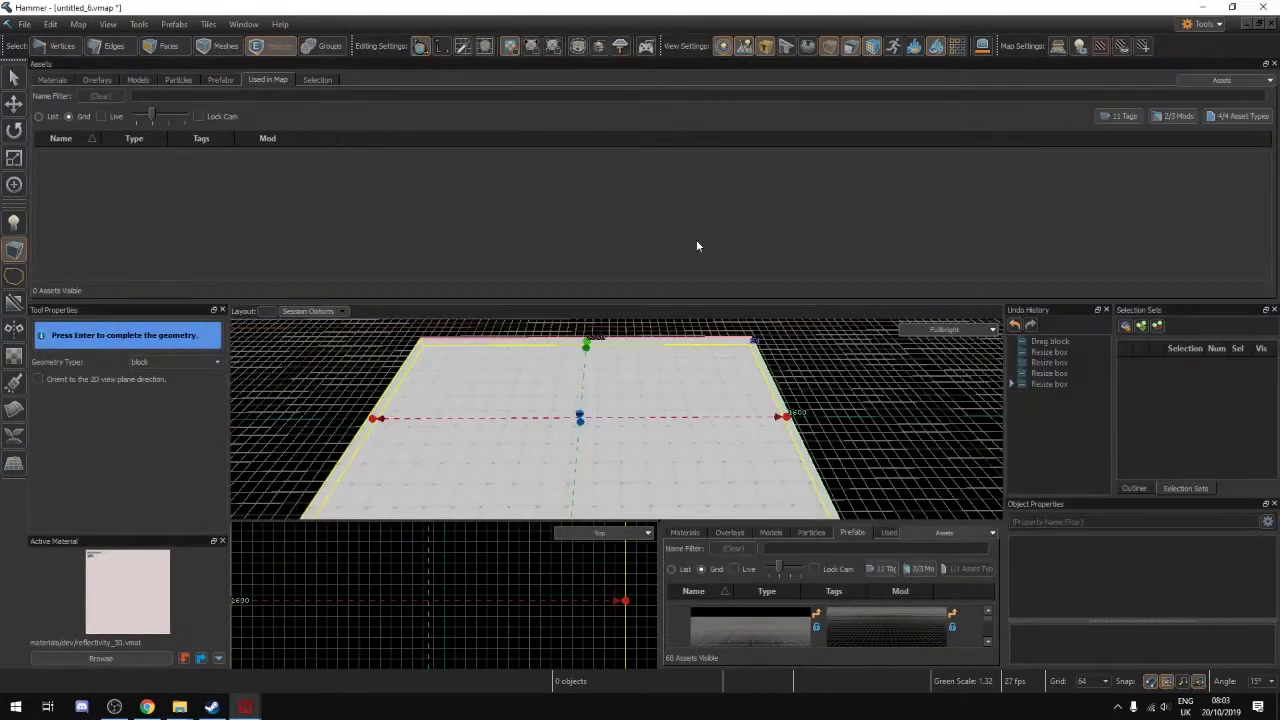
{"action": "left_click", "coordinate": [1274, 63]}
Open the asset browser in a floating window, show its prefabs and move the window clear of the ground block
{"action": "left_click", "coordinate": [945, 428]}
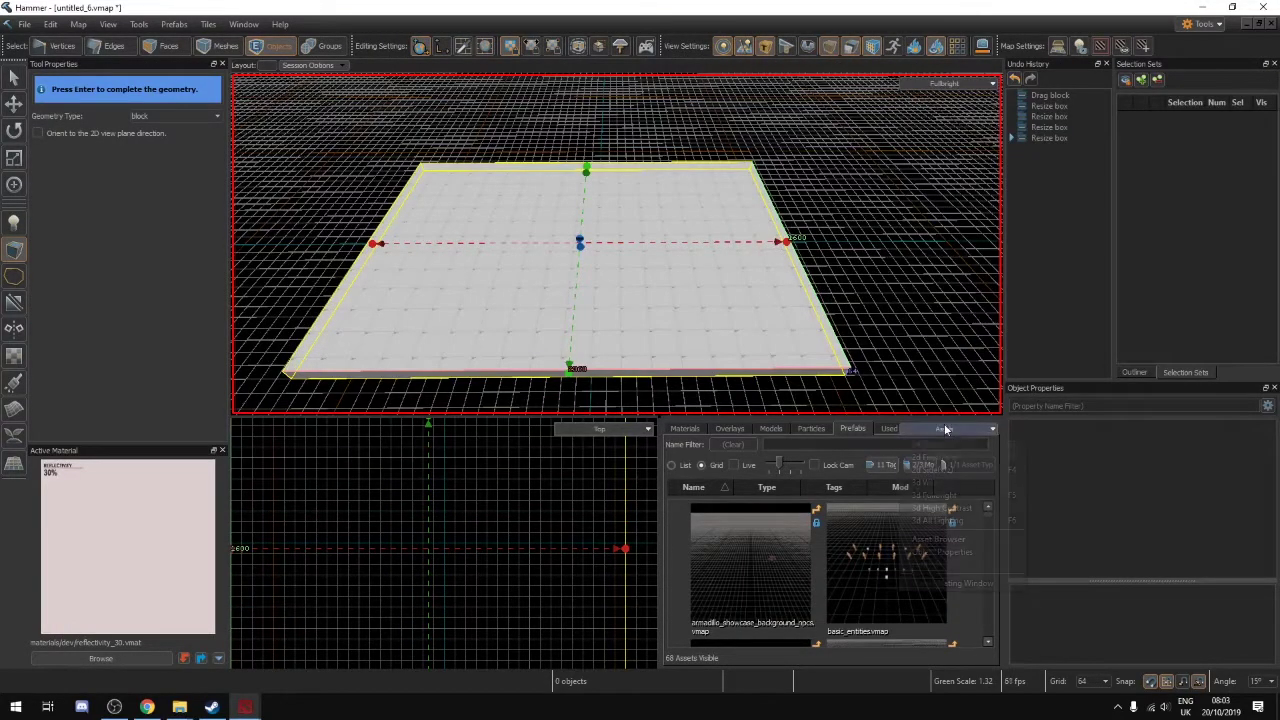
{"action": "left_click", "coordinate": [948, 585]}
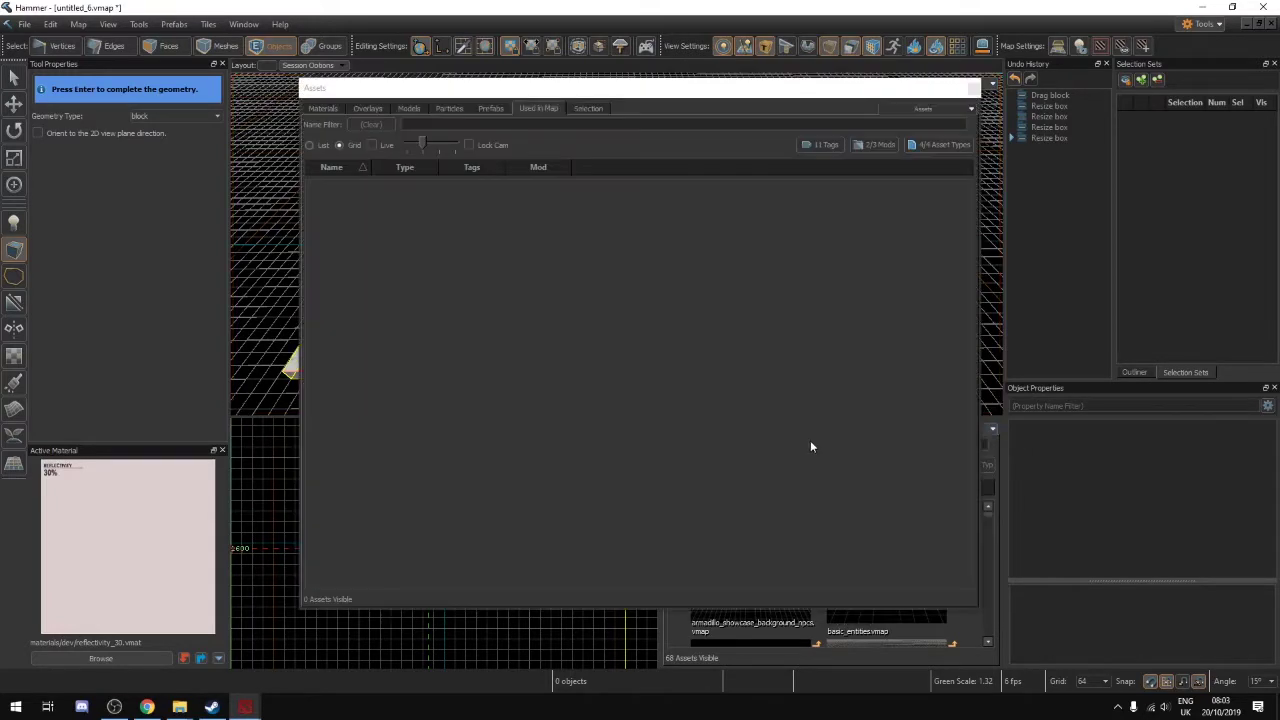
{"action": "left_click", "coordinate": [487, 108]}
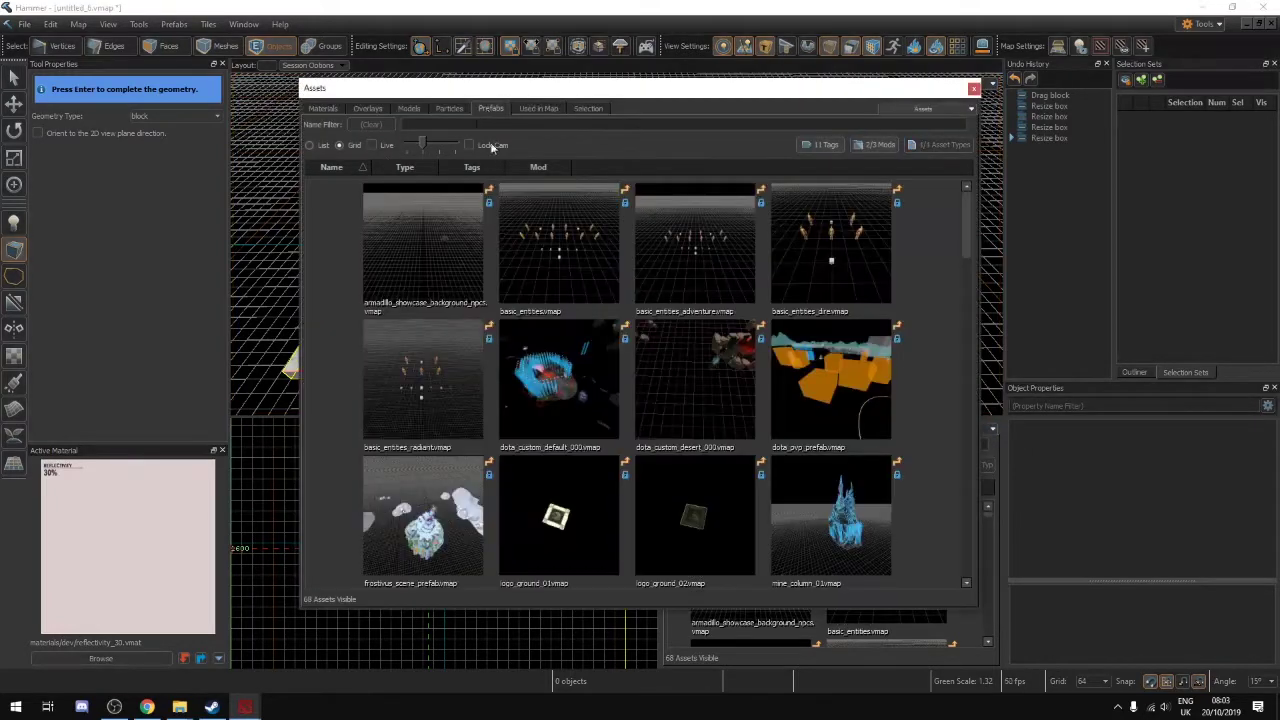
{"action": "left_click_drag", "start_coordinate": [656, 93], "coordinate": [968, 212]}
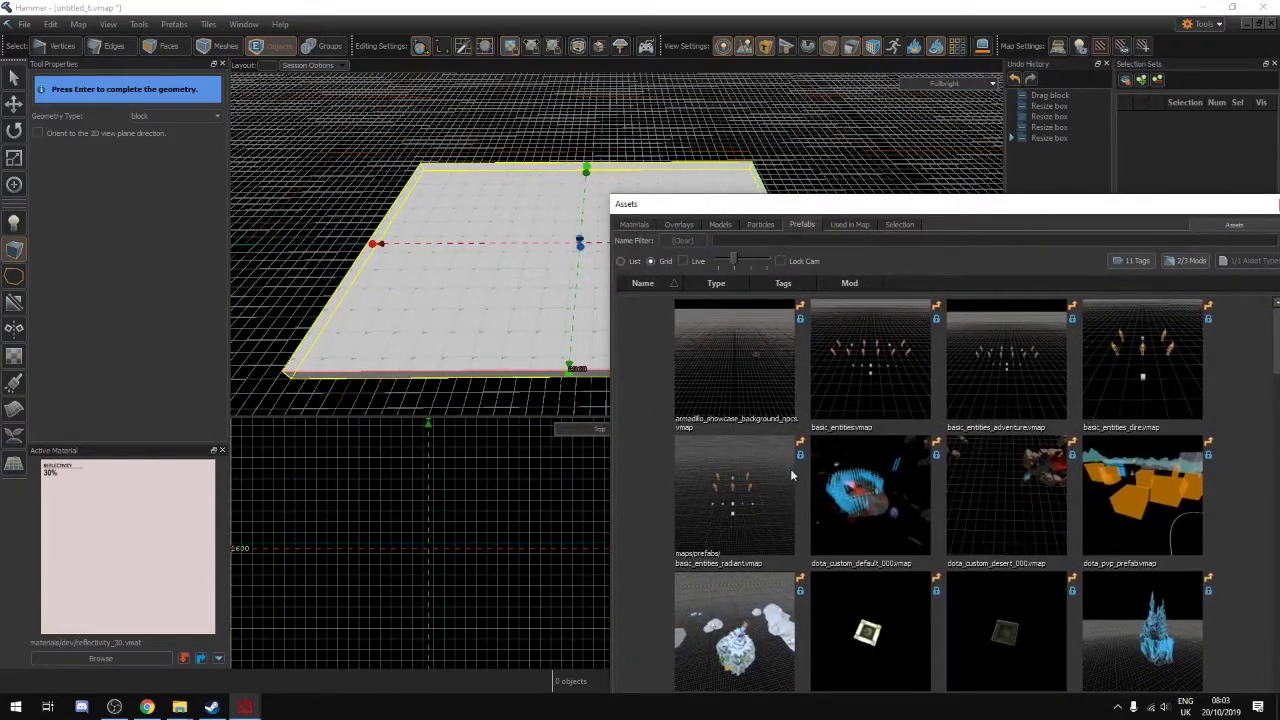
Place the basic_entities_radiant and basic_entities_dire prefabs apart on the ground block, then close the floating asset window
{"action": "left_click_drag", "start_coordinate": [791, 474], "coordinate": [460, 213]}
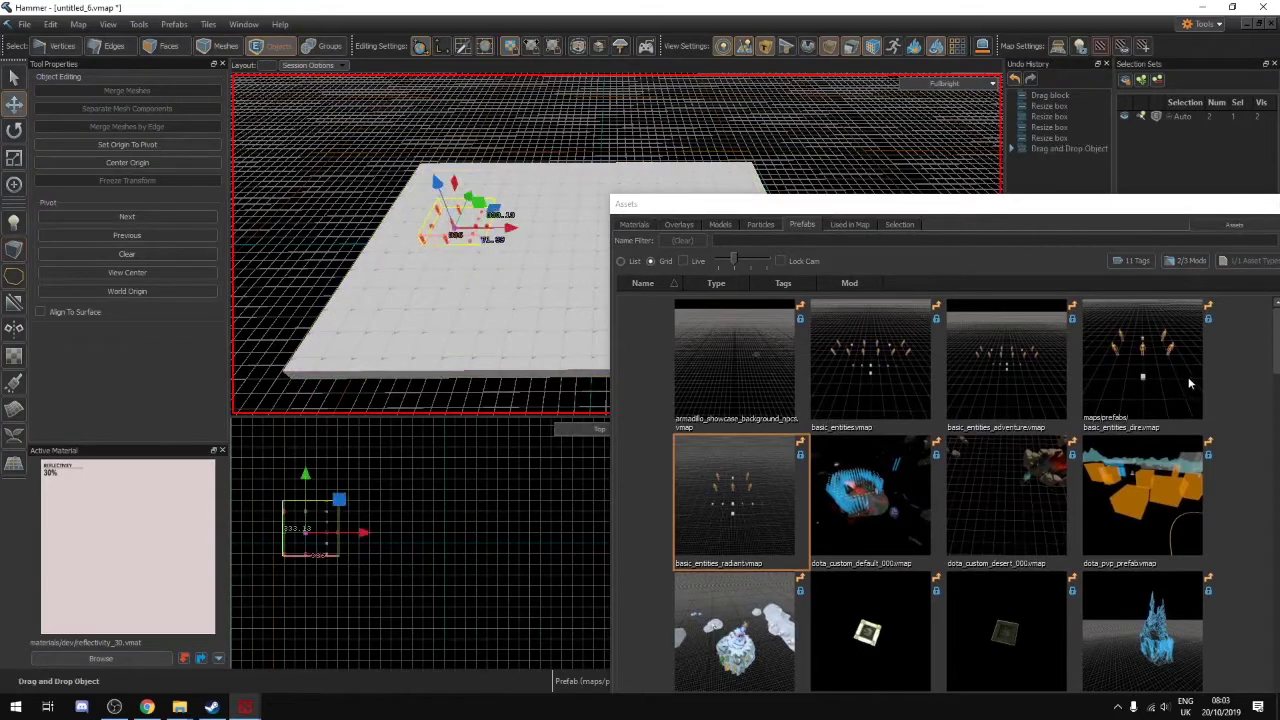
{"action": "left_click_drag", "start_coordinate": [1190, 383], "coordinate": [596, 238]}
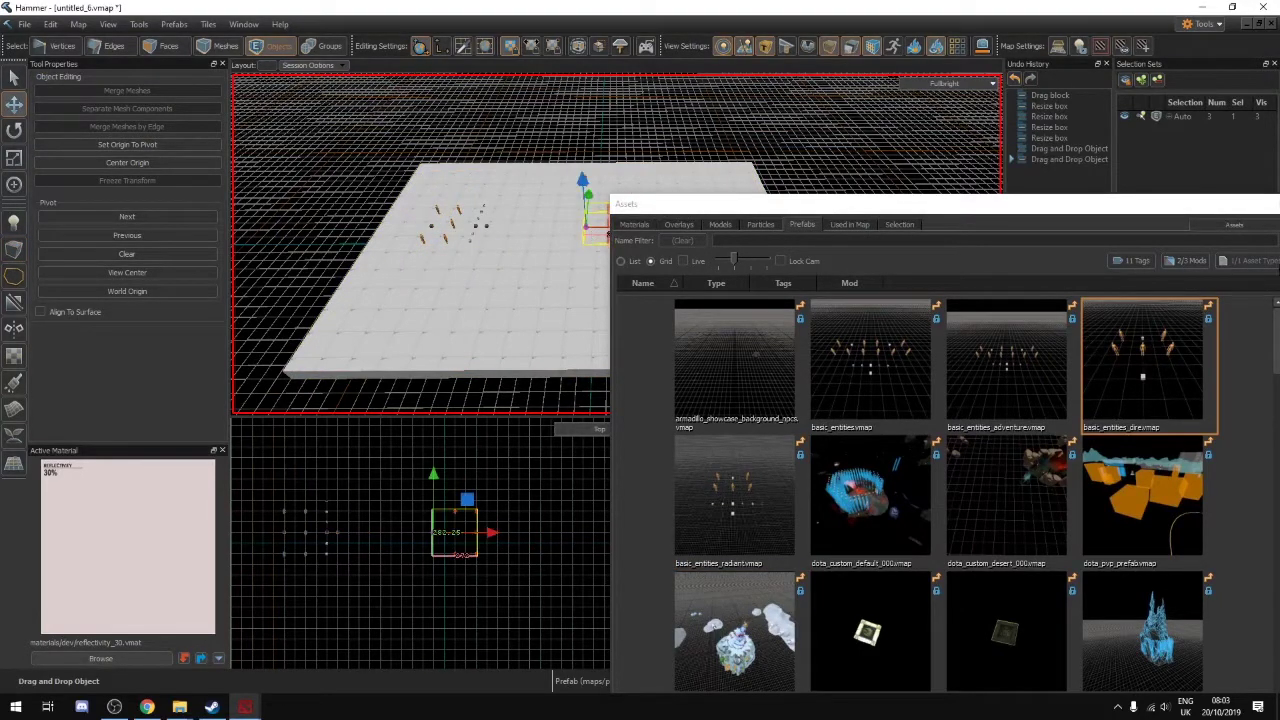
{"action": "left_click_drag", "start_coordinate": [1251, 209], "coordinate": [931, 307]}
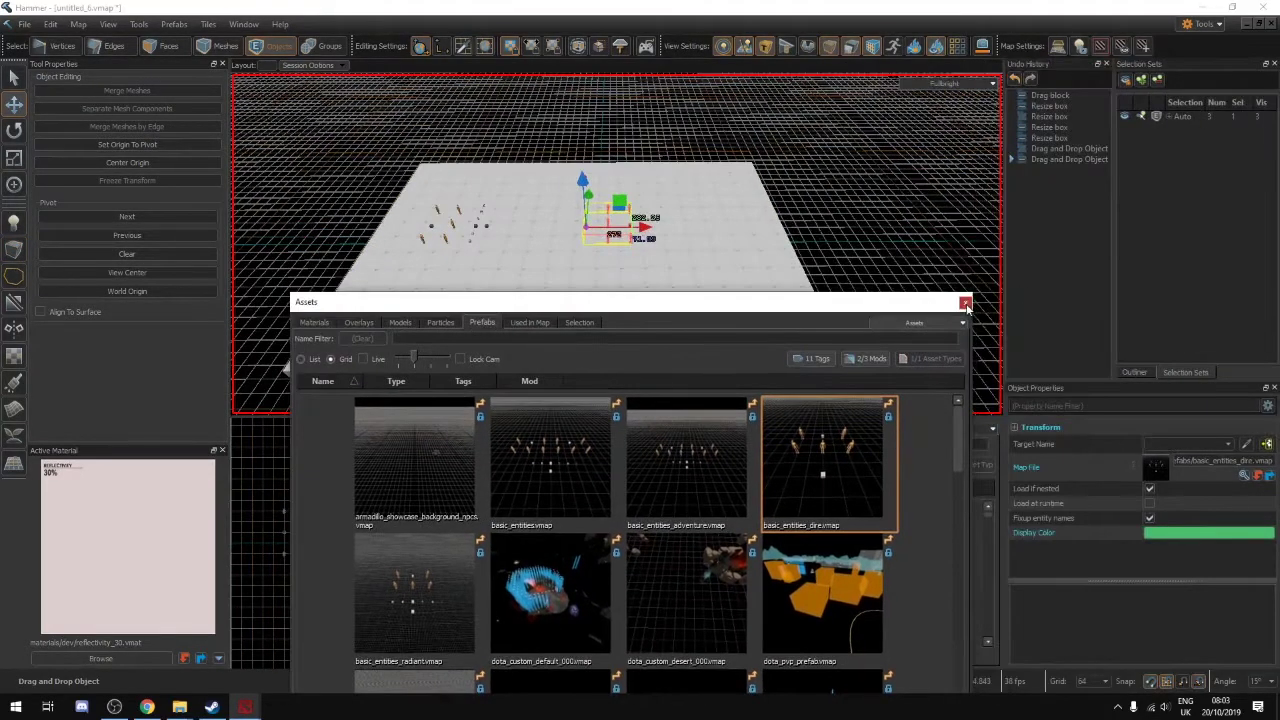
{"action": "left_click", "coordinate": [965, 303]}
{"action": "right_click_drag", "start_coordinate": [823, 251], "coordinate": [823, 251]}
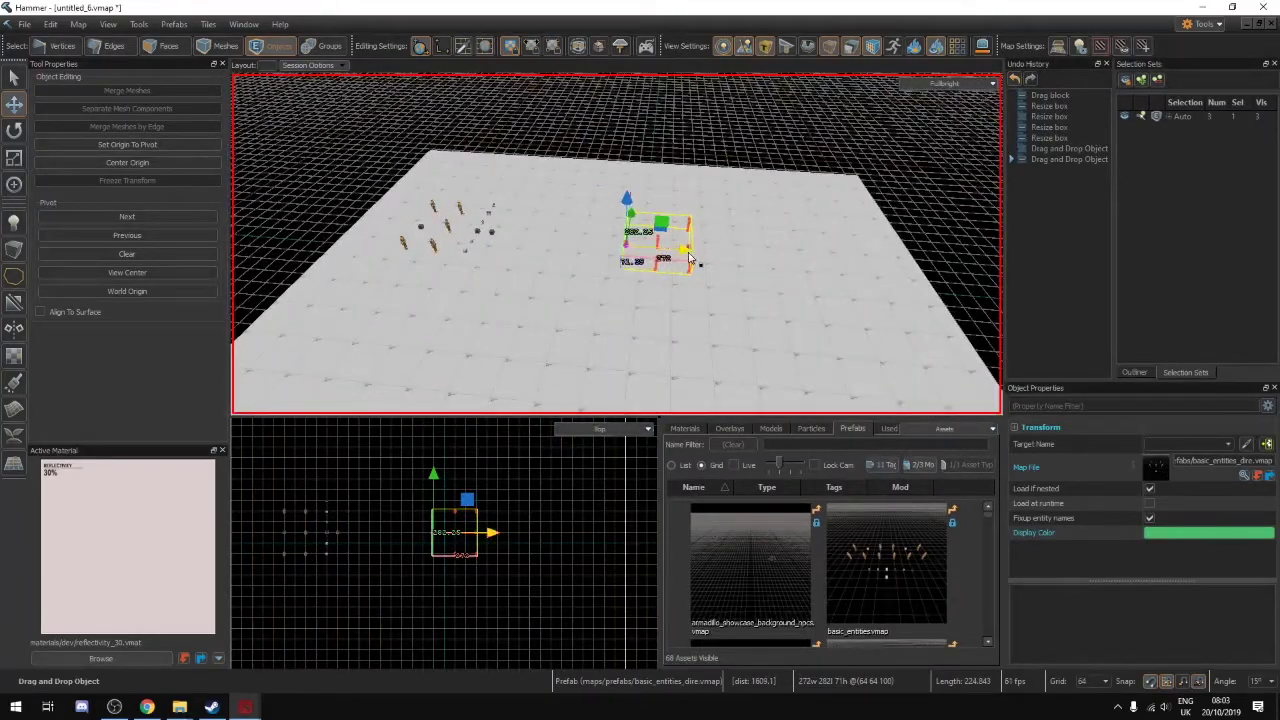
Move the basic_entities_dire prefab 704 units along the X axis, away from the Radiant prefab
{"action": "left_click_drag", "start_coordinate": [688, 257], "coordinate": [858, 268]}
{"action": "right_click_drag", "start_coordinate": [858, 268], "coordinate": [616, 244]}
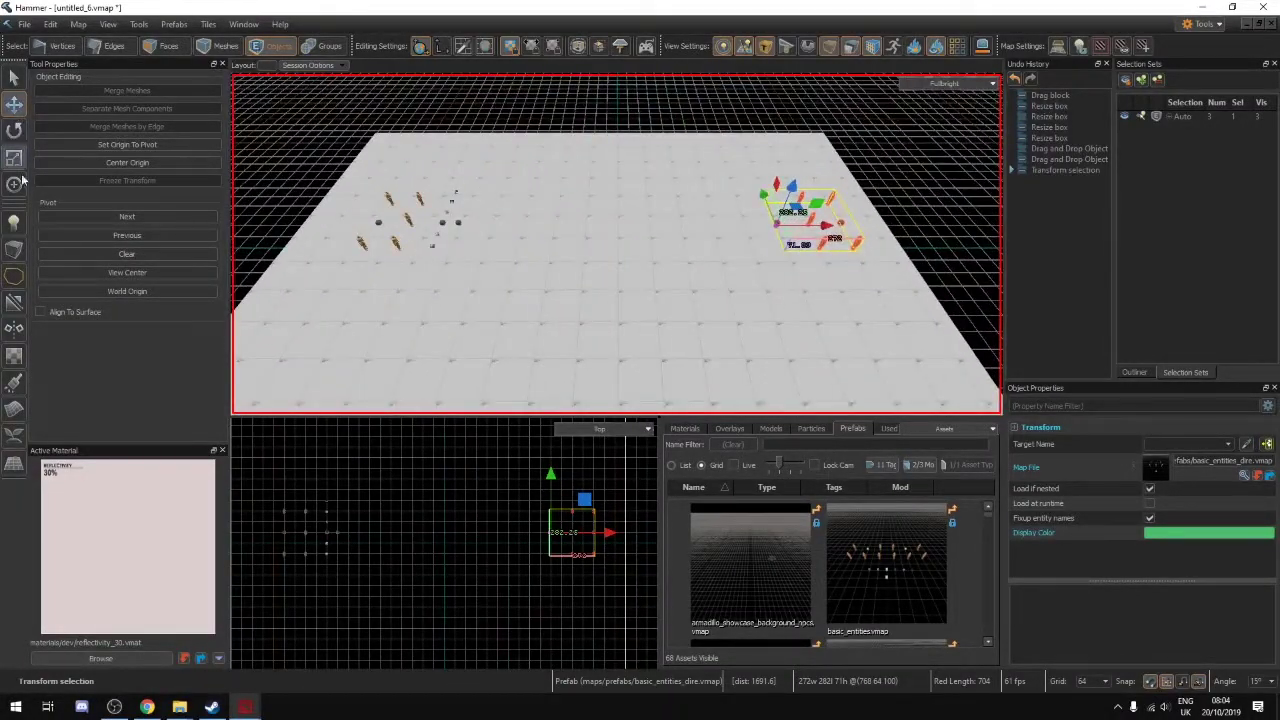
Create a block about 320 by 256 and 256 high near the ground's back edge, beside the Radiant prefab
{"action": "left_click", "coordinate": [14, 250]}
{"action": "left_click_drag", "start_coordinate": [497, 152], "coordinate": [567, 195]}
{"action": "left_click_drag", "start_coordinate": [528, 157], "coordinate": [522, 126]}
{"action": "right_click_drag", "start_coordinate": [588, 178], "coordinate": [616, 245]}
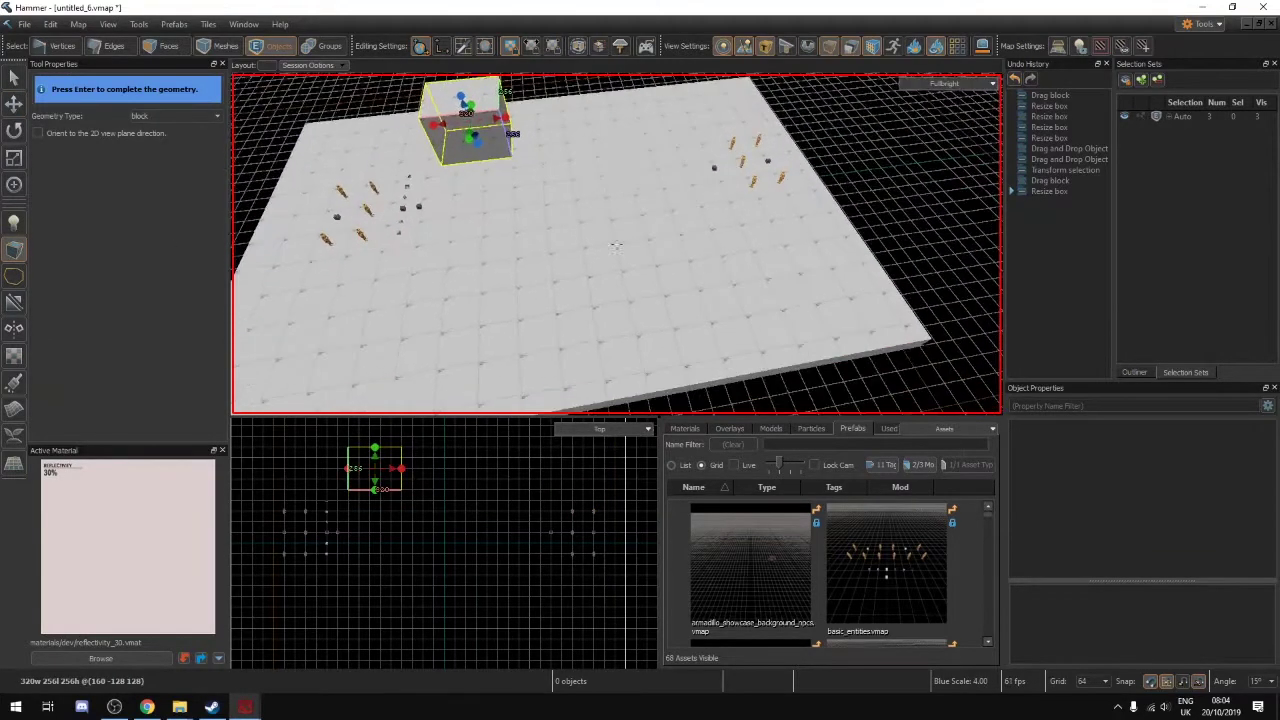
{"action": "key", "text": "Return"}
Create a second block about 448 by 320 near the ground's front edge on the Dire side, raised to 256 high
{"action": "left_click_drag", "start_coordinate": [650, 234], "coordinate": [784, 298]}
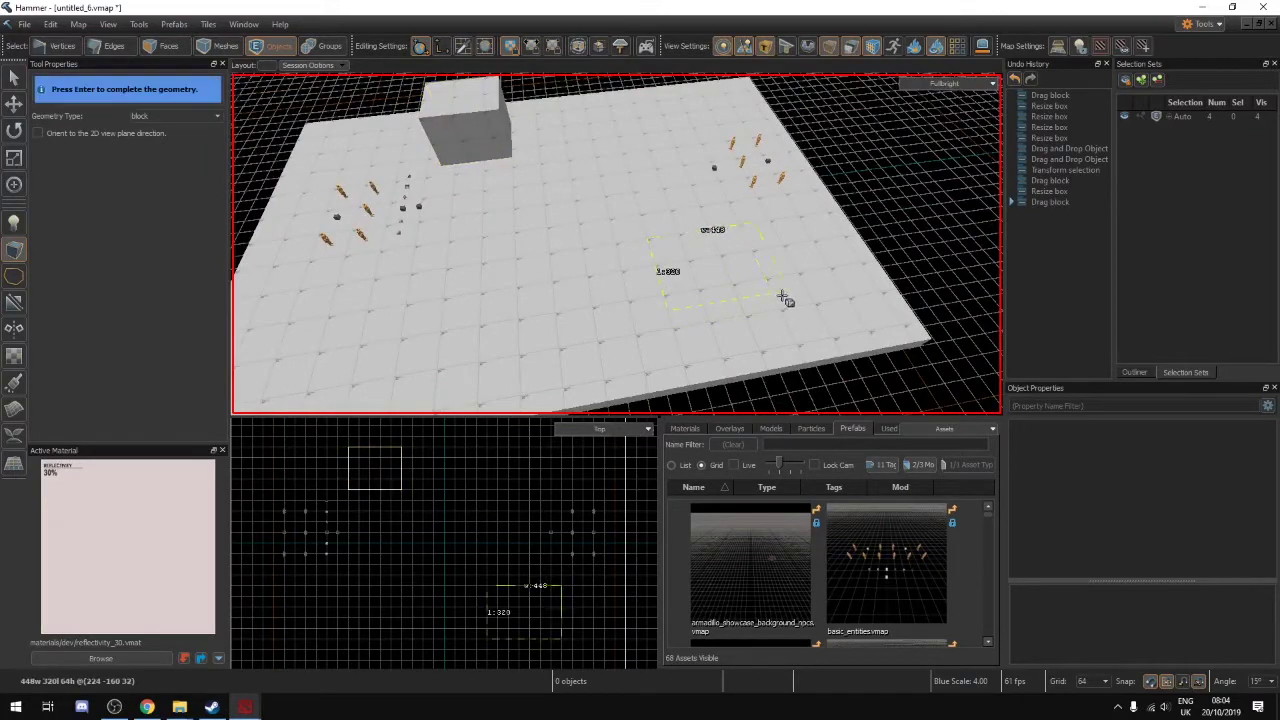
{"action": "right_click_drag", "start_coordinate": [784, 298], "coordinate": [616, 244]}
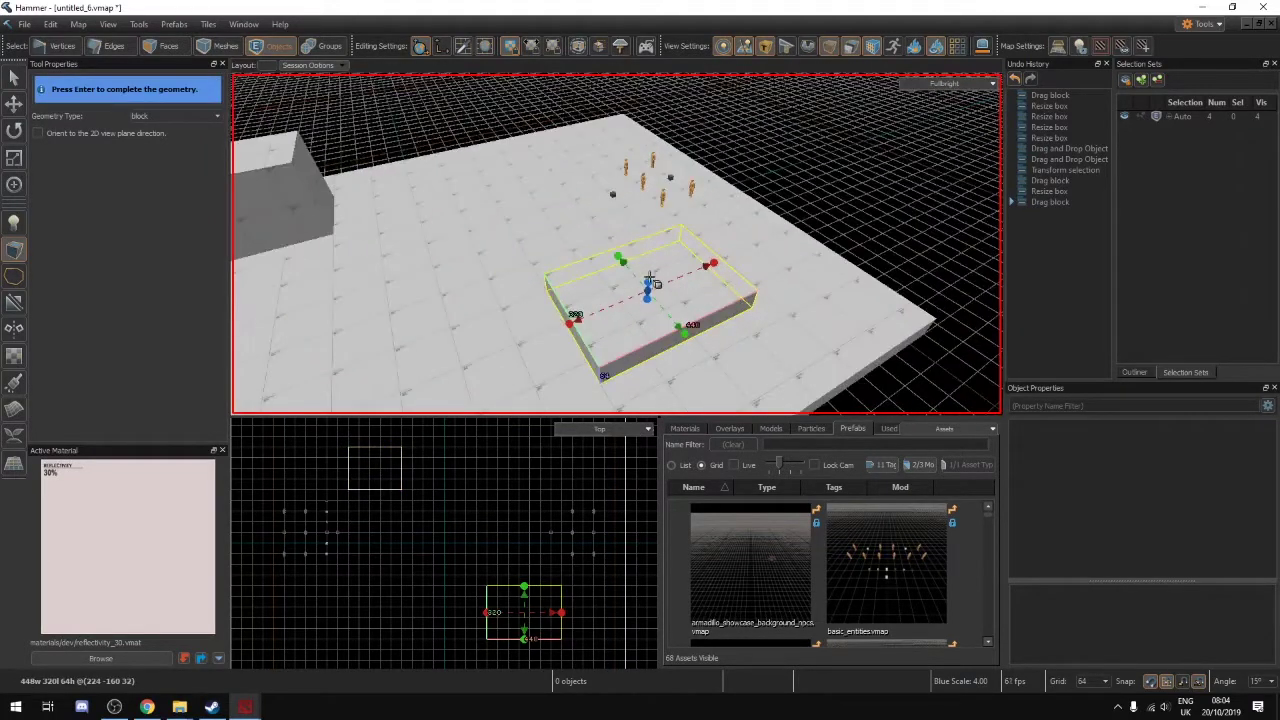
{"action": "left_click_drag", "start_coordinate": [649, 281], "coordinate": [653, 247]}
{"action": "right_click_drag", "start_coordinate": [653, 247], "coordinate": [616, 244]}
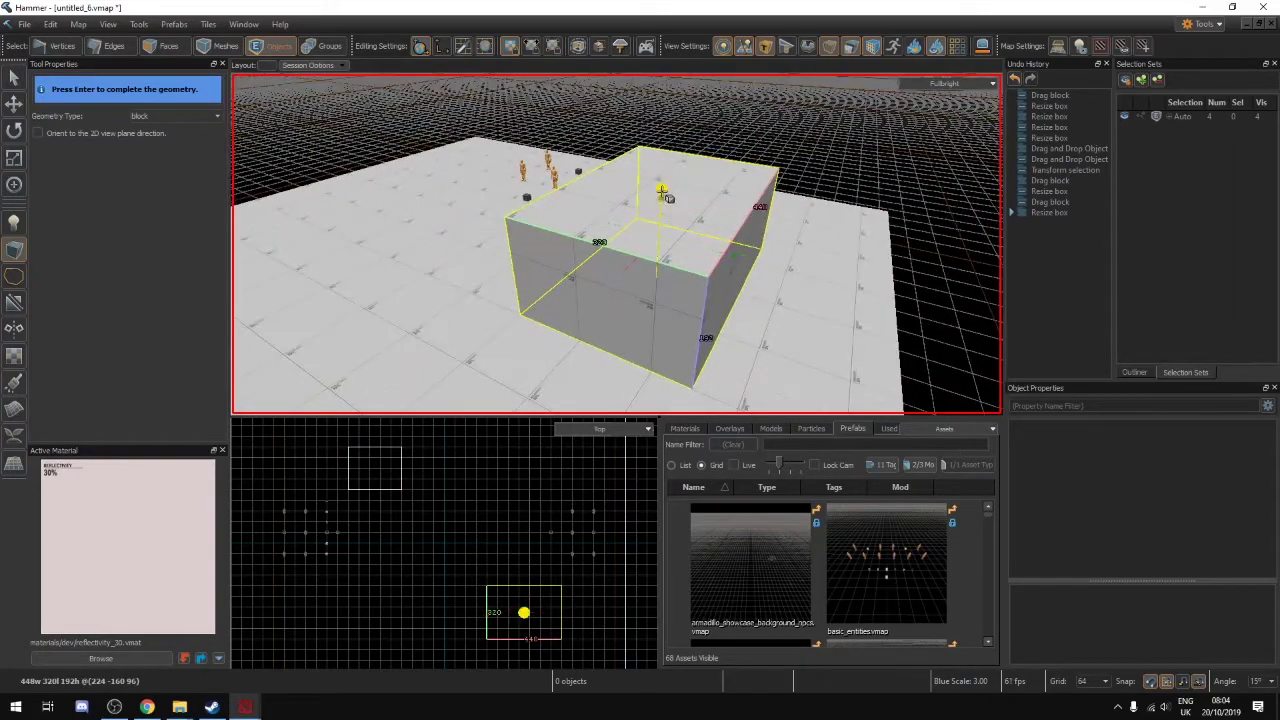
{"action": "left_click_drag", "start_coordinate": [662, 190], "coordinate": [663, 158]}
{"action": "right_click_drag", "start_coordinate": [663, 158], "coordinate": [616, 244]}
{"action": "left_click", "coordinate": [14, 80]}
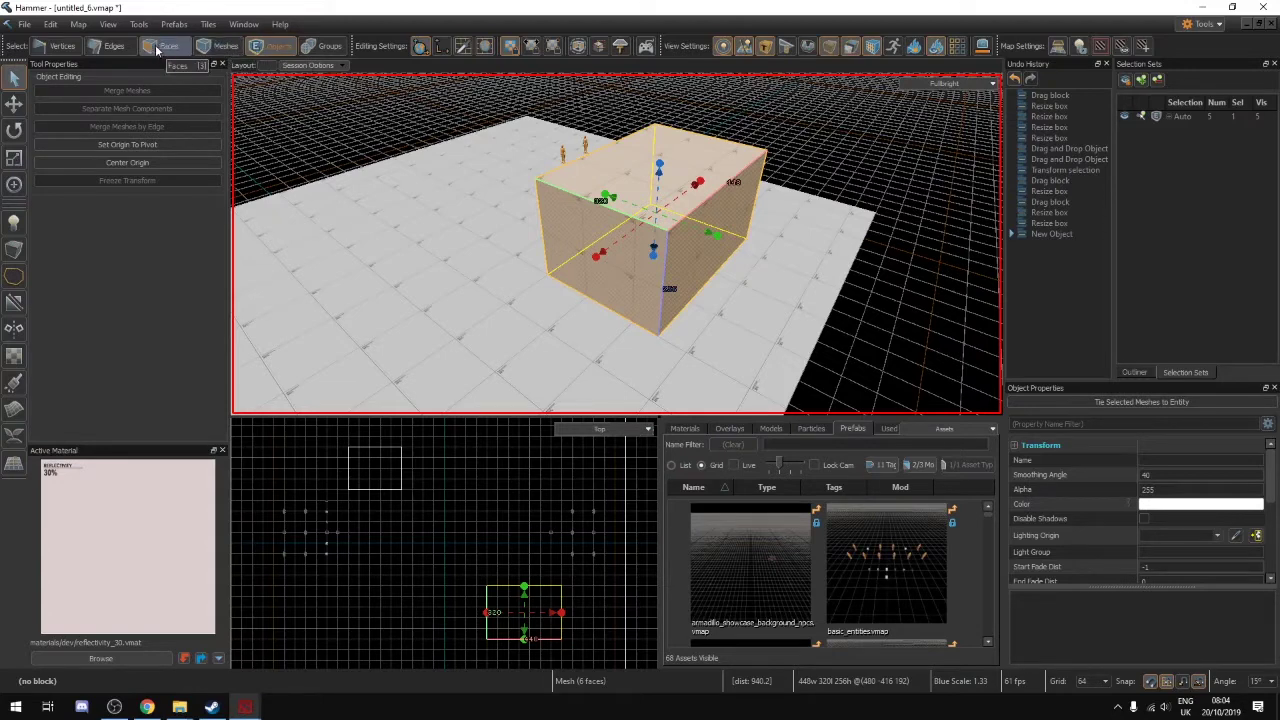
Turn the front block into a ramp by moving its bottom edge facing the Radiant side 384 units outward along the X axis
{"action": "left_click", "coordinate": [112, 47]}
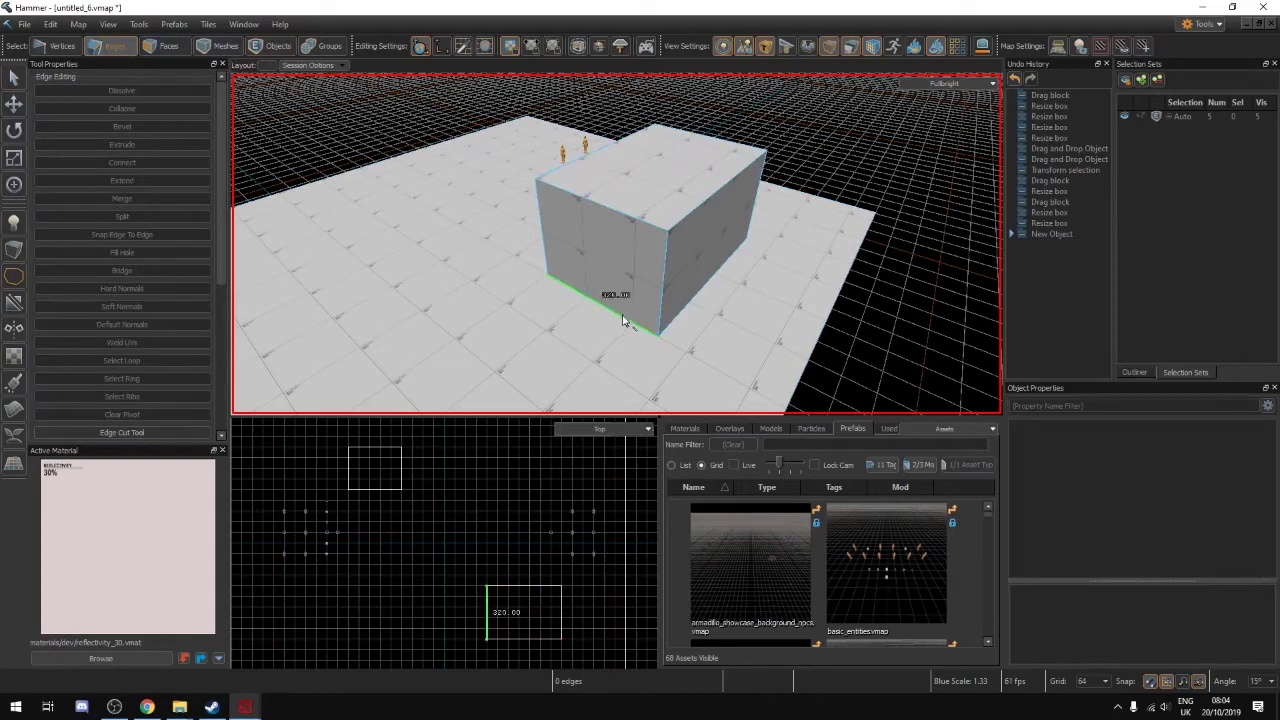
{"action": "left_click", "coordinate": [622, 315]}
{"action": "right_click_drag", "start_coordinate": [622, 315], "coordinate": [540, 318]}
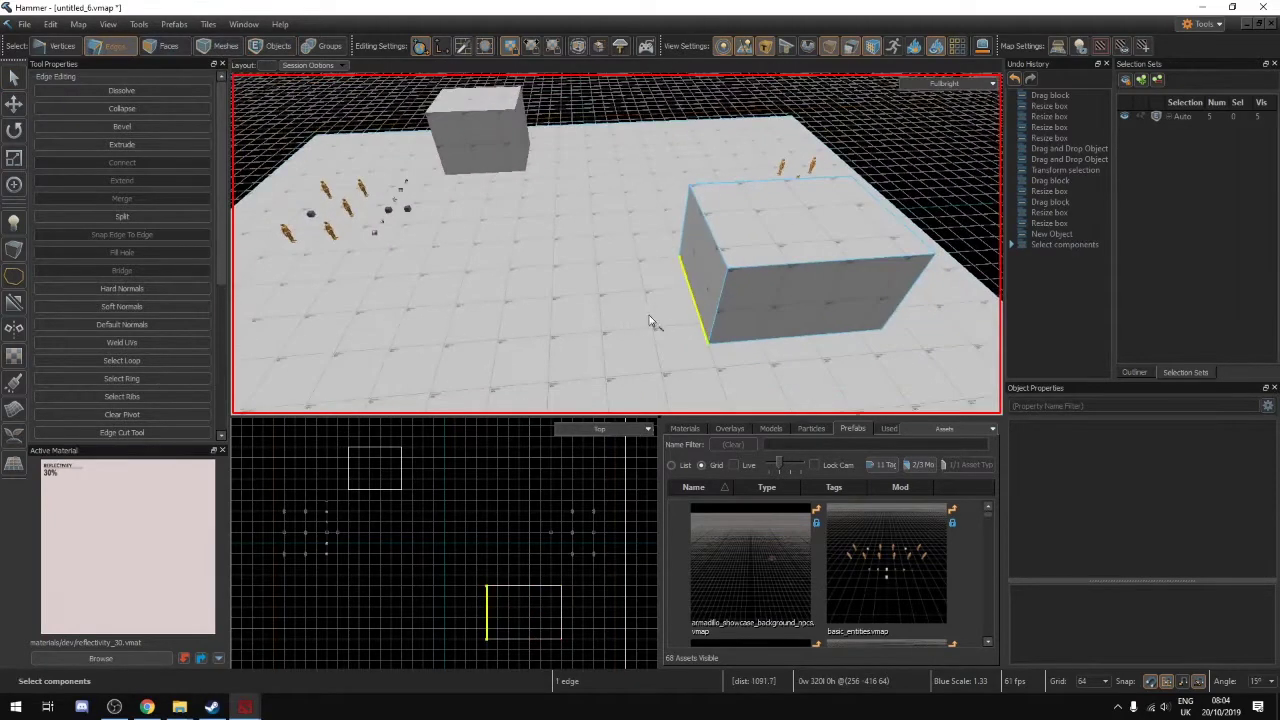
{"action": "key", "text": "w"}
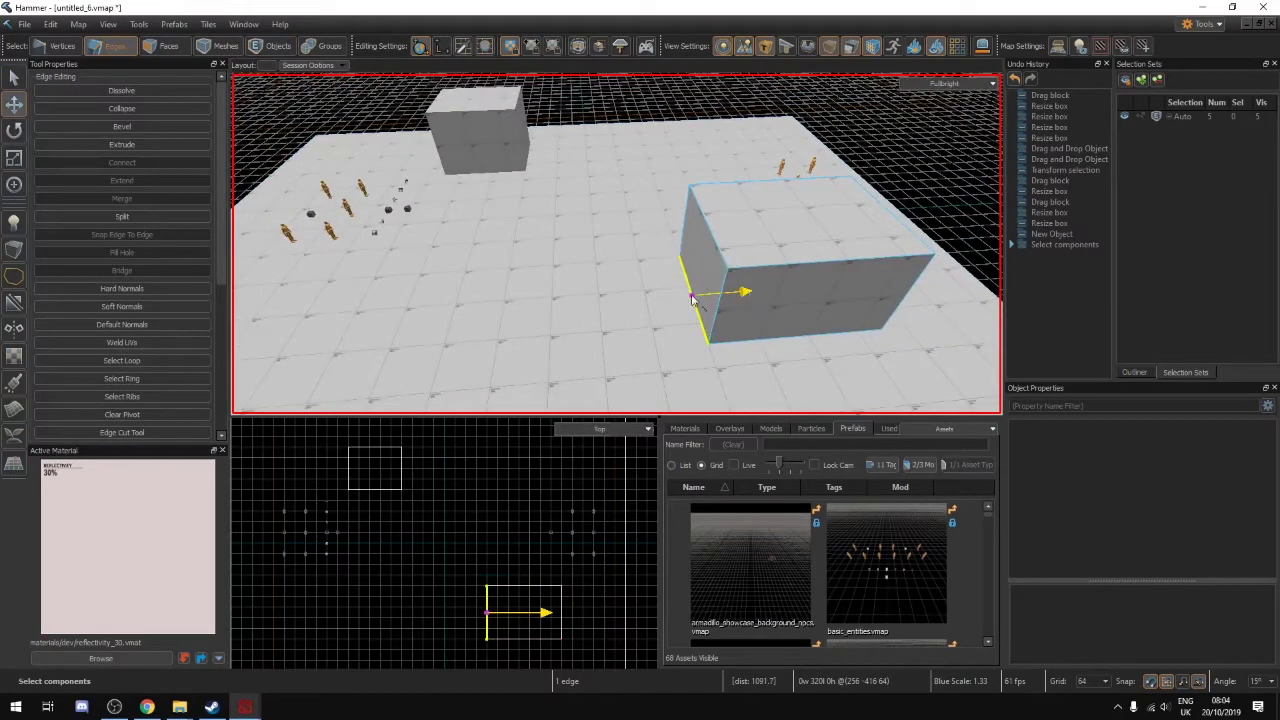
{"action": "left_click_drag", "start_coordinate": [748, 295], "coordinate": [560, 312]}
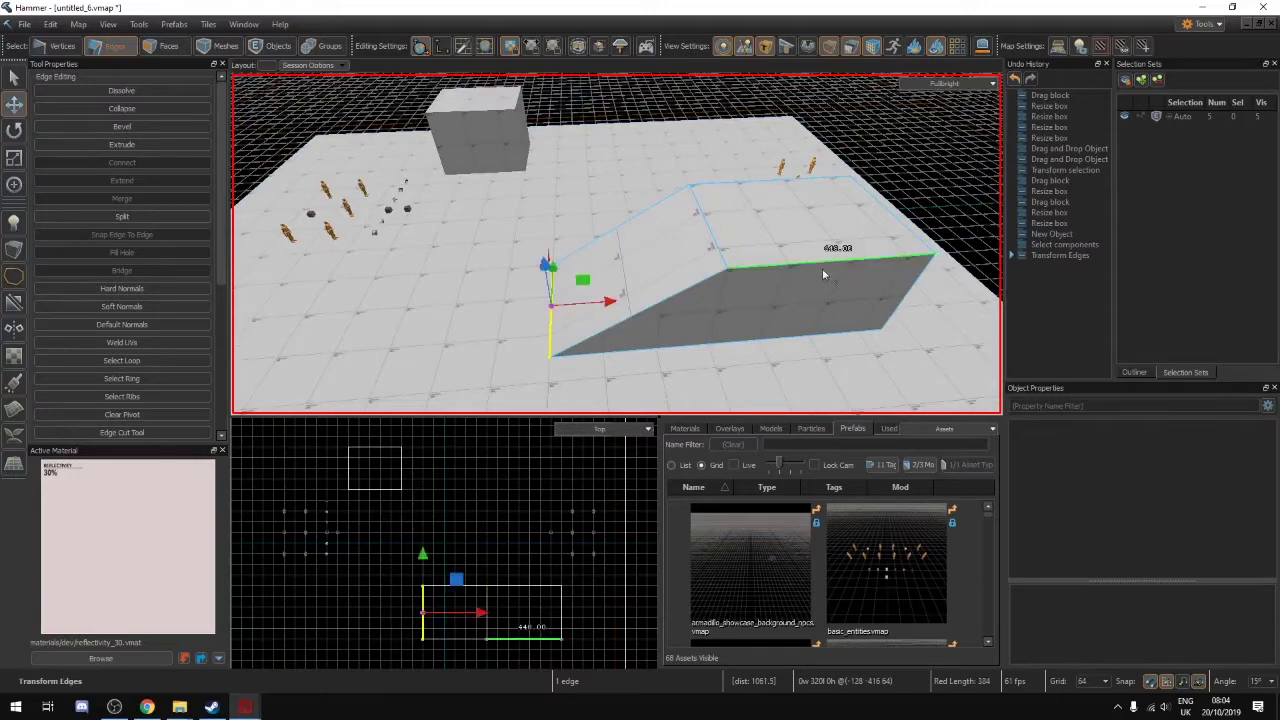
{"action": "right_click_drag", "start_coordinate": [822, 268], "coordinate": [634, 282]}
{"action": "right_click_drag", "start_coordinate": [523, 311], "coordinate": [609, 281]}
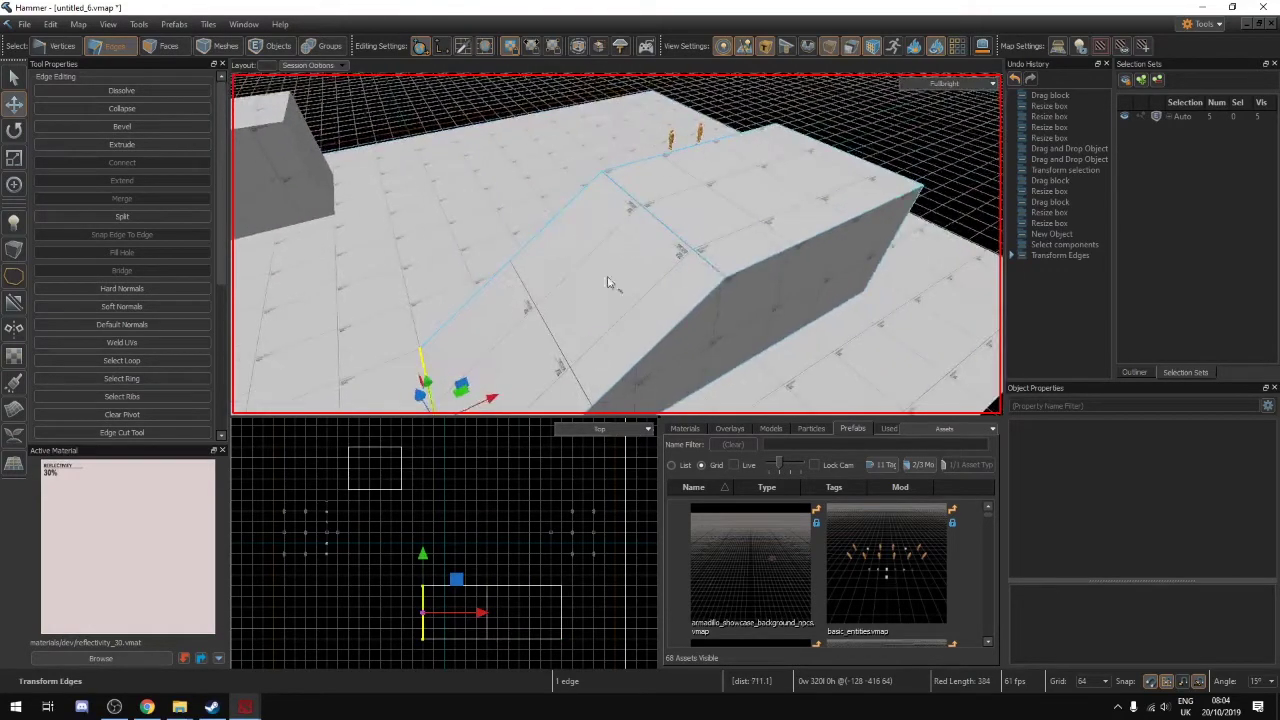
{"action": "right_click_drag", "start_coordinate": [770, 254], "coordinate": [608, 175]}
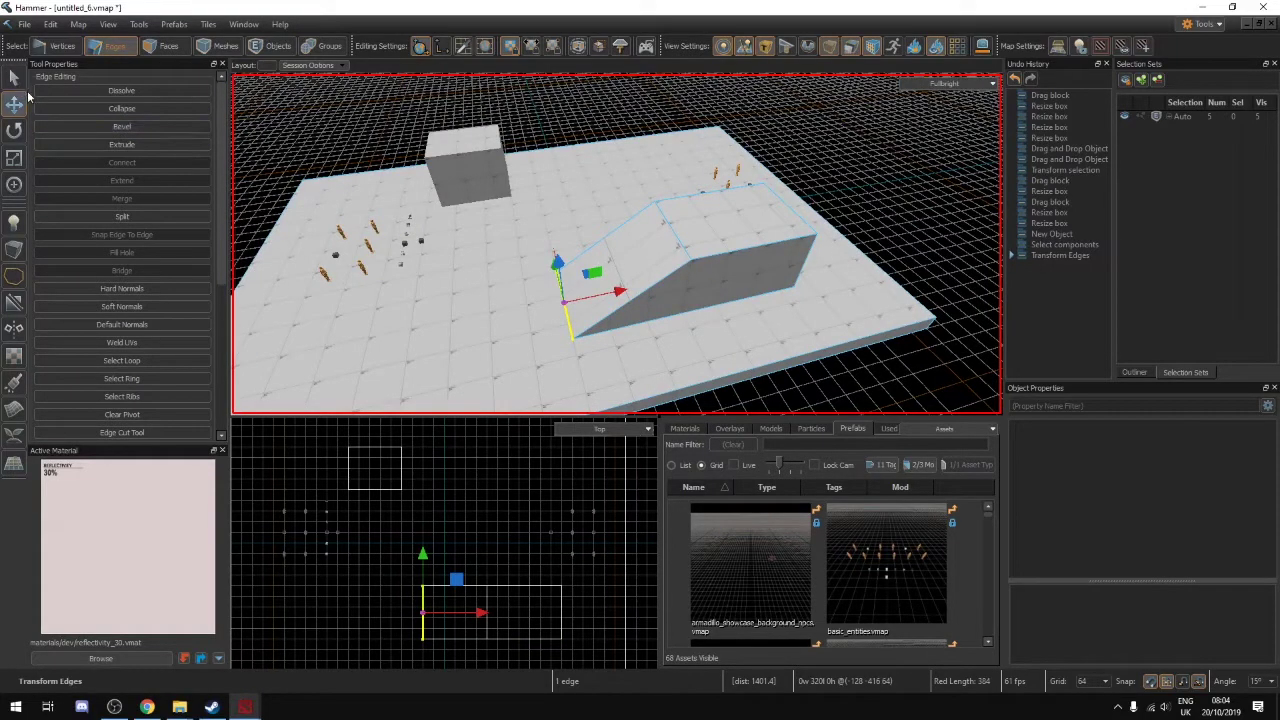
Switch back to object selection and examine the ramp's Physics Type options in its object properties
{"action": "left_click", "coordinate": [218, 46]}
{"action": "left_click", "coordinate": [264, 53]}
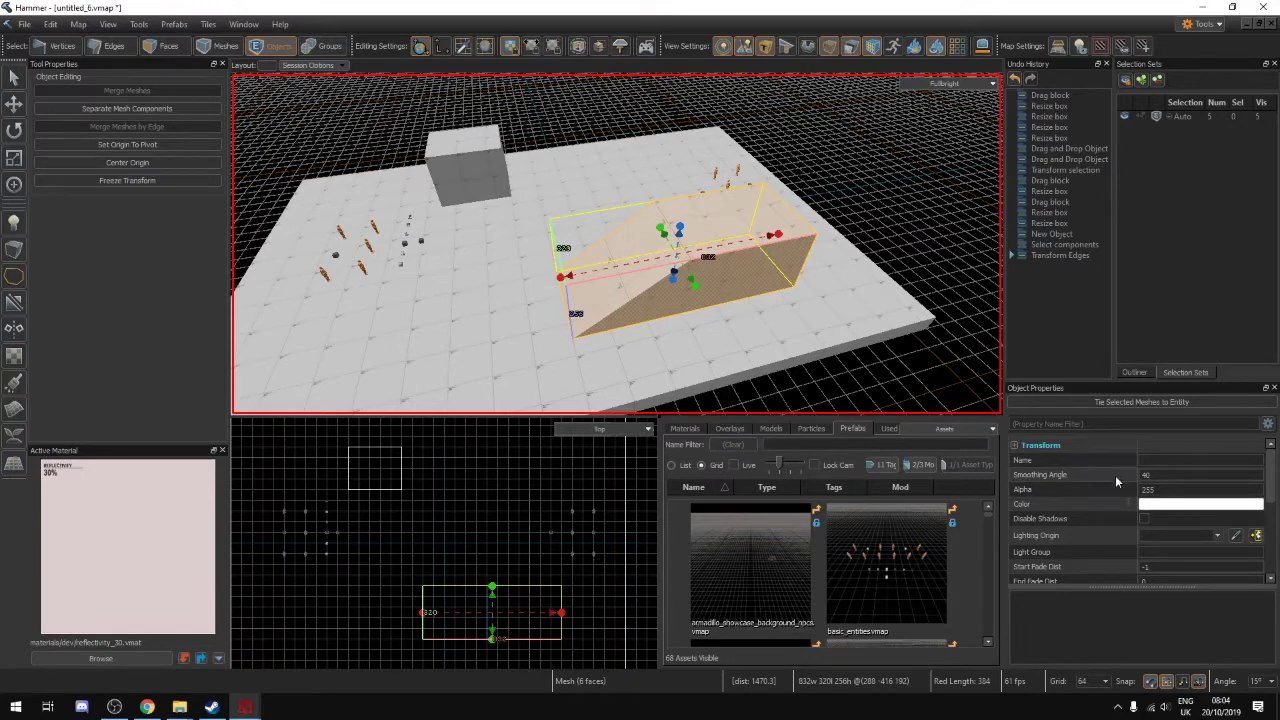
{"action": "scroll", "coordinate": [1086, 497], "scroll_direction": "down", "scroll_amount": 1}
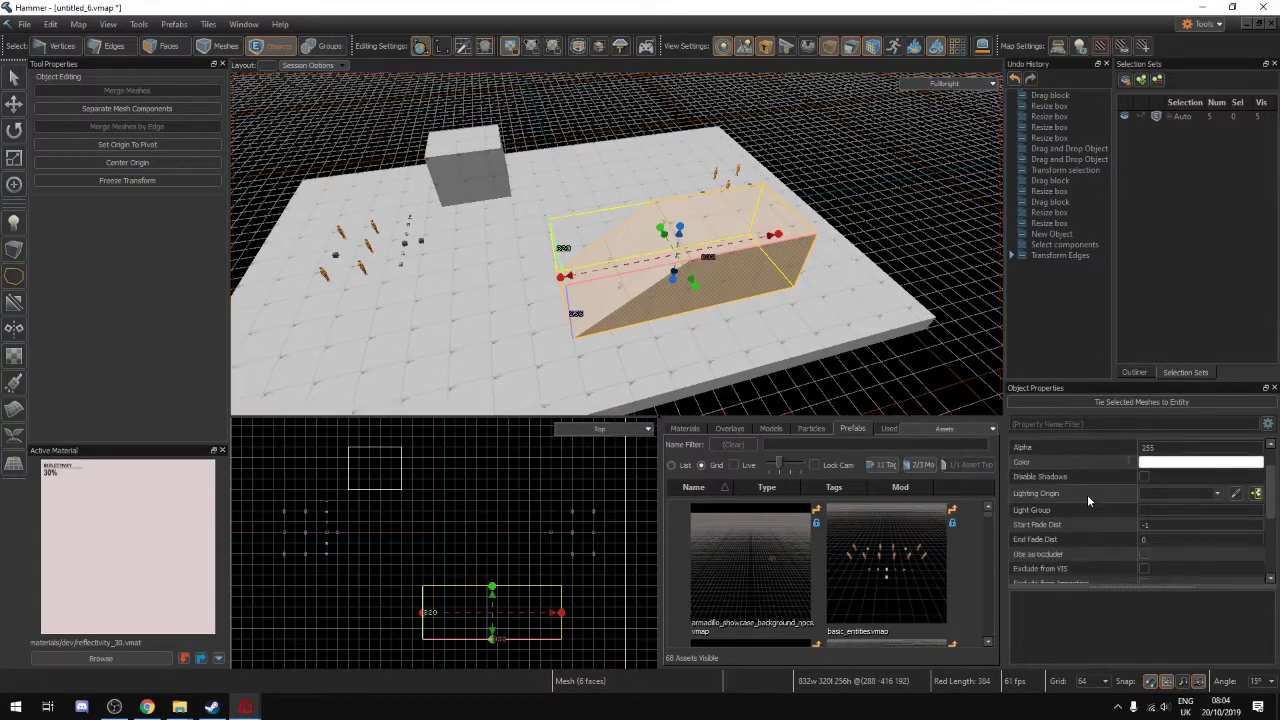
{"action": "scroll", "coordinate": [1090, 498], "scroll_direction": "down", "scroll_amount": 3}
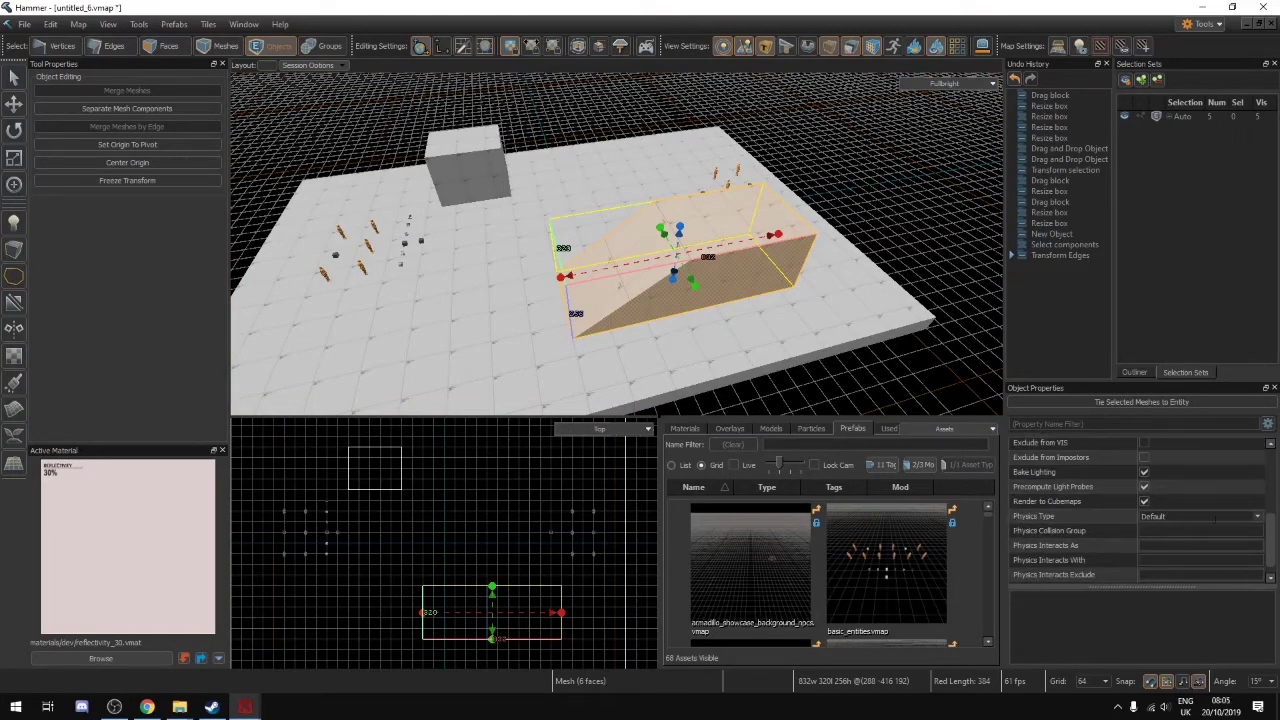
{"action": "left_click", "coordinate": [1259, 517]}
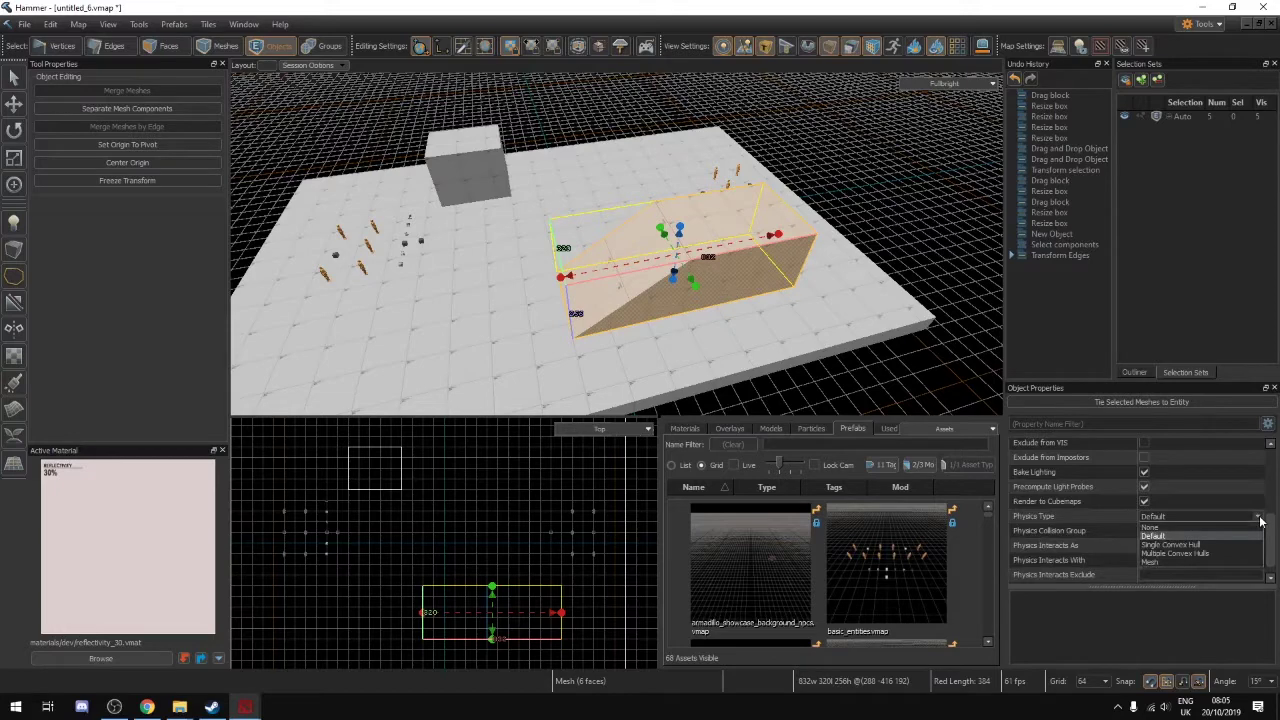
{"action": "left_click", "coordinate": [1261, 521]}
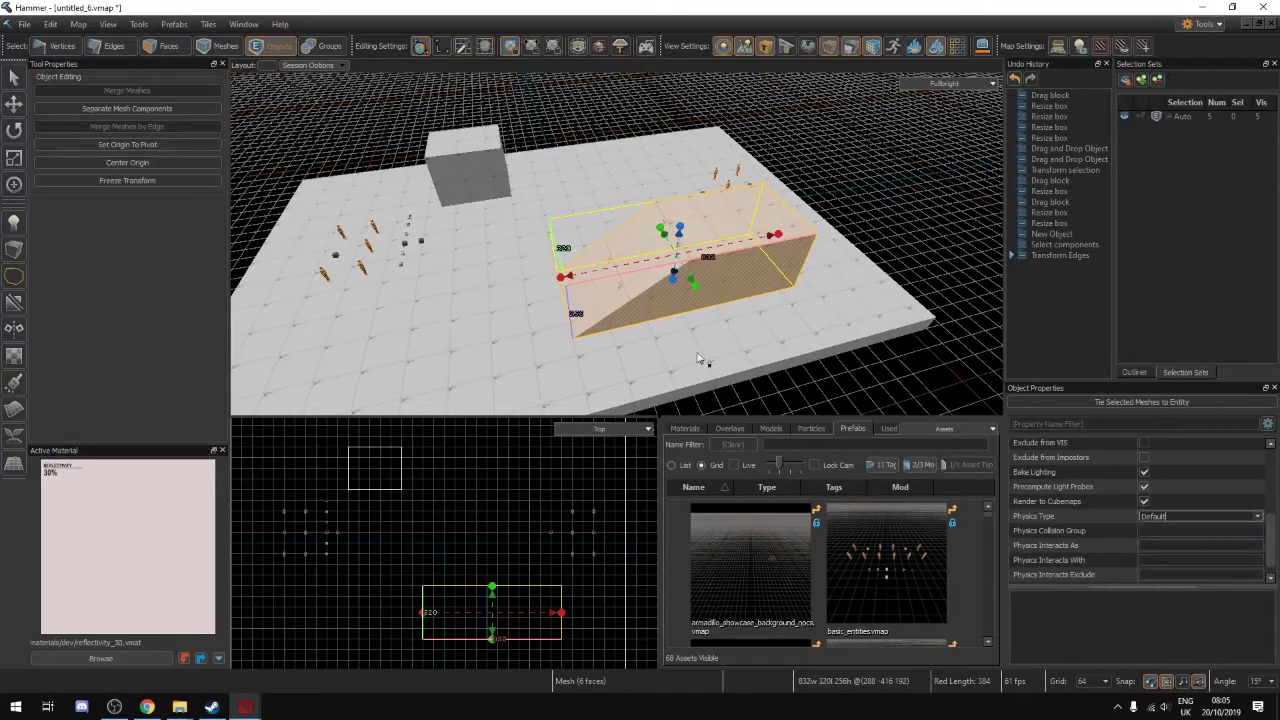
Clear the ramp's selection and look over the blocks and prefabs on the ground from several angles
{"action": "key", "text": "z"}
{"action": "key", "text": "w"}
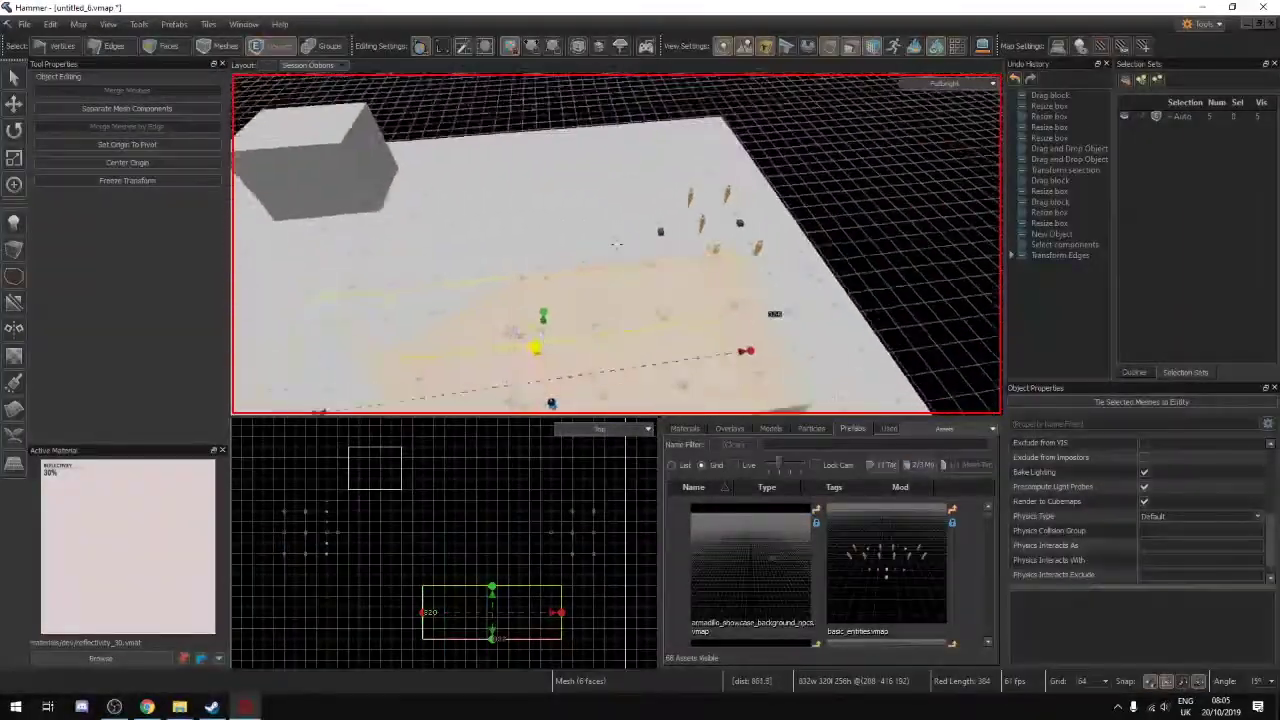
{"action": "key", "text": "s"}
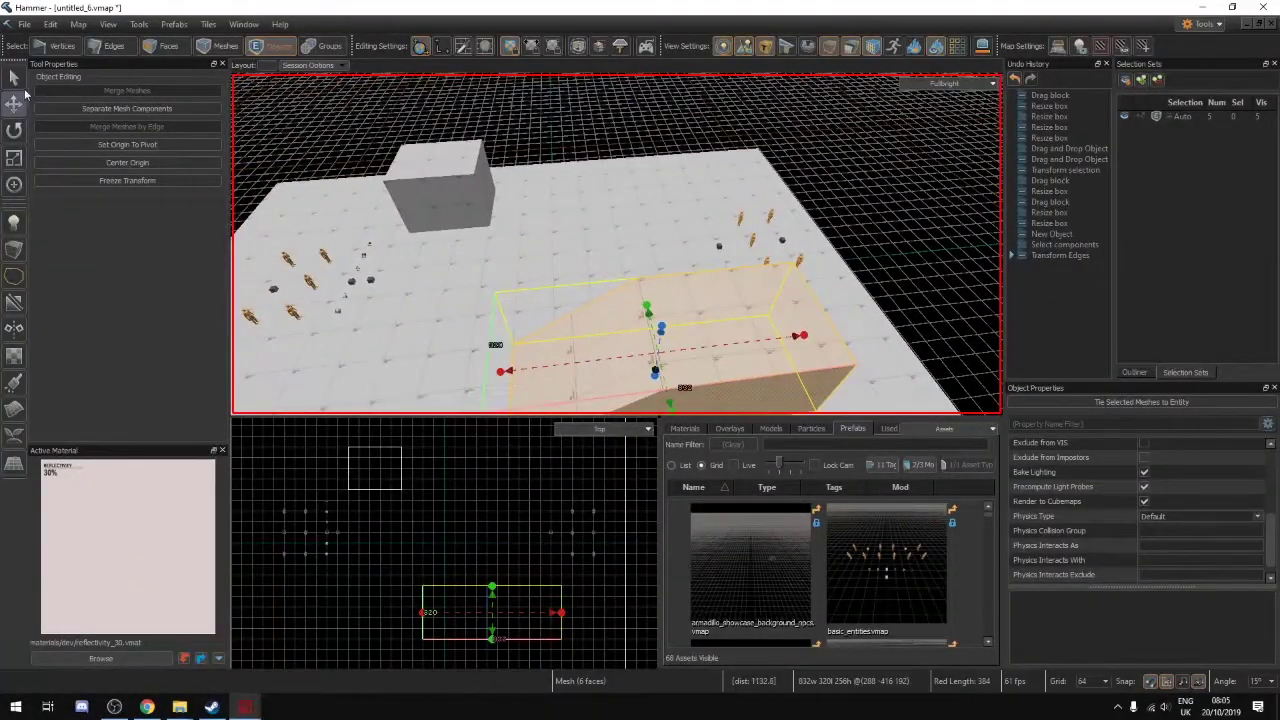
{"action": "left_click", "coordinate": [14, 81]}
{"action": "left_click", "coordinate": [837, 175]}
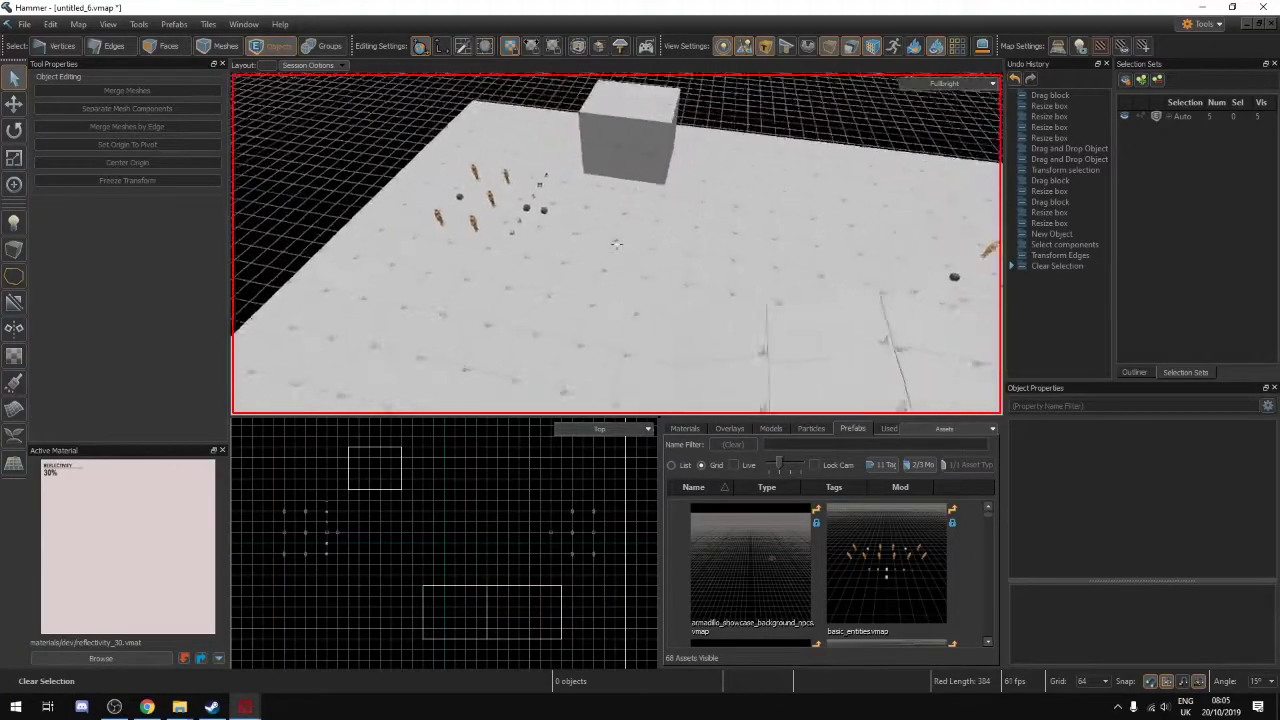
{"action": "key", "text": "w"}
{"action": "key", "text": "s"}
{"action": "key", "text": "w"}
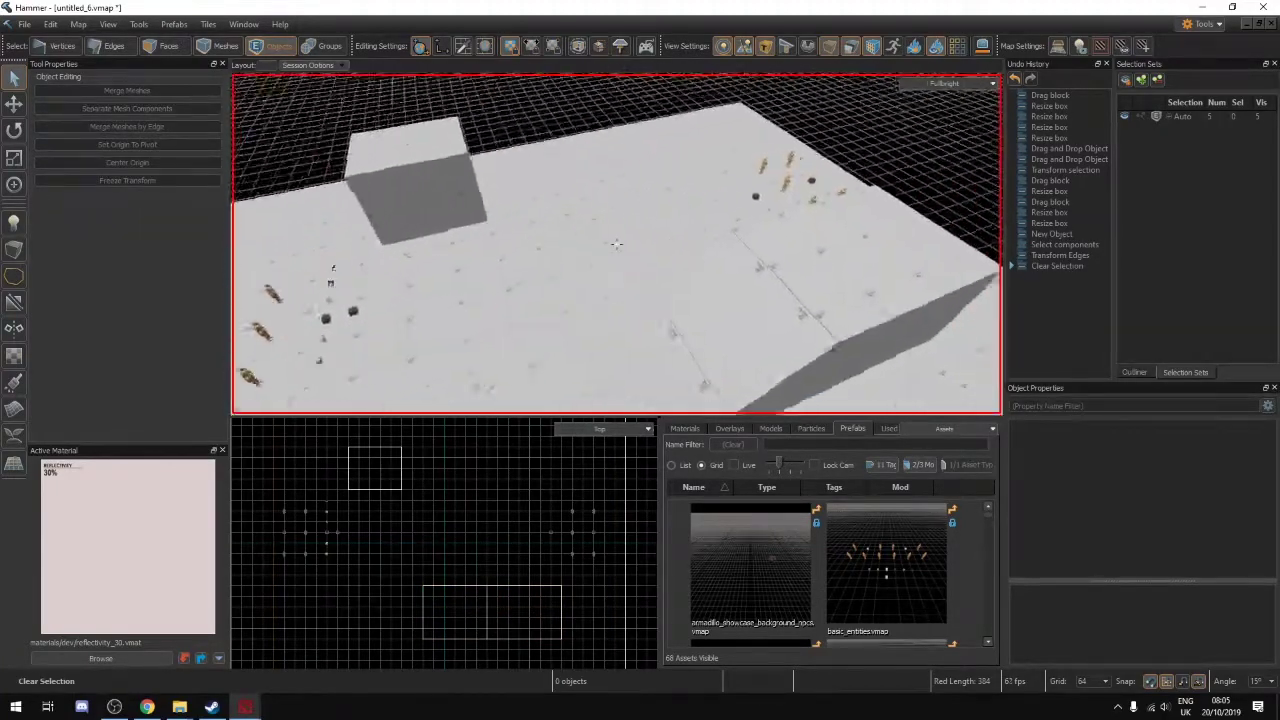
{"action": "key", "text": "s"}
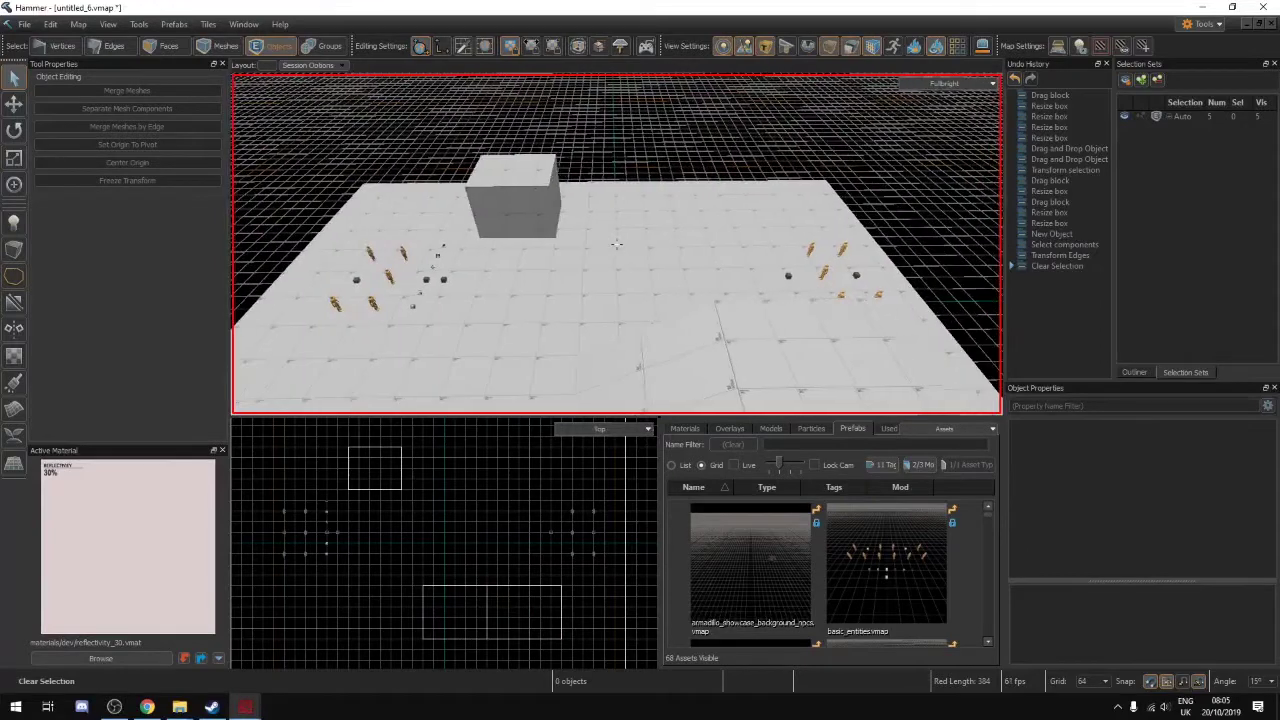
{"action": "key", "text": "w"}
{"action": "key", "text": "z"}
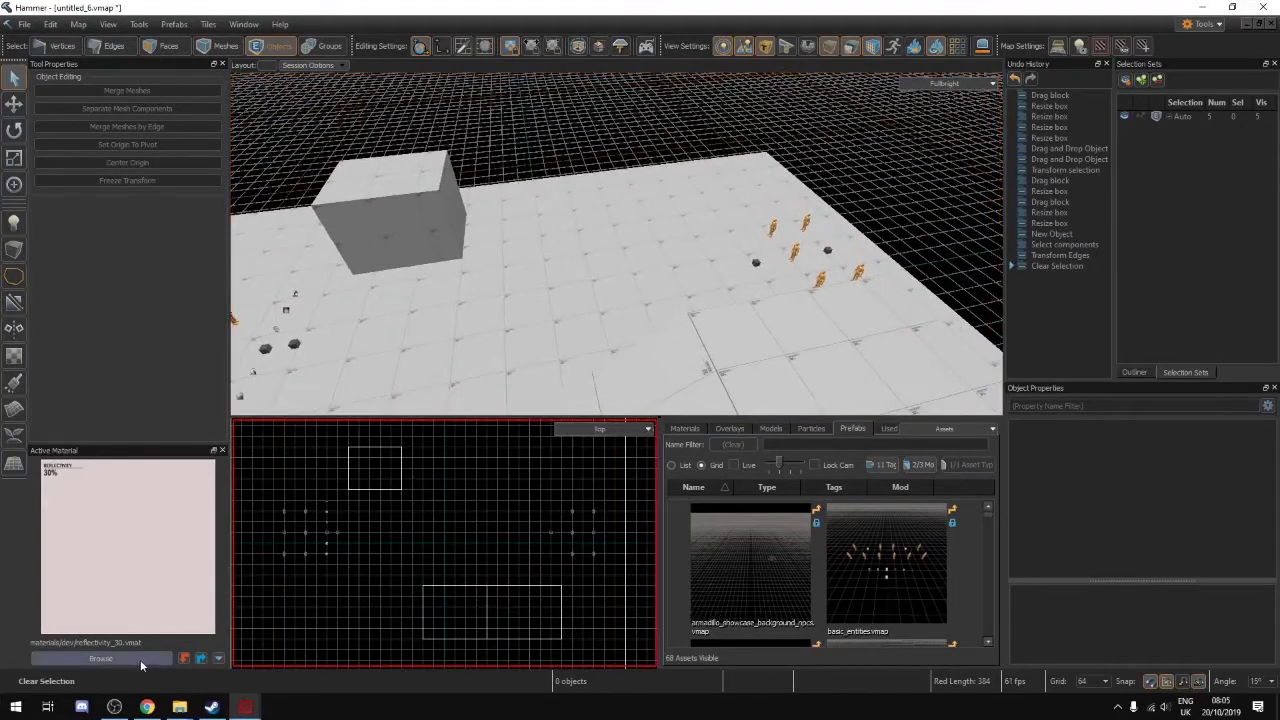
Filter the materials by "grid" and make gray_grid_4.vmat the active material
{"action": "left_click", "coordinate": [140, 659]}
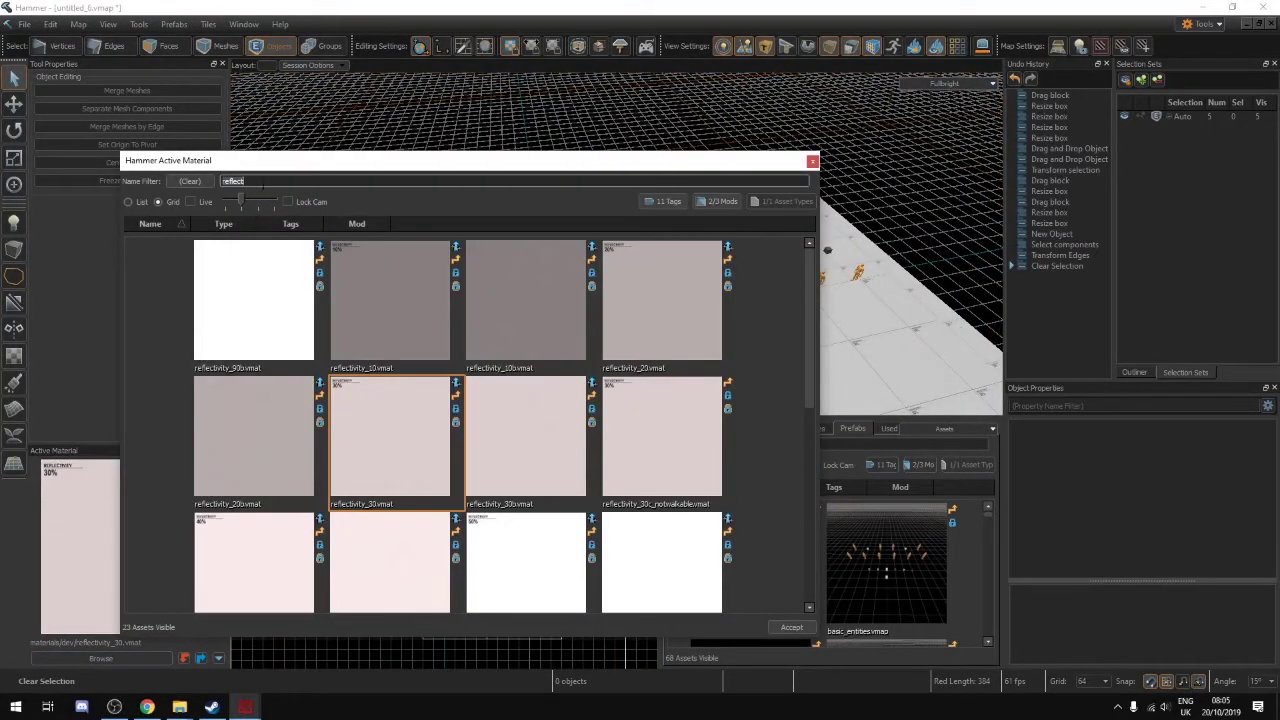
{"action": "type", "text": "grid"}
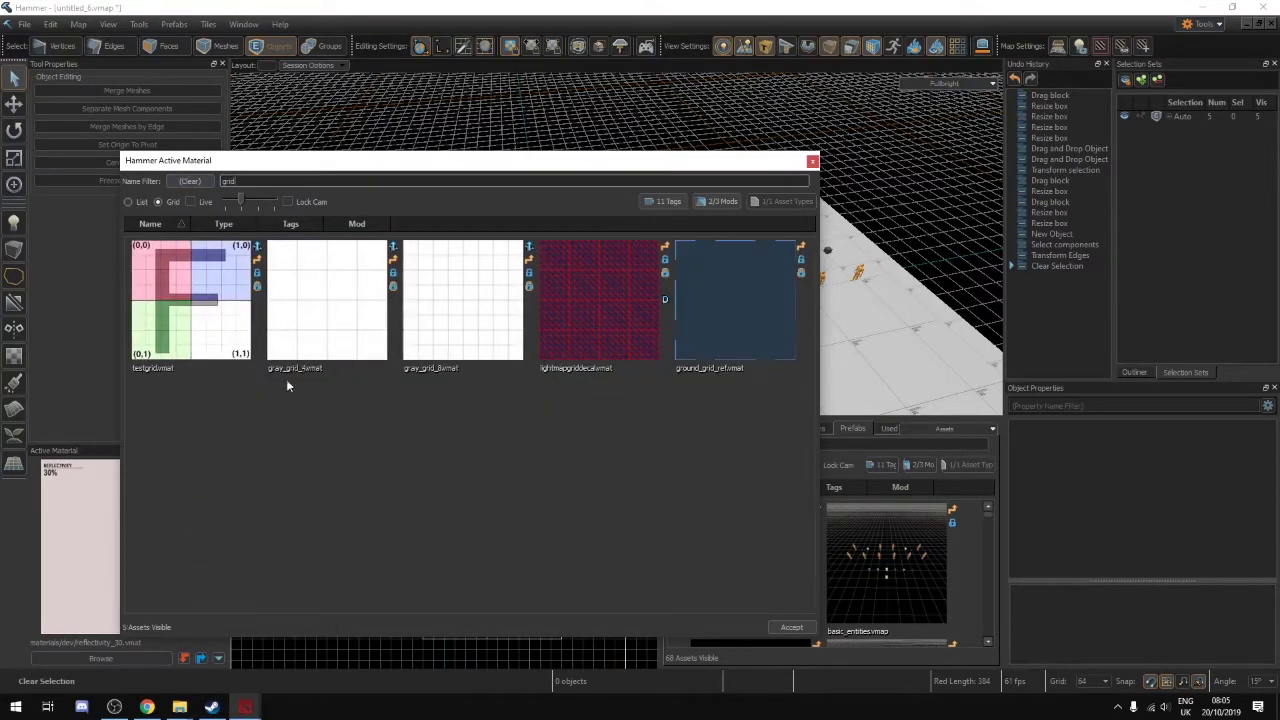
{"action": "left_click", "coordinate": [319, 323]}
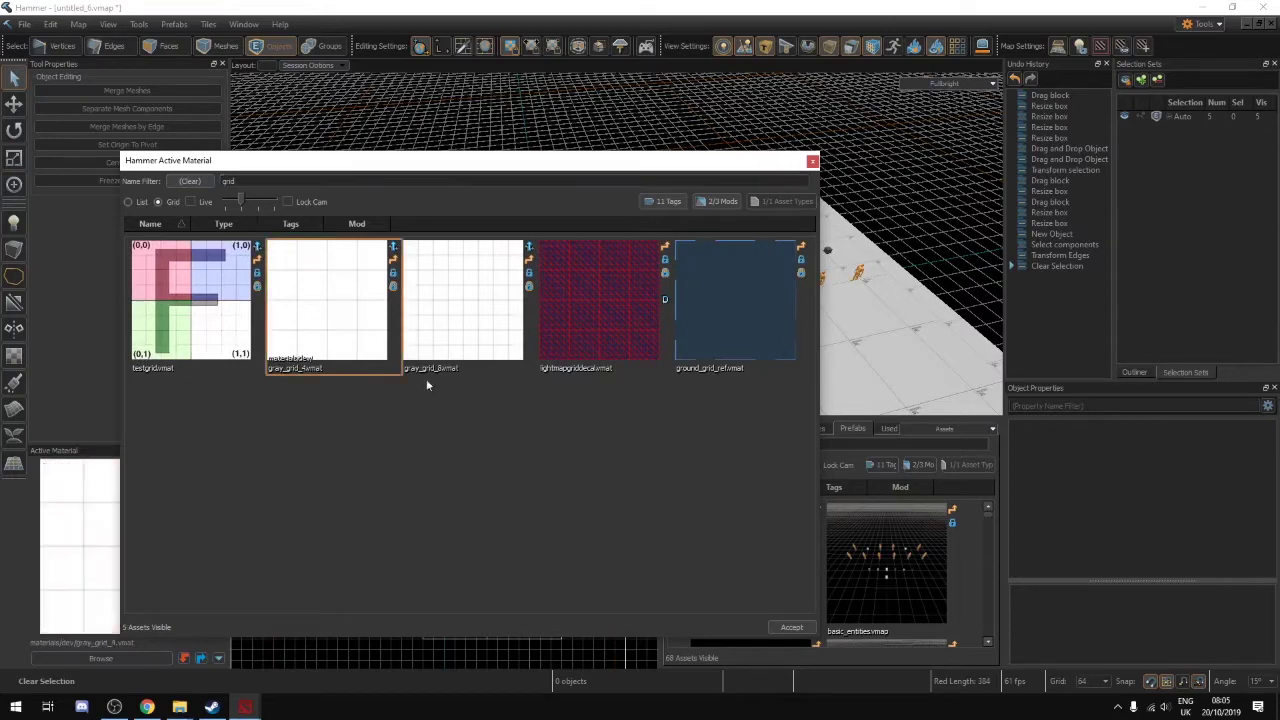
{"action": "left_click", "coordinate": [791, 627]}
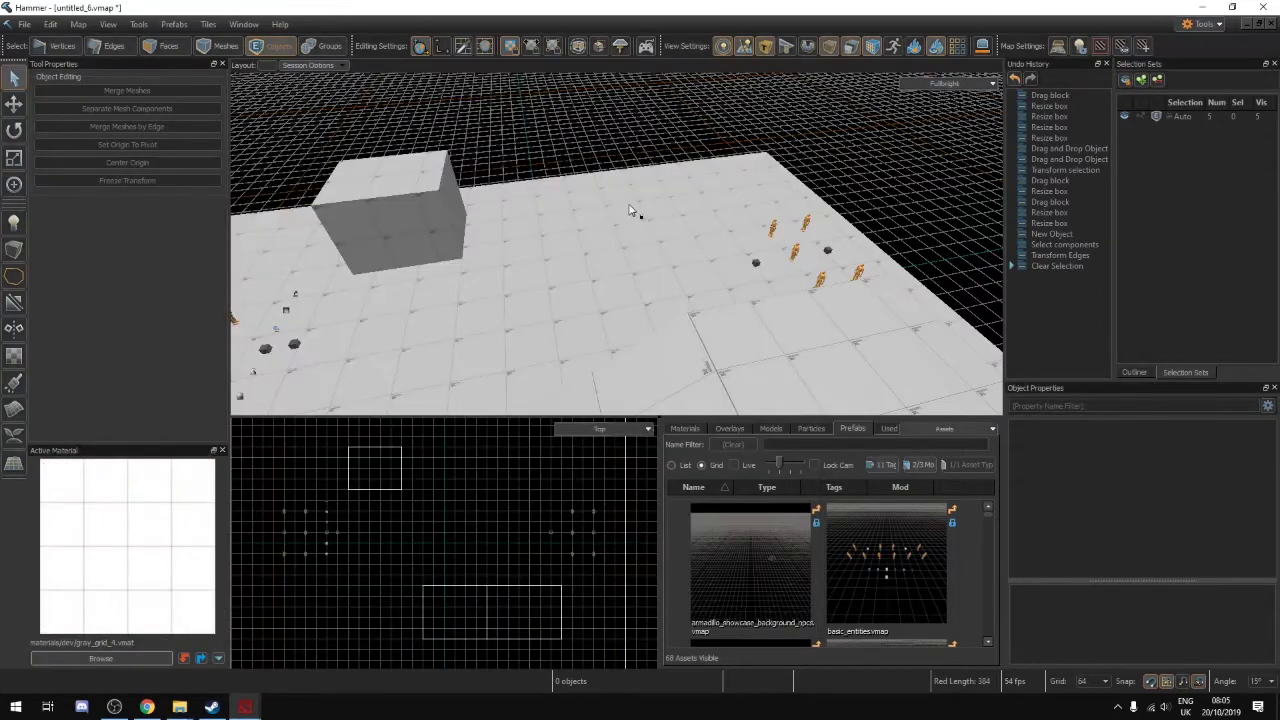
Draw a third block about 512 by 384 near the ground's back edge on the Dire side and raise it to 256 high
{"action": "left_click", "coordinate": [14, 249]}
{"action": "left_click_drag", "start_coordinate": [600, 192], "coordinate": [750, 223]}
{"action": "left_click_drag", "start_coordinate": [677, 193], "coordinate": [683, 152]}
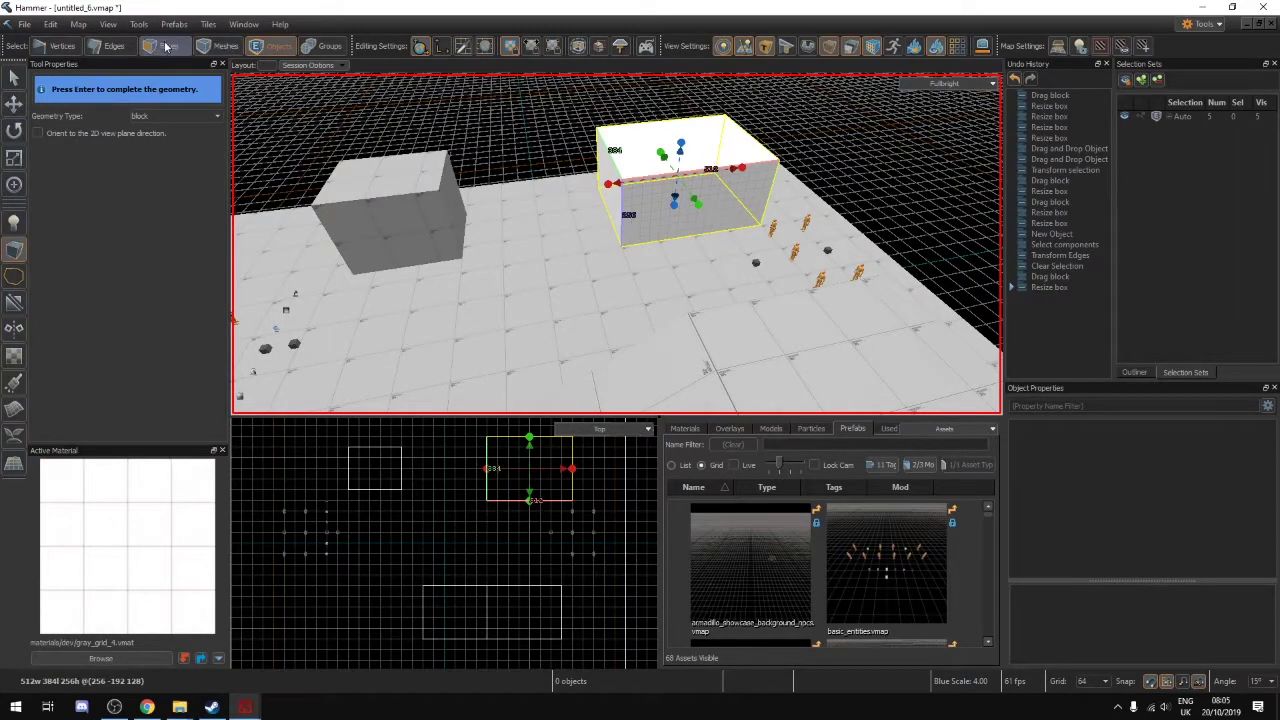
Slope the white grid block into a ramp by moving its bottom edge facing the Radiant side 320 units outward along the X axis
{"action": "left_click", "coordinate": [116, 46]}
{"action": "left_click", "coordinate": [614, 229]}
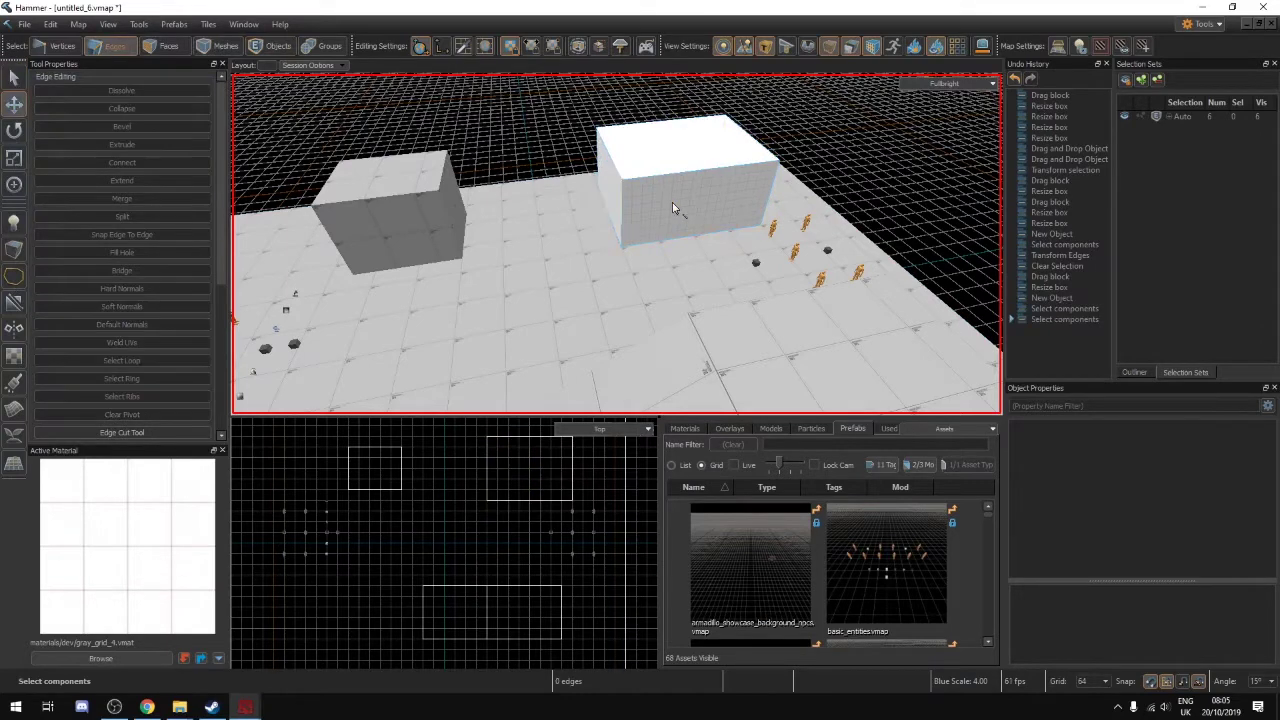
{"action": "left_click", "coordinate": [613, 228]}
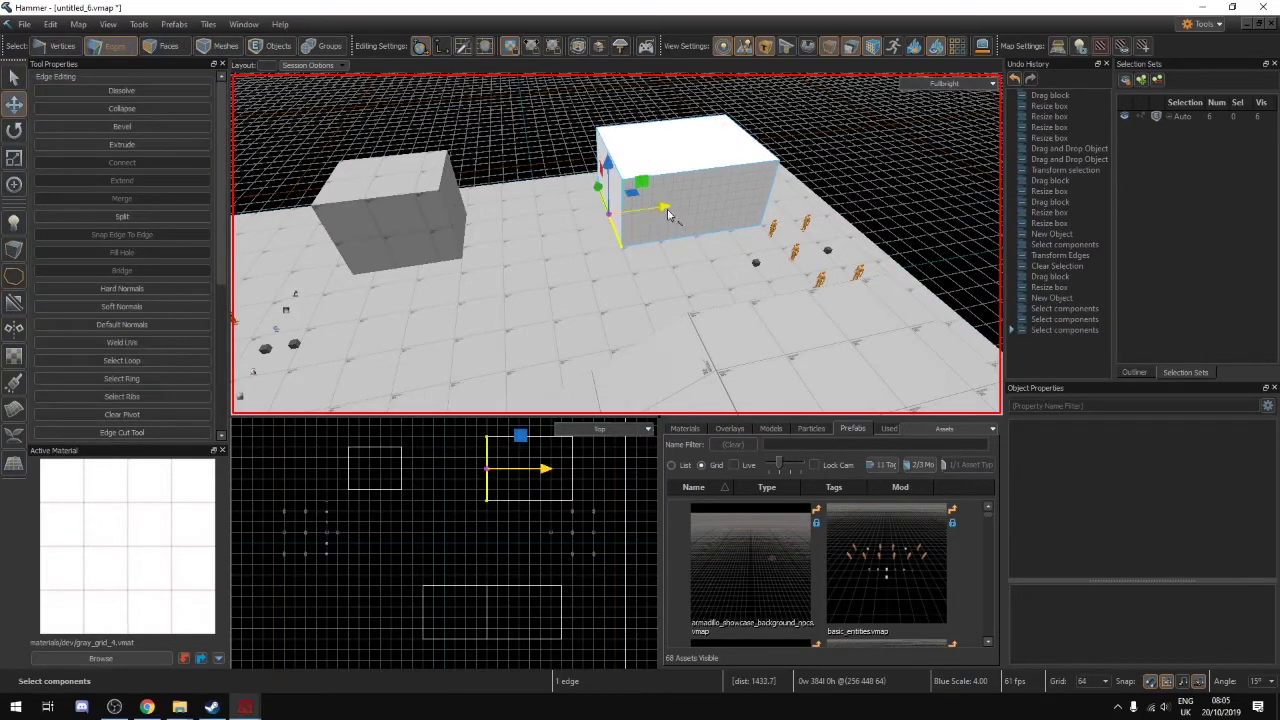
{"action": "left_click_drag", "start_coordinate": [668, 214], "coordinate": [580, 226]}
{"action": "key", "text": "s"}
{"action": "mouse_move", "coordinate": [577, 246]}
{"action": "right_mouse_down"}
{"action": "mouse_move", "coordinate": [617, 244]}
{"action": "mouse_move", "coordinate": [545, 248]}
{"action": "mouse_move", "coordinate": [581, 250]}
{"action": "right_mouse_up"}
{"action": "key", "text": "w"}
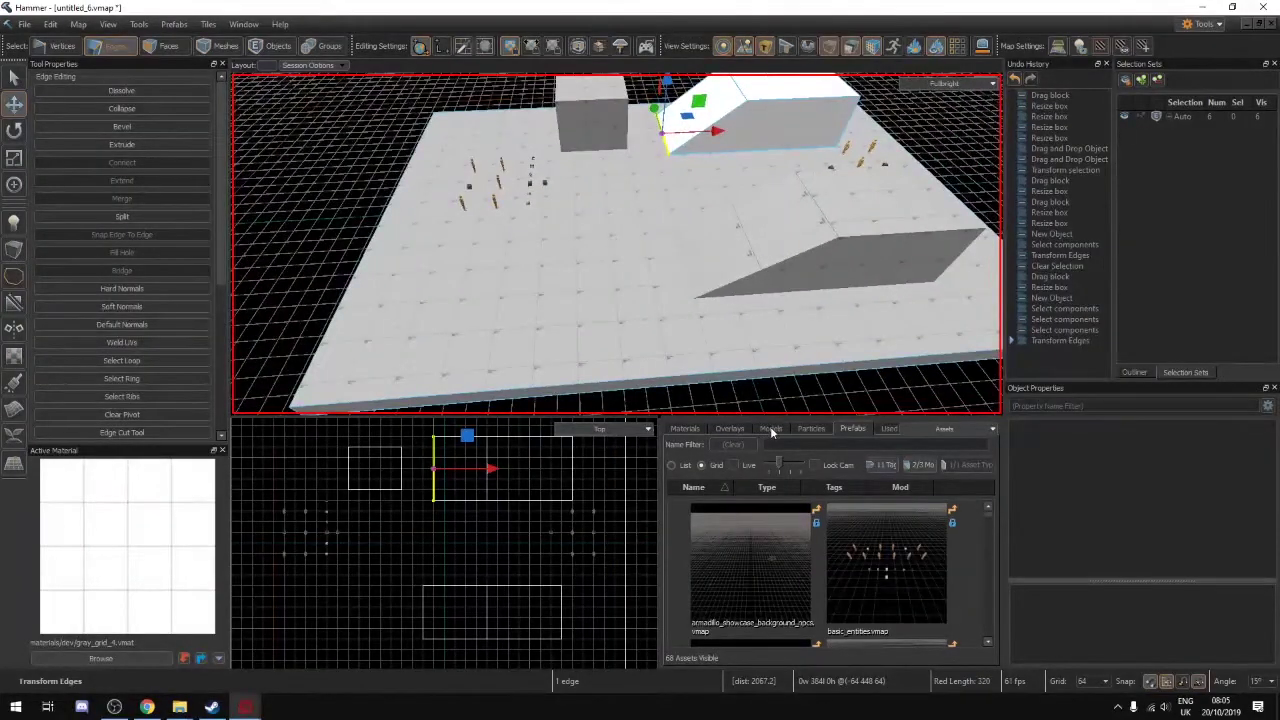
Place the bell_journey_01 model from the props models on the ground in front of the Radiant prefab, then deselect it
{"action": "left_click", "coordinate": [770, 428]}
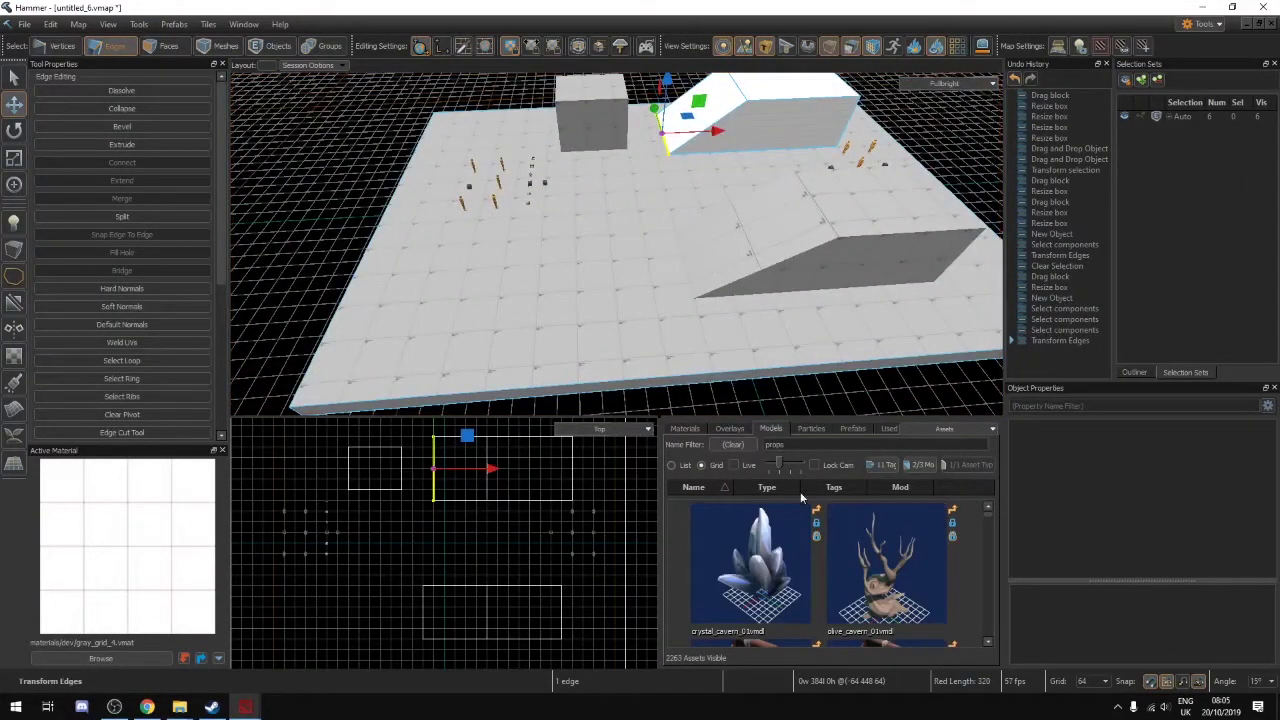
{"action": "scroll", "coordinate": [797, 541], "scroll_direction": "down", "scroll_amount": 2}
{"action": "left_click_drag", "start_coordinate": [630, 422], "coordinate": [540, 274]}
{"action": "right_click_drag", "start_coordinate": [552, 274], "coordinate": [640, 286]}
{"action": "key", "text": "w"}
{"action": "key", "text": "s"}
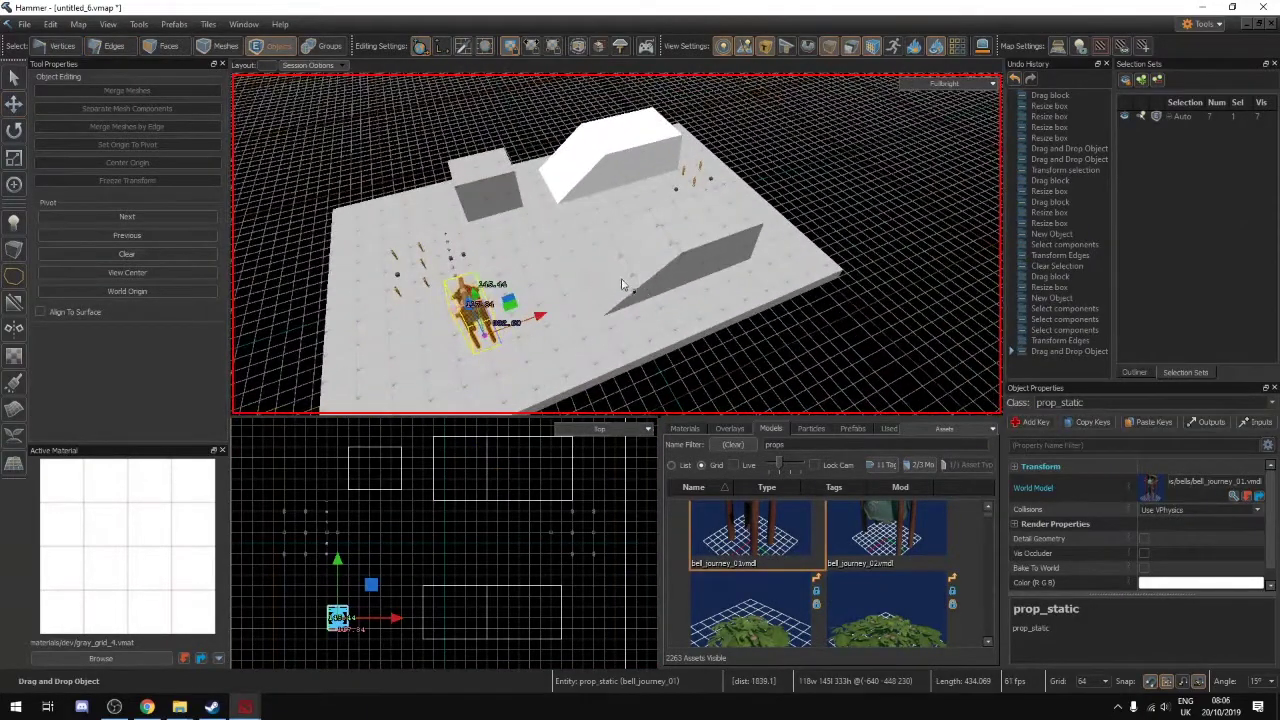
{"action": "left_click", "coordinate": [15, 79]}
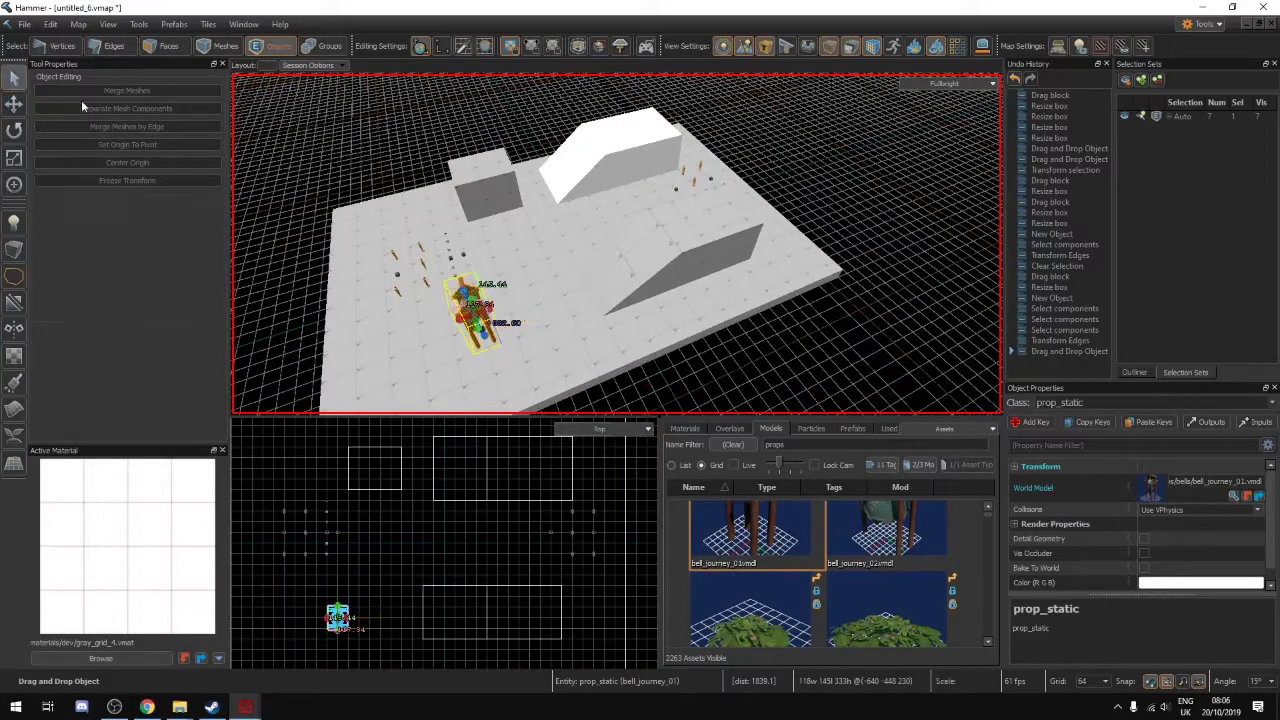
{"action": "left_click", "coordinate": [891, 216]}
Save the map in the maps folder as tutorial_map.vmap, replacing the existing file
{"action": "key", "text": "ctrl+s"}
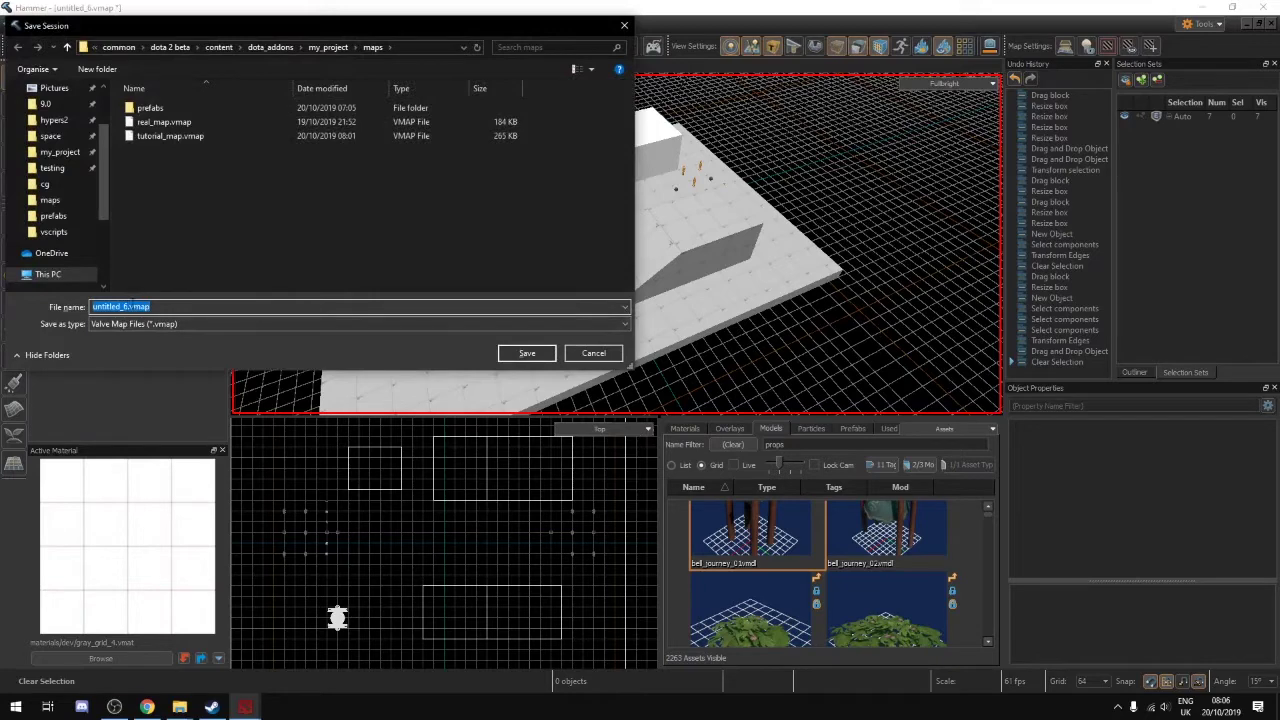
{"action": "left_click", "coordinate": [141, 138]}
{"action": "left_click", "coordinate": [512, 353]}
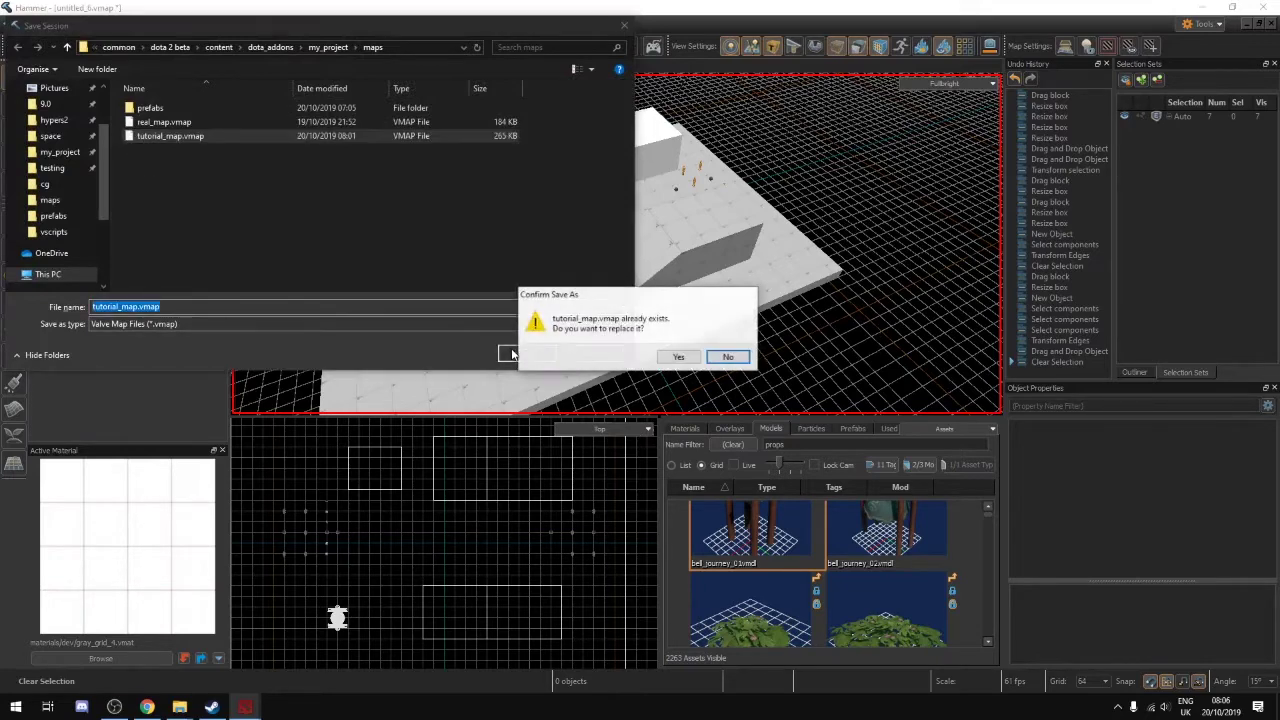
{"action": "left_click", "coordinate": [676, 356]}
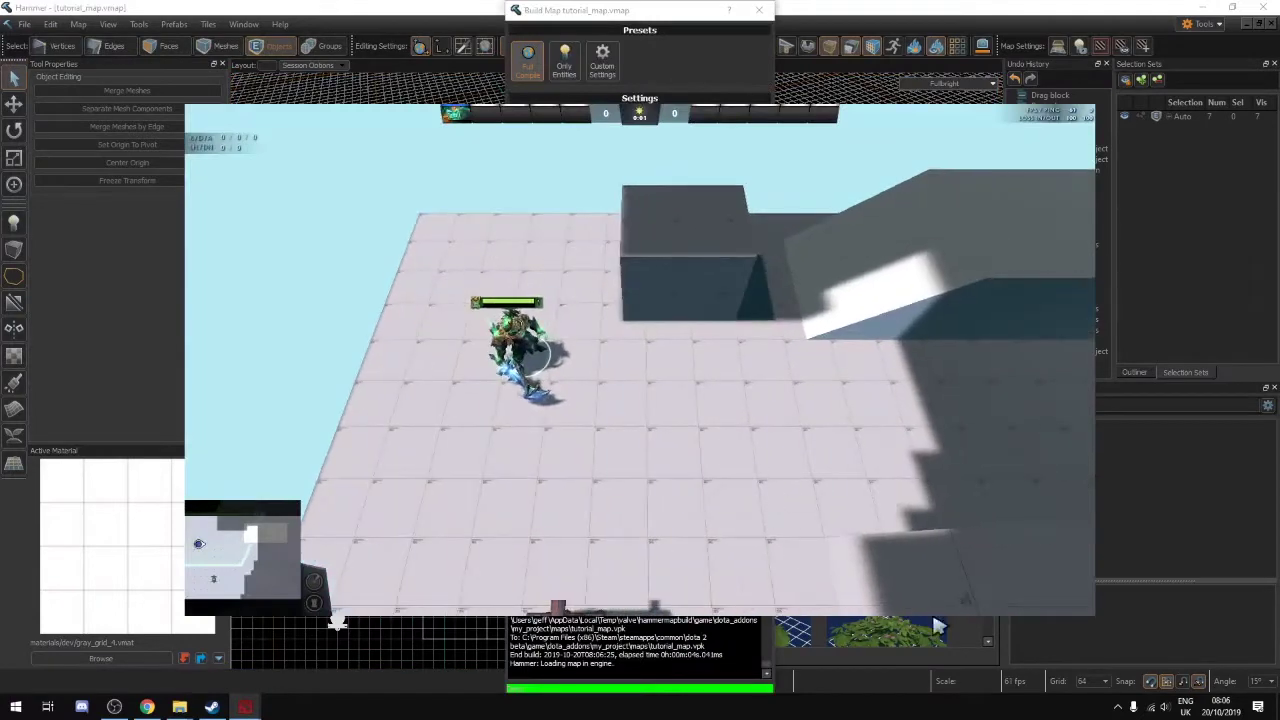
Test the built map in the game by walking the hero across the open ground between the cube block and the ramps
{"action": "right_click", "coordinate": [786, 438]}
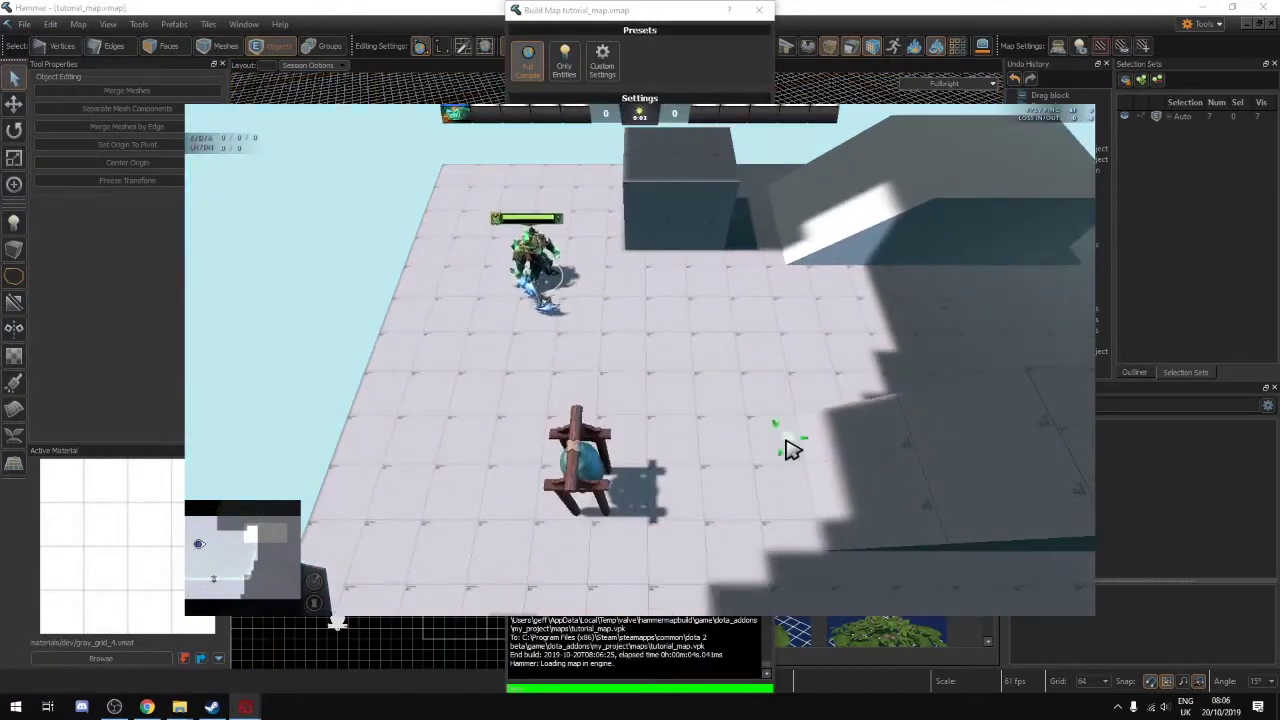
{"action": "right_click", "coordinate": [706, 406]}
{"action": "right_click", "coordinate": [1023, 376]}
{"action": "right_click", "coordinate": [784, 356]}
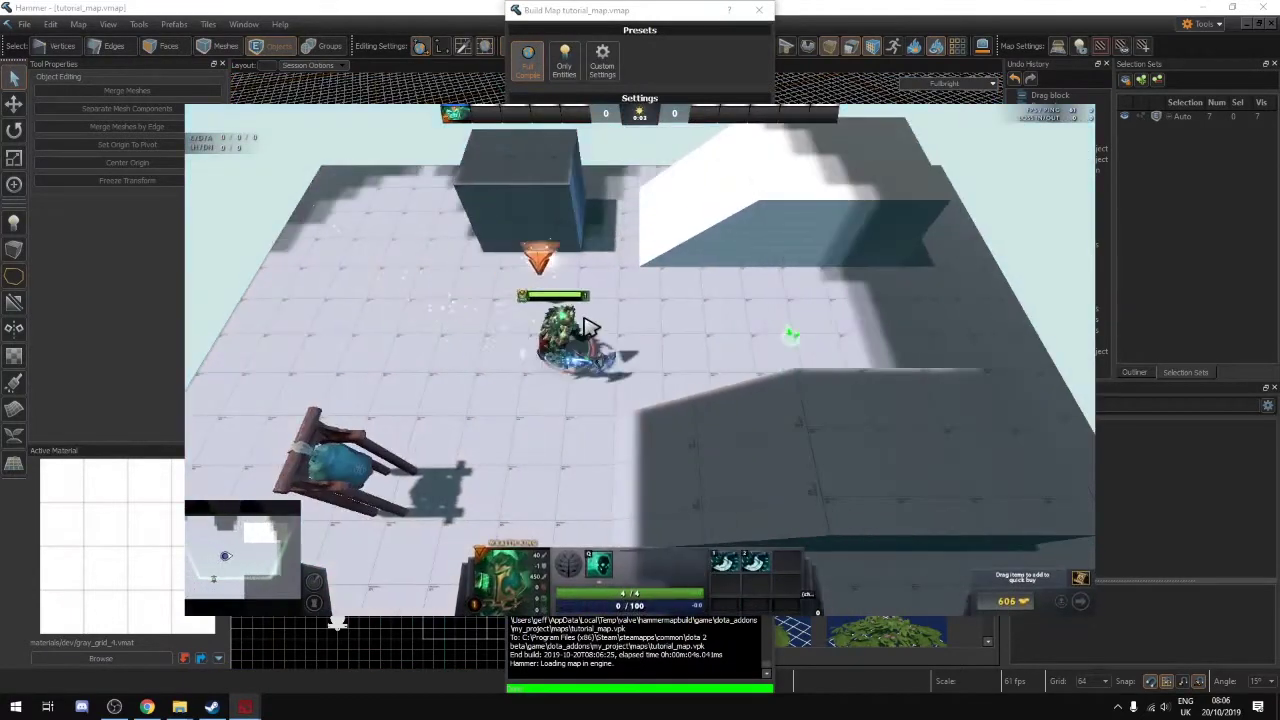
{"action": "right_click", "coordinate": [688, 302]}
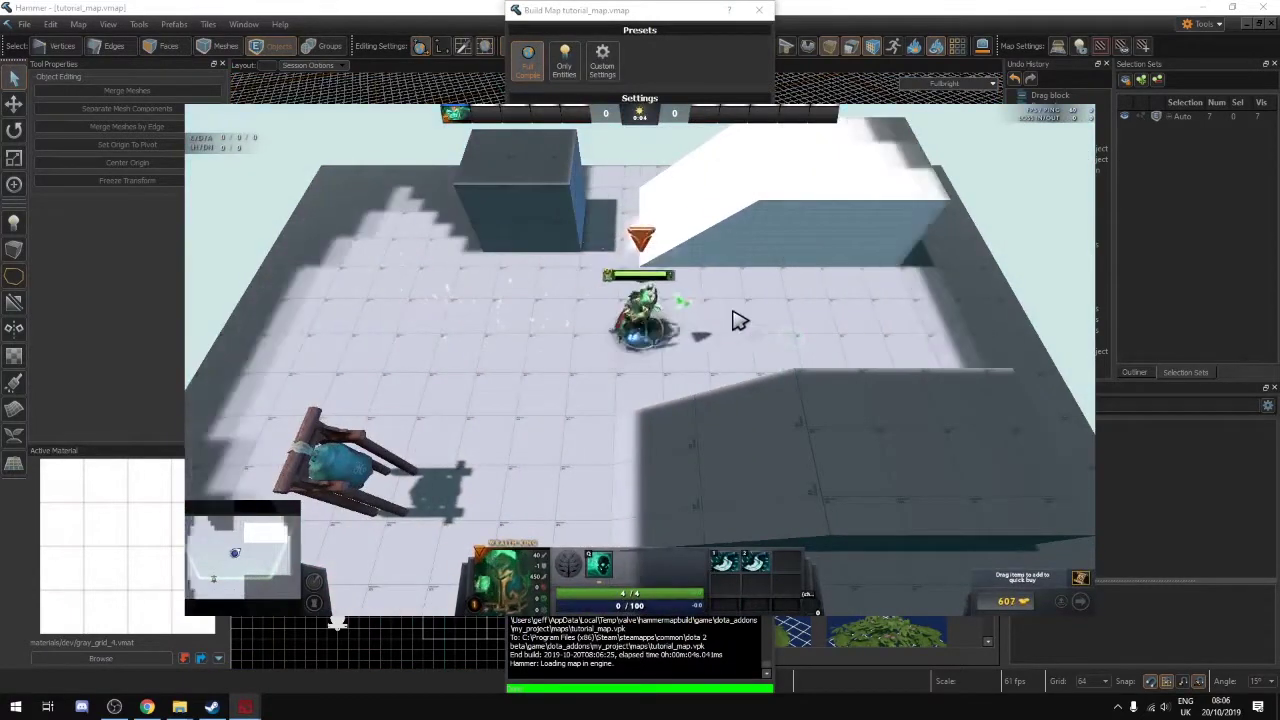
{"action": "right_click", "coordinate": [793, 318]}
{"action": "right_click", "coordinate": [630, 368]}
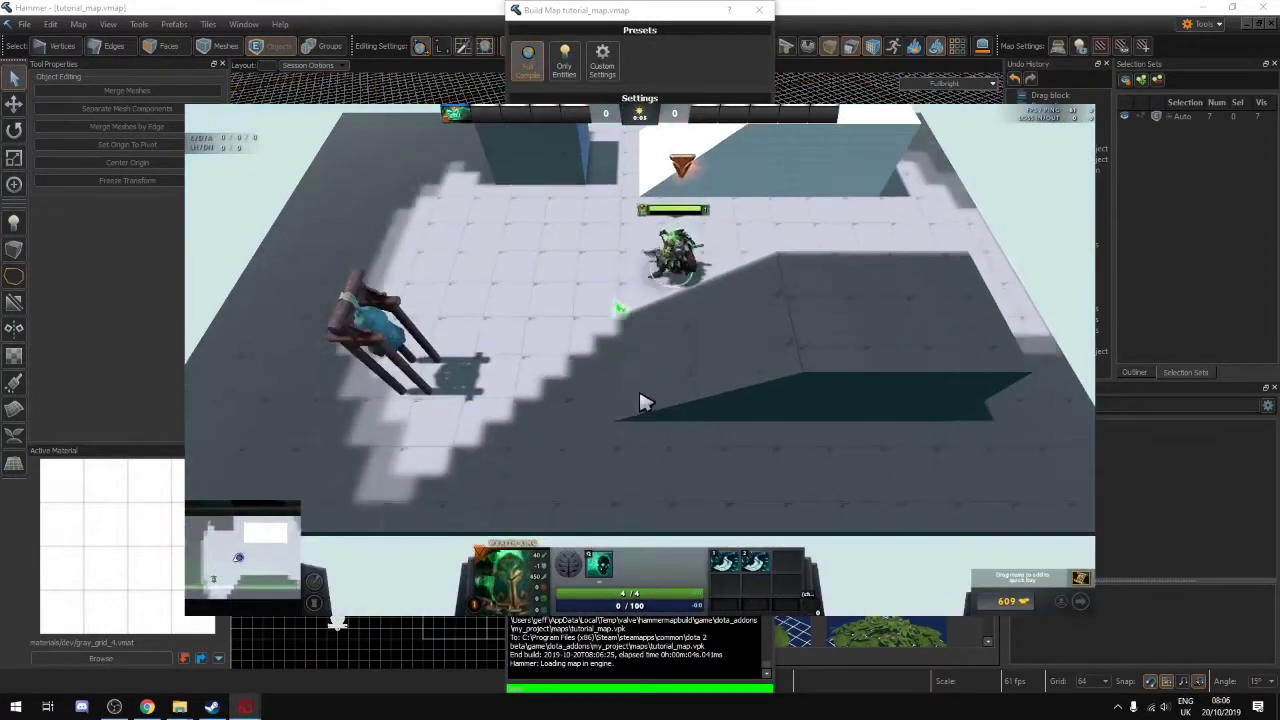
{"action": "right_click", "coordinate": [571, 240]}
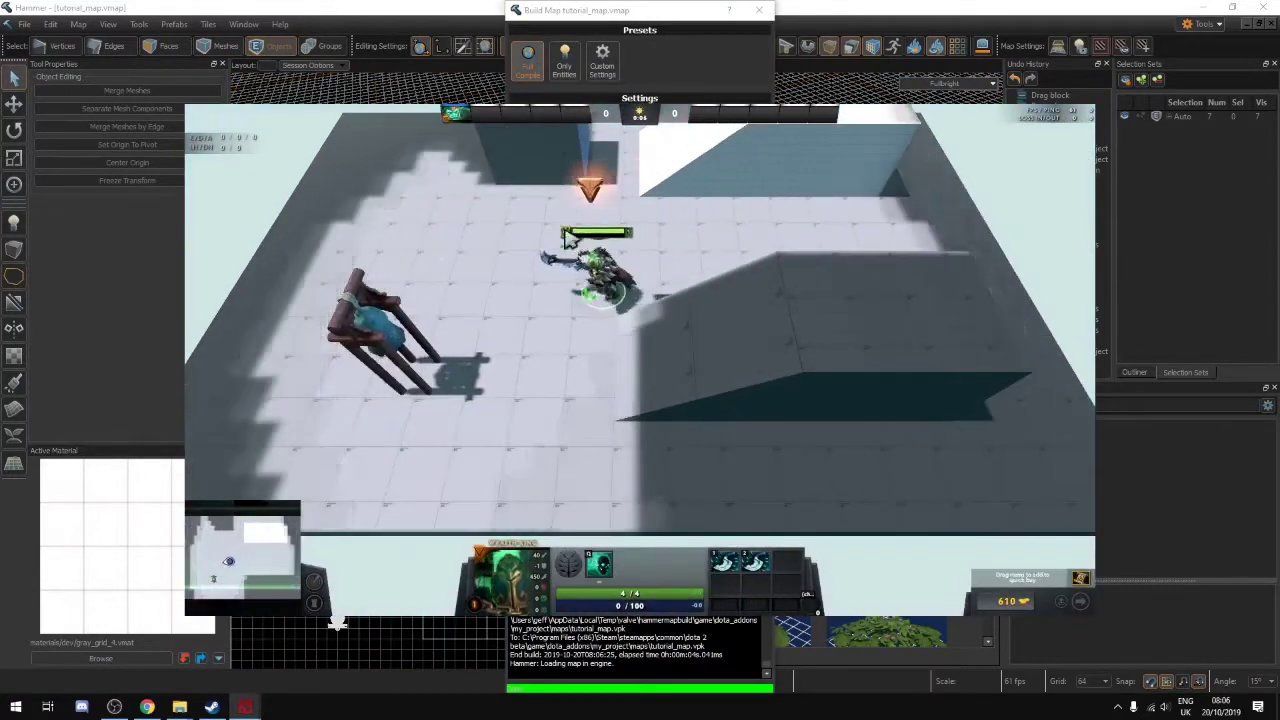
Blink the hero onto the top of the cube block, then bring him back to the ground
{"action": "key", "text": "1"}
{"action": "left_click", "coordinate": [482, 230]}
{"action": "right_click", "coordinate": [511, 242]}
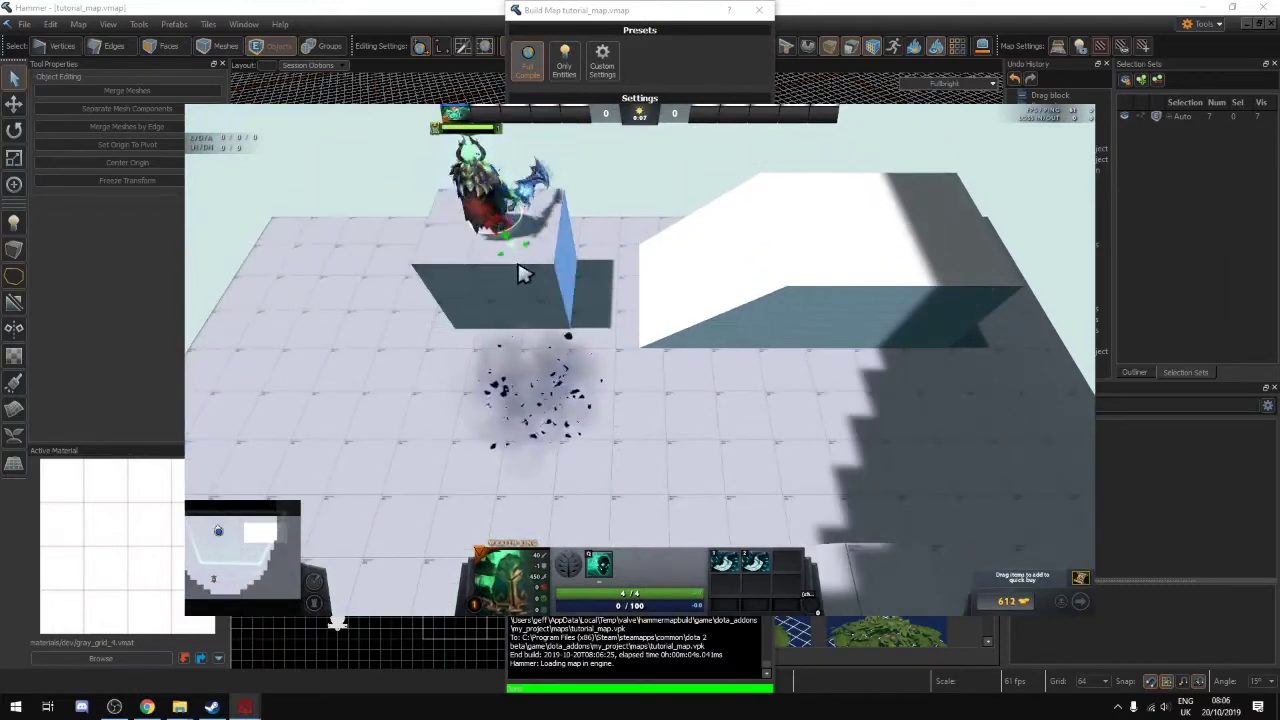
{"action": "right_click", "coordinate": [550, 306]}
{"action": "right_click", "coordinate": [525, 356]}
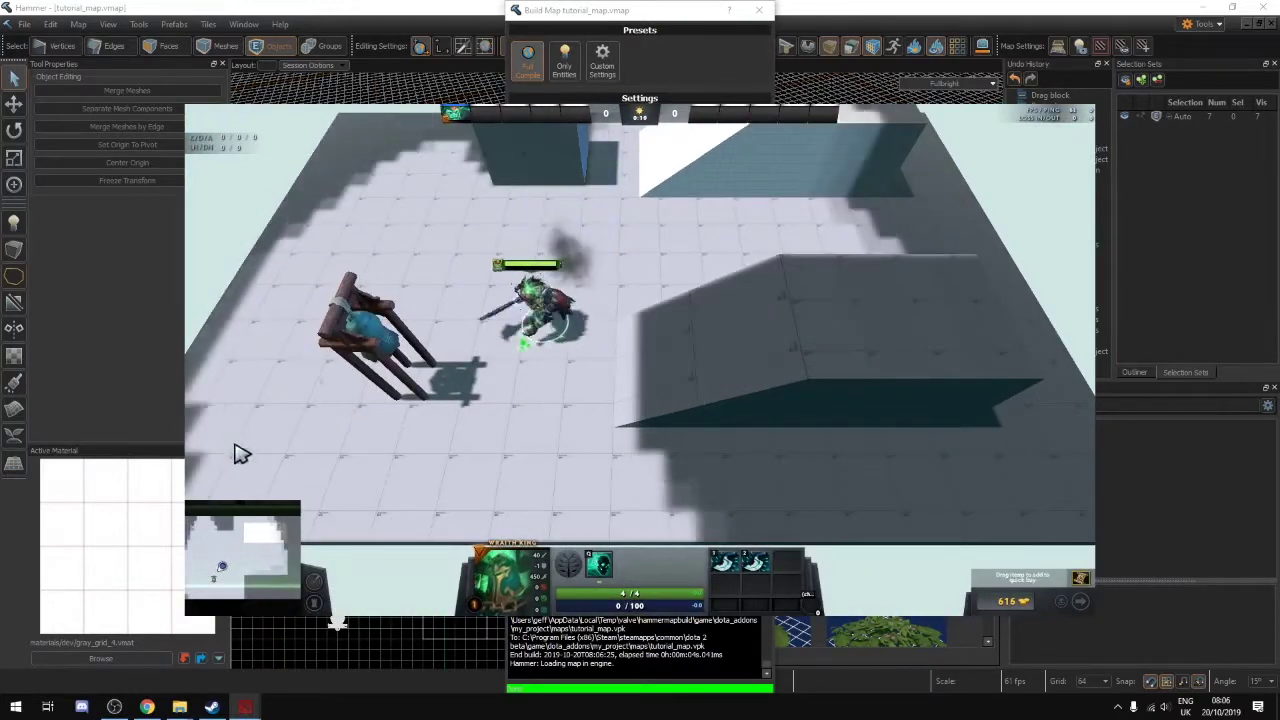
Walk the hero around the bell prop model to test its collision
{"action": "right_click", "coordinate": [217, 425]}
{"action": "right_click", "coordinate": [272, 453]}
{"action": "right_click", "coordinate": [420, 453]}
{"action": "right_click", "coordinate": [500, 348]}
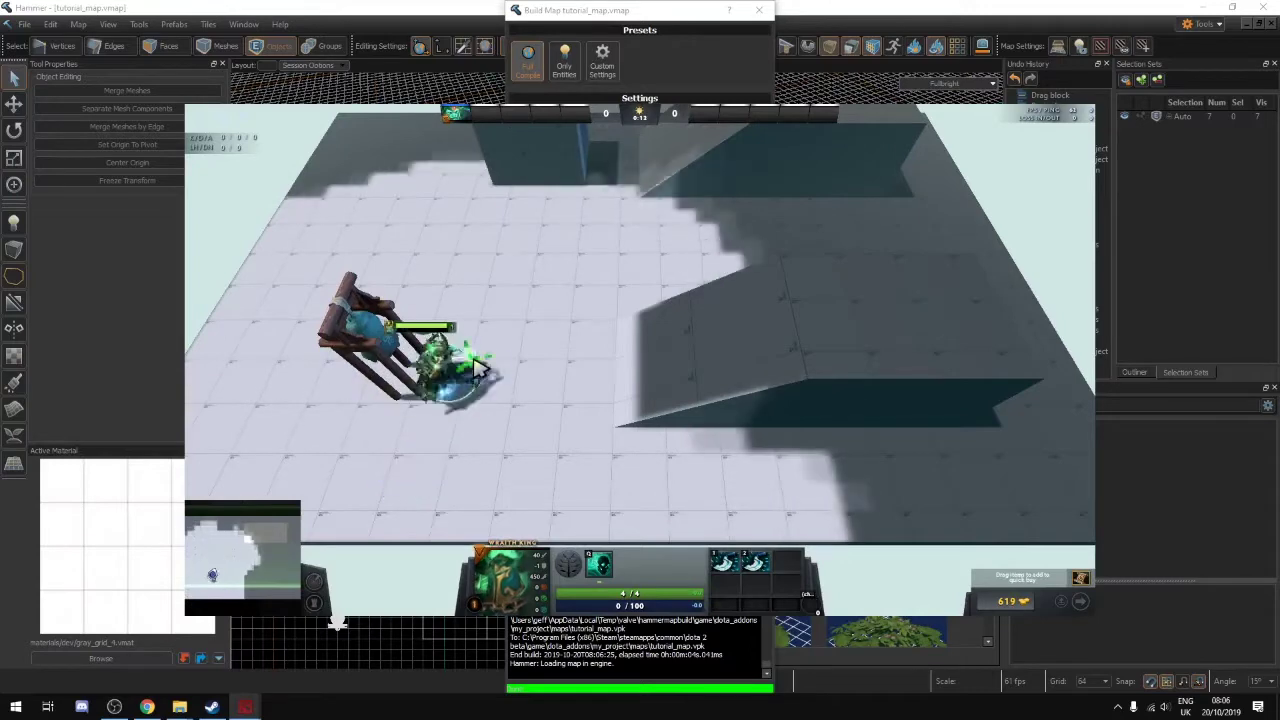
Walk the hero up the gray ramp, across its top and onto the ground between the two ramps
{"action": "right_click", "coordinate": [570, 380]}
{"action": "right_click", "coordinate": [736, 363]}
{"action": "right_click", "coordinate": [755, 364]}
{"action": "right_click", "coordinate": [758, 336]}
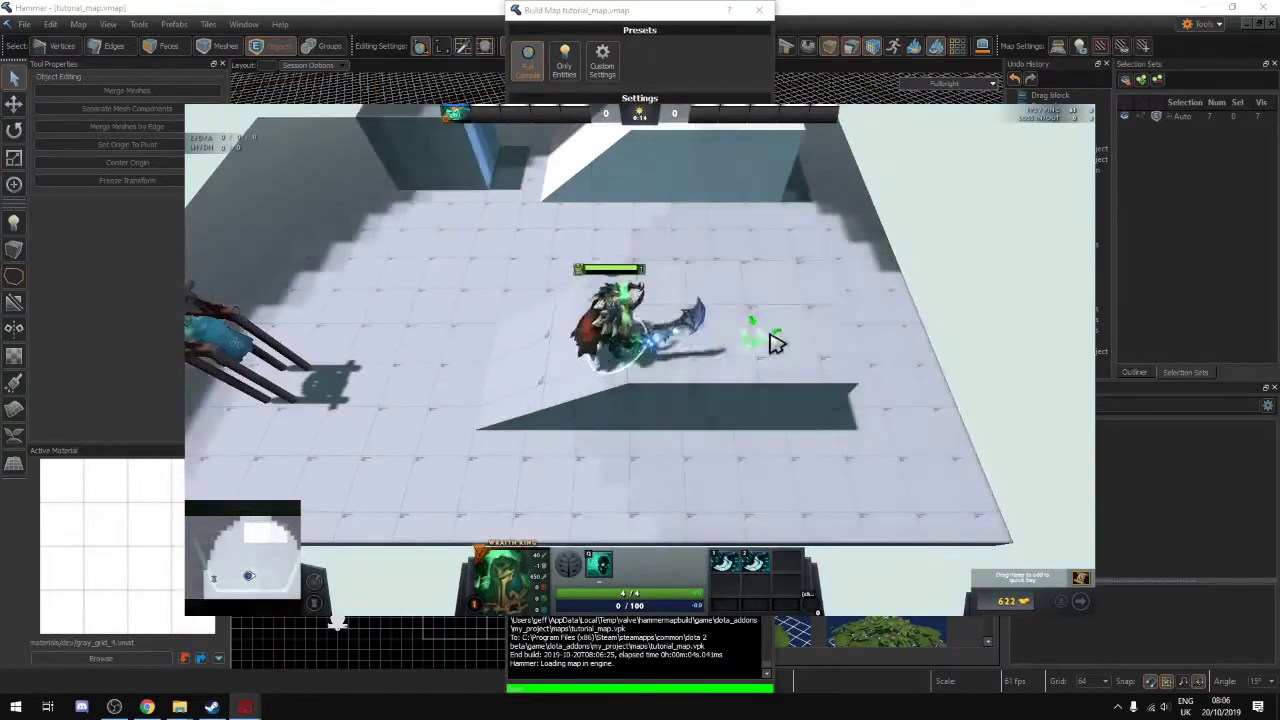
{"action": "right_click", "coordinate": [800, 318]}
{"action": "right_click", "coordinate": [665, 358]}
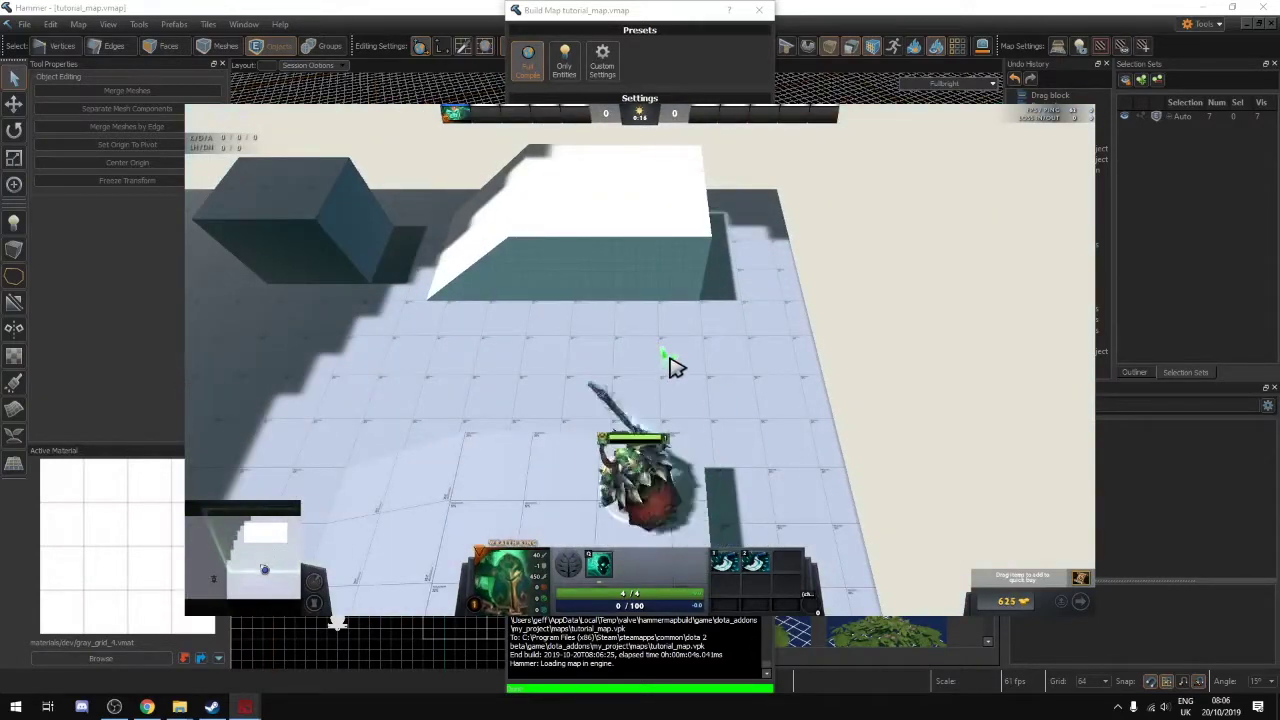
{"action": "right_click", "coordinate": [569, 365]}
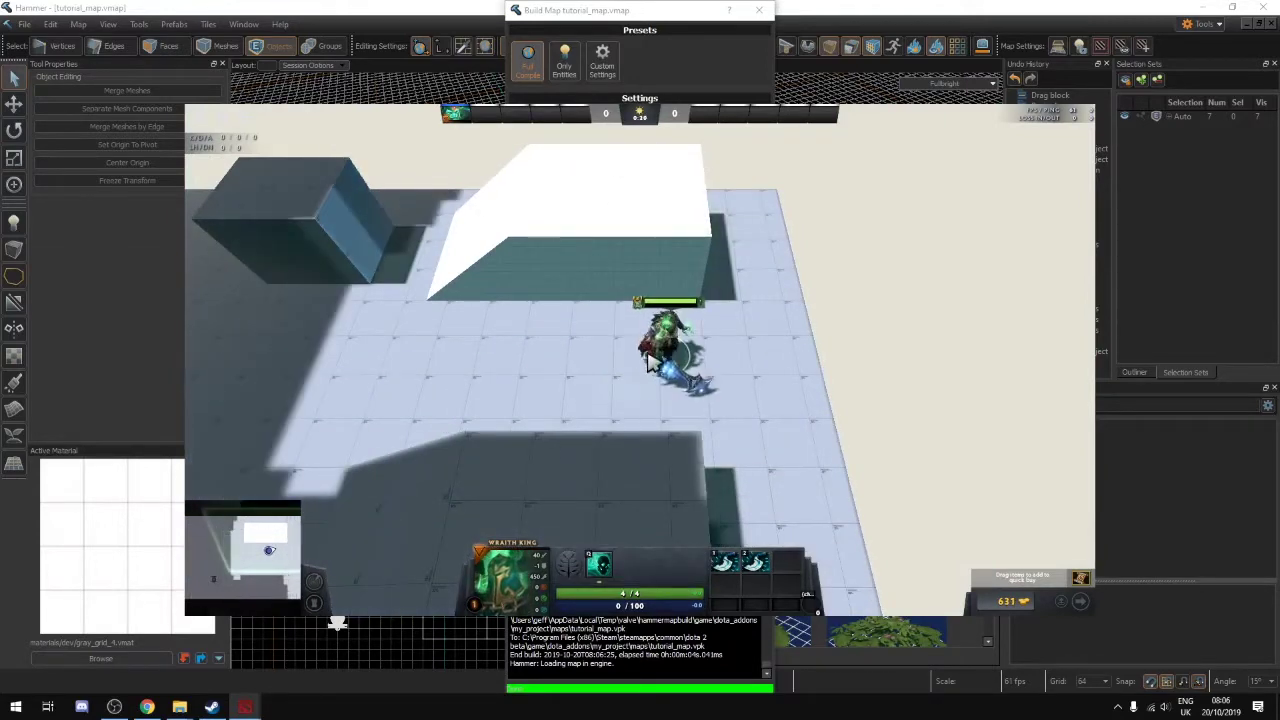
Blink the hero onto the gray ramp's top and walk him back to the ground between the ramps
{"action": "right_click", "coordinate": [618, 402]}
{"action": "key", "text": "1"}
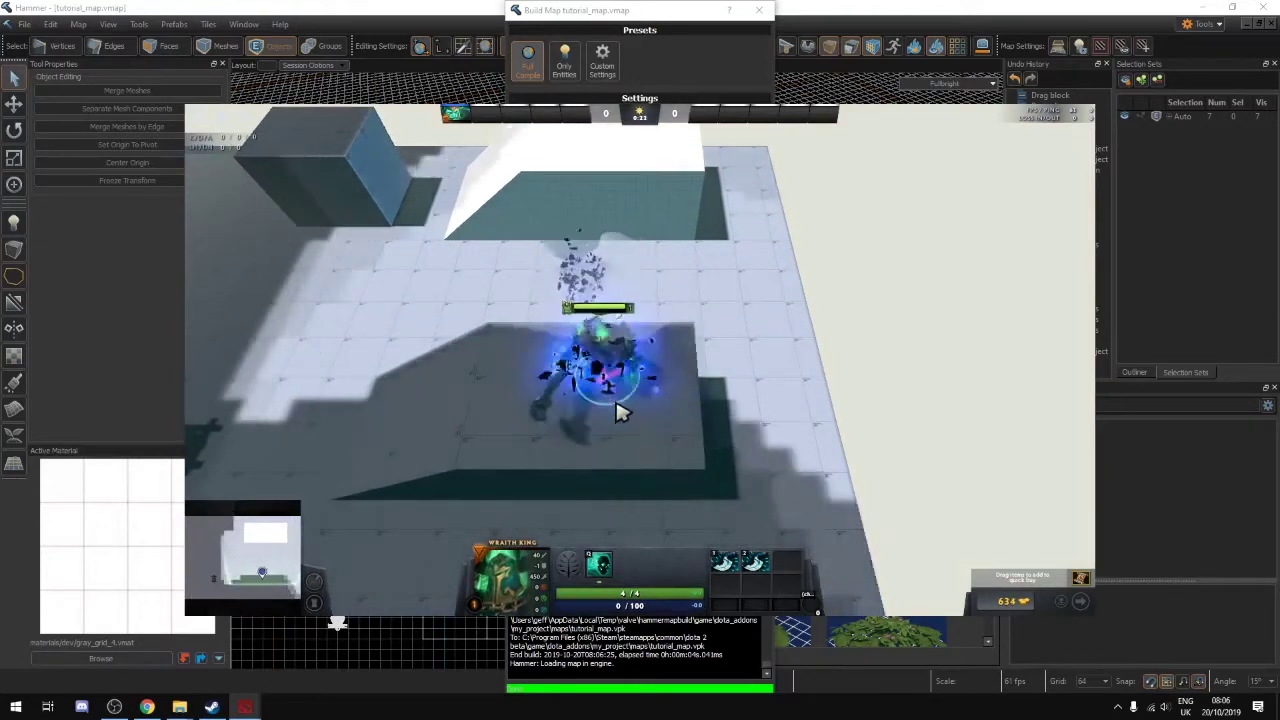
{"action": "right_click", "coordinate": [636, 405]}
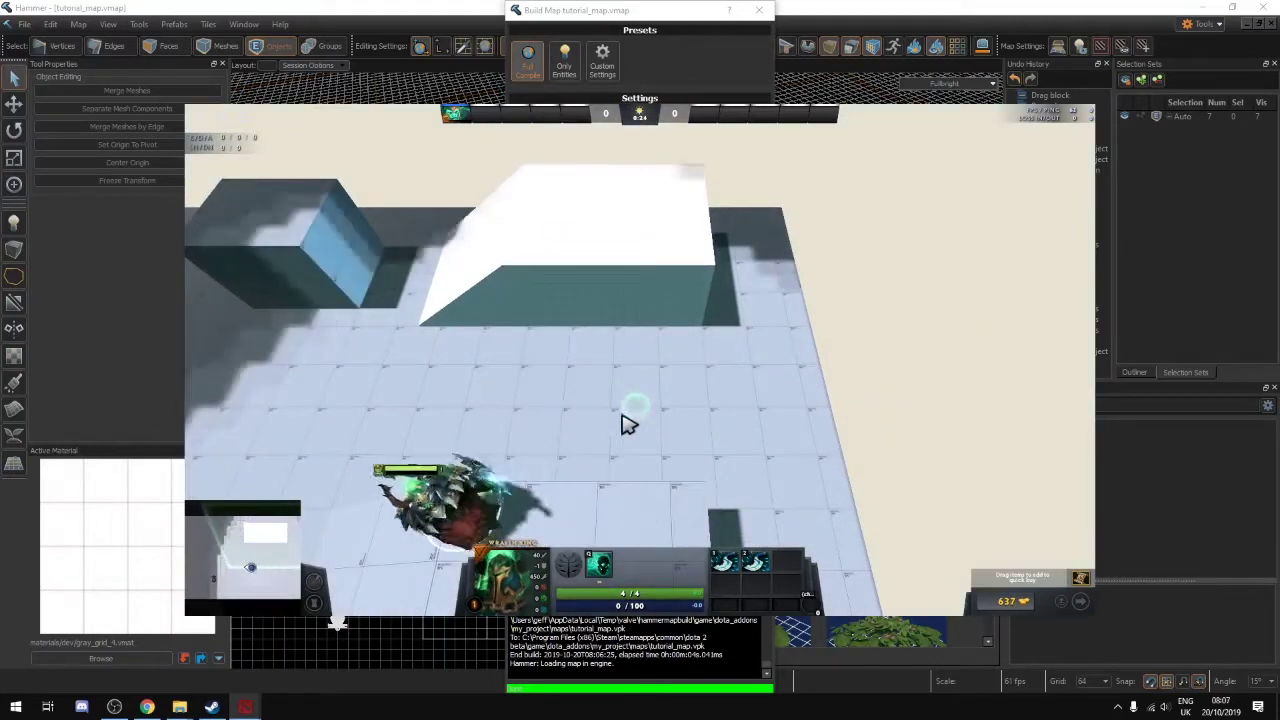
{"action": "right_click", "coordinate": [602, 350]}
{"action": "right_click", "coordinate": [606, 369]}
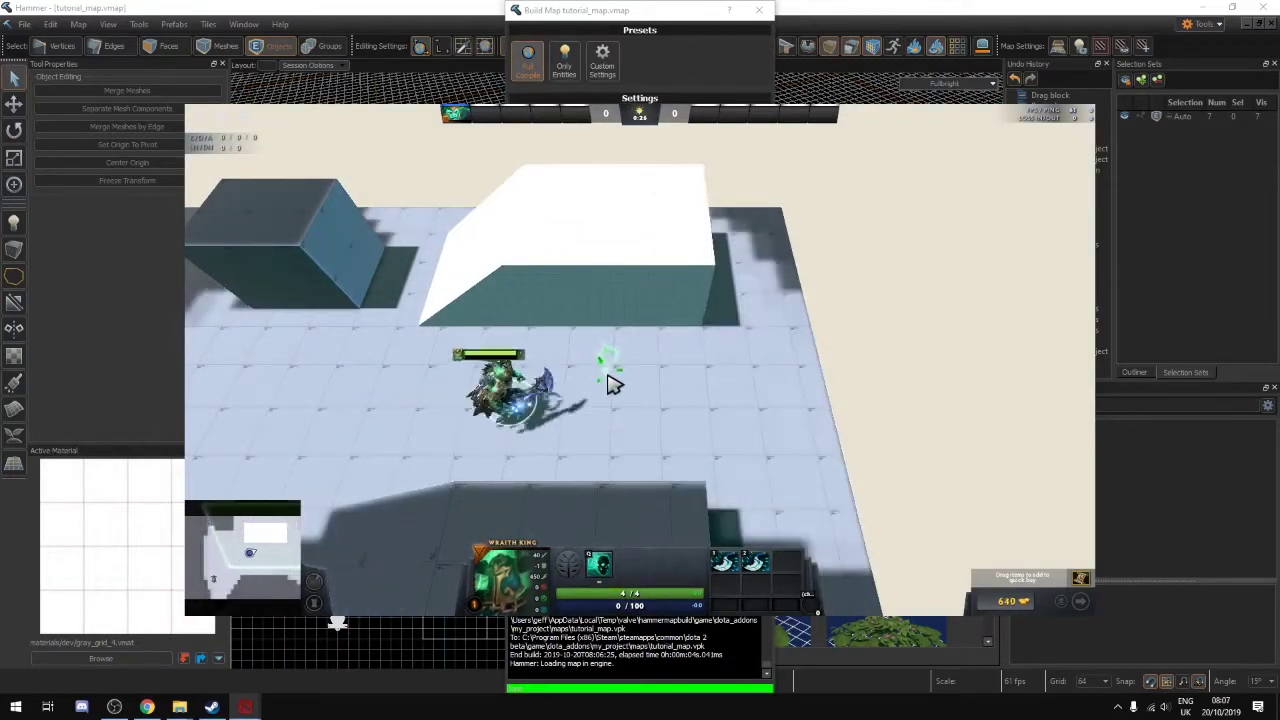
Walk the hero onto the white ramp block and return him to the open ground in front of the cube block
{"action": "right_click", "coordinate": [613, 208]}
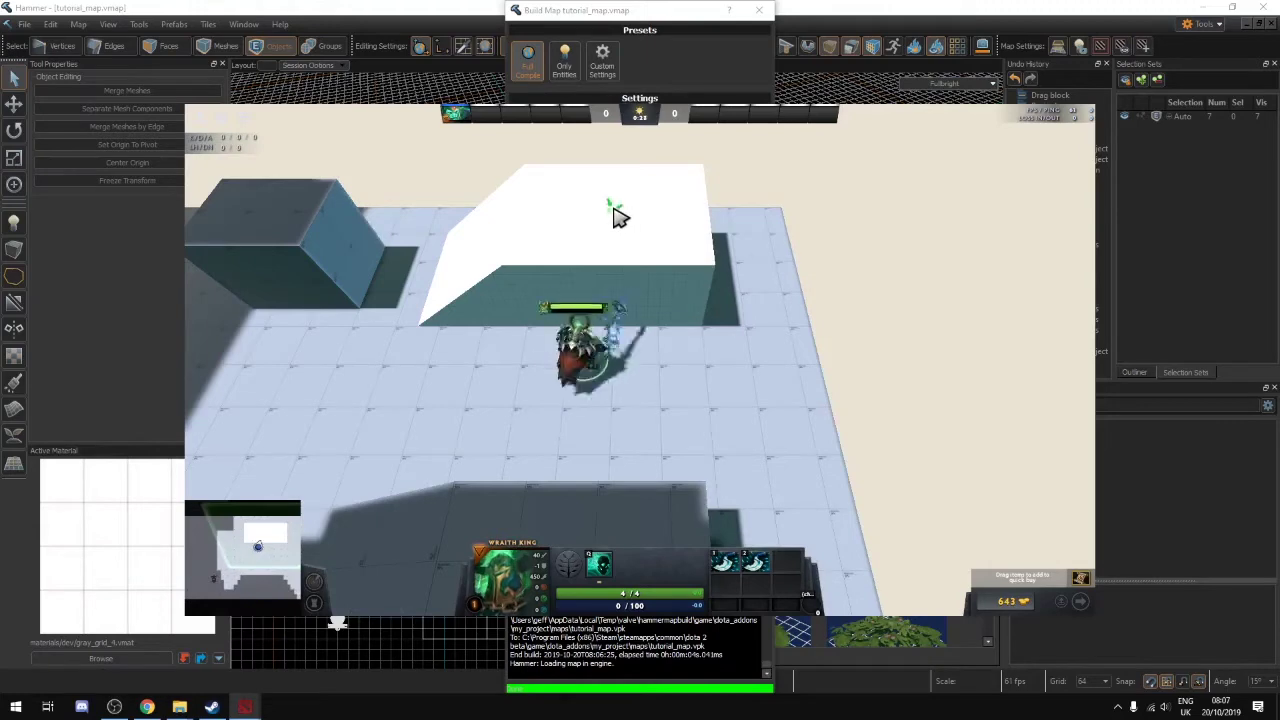
{"action": "right_click", "coordinate": [546, 284]}
{"action": "right_click", "coordinate": [479, 284]}
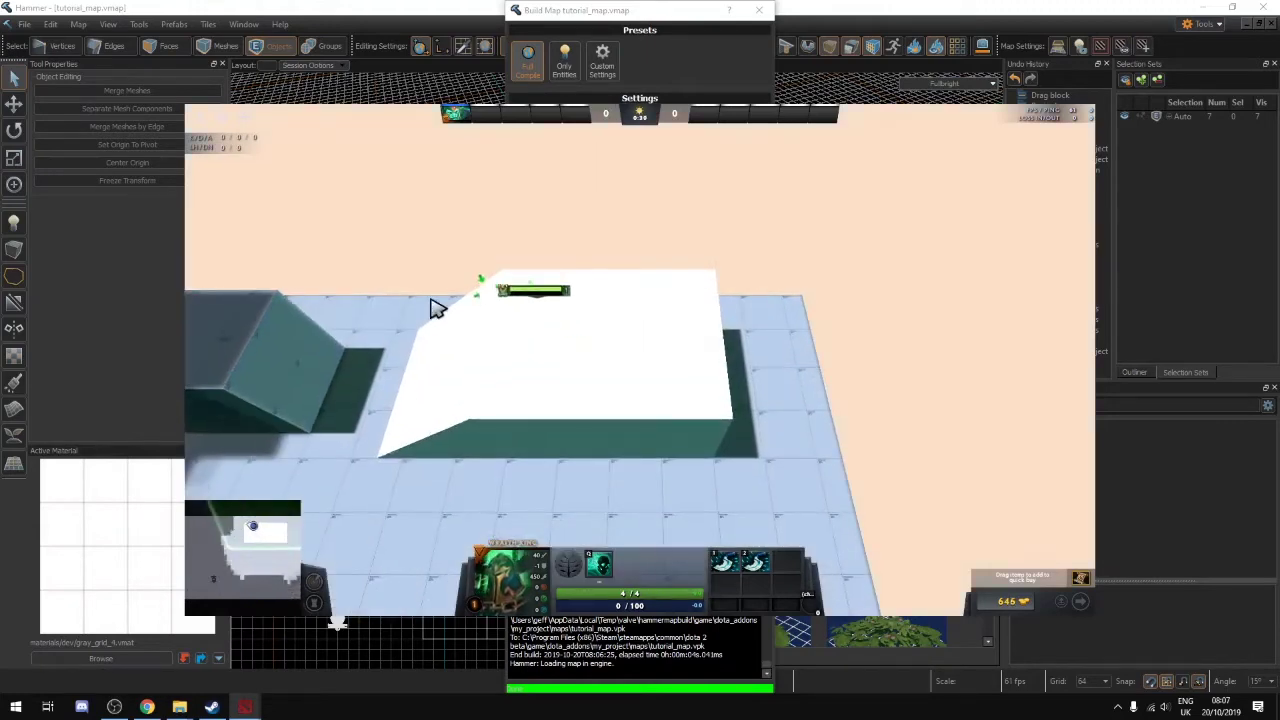
{"action": "right_click", "coordinate": [352, 335]}
{"action": "right_click", "coordinate": [468, 447]}
{"action": "right_click", "coordinate": [436, 463]}
{"action": "right_click", "coordinate": [499, 413]}
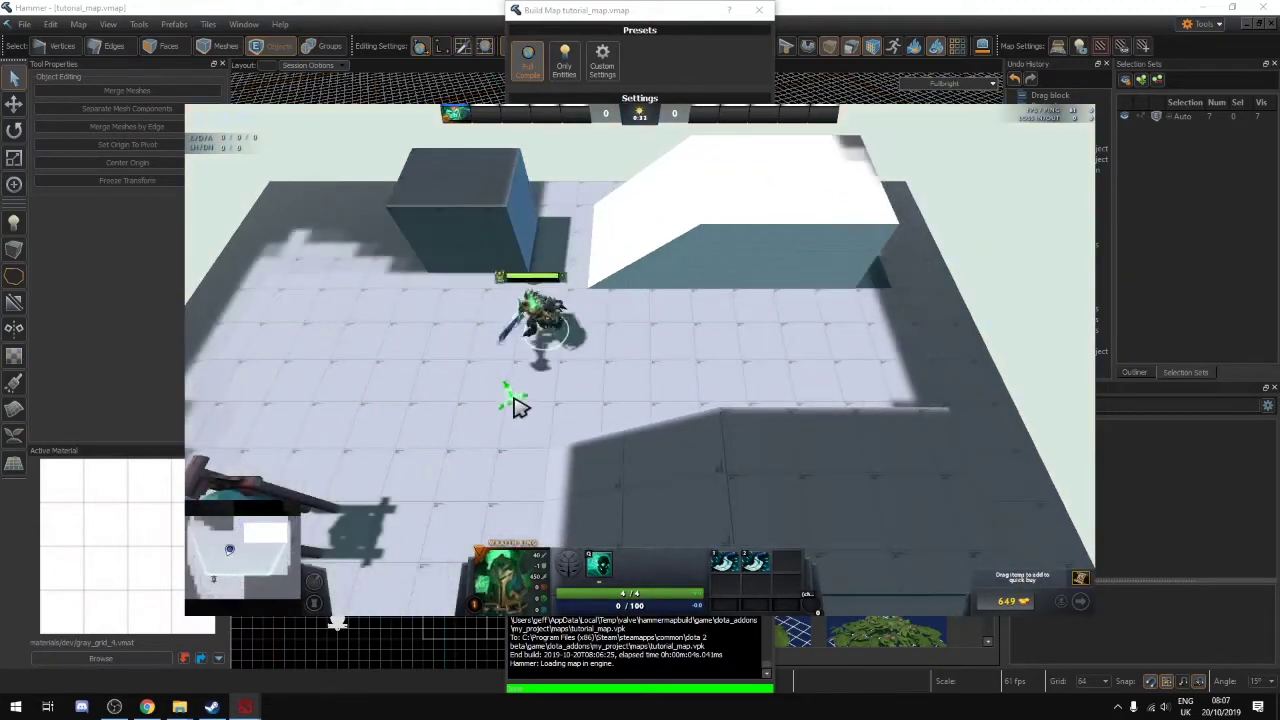
Create a Mirana hero with a chat command and select her
{"action": "key", "text": "Return"}
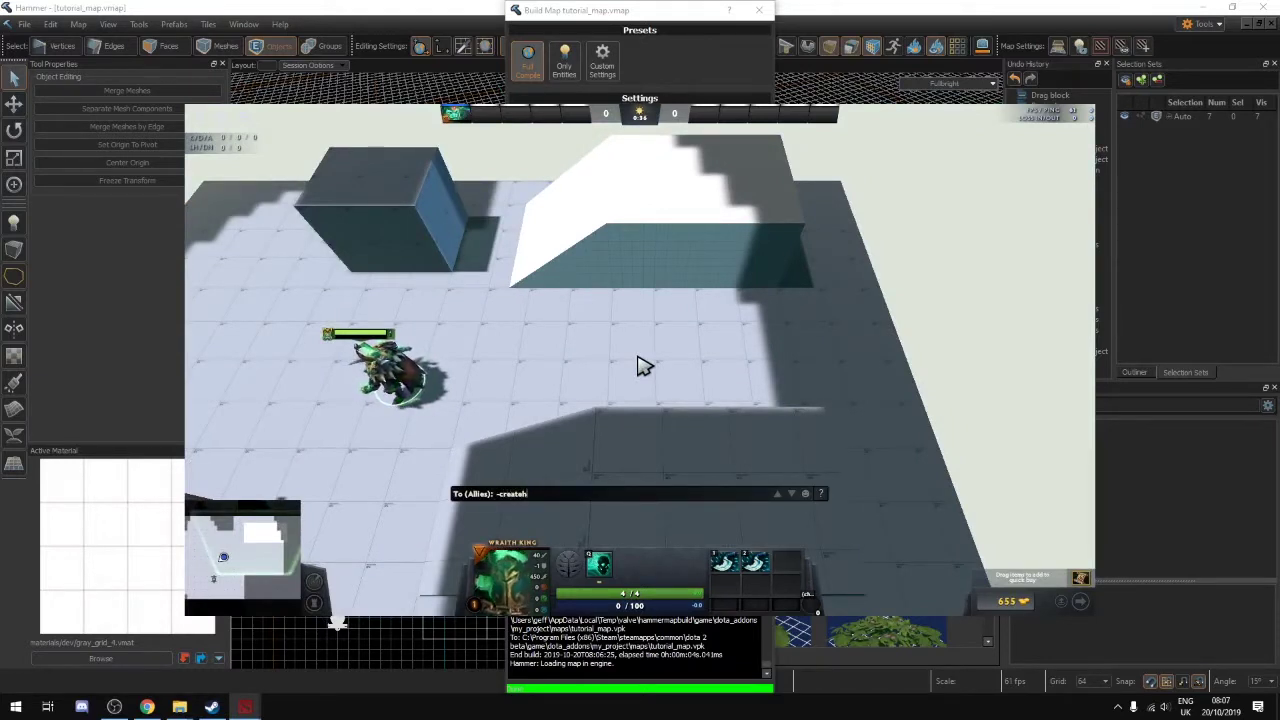
{"action": "key", "text": "Return"}
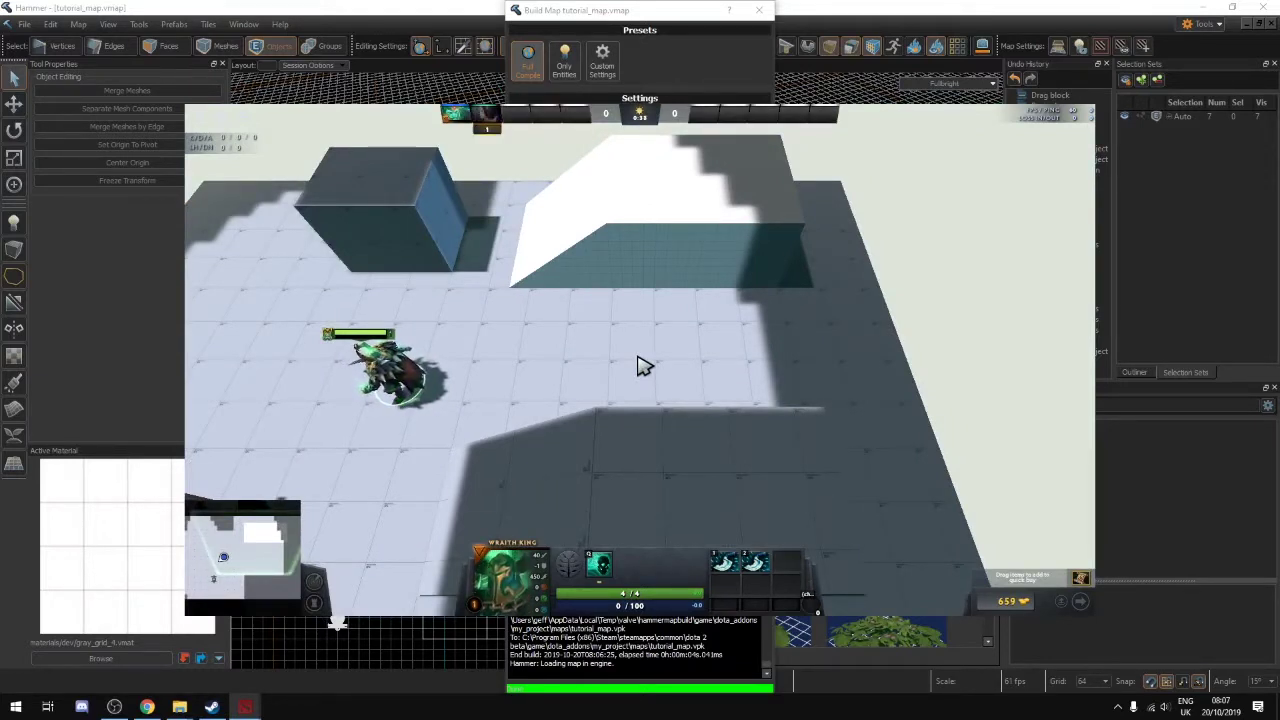
{"action": "left_click", "coordinate": [643, 350]}
Walk Mirana to the ground beyond the ramps, near the map's Dire-side edge
{"action": "right_click", "coordinate": [772, 313]}
{"action": "right_click", "coordinate": [882, 440]}
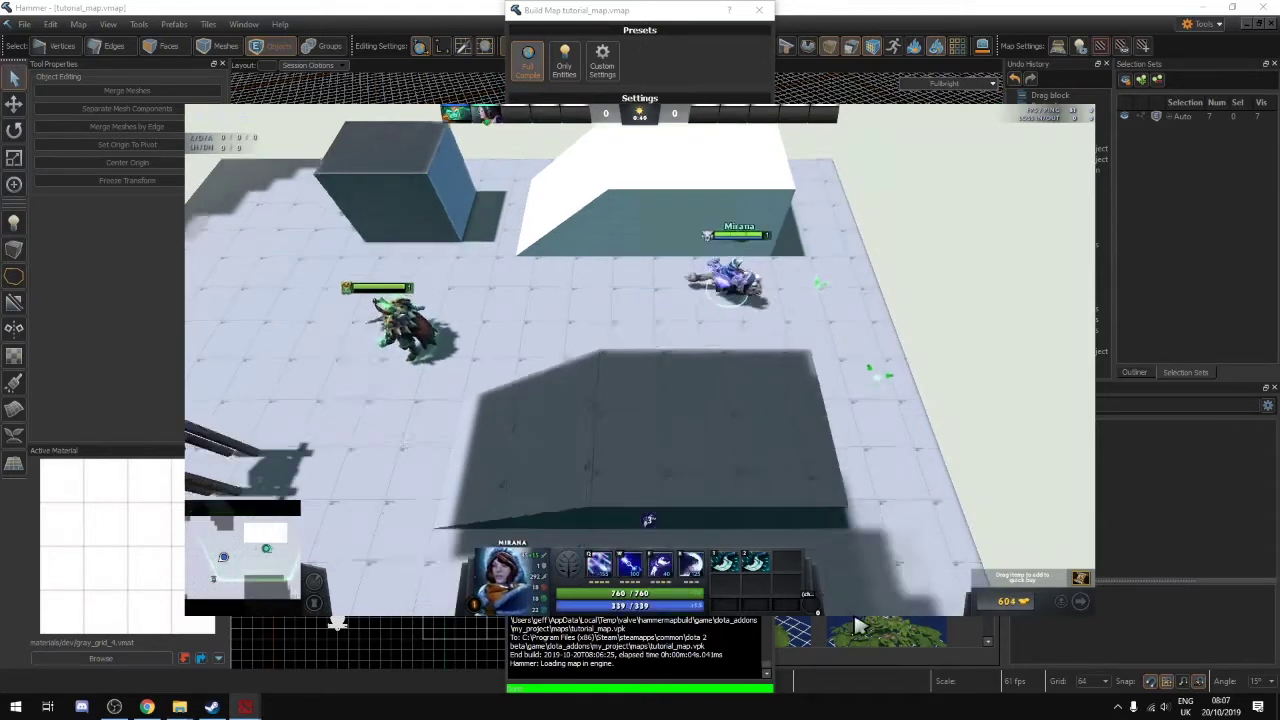
{"action": "right_click", "coordinate": [876, 411]}
{"action": "right_click", "coordinate": [841, 241]}
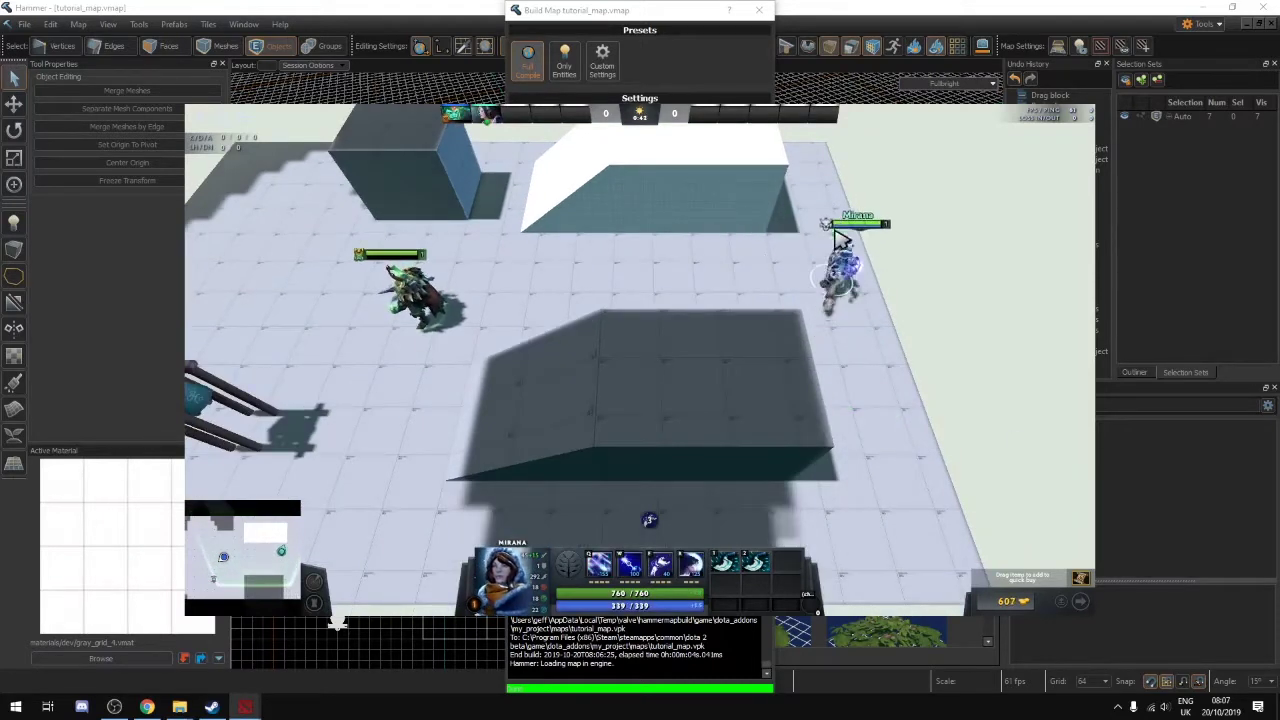
{"action": "right_click", "coordinate": [781, 281]}
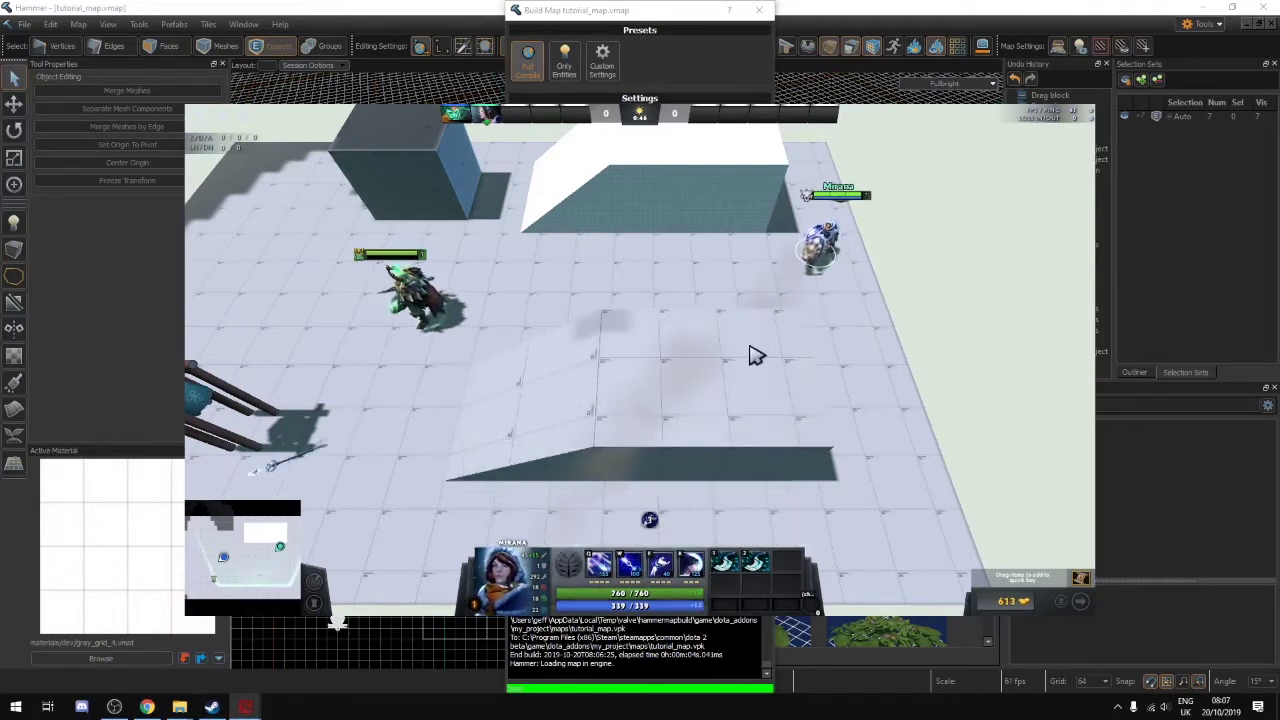
Fire Mirana's arrows at the gray ramp block and watch them from a close, low camera view
{"action": "key", "text": "w"}
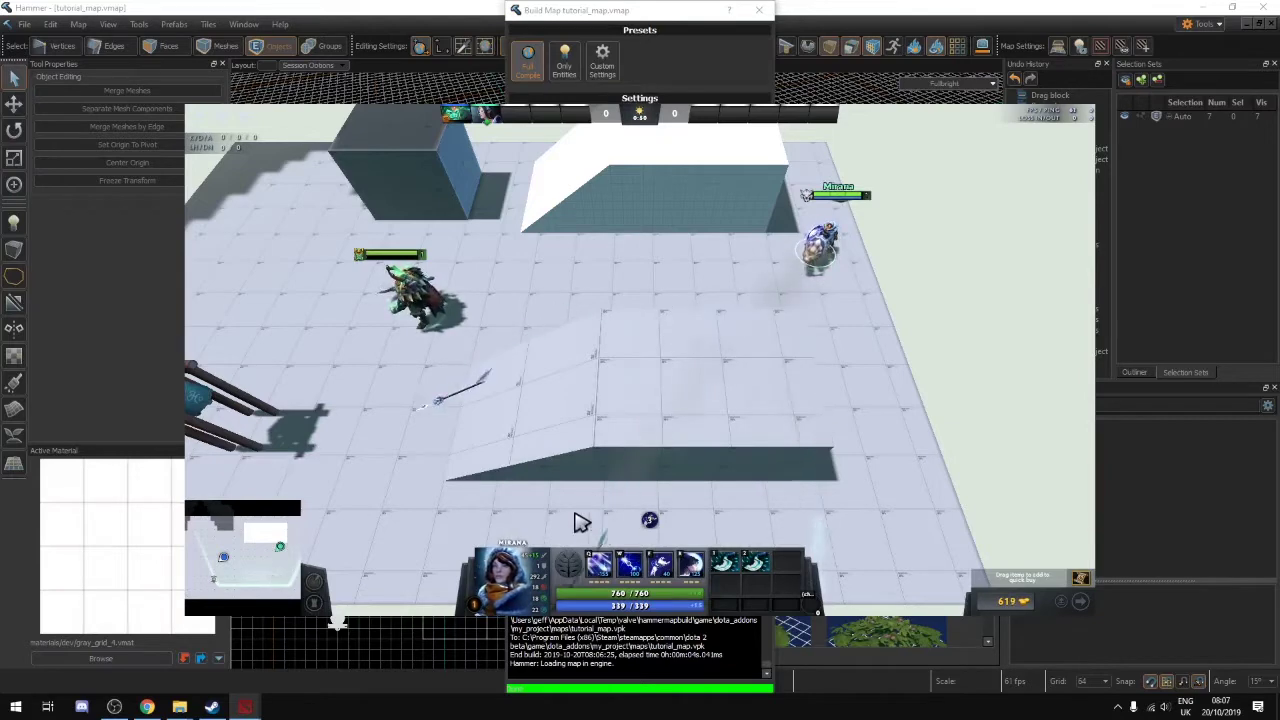
{"action": "scroll", "coordinate": [750, 220], "scroll_direction": "up", "scroll_amount": 5}
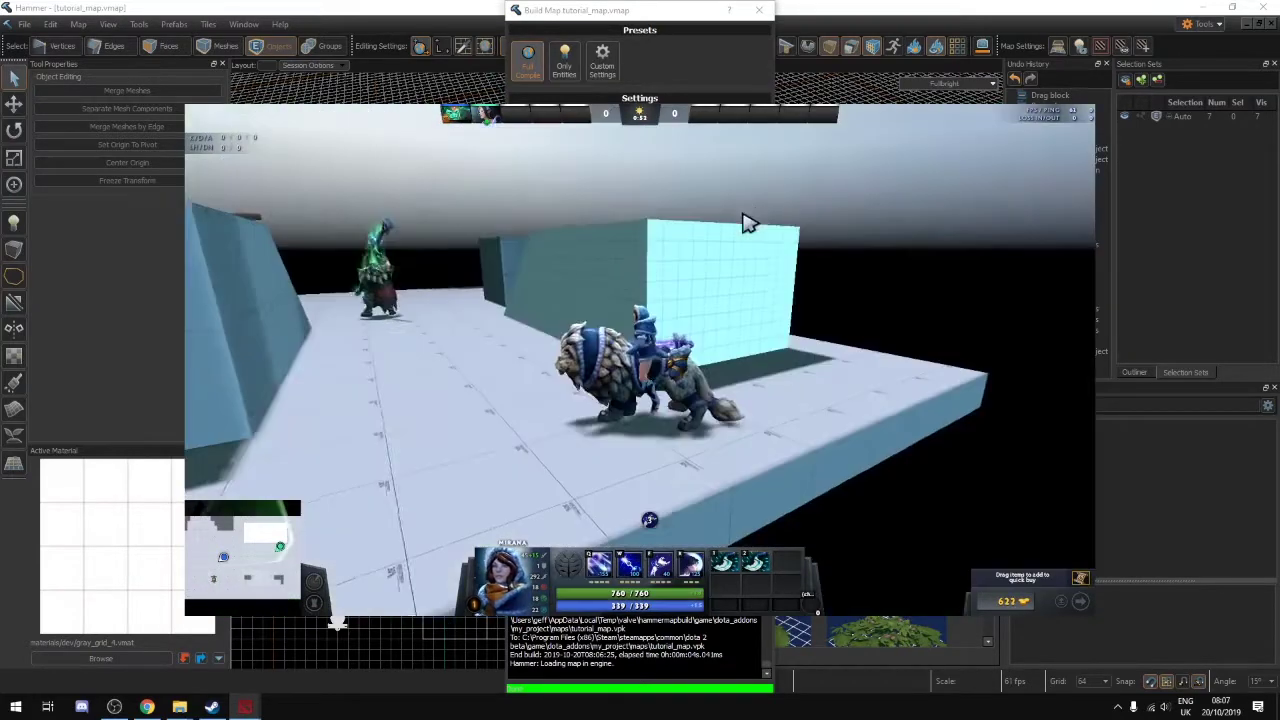
{"action": "key", "text": "w"}
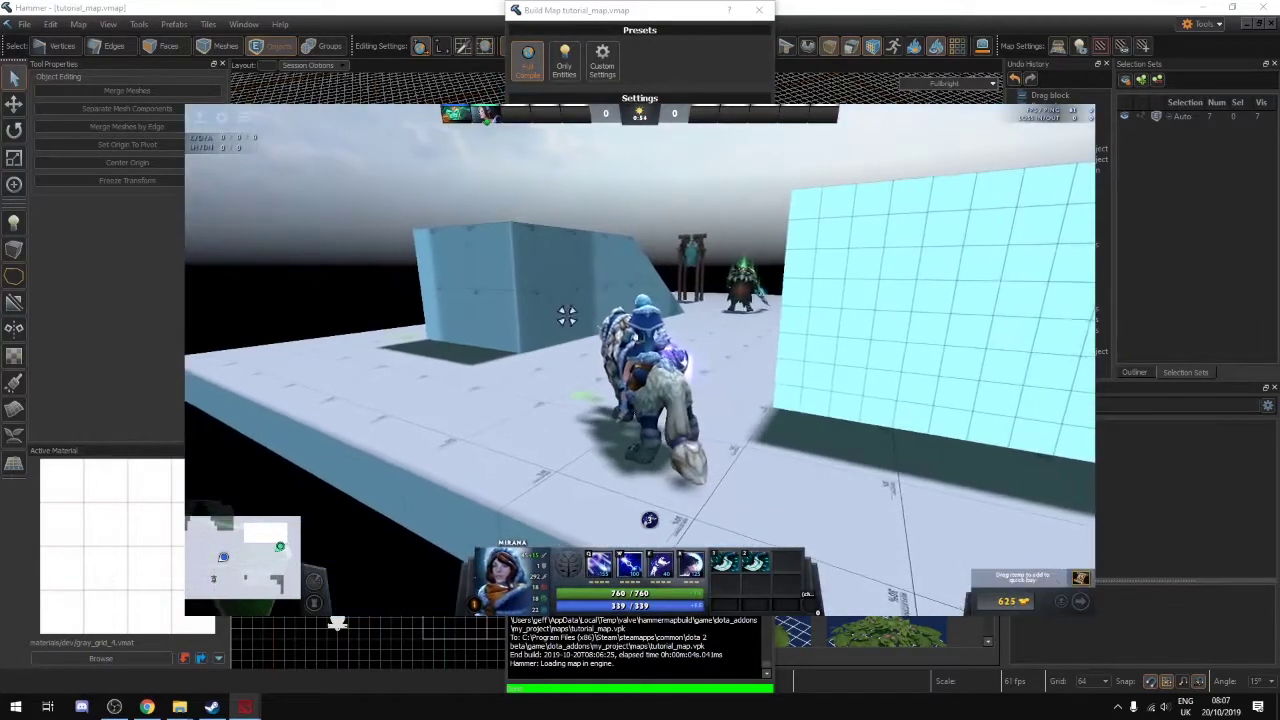
{"action": "left_click", "coordinate": [566, 316]}
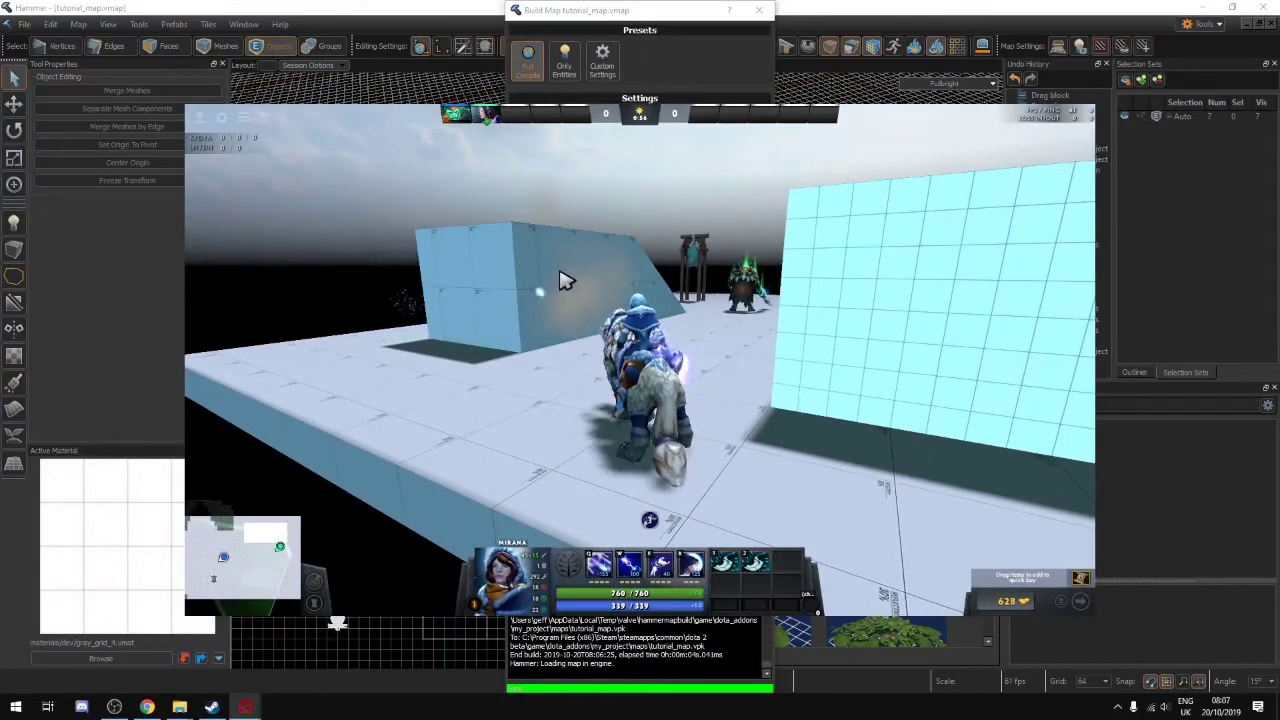
Move Mirana back between the ramps and fire at the cube block to test how projectiles meet it
{"action": "scroll", "coordinate": [565, 298], "scroll_direction": "down", "scroll_amount": 5}
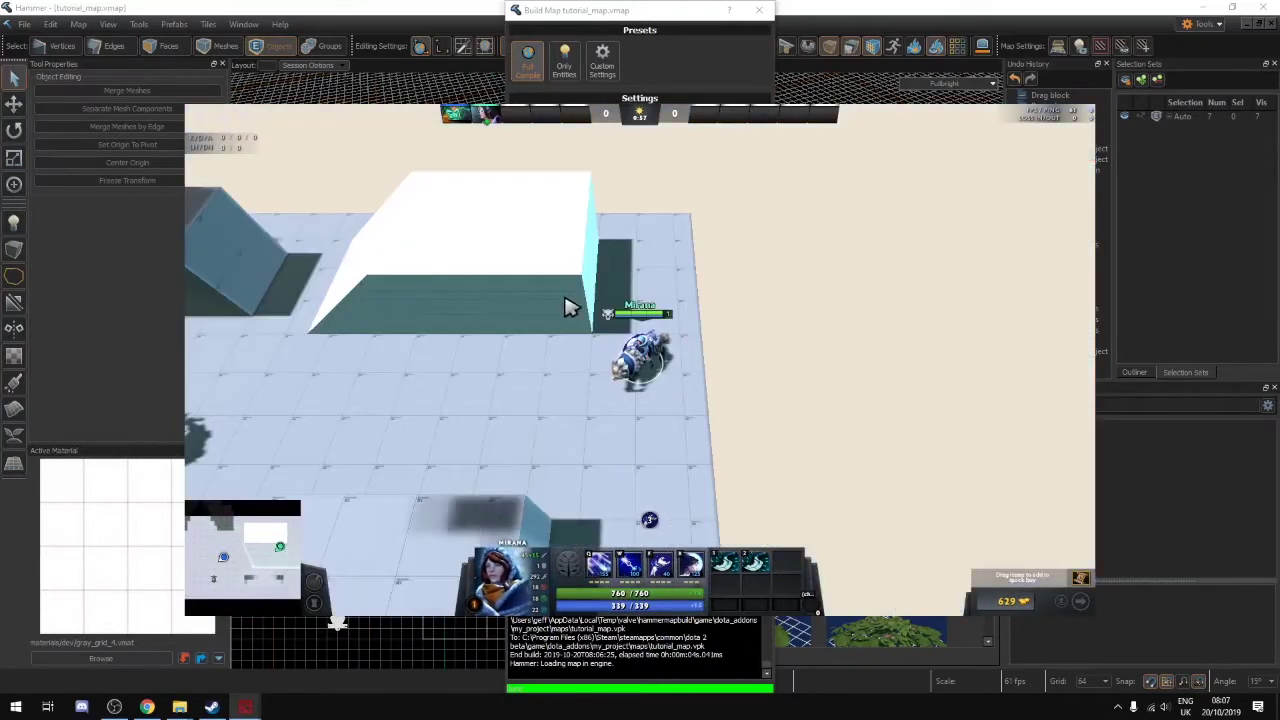
{"action": "right_click", "coordinate": [512, 362]}
{"action": "right_click", "coordinate": [520, 348]}
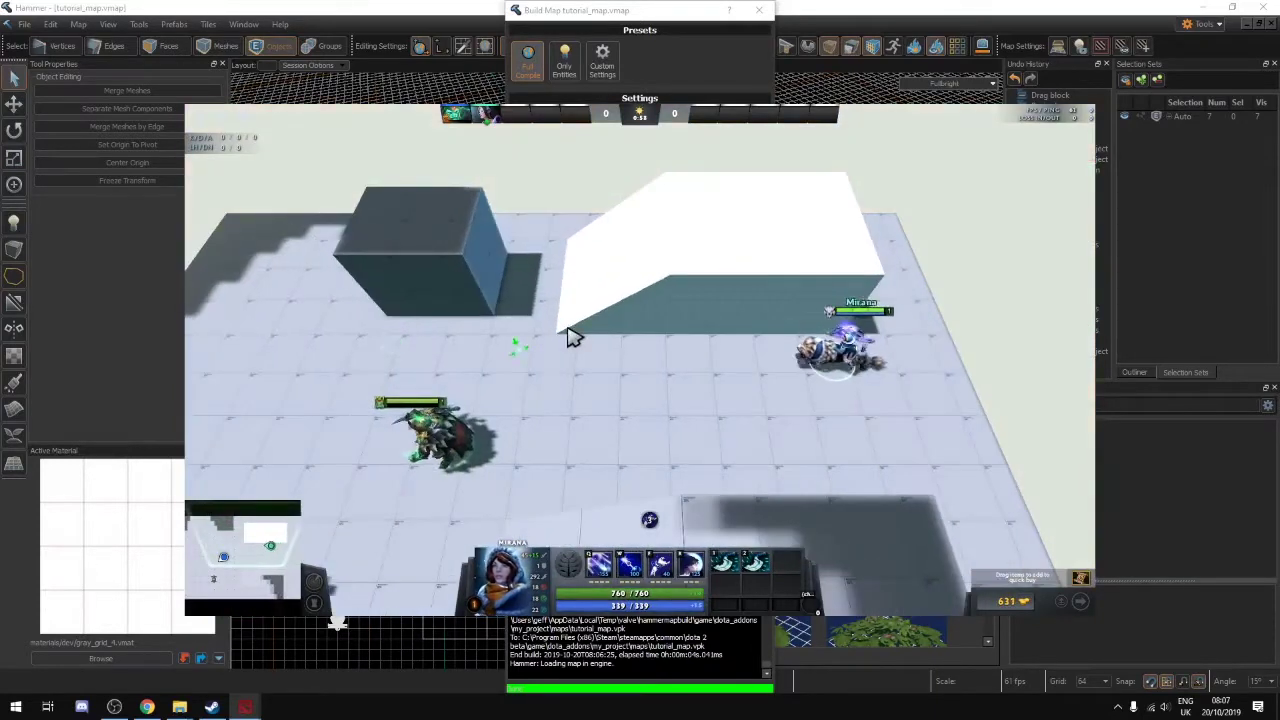
{"action": "key", "text": "a"}
{"action": "left_click", "coordinate": [535, 292]}
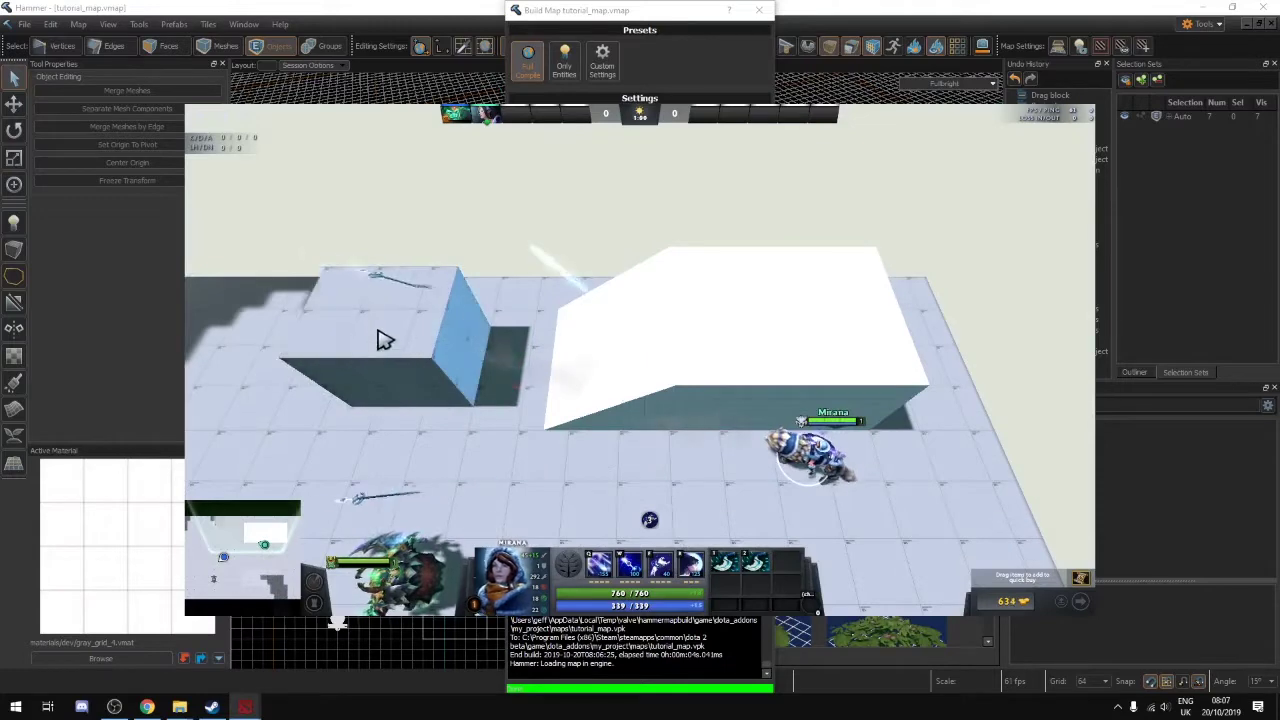
Walk Mirana back and forth on the ground beside the white ramp to check movement around it
{"action": "right_click", "coordinate": [407, 292]}
{"action": "right_click", "coordinate": [497, 316]}
{"action": "right_click", "coordinate": [637, 457]}
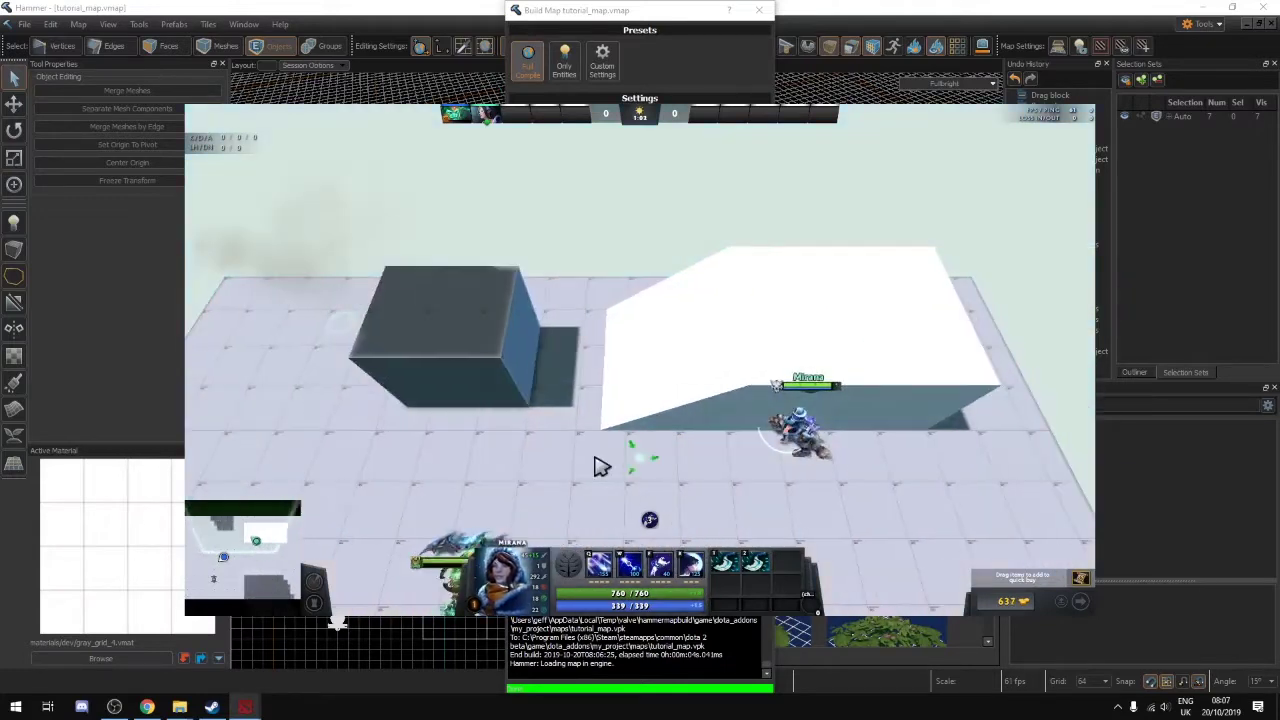
{"action": "right_click", "coordinate": [674, 480]}
{"action": "right_click", "coordinate": [724, 463]}
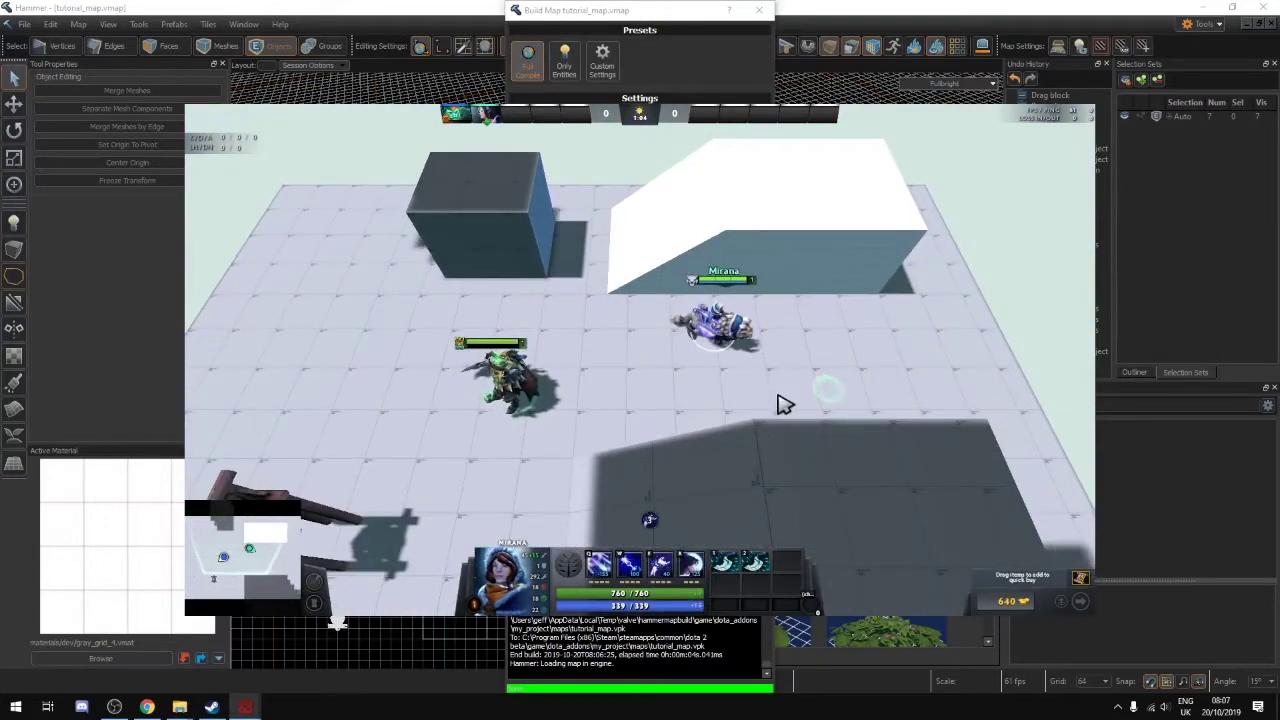
{"action": "right_click", "coordinate": [862, 364]}
{"action": "right_click", "coordinate": [818, 317]}
{"action": "right_click", "coordinate": [758, 339]}
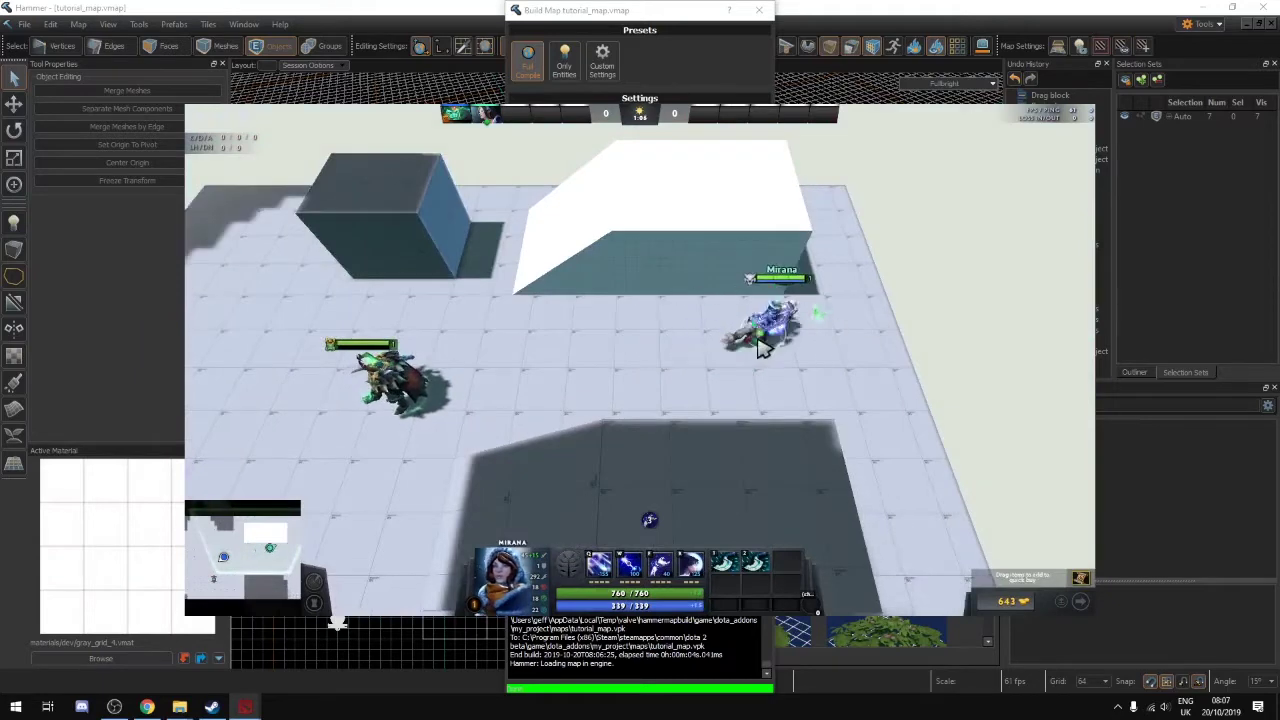
Test Mirana's Leap between the gray ramp's top and the ground facing the white ramp, and inspect the white ramp up close
{"action": "key", "text": "e"}
{"action": "right_click", "coordinate": [746, 380]}
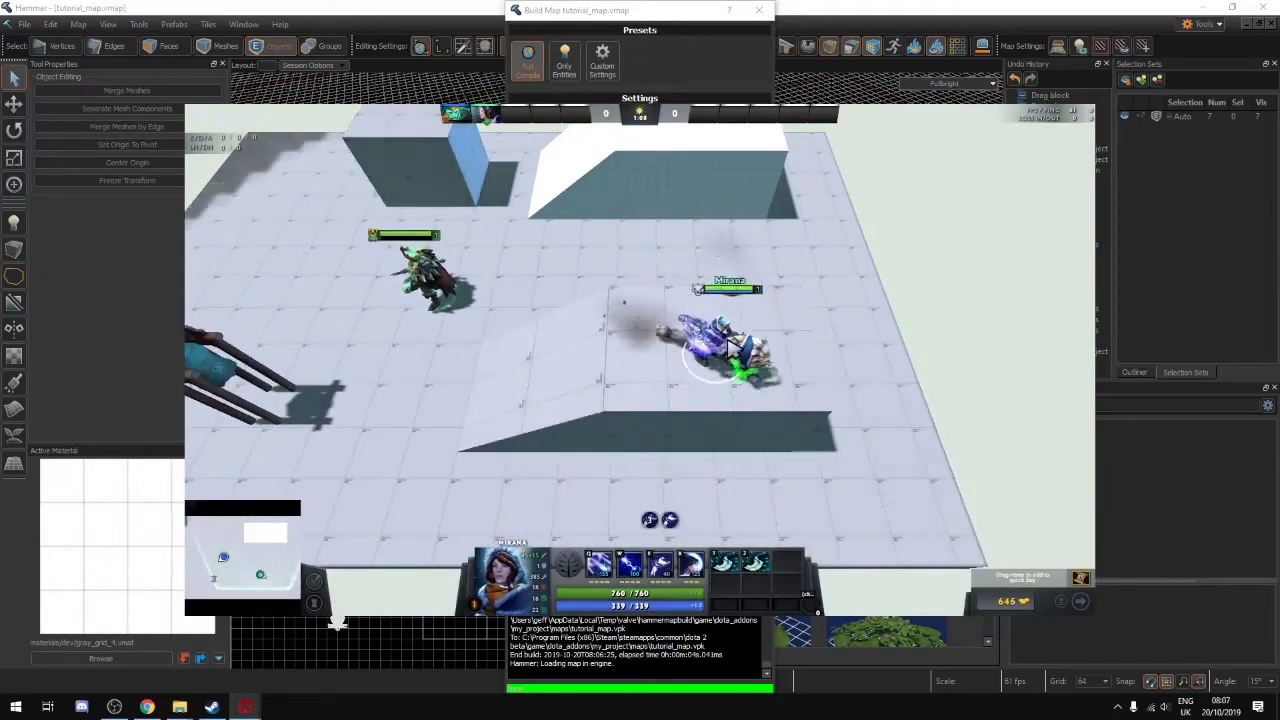
{"action": "right_click", "coordinate": [722, 190]}
{"action": "key", "text": "e"}
{"action": "right_click", "coordinate": [683, 357]}
{"action": "key", "text": "e"}
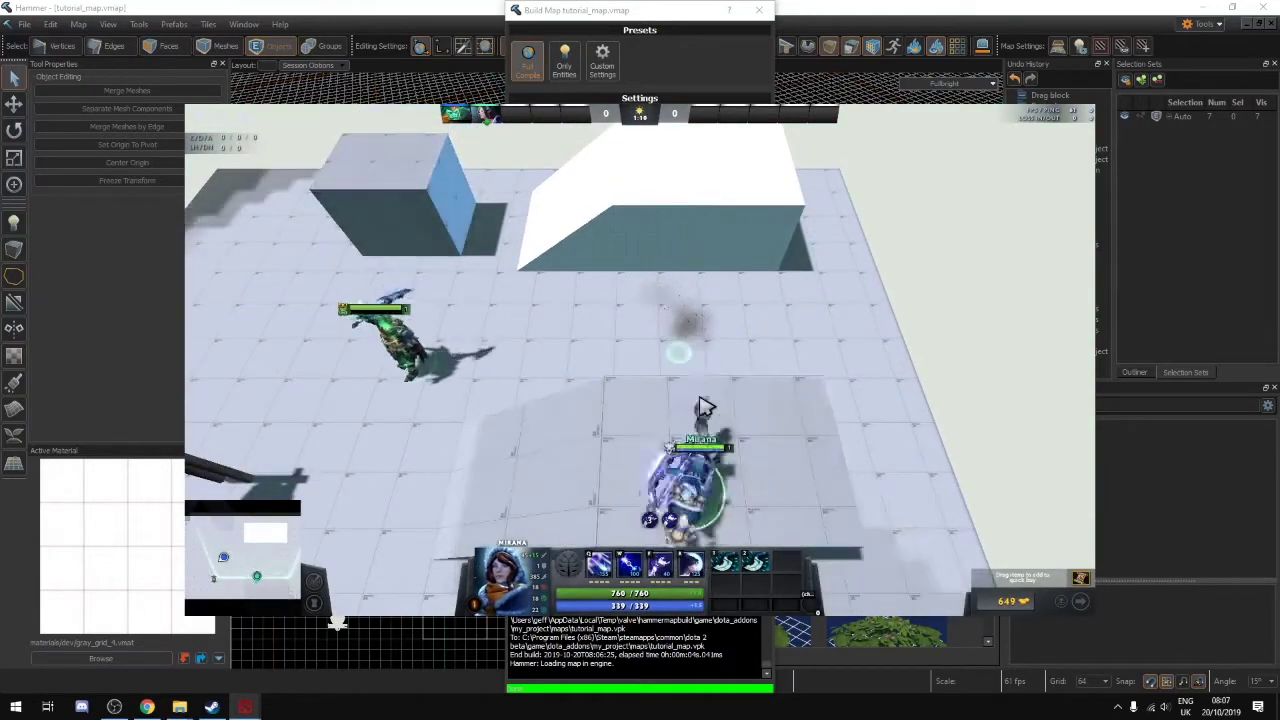
{"action": "right_click", "coordinate": [780, 424]}
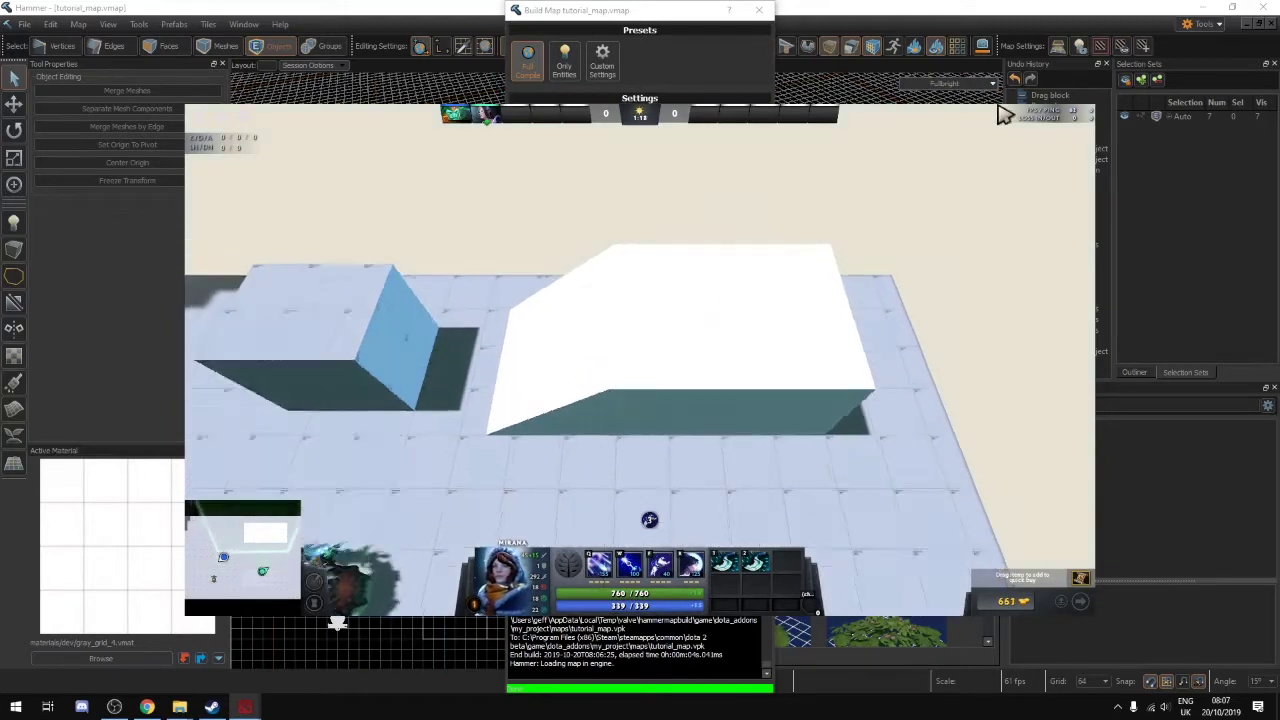
{"action": "scroll", "coordinate": [790, 400], "scroll_direction": "up", "scroll_amount": 3}
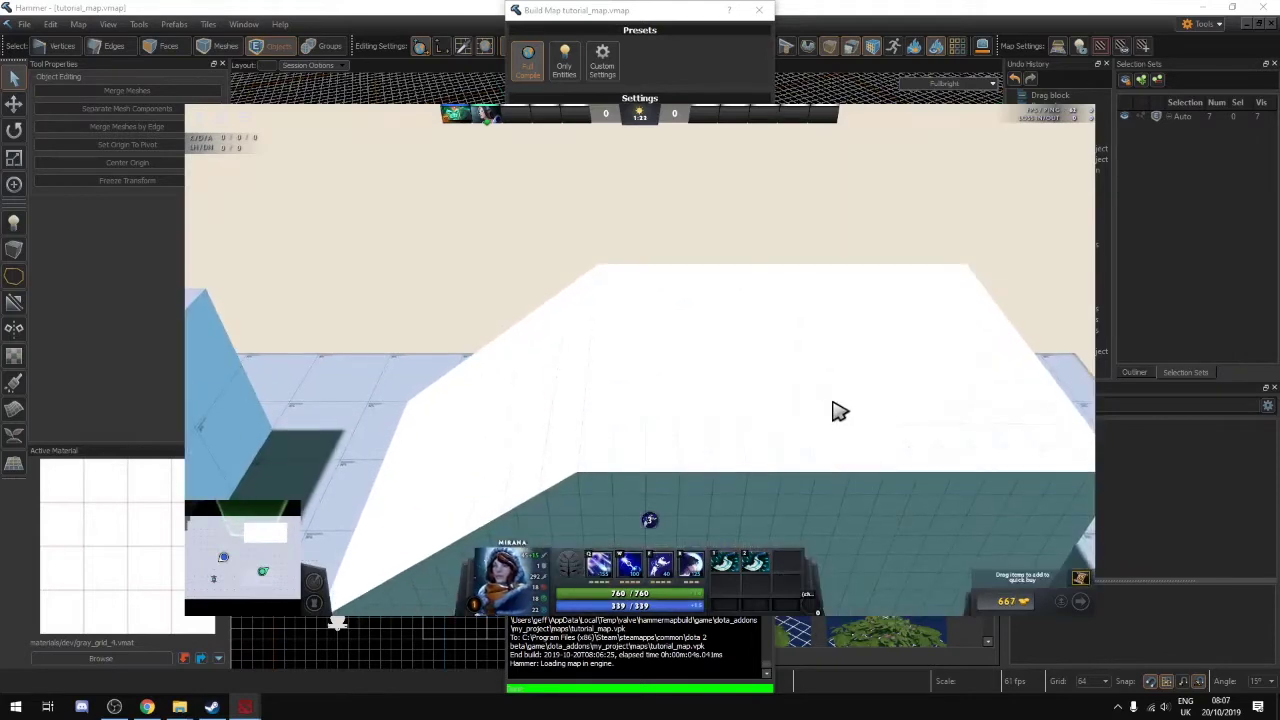
{"action": "scroll", "coordinate": [684, 474], "scroll_direction": "down", "scroll_amount": 4}
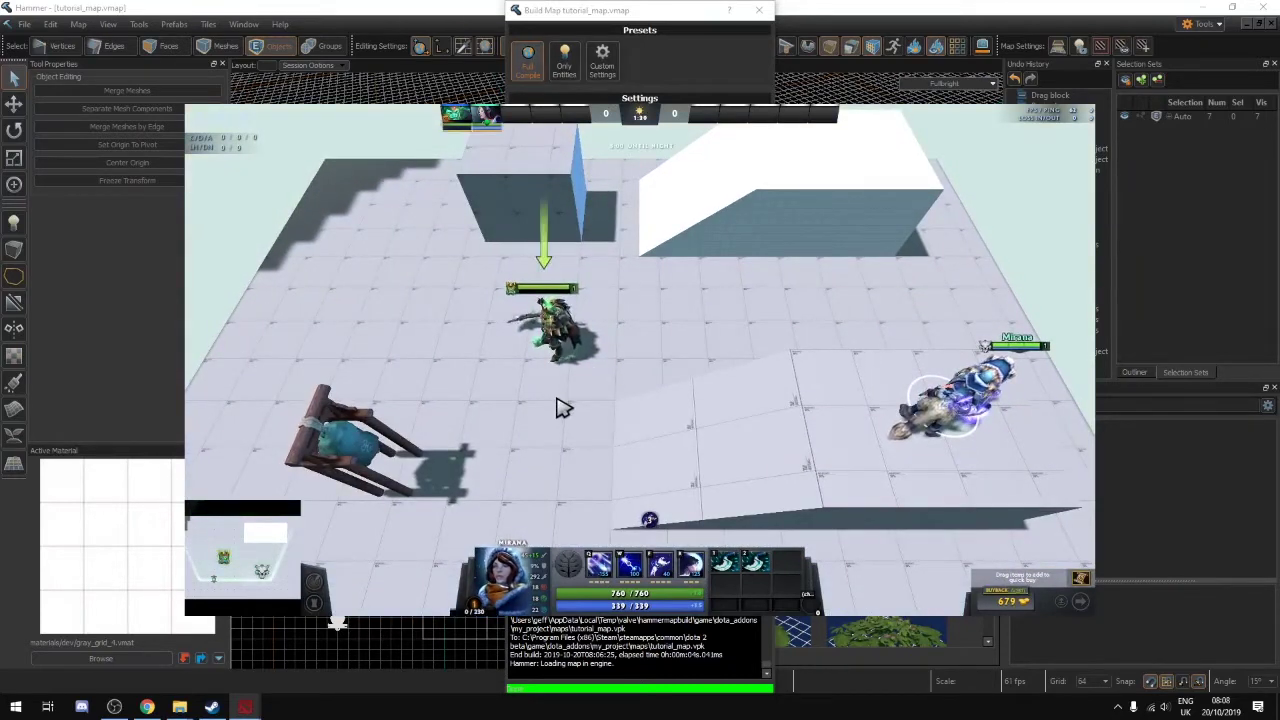
Switch from the game back to Hammer and close the Build Map window
{"action": "key", "text": "alt+Tab"}
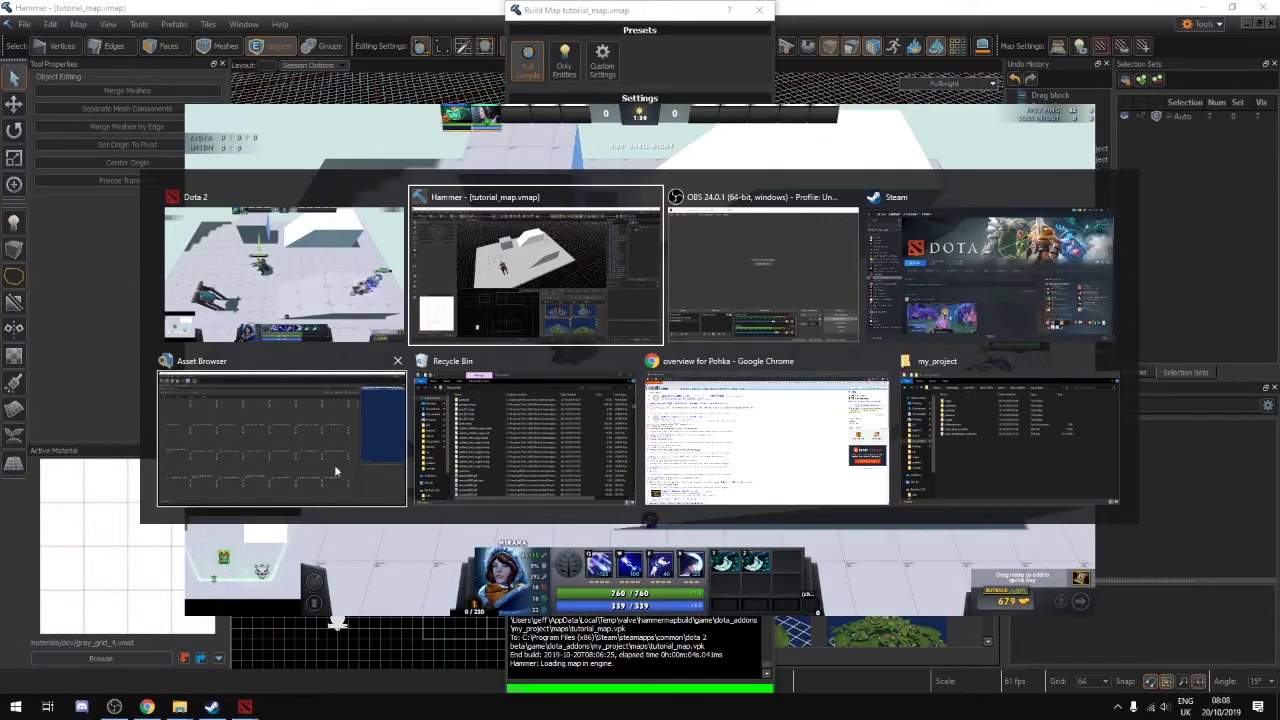
{"action": "left_click", "coordinate": [281, 283]}
{"action": "key", "text": "alt+Tab"}
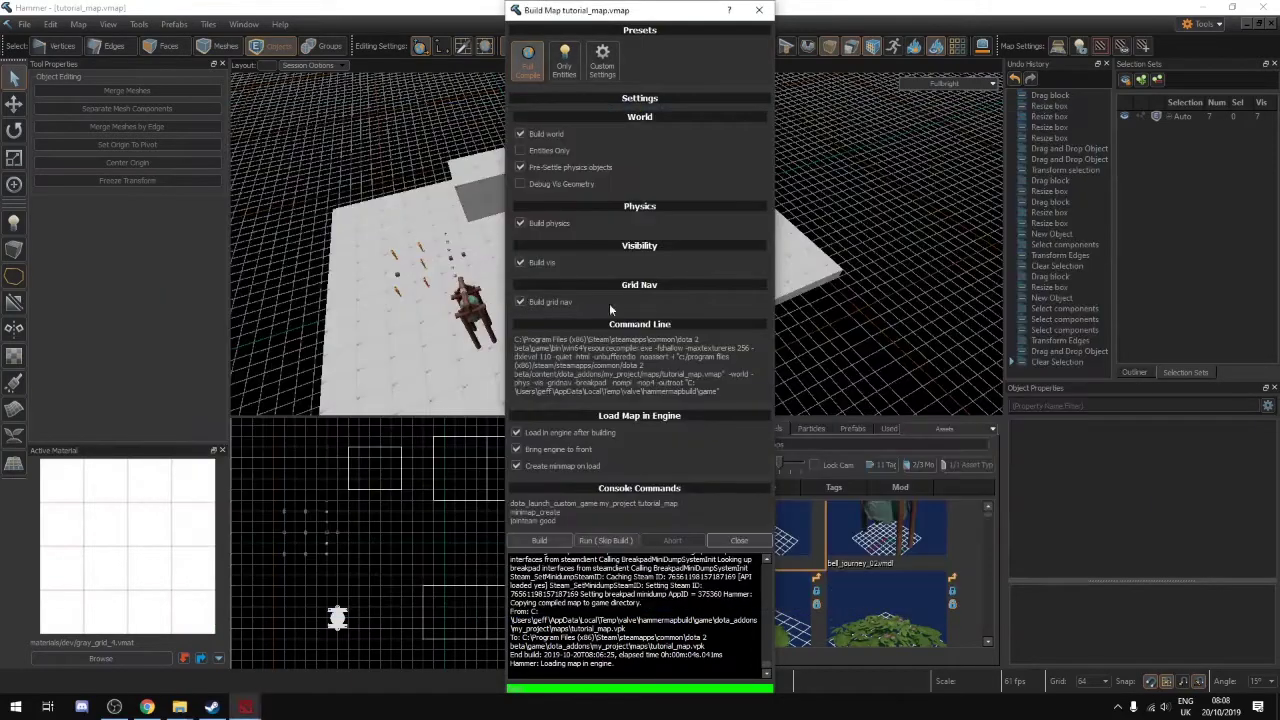
{"action": "left_click", "coordinate": [741, 541]}
Browse the materials filtered by "tools" and set toolsskip.vmat as the active material
{"action": "key", "text": "w"}
{"action": "right_click_drag", "start_coordinate": [720, 280], "coordinate": [697, 278]}
{"action": "key", "text": "s"}
{"action": "right_click_drag", "start_coordinate": [601, 290], "coordinate": [602, 290]}
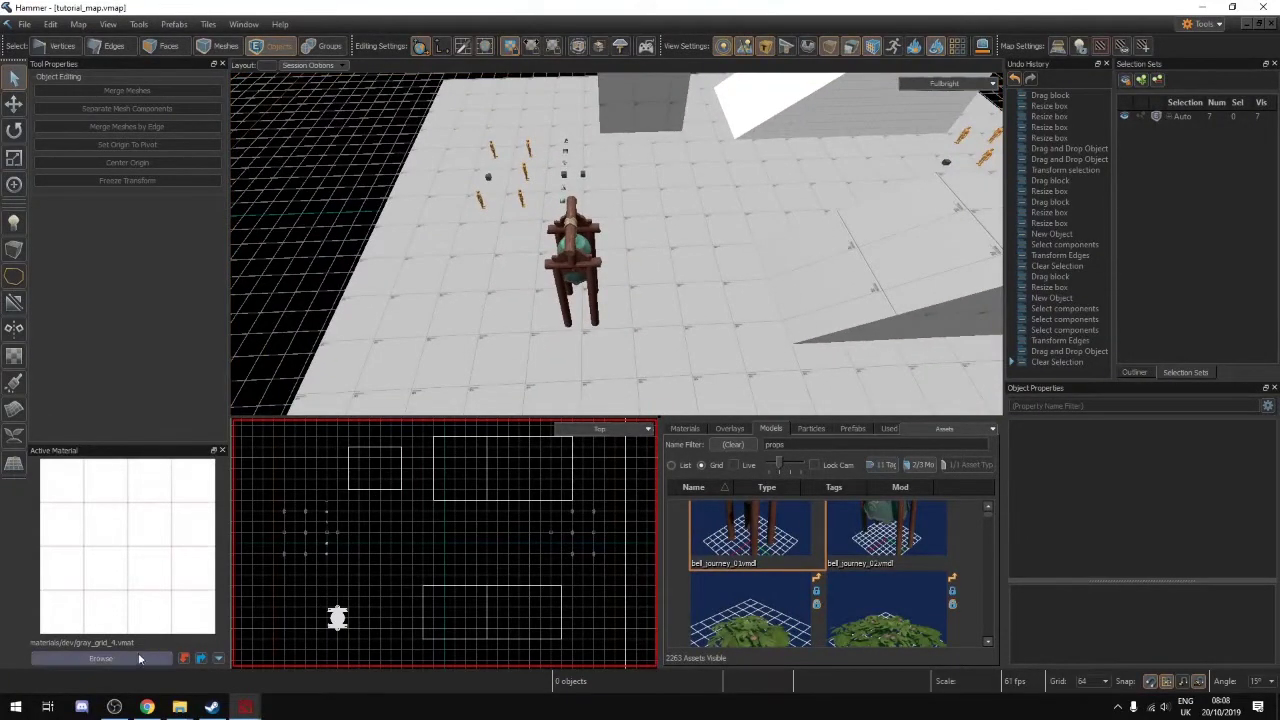
{"action": "left_click", "coordinate": [139, 659]}
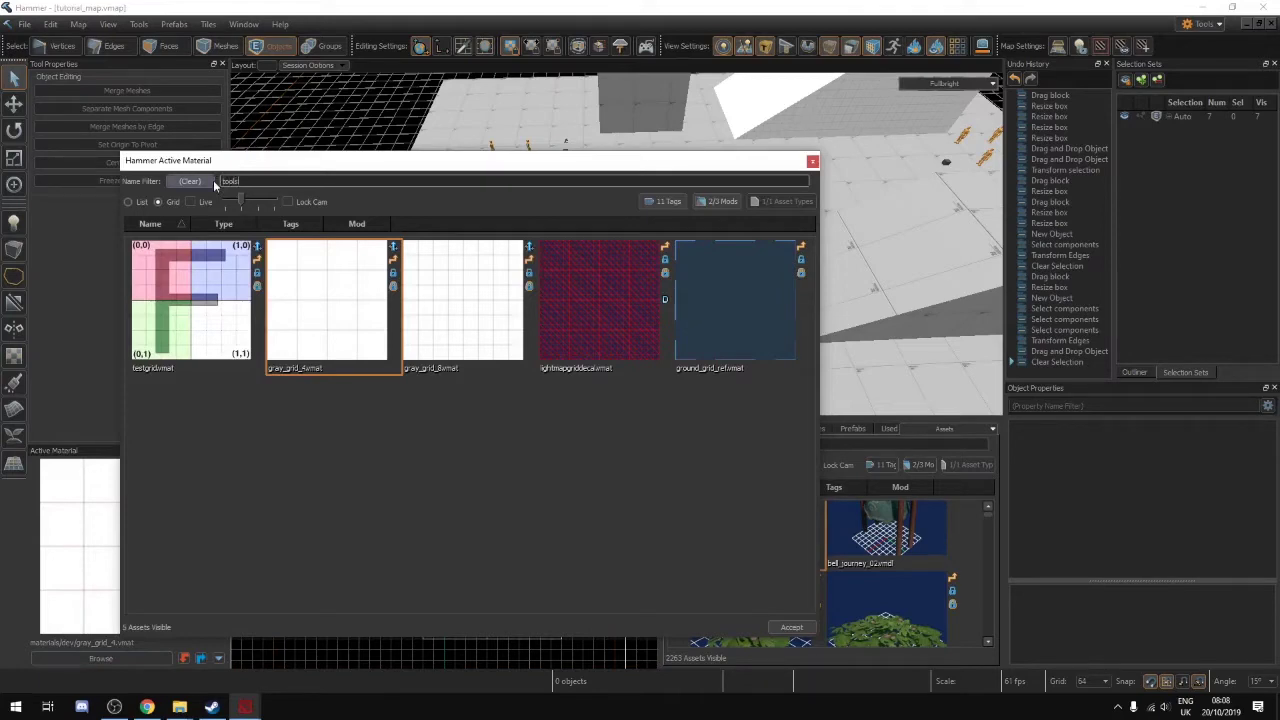
{"action": "scroll", "coordinate": [472, 446], "scroll_direction": "down", "scroll_amount": 2}
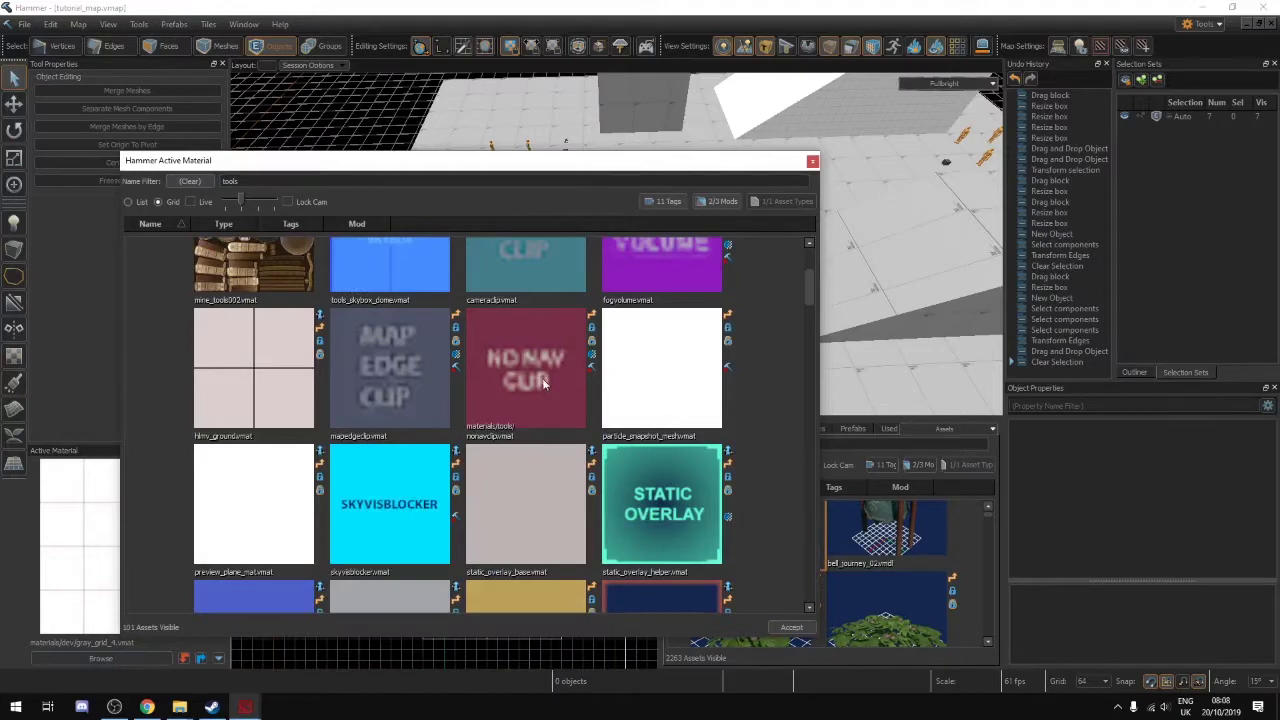
{"action": "scroll", "coordinate": [435, 420], "scroll_direction": "up", "scroll_amount": 2}
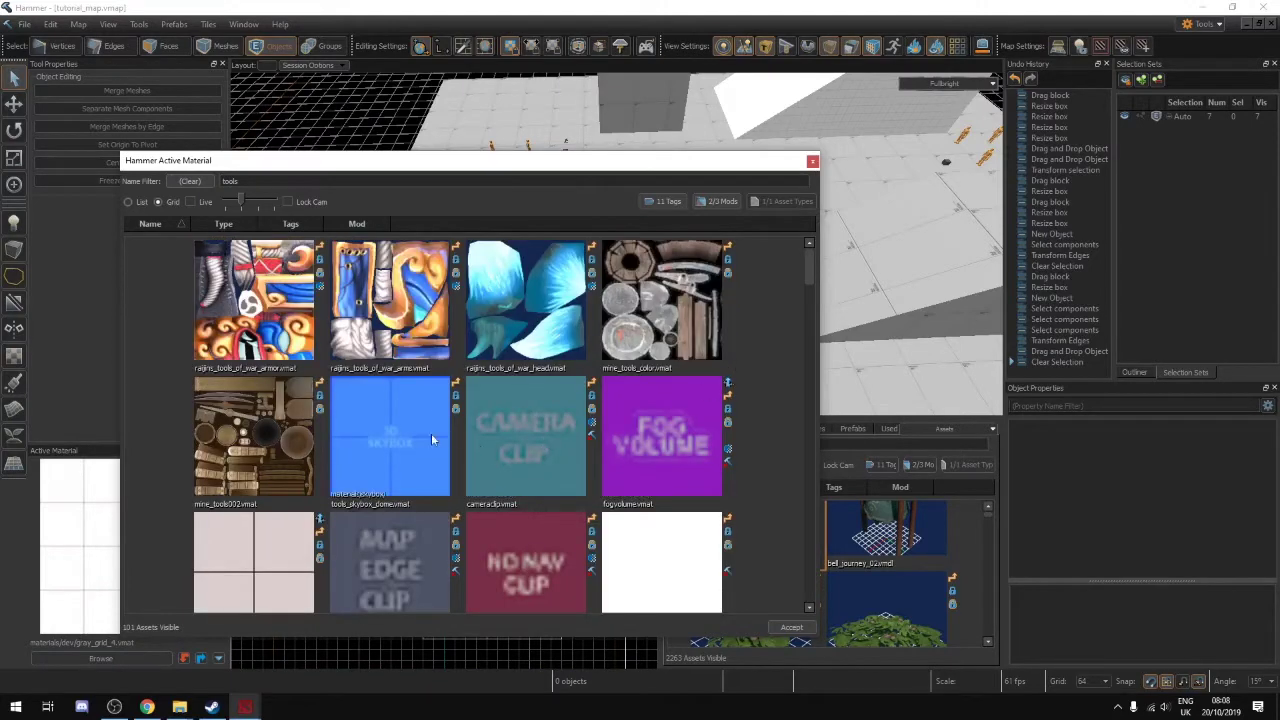
{"action": "scroll", "coordinate": [508, 437], "scroll_direction": "down", "scroll_amount": 2}
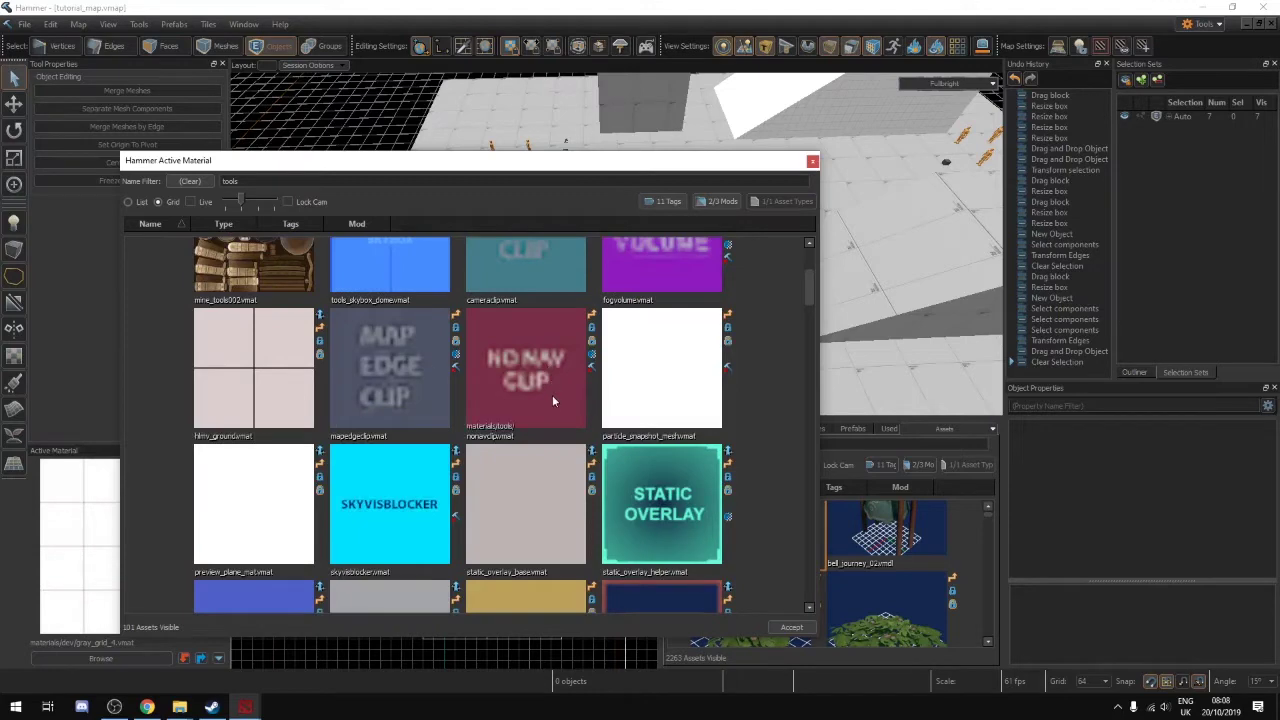
{"action": "scroll", "coordinate": [552, 400], "scroll_direction": "down", "scroll_amount": 2}
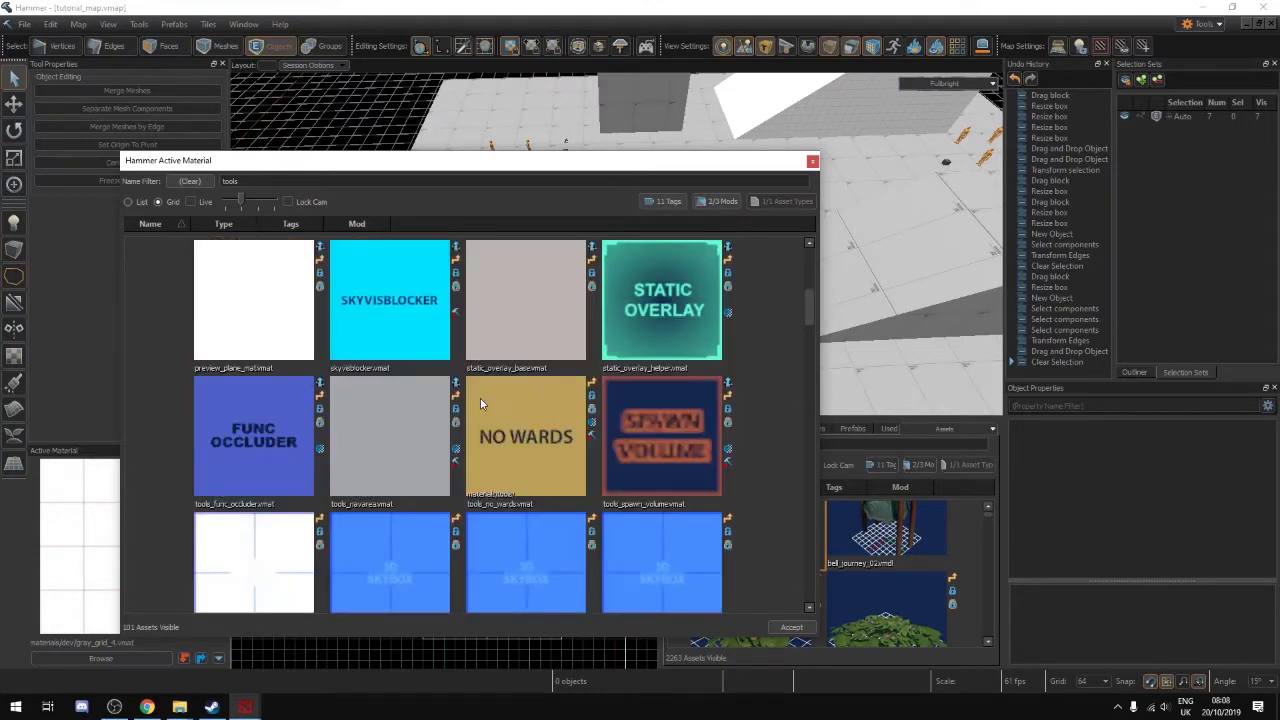
{"action": "scroll", "coordinate": [480, 402], "scroll_direction": "down", "scroll_amount": 9}
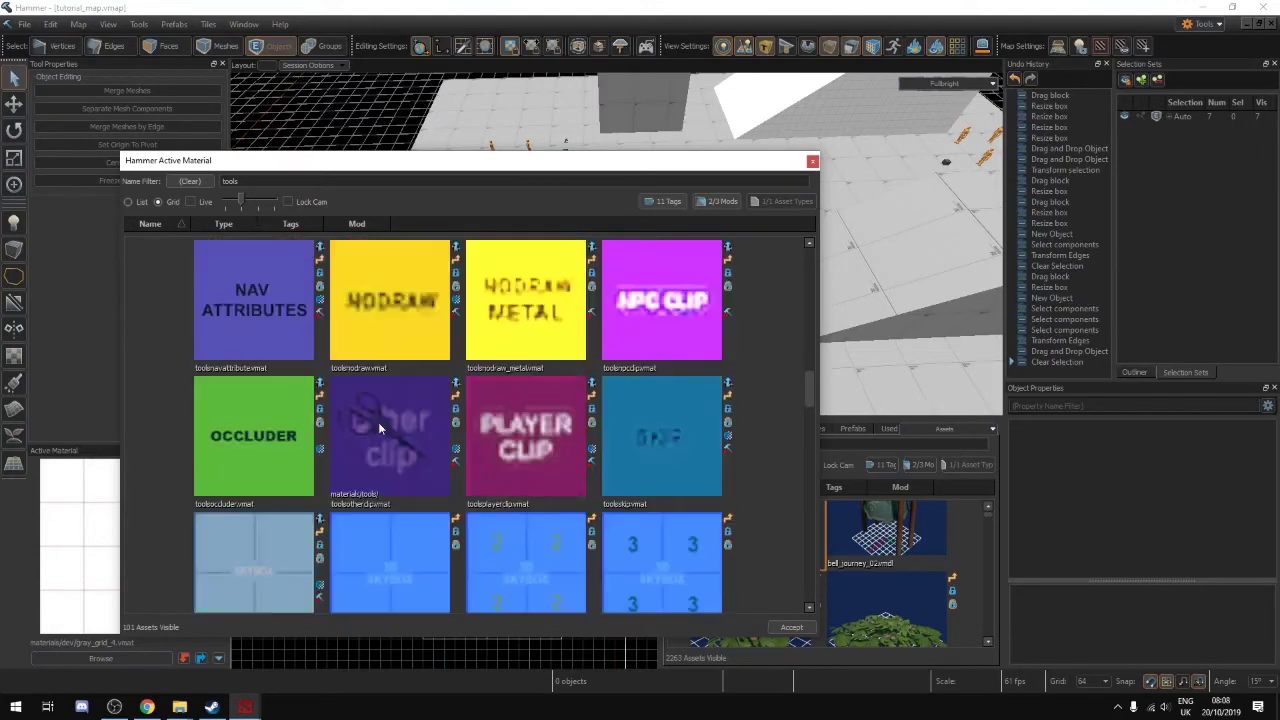
{"action": "left_click", "coordinate": [648, 434]}
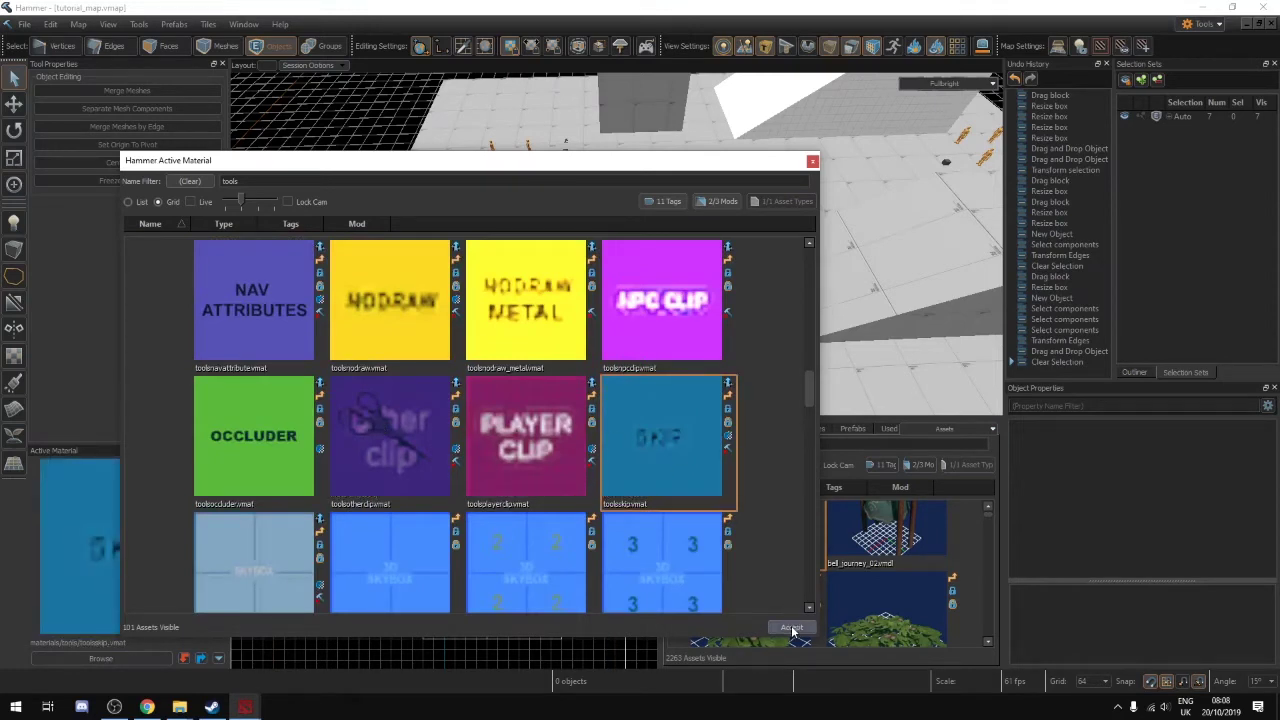
{"action": "left_click", "coordinate": [790, 628]}
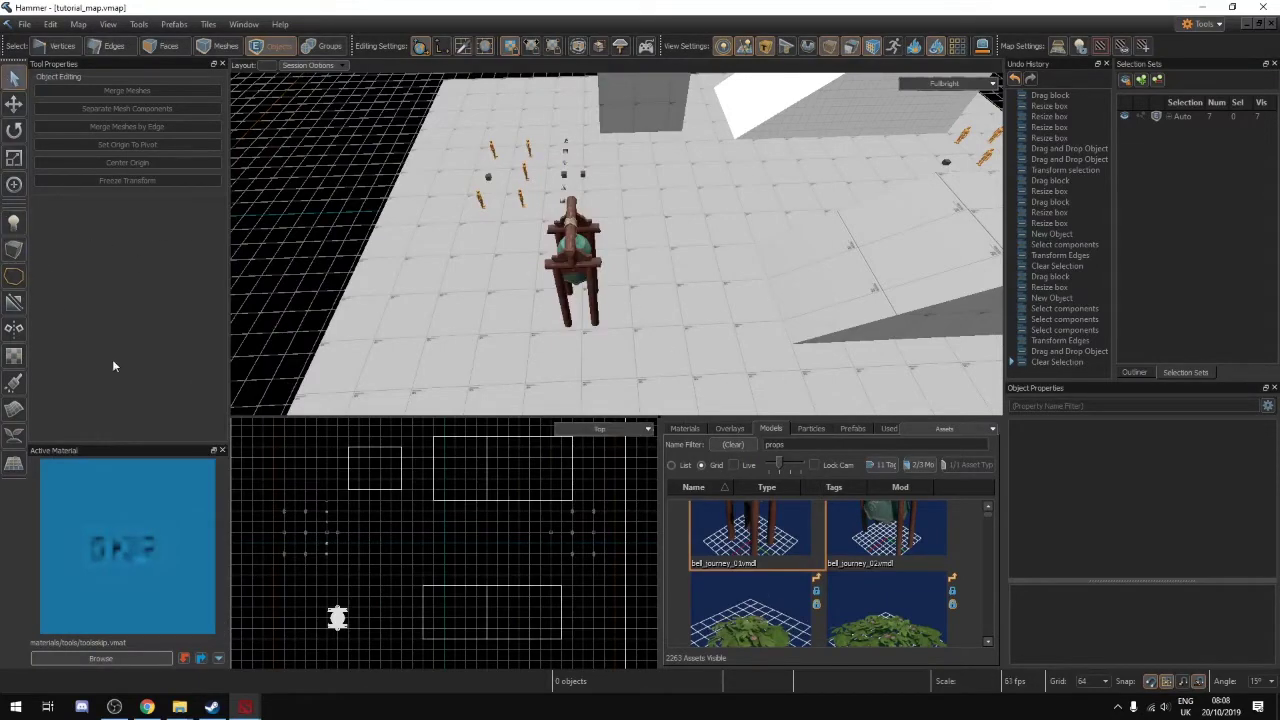
Draw a skip-material block with a 128 by 128 base enclosing the bell prop, and adjust its height
{"action": "left_click", "coordinate": [15, 249]}
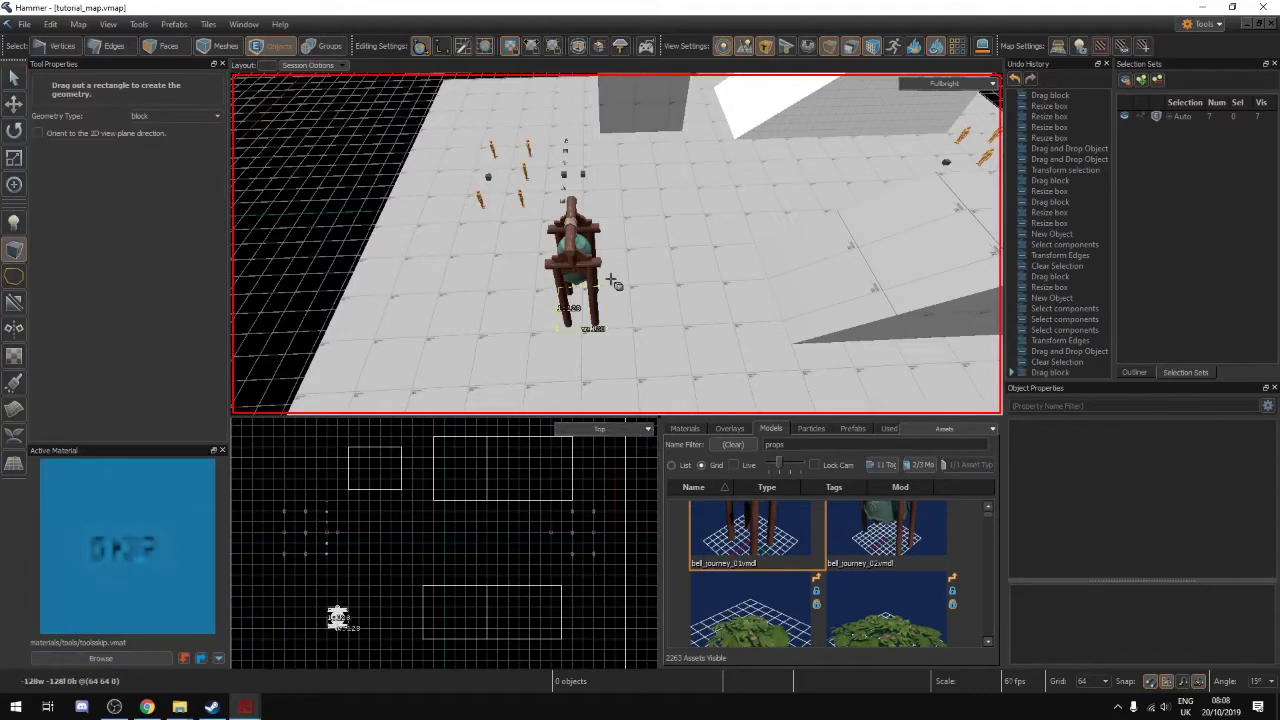
{"action": "left_click_drag", "start_coordinate": [611, 280], "coordinate": [564, 220]}
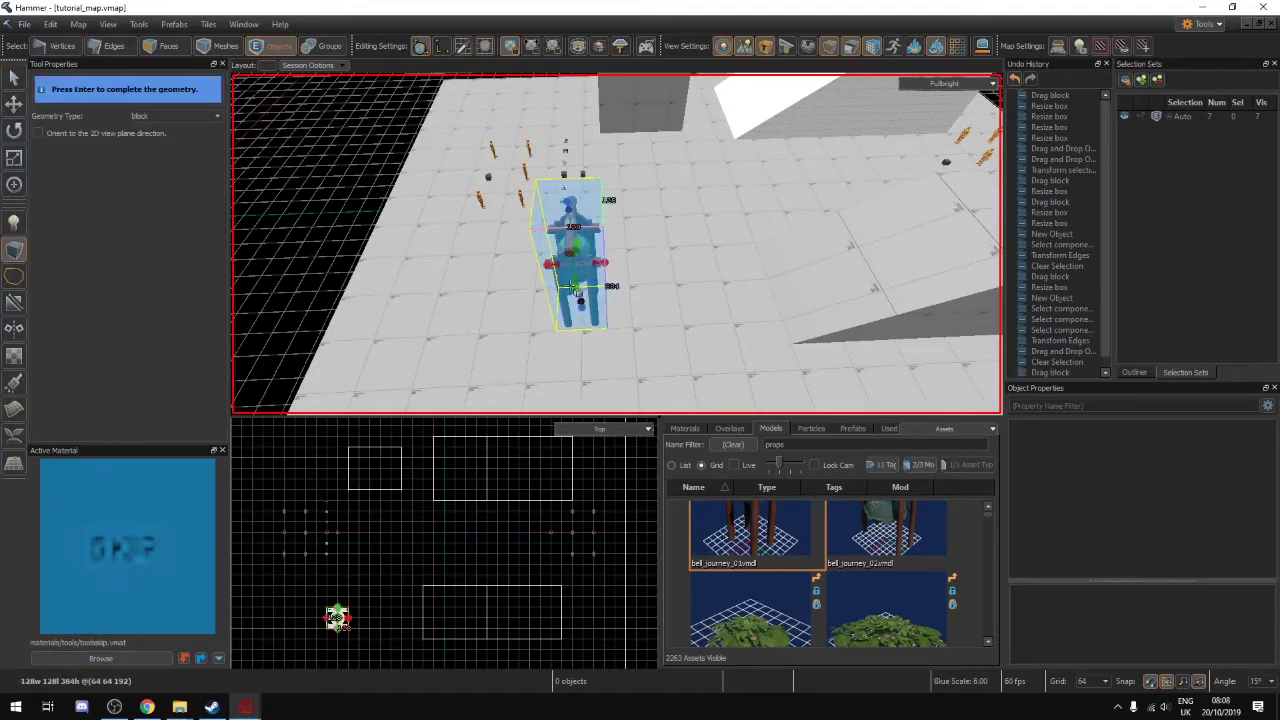
{"action": "left_click_drag", "start_coordinate": [580, 306], "coordinate": [574, 378]}
{"action": "right_click_drag", "start_coordinate": [574, 378], "coordinate": [516, 298]}
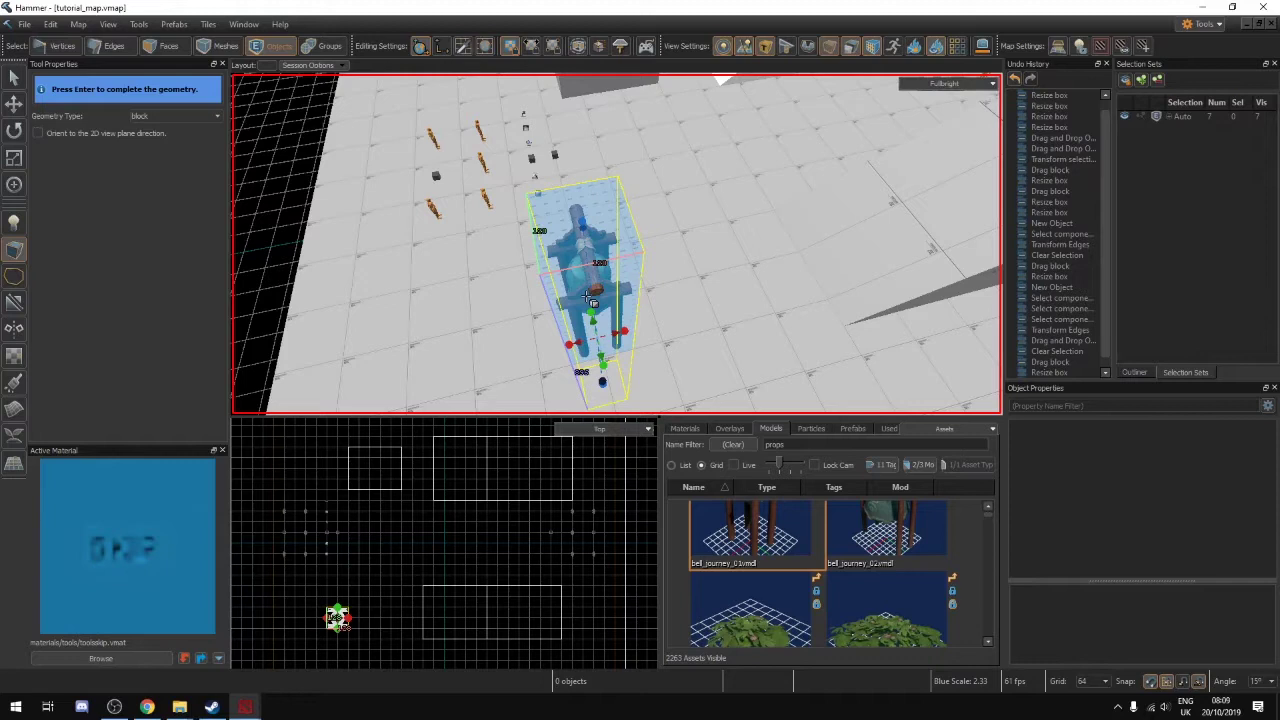
{"action": "key", "text": "s"}
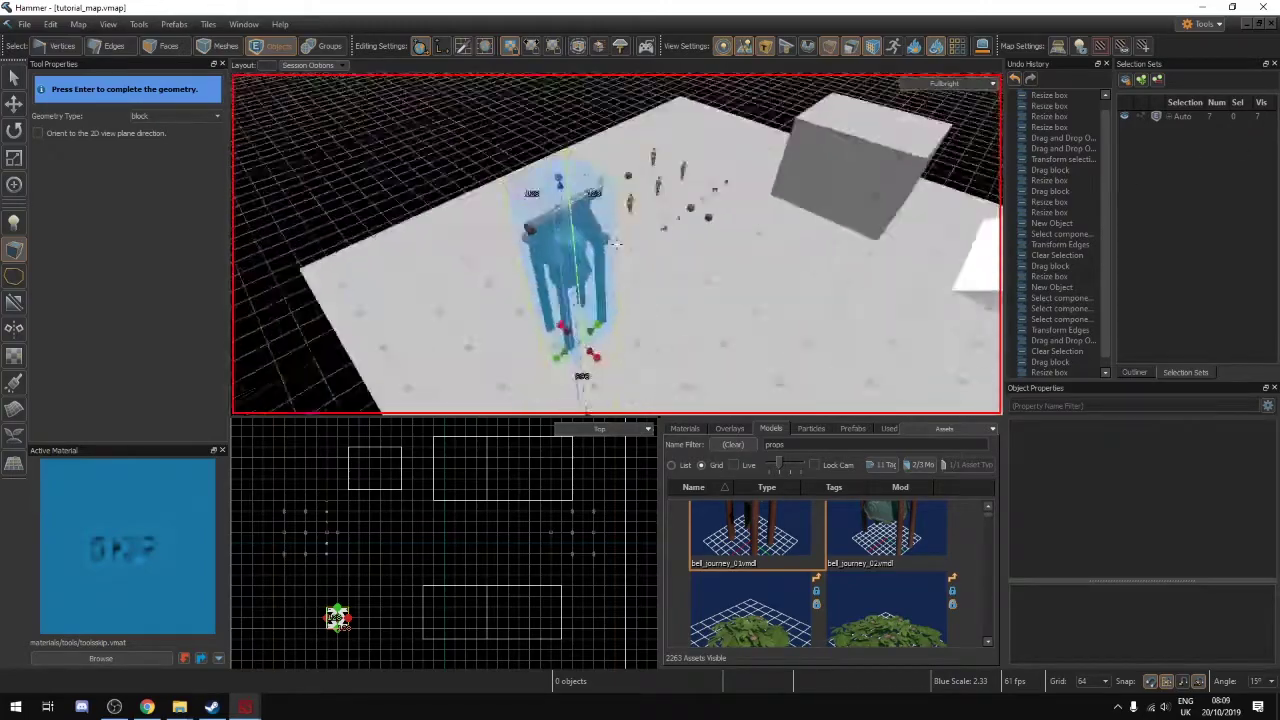
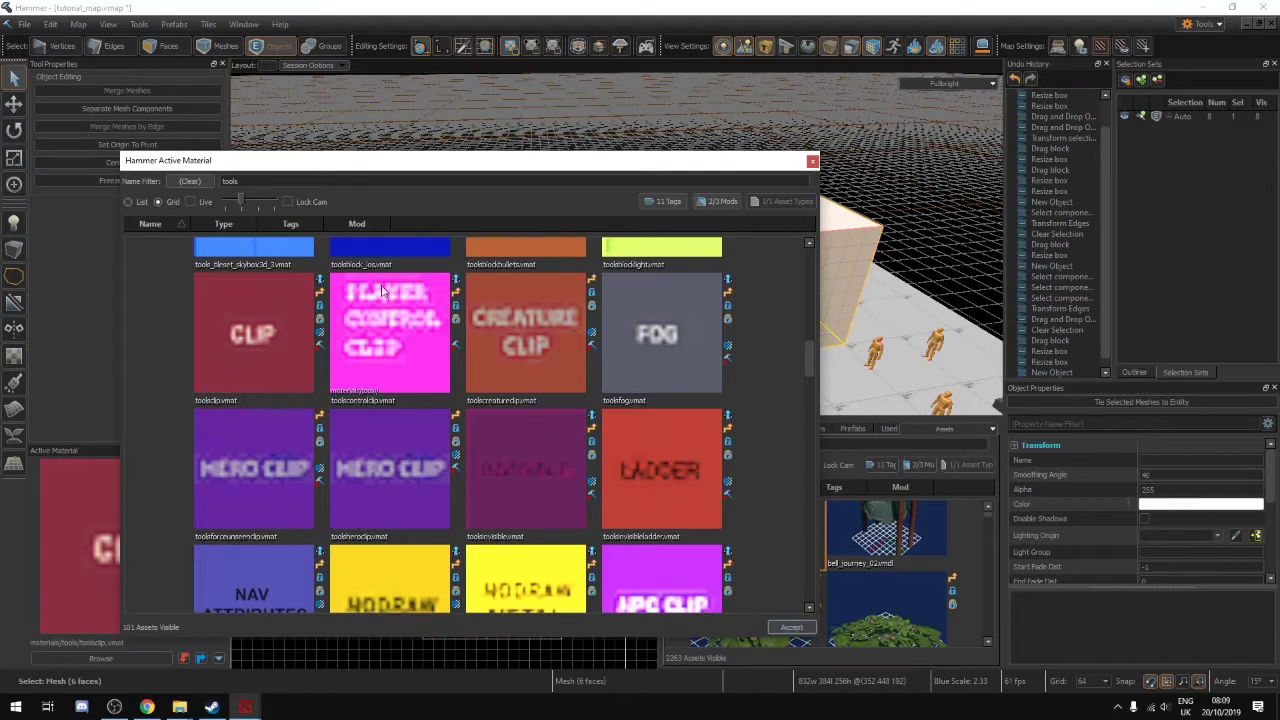
With toolsclip.vmat as the active material, draw a 512 by 384 block, 64 units high, inside the white ramp's flat-topped section
{"action": "left_click", "coordinate": [811, 161]}
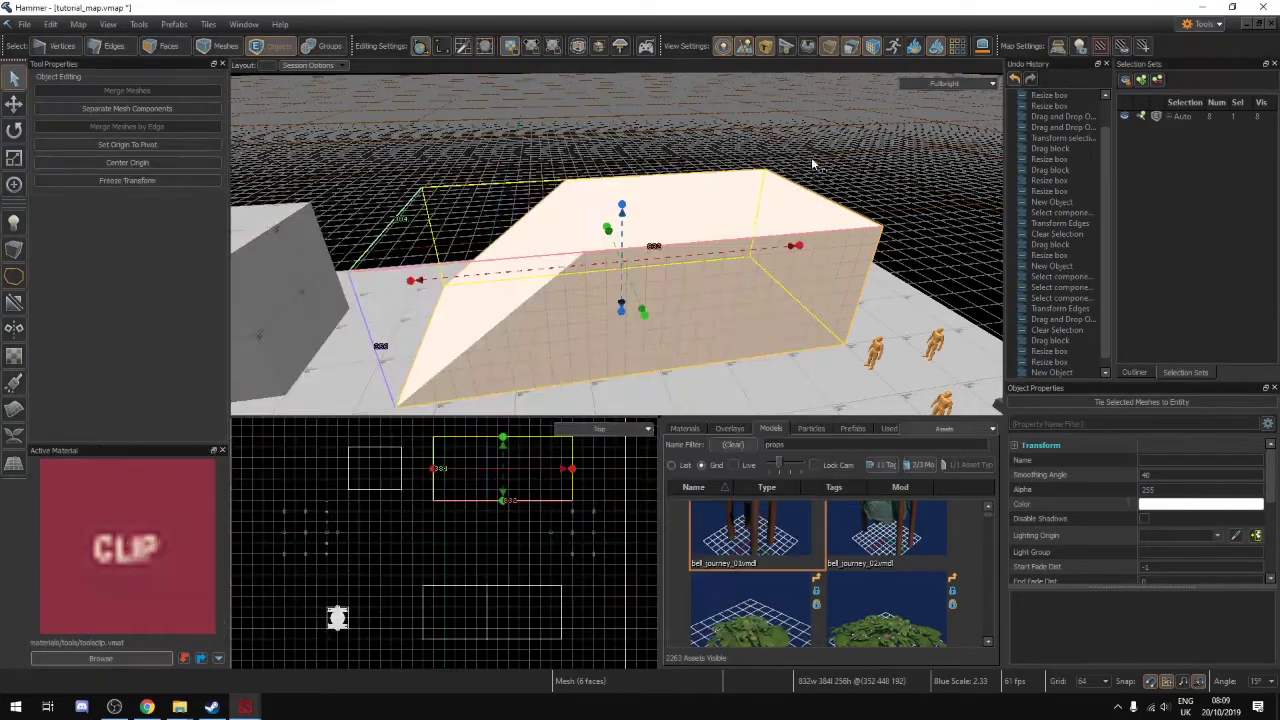
{"action": "left_click", "coordinate": [17, 249]}
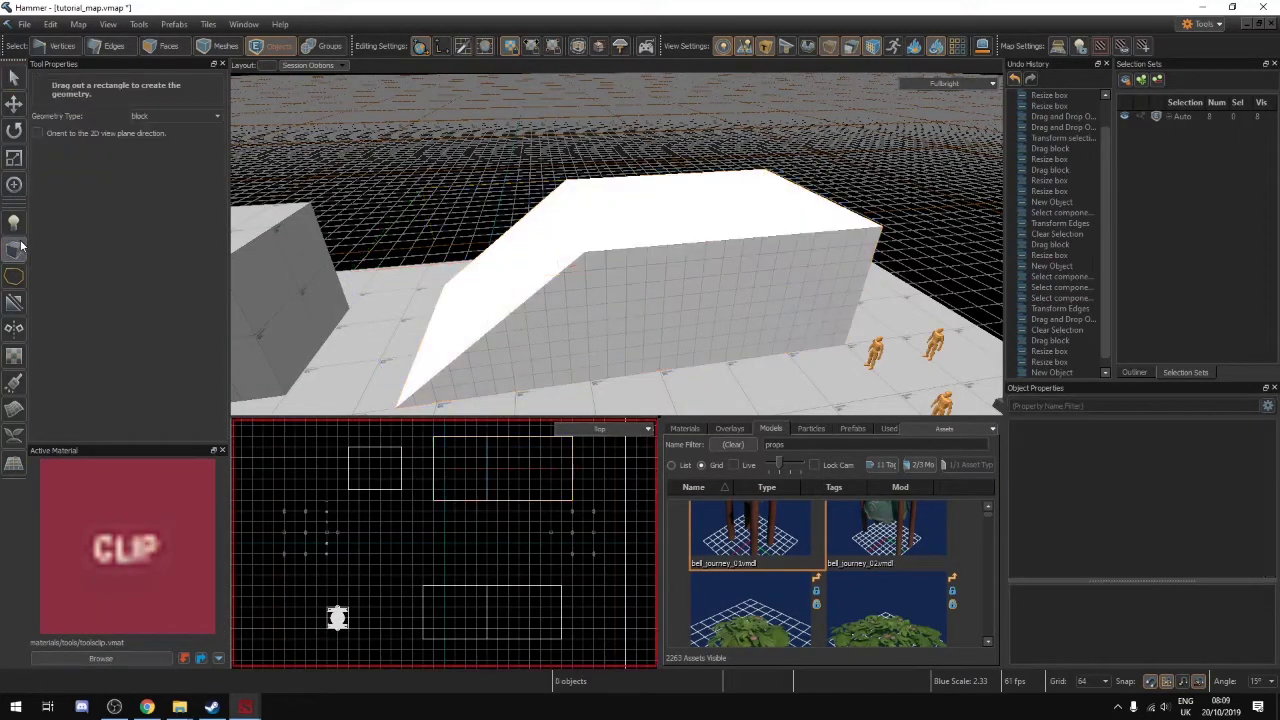
{"action": "mouse_move", "coordinate": [535, 265]}
{"action": "right_mouse_down"}
{"action": "mouse_move", "coordinate": [545, 290]}
{"action": "mouse_move", "coordinate": [552, 272]}
{"action": "right_mouse_up"}
{"action": "key", "text": "s"}
{"action": "left_click_drag", "start_coordinate": [634, 284], "coordinate": [477, 204]}
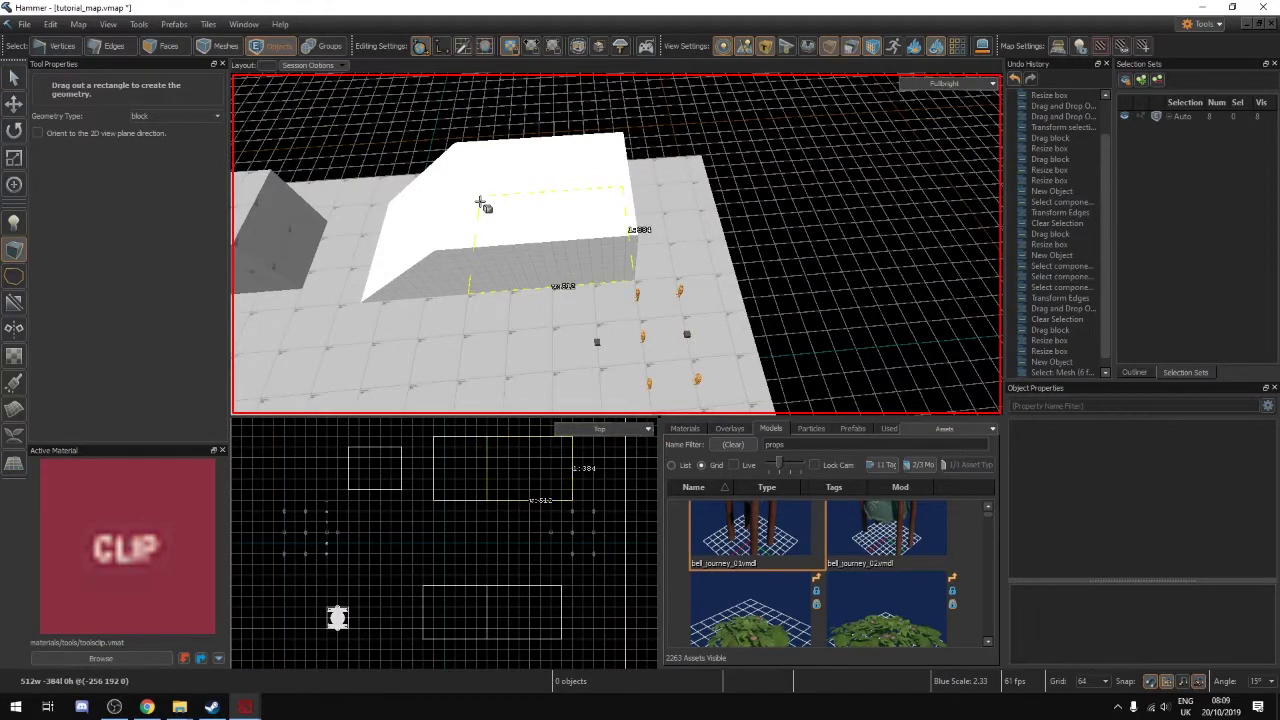
{"action": "mouse_move", "coordinate": [480, 202]}
{"action": "left_mouse_down"}
{"action": "mouse_move", "coordinate": [470, 186]}
{"action": "mouse_move", "coordinate": [480, 203]}
{"action": "left_mouse_up"}
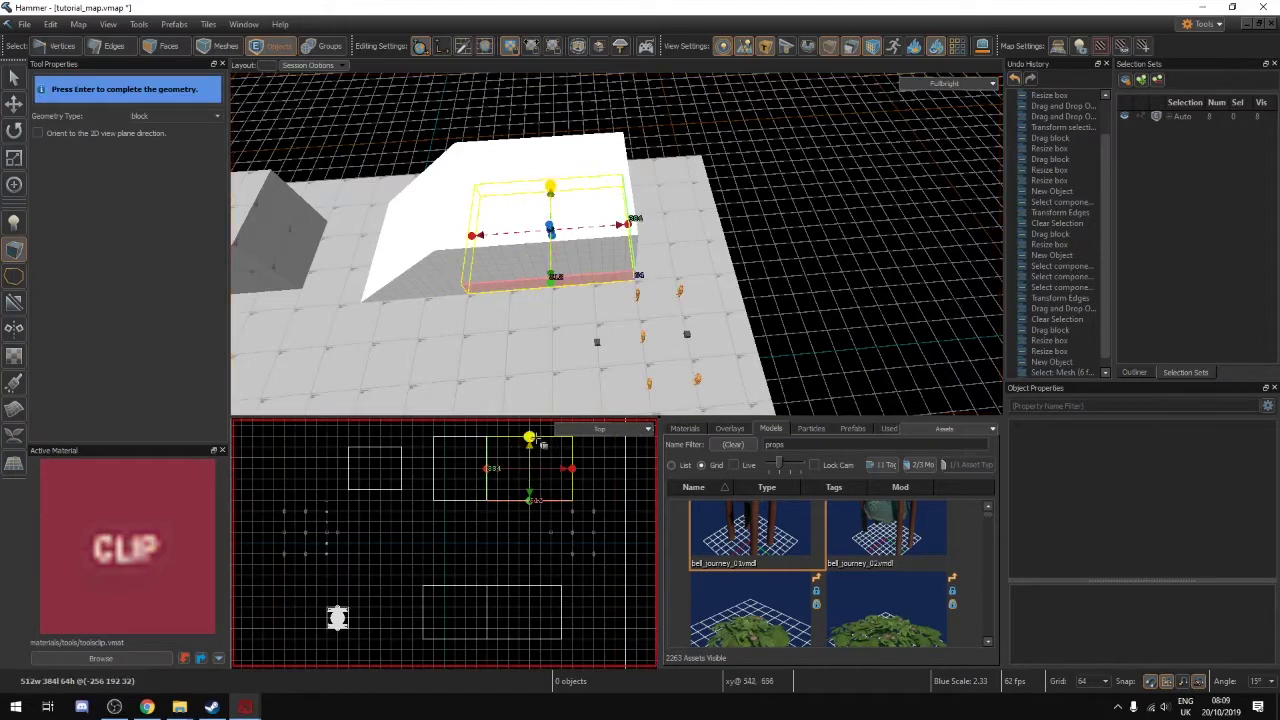
{"action": "left_click_drag", "start_coordinate": [530, 470], "coordinate": [529, 441]}
{"action": "mouse_move", "coordinate": [548, 516]}
{"action": "middle_mouse_down"}
{"action": "mouse_move", "coordinate": [532, 515]}
{"action": "mouse_move", "coordinate": [535, 535]}
{"action": "middle_mouse_up"}
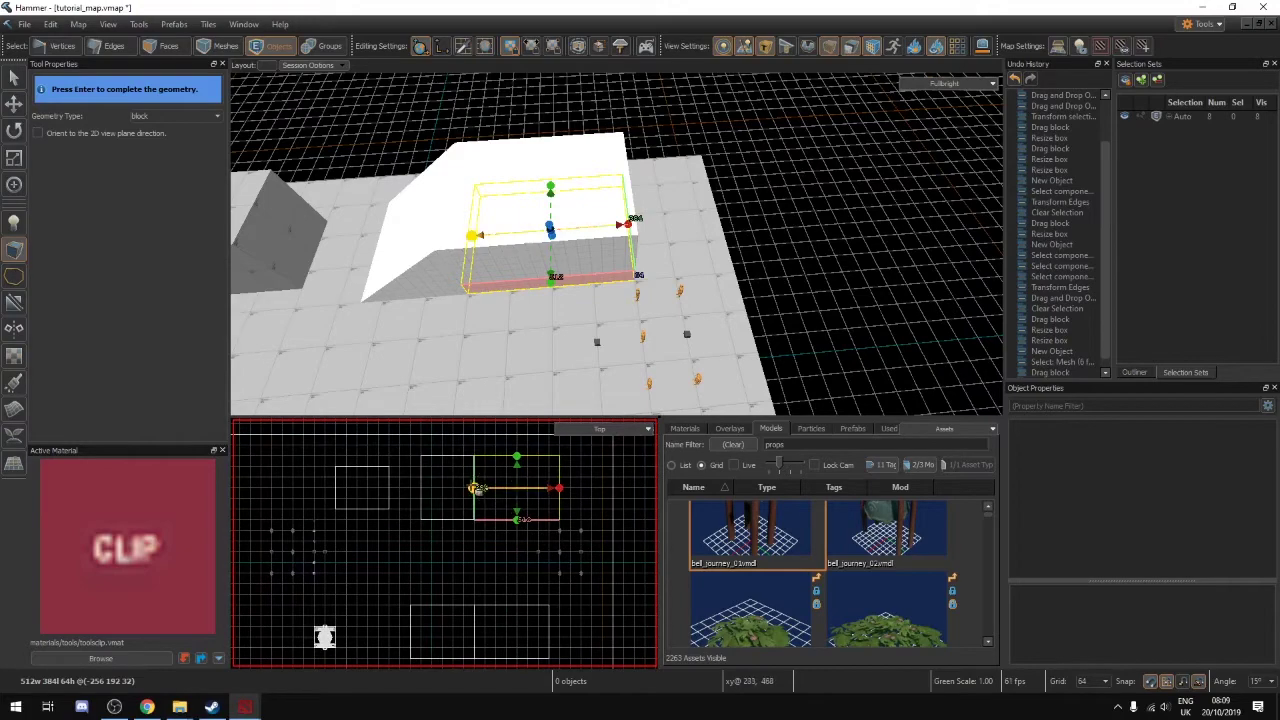
Raise the clip block to a height of 256 units, level with the white ramp's top, and complete it
{"action": "right_click_drag", "start_coordinate": [502, 260], "coordinate": [527, 232]}
{"action": "left_click_drag", "start_coordinate": [597, 213], "coordinate": [596, 128]}
{"action": "right_click_drag", "start_coordinate": [596, 128], "coordinate": [418, 111]}
{"action": "left_click", "coordinate": [114, 47]}
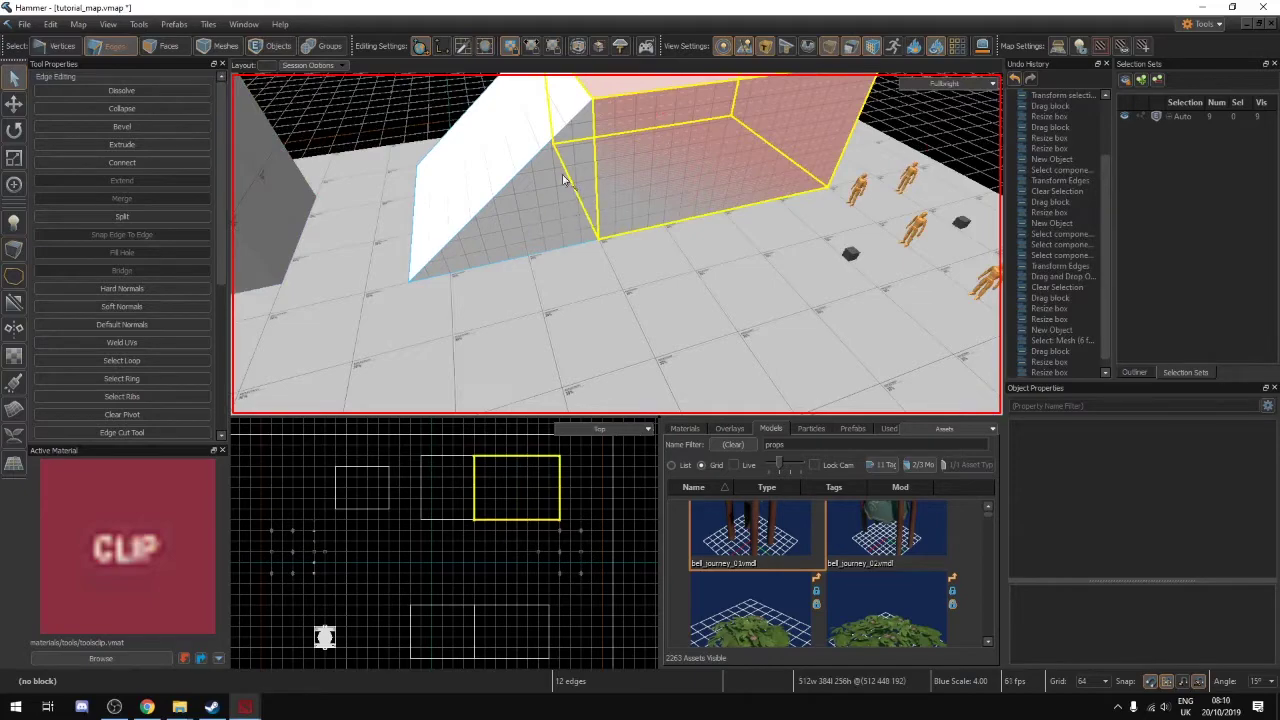
{"action": "right_click_drag", "start_coordinate": [568, 192], "coordinate": [617, 244]}
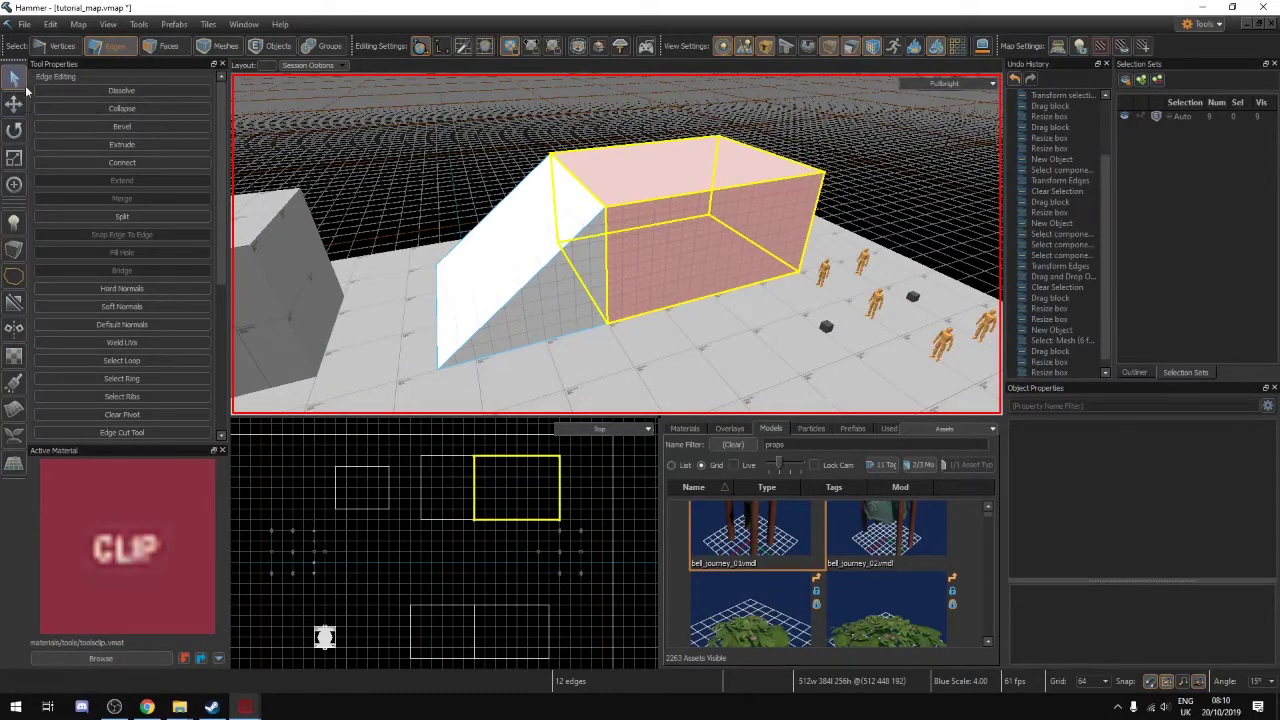
Quick-hide the white ramp mesh to isolate the clip block, and unhide it again
{"action": "left_click", "coordinate": [259, 44]}
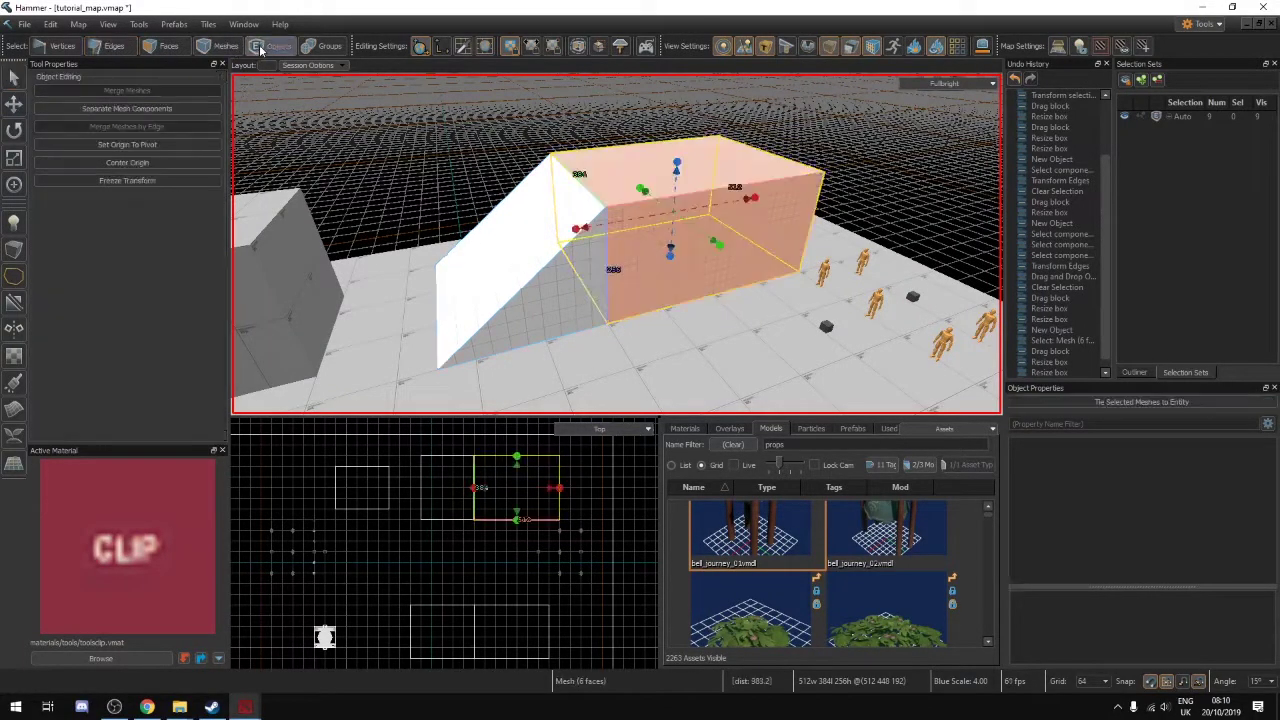
{"action": "left_click", "coordinate": [505, 257], "text": "ctrl"}
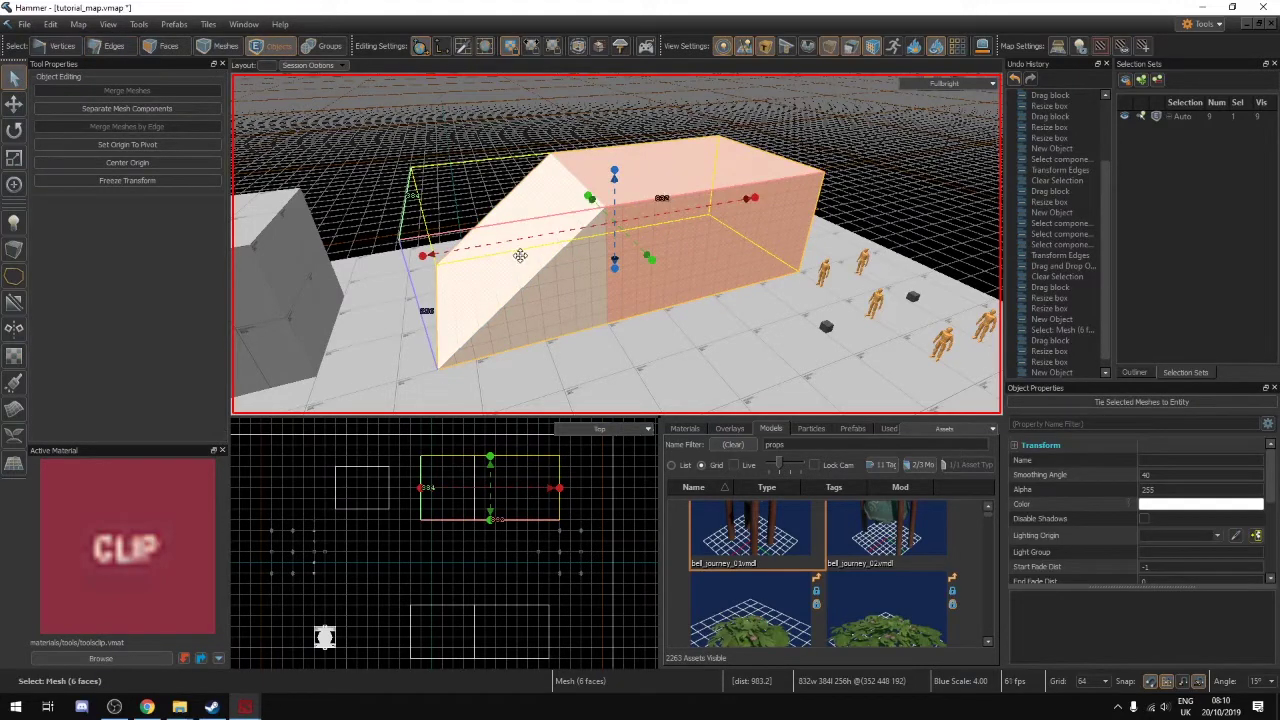
{"action": "key", "text": "h"}
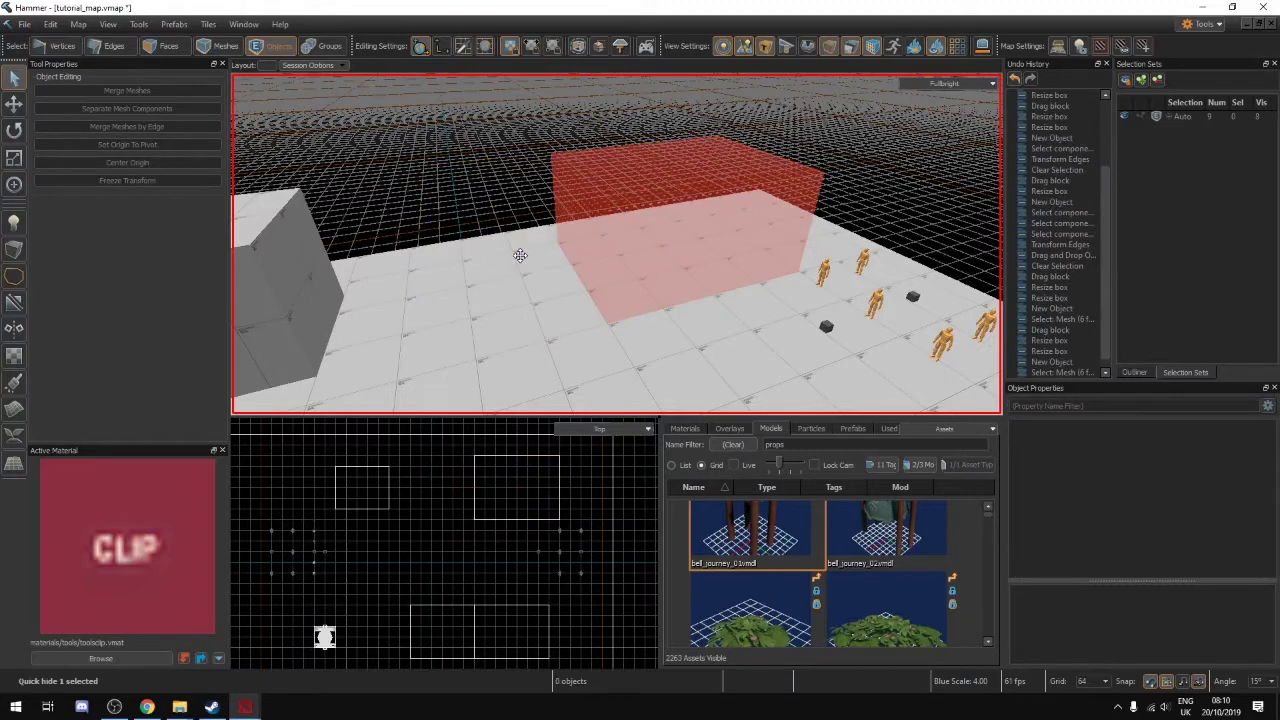
{"action": "key", "text": "u"}
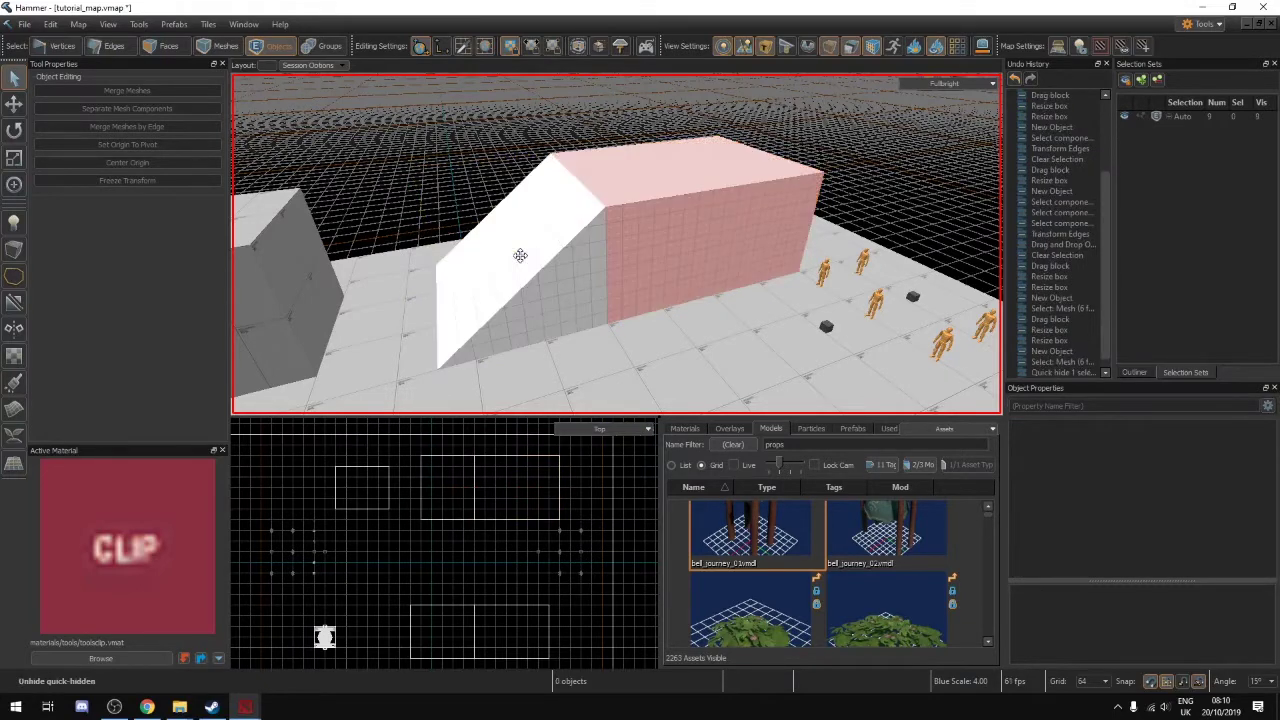
Quick-hide the white ramp, the cube block and the floor around the clip block
{"action": "left_click", "coordinate": [137, 25]}
{"action": "mouse_move", "coordinate": [117, 27]}
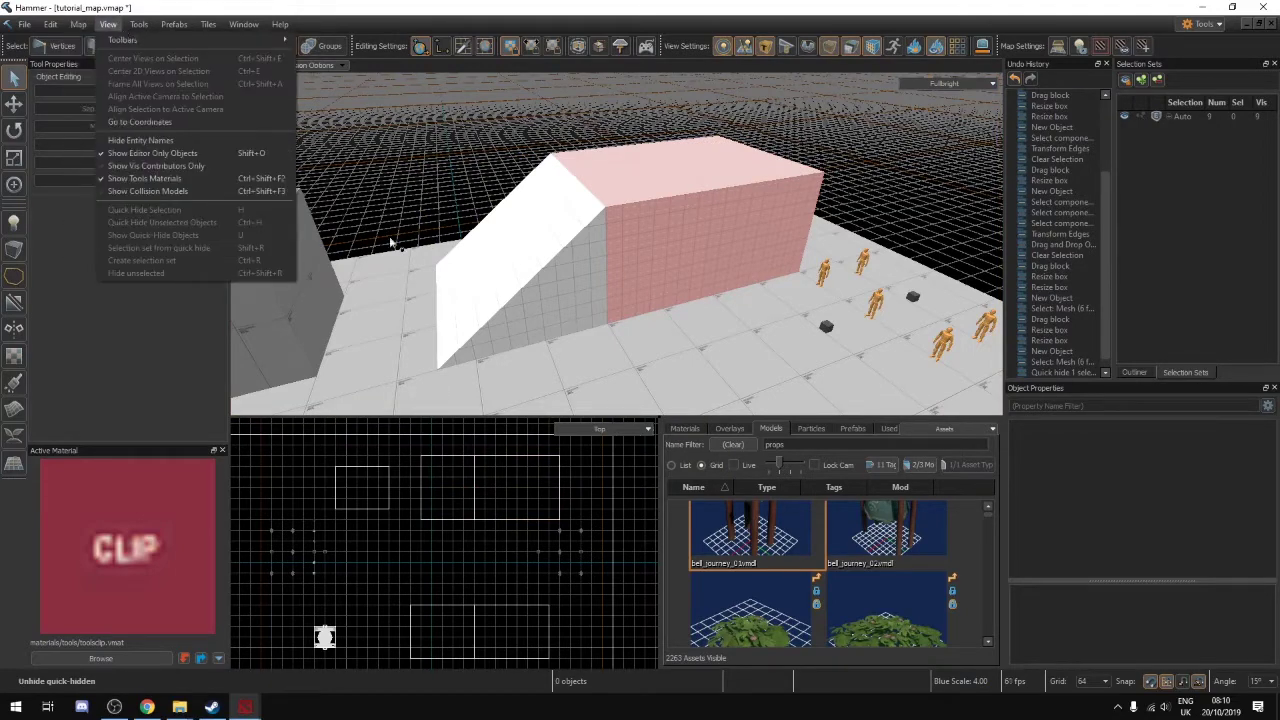
{"action": "left_click", "coordinate": [585, 307]}
{"action": "left_click", "coordinate": [582, 303]}
{"action": "key", "text": "h"}
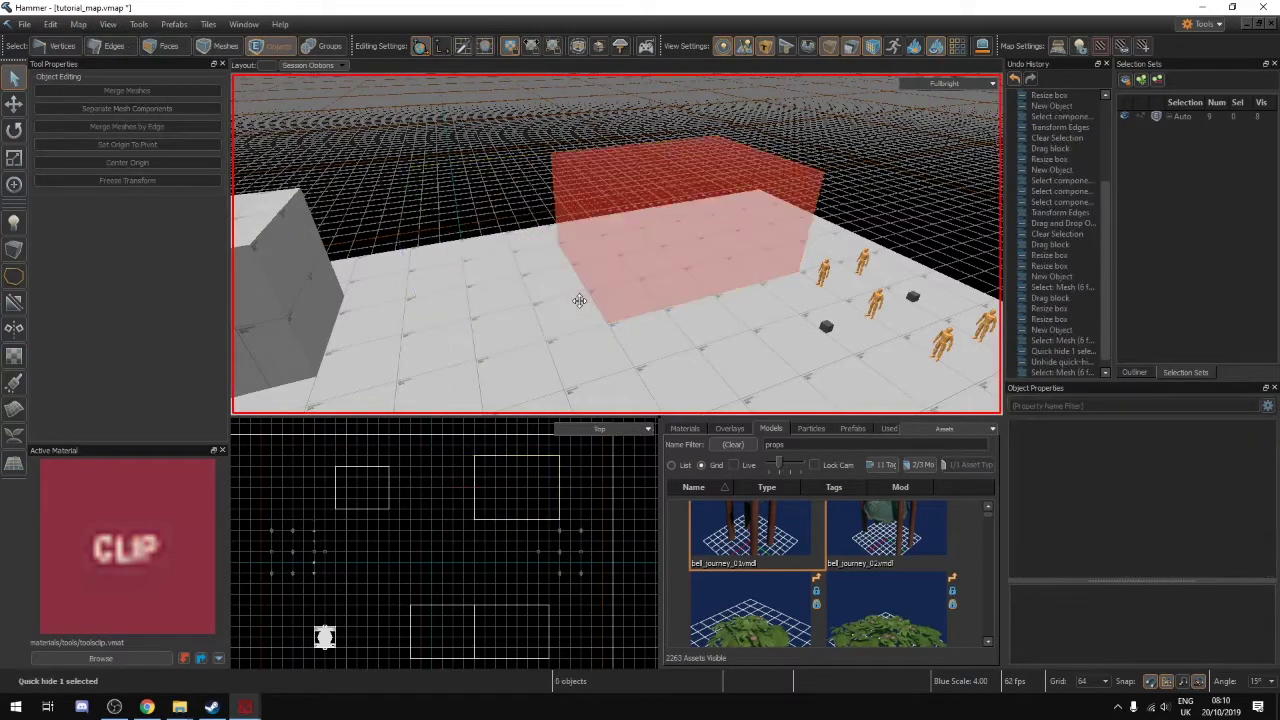
{"action": "right_click_drag", "start_coordinate": [580, 301], "coordinate": [536, 302]}
{"action": "left_click", "coordinate": [477, 271]}
{"action": "key", "text": "h"}
{"action": "left_click", "coordinate": [538, 300]}
{"action": "key", "text": "h"}
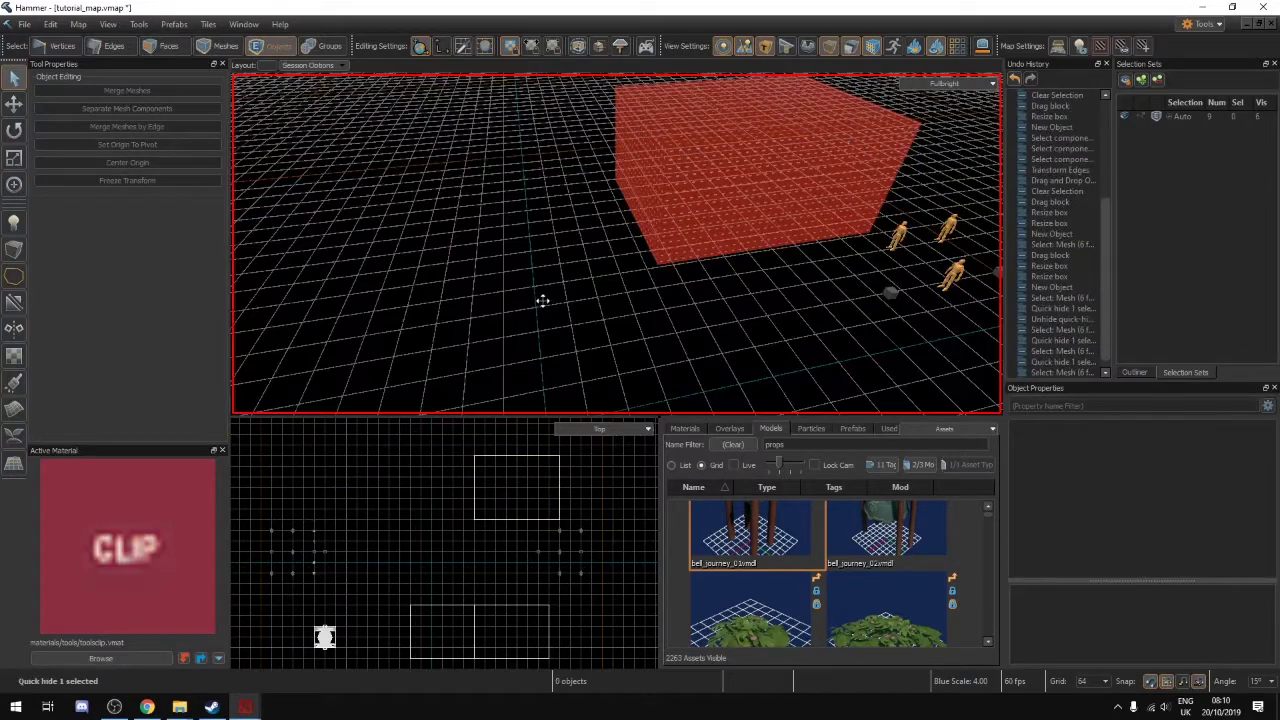
Unhide the quick-hidden objects, and quick-hide and unhide the white ramp once more
{"action": "key", "text": "u"}
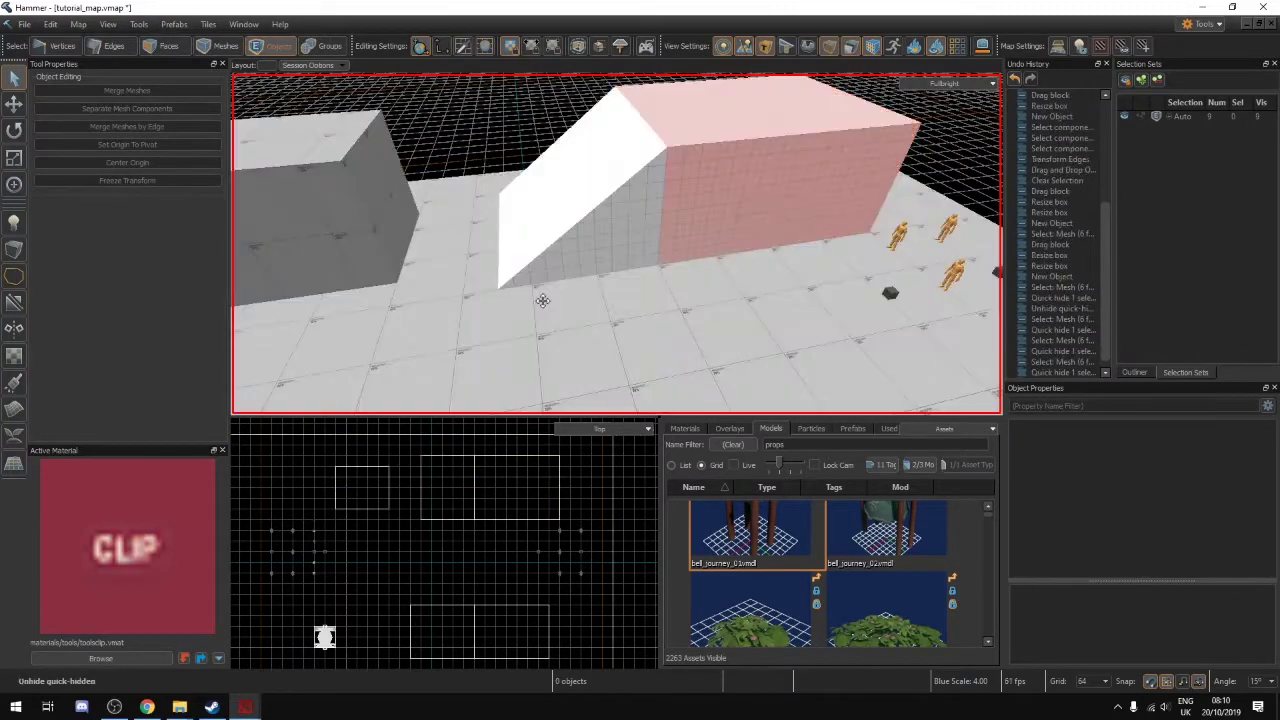
{"action": "left_click", "coordinate": [588, 222]}
{"action": "right_click_drag", "start_coordinate": [590, 210], "coordinate": [620, 243]}
{"action": "key", "text": "h"}
{"action": "key", "text": "u"}
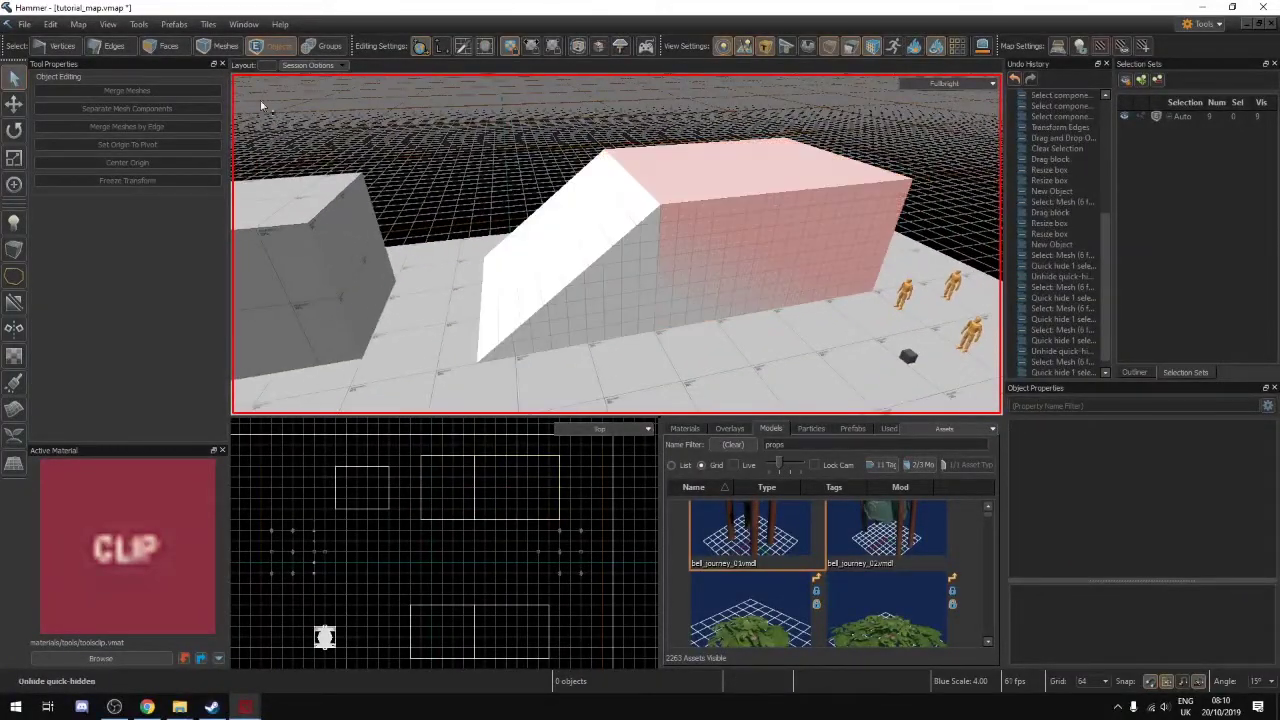
Select the white ramp's sloped face in face mode and try flipping it to reveal the clip block inside
{"action": "left_click", "coordinate": [158, 54]}
{"action": "left_click", "coordinate": [572, 223]}
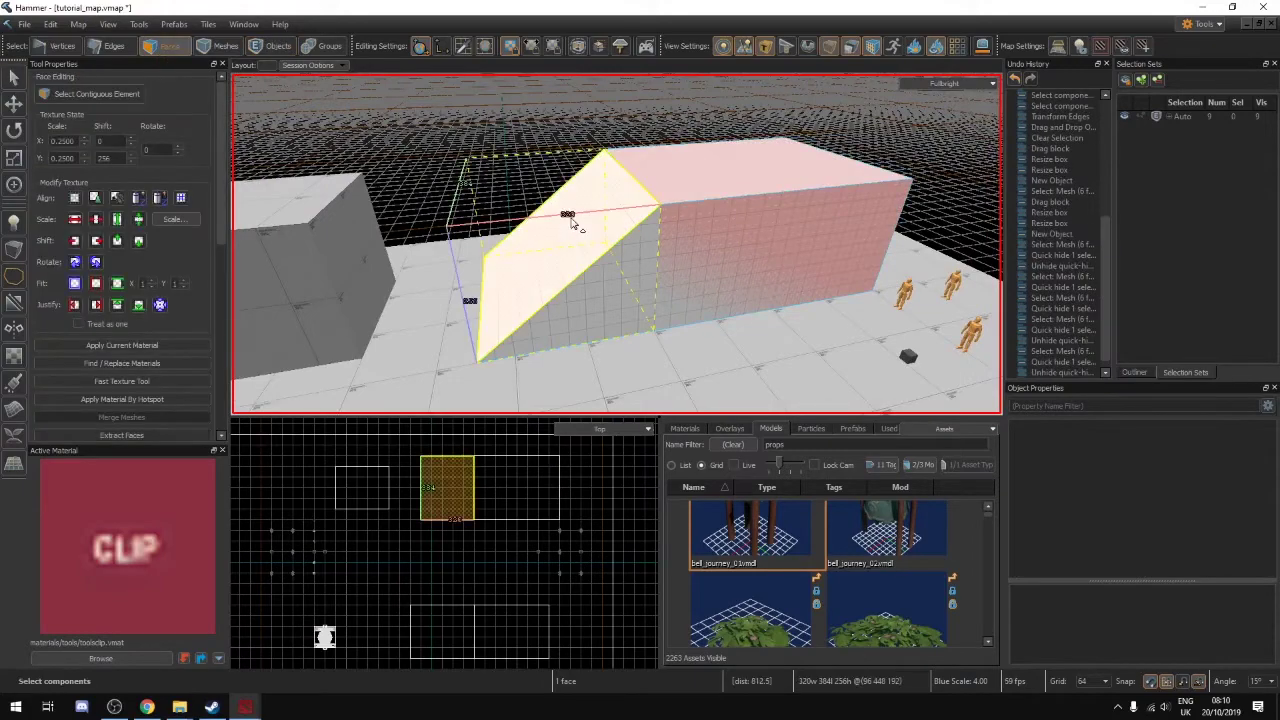
{"action": "key", "text": "f"}
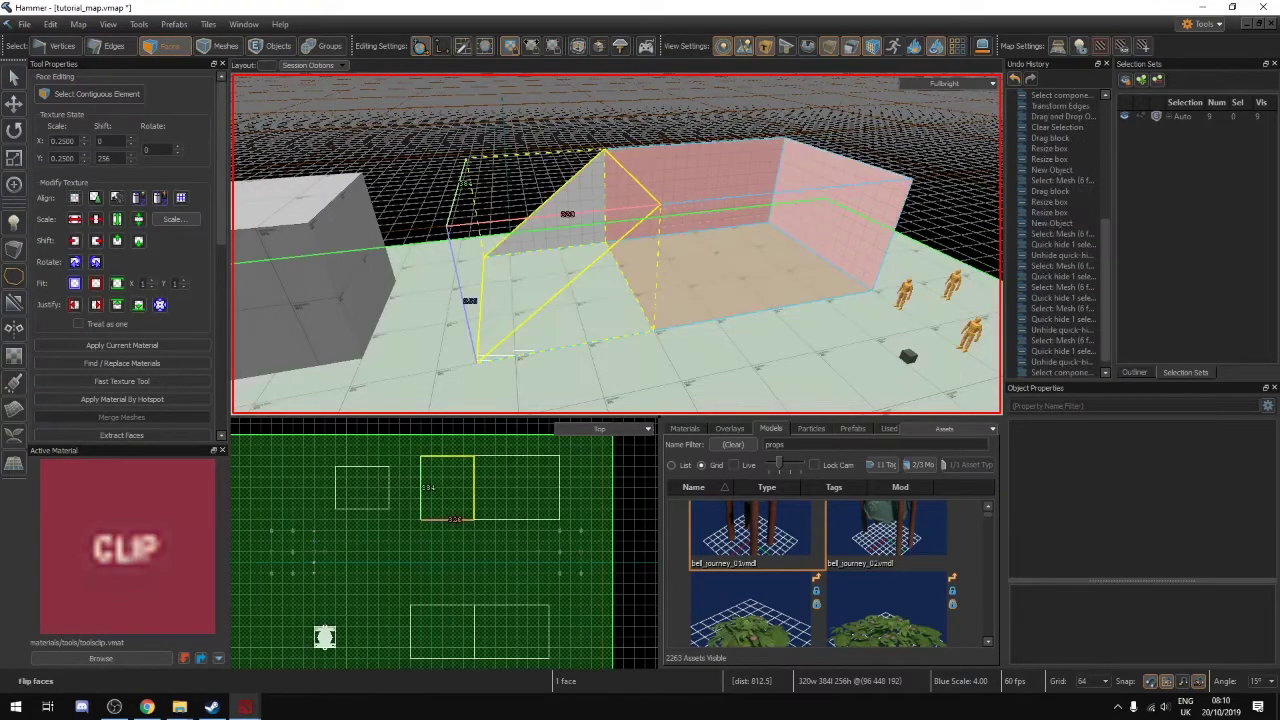
{"action": "right_click_drag", "start_coordinate": [572, 223], "coordinate": [617, 244]}
{"action": "right_click_drag", "start_coordinate": [688, 301], "coordinate": [616, 245]}
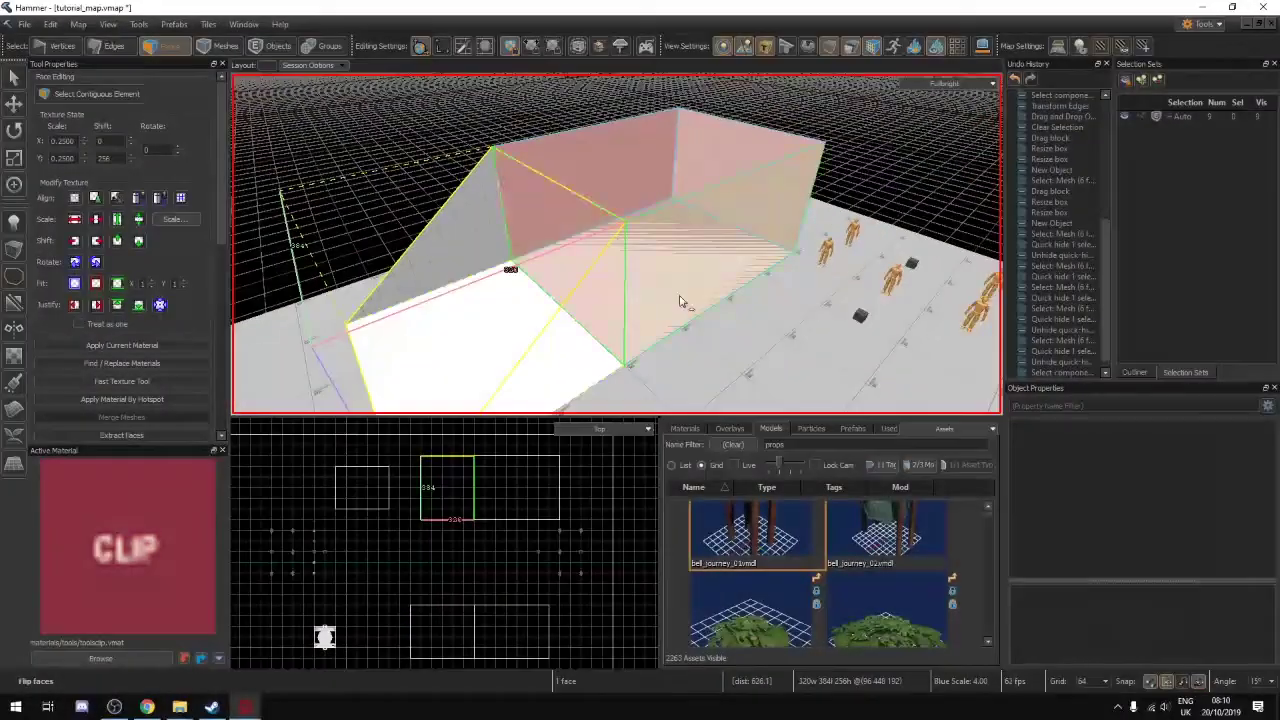
Undo the face flip on the white ramp
{"action": "key", "text": "u"}
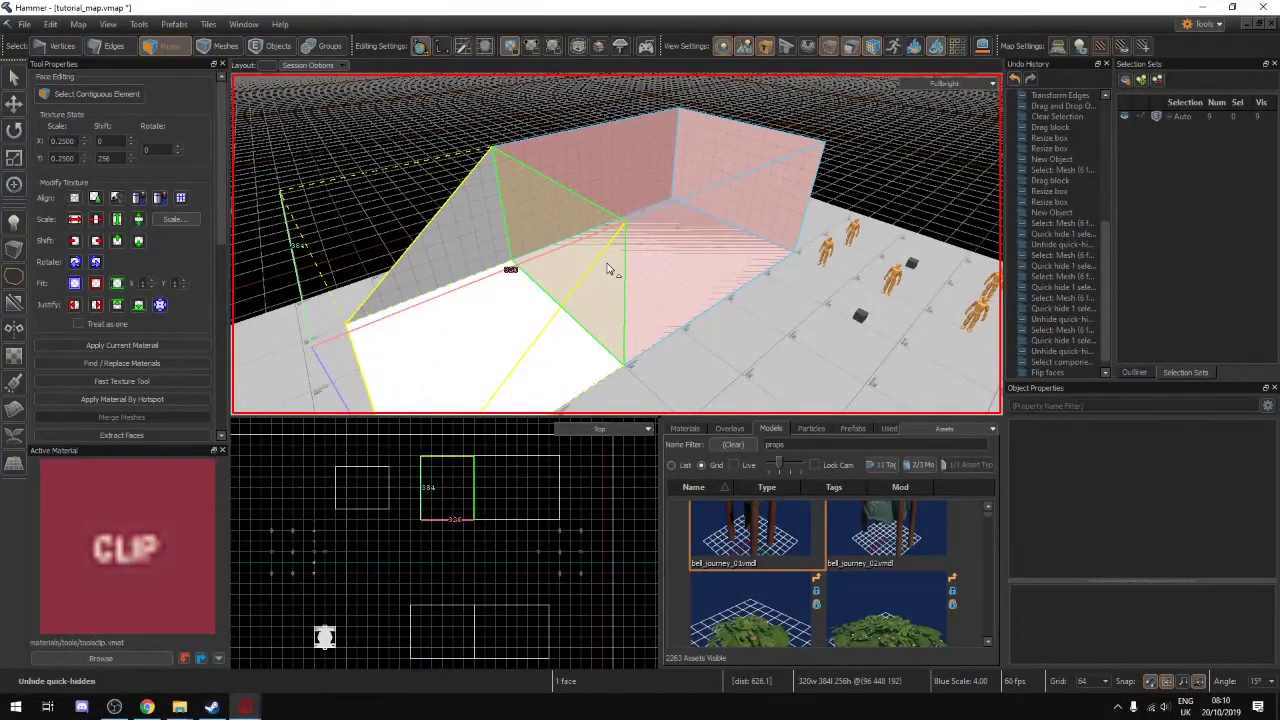
{"action": "key", "text": "u"}
{"action": "key", "text": "ctrl+z"}
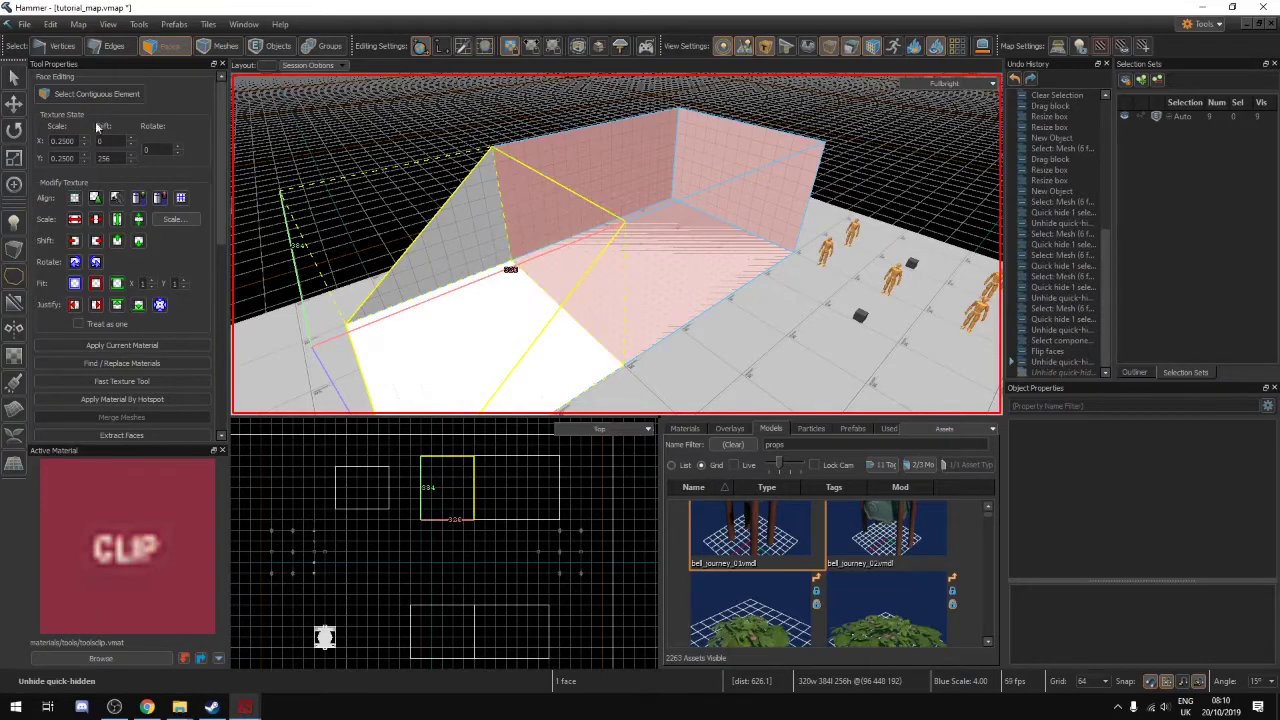
{"action": "left_click", "coordinate": [256, 47]}
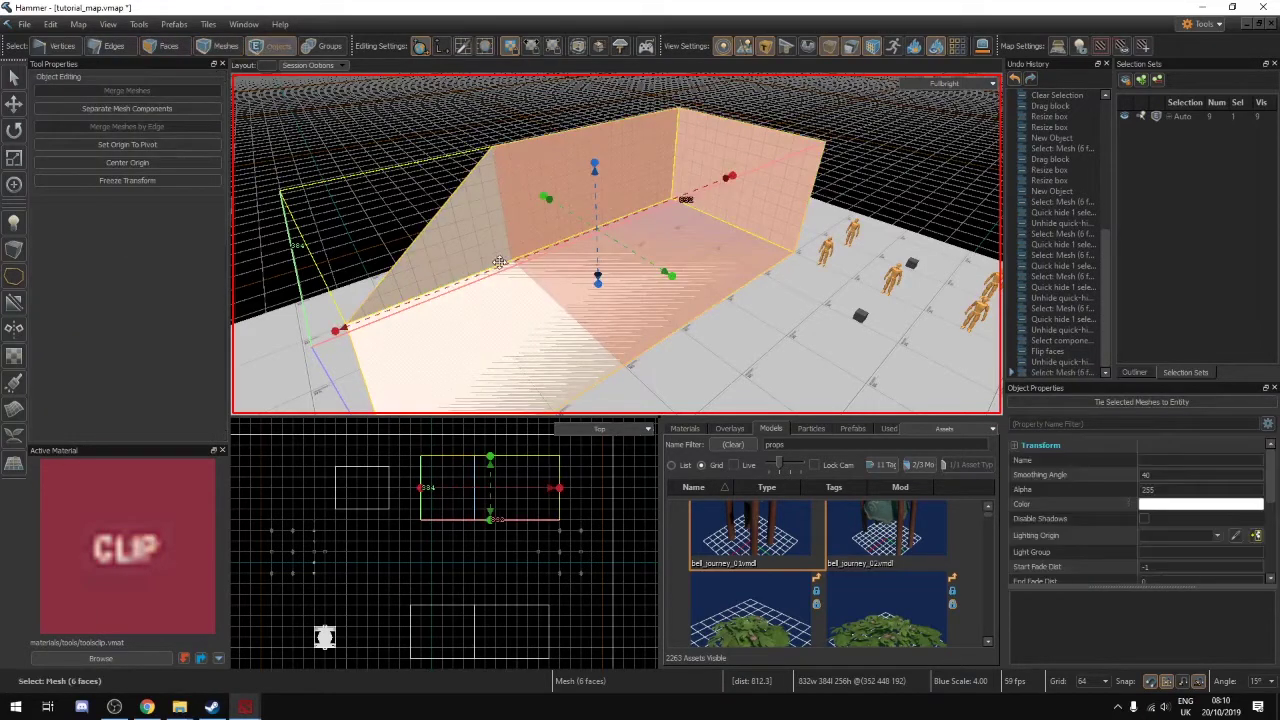
{"action": "key", "text": "ctrl+z"}
{"action": "key", "text": "ctrl+z"}
{"action": "key", "text": "u"}
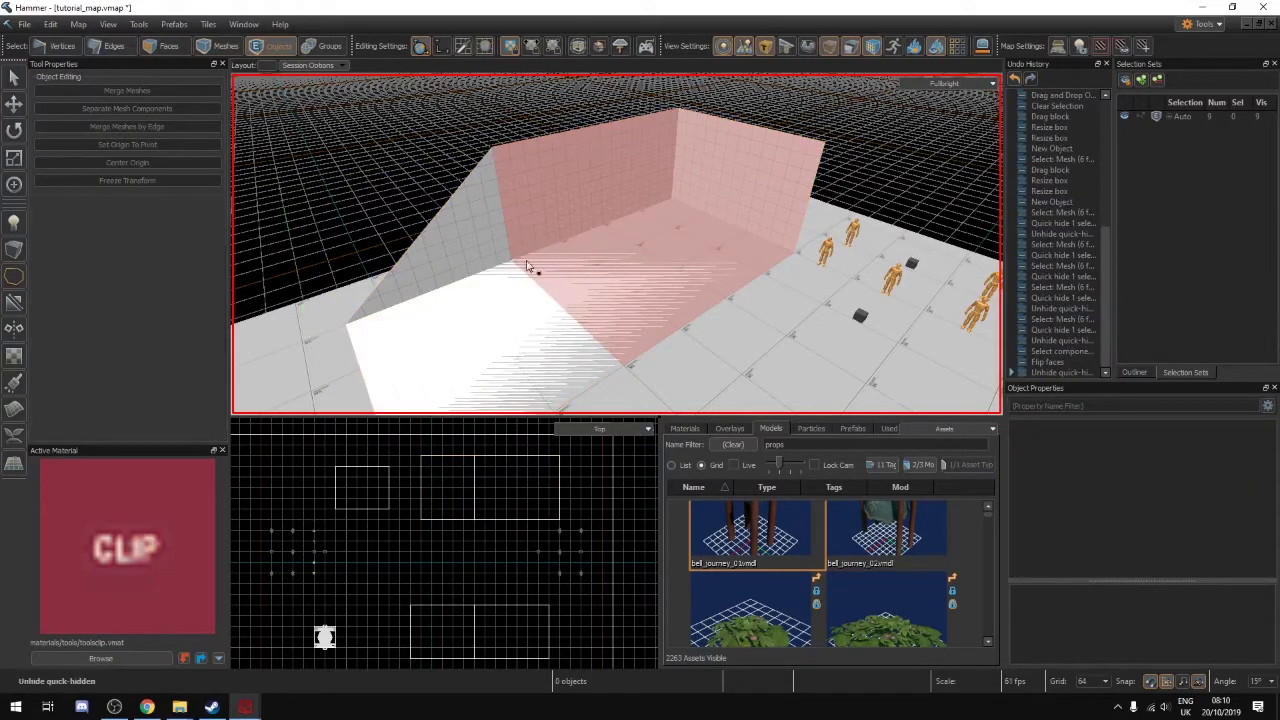
{"action": "key", "text": "u"}
{"action": "key", "text": "u"}
{"action": "left_click", "coordinate": [409, 205]}
{"action": "key", "text": "z"}
{"action": "key", "text": "z"}
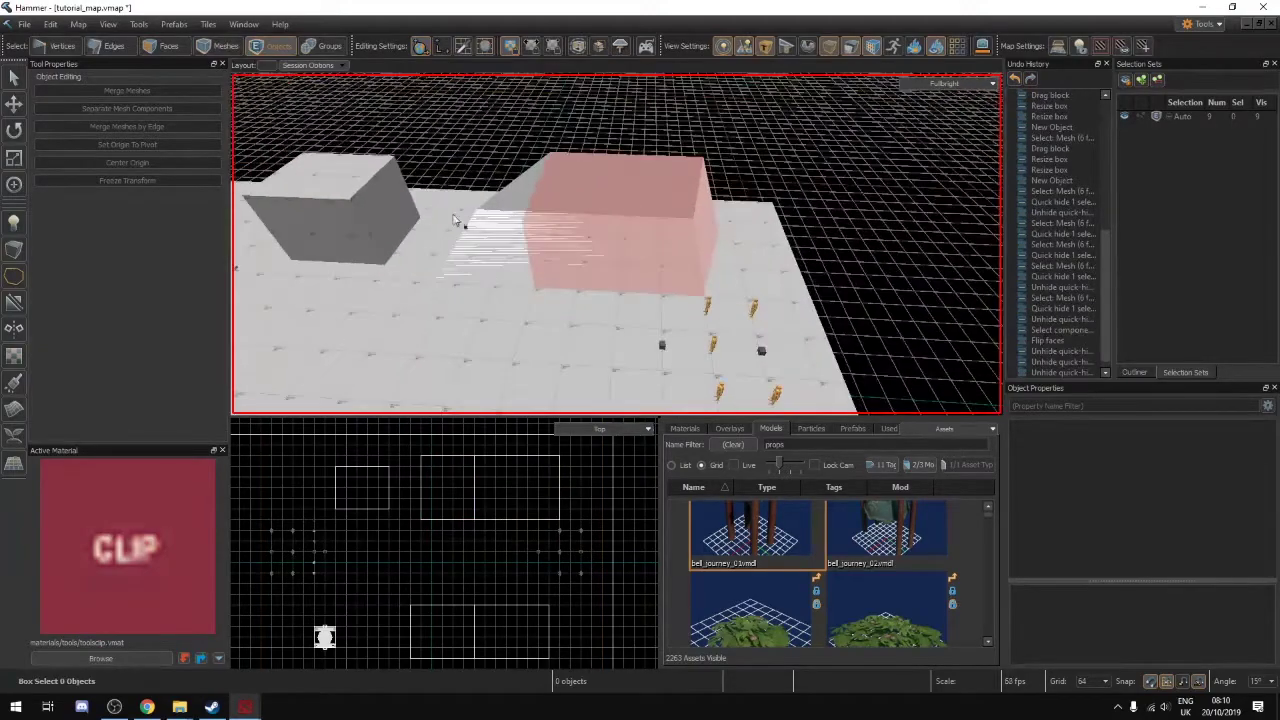
{"action": "left_click", "coordinate": [518, 247]}
{"action": "key", "text": "z"}
{"action": "key", "text": "z"}
{"action": "left_click", "coordinate": [581, 236]}
{"action": "key", "text": "ctrl+z"}
{"action": "key", "text": "ctrl+z"}
{"action": "key", "text": "ctrl+z"}
{"action": "key", "text": "ctrl+z"}
{"action": "key", "text": "ctrl+z"}
{"action": "key", "text": "ctrl+z"}
{"action": "key", "text": "ctrl+z"}
{"action": "key", "text": "ctrl+z"}
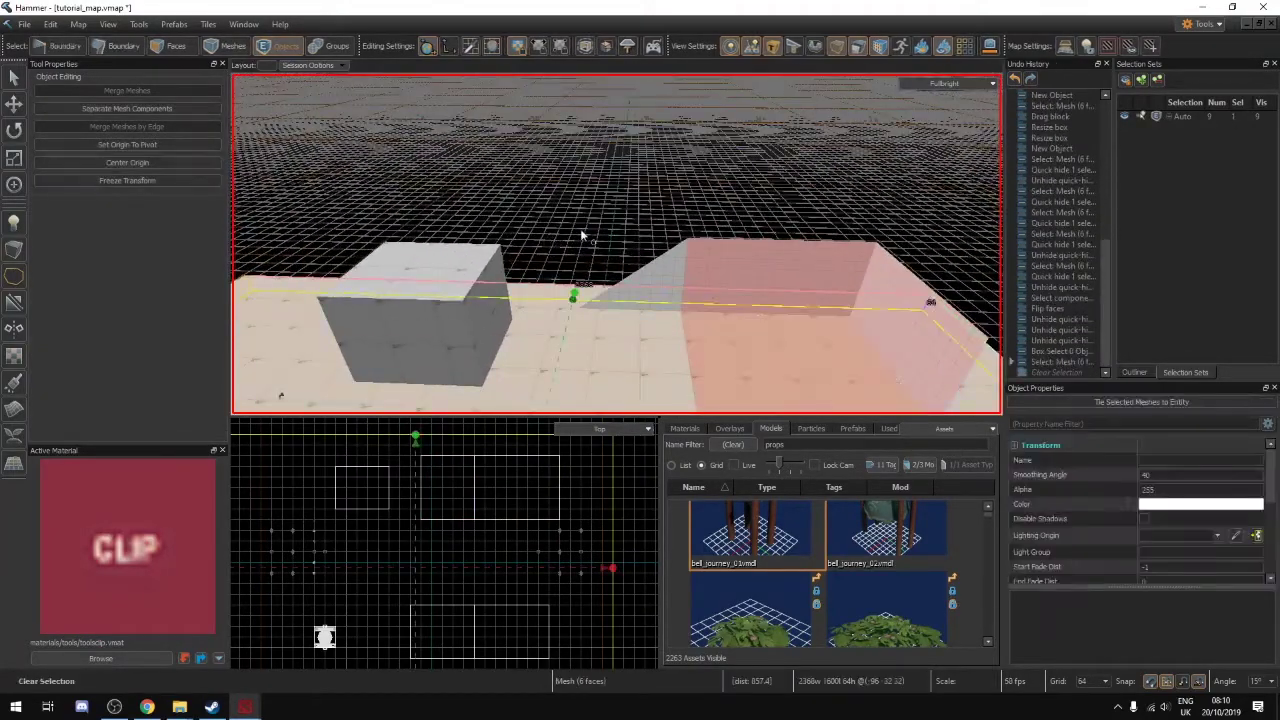
Quick-hide the white ramp mesh and select the clip block inside it
{"action": "right_click_drag", "start_coordinate": [581, 236], "coordinate": [579, 235]}
{"action": "key", "text": "w"}
{"action": "left_click", "coordinate": [618, 188]}
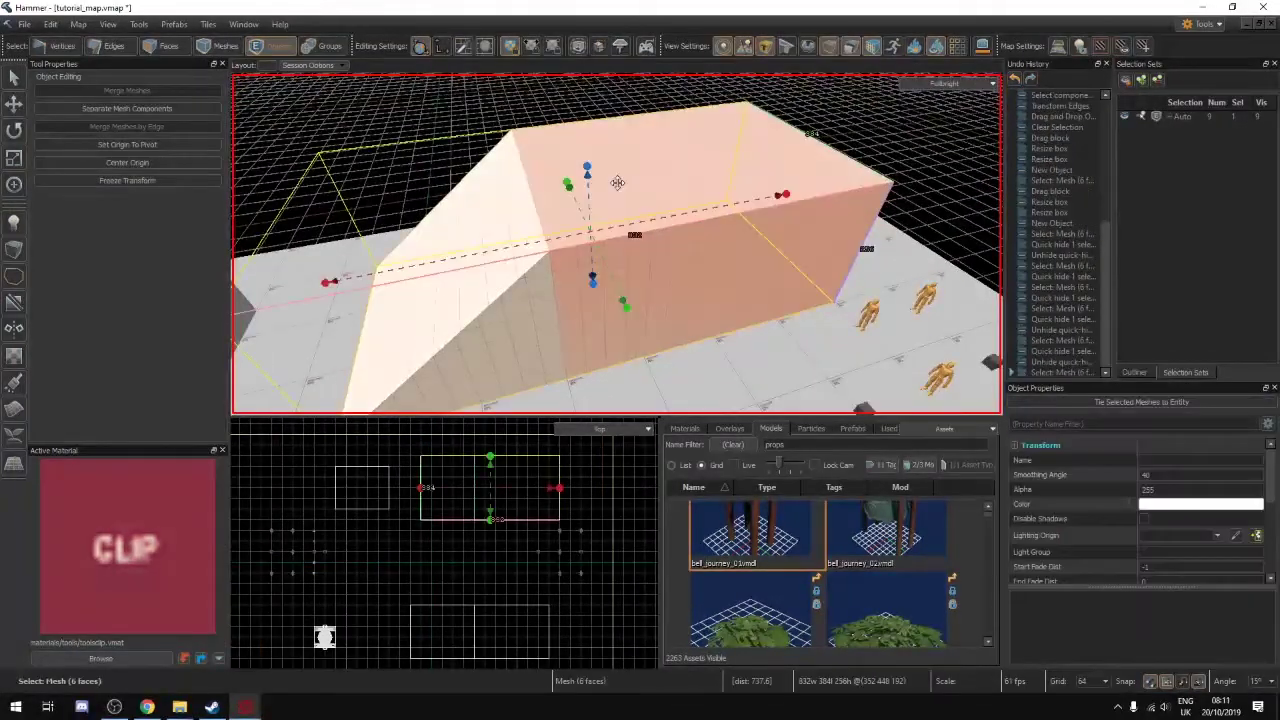
{"action": "right_click_drag", "start_coordinate": [617, 184], "coordinate": [491, 170]}
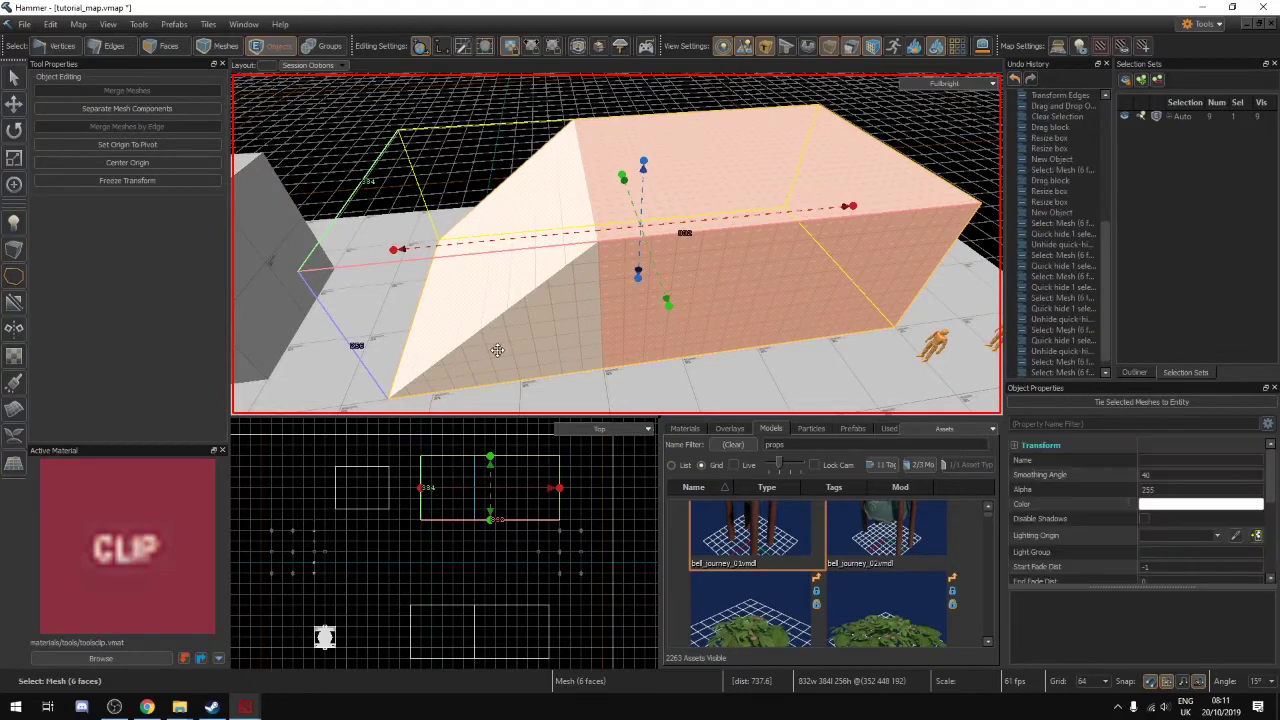
{"action": "key", "text": "h"}
{"action": "left_click", "coordinate": [640, 281]}
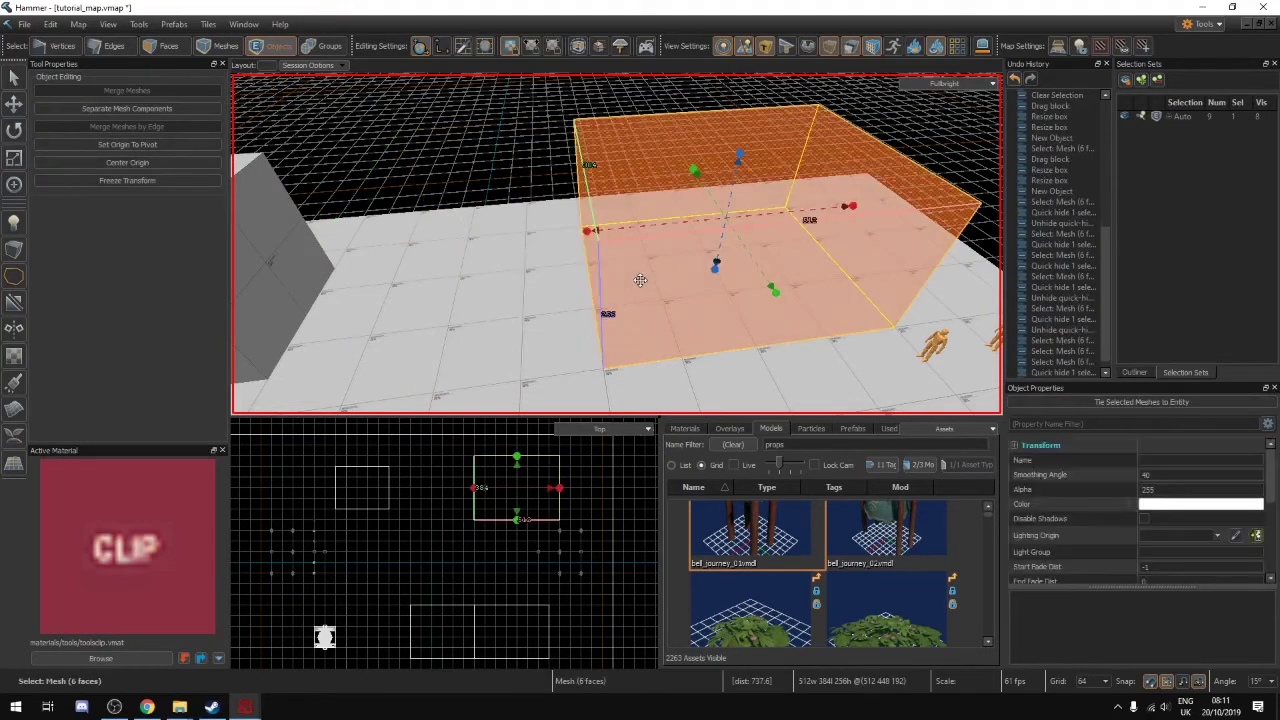
Unhide the white ramp and move the clip block's lower edge on the slope side 320 units to the foot of the ramp
{"action": "left_click", "coordinate": [117, 46]}
{"action": "left_click", "coordinate": [593, 290]}
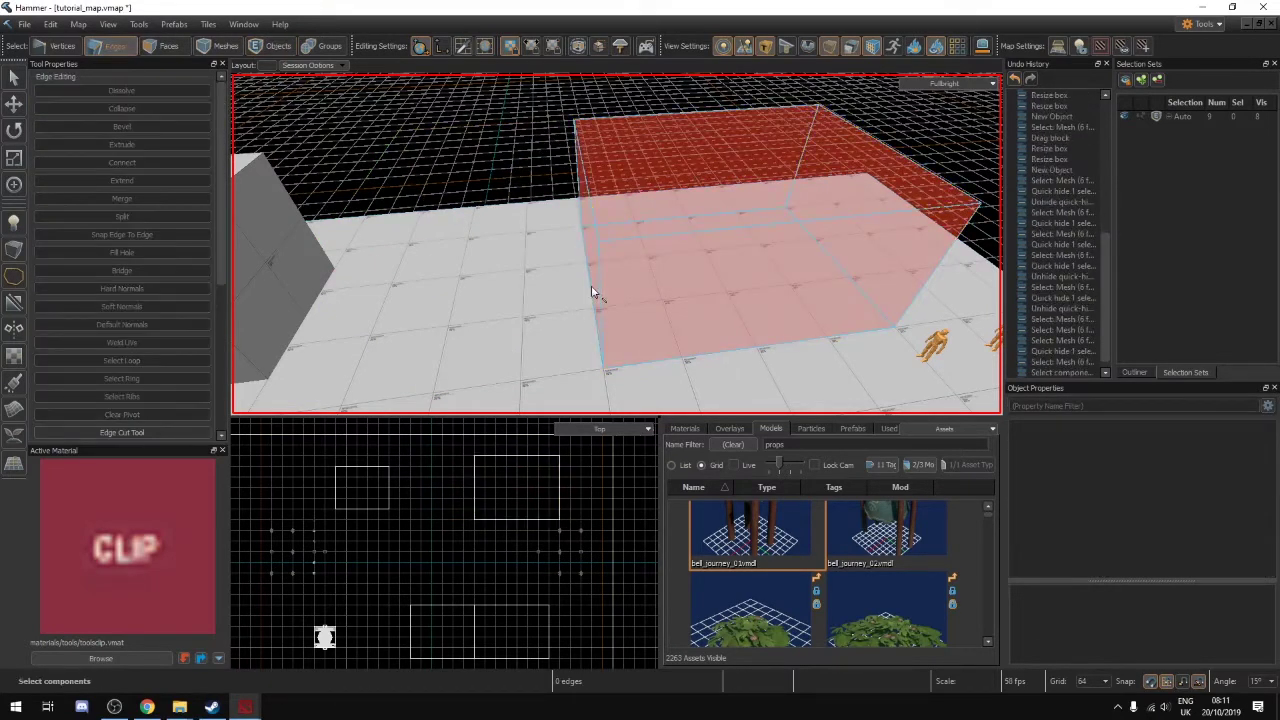
{"action": "left_click", "coordinate": [590, 292]}
{"action": "mouse_move", "coordinate": [678, 319]}
{"action": "right_mouse_down"}
{"action": "mouse_move", "coordinate": [655, 308]}
{"action": "mouse_move", "coordinate": [678, 319]}
{"action": "right_mouse_up"}
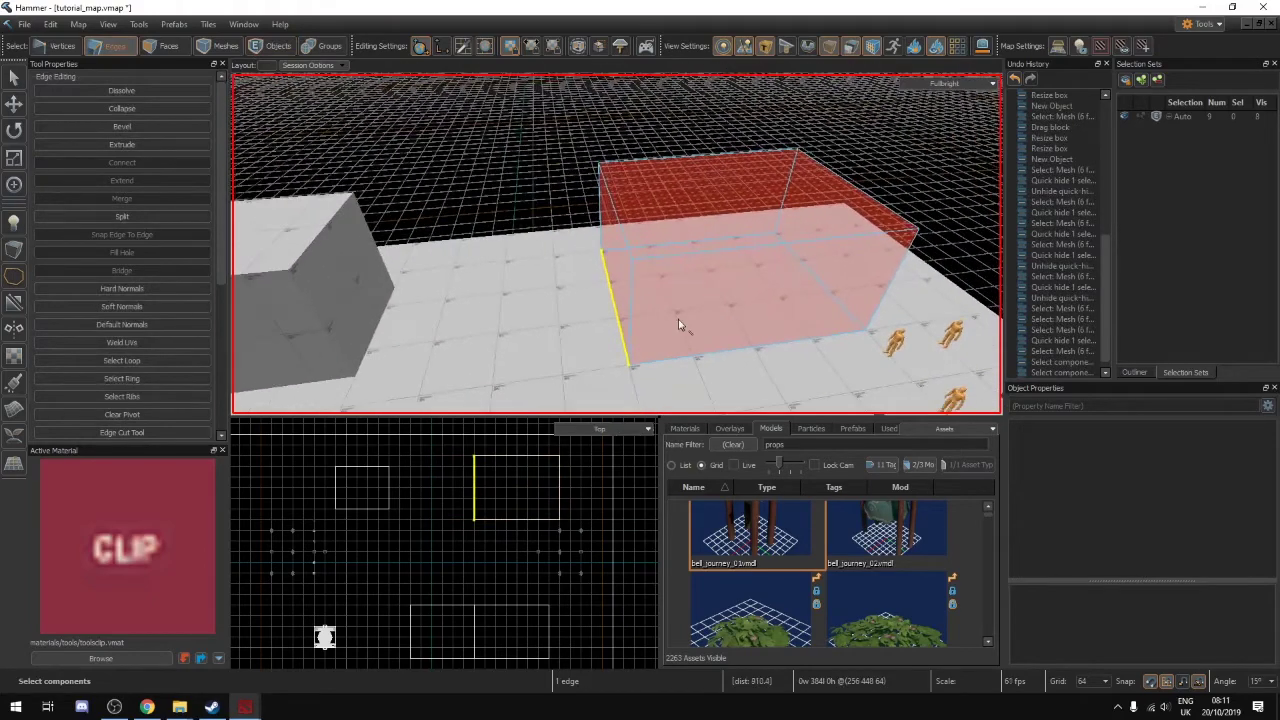
{"action": "key", "text": "u"}
{"action": "key", "text": "t"}
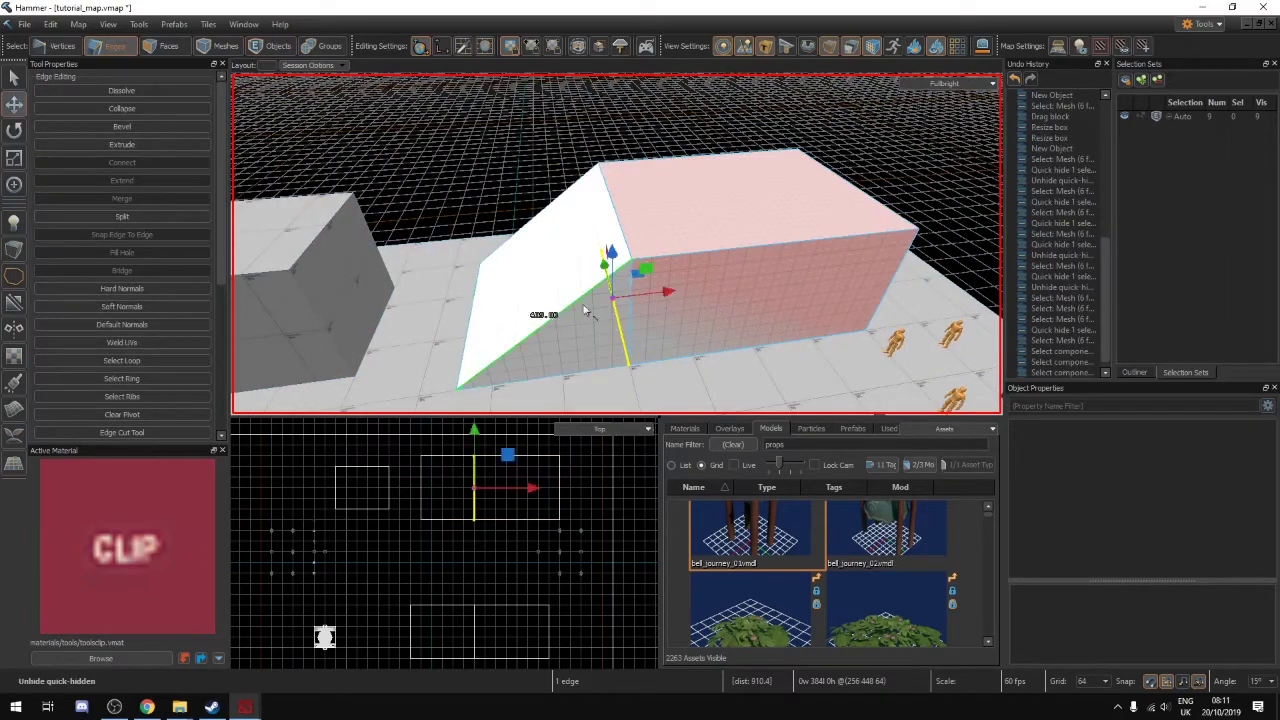
{"action": "left_click_drag", "start_coordinate": [666, 298], "coordinate": [474, 314]}
Examine the reshaped clip block's sloped end where it overlaps the white ramp
{"action": "right_click_drag", "start_coordinate": [474, 314], "coordinate": [617, 244]}
{"action": "key", "text": "s"}
{"action": "key", "text": "w"}
{"action": "key", "text": "a"}
{"action": "key", "text": "s"}
{"action": "key", "text": "w"}
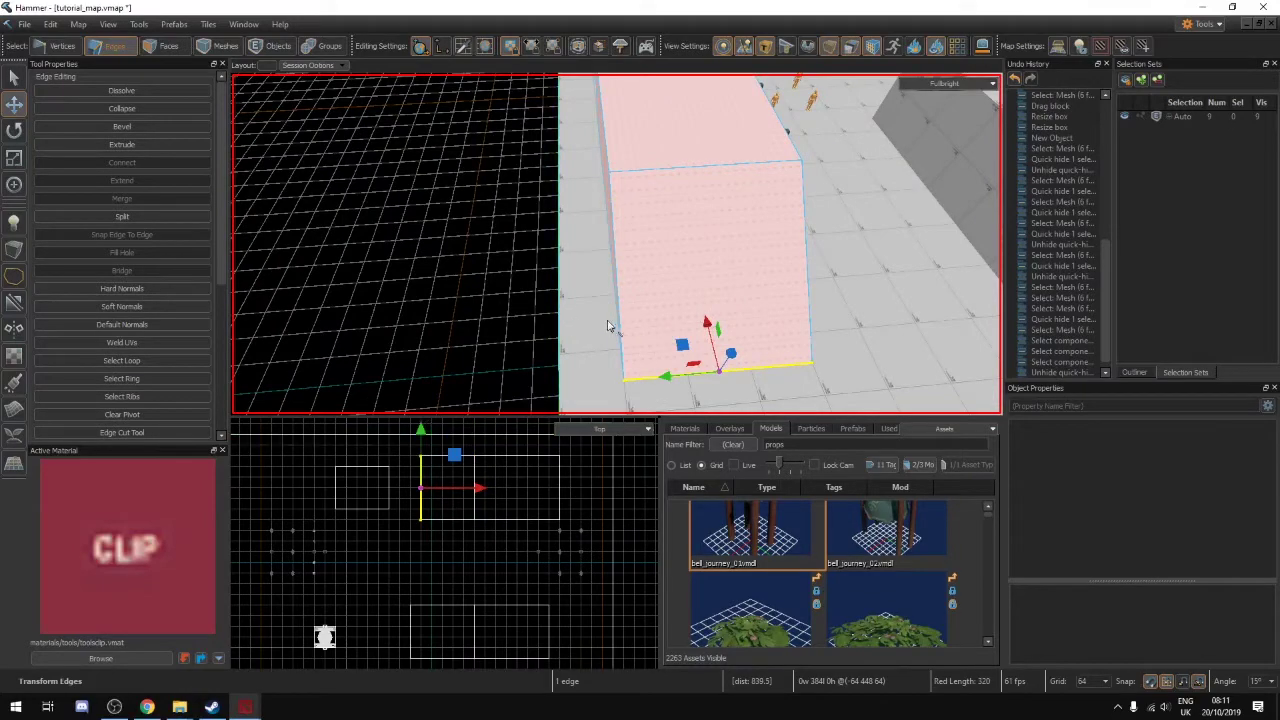
{"action": "key", "text": "s"}
{"action": "right_click_drag", "start_coordinate": [597, 328], "coordinate": [597, 328]}
{"action": "key", "text": "w"}
{"action": "key", "text": "s"}
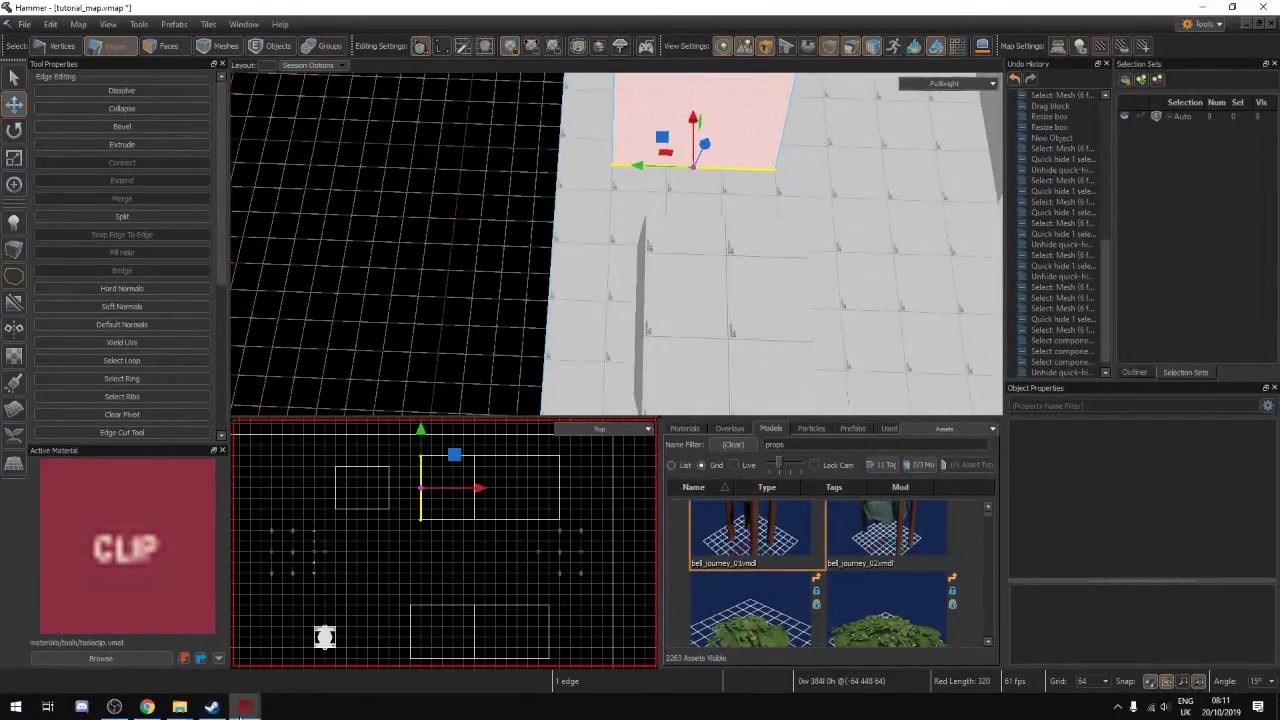
Switch to the running Dota 2 test game, select Wraith King and walk him along the map's far edge to the white ramp
{"action": "left_click", "coordinate": [245, 707]}
{"action": "left_click", "coordinate": [153, 633]}
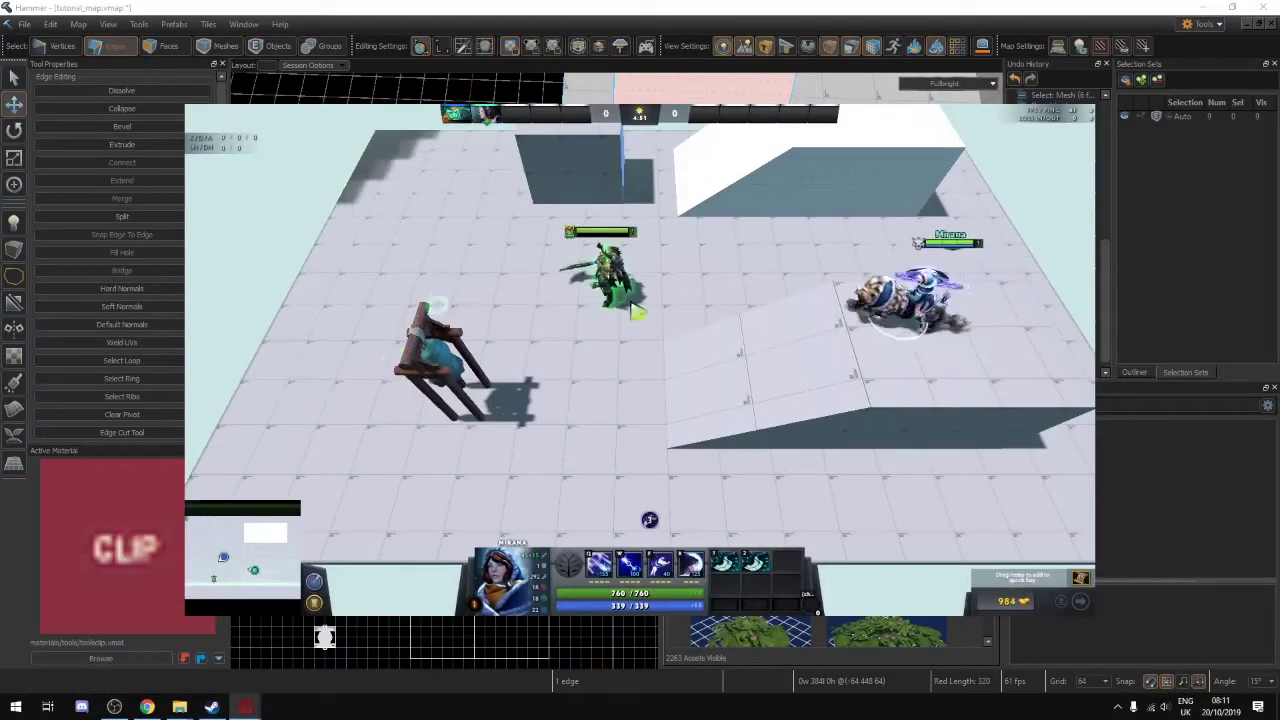
{"action": "left_click", "coordinate": [629, 302]}
{"action": "right_click", "coordinate": [440, 450]}
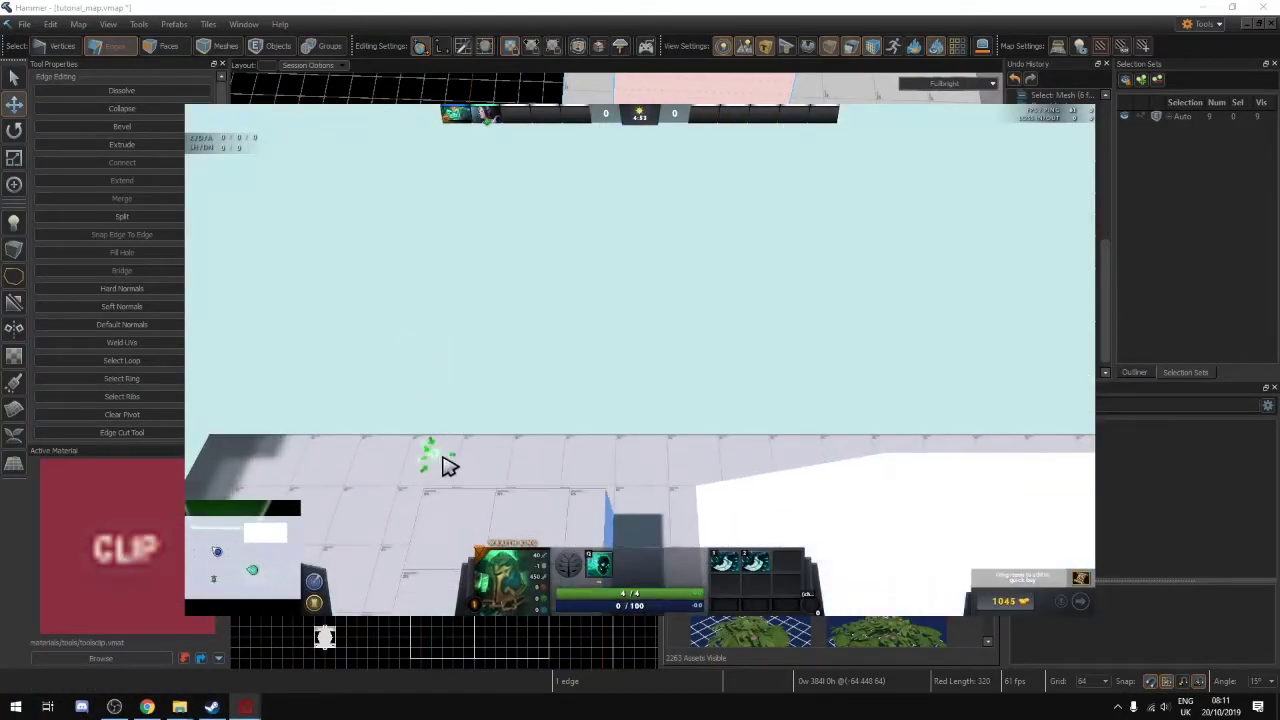
{"action": "right_click", "coordinate": [478, 450]}
{"action": "right_click", "coordinate": [464, 451]}
{"action": "right_click", "coordinate": [638, 468]}
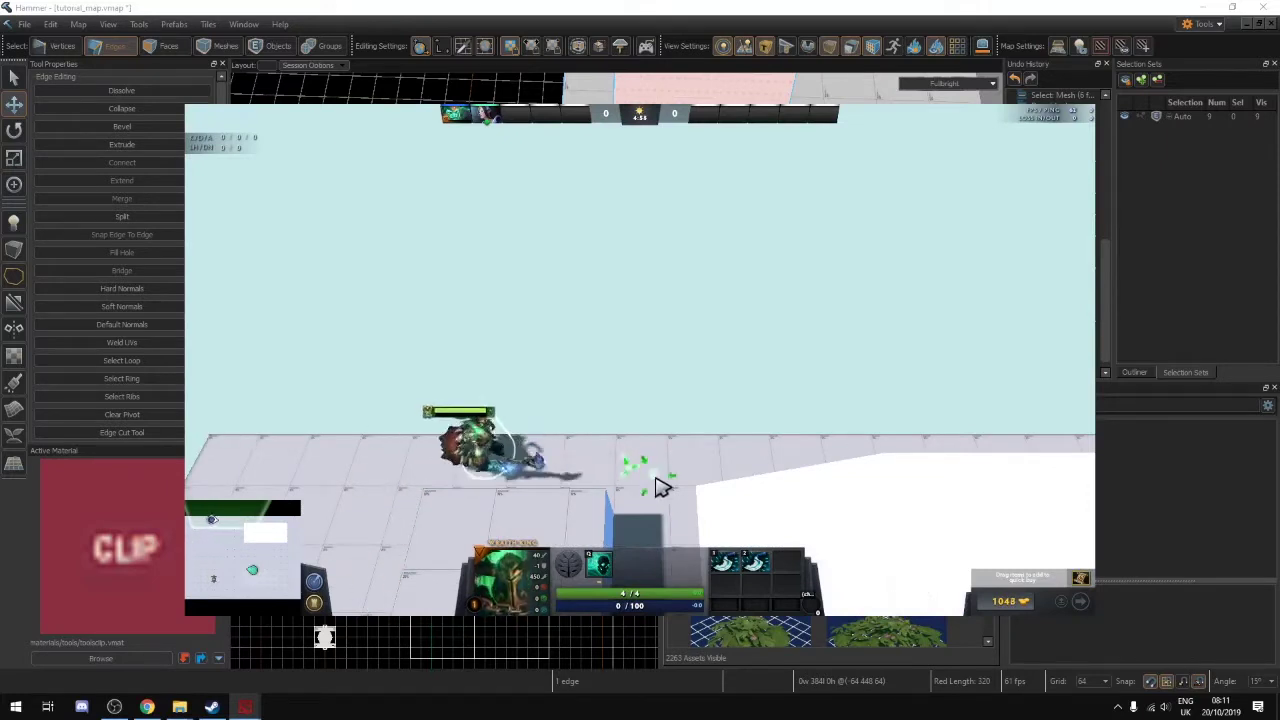
{"action": "right_click", "coordinate": [671, 480]}
{"action": "right_click", "coordinate": [702, 469]}
{"action": "right_click", "coordinate": [724, 458]}
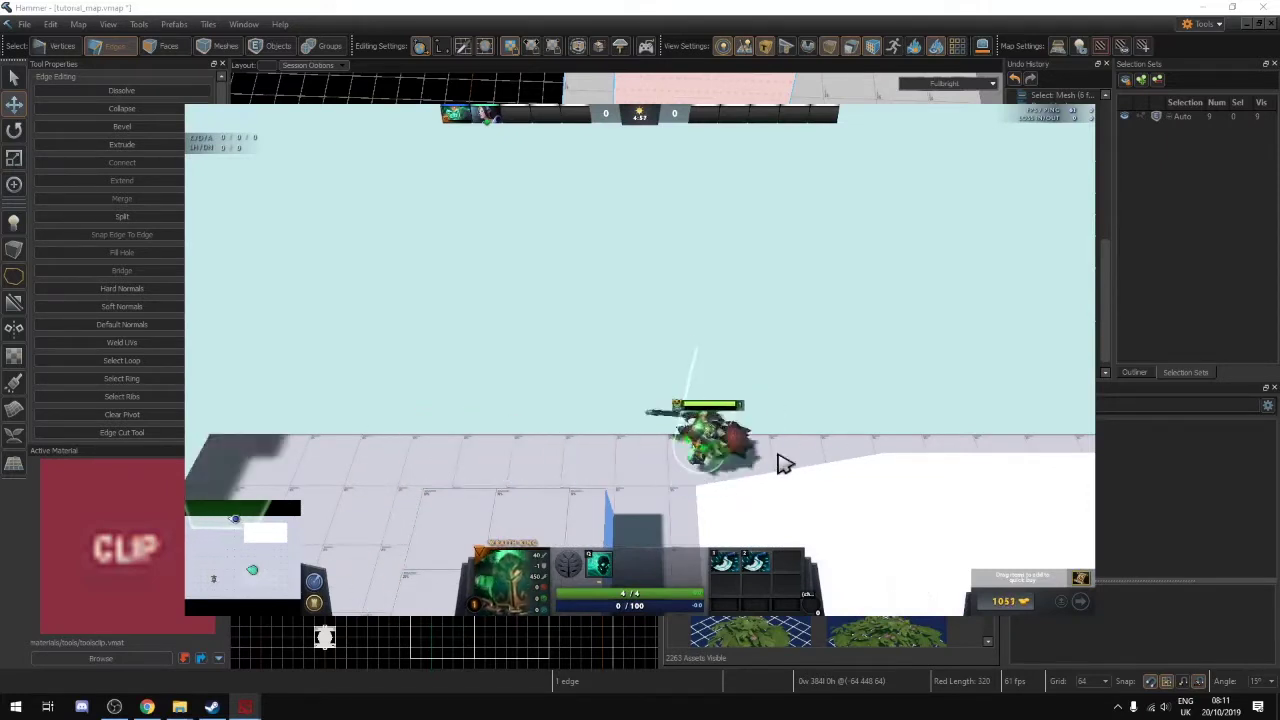
Walk Wraith King behind the white ramp and around to its front side, and return to Hammer
{"action": "right_click", "coordinate": [906, 452]}
{"action": "right_click", "coordinate": [727, 469]}
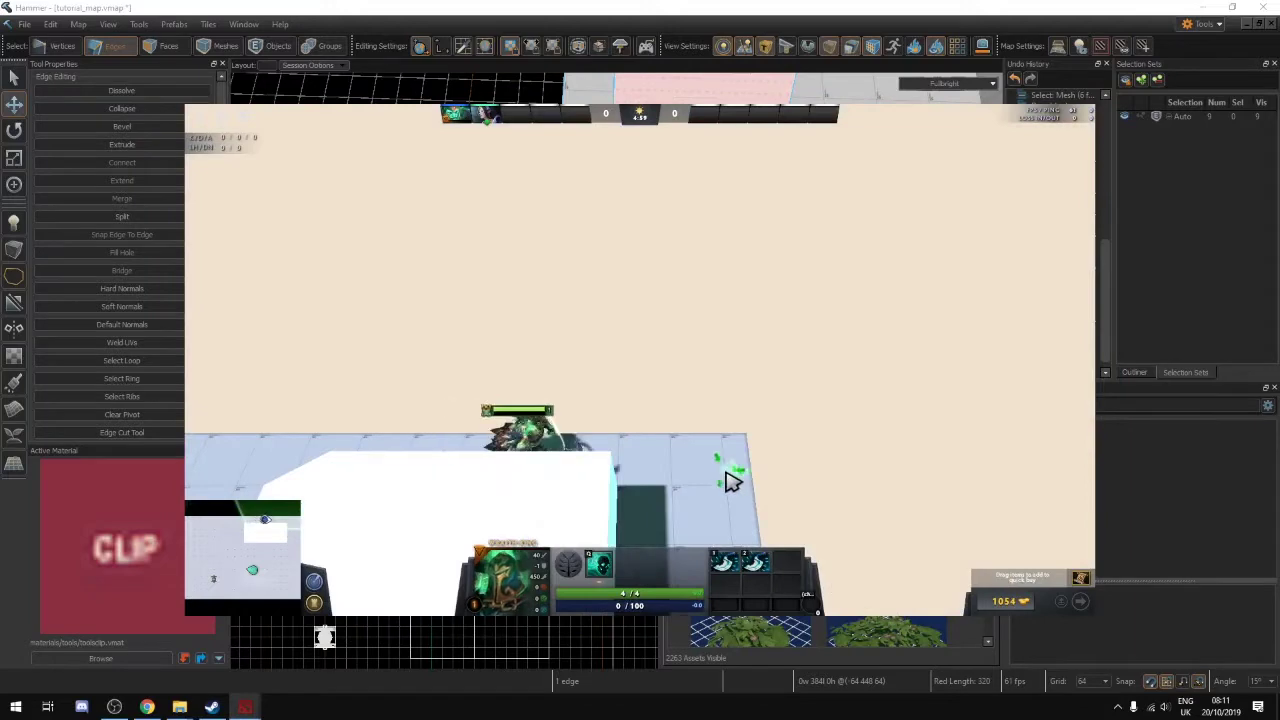
{"action": "right_click", "coordinate": [670, 426]}
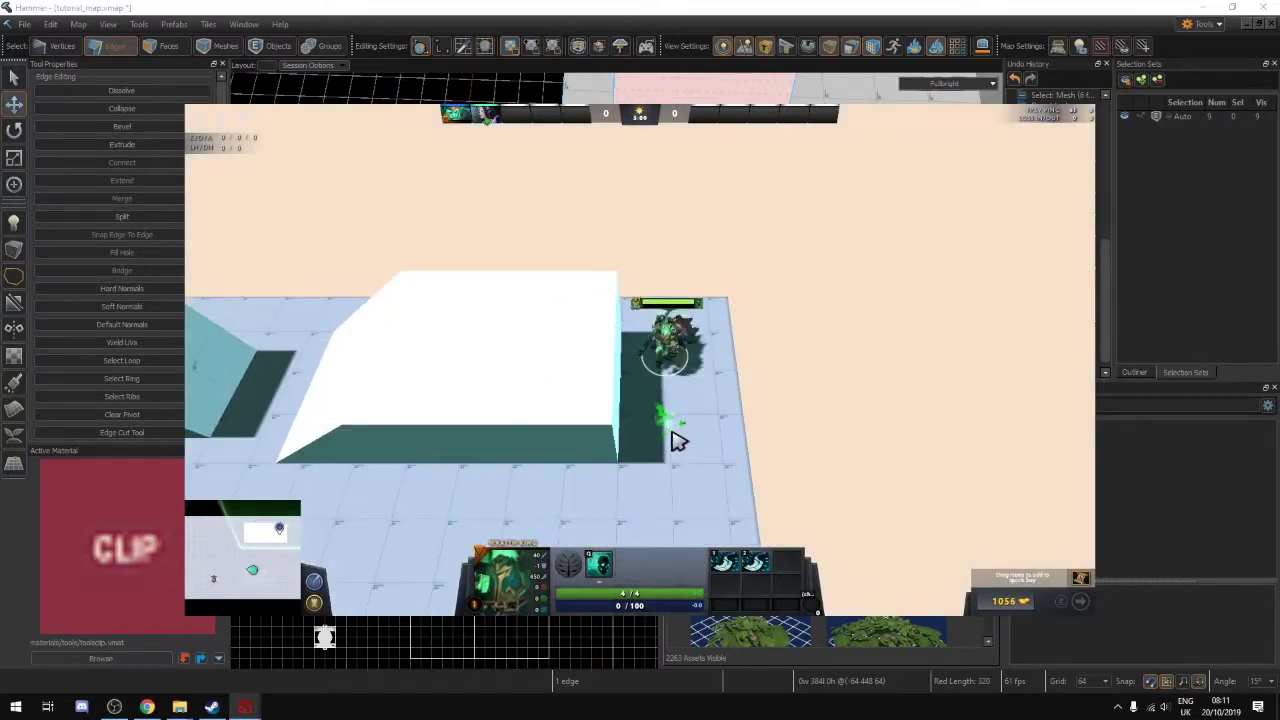
{"action": "right_click", "coordinate": [555, 515]}
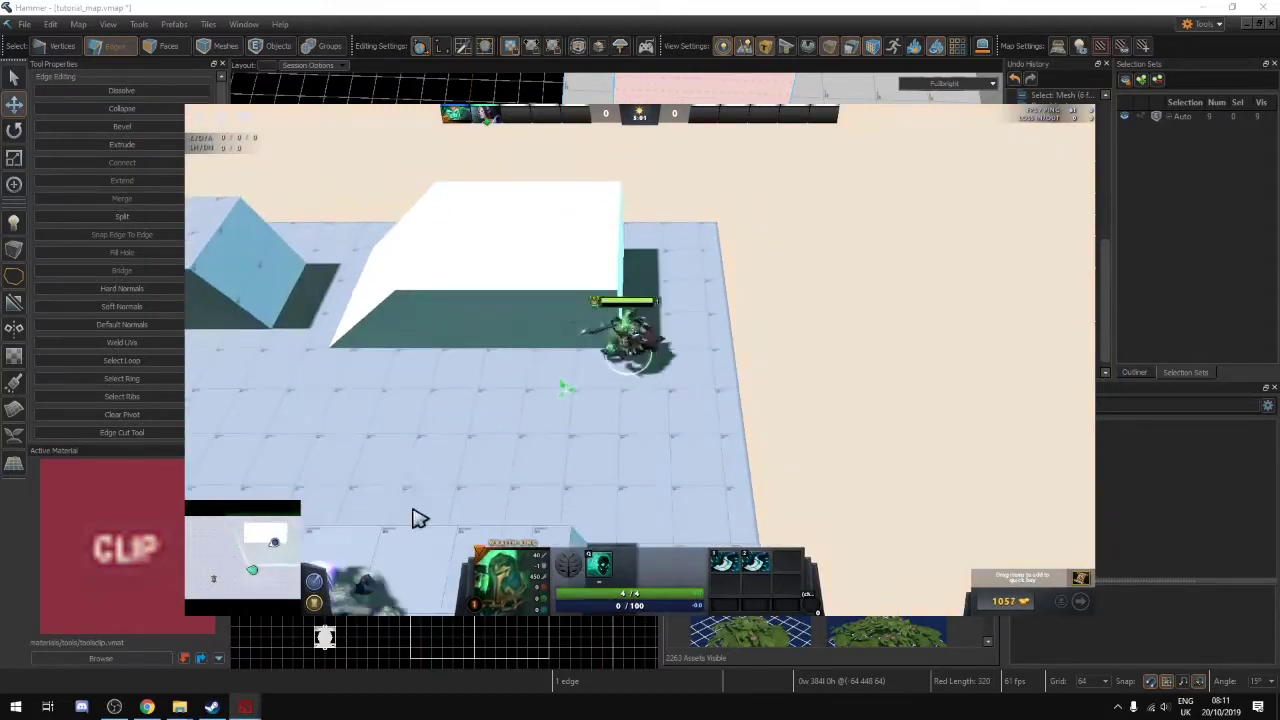
{"action": "right_click", "coordinate": [437, 437]}
{"action": "right_click", "coordinate": [393, 433]}
{"action": "right_click", "coordinate": [322, 427]}
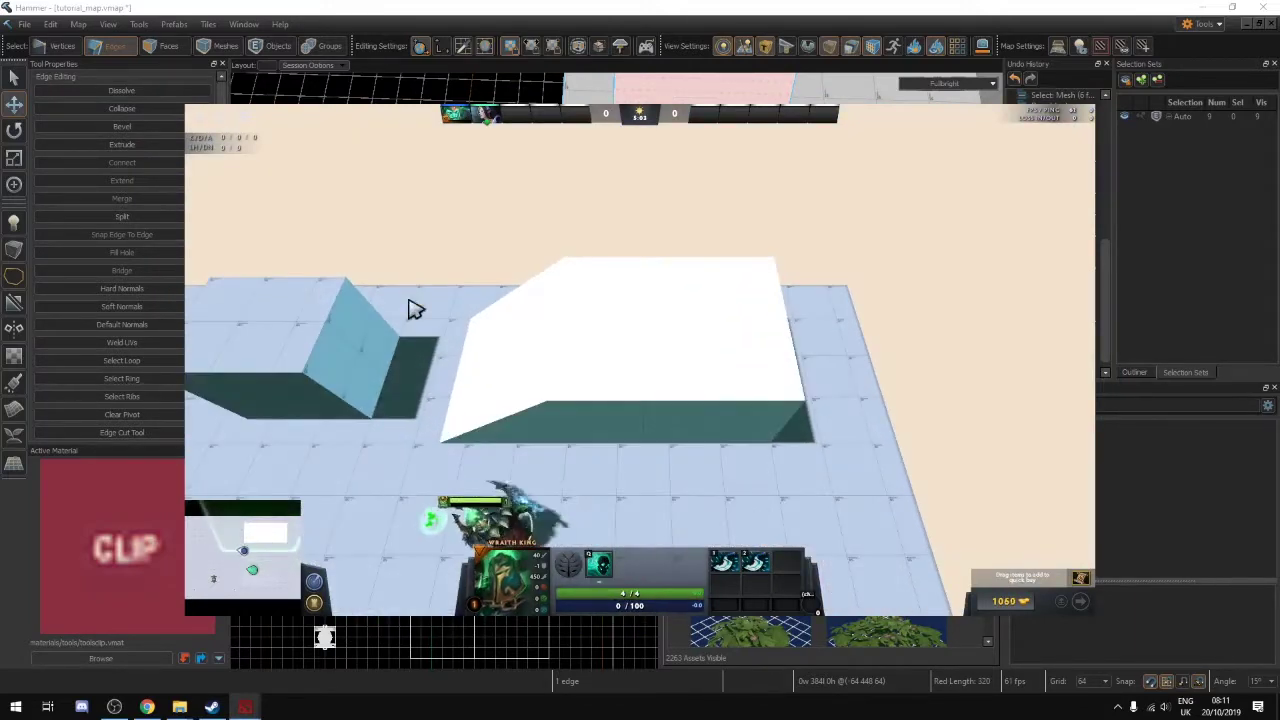
{"action": "right_click", "coordinate": [482, 470]}
{"action": "key", "text": "alt+Tab"}
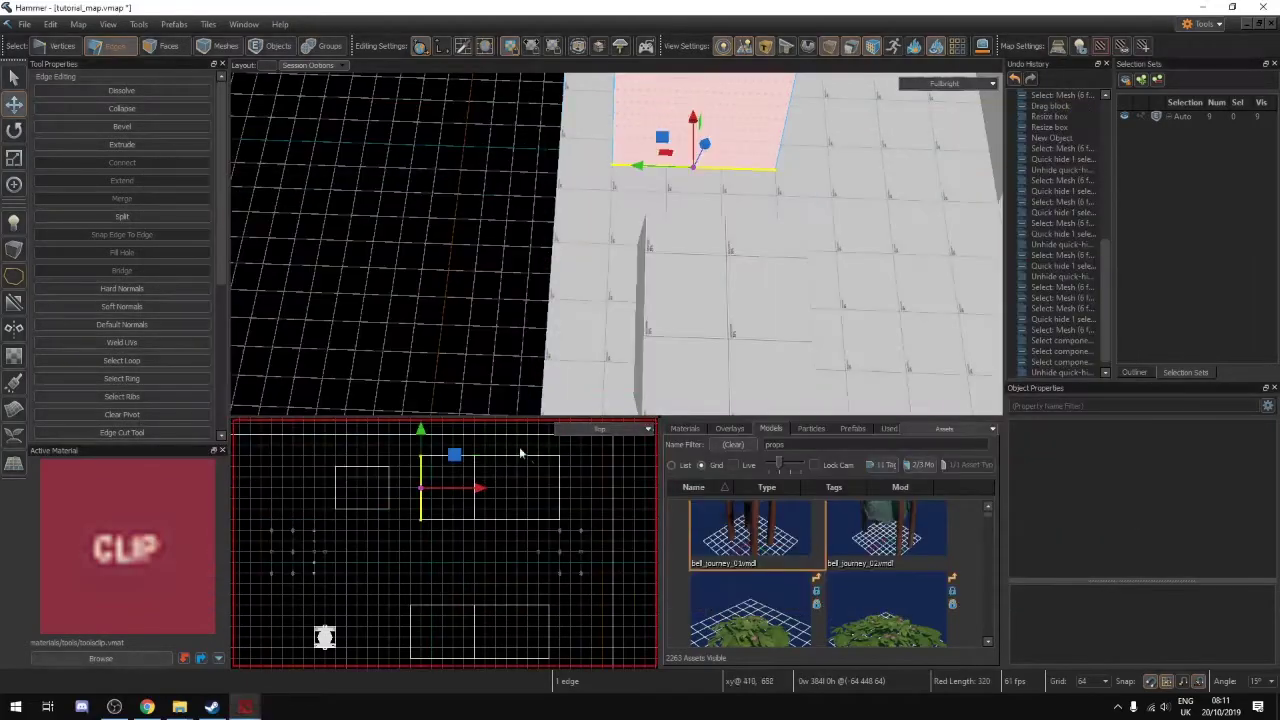
Activate the Selection tool and clear the edge selection on the clip block
{"action": "right_click_drag", "start_coordinate": [838, 296], "coordinate": [617, 244]}
{"action": "key", "text": "w"}
{"action": "key", "text": "s"}
{"action": "key", "text": "s"}
{"action": "key", "text": "w"}
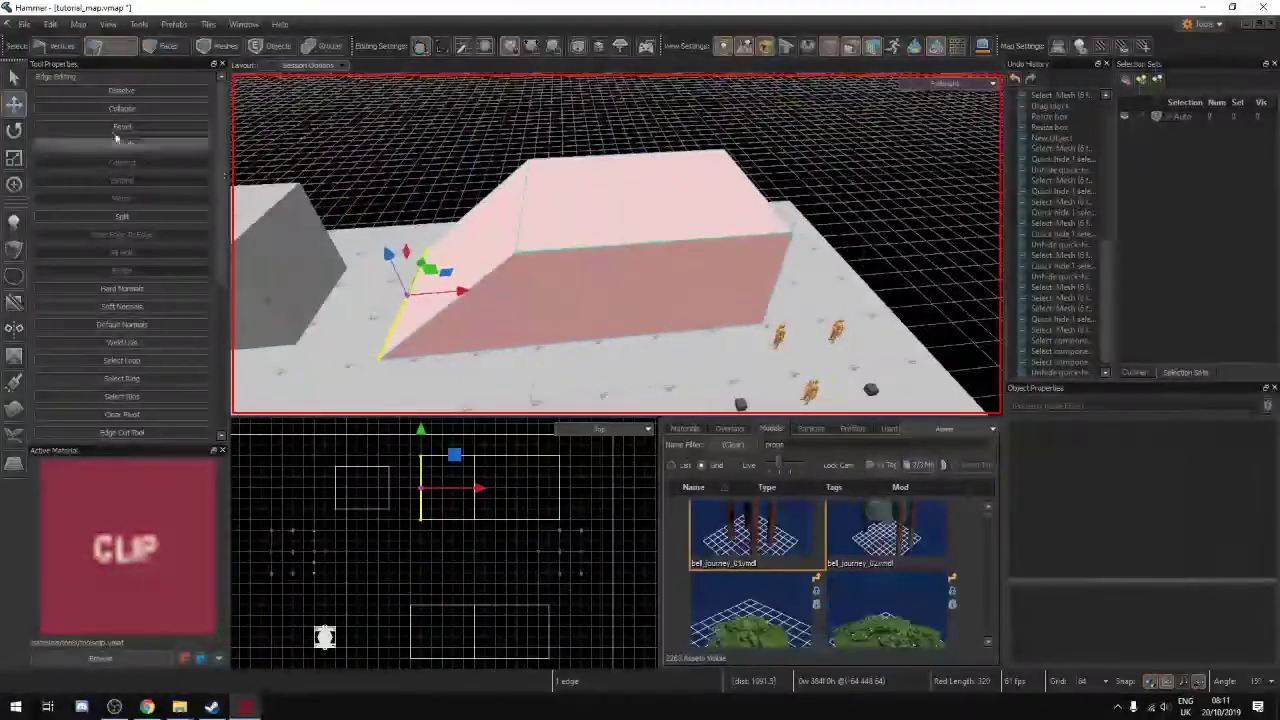
{"action": "left_click", "coordinate": [8, 82]}
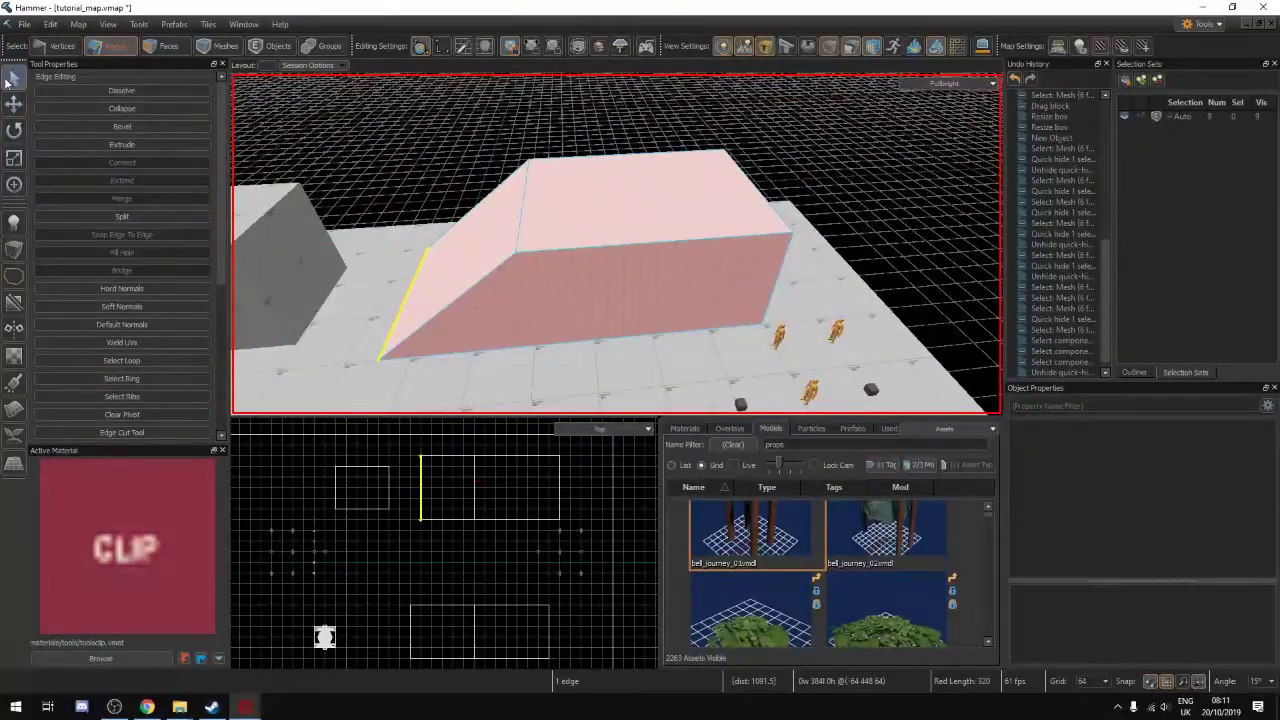
{"action": "left_click", "coordinate": [632, 205]}
{"action": "left_click", "coordinate": [606, 226]}
{"action": "left_click", "coordinate": [613, 296]}
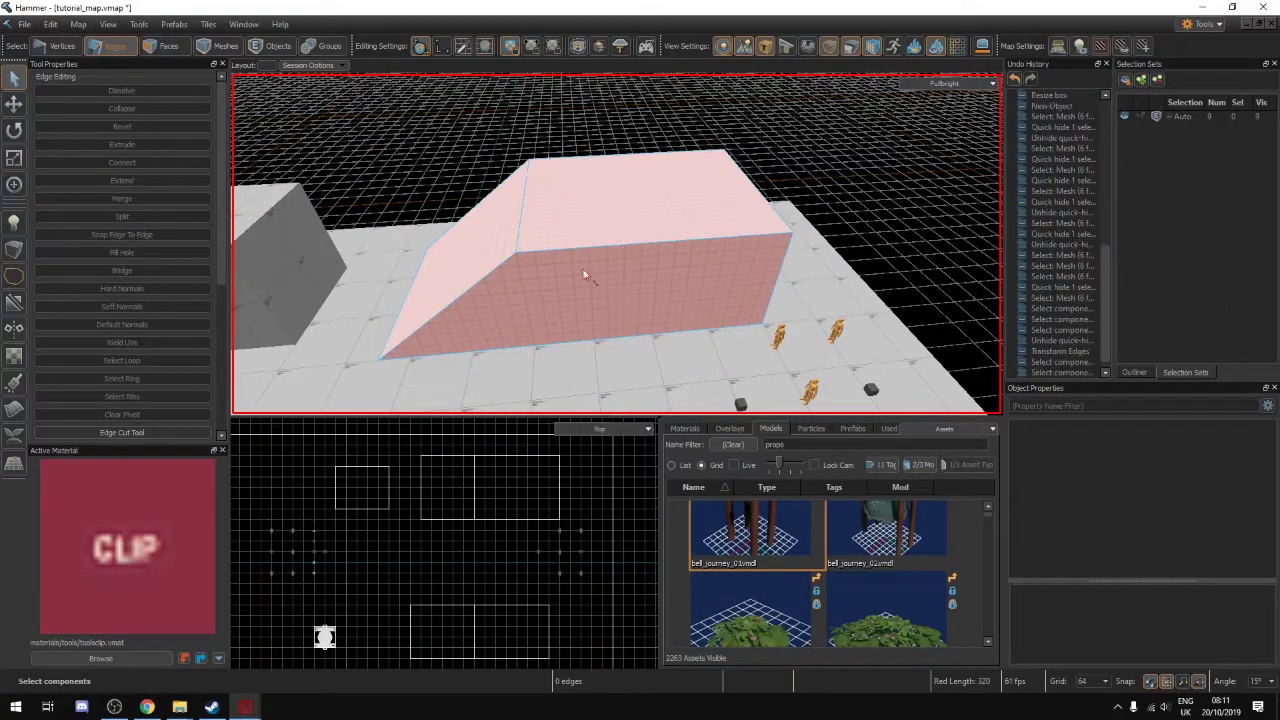
Select the white ramp mesh in object mode, quick-hide it to isolate the clip block, and undo the hide
{"action": "left_click", "coordinate": [278, 45]}
{"action": "left_click", "coordinate": [660, 264]}
{"action": "key", "text": "w"}
{"action": "right_click_drag", "start_coordinate": [660, 264], "coordinate": [660, 264]}
{"action": "right_click", "coordinate": [659, 263]}
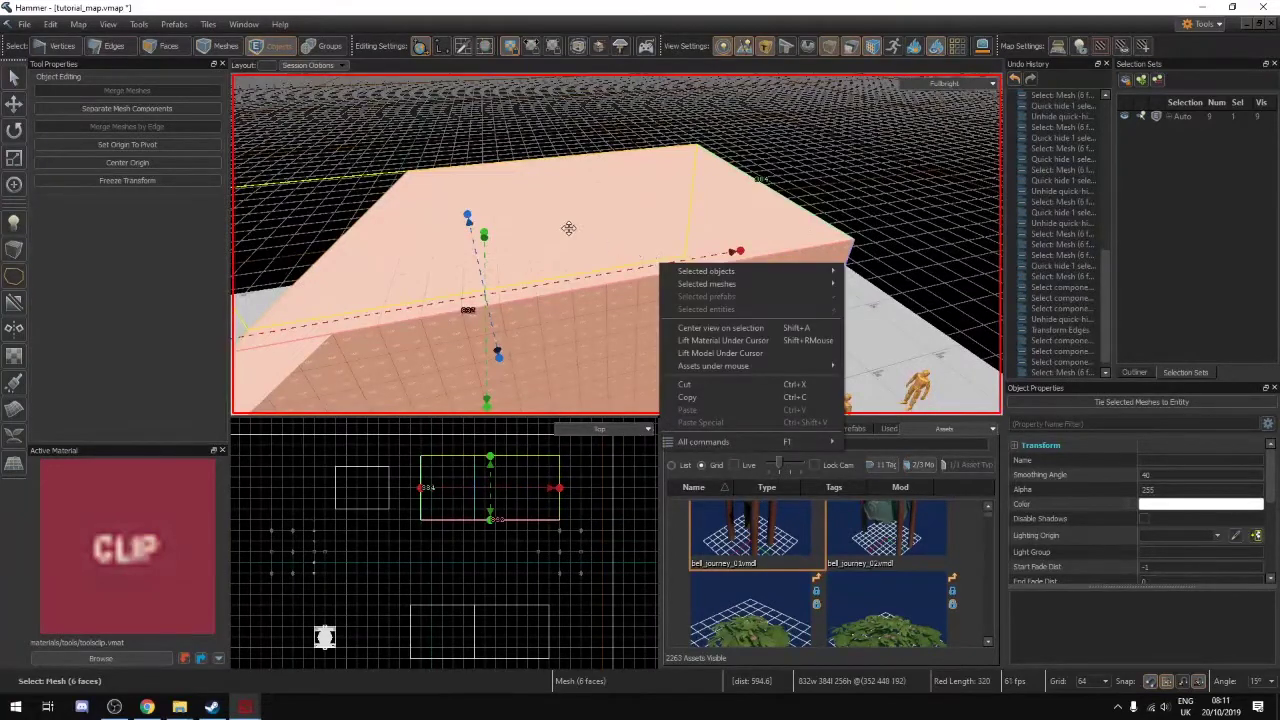
{"action": "left_click", "coordinate": [804, 119]}
{"action": "left_click", "coordinate": [766, 143]}
{"action": "left_click", "coordinate": [677, 194]}
{"action": "key", "text": "h"}
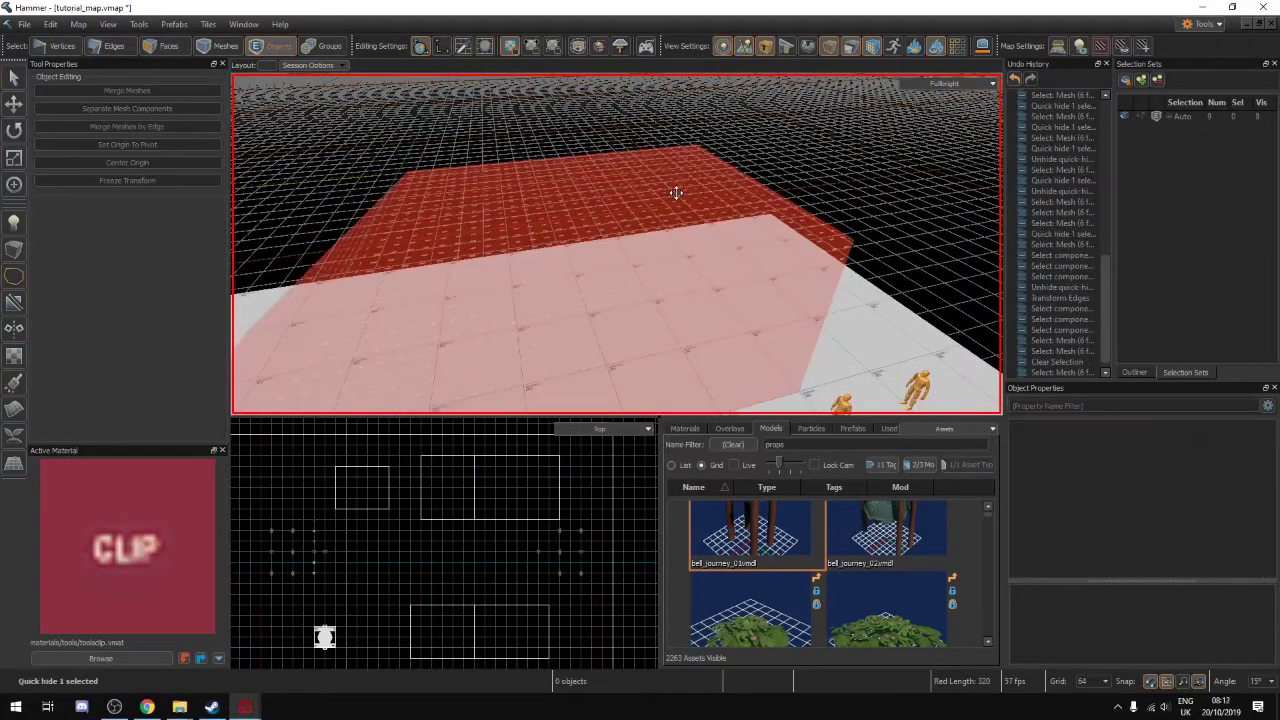
{"action": "key", "text": "ctrl+z"}
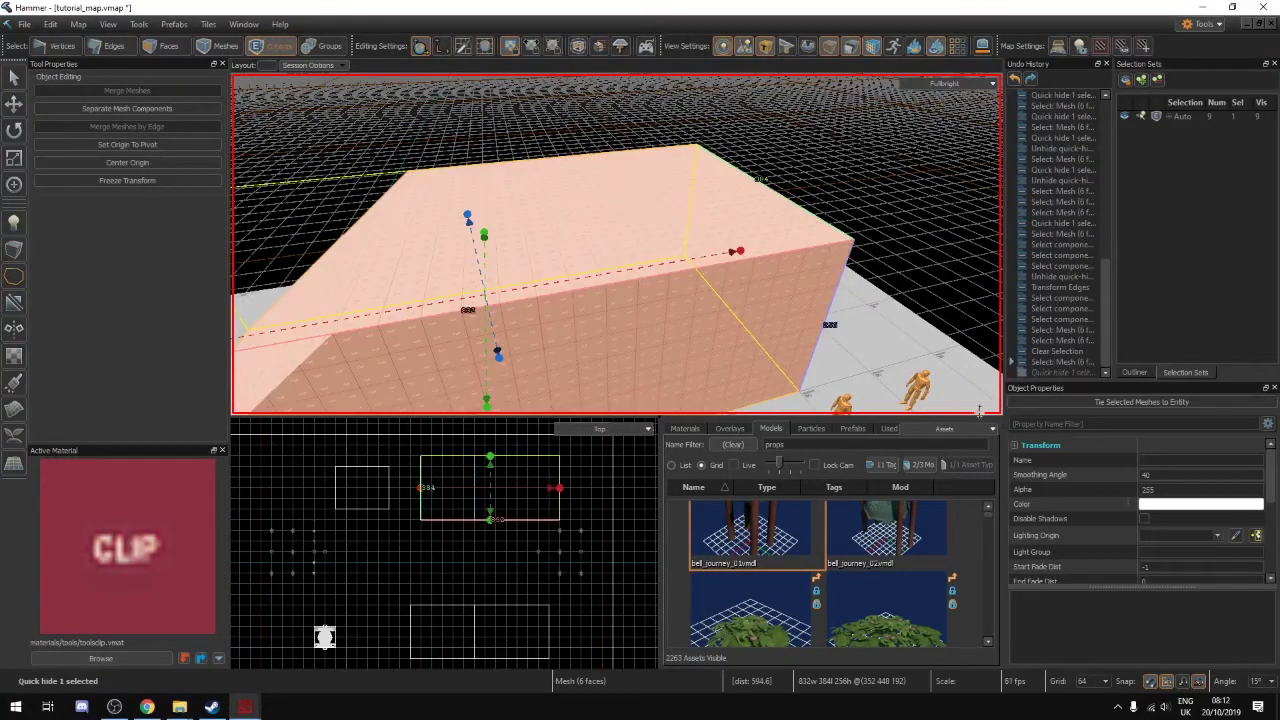
{"action": "key", "text": "s"}
{"action": "mouse_move", "coordinate": [730, 283]}
{"action": "right_mouse_down"}
{"action": "mouse_move", "coordinate": [722, 262]}
{"action": "mouse_move", "coordinate": [690, 310]}
{"action": "mouse_move", "coordinate": [740, 300]}
{"action": "right_mouse_up"}
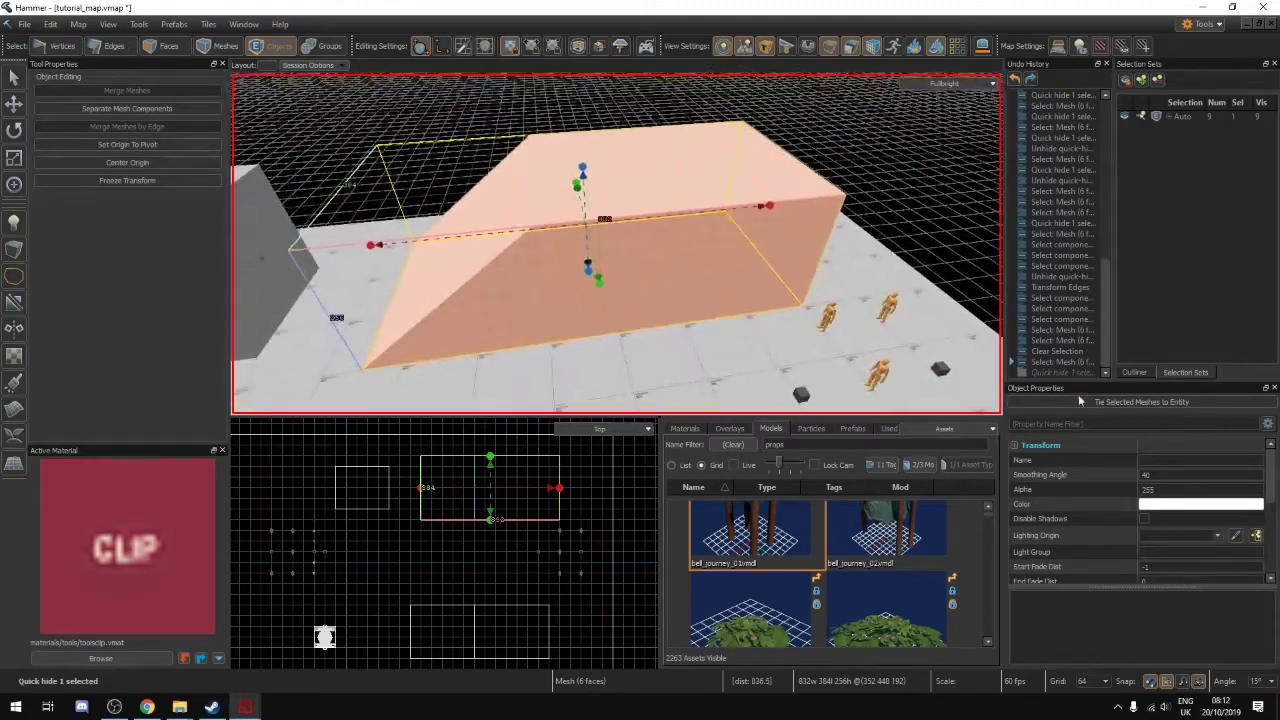
Set the selected ramp mesh's color to a mid grey with RGB values 141, 141, 141
{"action": "left_click", "coordinate": [1165, 510]}
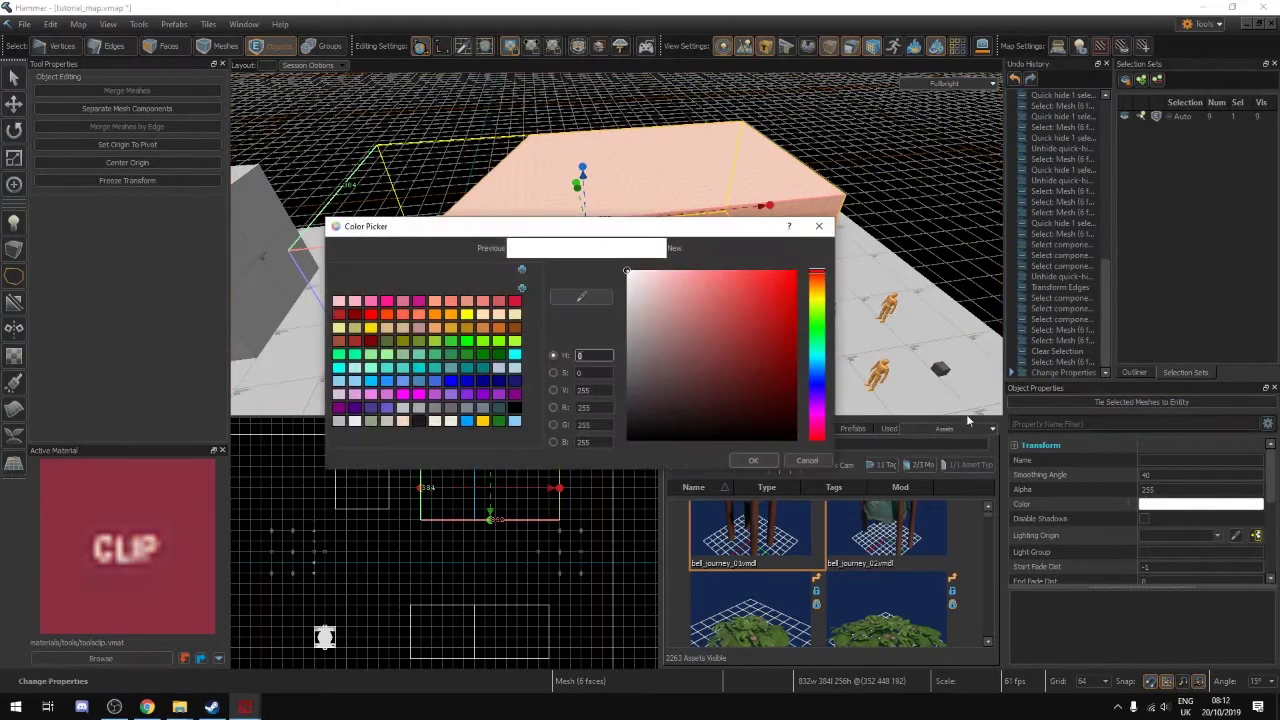
{"action": "mouse_move", "coordinate": [630, 276]}
{"action": "left_mouse_down"}
{"action": "mouse_move", "coordinate": [627, 314]}
{"action": "mouse_move", "coordinate": [618, 256]}
{"action": "left_mouse_up"}
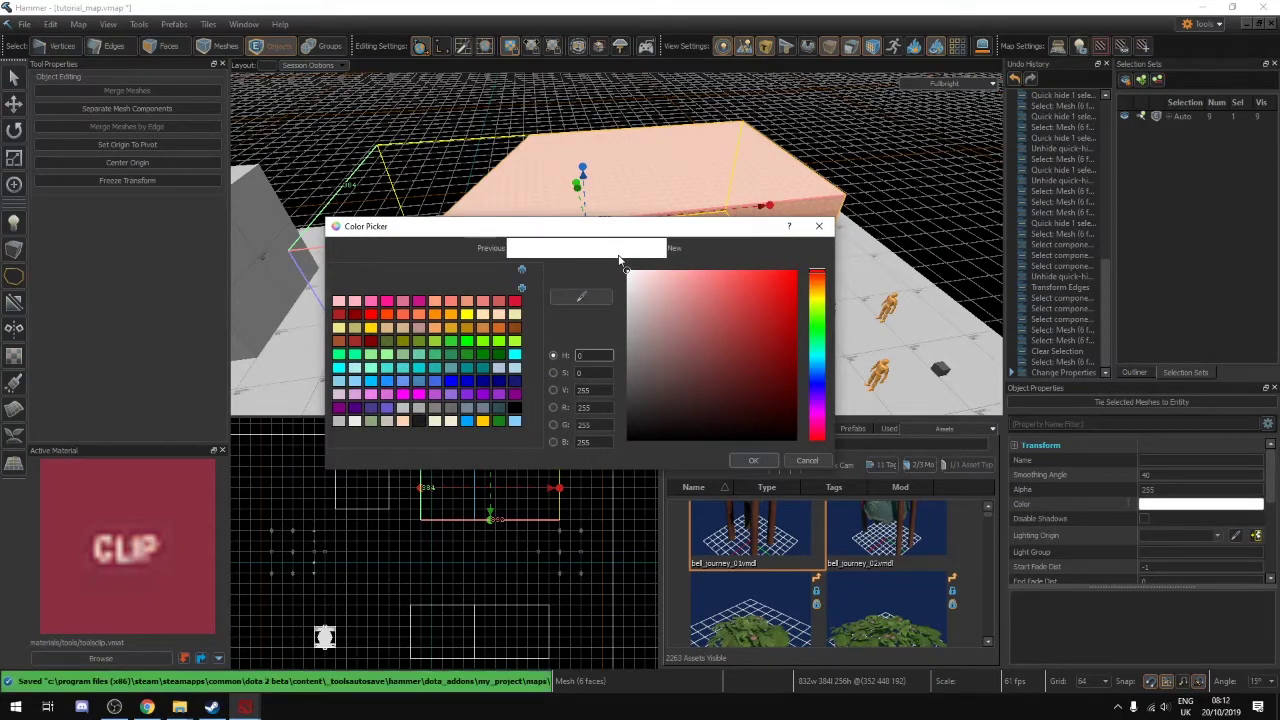
{"action": "mouse_move", "coordinate": [638, 289]}
{"action": "left_mouse_down"}
{"action": "mouse_move", "coordinate": [629, 284]}
{"action": "mouse_move", "coordinate": [605, 352]}
{"action": "left_mouse_up"}
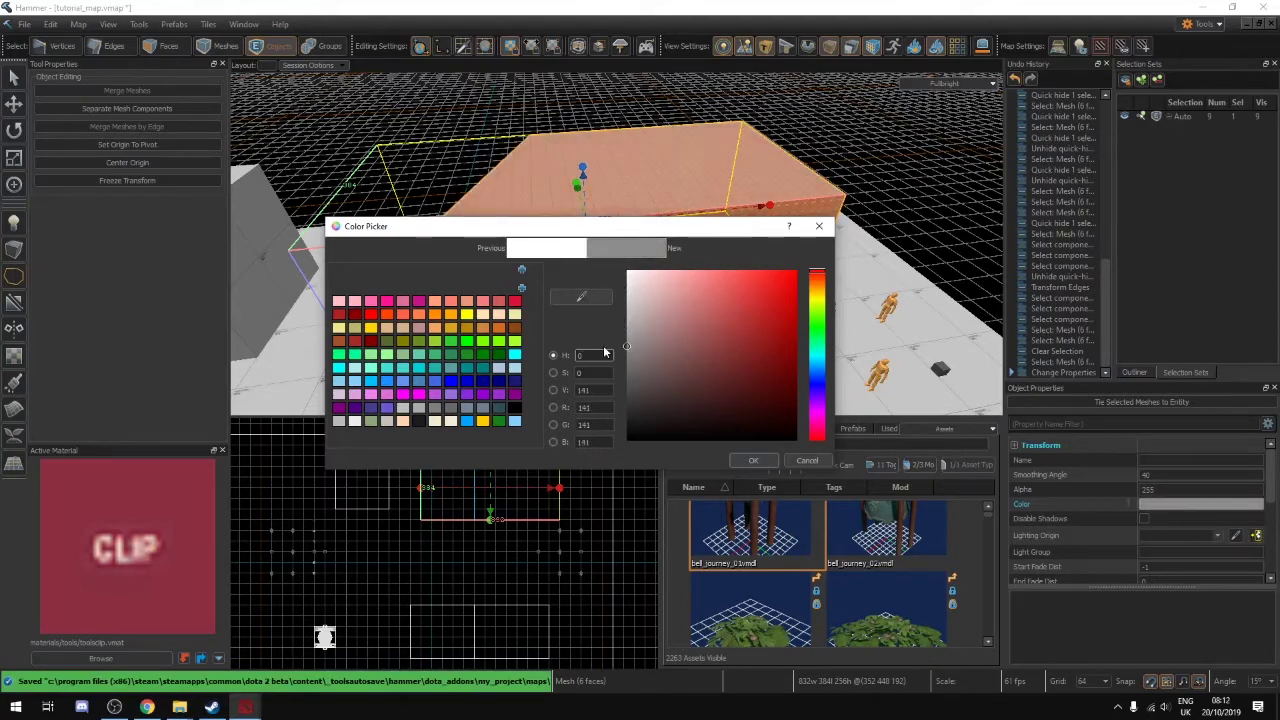
{"action": "left_click", "coordinate": [753, 461]}
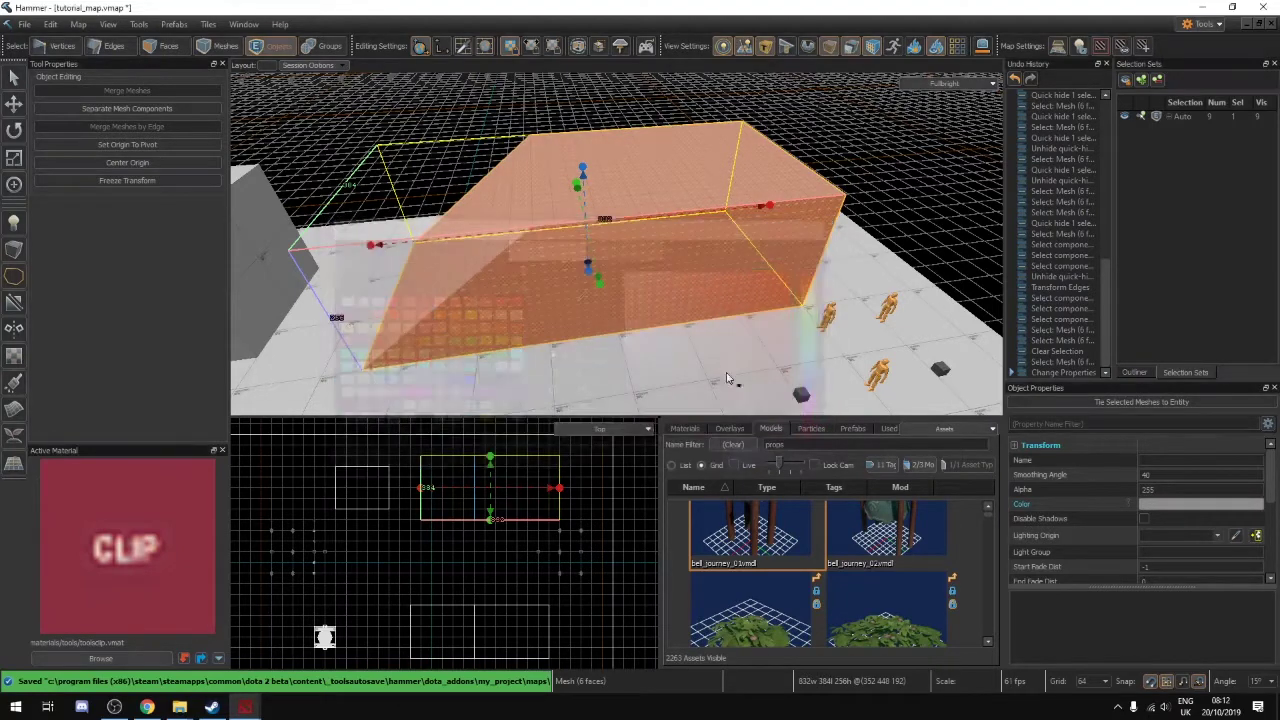
Select the clip block over the ramp, quick-hide it to inspect the grey ramp, and unhide the block
{"action": "left_click", "coordinate": [707, 284]}
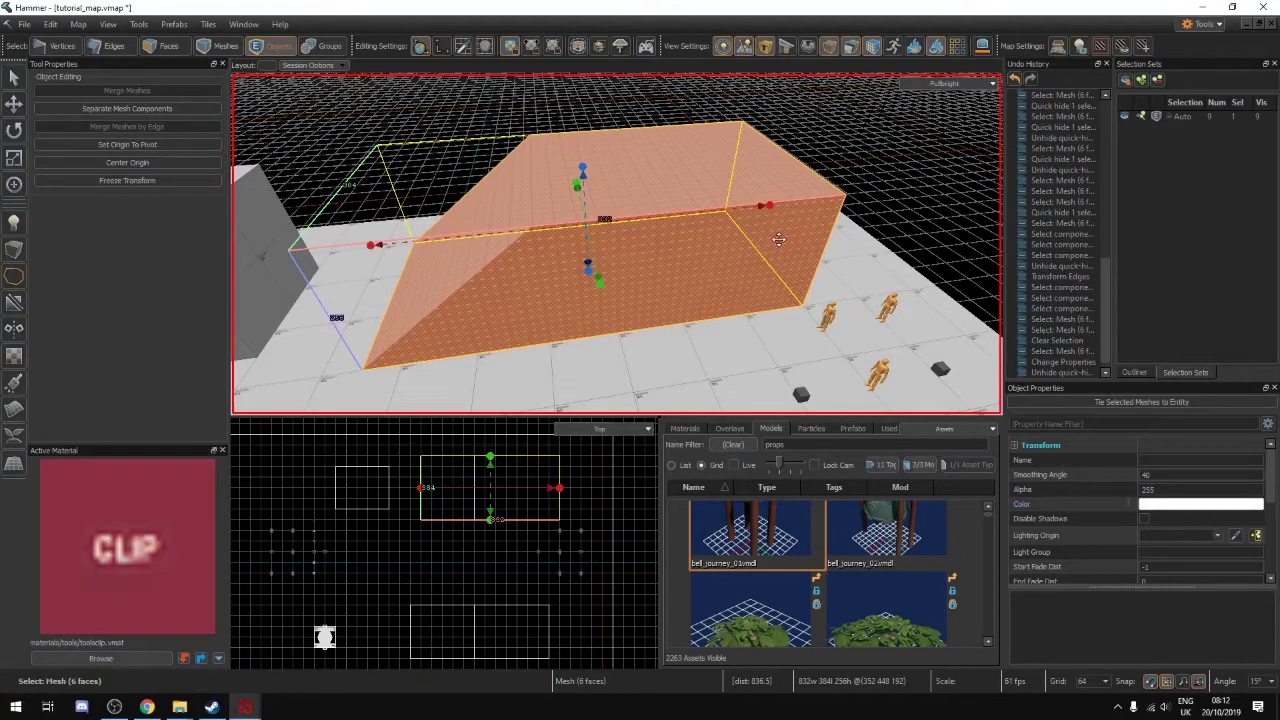
{"action": "key", "text": "h"}
{"action": "key", "text": "w"}
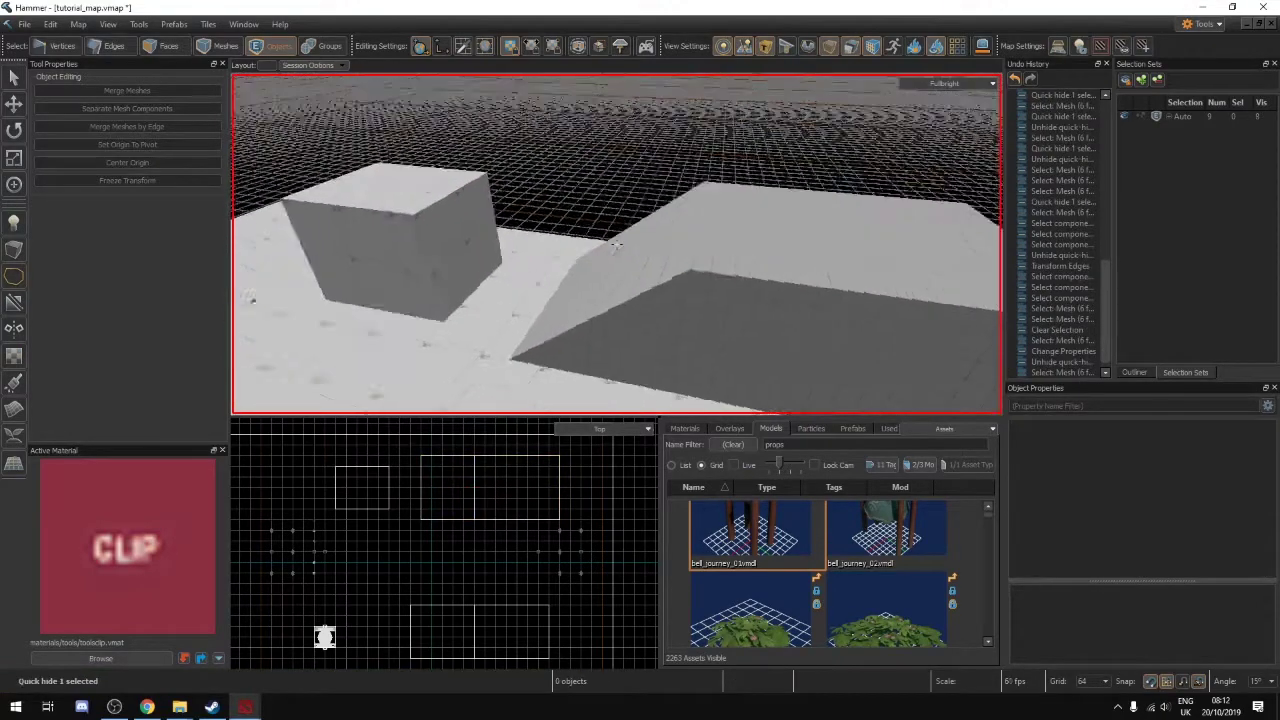
{"action": "key", "text": "s"}
{"action": "key", "text": "s"}
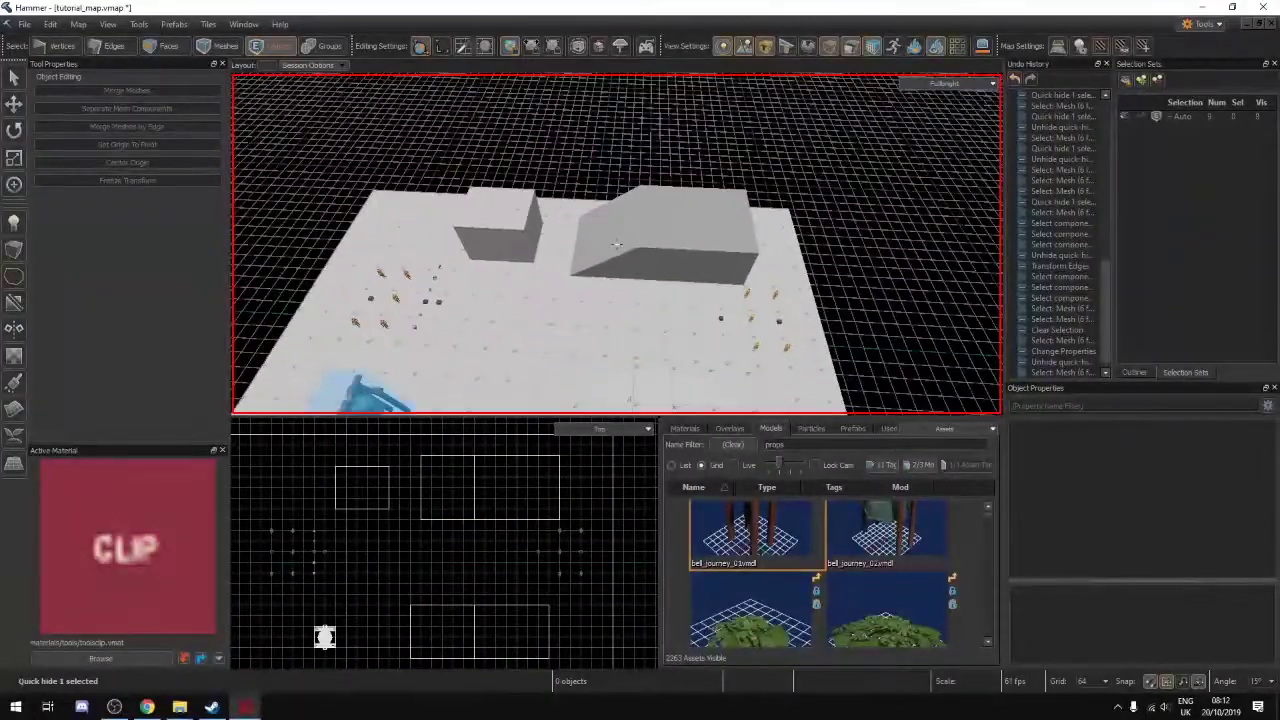
{"action": "key", "text": "w"}
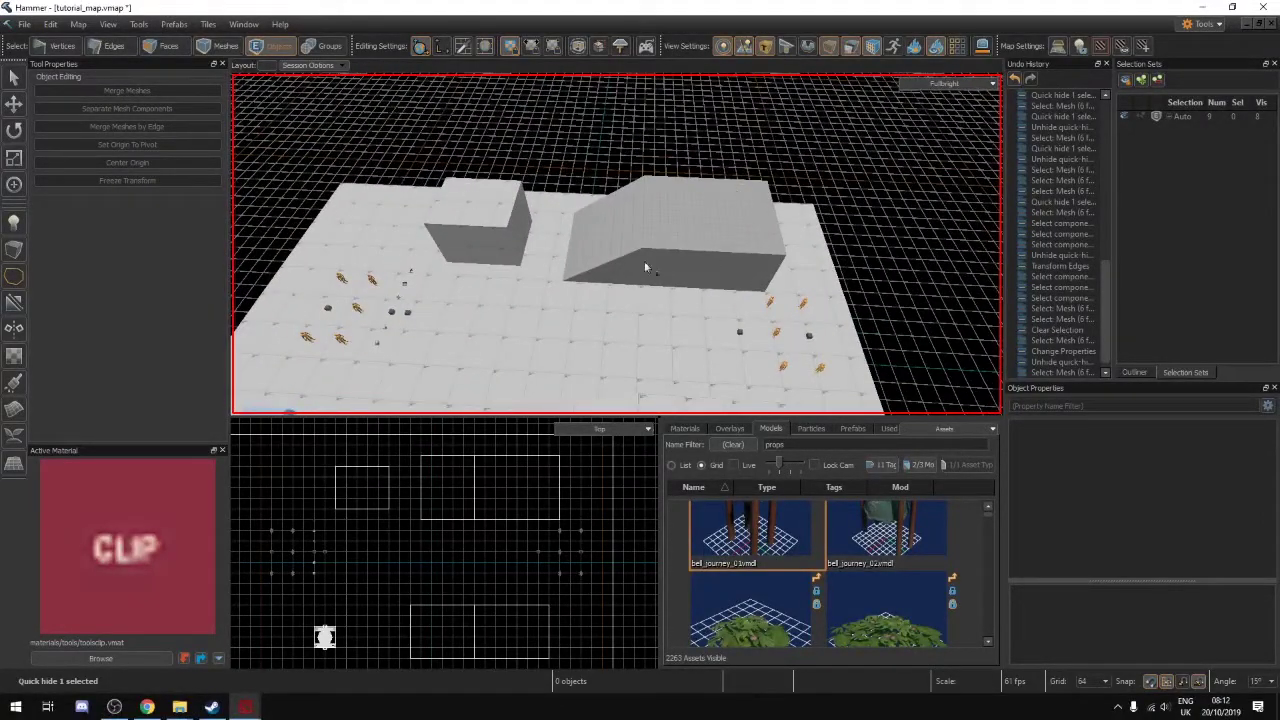
{"action": "key", "text": "z"}
{"action": "key", "text": "w"}
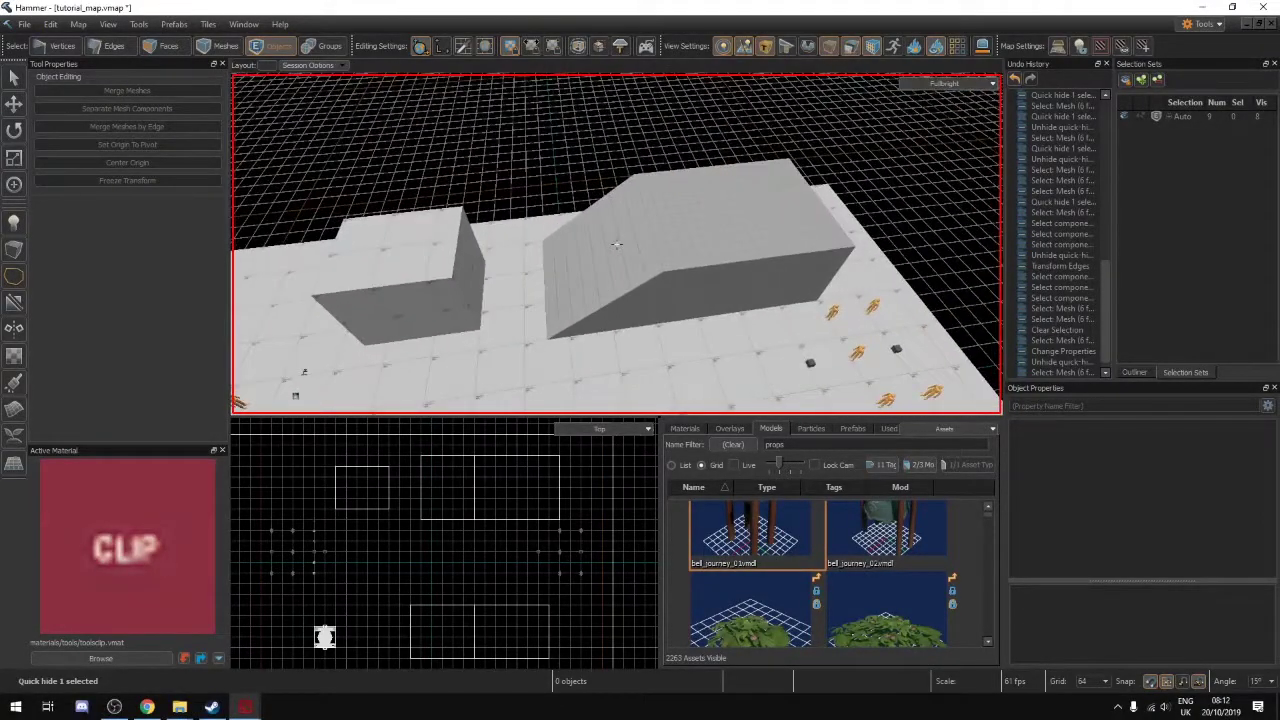
{"action": "key", "text": "u"}
{"action": "key", "text": "z"}
{"action": "key", "text": "z"}
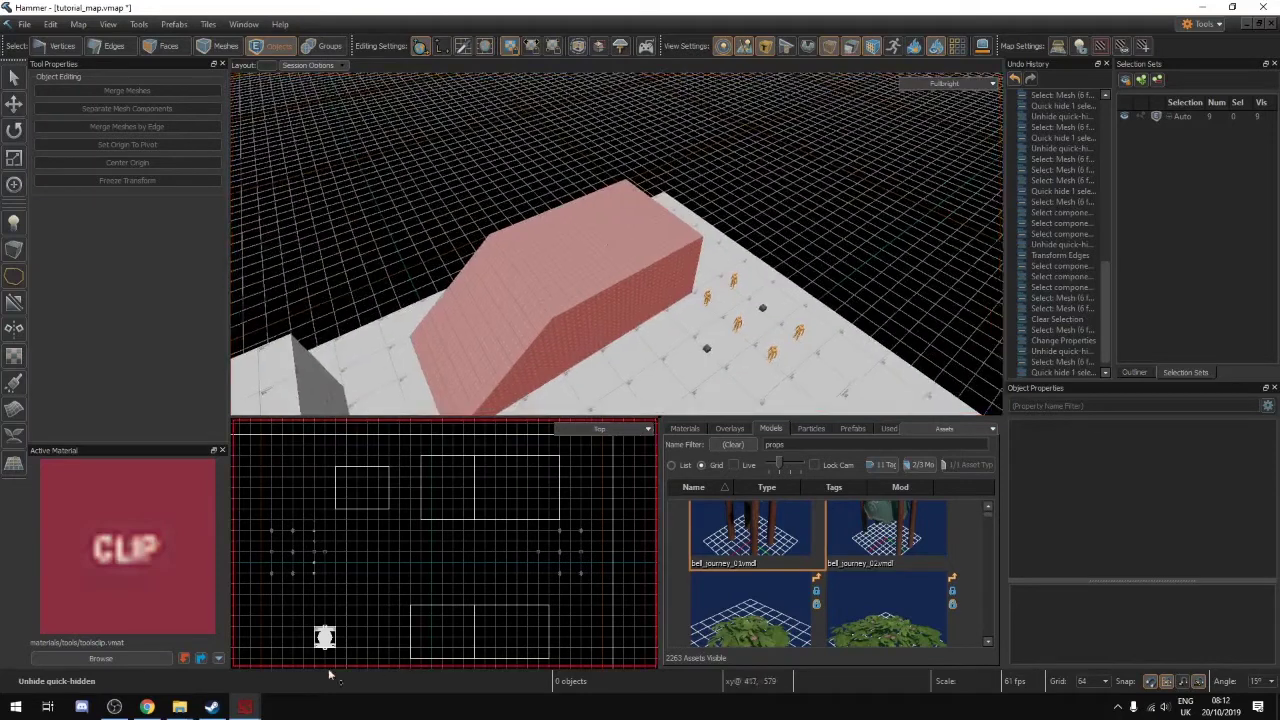
Check the white ramp in the running Dota 2 test game and return to Hammer
{"action": "left_click", "coordinate": [243, 706]}
{"action": "left_click", "coordinate": [108, 648]}
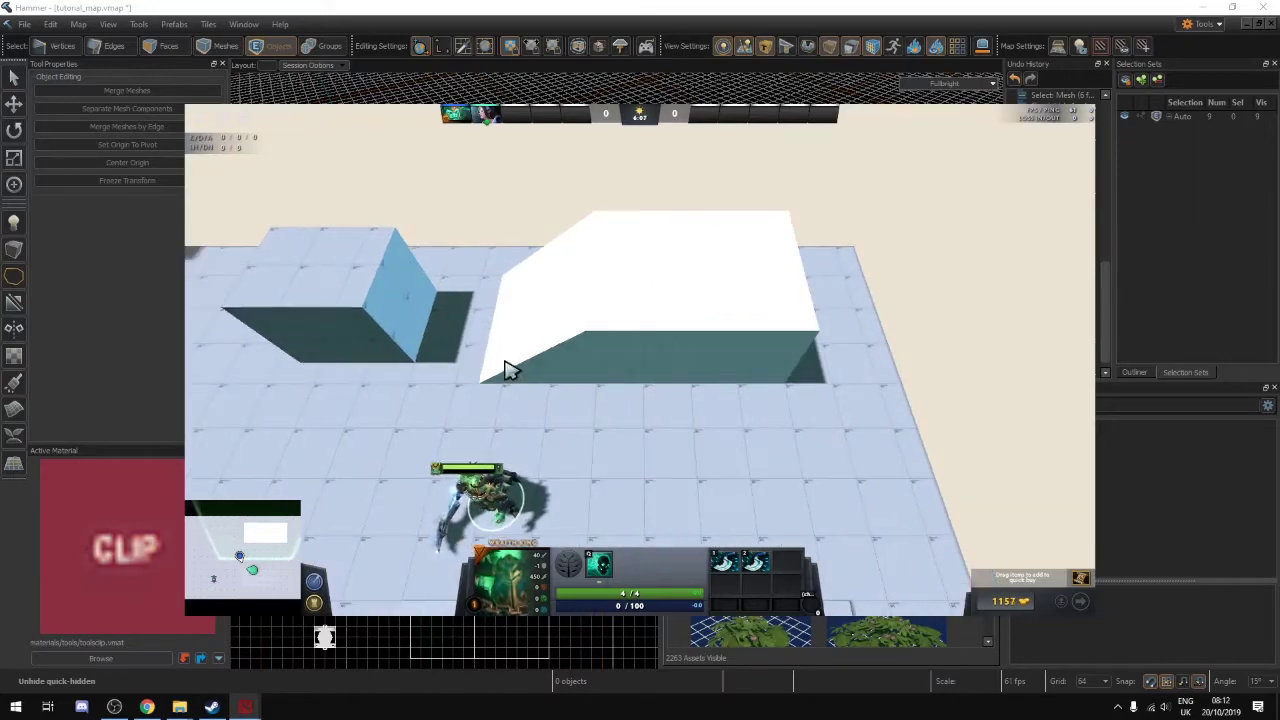
{"action": "key", "text": "alt+Tab"}
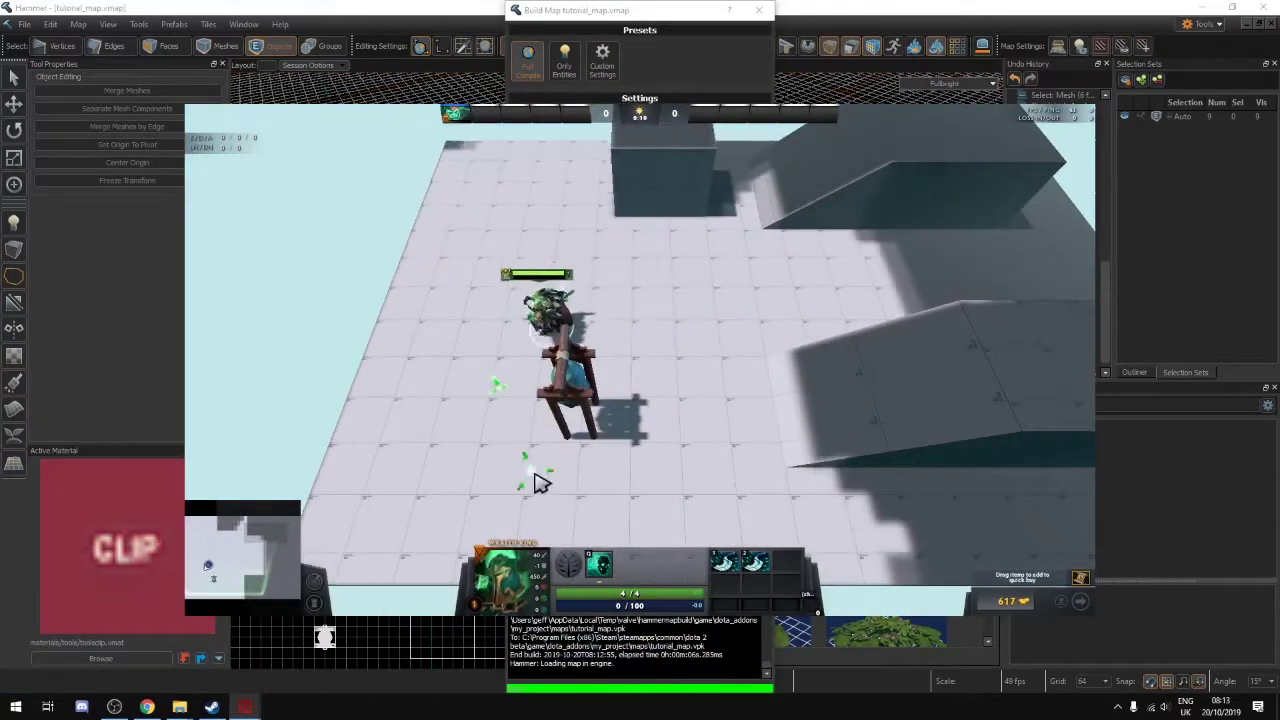
In the rebuilt Dota 2 test map, walk Wraith King around the wooden bell prop and toward its base to test its collision
{"action": "right_click", "coordinate": [663, 417]}
{"action": "right_click", "coordinate": [669, 355]}
{"action": "right_click", "coordinate": [643, 333]}
{"action": "right_click", "coordinate": [602, 307]}
{"action": "right_click", "coordinate": [486, 357]}
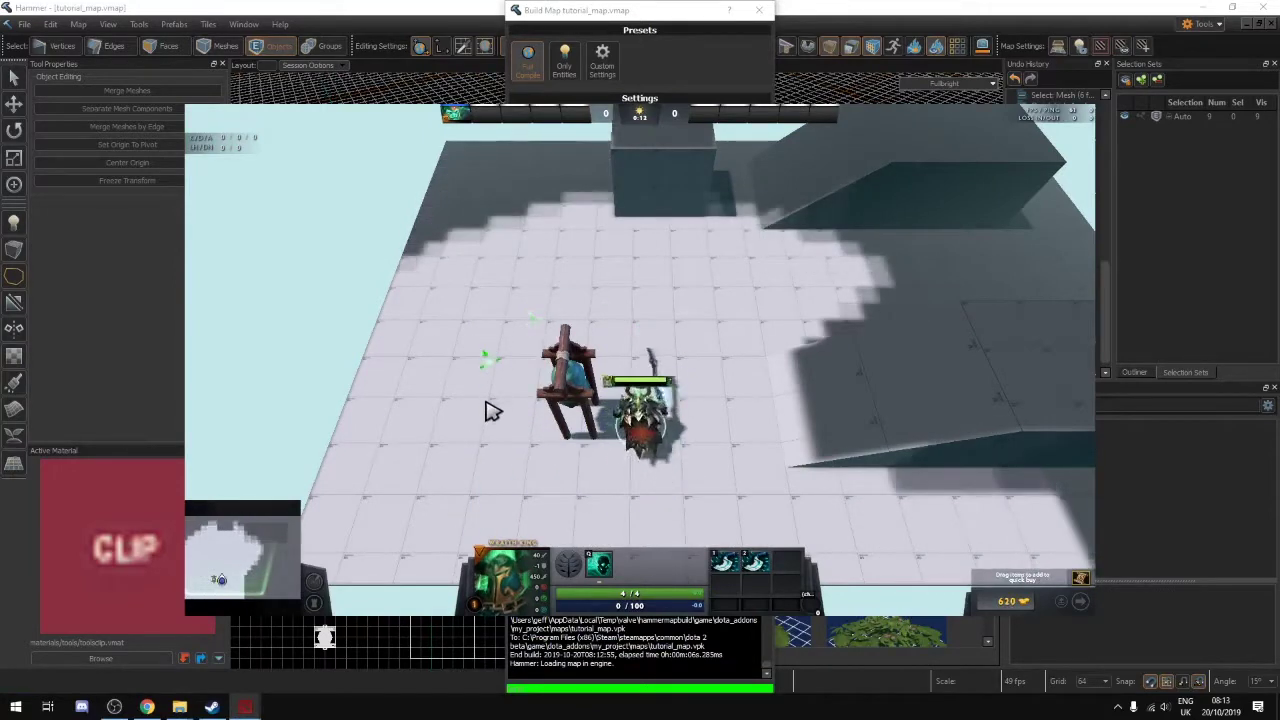
{"action": "right_click", "coordinate": [485, 409]}
{"action": "right_click", "coordinate": [518, 438]}
{"action": "right_click", "coordinate": [599, 431]}
{"action": "right_click", "coordinate": [573, 411]}
{"action": "right_click", "coordinate": [574, 408]}
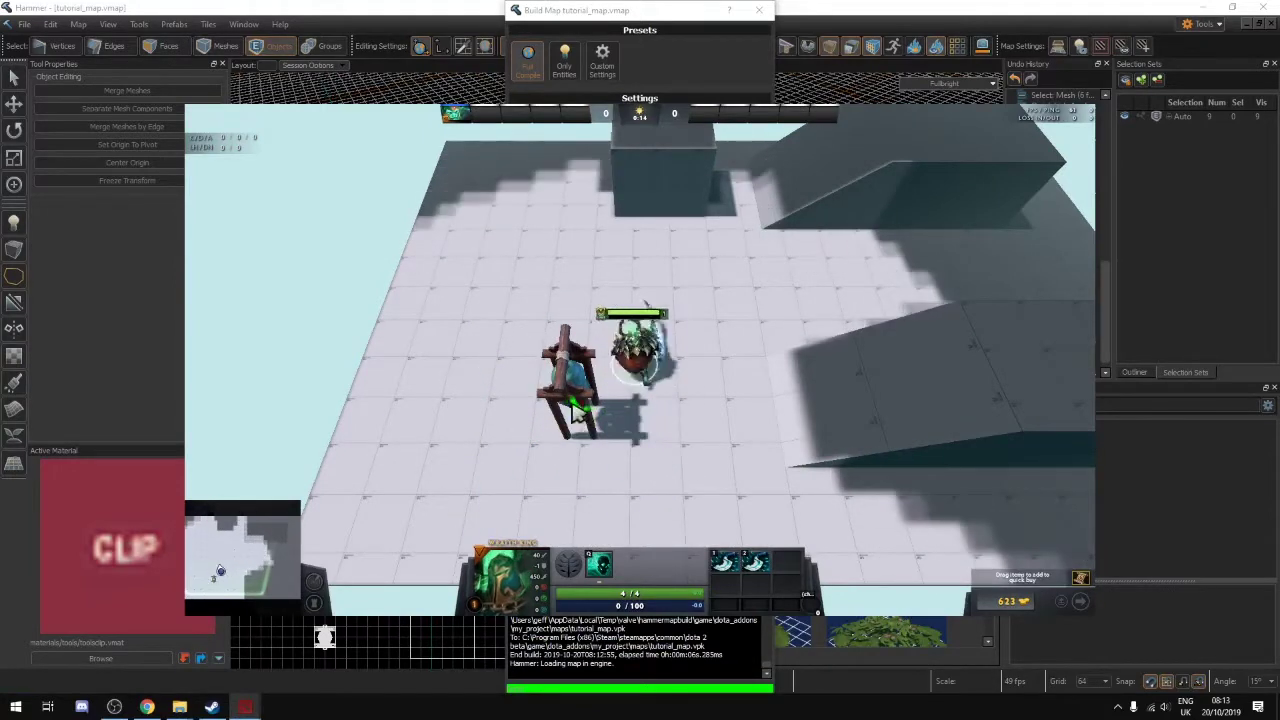
{"action": "right_click", "coordinate": [571, 405]}
{"action": "right_click", "coordinate": [575, 413]}
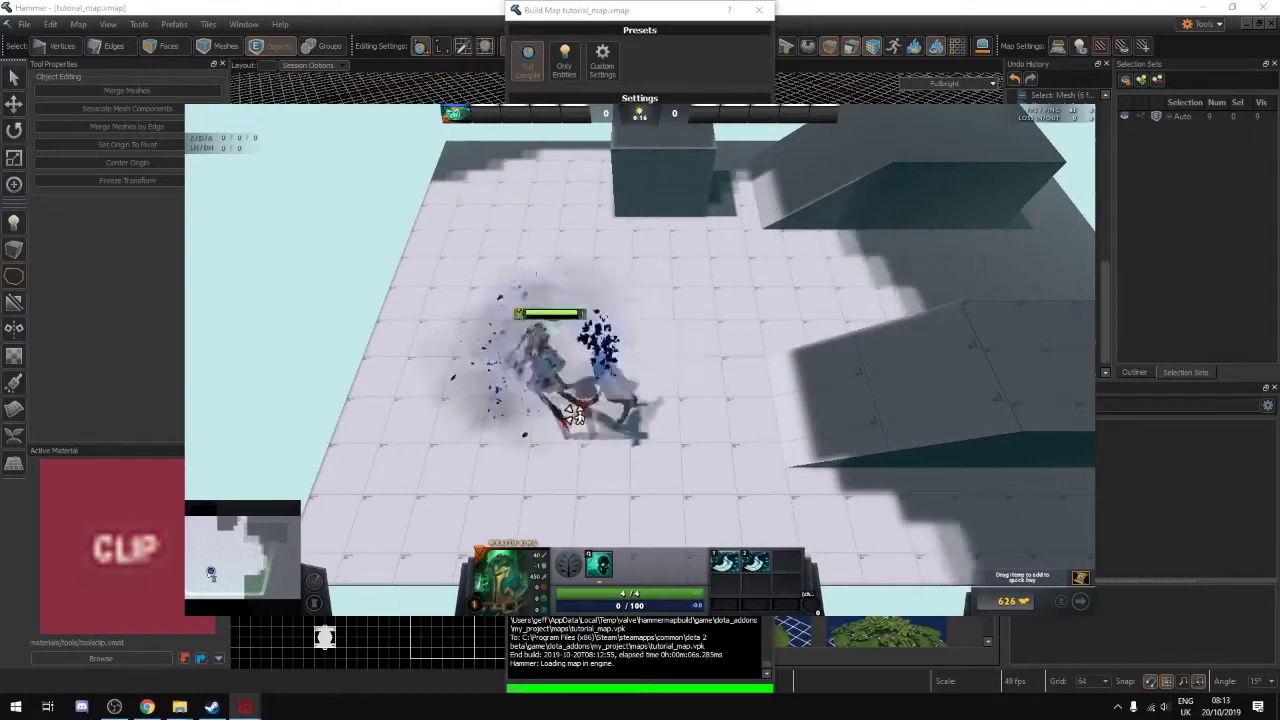
Blink Wraith King repeatedly around and across the bell prop, and move him away to the open floor
{"action": "left_click", "coordinate": [503, 422]}
{"action": "key", "text": "1"}
{"action": "left_click", "coordinate": [578, 374]}
{"action": "key", "text": "1"}
{"action": "left_click", "coordinate": [545, 487]}
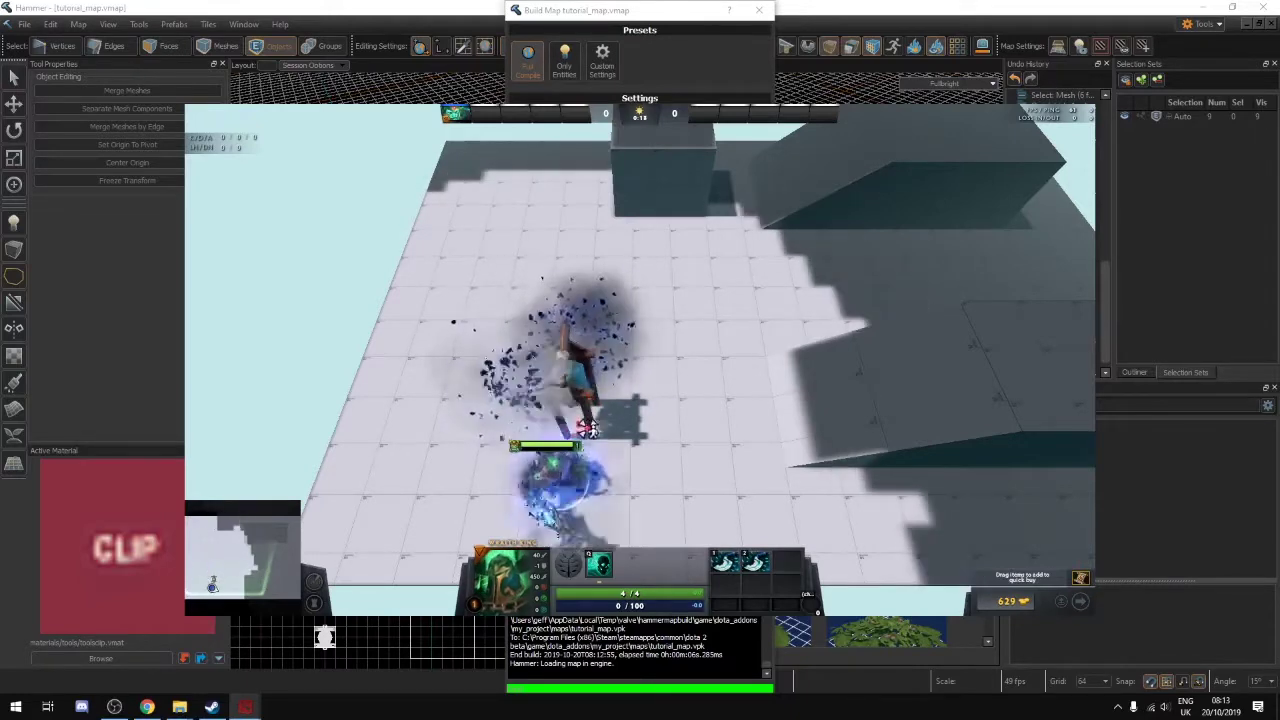
{"action": "key", "text": "1"}
{"action": "left_click", "coordinate": [642, 425]}
{"action": "right_click", "coordinate": [667, 308]}
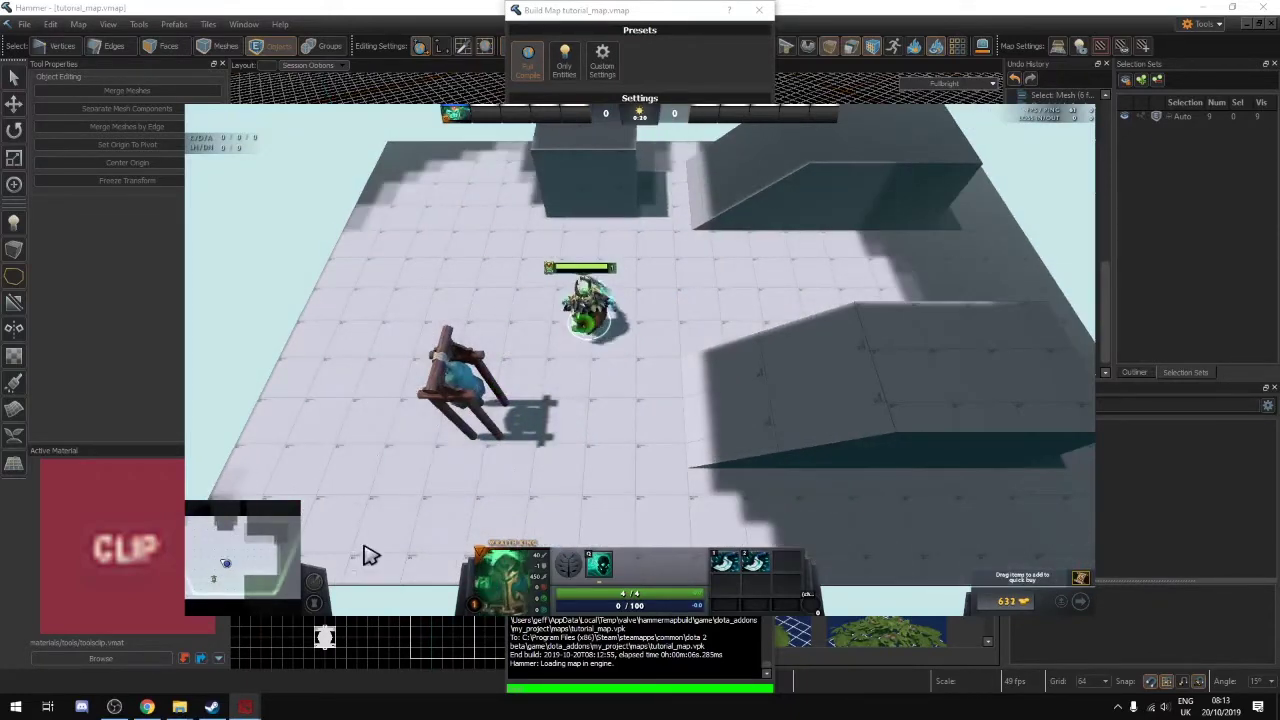
Walk Wraith King onto the nearer ramp and across the floor to the front side of the grey ramp
{"action": "right_click", "coordinate": [770, 398]}
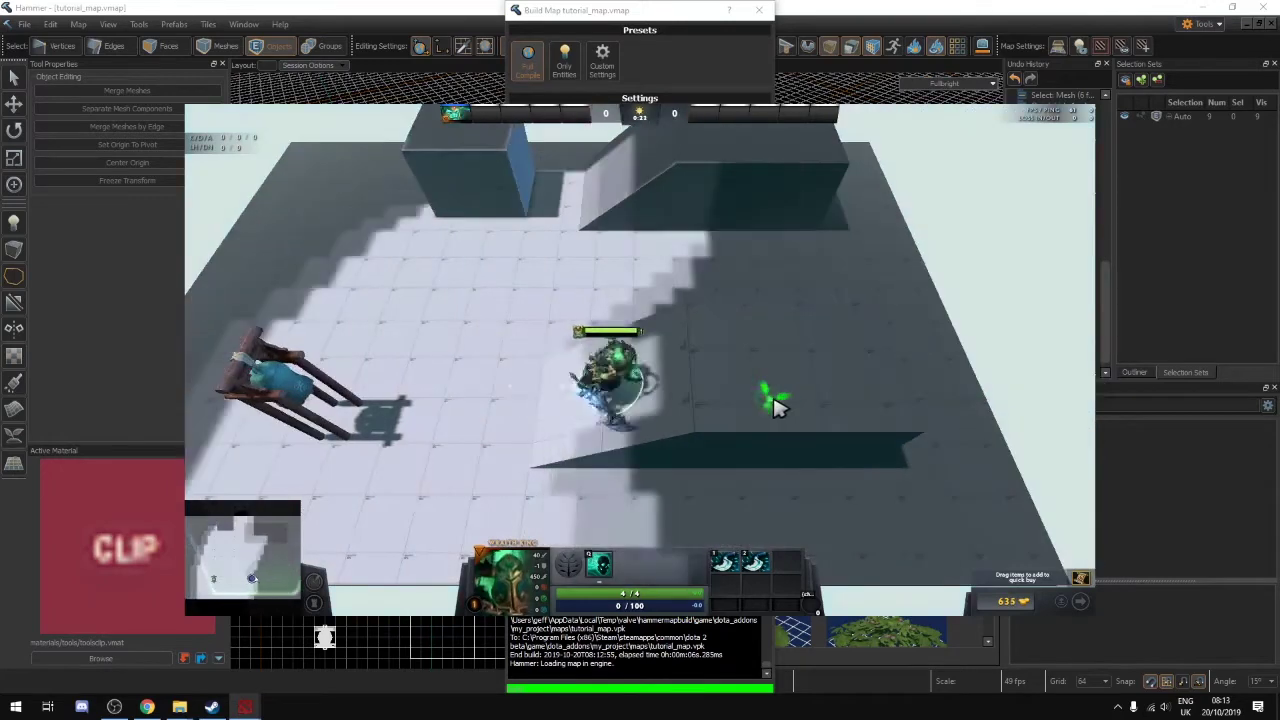
{"action": "right_click", "coordinate": [812, 370]}
{"action": "right_click", "coordinate": [665, 362]}
{"action": "right_click", "coordinate": [598, 350]}
{"action": "right_click", "coordinate": [614, 330]}
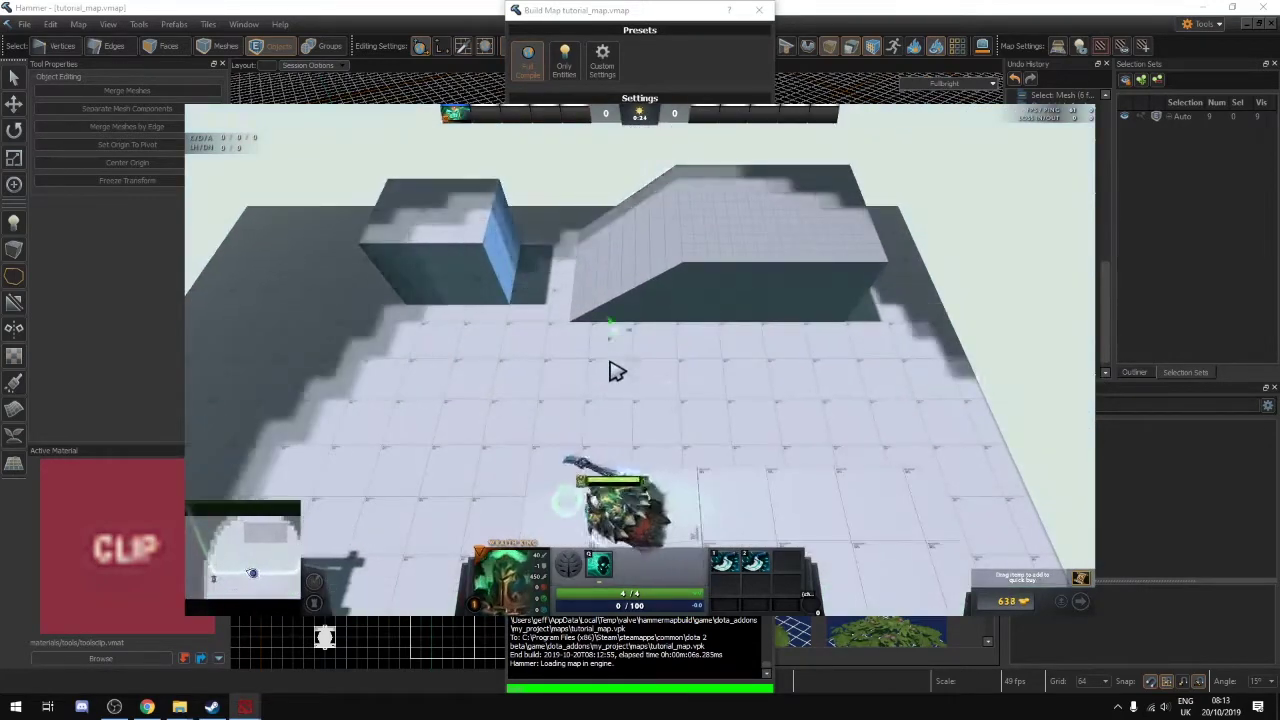
{"action": "right_click", "coordinate": [739, 406]}
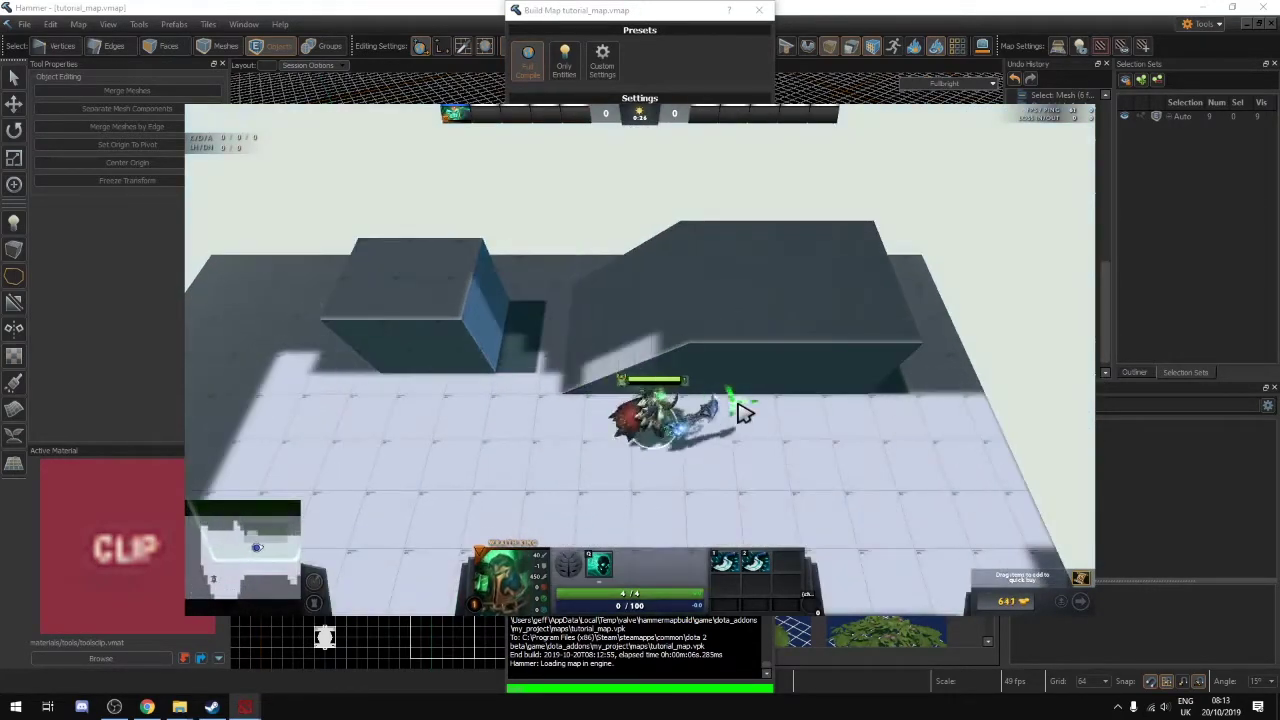
Walk Wraith King around to the foot of the grey ramp and up the slope onto its flat top
{"action": "right_click", "coordinate": [770, 325]}
{"action": "right_click", "coordinate": [767, 306]}
{"action": "right_click", "coordinate": [766, 304]}
{"action": "right_click", "coordinate": [767, 304]}
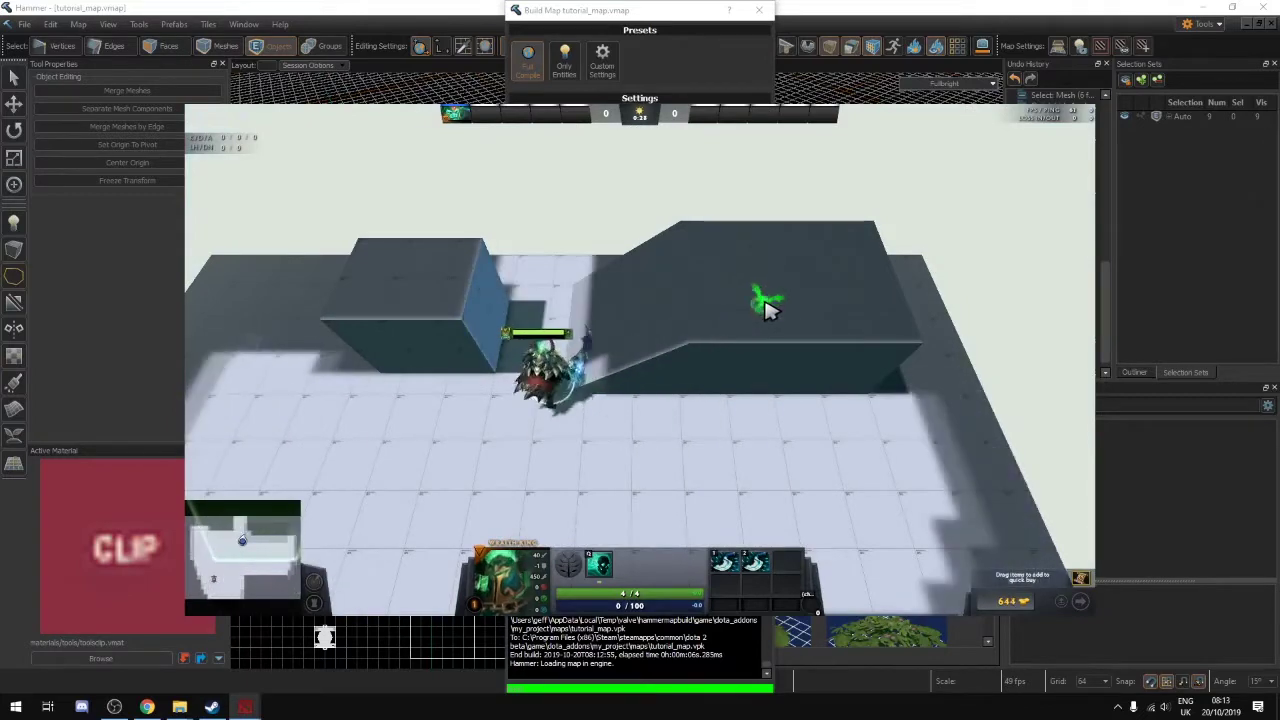
{"action": "right_click", "coordinate": [768, 304]}
{"action": "right_click", "coordinate": [815, 292]}
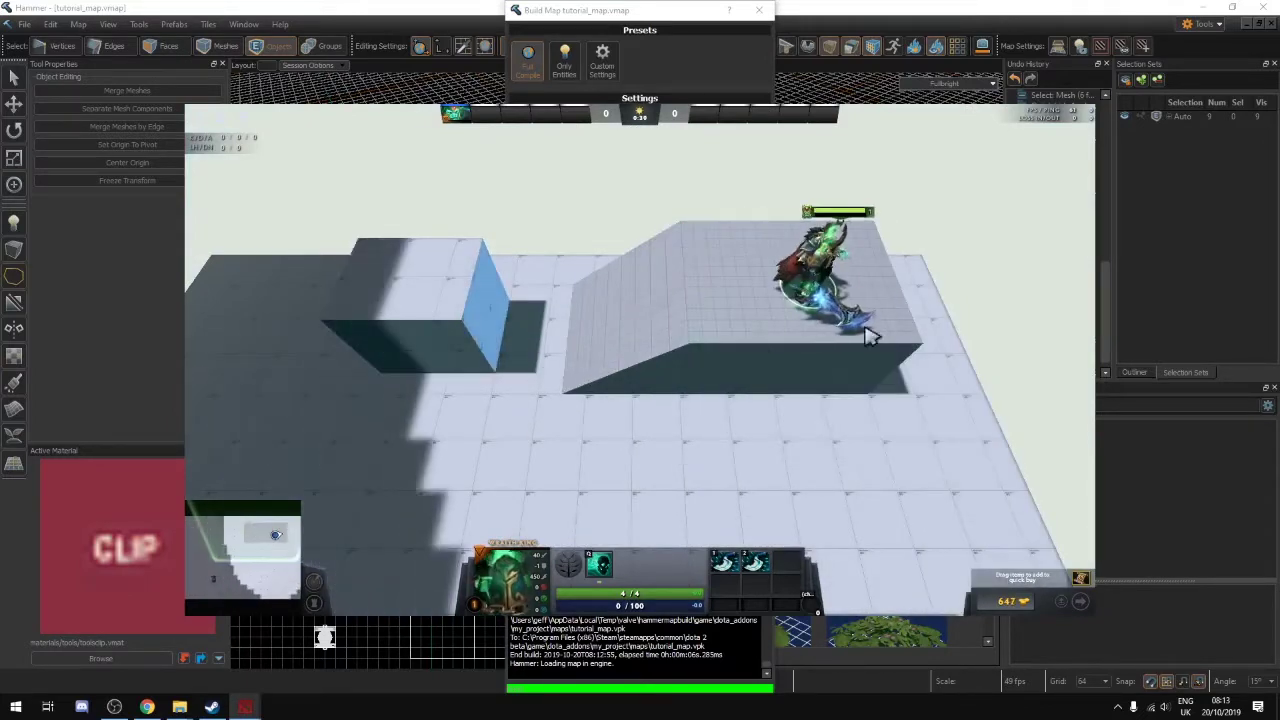
{"action": "right_click", "coordinate": [827, 268]}
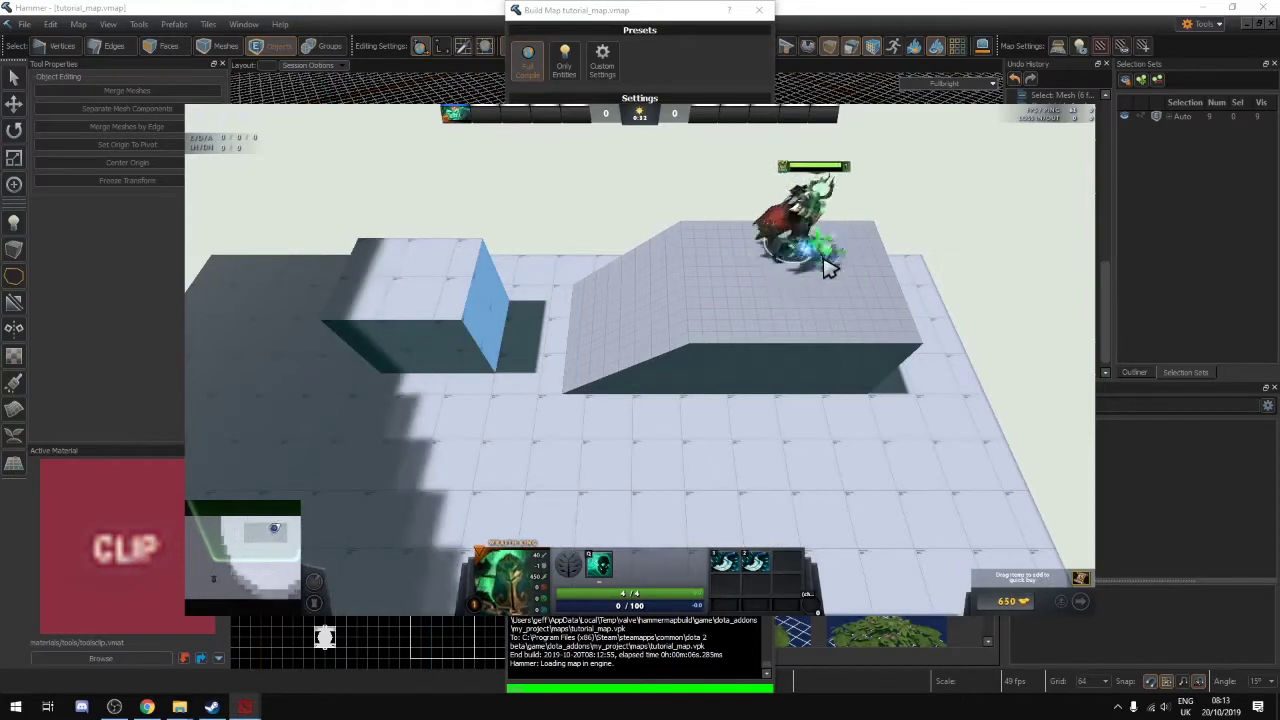
Move Wraith King up and down the grey ramp's slope along its front edge to test the clipping there
{"action": "right_click", "coordinate": [742, 296]}
{"action": "right_click", "coordinate": [670, 330]}
{"action": "right_click", "coordinate": [635, 382]}
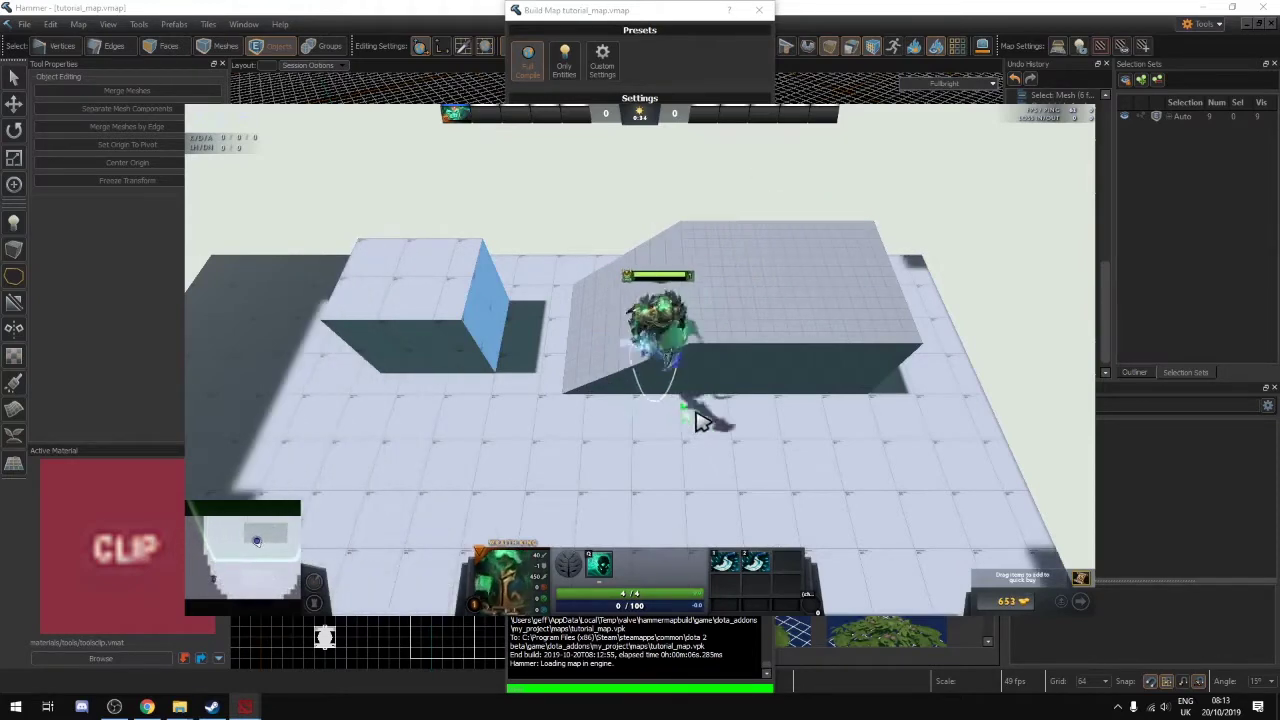
{"action": "right_click", "coordinate": [710, 410]}
{"action": "right_click", "coordinate": [724, 319]}
{"action": "right_click", "coordinate": [788, 327]}
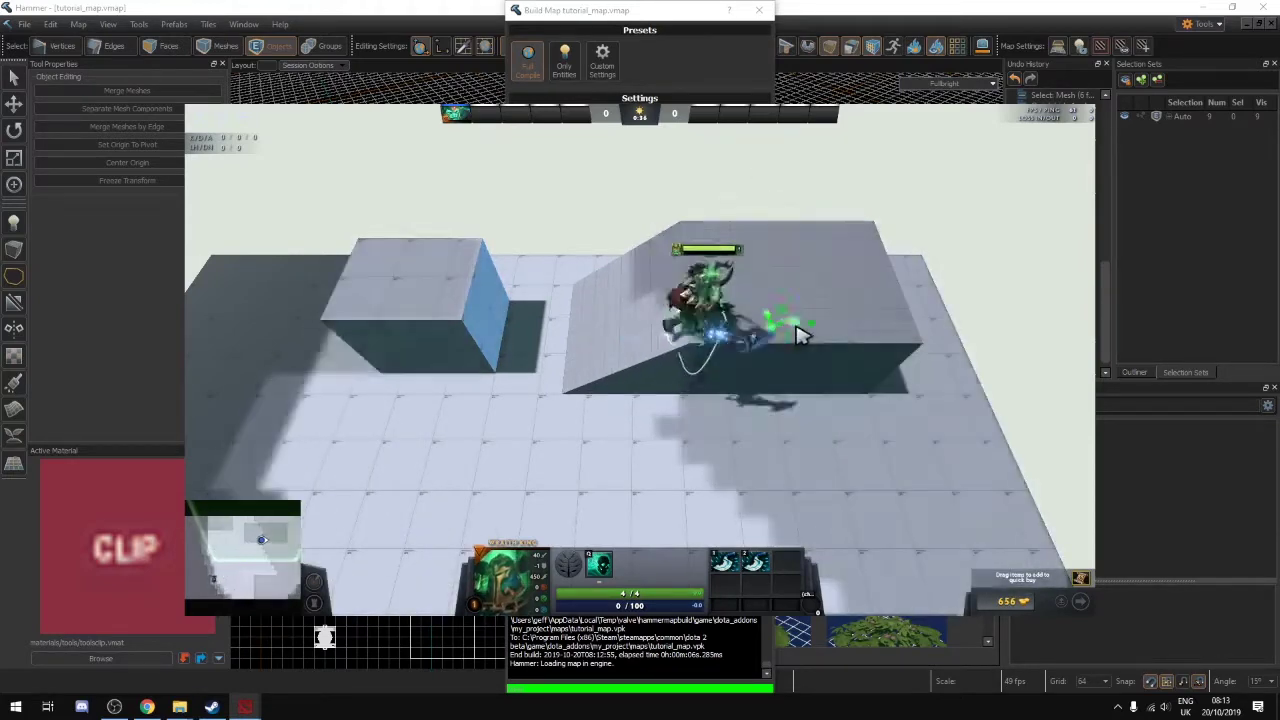
{"action": "right_click", "coordinate": [828, 457]}
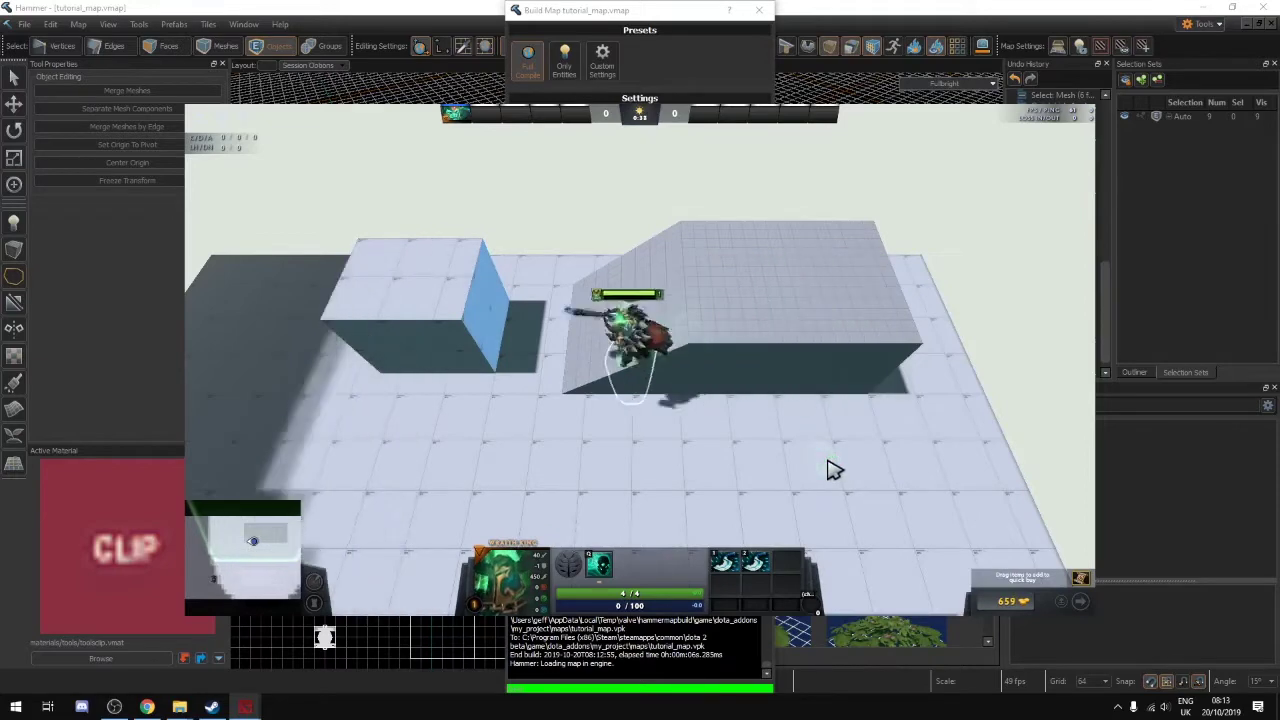
{"action": "right_click", "coordinate": [806, 314]}
{"action": "right_click", "coordinate": [777, 380]}
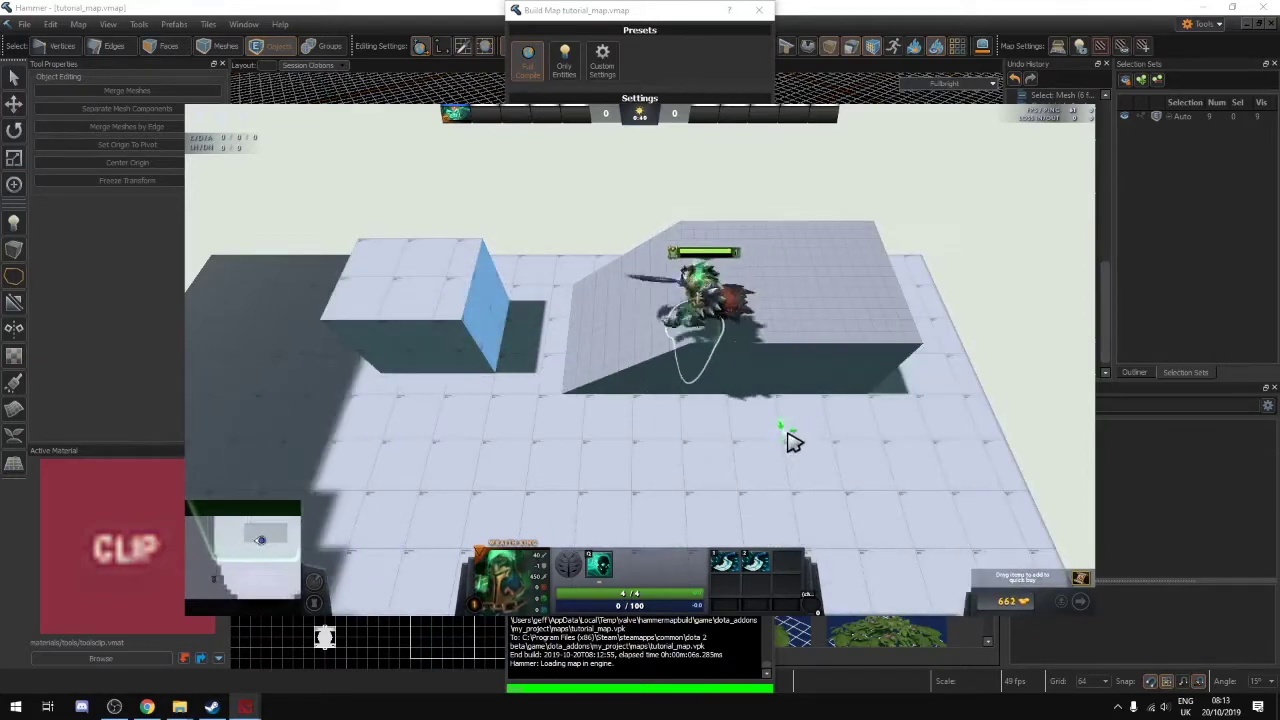
Walk Wraith King down to the floor before the grey ramp and back up to the front corner of its top
{"action": "right_click", "coordinate": [788, 432]}
{"action": "right_click", "coordinate": [808, 423]}
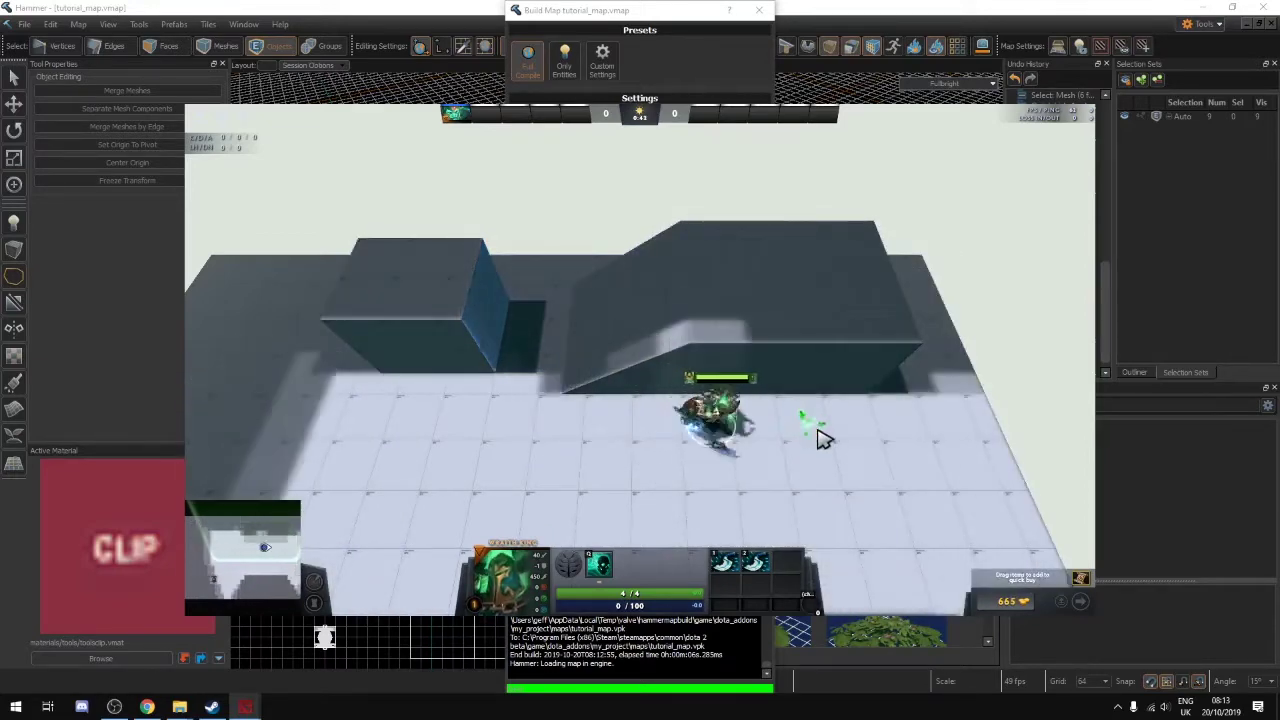
{"action": "right_click", "coordinate": [804, 382]}
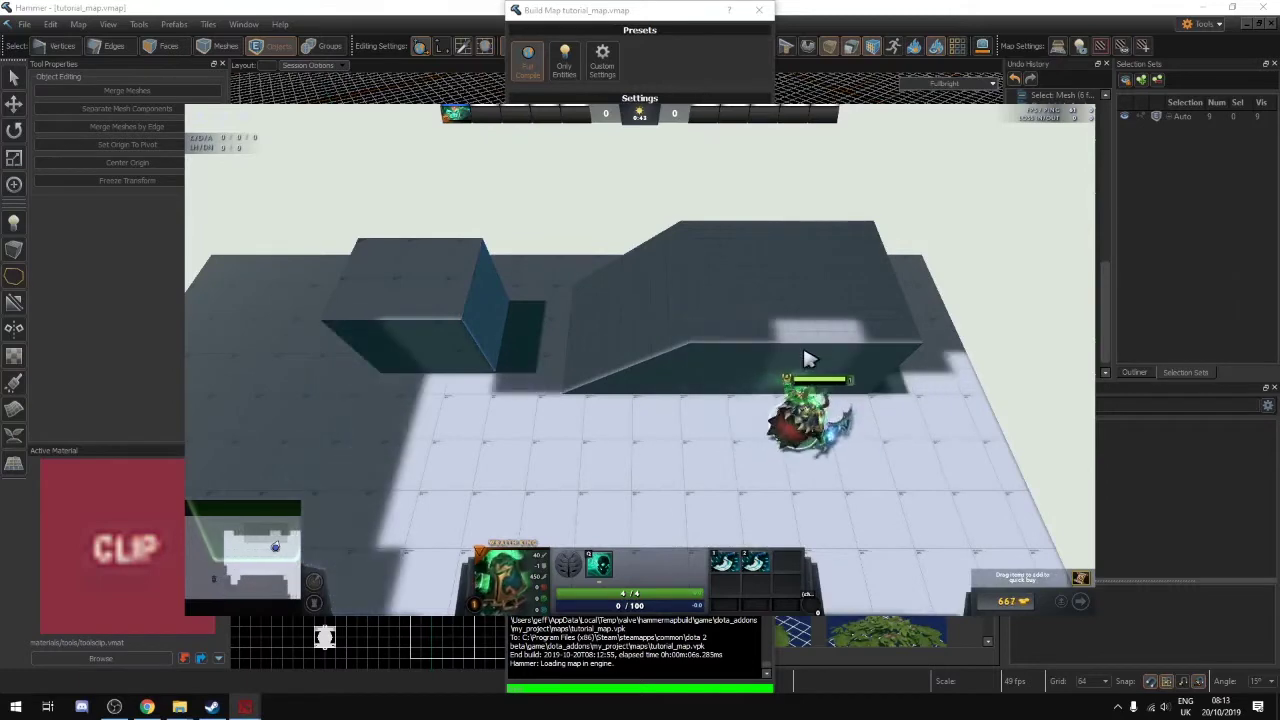
{"action": "right_click", "coordinate": [809, 288]}
{"action": "right_click", "coordinate": [811, 262]}
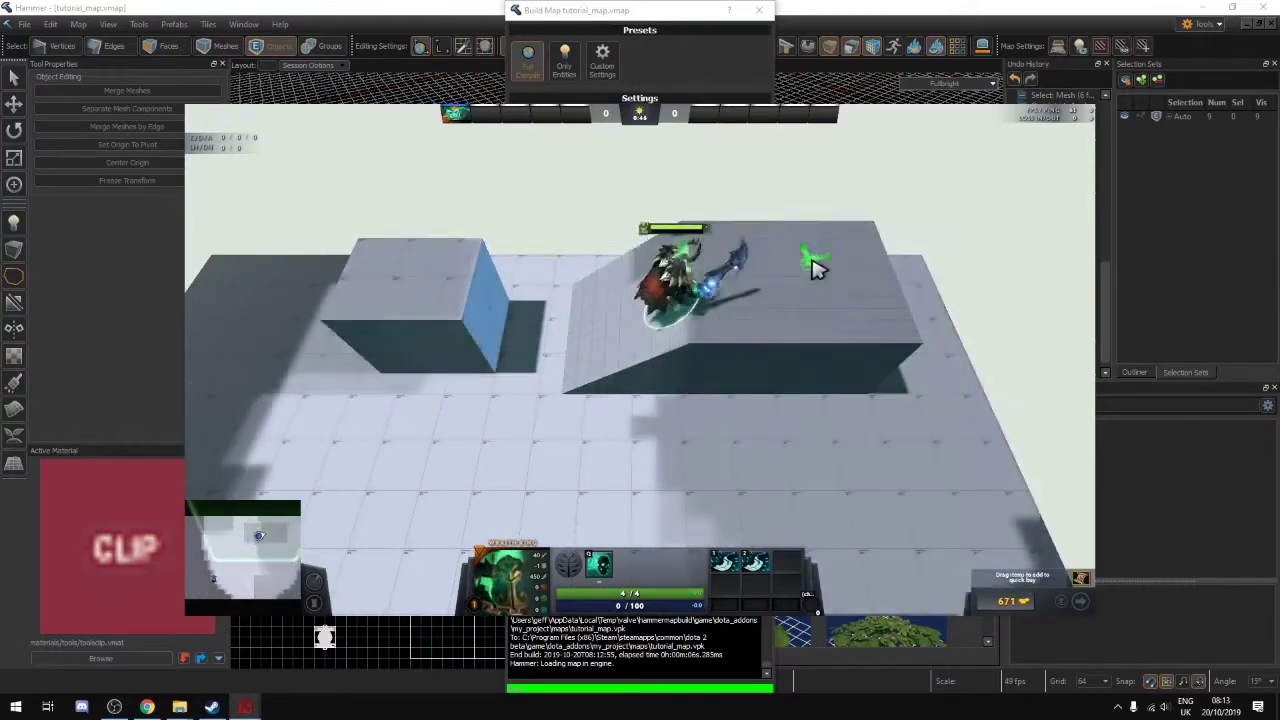
{"action": "right_click", "coordinate": [858, 338]}
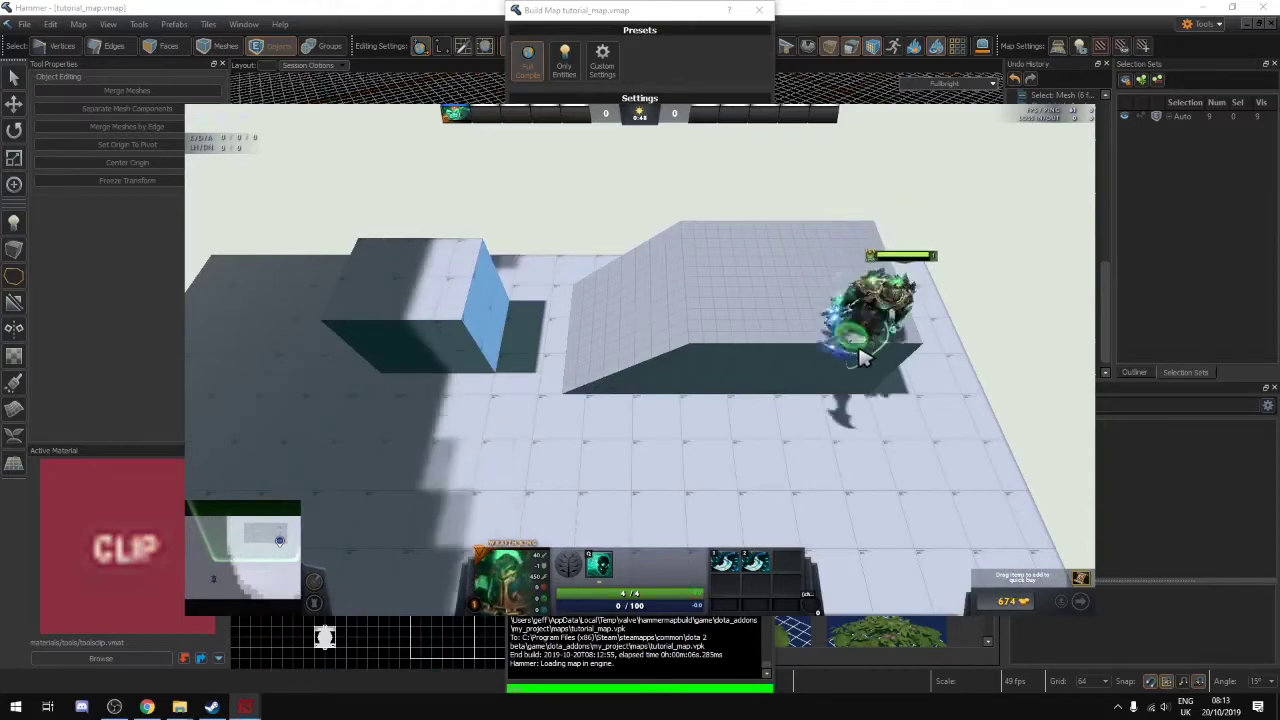
Walk Wraith King off the grey ramp by its slope and along the floor between the two ramps
{"action": "right_click", "coordinate": [885, 430]}
{"action": "right_click", "coordinate": [853, 438]}
{"action": "right_click", "coordinate": [816, 435]}
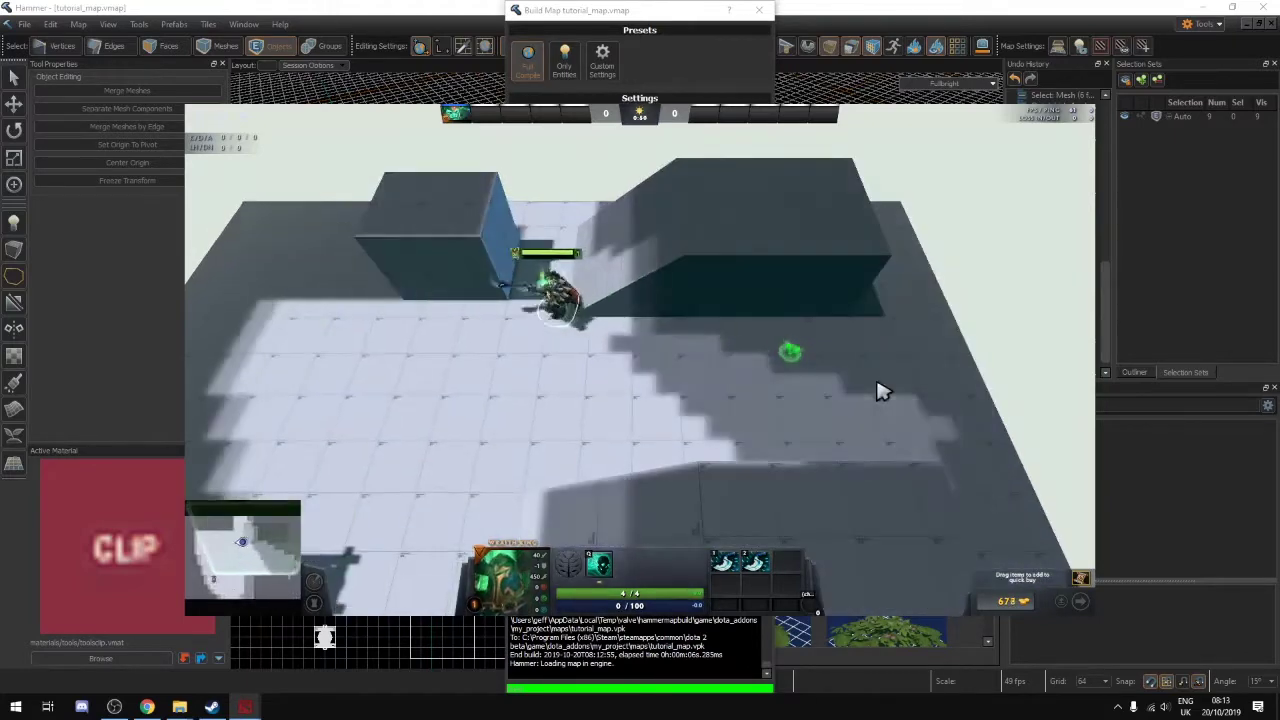
{"action": "right_click", "coordinate": [853, 381]}
{"action": "right_click", "coordinate": [845, 353]}
{"action": "right_click", "coordinate": [842, 363]}
{"action": "right_click", "coordinate": [704, 398]}
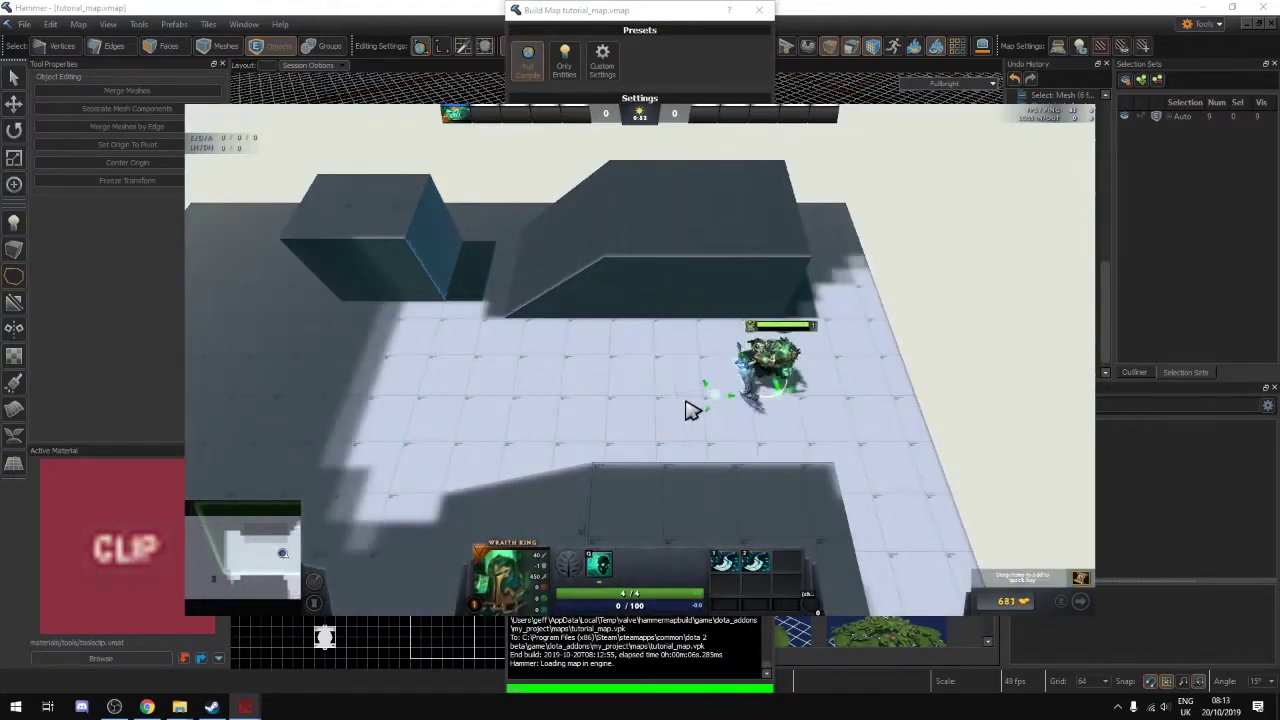
Walk Wraith King toward the square block and ready his blink item to target the block's top
{"action": "right_click", "coordinate": [648, 398]}
{"action": "right_click", "coordinate": [441, 367]}
{"action": "right_click", "coordinate": [367, 341]}
{"action": "key", "text": "1"}
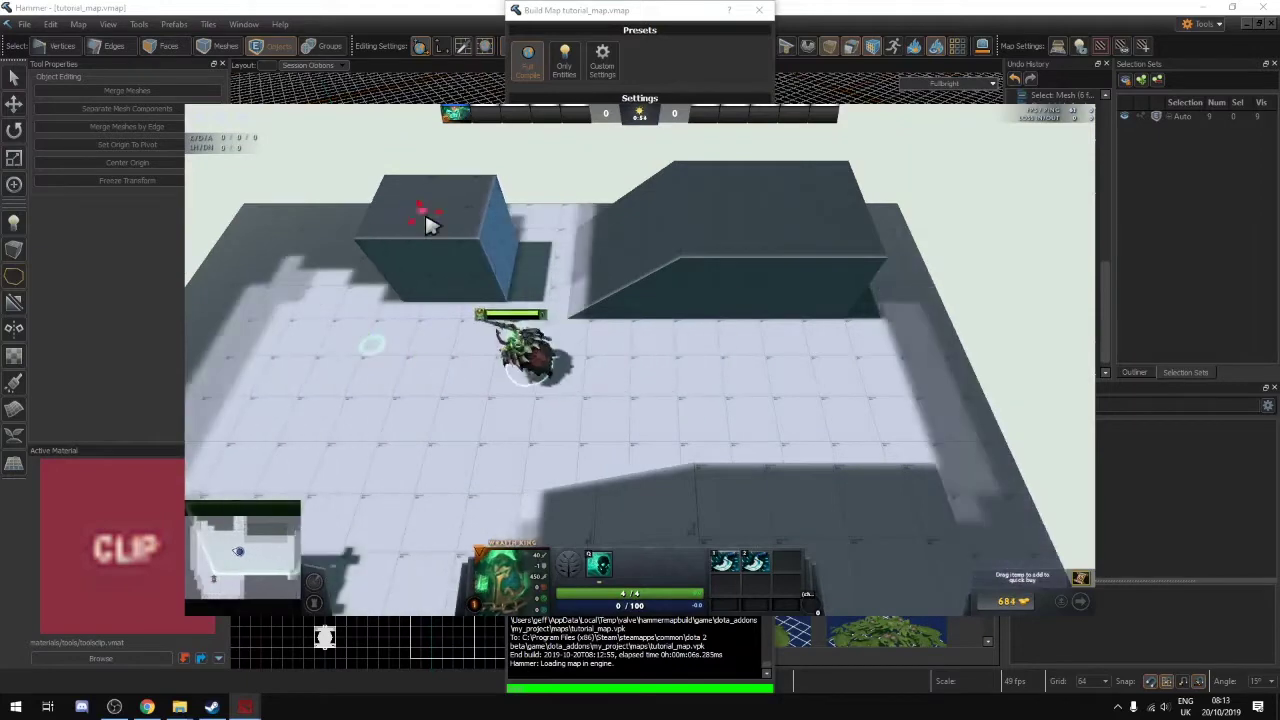
Blink the hero across the map beside the cube and walk it along the back edge behind the tall ramp
{"action": "left_click", "coordinate": [427, 223]}
{"action": "key", "text": "1"}
{"action": "left_click", "coordinate": [363, 380]}
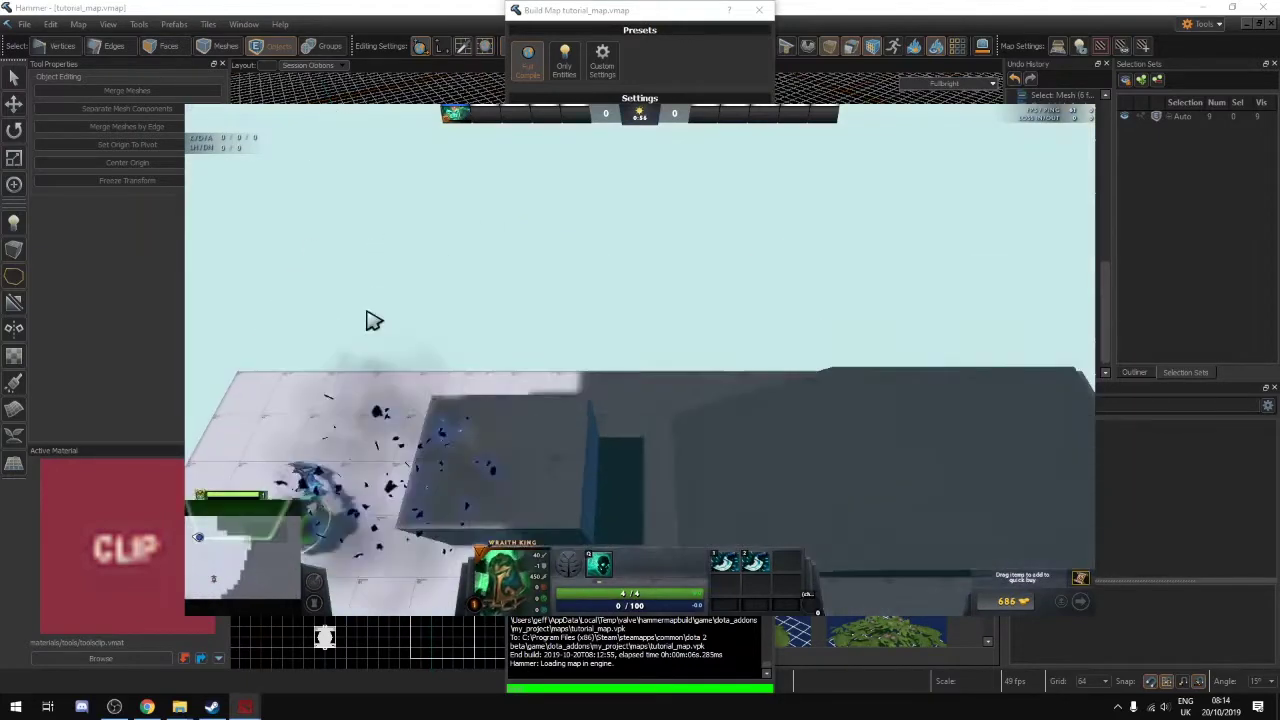
{"action": "right_click", "coordinate": [372, 386]}
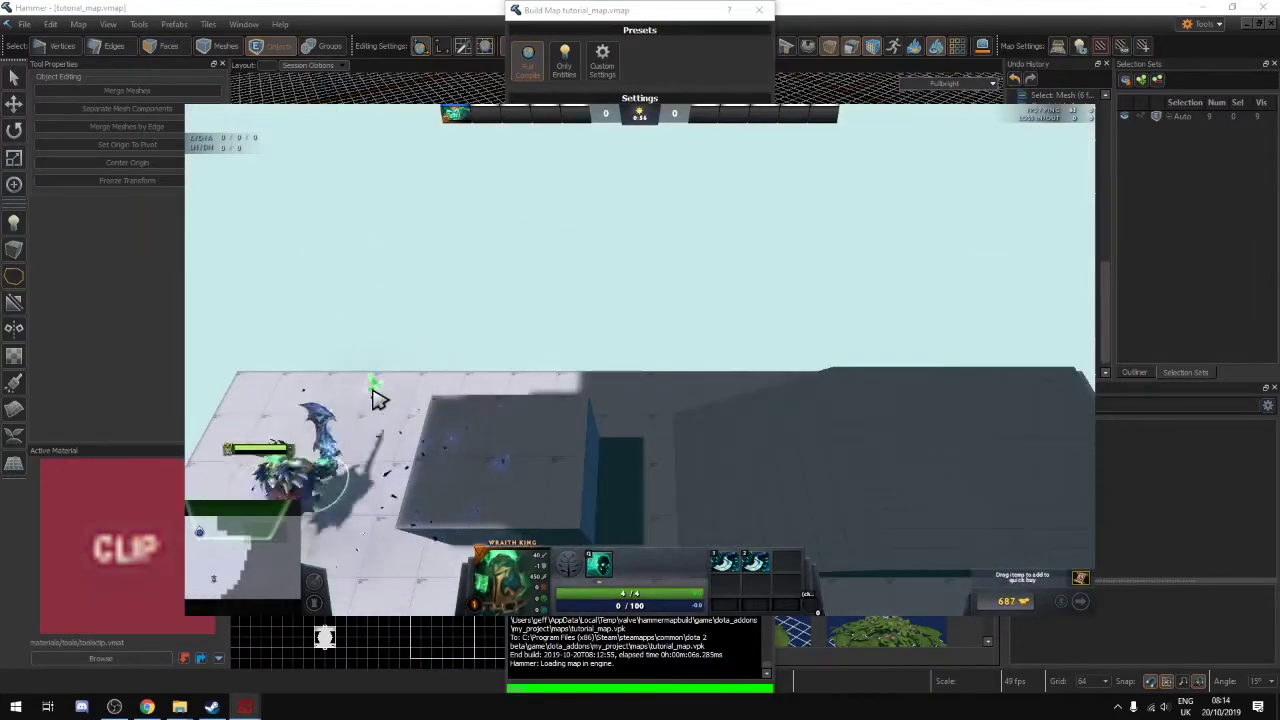
{"action": "right_click", "coordinate": [405, 380]}
{"action": "right_click", "coordinate": [435, 379]}
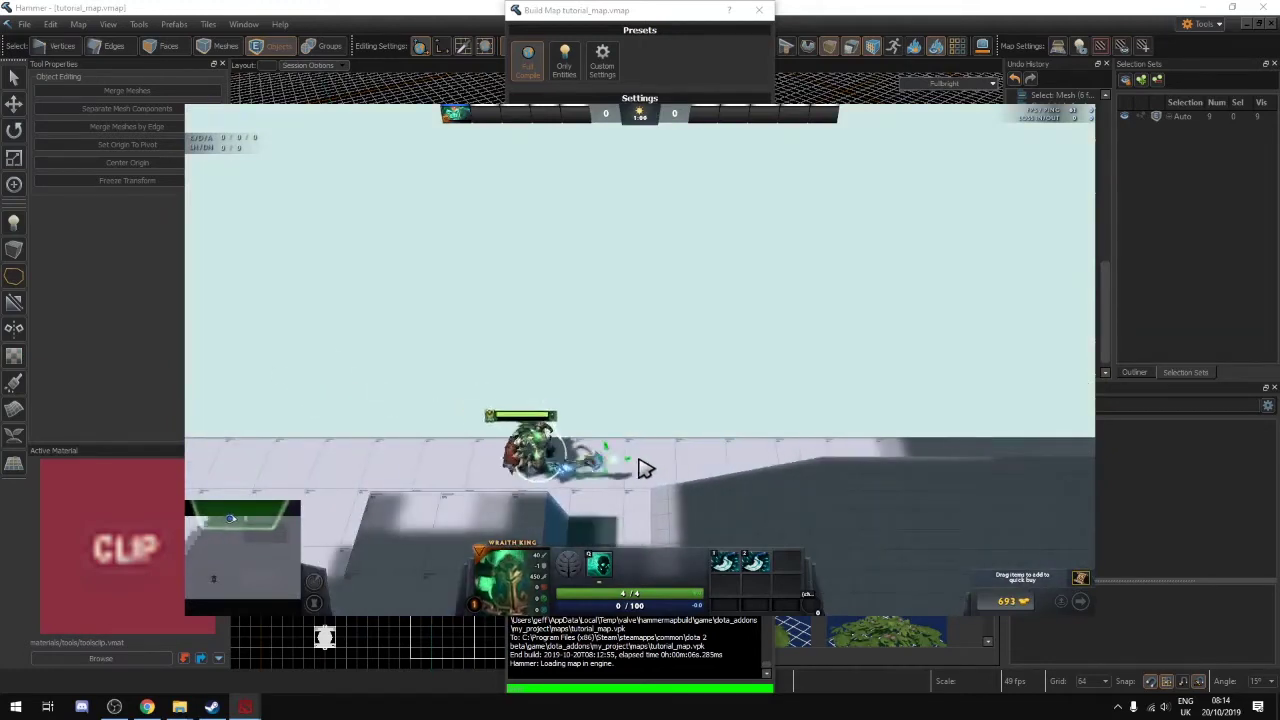
{"action": "right_click", "coordinate": [738, 452]}
{"action": "right_click", "coordinate": [838, 444]}
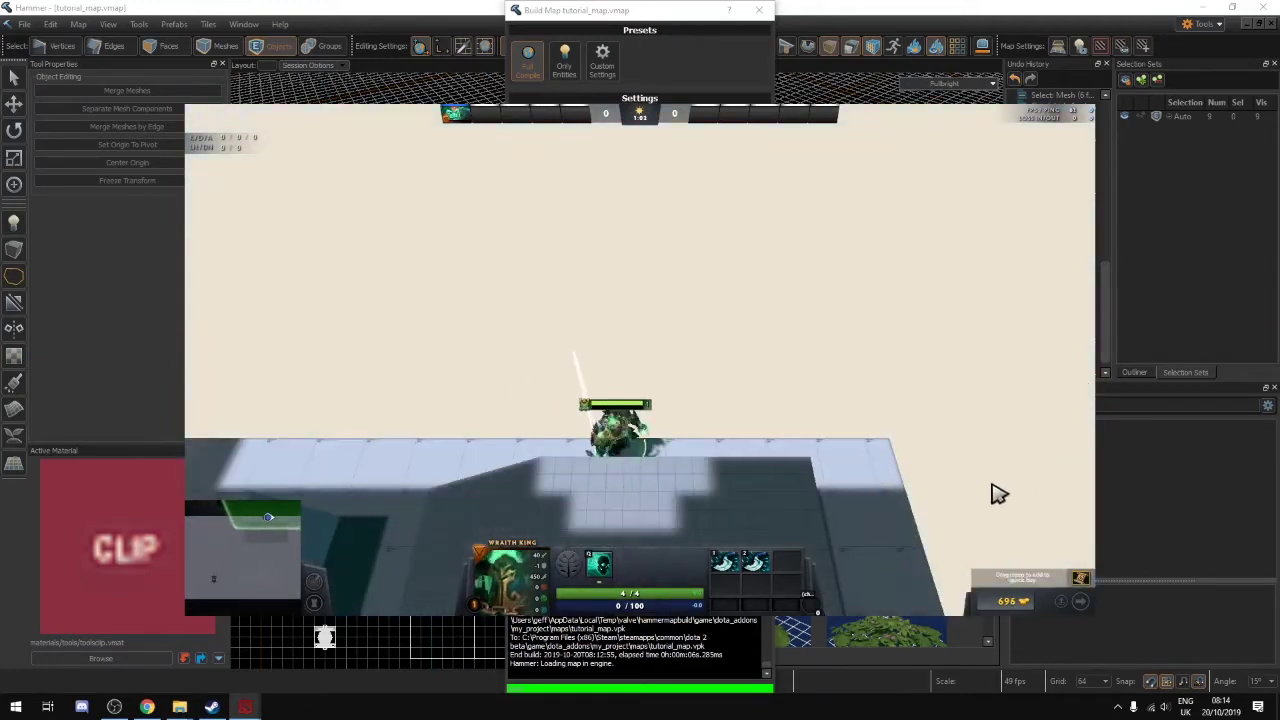
Walk the hero around the back corner of the tall ramp and test the passage along its outer side
{"action": "right_click", "coordinate": [850, 470]}
{"action": "right_click", "coordinate": [842, 438]}
{"action": "right_click", "coordinate": [812, 480]}
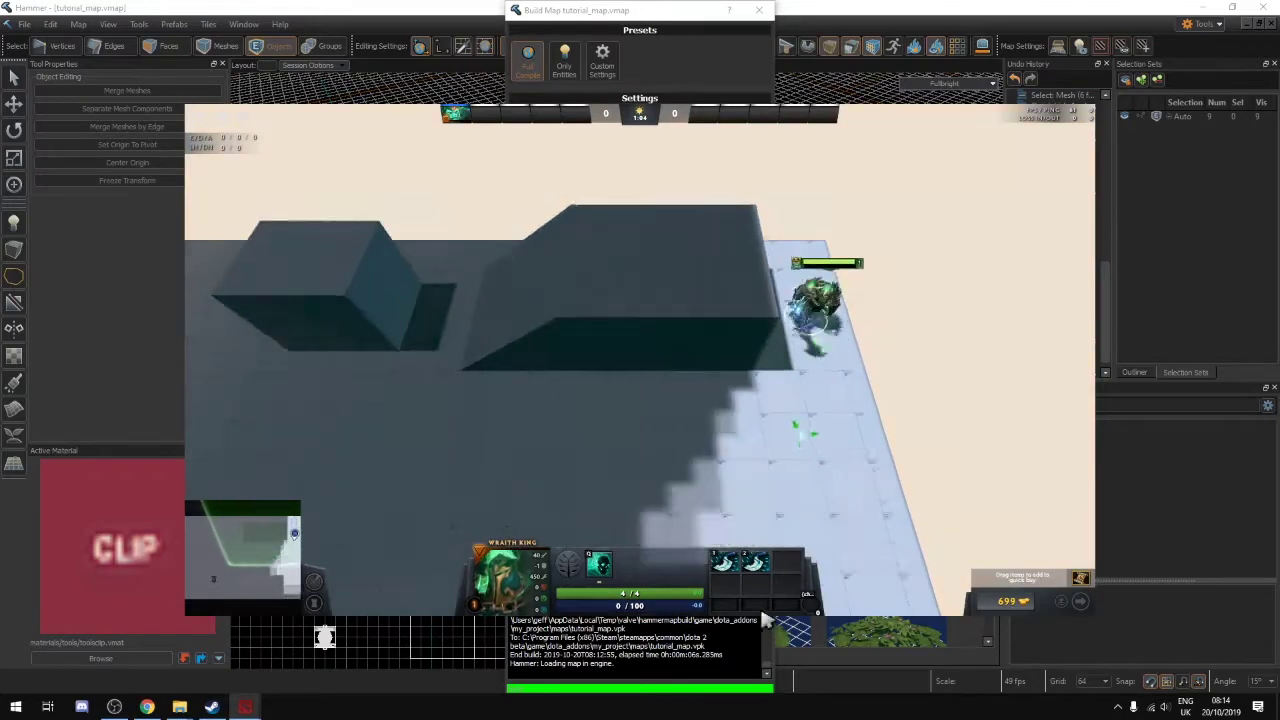
{"action": "right_click", "coordinate": [822, 305]}
{"action": "right_click", "coordinate": [828, 501]}
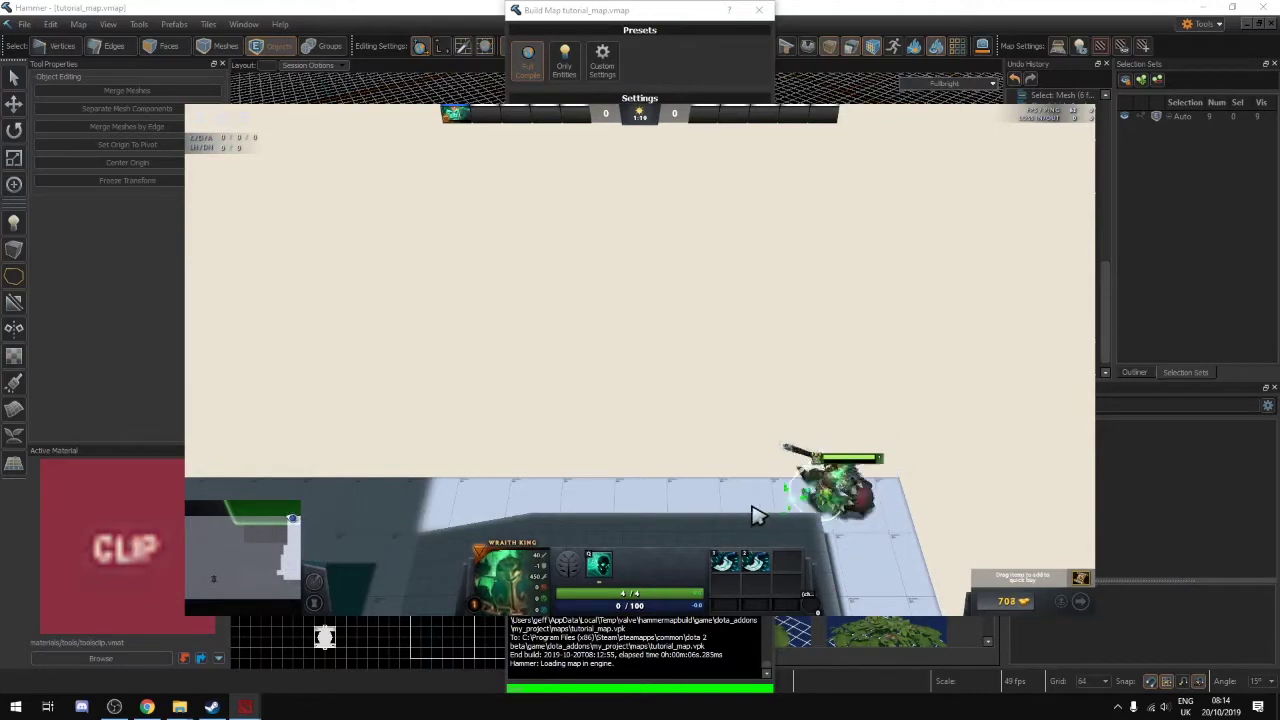
Walk the hero back and forth along the floor strip behind the tall ramp to test its collision
{"action": "right_click", "coordinate": [517, 508]}
{"action": "right_click", "coordinate": [418, 508]}
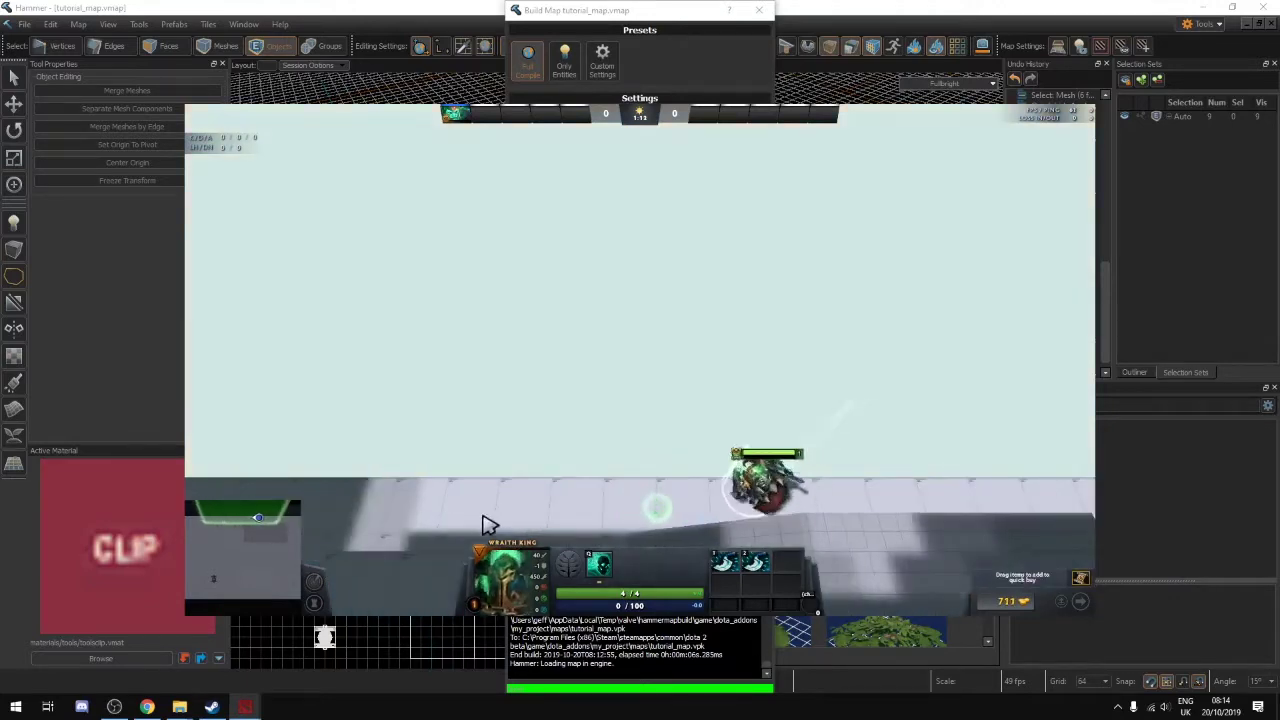
{"action": "right_click", "coordinate": [531, 503]}
{"action": "right_click", "coordinate": [707, 505]}
{"action": "right_click", "coordinate": [771, 508]}
{"action": "right_click", "coordinate": [860, 508]}
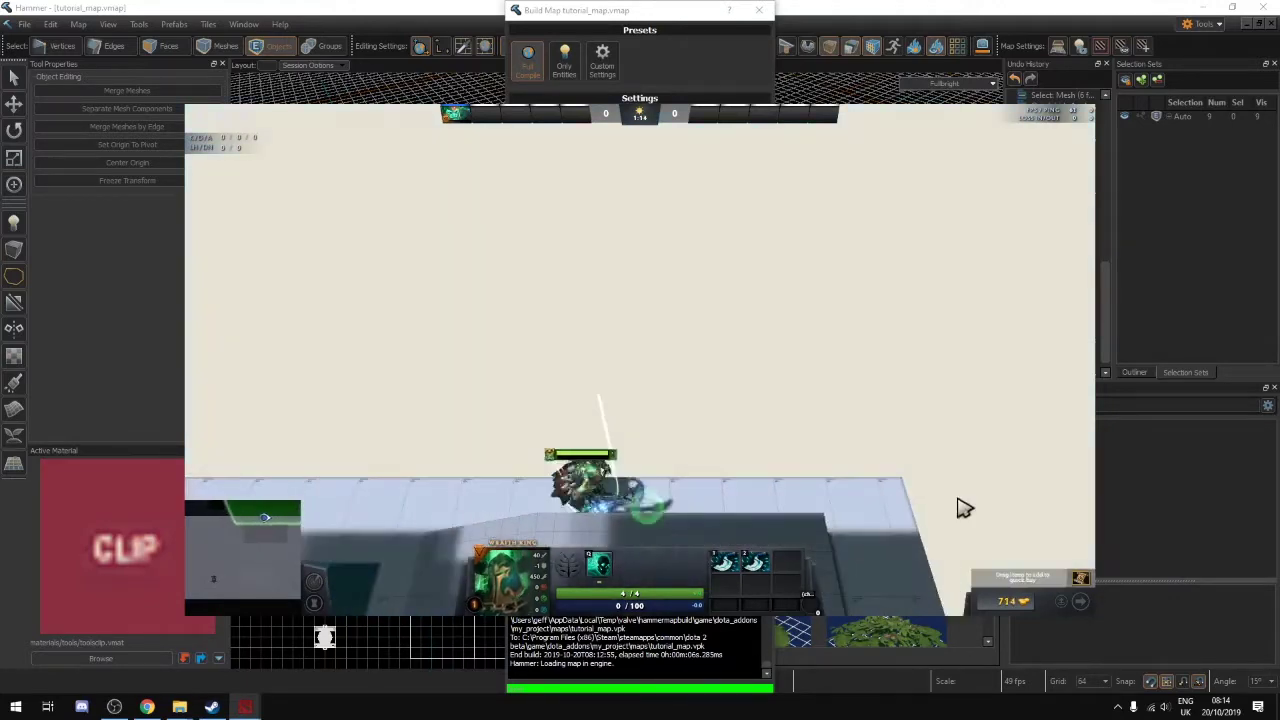
Lead the hero around the tall ramp's back corner and down its outer side towards the low ramp
{"action": "right_click", "coordinate": [896, 555]}
{"action": "right_click", "coordinate": [861, 446]}
{"action": "right_click", "coordinate": [818, 500]}
{"action": "right_click", "coordinate": [858, 507]}
{"action": "right_click", "coordinate": [810, 475]}
{"action": "right_click", "coordinate": [850, 458]}
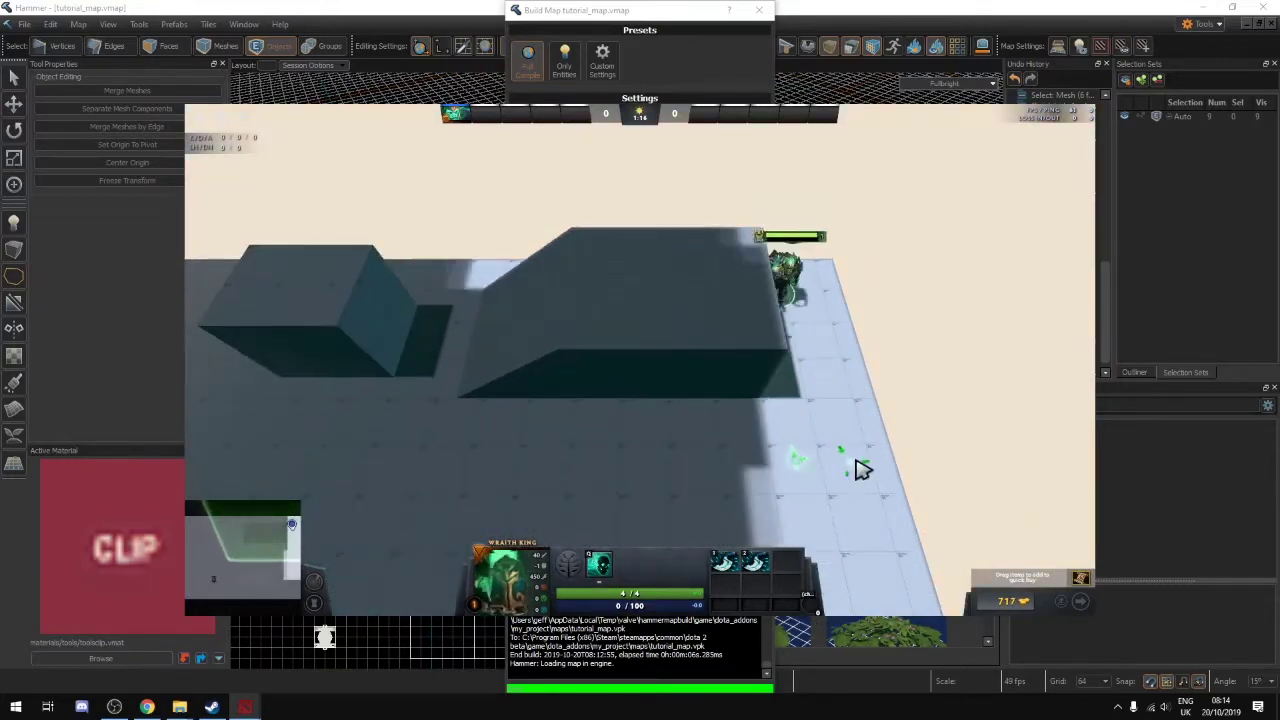
{"action": "right_click", "coordinate": [799, 455]}
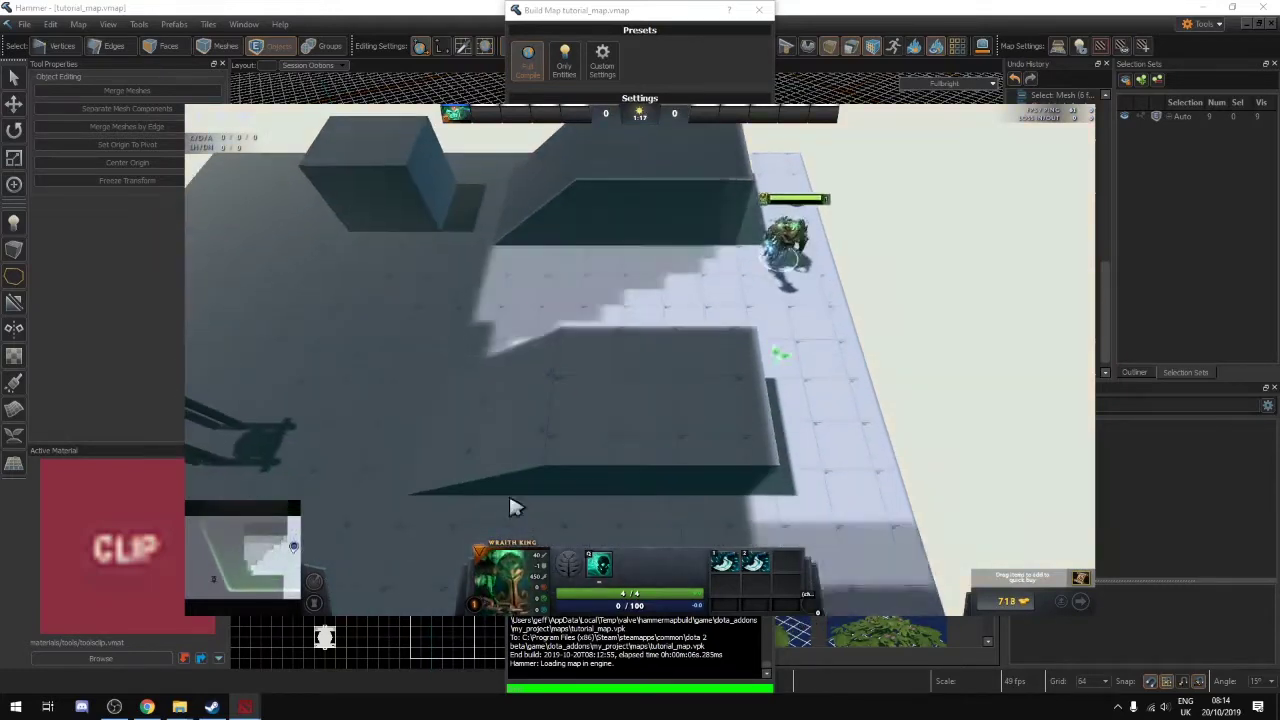
Move the hero through the space between the two ramps and up the slope of the low ramp
{"action": "right_click", "coordinate": [629, 383]}
{"action": "right_click", "coordinate": [563, 349]}
{"action": "right_click", "coordinate": [343, 480]}
{"action": "right_click", "coordinate": [411, 412]}
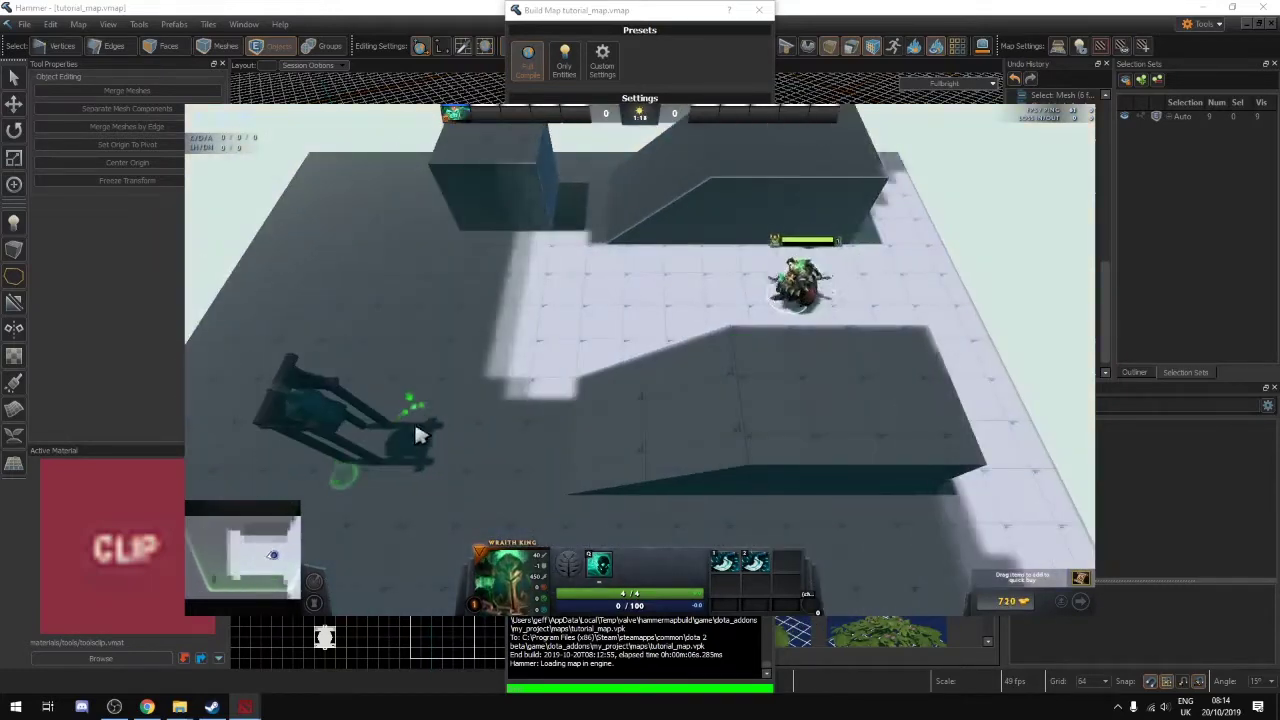
{"action": "right_click", "coordinate": [451, 443]}
{"action": "right_click", "coordinate": [528, 440]}
{"action": "right_click", "coordinate": [603, 421]}
{"action": "right_click", "coordinate": [650, 402]}
{"action": "right_click", "coordinate": [683, 401]}
{"action": "right_click", "coordinate": [829, 403]}
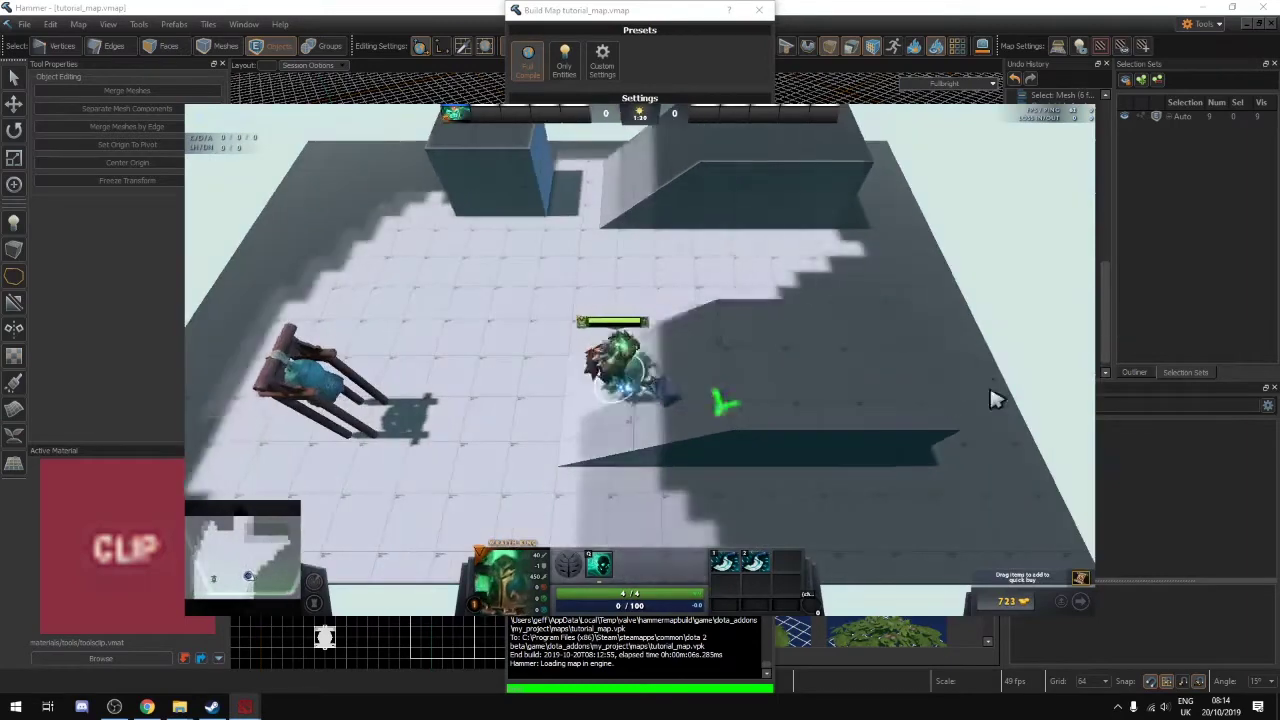
Walk the hero back and forth across the low ramp's flat top and slope to test walkability
{"action": "right_click", "coordinate": [906, 397]}
{"action": "right_click", "coordinate": [742, 377]}
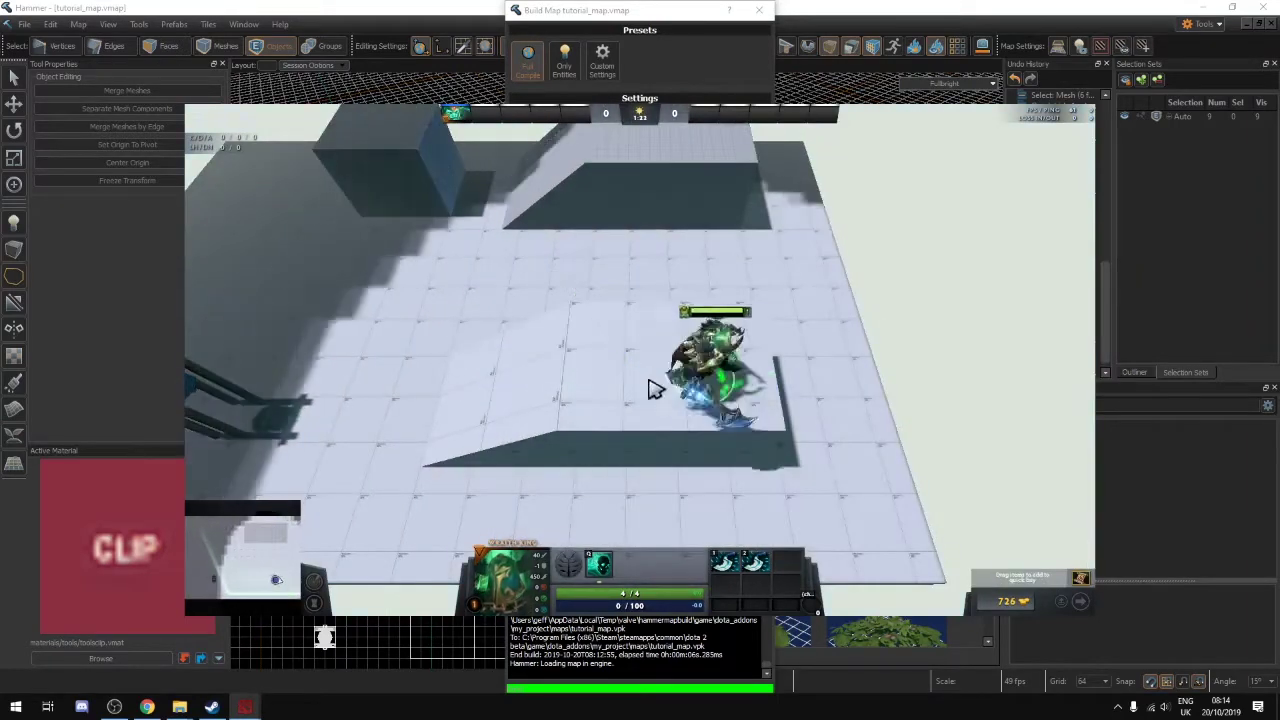
{"action": "right_click", "coordinate": [604, 379]}
{"action": "right_click", "coordinate": [772, 354]}
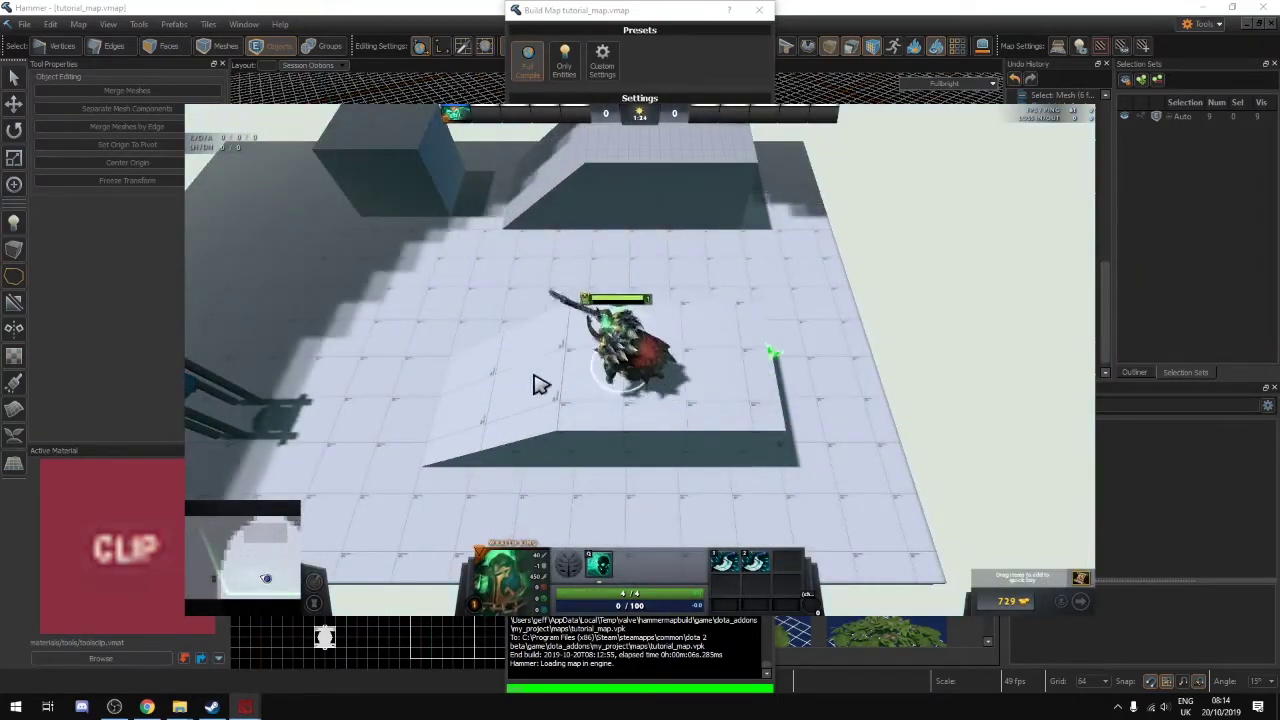
{"action": "right_click", "coordinate": [538, 377]}
{"action": "right_click", "coordinate": [692, 368]}
{"action": "right_click", "coordinate": [606, 373]}
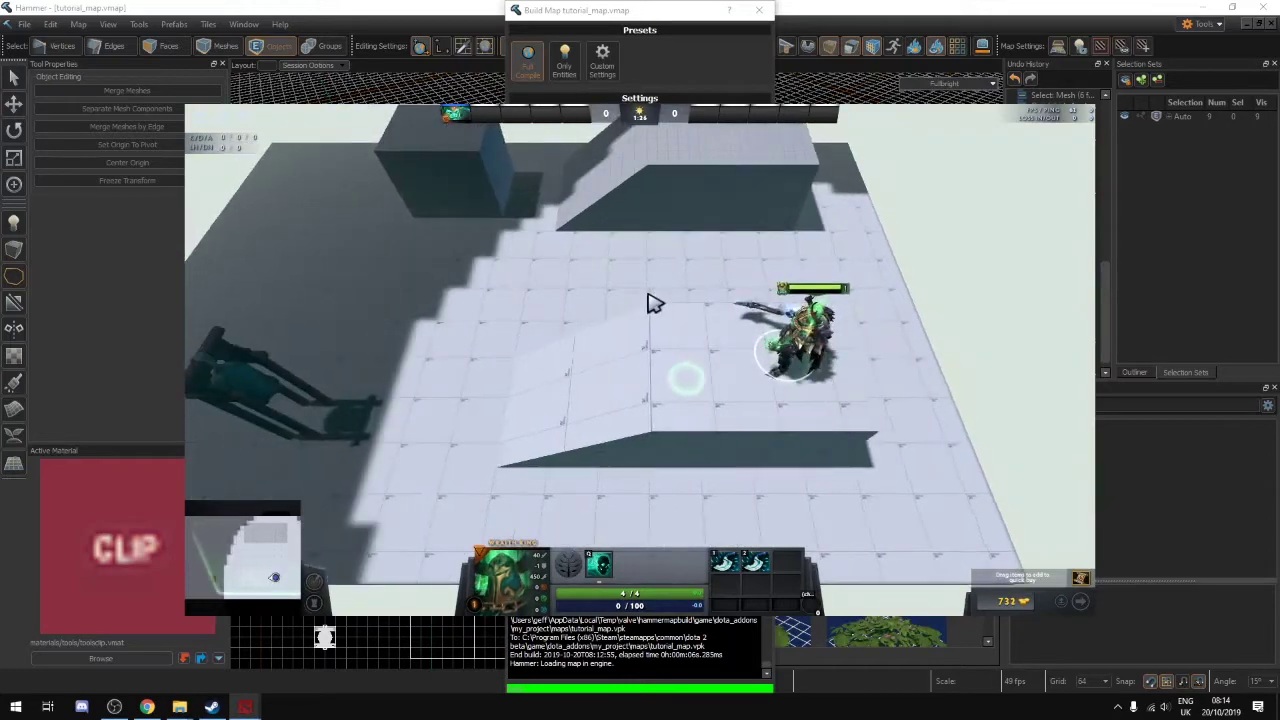
Walk the hero down off the low ramp and across the open floor to the tall ramp's foot
{"action": "right_click", "coordinate": [240, 338]}
{"action": "right_click", "coordinate": [474, 354]}
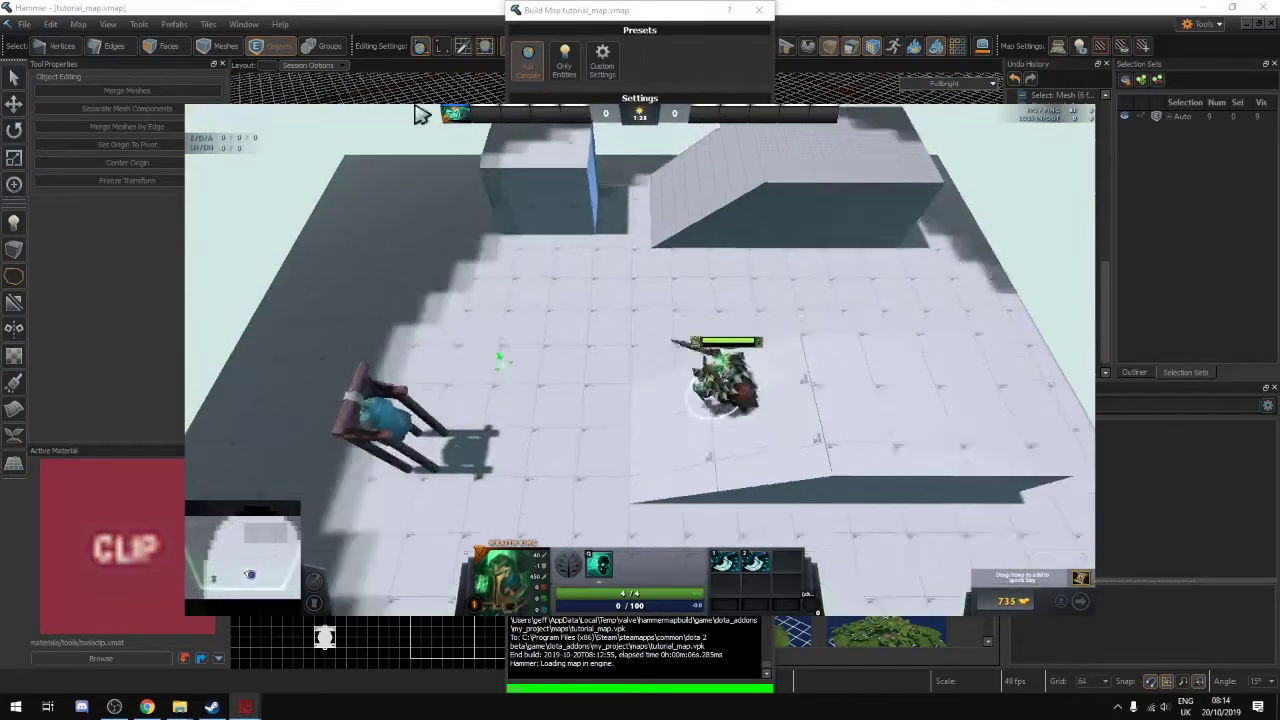
{"action": "right_click", "coordinate": [507, 196]}
{"action": "right_click", "coordinate": [545, 335]}
{"action": "right_click", "coordinate": [750, 344]}
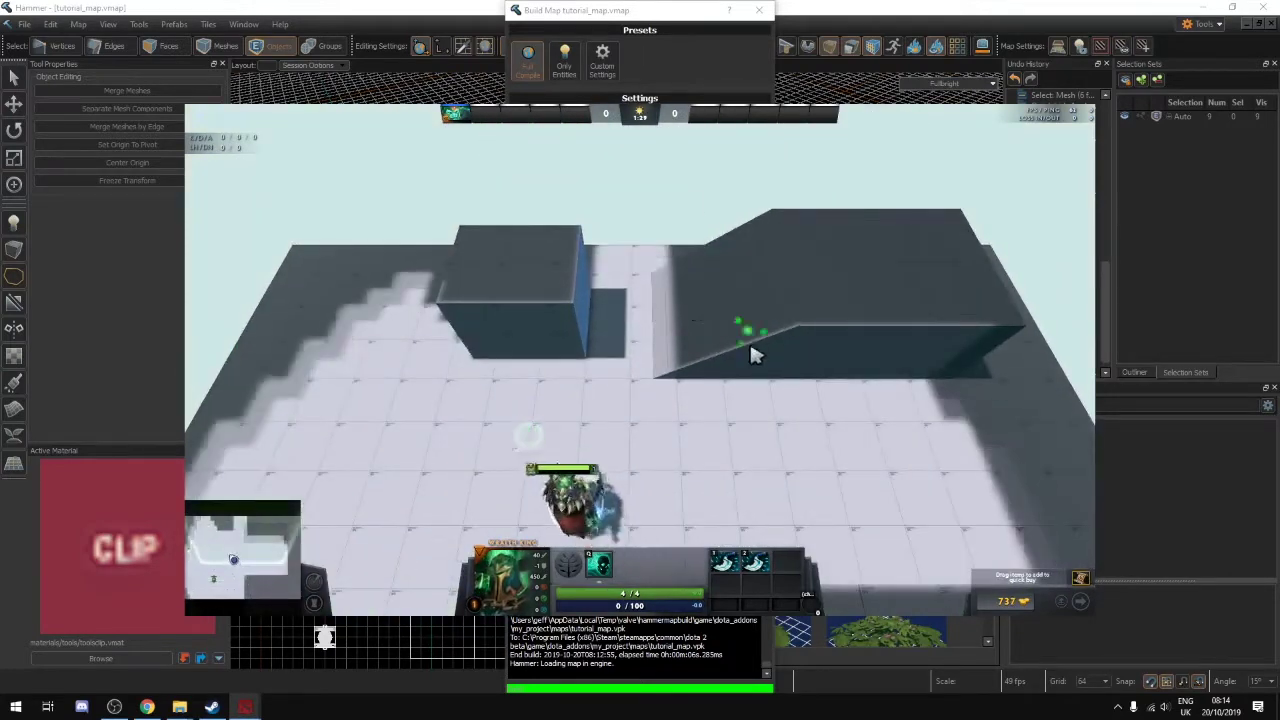
{"action": "right_click", "coordinate": [750, 412]}
{"action": "right_click", "coordinate": [646, 410]}
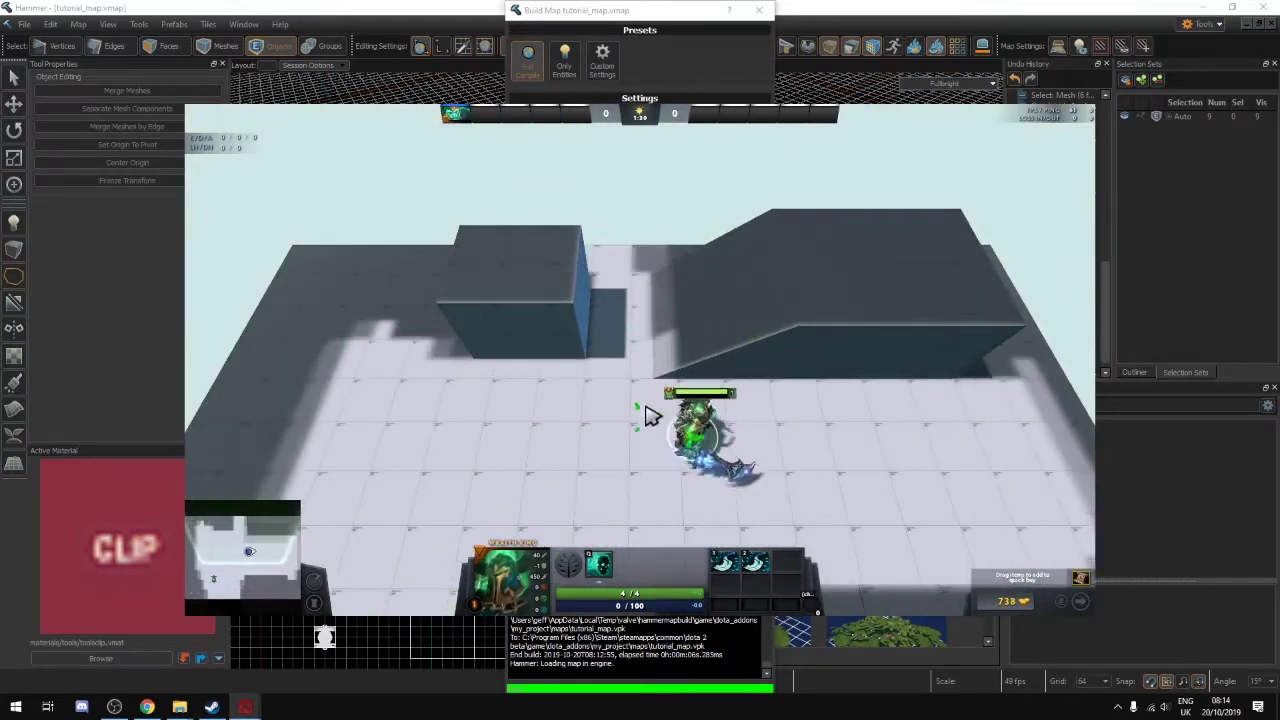
Walk the hero up the tall ramp's slope and around its flat top
{"action": "right_click", "coordinate": [660, 320]}
{"action": "right_click", "coordinate": [704, 286]}
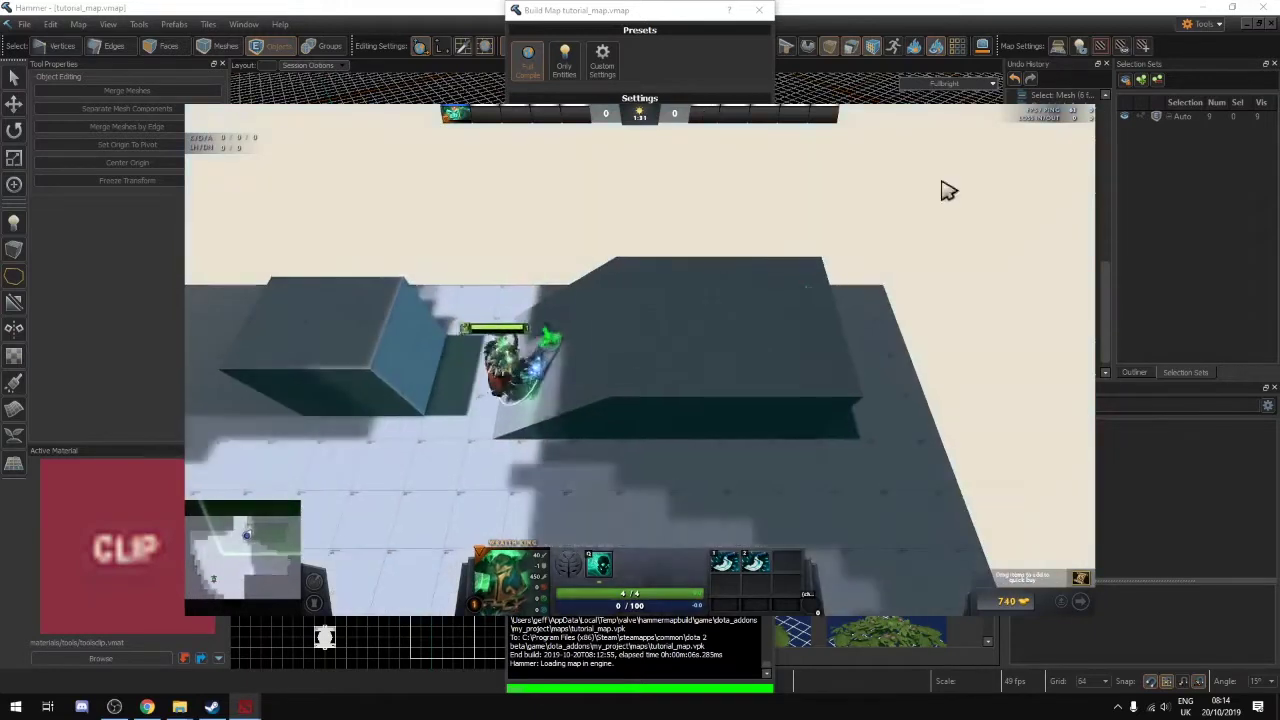
{"action": "right_click", "coordinate": [793, 288]}
{"action": "right_click", "coordinate": [824, 412]}
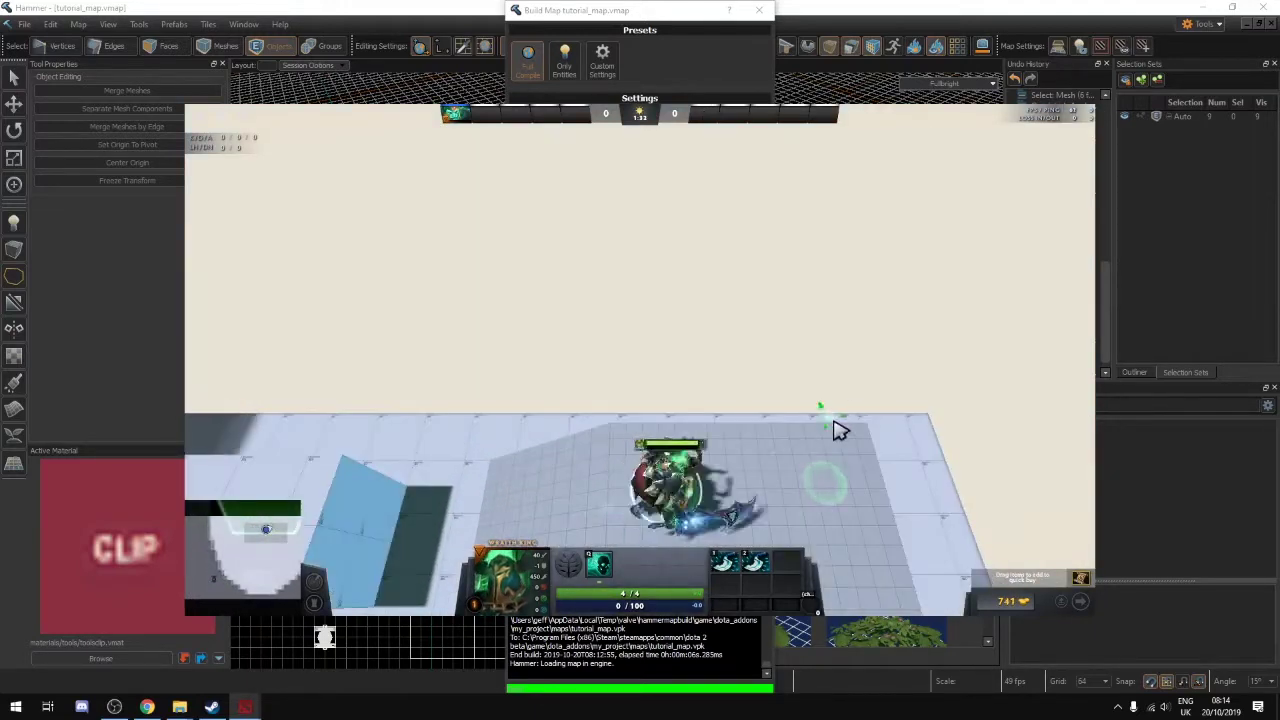
{"action": "right_click", "coordinate": [828, 446]}
{"action": "right_click", "coordinate": [684, 536]}
{"action": "right_click", "coordinate": [704, 478]}
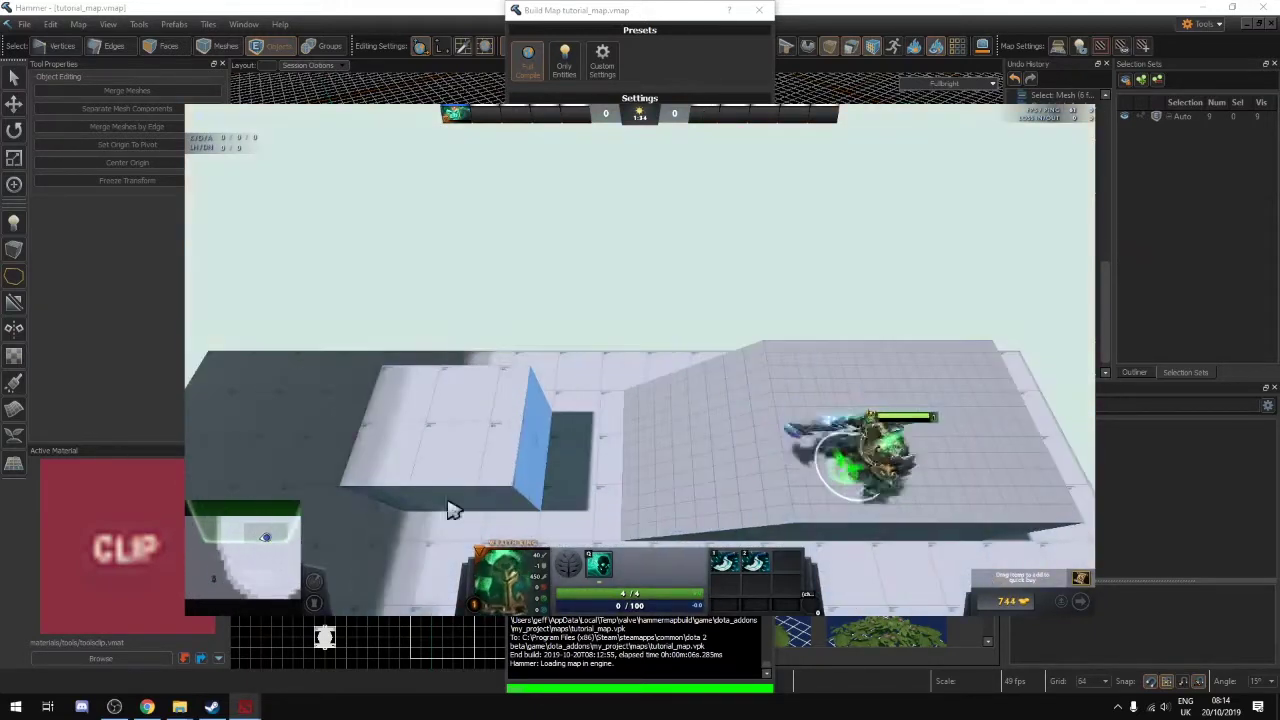
Walk the hero back down the tall ramp and out onto the open floor
{"action": "right_click", "coordinate": [637, 507]}
{"action": "right_click", "coordinate": [443, 467]}
{"action": "right_click", "coordinate": [543, 424]}
{"action": "right_click", "coordinate": [553, 445]}
{"action": "right_click", "coordinate": [743, 429]}
{"action": "right_click", "coordinate": [786, 394]}
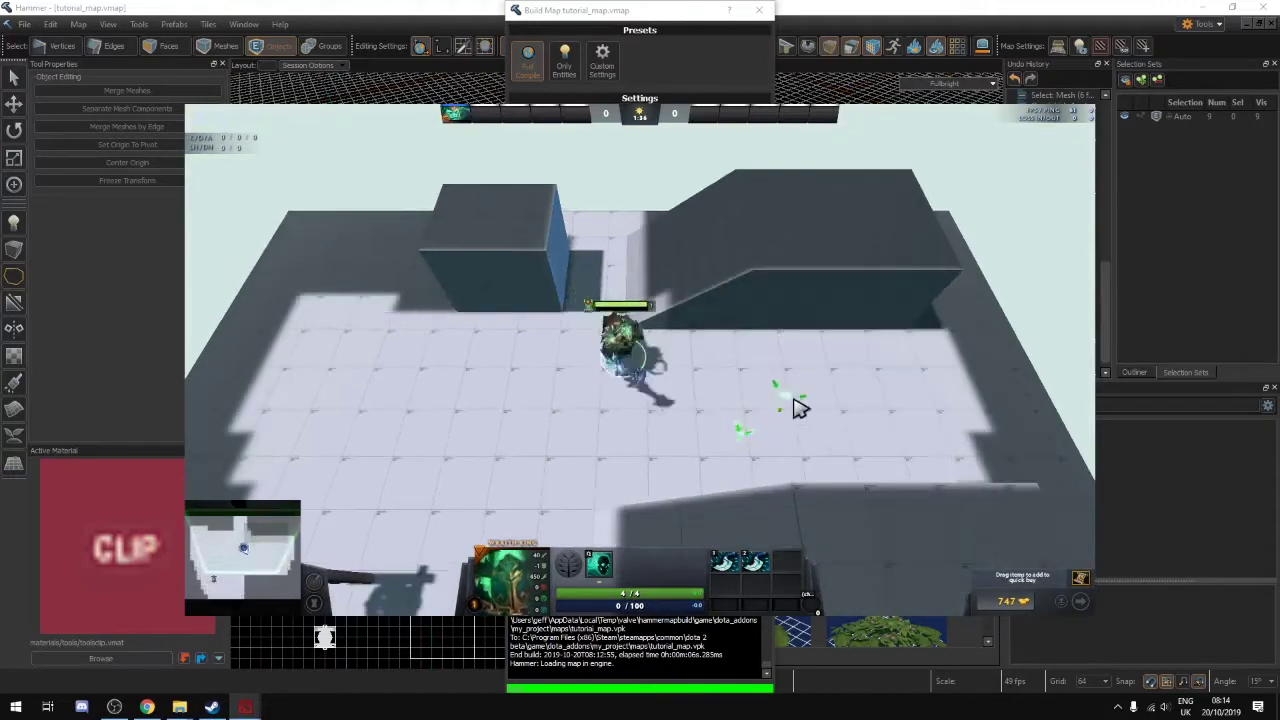
Circle the hero behind the tall ramp and return it to the open floor through the gap beside the cube
{"action": "right_click", "coordinate": [834, 477]}
{"action": "right_click", "coordinate": [790, 374]}
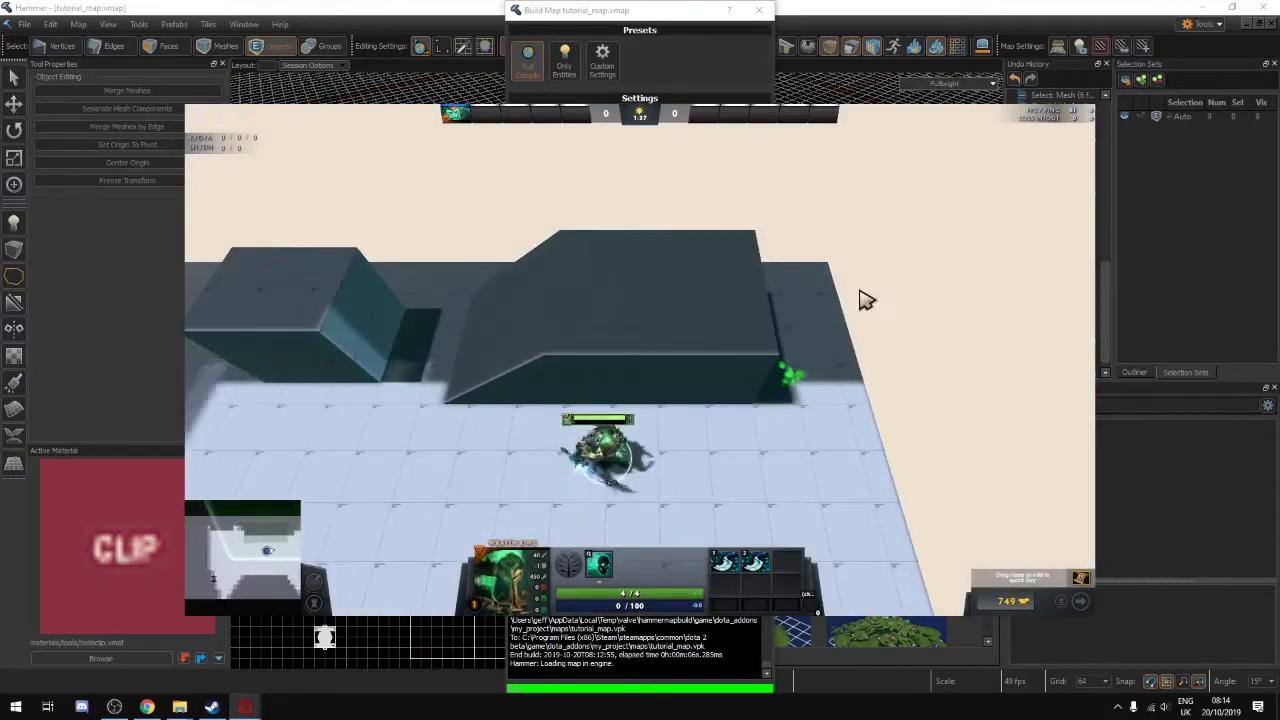
{"action": "right_click", "coordinate": [839, 376]}
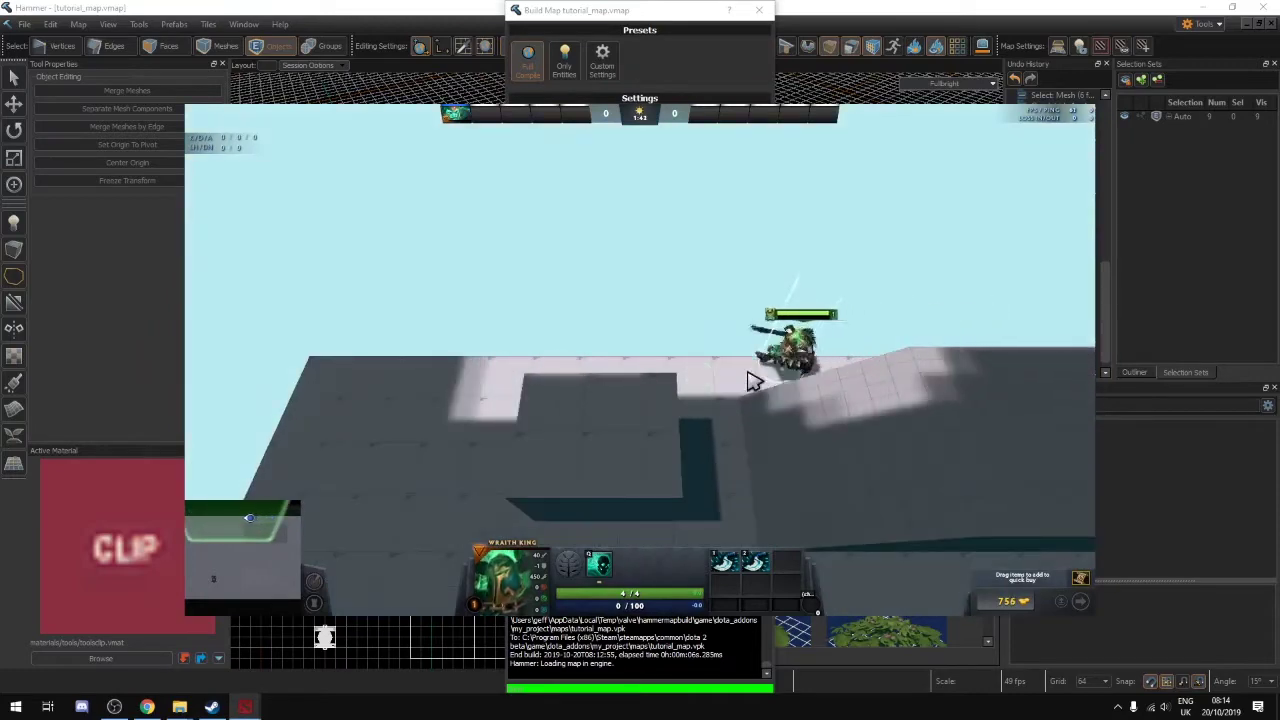
{"action": "right_click", "coordinate": [704, 396]}
{"action": "right_click", "coordinate": [652, 448]}
{"action": "right_click", "coordinate": [658, 410]}
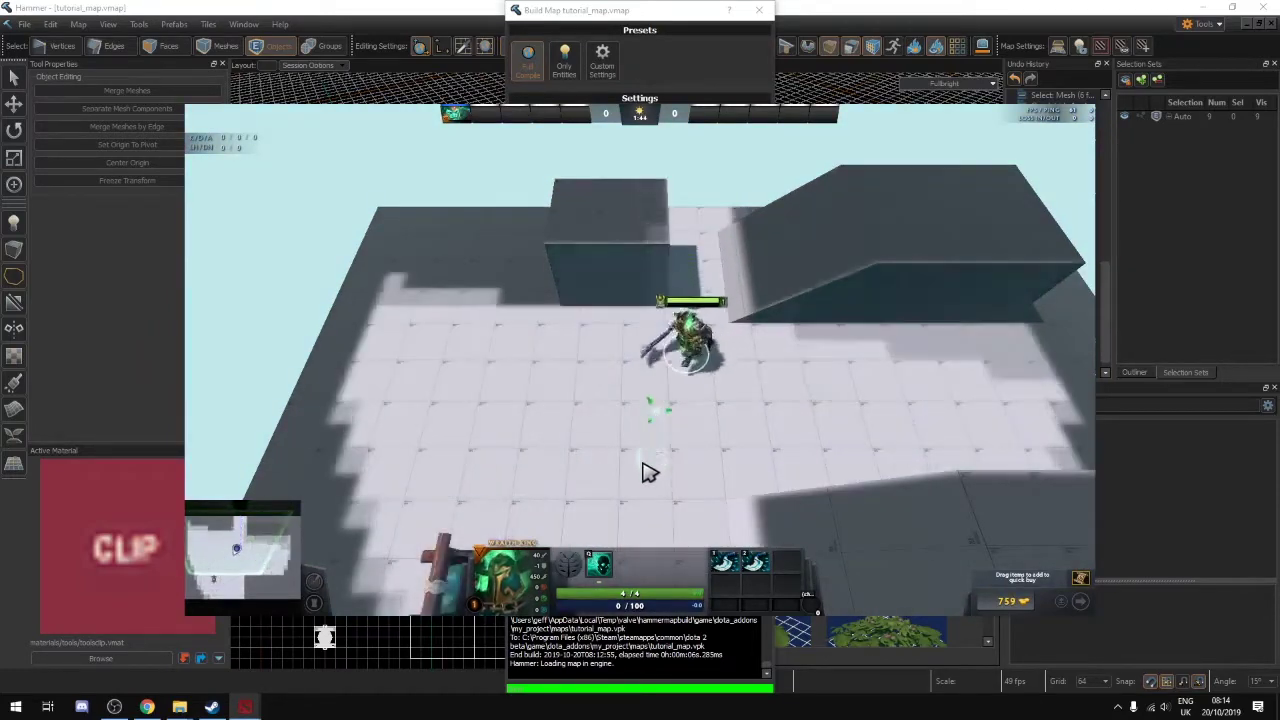
{"action": "right_click", "coordinate": [578, 538]}
{"action": "right_click", "coordinate": [665, 418]}
{"action": "right_click", "coordinate": [857, 443]}
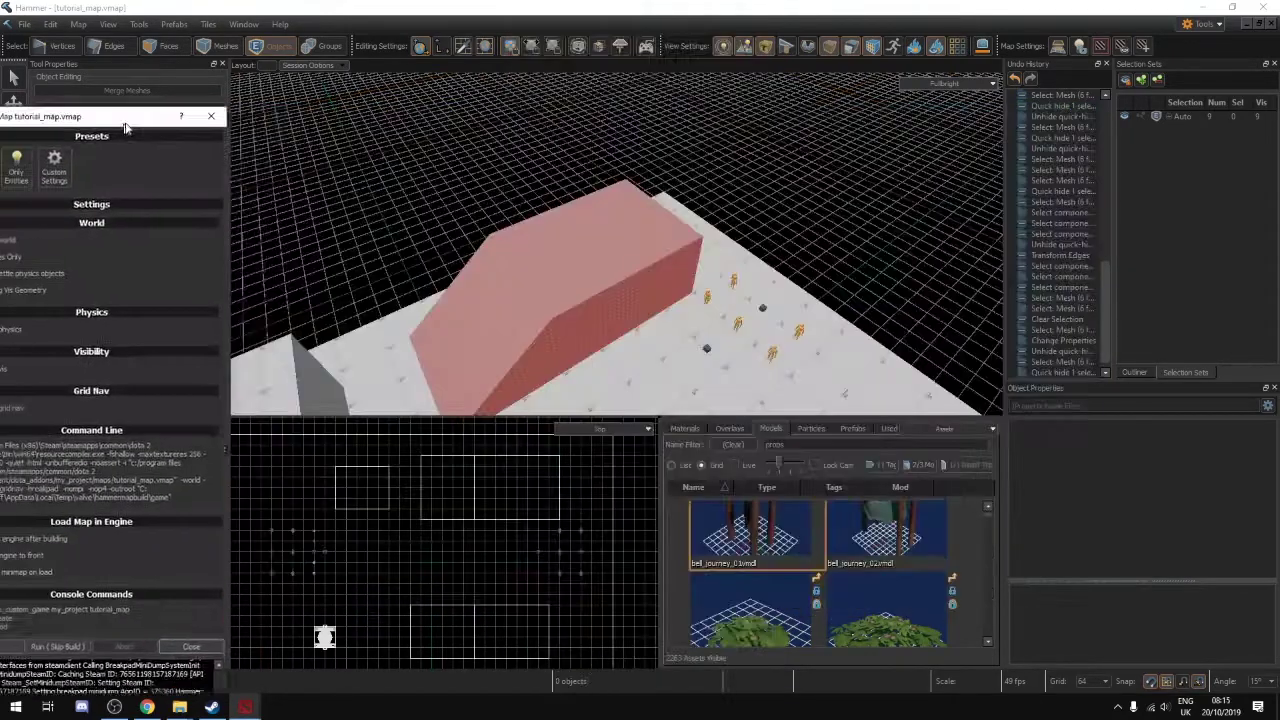
Close the Build Map window and choose reflectivity_30 as the active material for new block geometry
{"action": "left_click", "coordinate": [257, 106]}
{"action": "right_click_drag", "start_coordinate": [591, 208], "coordinate": [370, 218]}
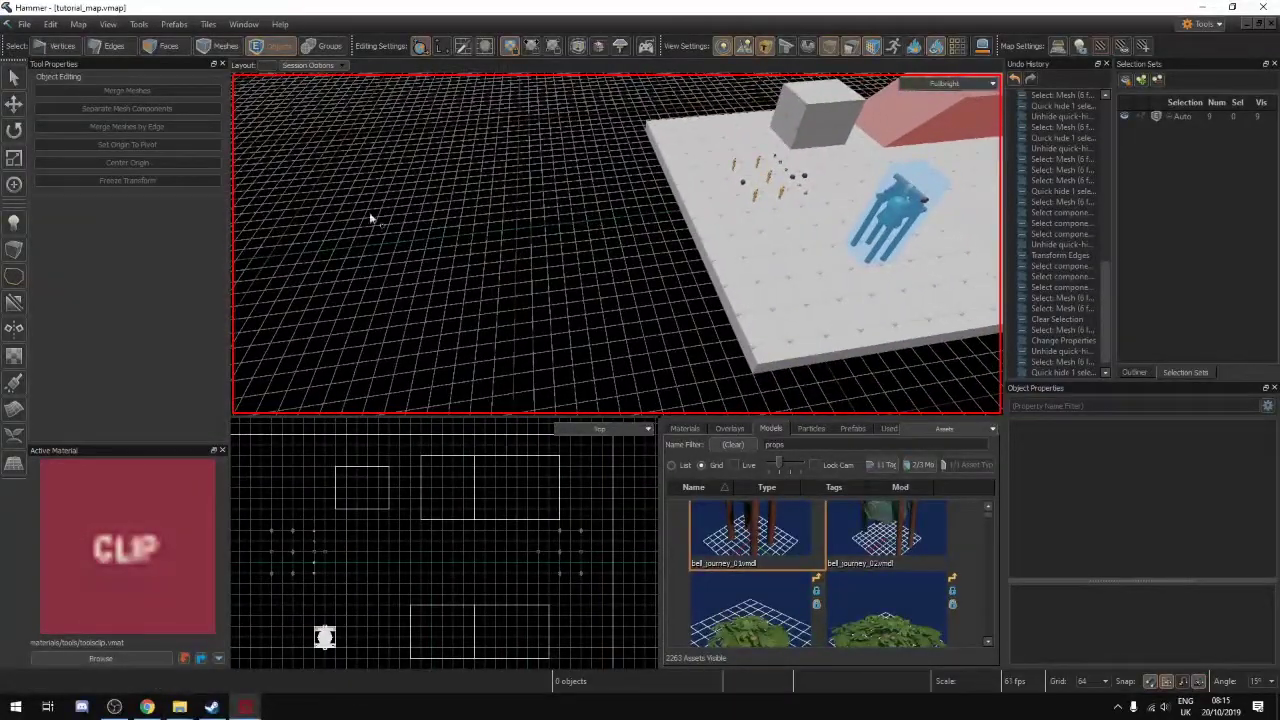
{"action": "left_click", "coordinate": [15, 249]}
{"action": "left_click", "coordinate": [137, 661]}
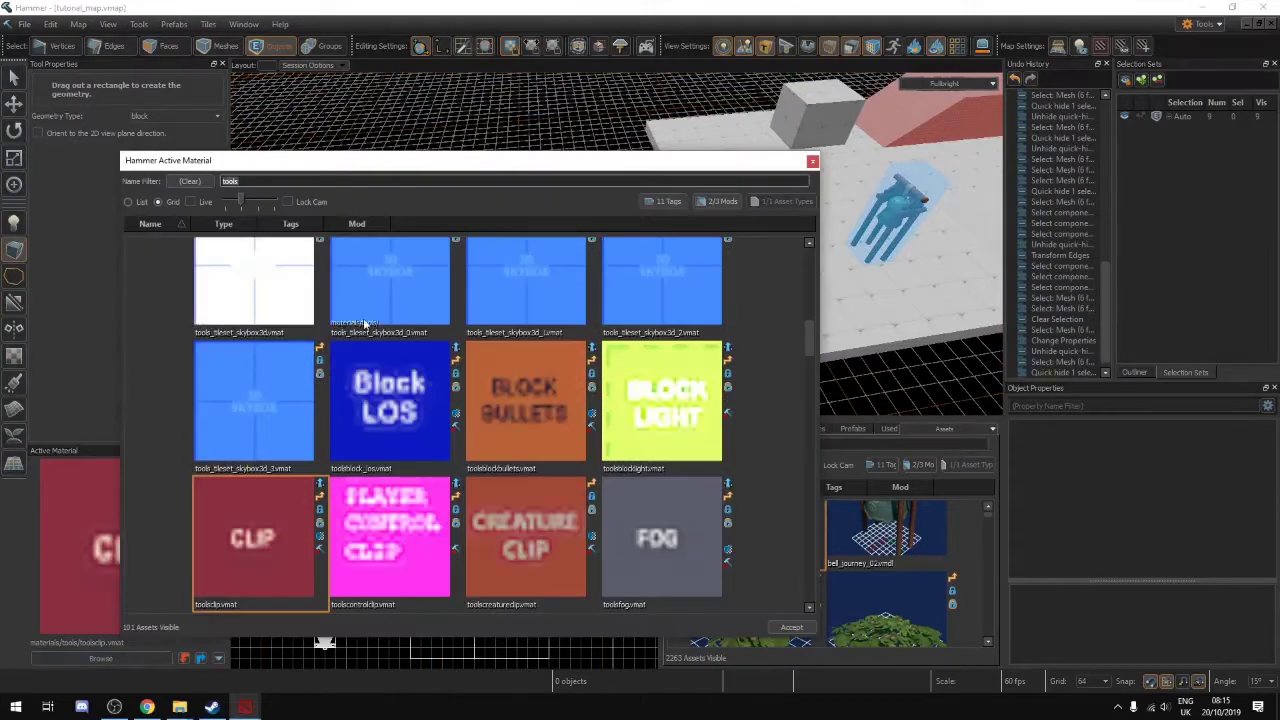
{"action": "scroll", "coordinate": [408, 431], "scroll_direction": "up", "scroll_amount": 10}
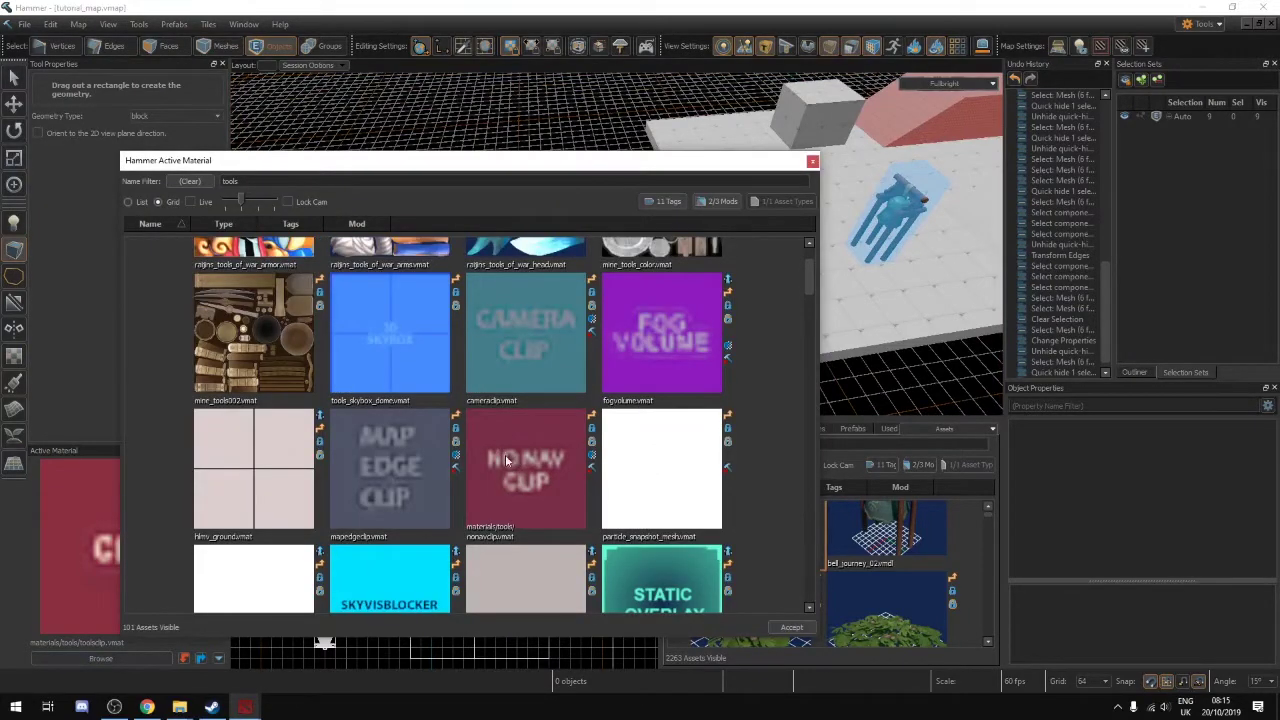
{"action": "scroll", "coordinate": [360, 459], "scroll_direction": "down", "scroll_amount": 6}
{"action": "scroll", "coordinate": [380, 444], "scroll_direction": "up", "scroll_amount": 6}
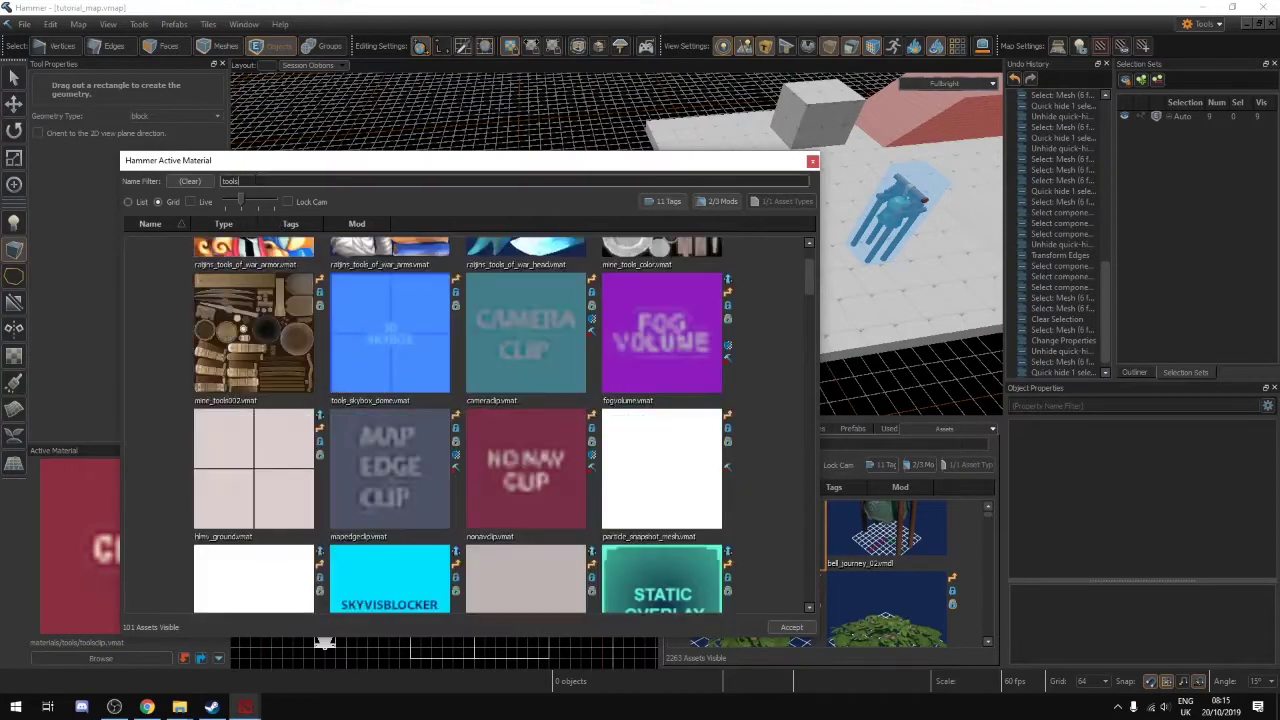
{"action": "left_click_drag", "start_coordinate": [255, 181], "coordinate": [110, 178]}
{"action": "type", "text": "reflect"}
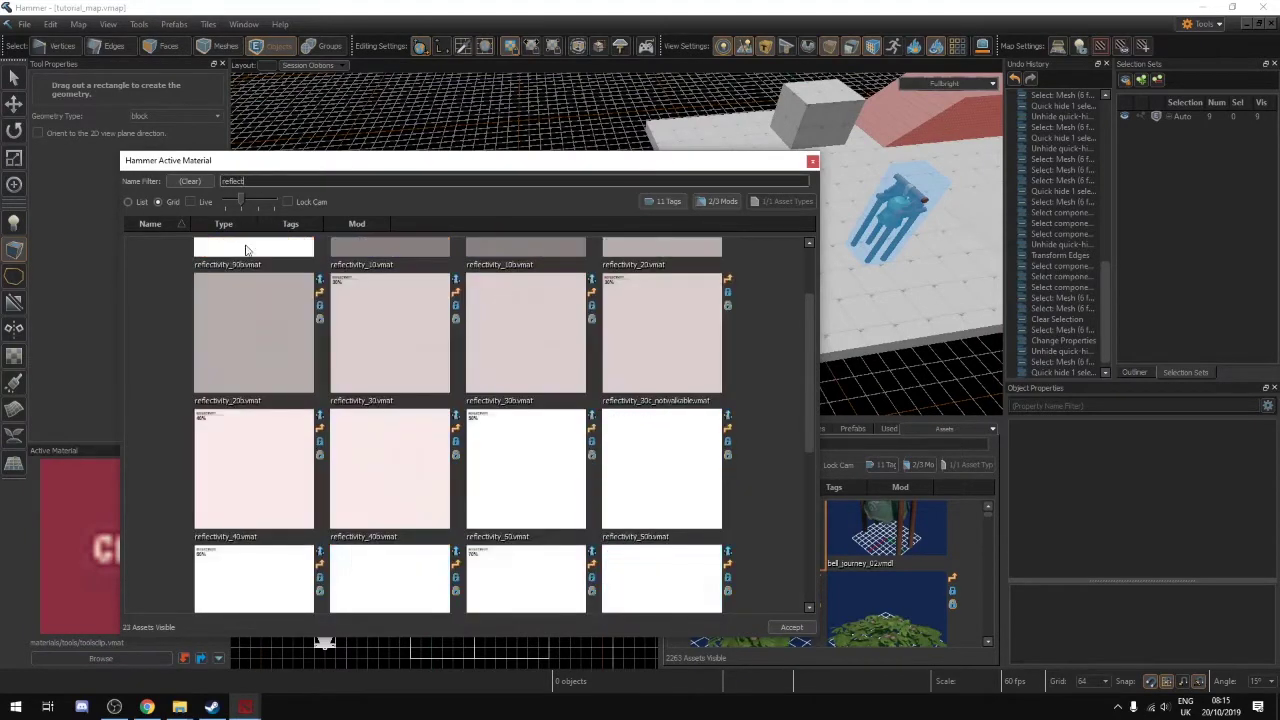
{"action": "left_click", "coordinate": [402, 327]}
{"action": "left_click", "coordinate": [789, 627]}
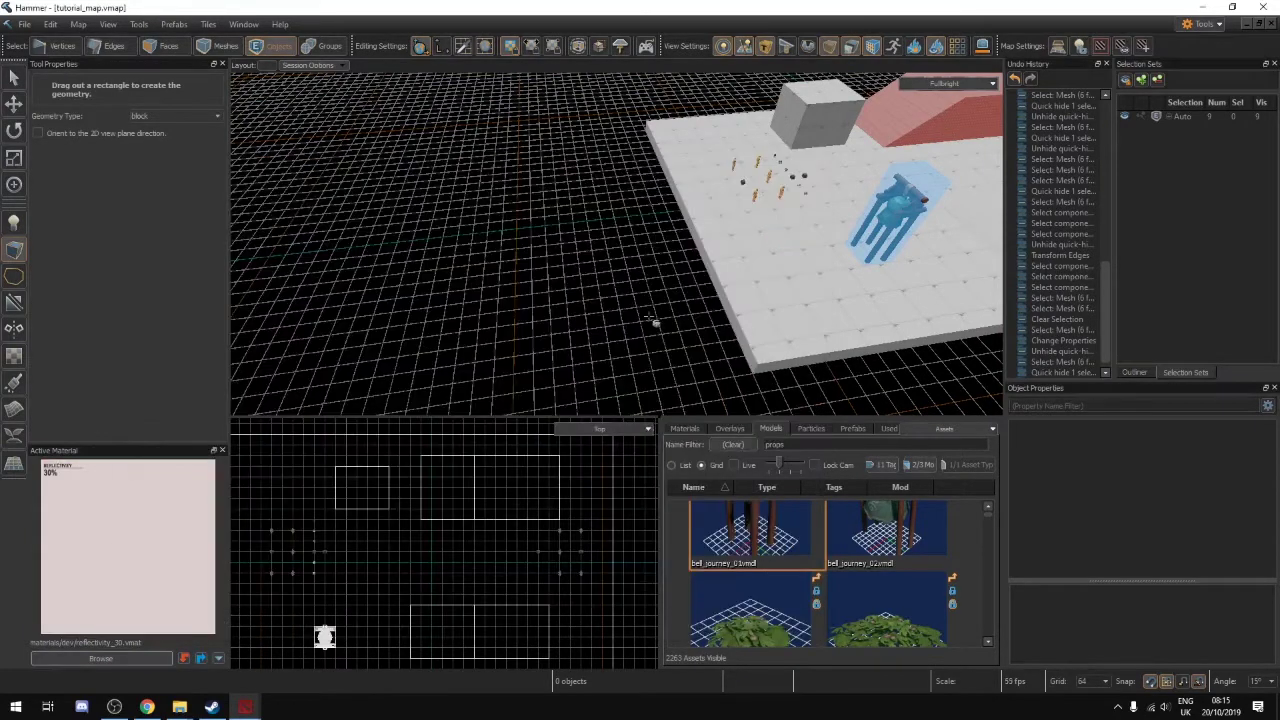
Enclose a rectangular opening with three floor blocks 64 high, including one 640 by 512 and one 256 by 512
{"action": "left_click_drag", "start_coordinate": [751, 375], "coordinate": [751, 375]}
{"action": "right_click_drag", "start_coordinate": [519, 206], "coordinate": [519, 206]}
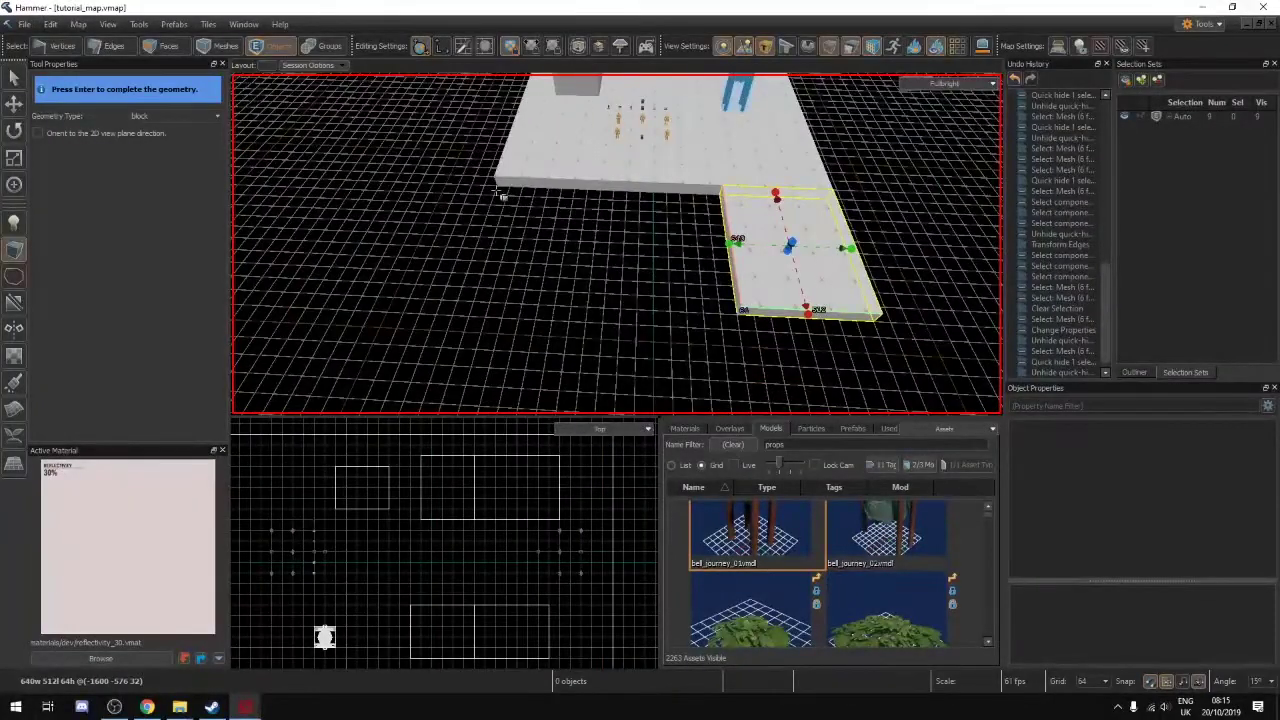
{"action": "left_click_drag", "start_coordinate": [617, 313], "coordinate": [620, 313]}
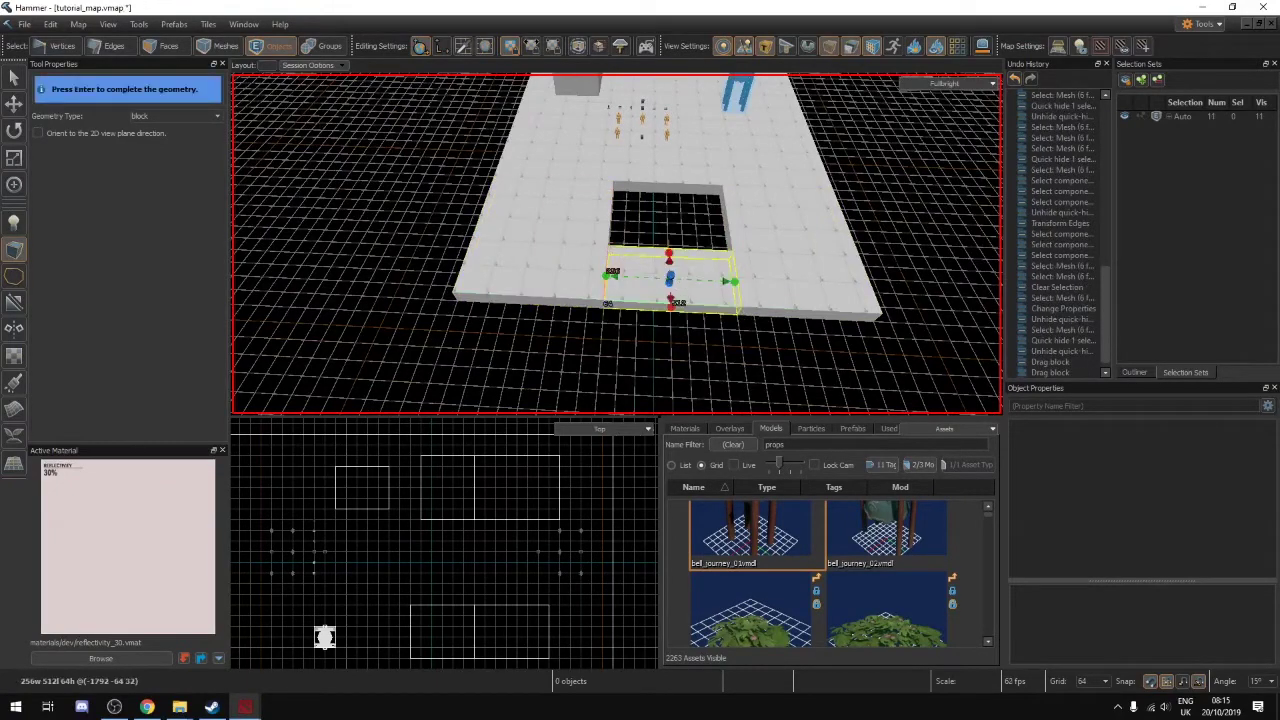
{"action": "right_click_drag", "start_coordinate": [566, 230], "coordinate": [566, 230]}
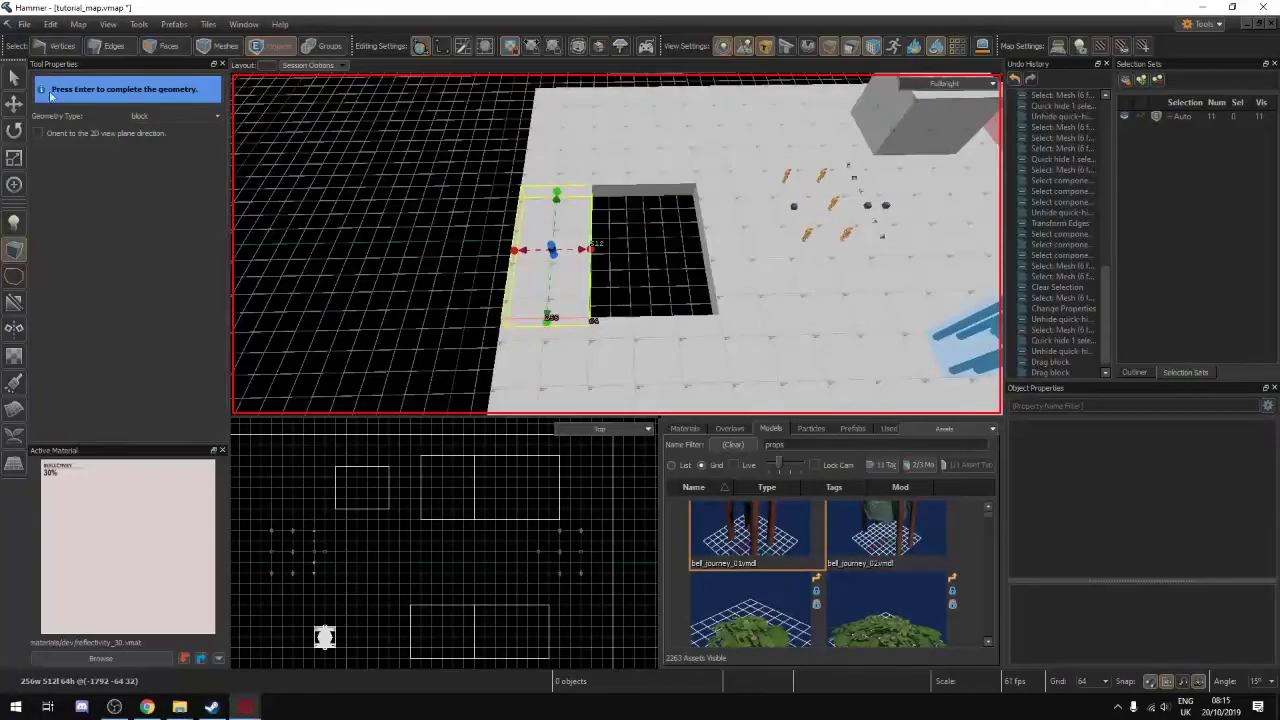
{"action": "key", "text": "Return"}
{"action": "left_click", "coordinate": [647, 245]}
{"action": "right_click_drag", "start_coordinate": [647, 245], "coordinate": [647, 250]}
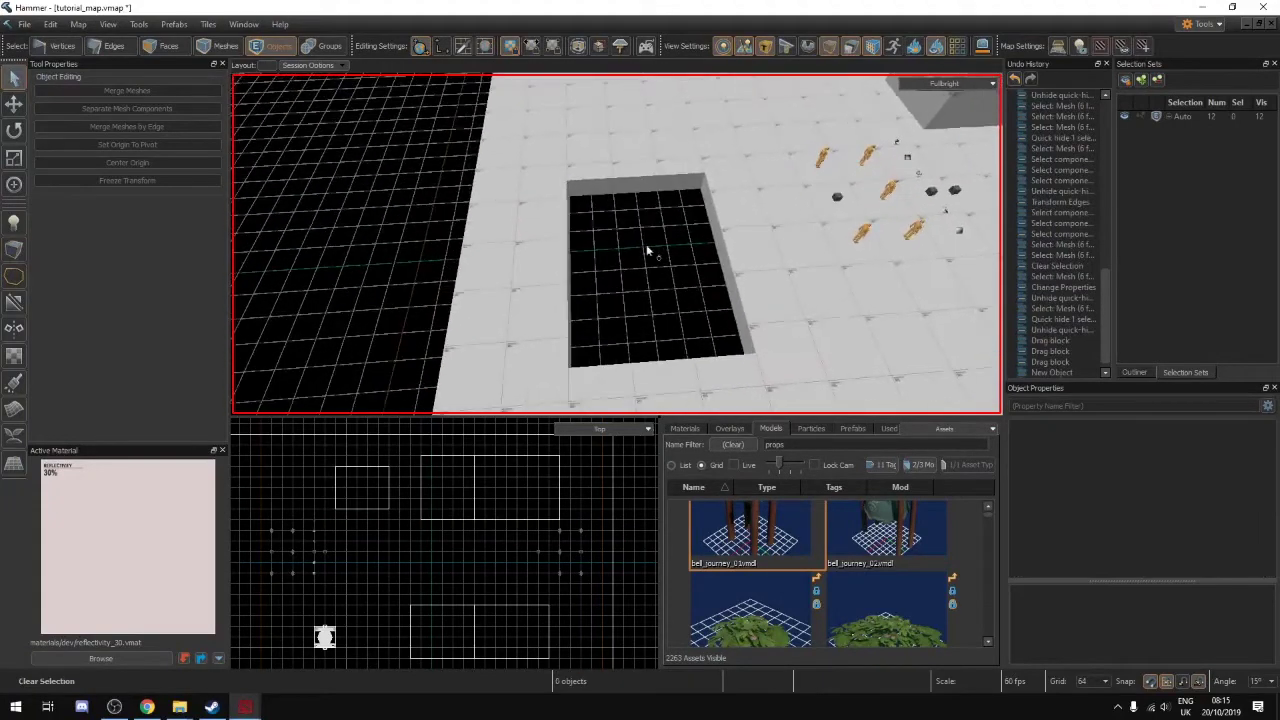
Filter the materials by "skip" and set toolsskip as the active material
{"action": "left_click", "coordinate": [117, 658]}
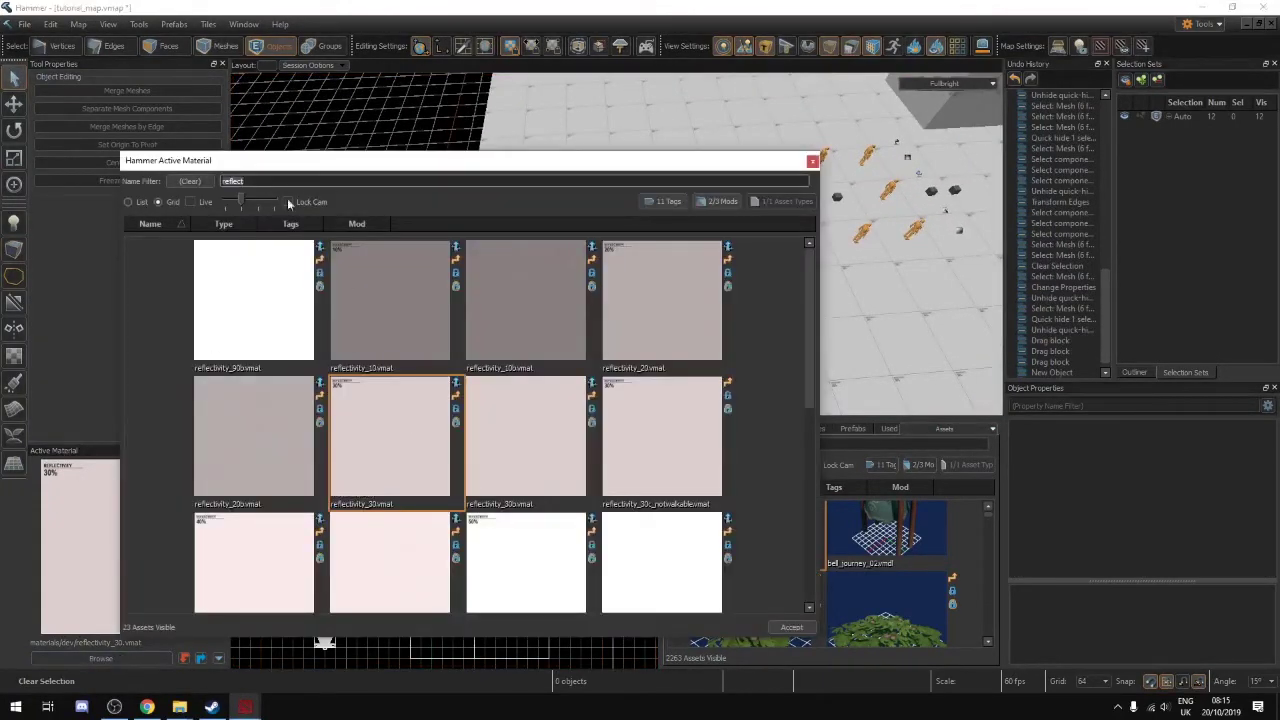
{"action": "type", "text": "skip"}
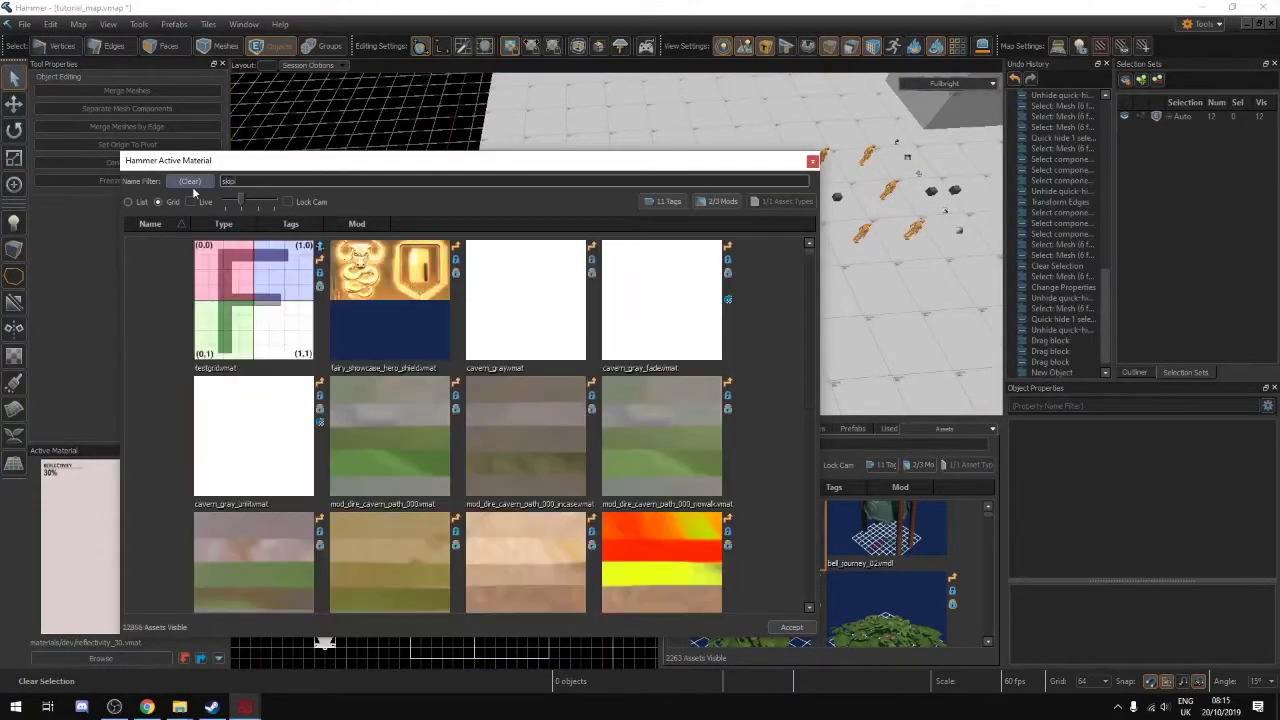
{"action": "left_click", "coordinate": [526, 540]}
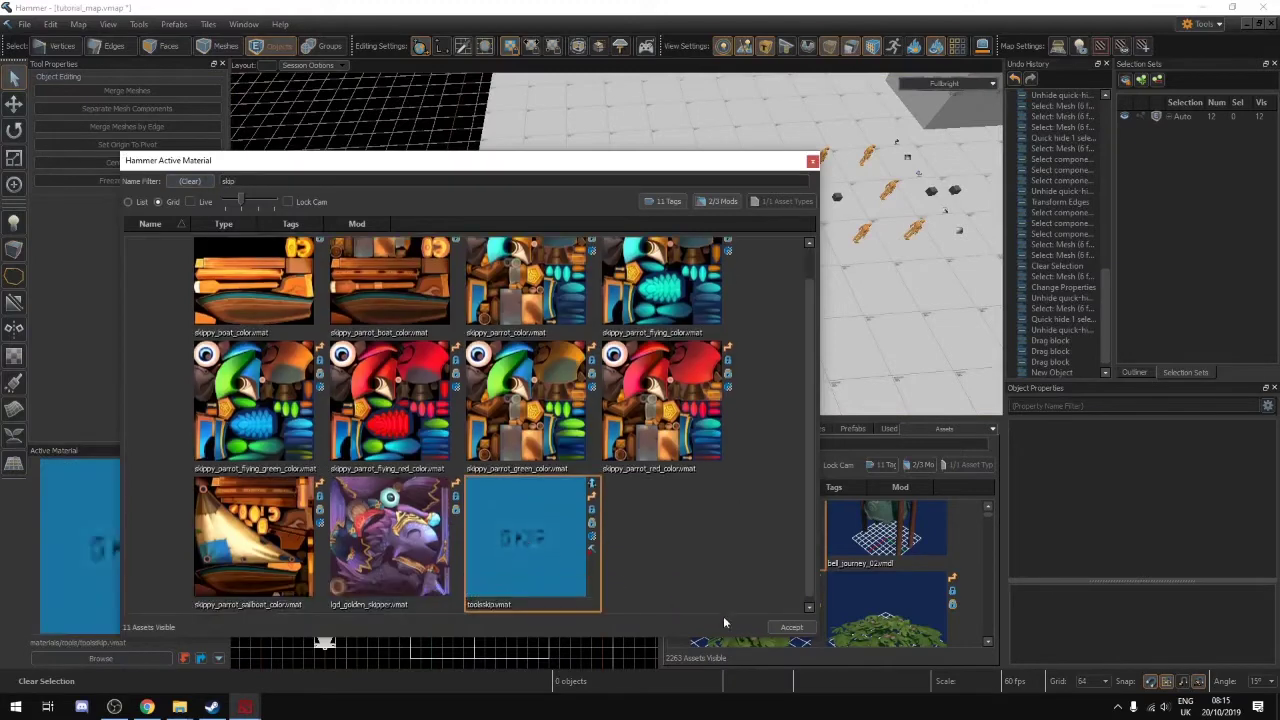
{"action": "left_click", "coordinate": [789, 628]}
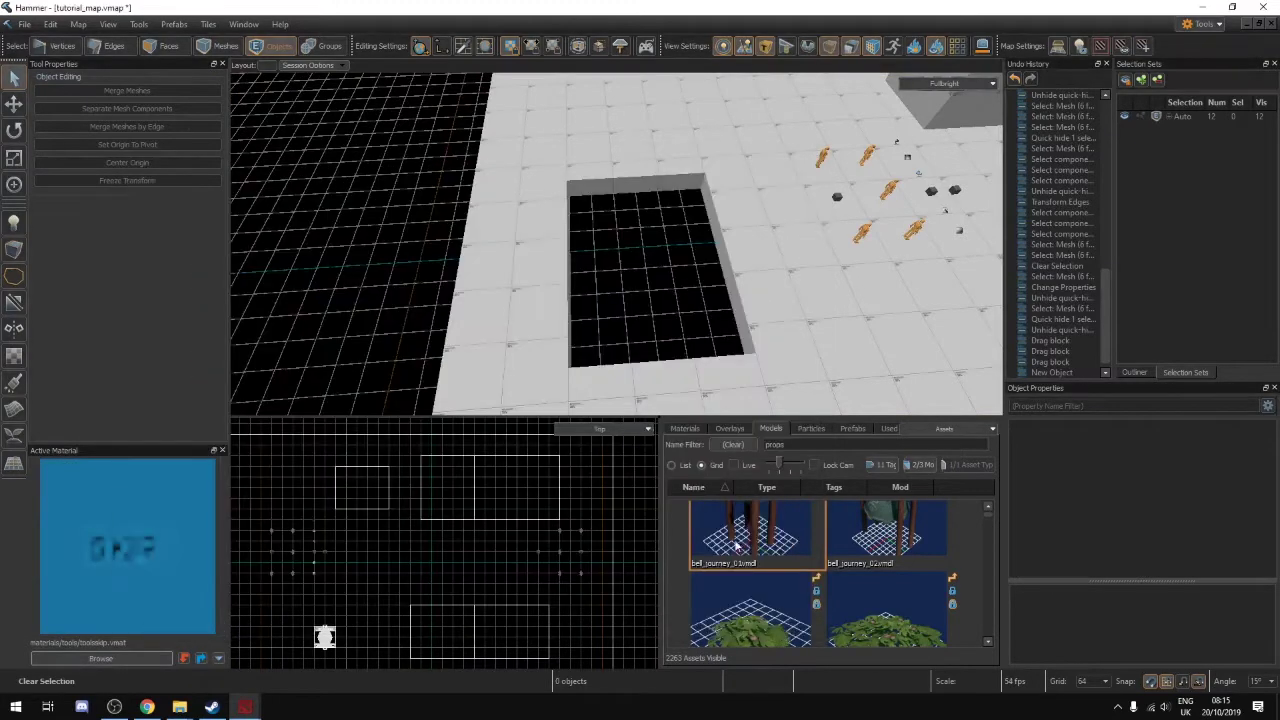
Create a toolsskip block 384 wide, 512 long and 640 high over the floor opening
{"action": "left_click", "coordinate": [14, 248]}
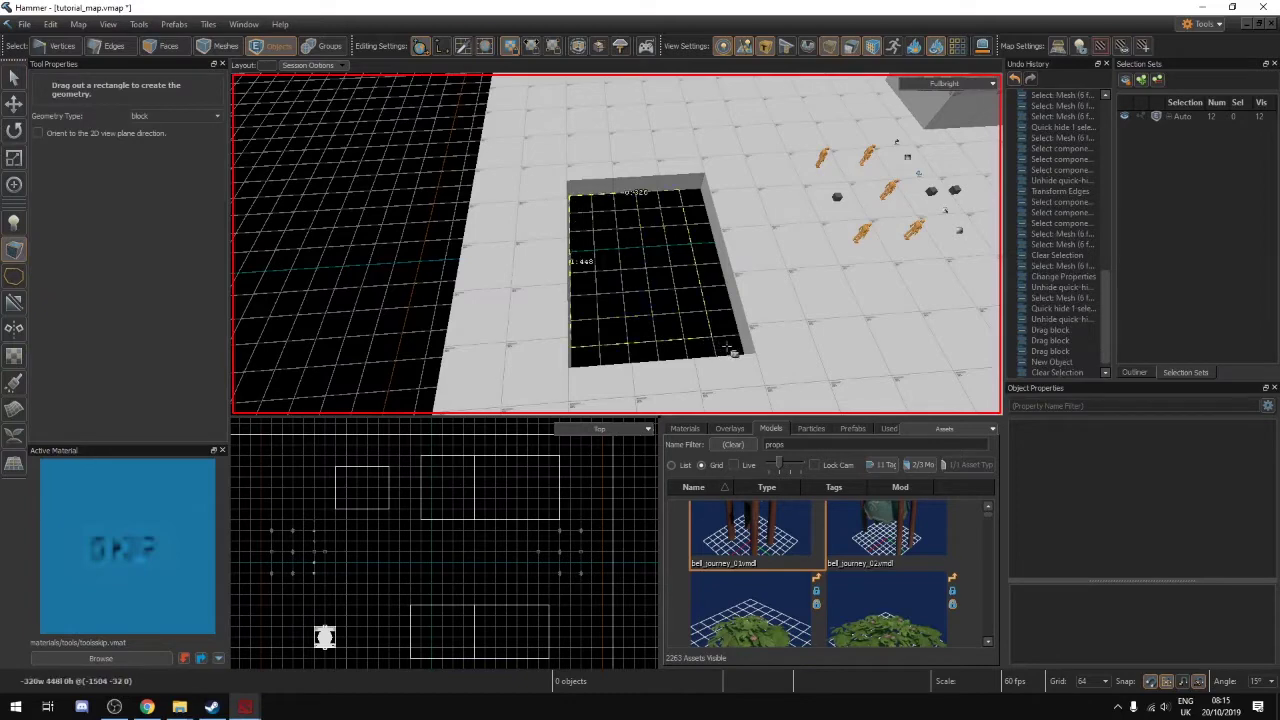
{"action": "left_click_drag", "start_coordinate": [728, 348], "coordinate": [741, 358]}
{"action": "left_click_drag", "start_coordinate": [648, 258], "coordinate": [655, 205]}
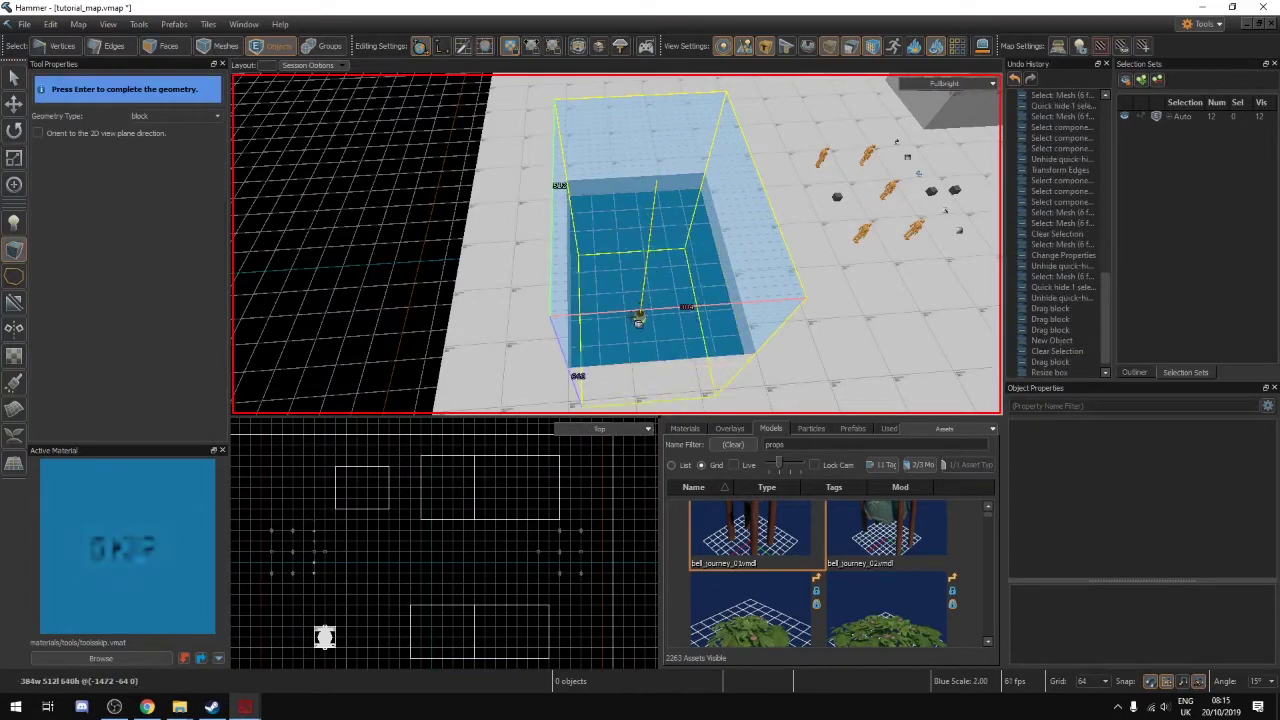
{"action": "mouse_move", "coordinate": [640, 320]}
{"action": "right_mouse_down"}
{"action": "mouse_move", "coordinate": [575, 300]}
{"action": "mouse_move", "coordinate": [680, 270]}
{"action": "mouse_move", "coordinate": [645, 340]}
{"action": "right_mouse_up"}
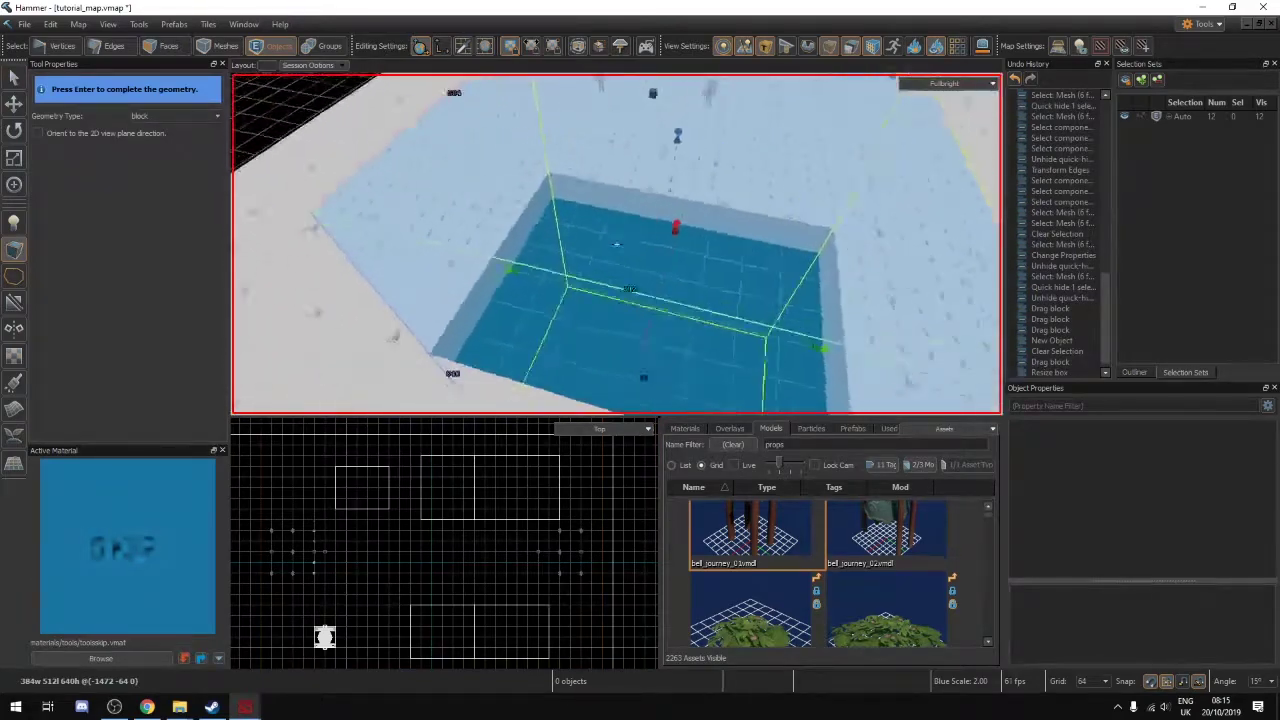
{"action": "right_click_drag", "start_coordinate": [617, 244], "coordinate": [470, 310]}
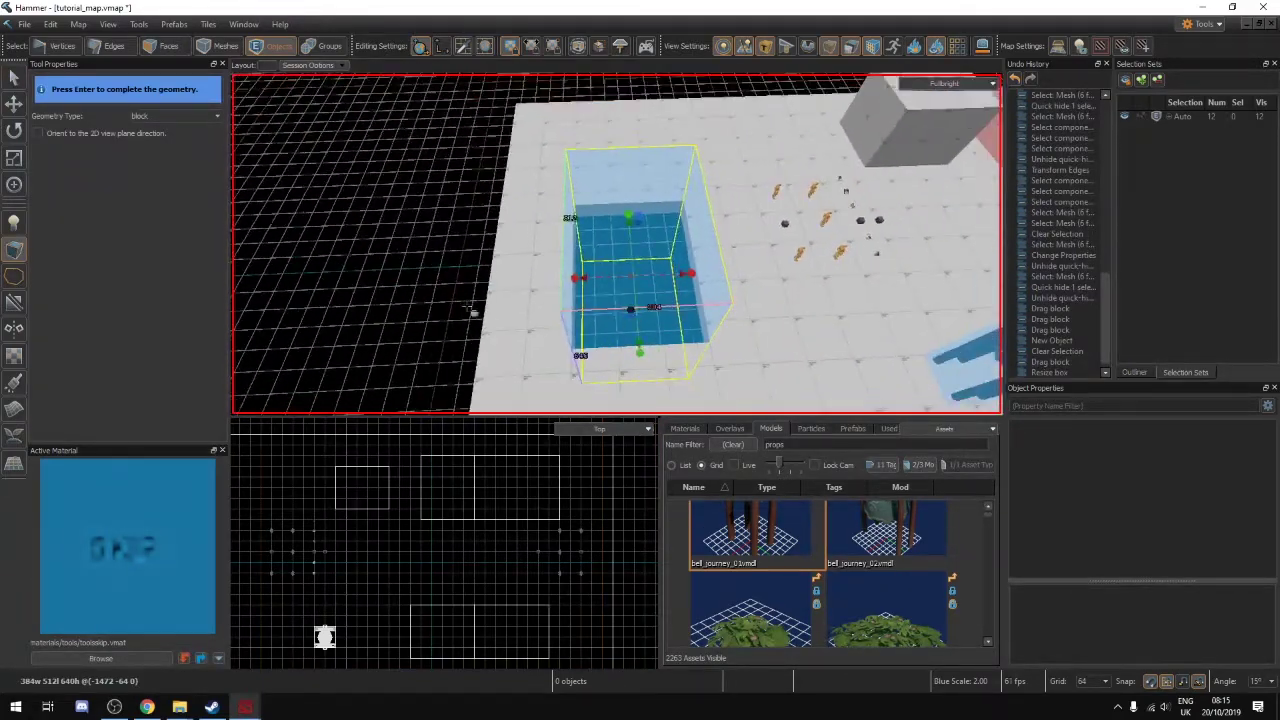
{"action": "right_click_drag", "start_coordinate": [617, 244], "coordinate": [730, 215]}
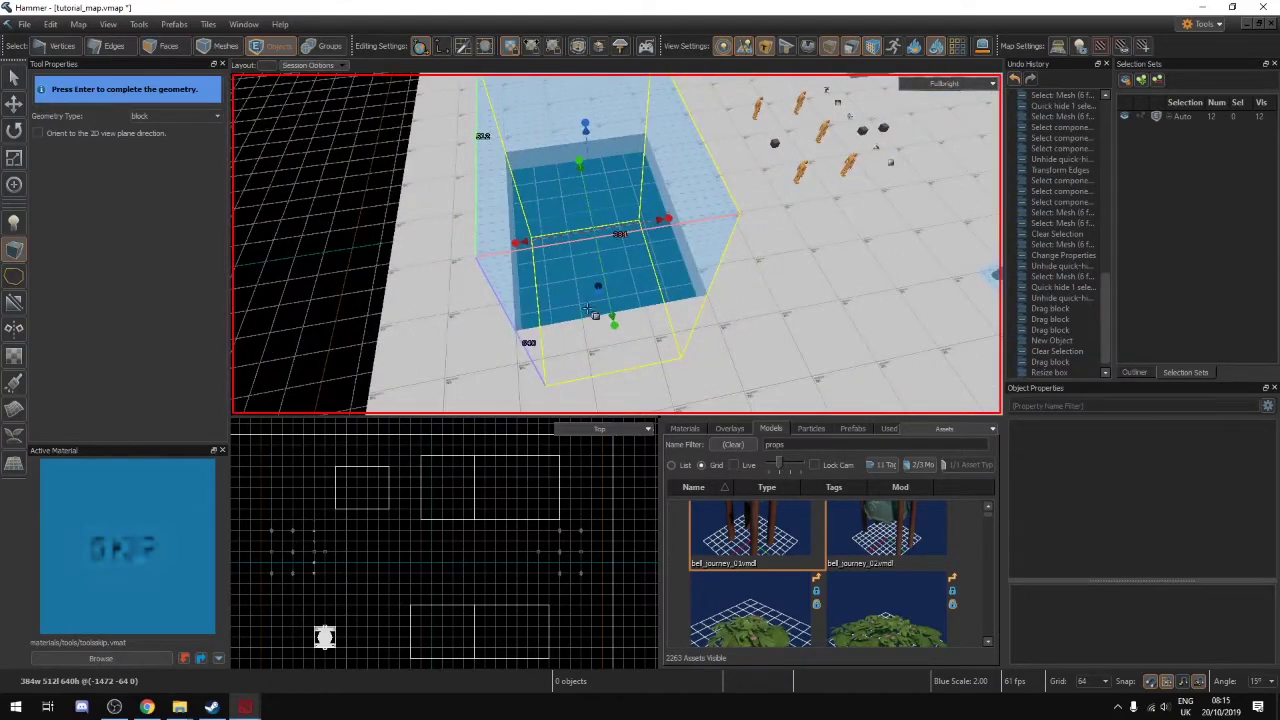
{"action": "right_click_drag", "start_coordinate": [588, 308], "coordinate": [697, 312]}
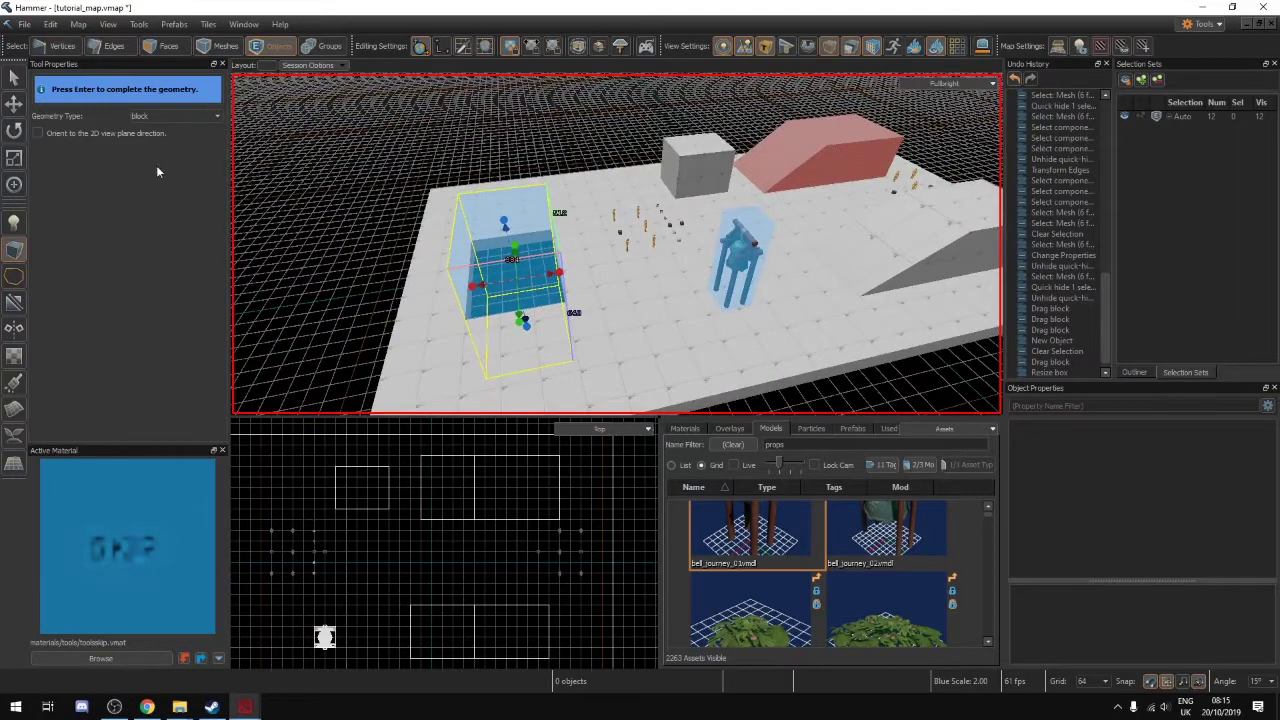
{"action": "left_click", "coordinate": [13, 77]}
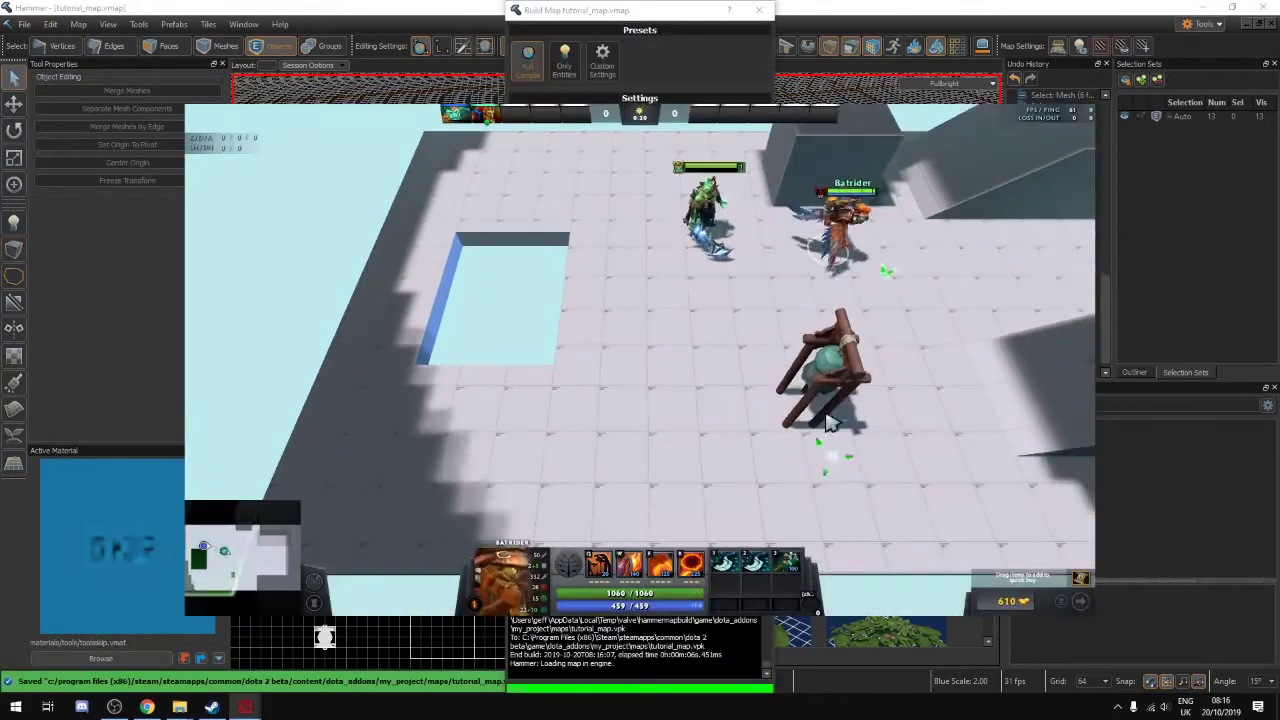
Test the opening in game by moving Batrider around it and walking Wraith King to the floor beside it
{"action": "right_click", "coordinate": [593, 337]}
{"action": "right_click", "coordinate": [728, 332]}
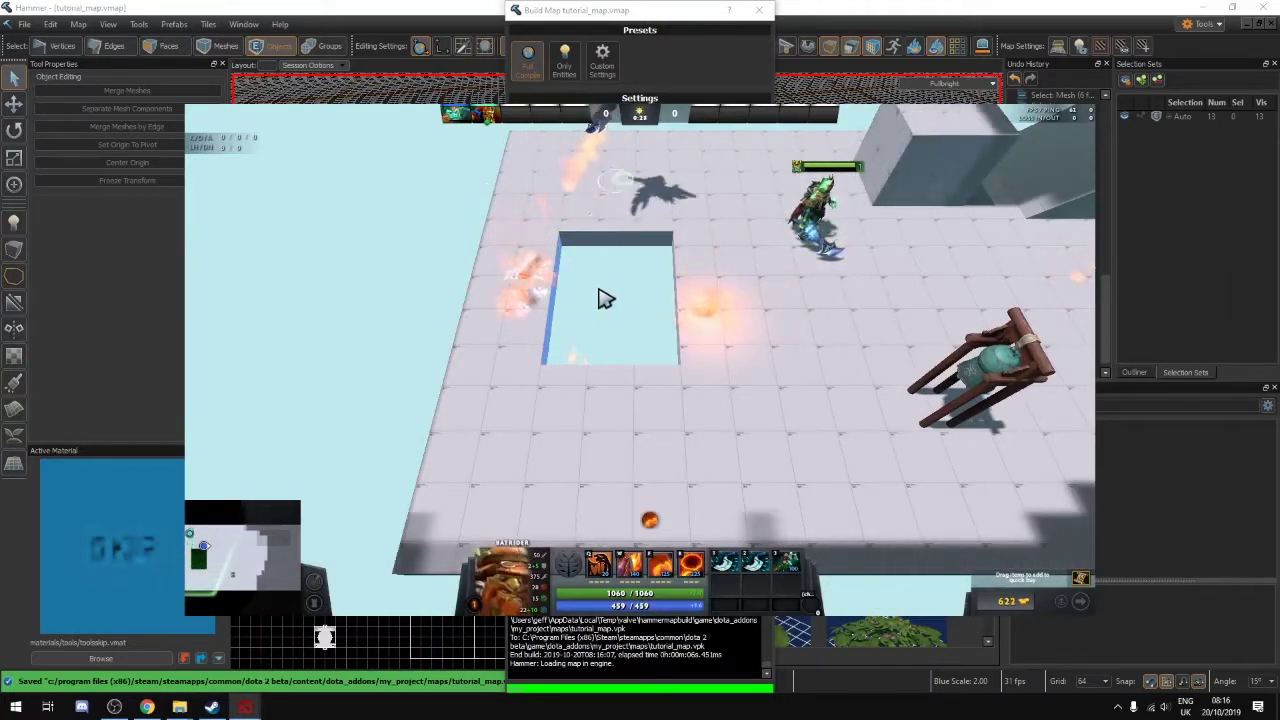
{"action": "left_click", "coordinate": [808, 222]}
{"action": "right_click", "coordinate": [788, 278]}
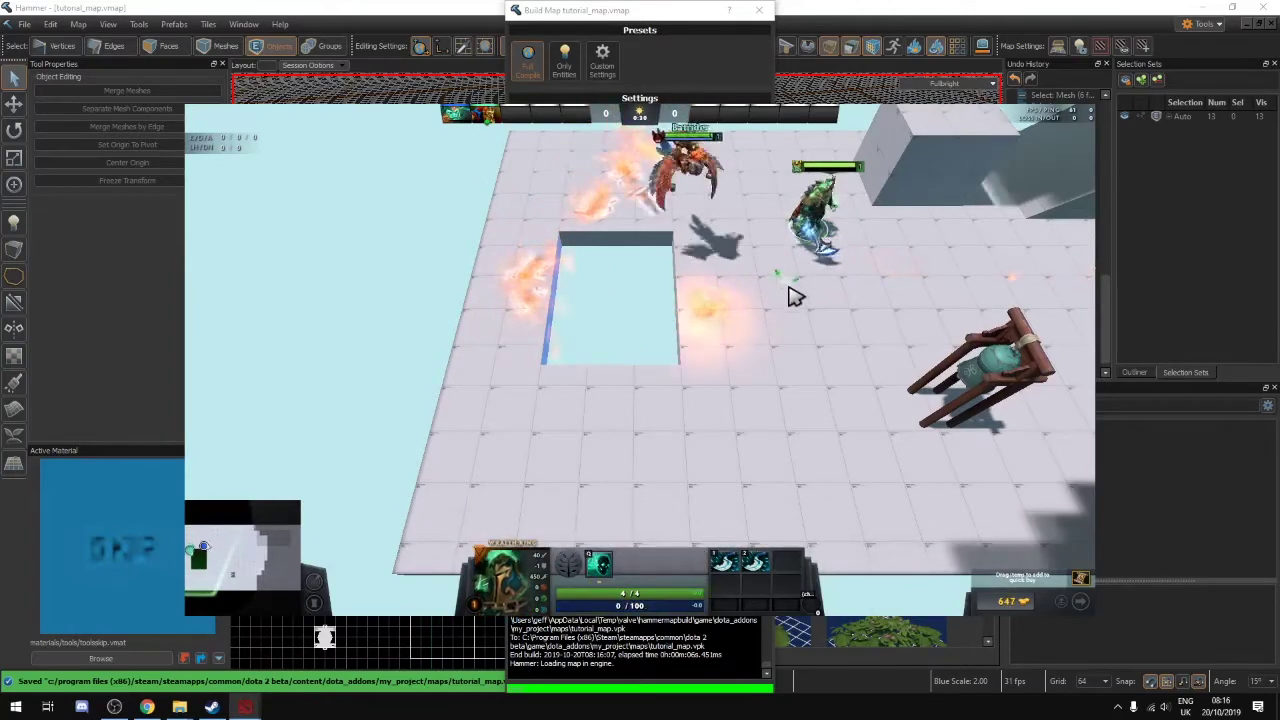
{"action": "right_click", "coordinate": [723, 314]}
{"action": "right_click", "coordinate": [682, 382]}
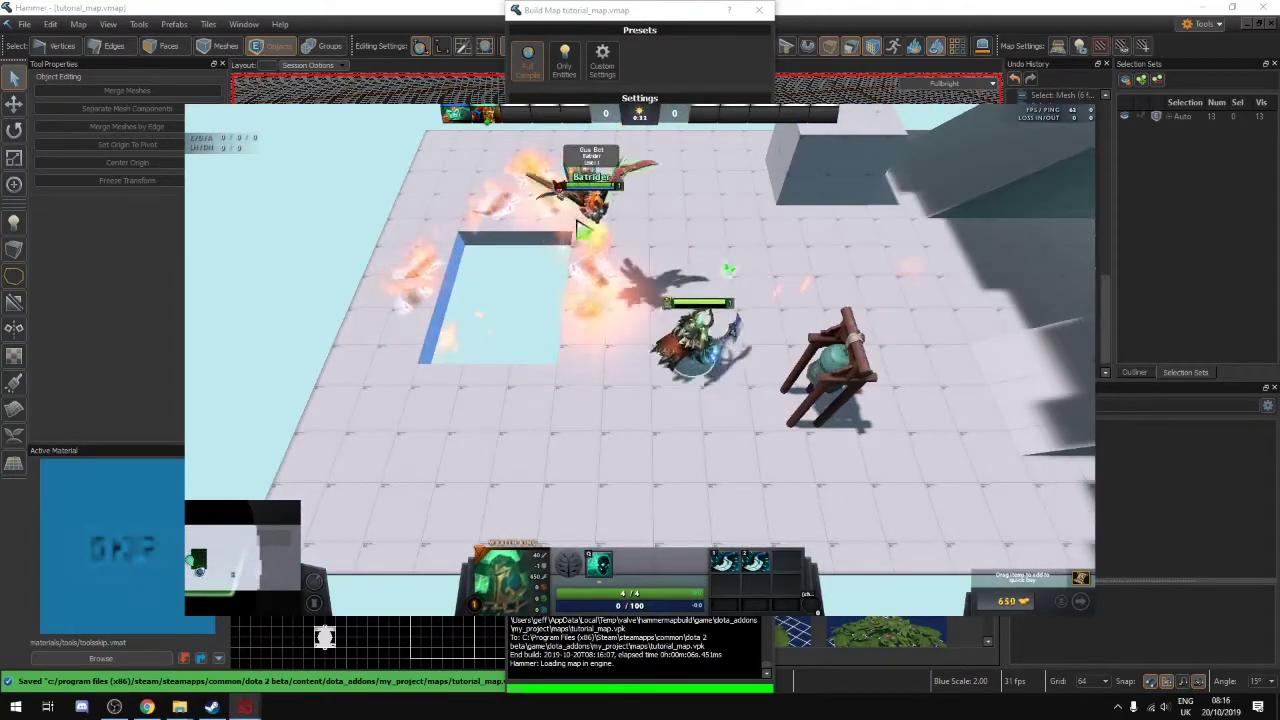
Fly Batrider from the opening to the bell prop and back and forth over it with Firefly active
{"action": "right_click", "coordinate": [914, 402]}
{"action": "right_click", "coordinate": [734, 430]}
{"action": "right_click", "coordinate": [812, 438]}
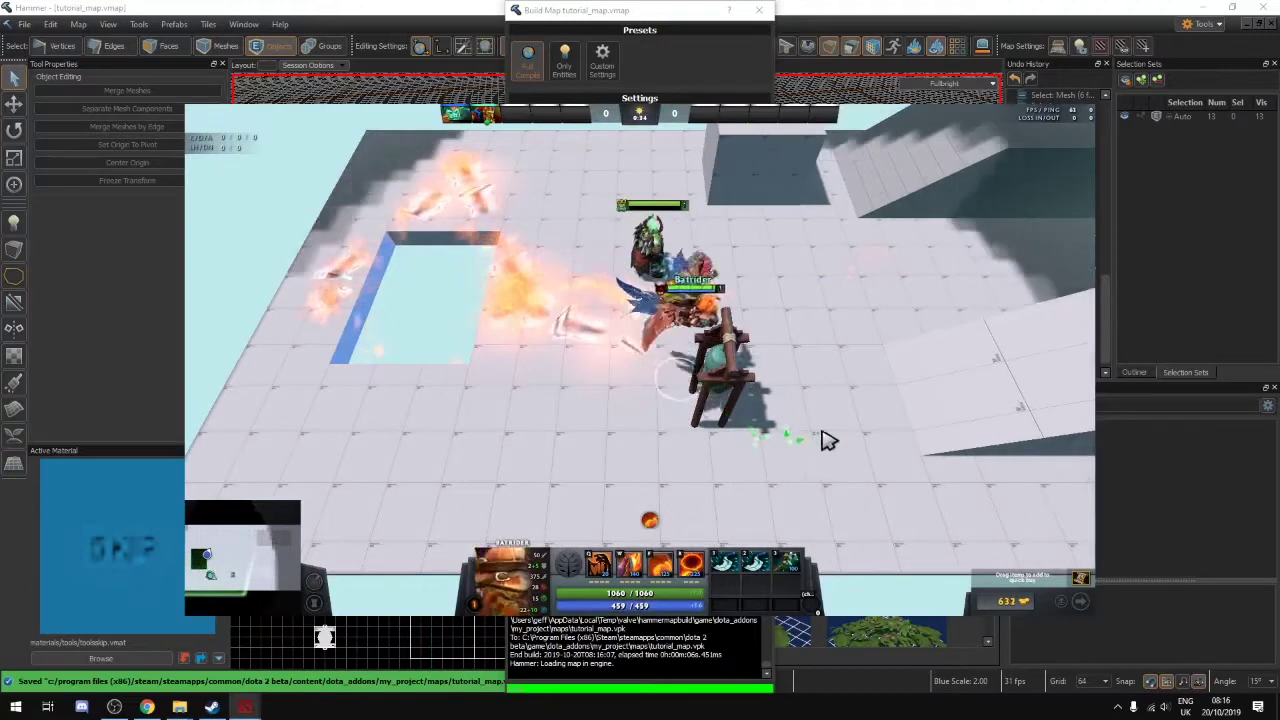
{"action": "right_click", "coordinate": [840, 430]}
{"action": "right_click", "coordinate": [700, 438]}
{"action": "right_click", "coordinate": [592, 353]}
{"action": "right_click", "coordinate": [582, 396]}
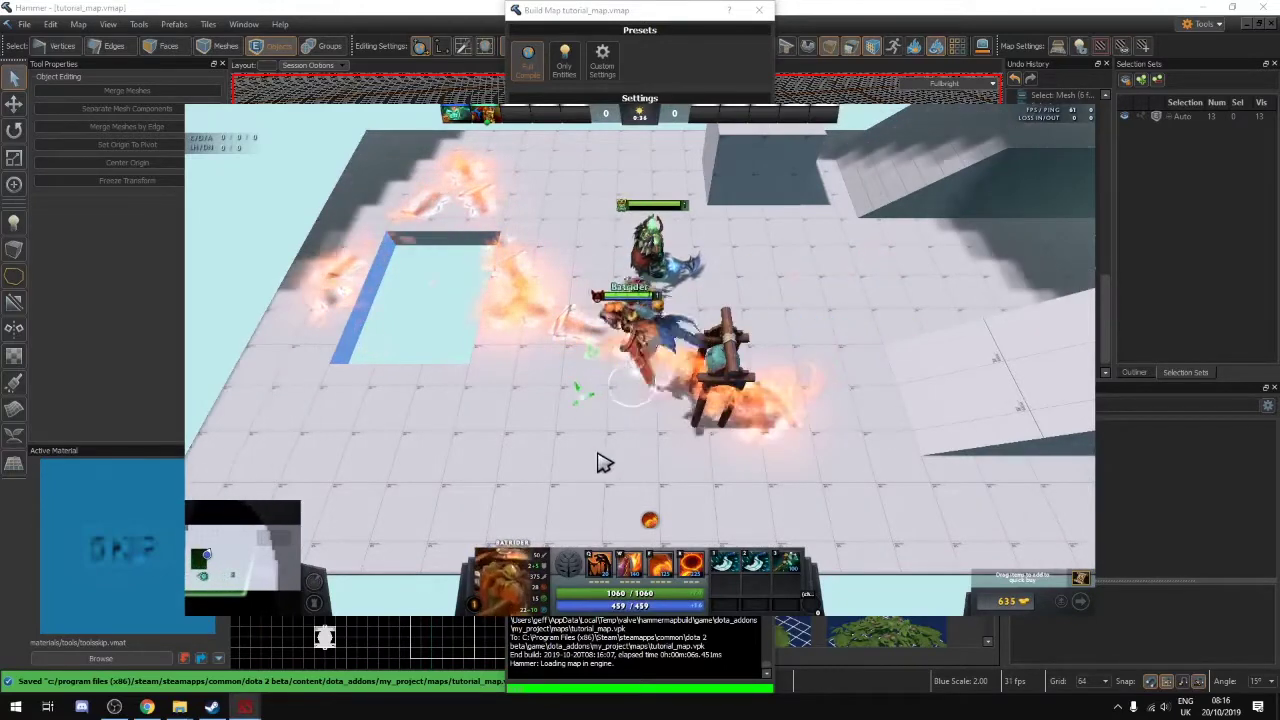
{"action": "right_click", "coordinate": [655, 335]}
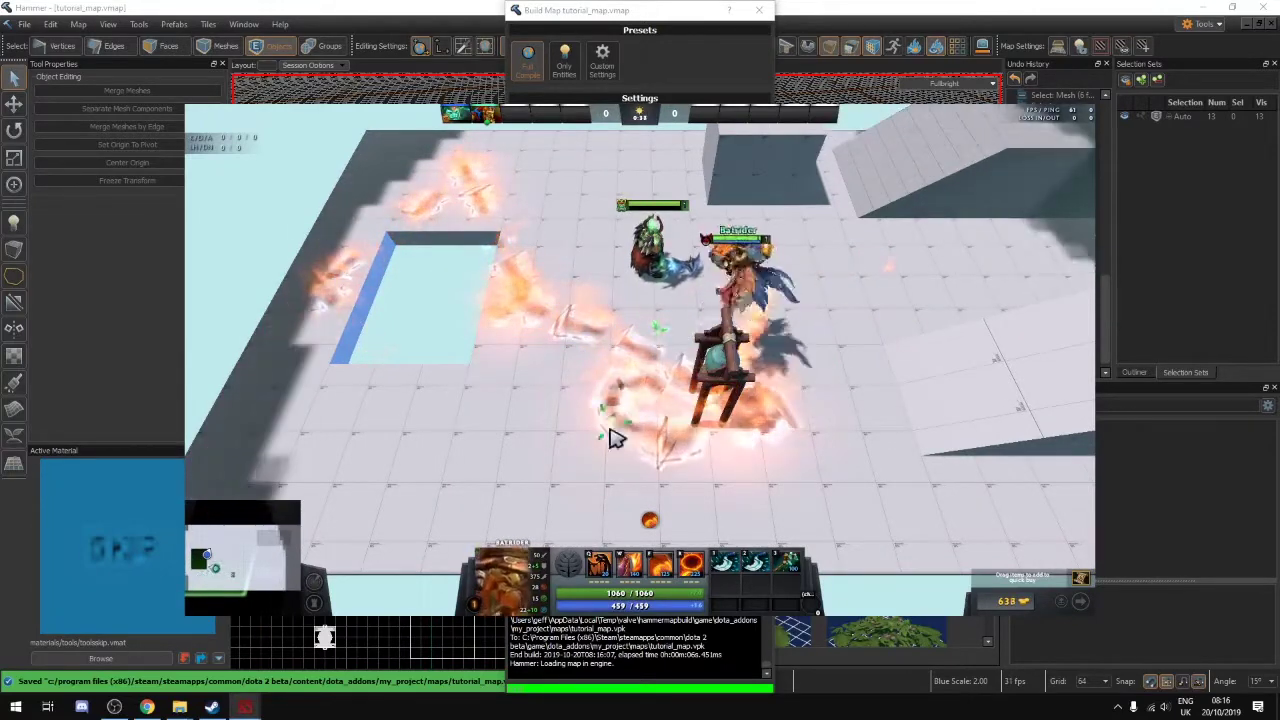
Send Batrider around the near side of the bell prop and back toward the opening
{"action": "right_click", "coordinate": [446, 343]}
{"action": "right_click", "coordinate": [614, 466]}
{"action": "right_click", "coordinate": [799, 449]}
{"action": "right_click", "coordinate": [804, 511]}
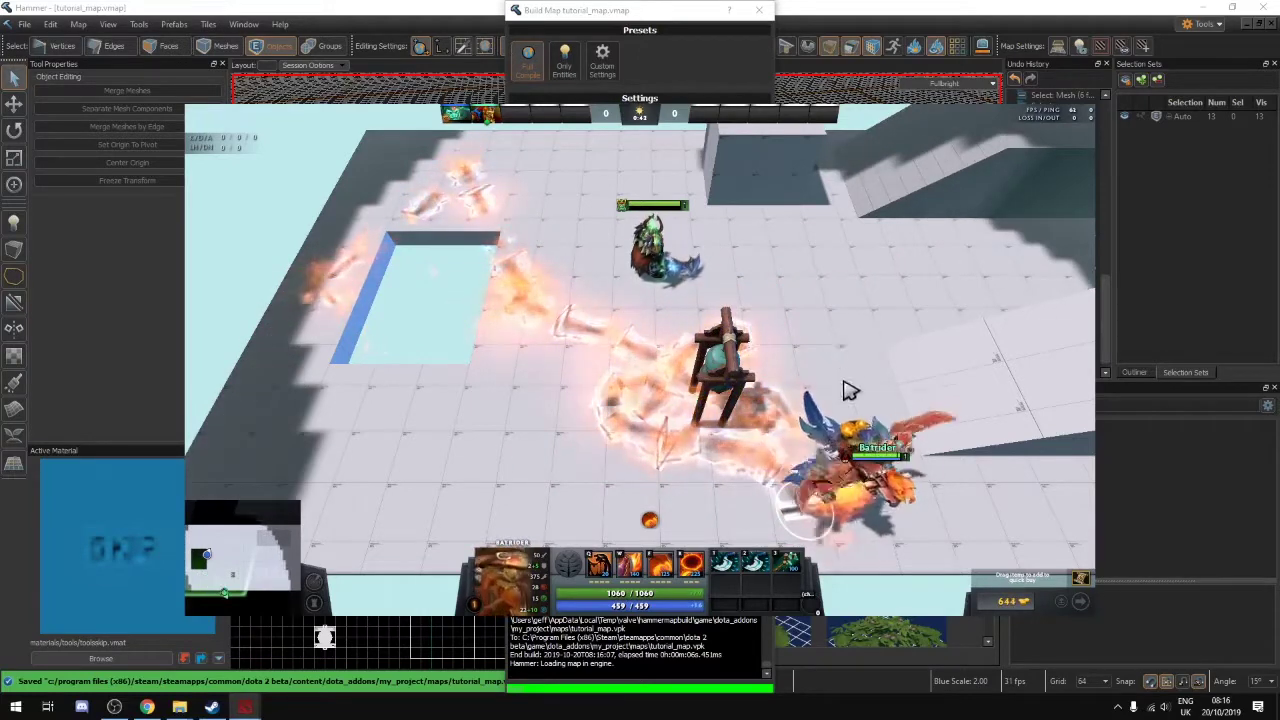
{"action": "right_click", "coordinate": [581, 435]}
{"action": "right_click", "coordinate": [555, 441]}
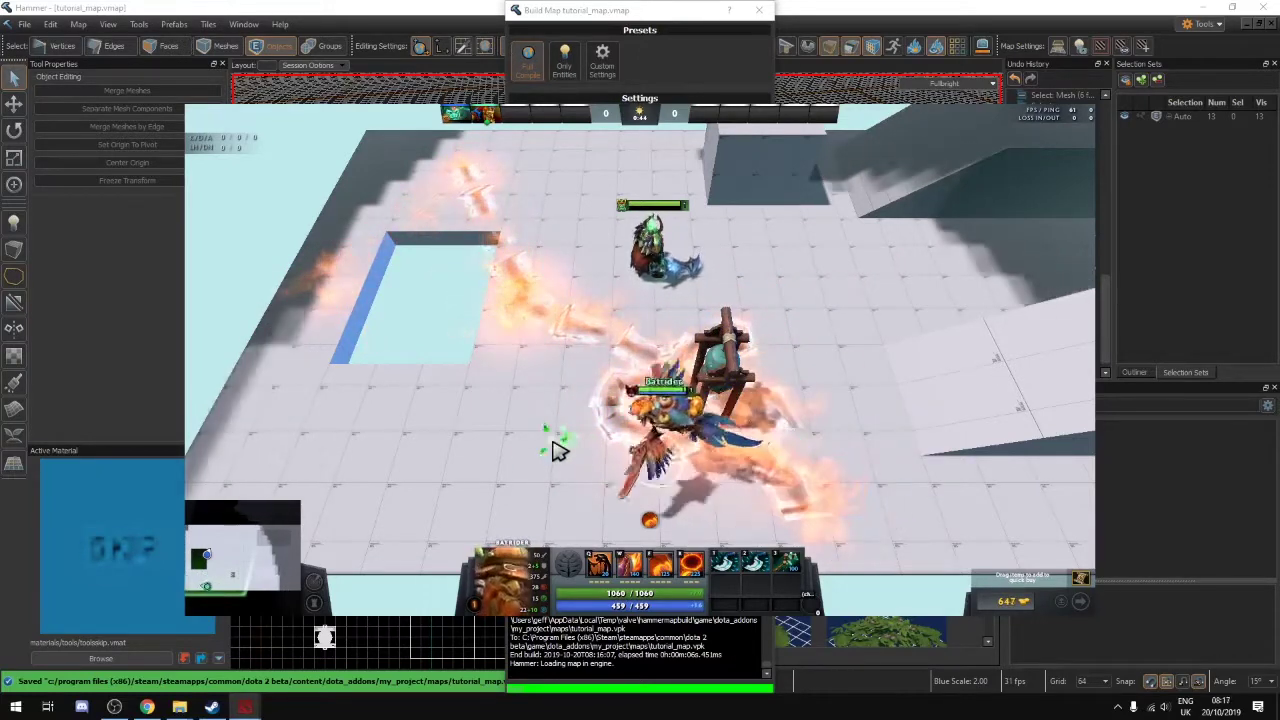
Move Batrider to the floor behind the opening and return it to Wraith King's side
{"action": "right_click", "coordinate": [610, 243]}
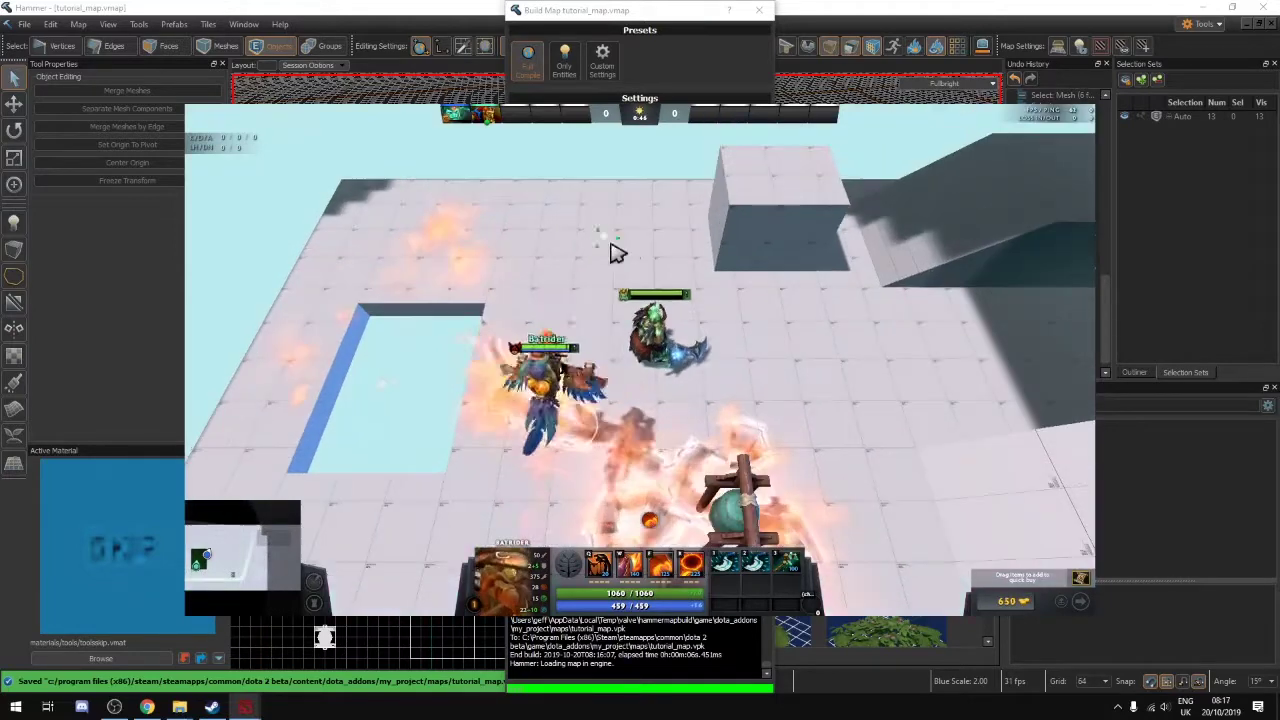
{"action": "right_click", "coordinate": [640, 238]}
{"action": "right_click", "coordinate": [540, 220]}
{"action": "right_click", "coordinate": [528, 291]}
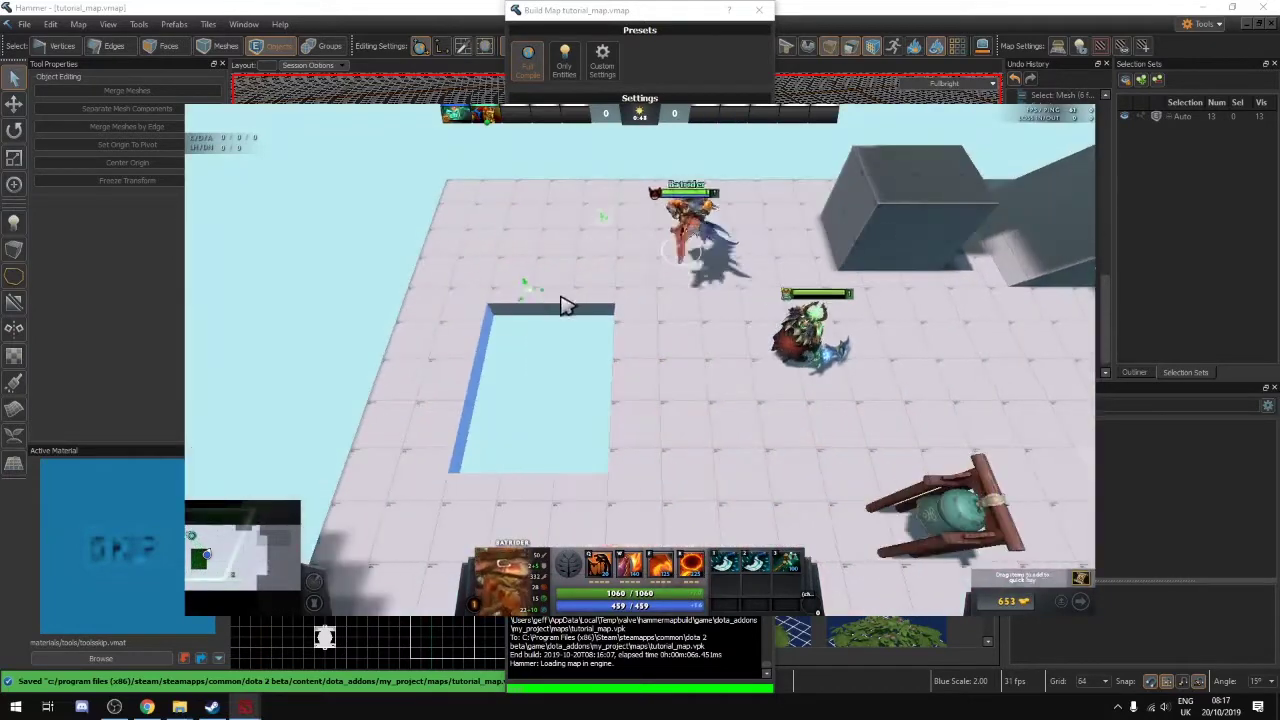
{"action": "right_click", "coordinate": [757, 212]}
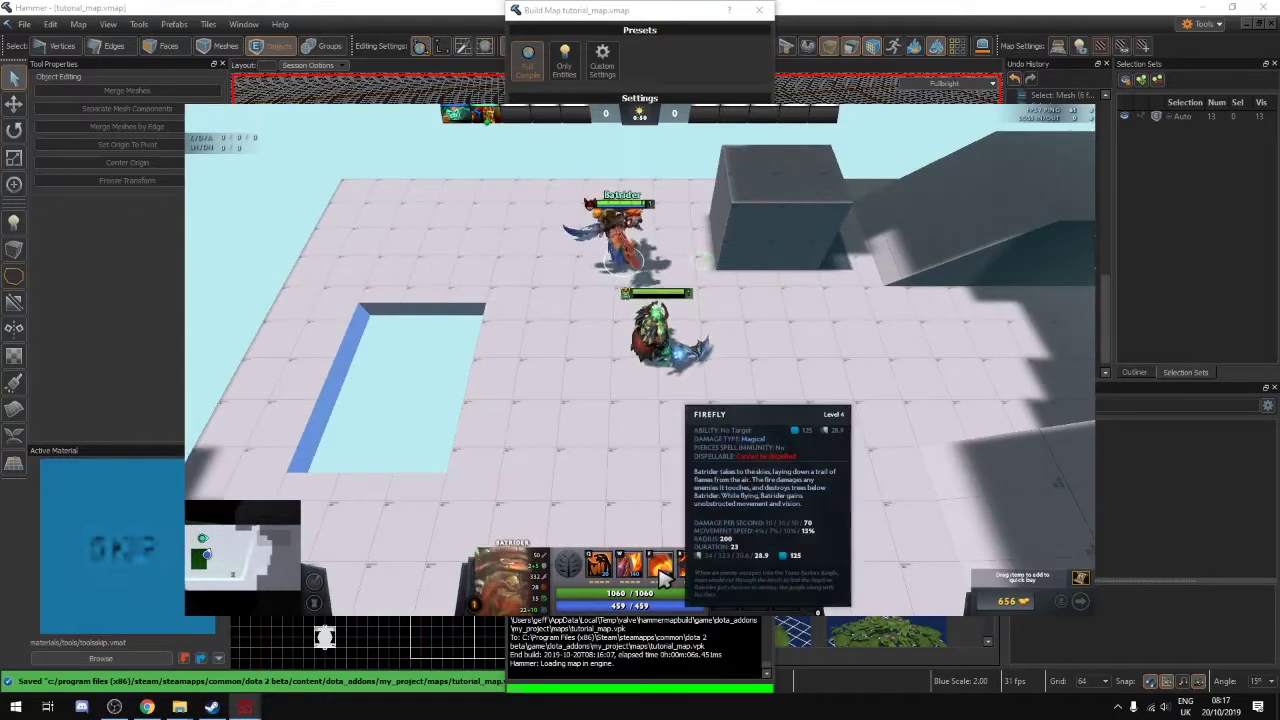
{"action": "right_click", "coordinate": [595, 378]}
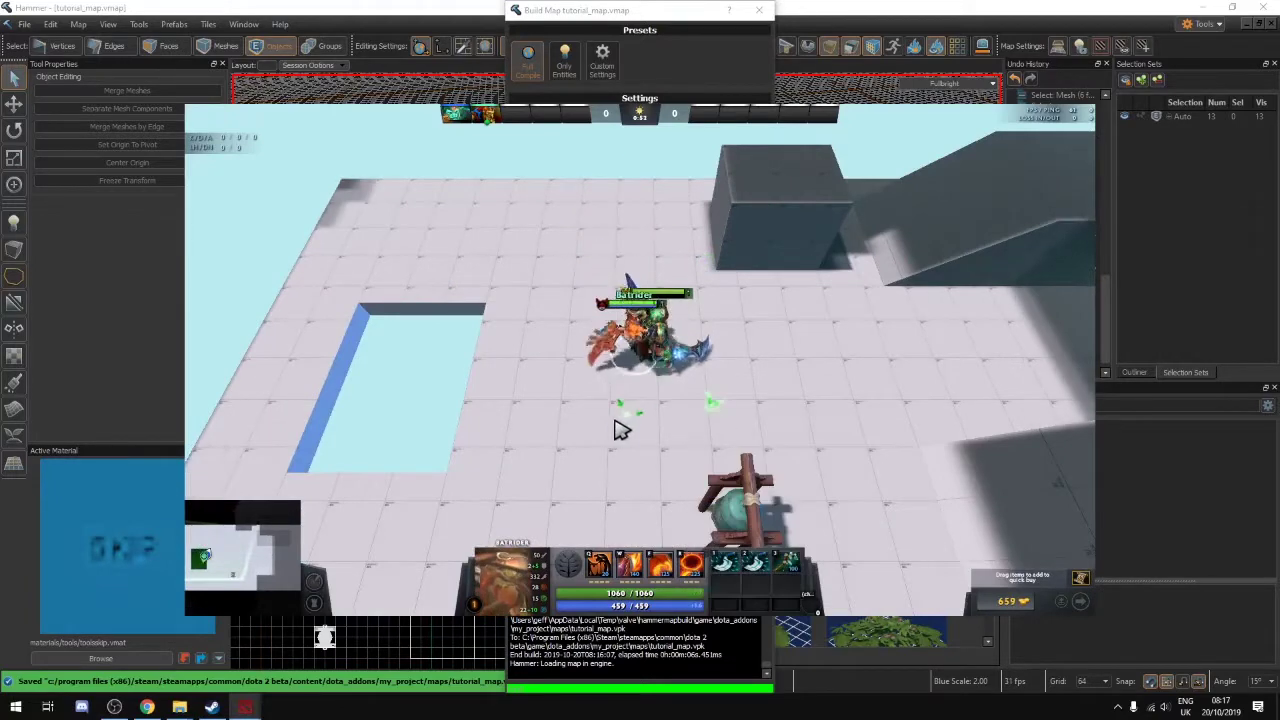
Use Batrider's first item to jump across the opening to the floor strip on its outer side
{"action": "key", "text": "1"}
{"action": "left_click", "coordinate": [435, 426]}
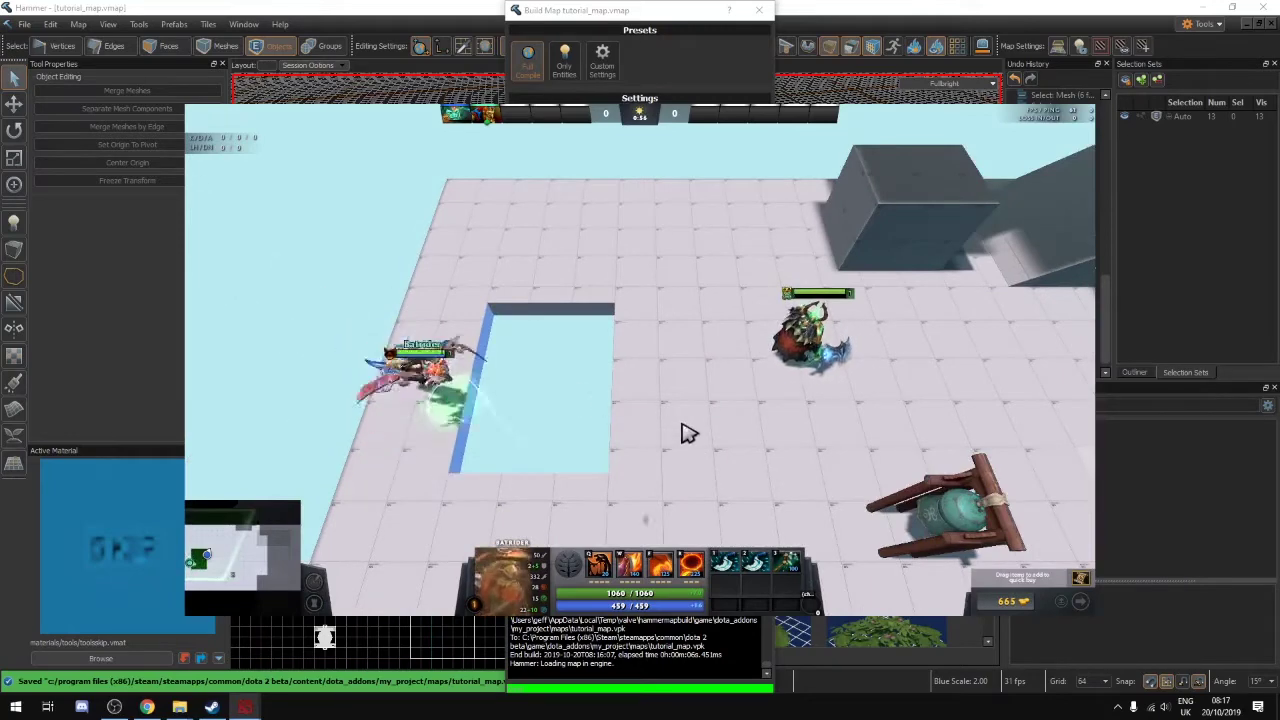
{"action": "key", "text": "F1"}
{"action": "key", "text": "F1"}
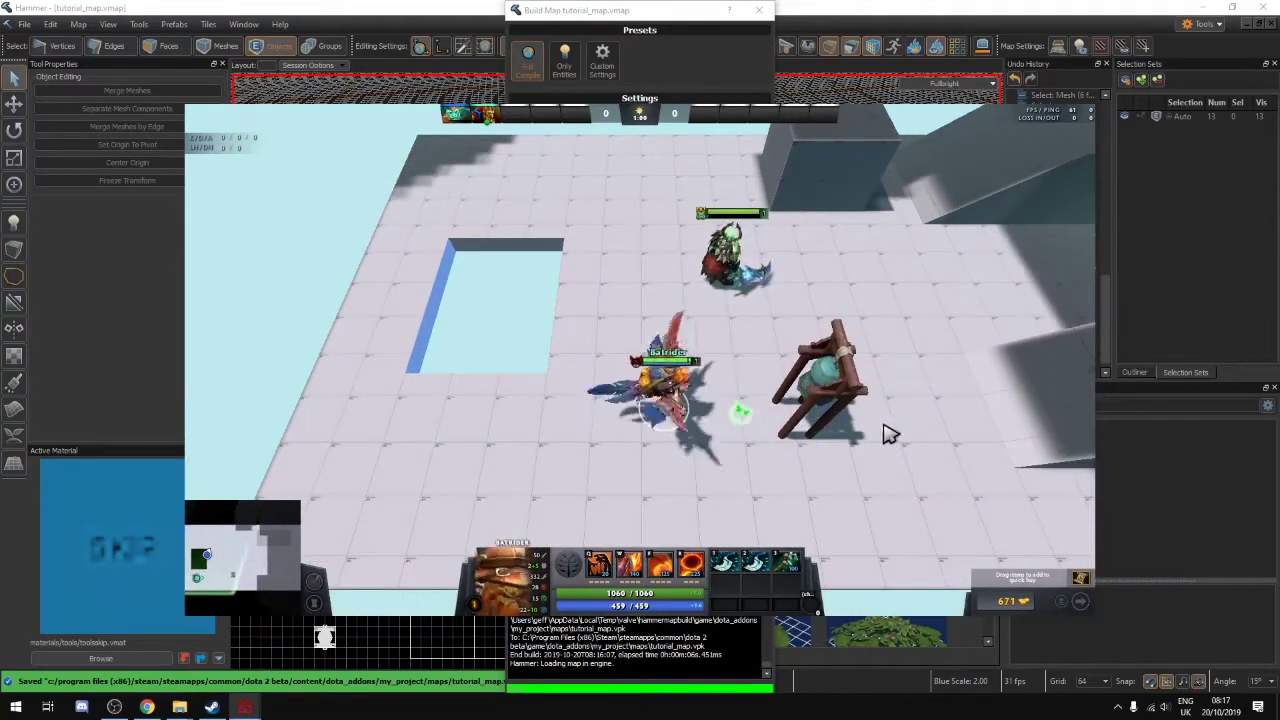
Push Batrider past the bell prop and toward the map's outer edge with its third item, targeting beyond the floor
{"action": "key", "text": "3"}
{"action": "key", "text": "3"}
{"action": "right_click", "coordinate": [915, 402]}
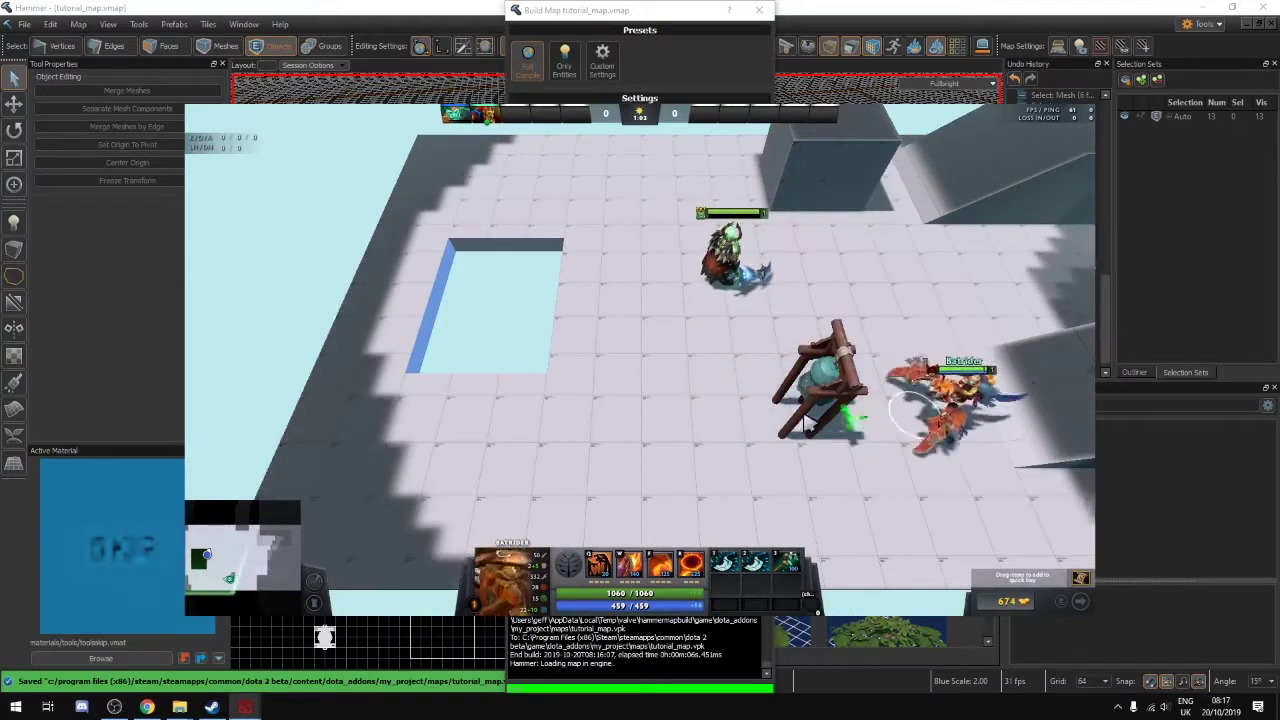
{"action": "right_click", "coordinate": [675, 408]}
{"action": "key", "text": "3"}
{"action": "key", "text": "3"}
{"action": "right_click", "coordinate": [550, 428]}
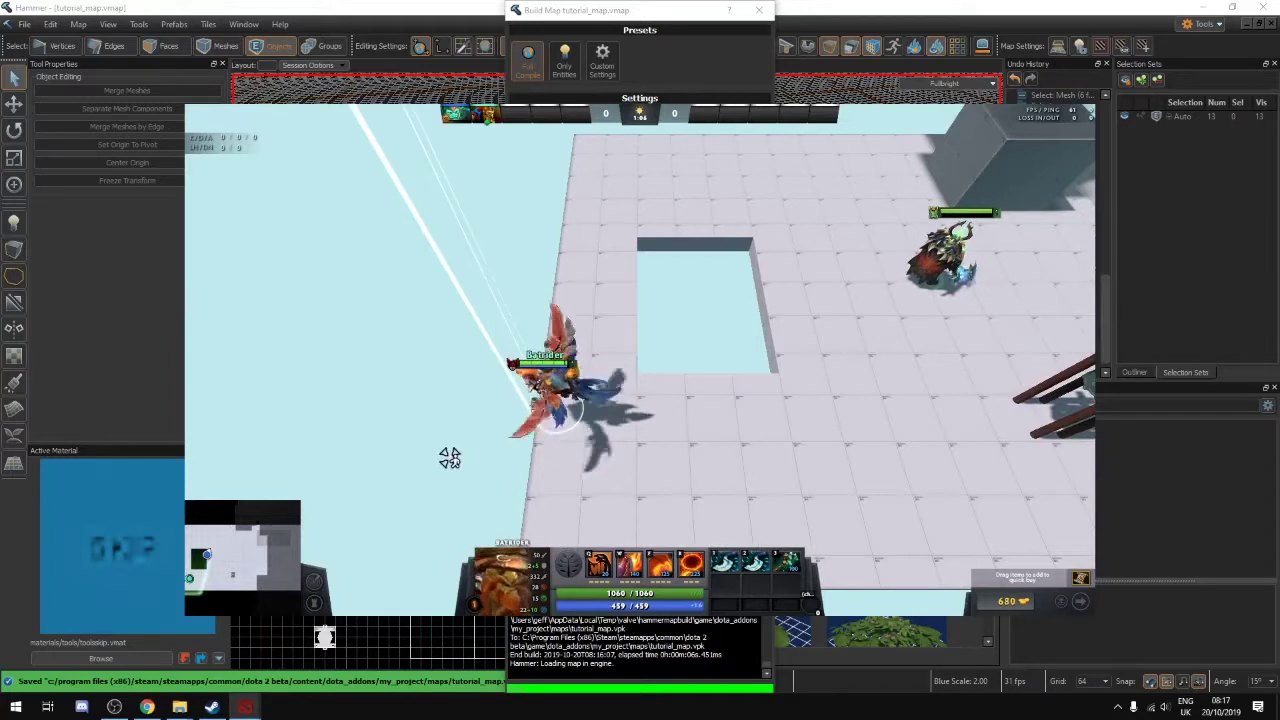
{"action": "left_click", "coordinate": [463, 322]}
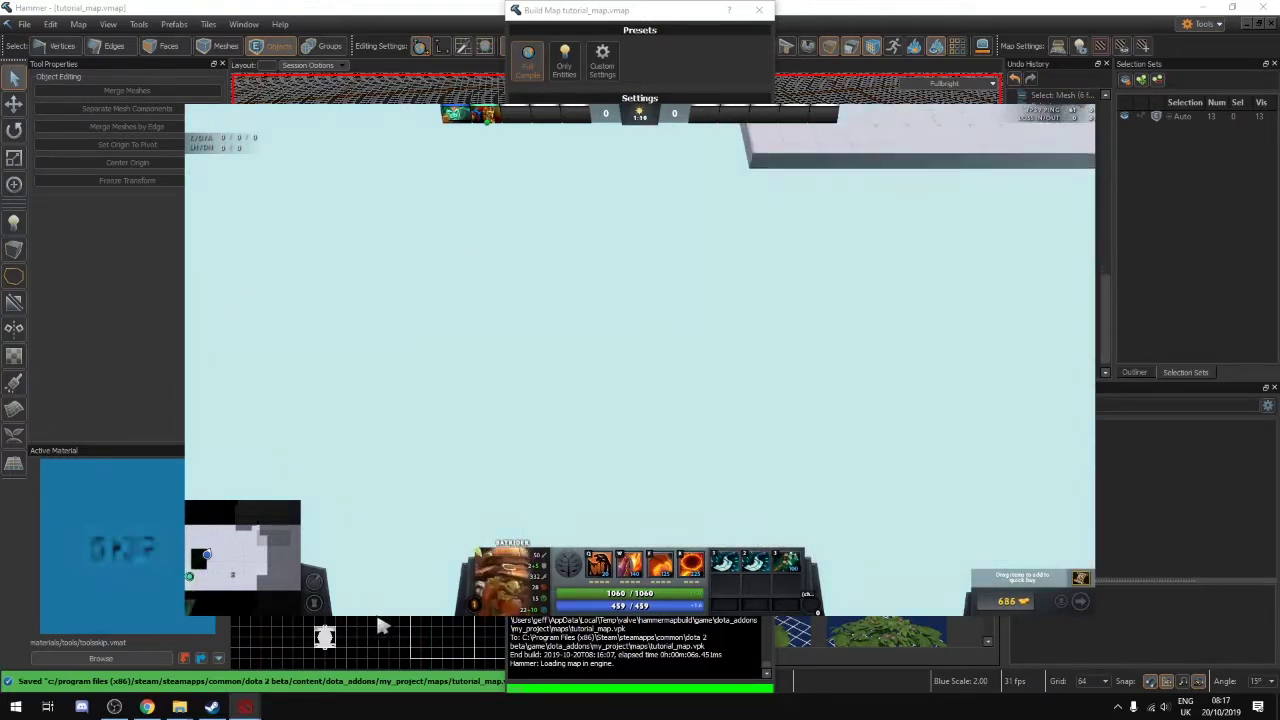
Check both heroes' positions, reselect Batrider and order it back across the floor
{"action": "key", "text": "F1"}
{"action": "key", "text": "F1"}
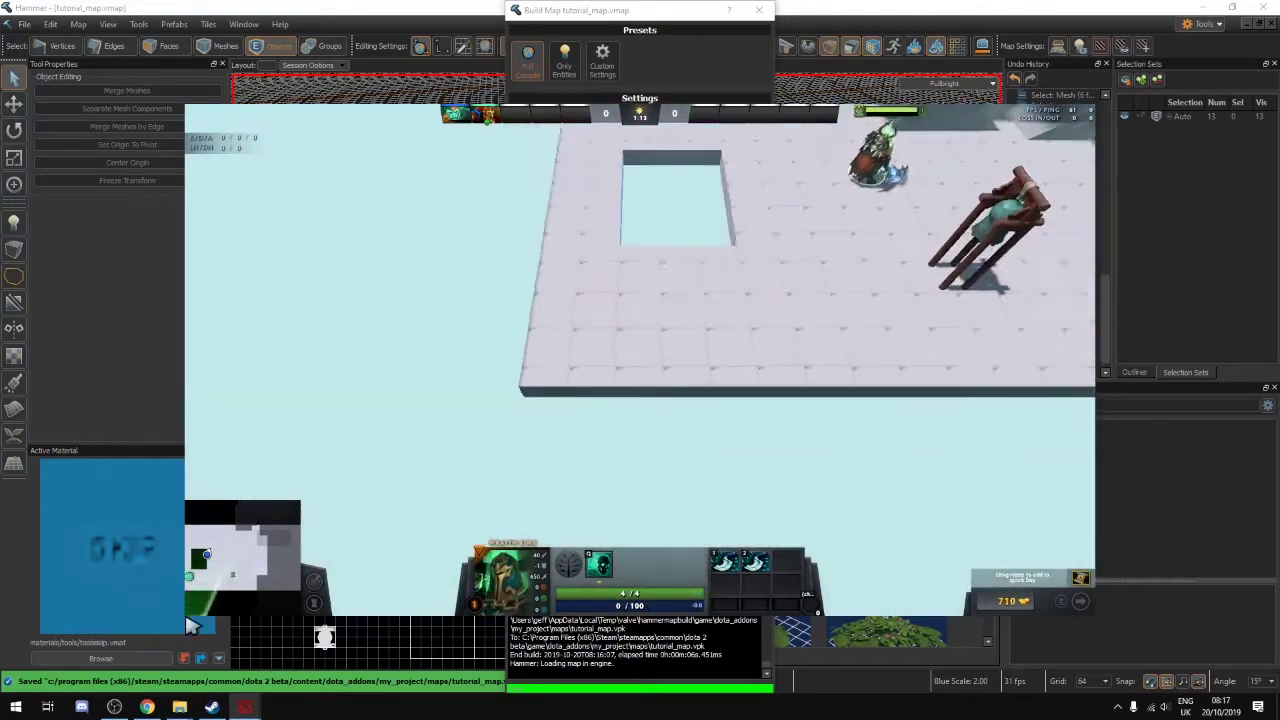
{"action": "left_click", "coordinate": [486, 119]}
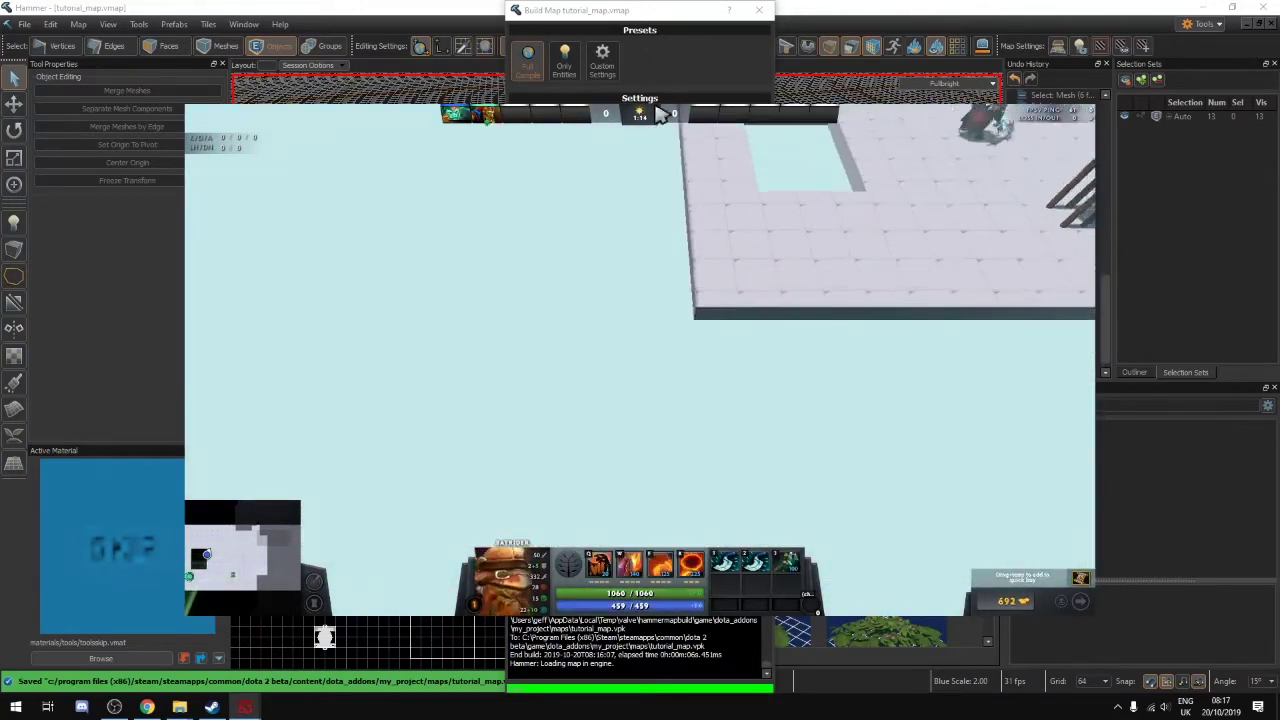
{"action": "right_click", "coordinate": [960, 372]}
{"action": "right_click", "coordinate": [812, 402]}
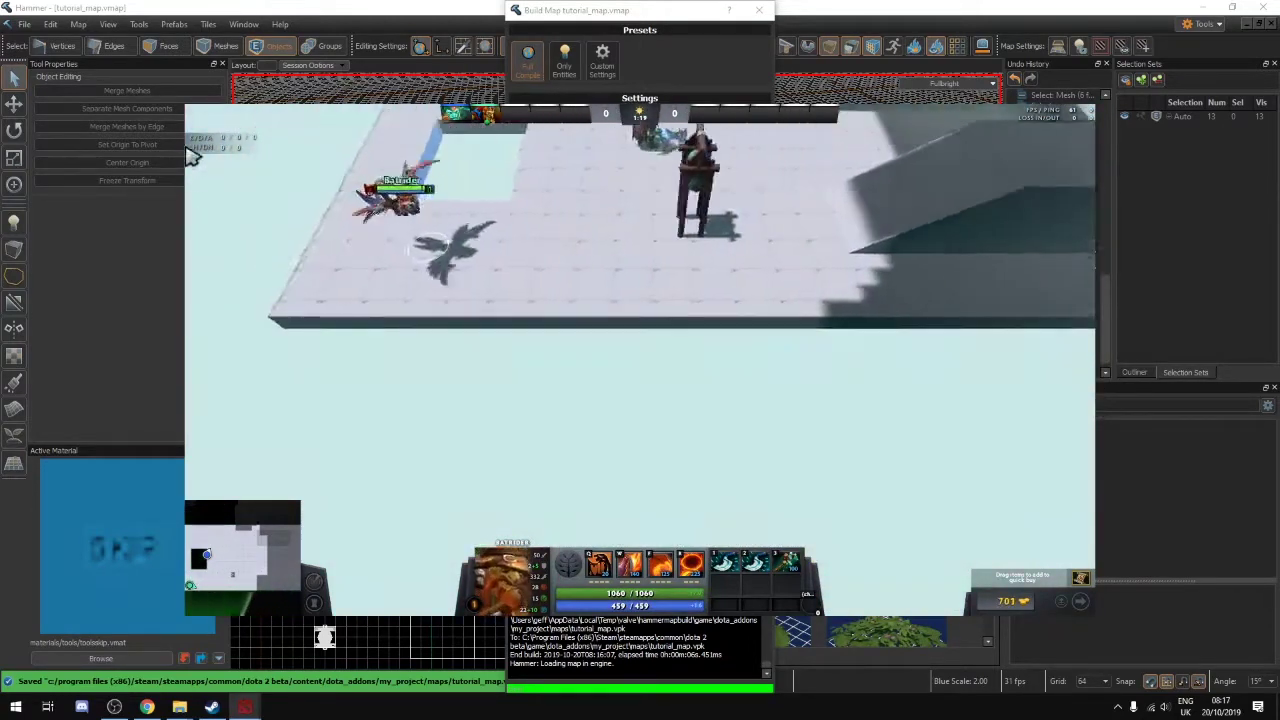
Use Batrider's first item to jump to the floor near Wraith King and move it beside the opening
{"action": "right_click", "coordinate": [698, 406]}
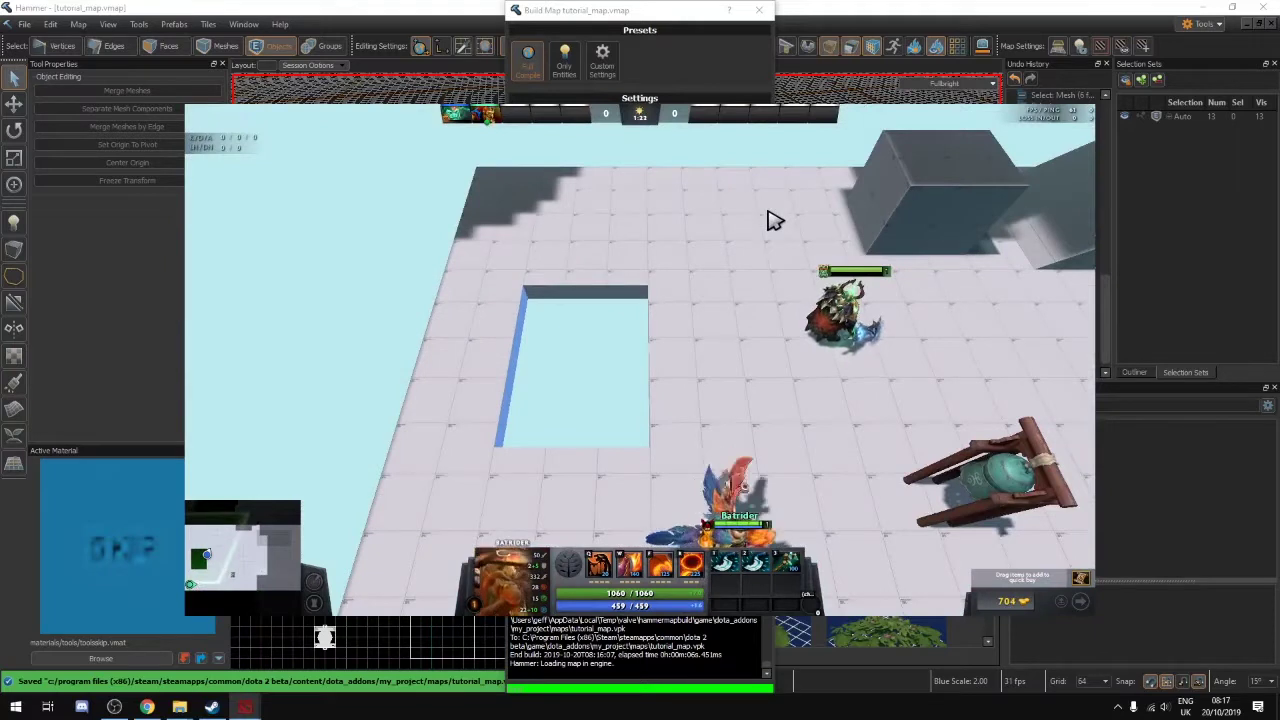
{"action": "key", "text": "1"}
{"action": "left_click", "coordinate": [755, 234]}
{"action": "right_click", "coordinate": [695, 204]}
{"action": "right_click", "coordinate": [750, 338]}
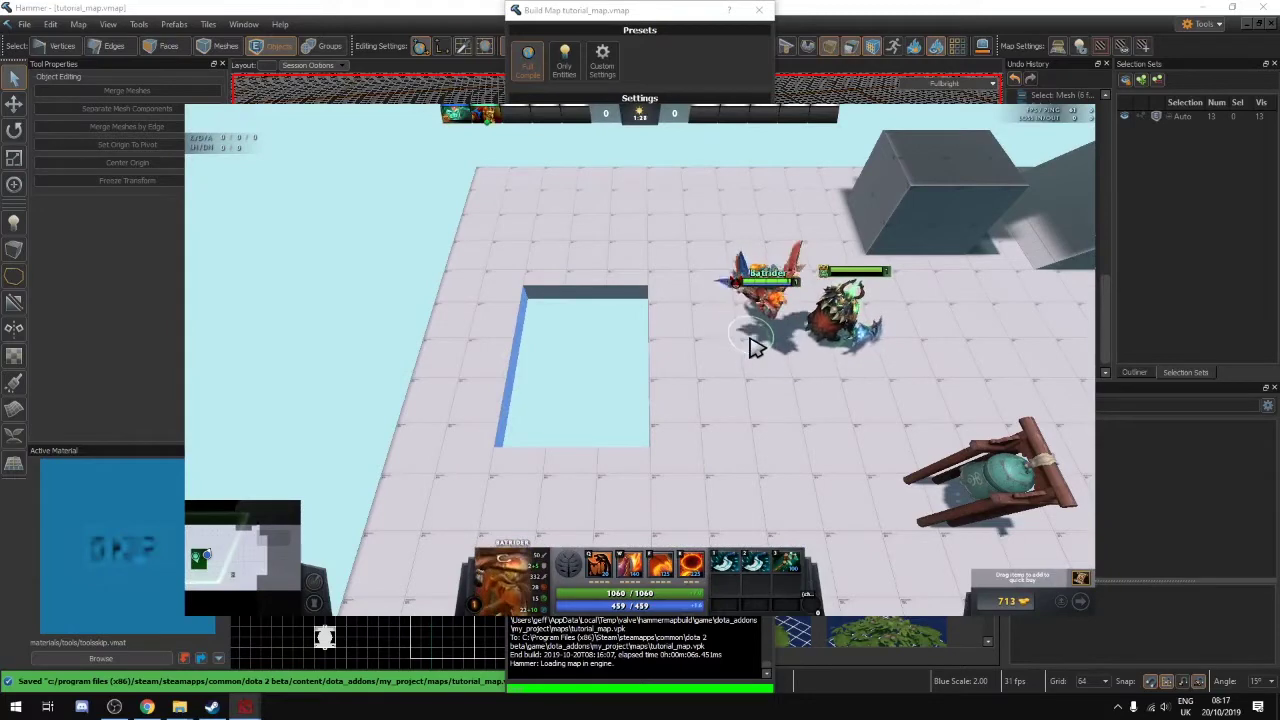
Walk Batrider toward the bell prop's side of the floor and back to the opening's inner edge
{"action": "right_click", "coordinate": [746, 503]}
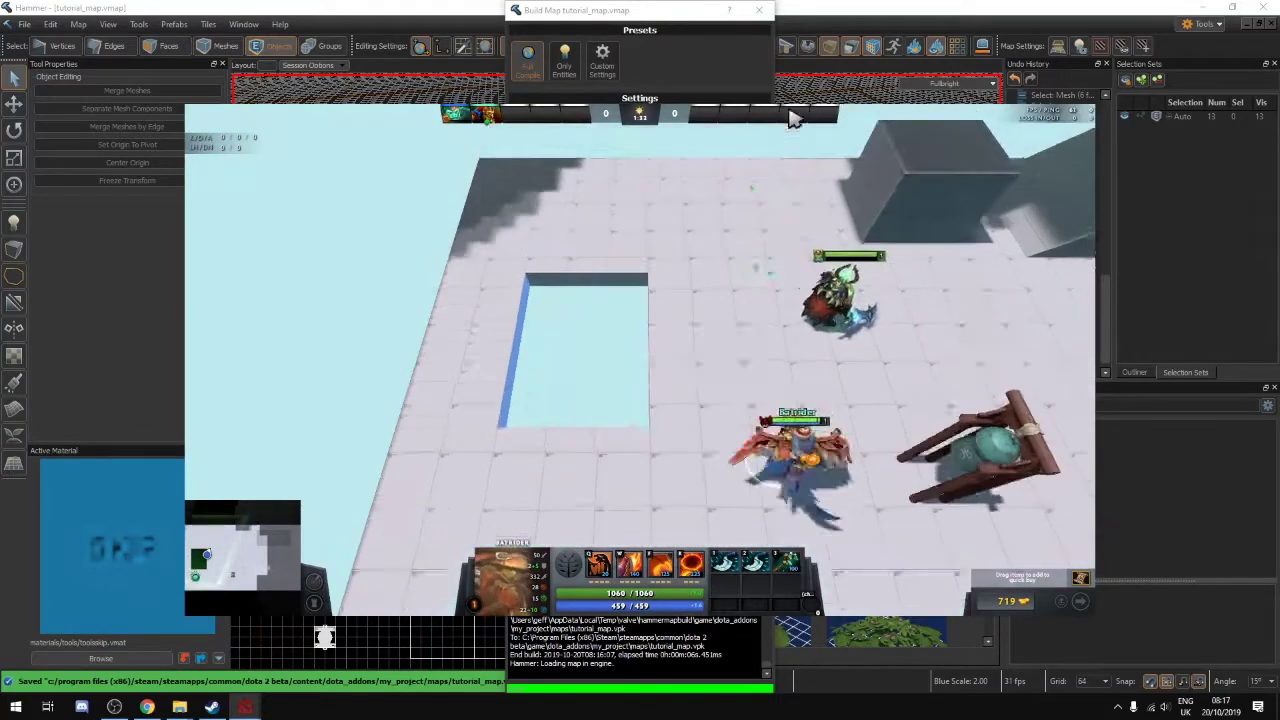
{"action": "right_click", "coordinate": [737, 306]}
{"action": "right_click", "coordinate": [697, 387]}
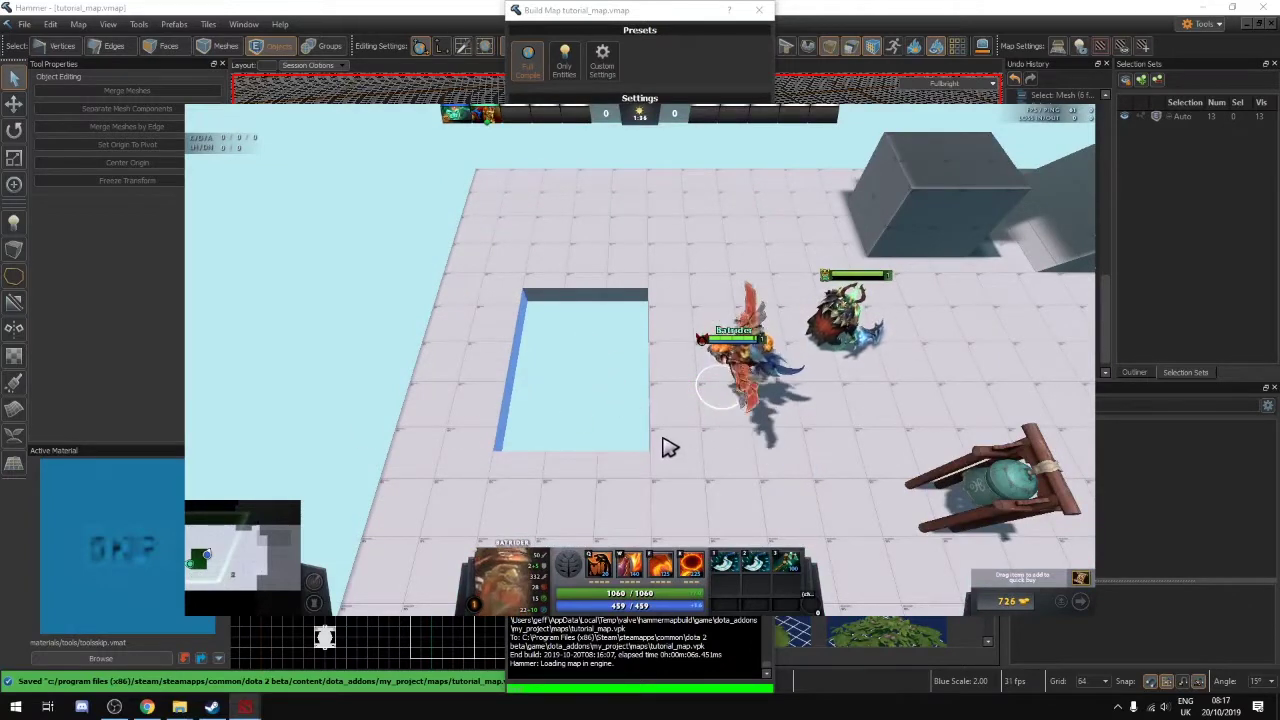
Switch to Hammer, close the Build Map window and set the Block tool's geometry type to quad
{"action": "key", "text": "alt+Tab"}
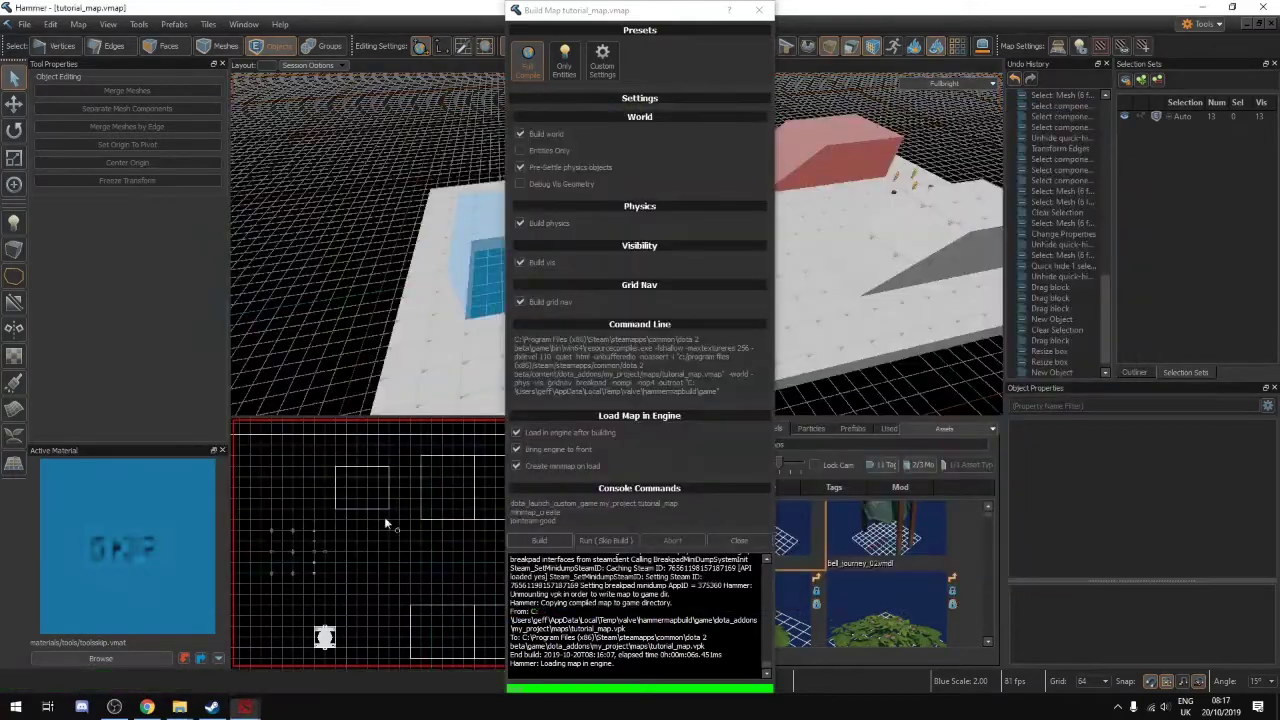
{"action": "left_click", "coordinate": [764, 14]}
{"action": "right_click_drag", "start_coordinate": [700, 225], "coordinate": [663, 226]}
{"action": "key", "text": "w"}
{"action": "left_click", "coordinate": [14, 250]}
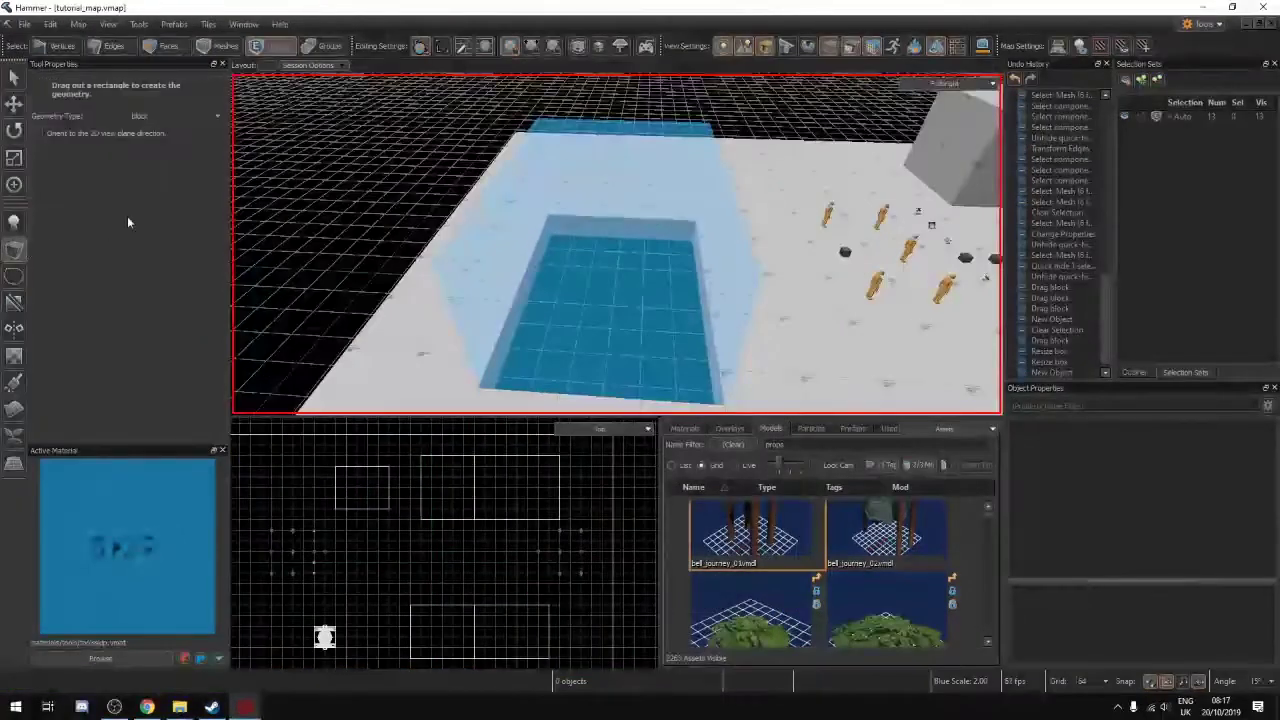
{"action": "left_click", "coordinate": [174, 114]}
{"action": "left_click", "coordinate": [170, 130]}
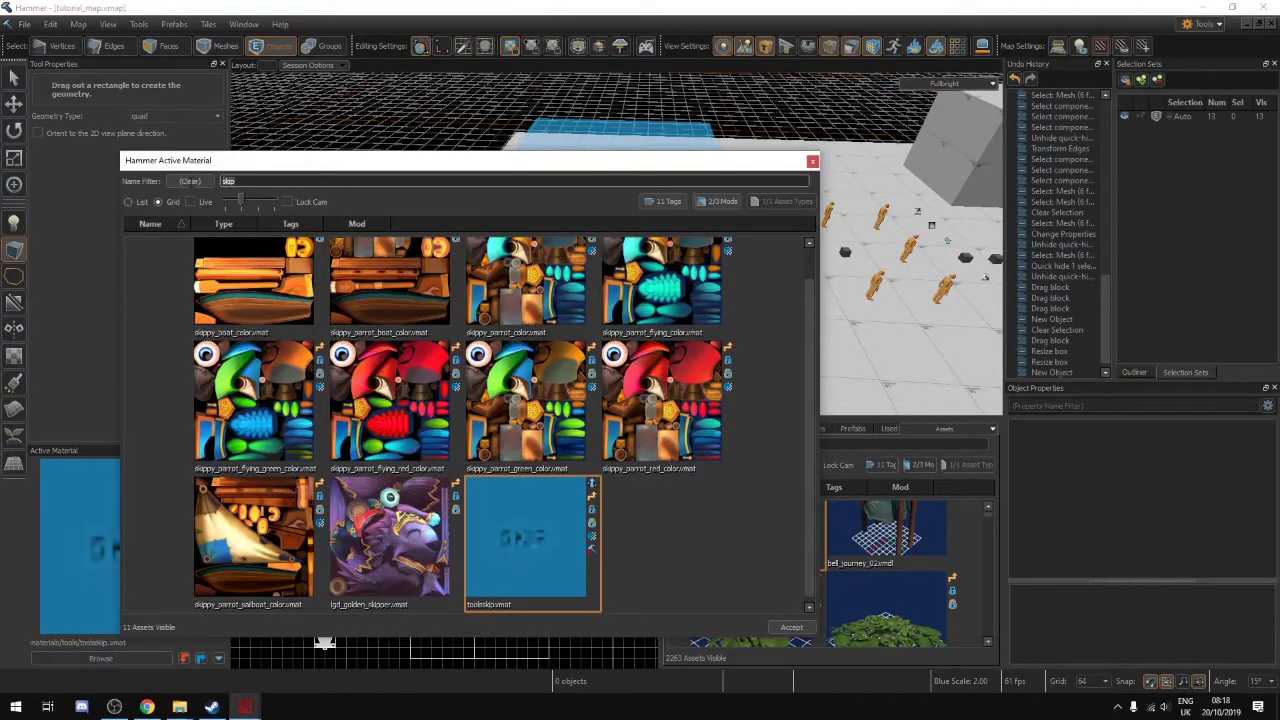
Search the materials for "clip" and make toolsclip.vmat the active material
{"action": "type", "text": "clip"}
{"action": "scroll", "coordinate": [373, 397], "scroll_direction": "down", "scroll_amount": 5}
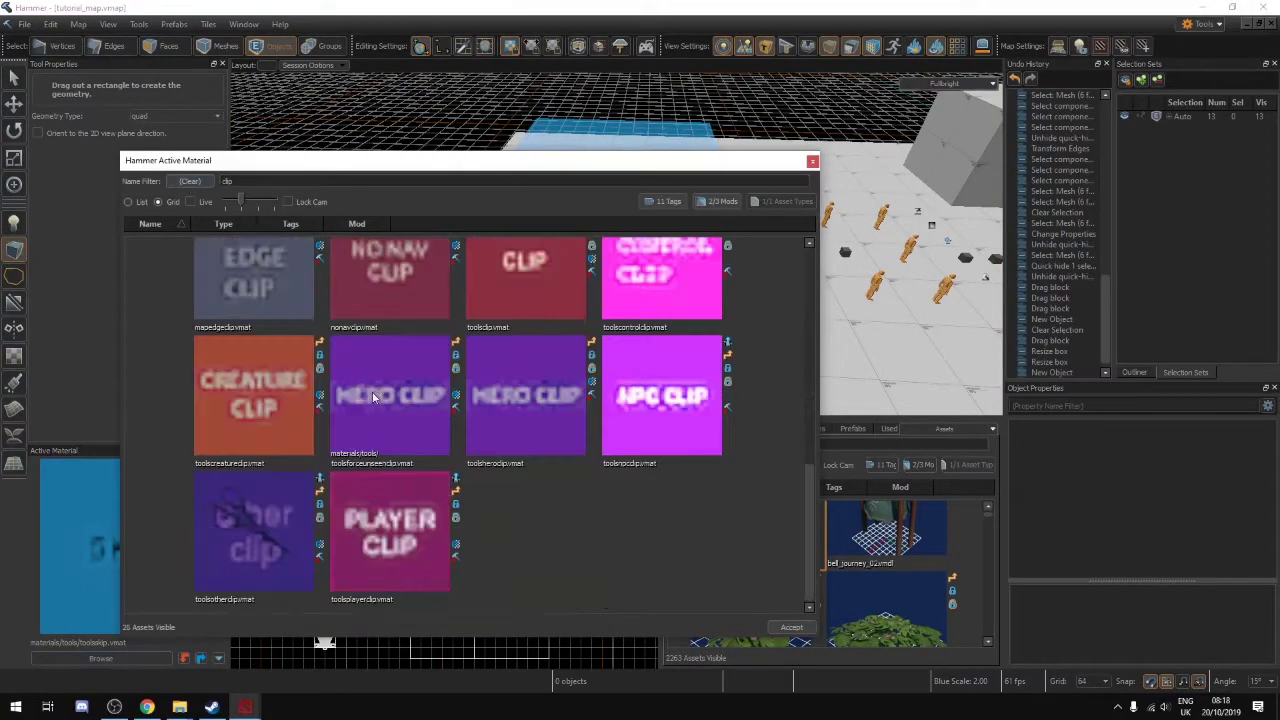
{"action": "scroll", "coordinate": [293, 380], "scroll_direction": "up", "scroll_amount": 2}
{"action": "left_click", "coordinate": [509, 447]}
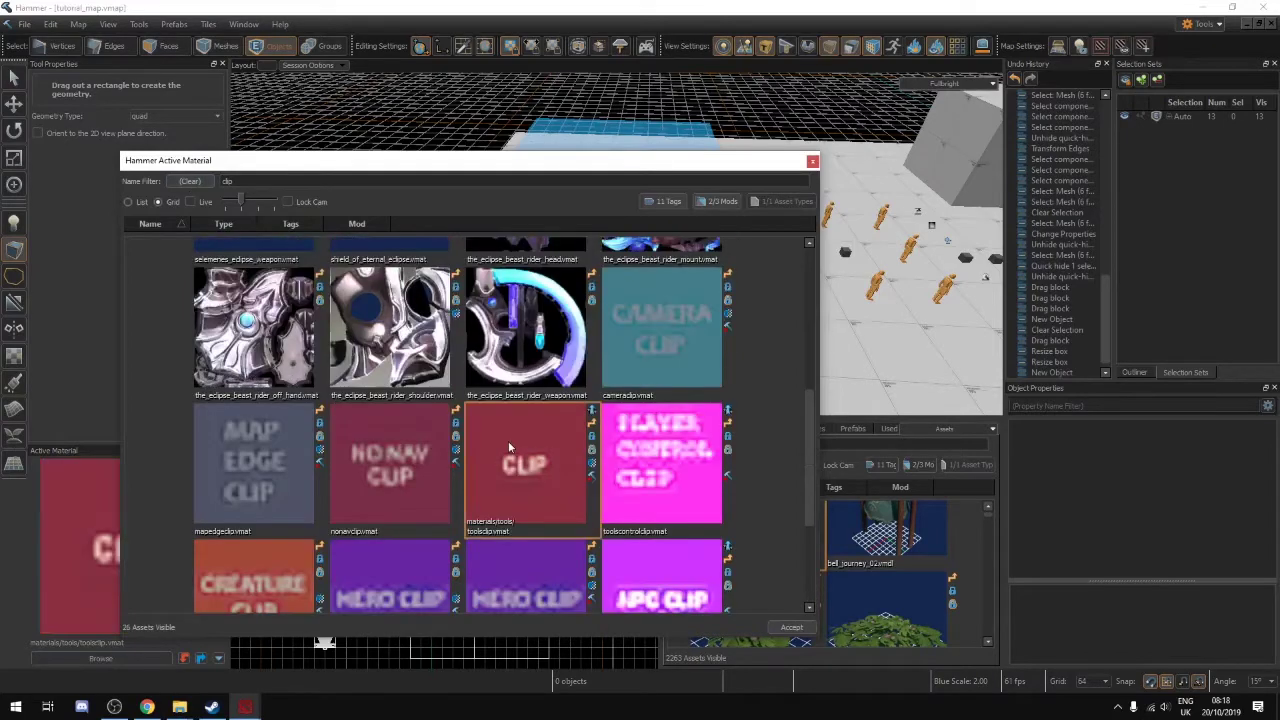
{"action": "left_click", "coordinate": [797, 631]}
Draw a 384 by 448 clip quad across the floor opening
{"action": "key", "text": "z"}
{"action": "key", "text": "w"}
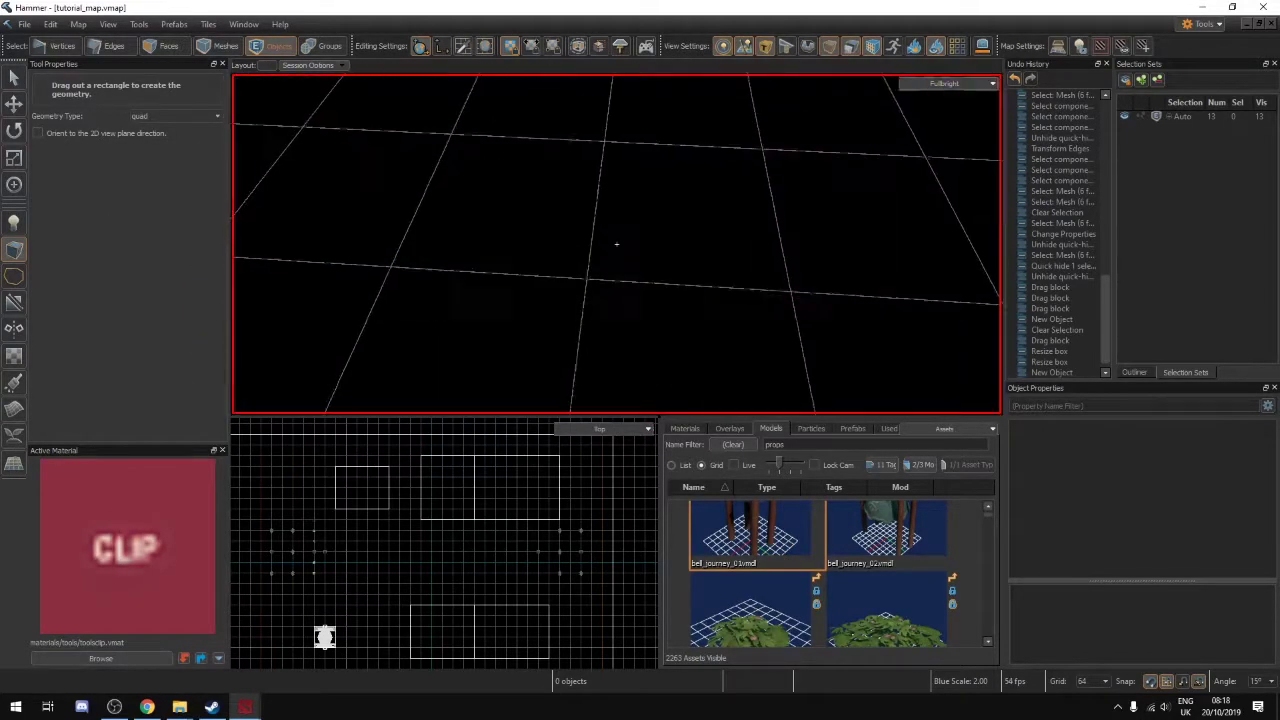
{"action": "key", "text": "s"}
{"action": "key", "text": "z"}
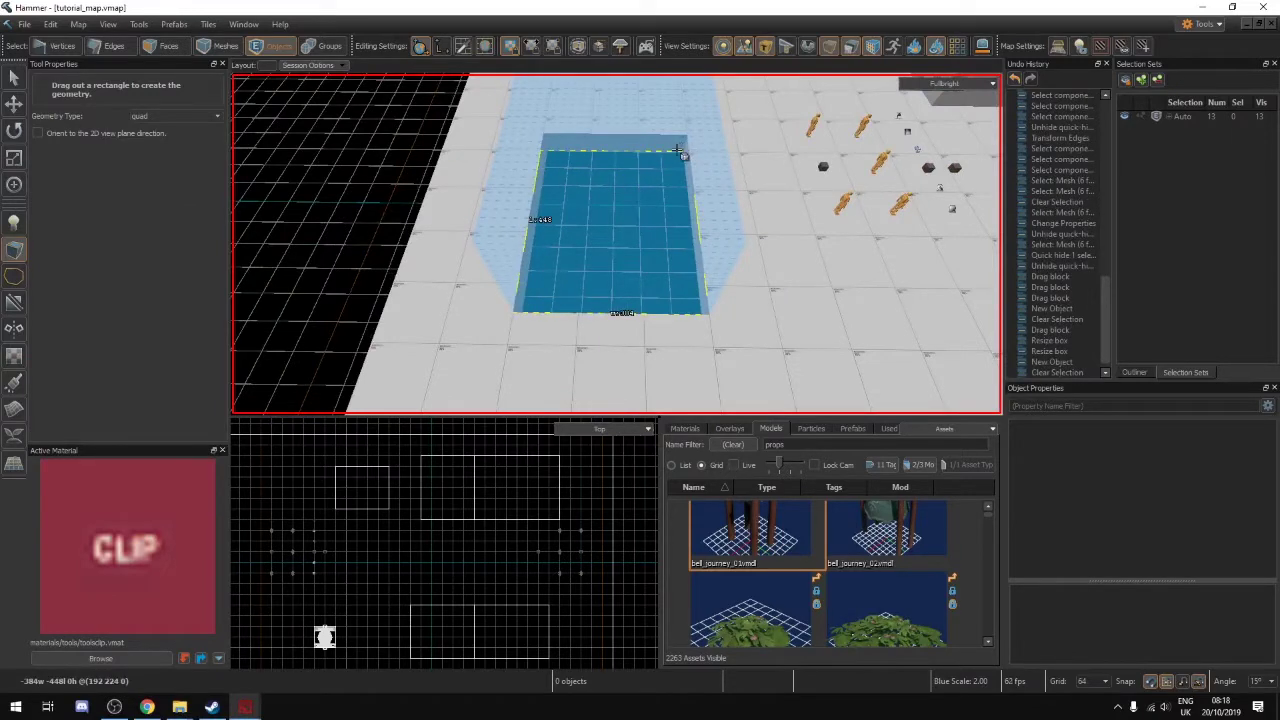
{"action": "left_click_drag", "start_coordinate": [677, 150], "coordinate": [678, 150]}
Extend the clip quad's length to 512 so it reaches the opening's far edge
{"action": "key", "text": "z"}
{"action": "key", "text": "w"}
{"action": "key", "text": "s"}
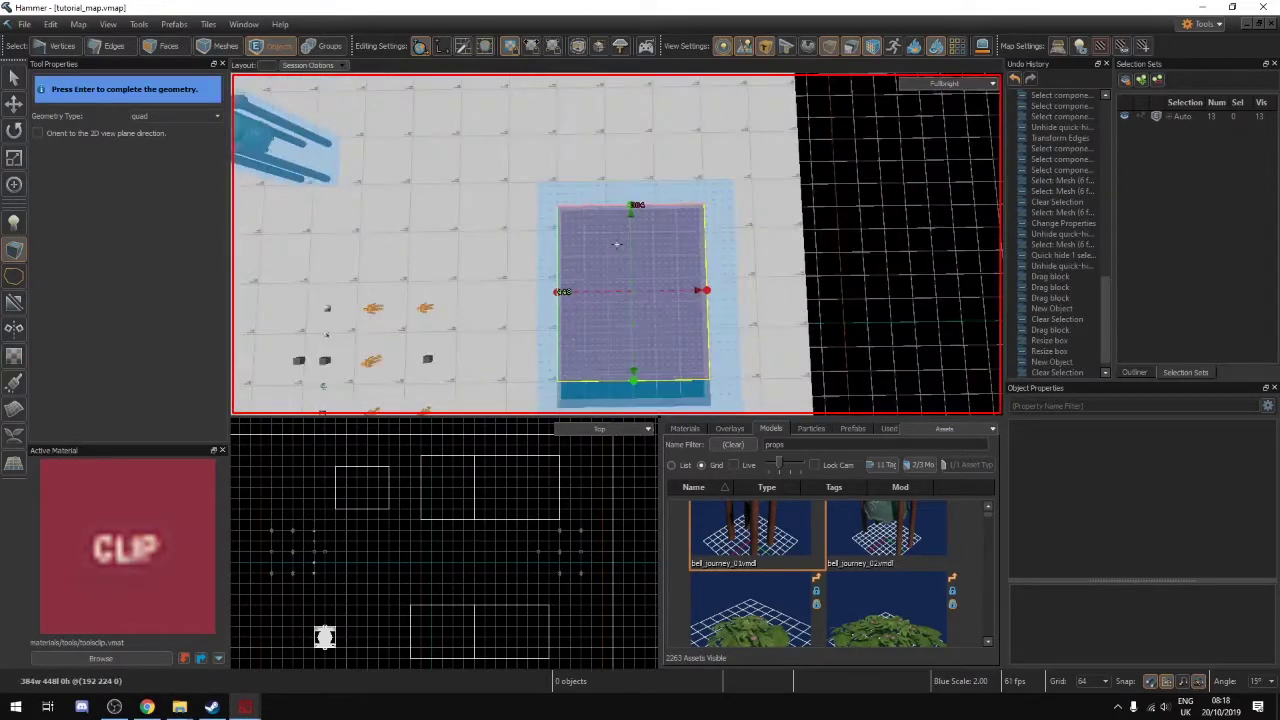
{"action": "key", "text": "z"}
{"action": "scroll", "coordinate": [478, 551], "scroll_direction": "down", "scroll_amount": 3}
{"action": "middle_click_drag", "start_coordinate": [437, 574], "coordinate": [577, 520]}
{"action": "scroll", "coordinate": [460, 525], "scroll_direction": "up", "scroll_amount": 5}
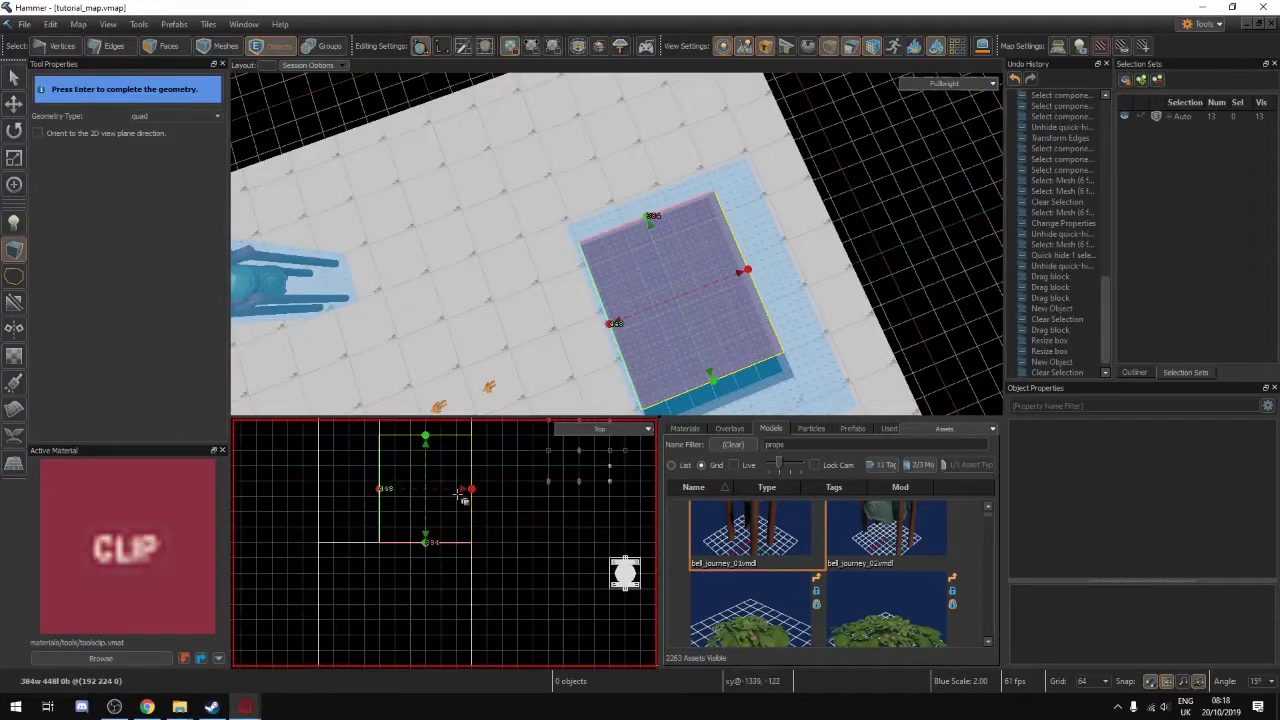
{"action": "scroll", "coordinate": [463, 497], "scroll_direction": "up", "scroll_amount": 2}
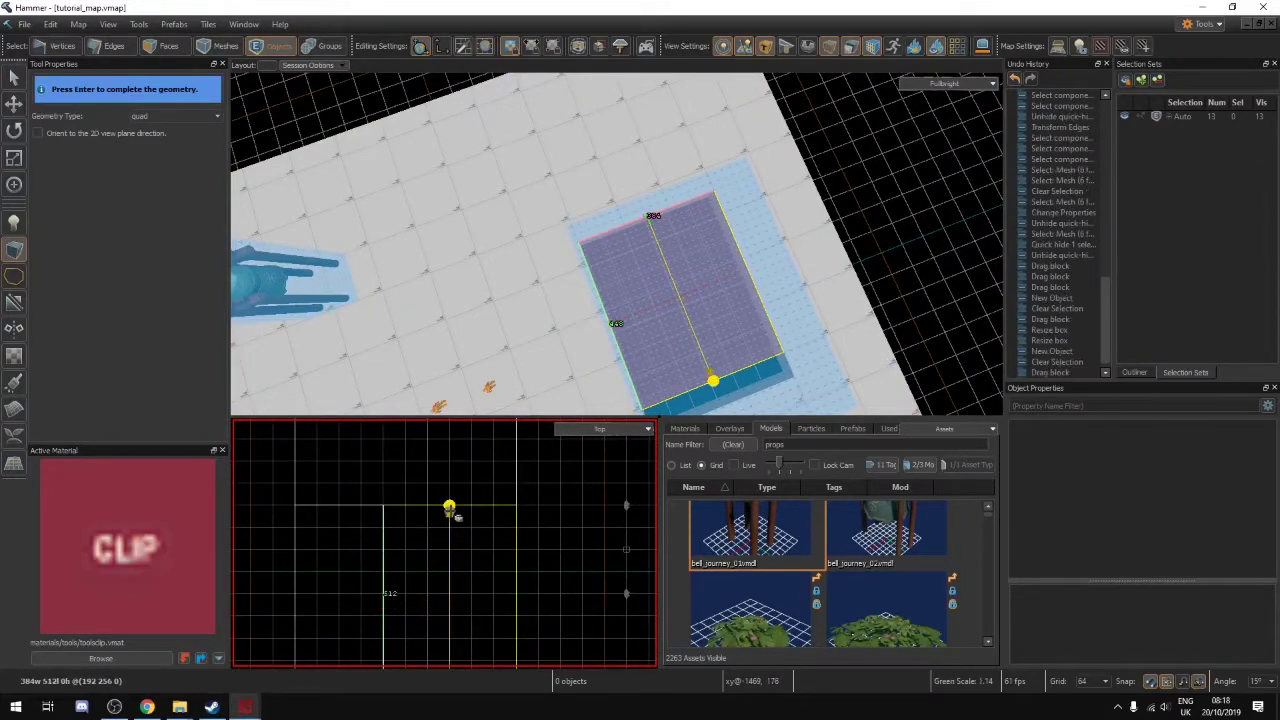
Examine the clip quad from above, from below and along its edges to check how it covers the opening
{"action": "key", "text": "z"}
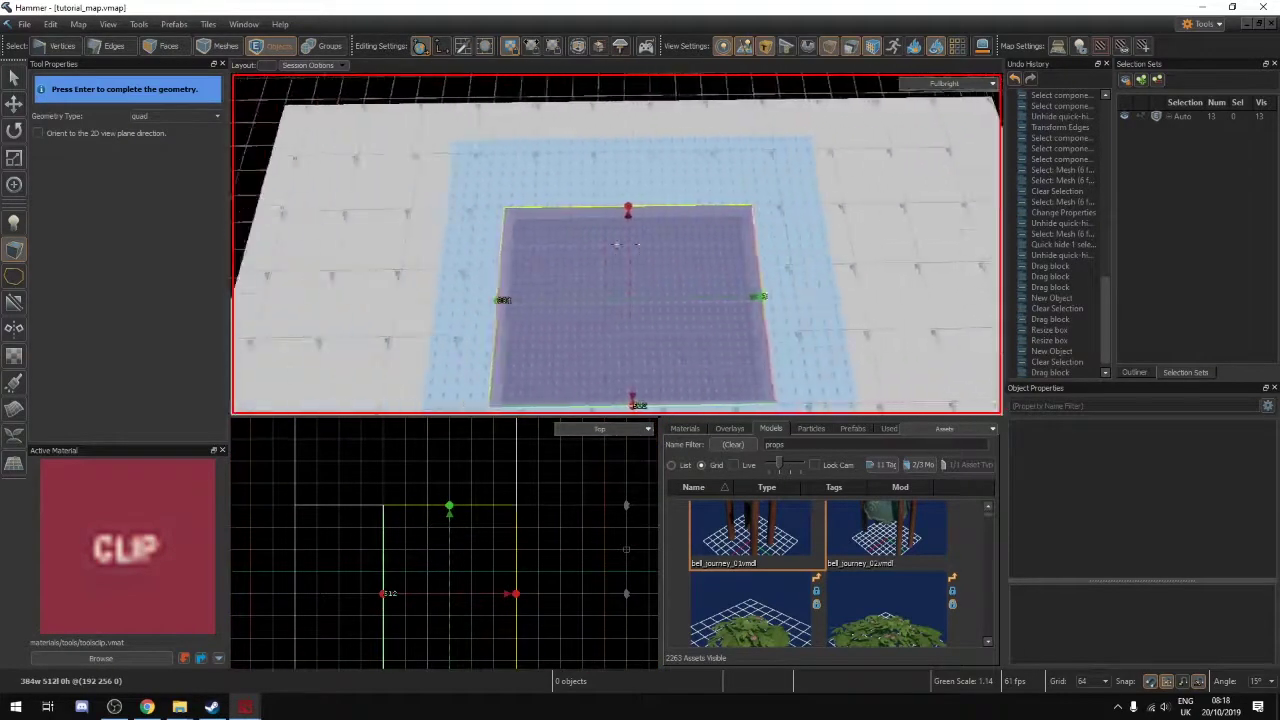
{"action": "key", "text": "w"}
{"action": "key", "text": "s"}
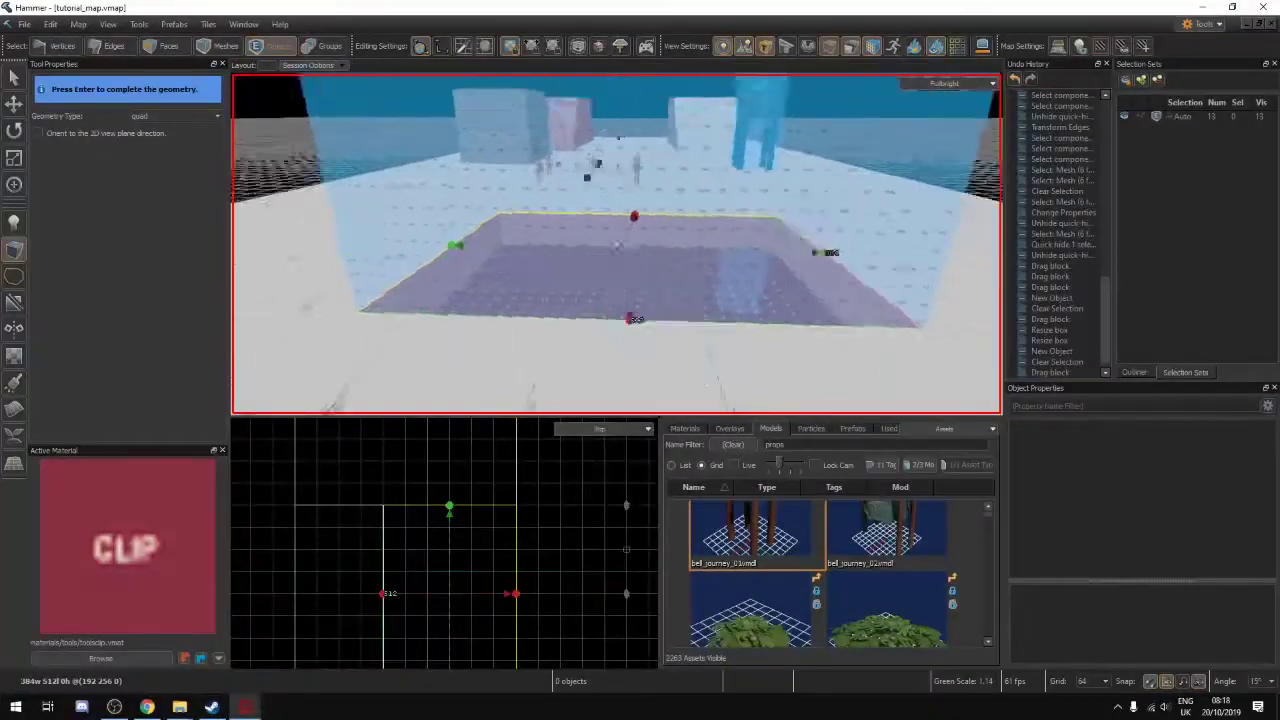
{"action": "key", "text": "w"}
{"action": "key", "text": "z"}
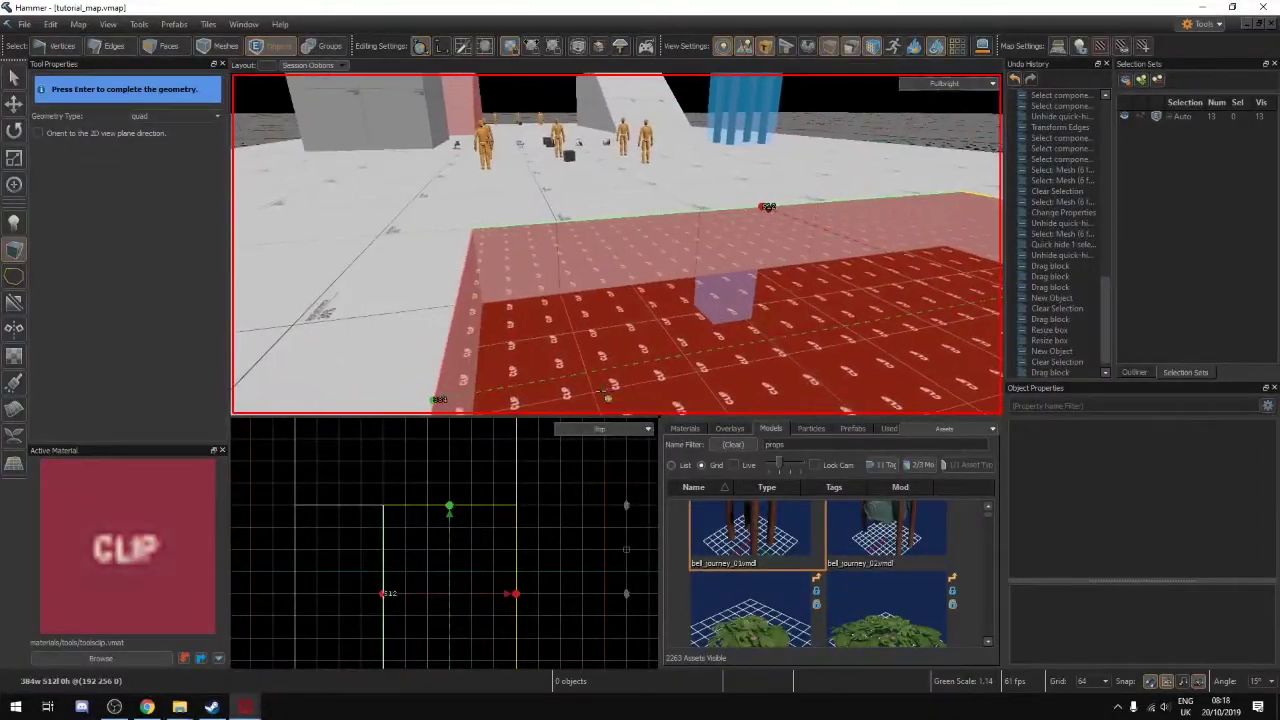
{"action": "key", "text": "z"}
{"action": "key", "text": "s"}
{"action": "key", "text": "w"}
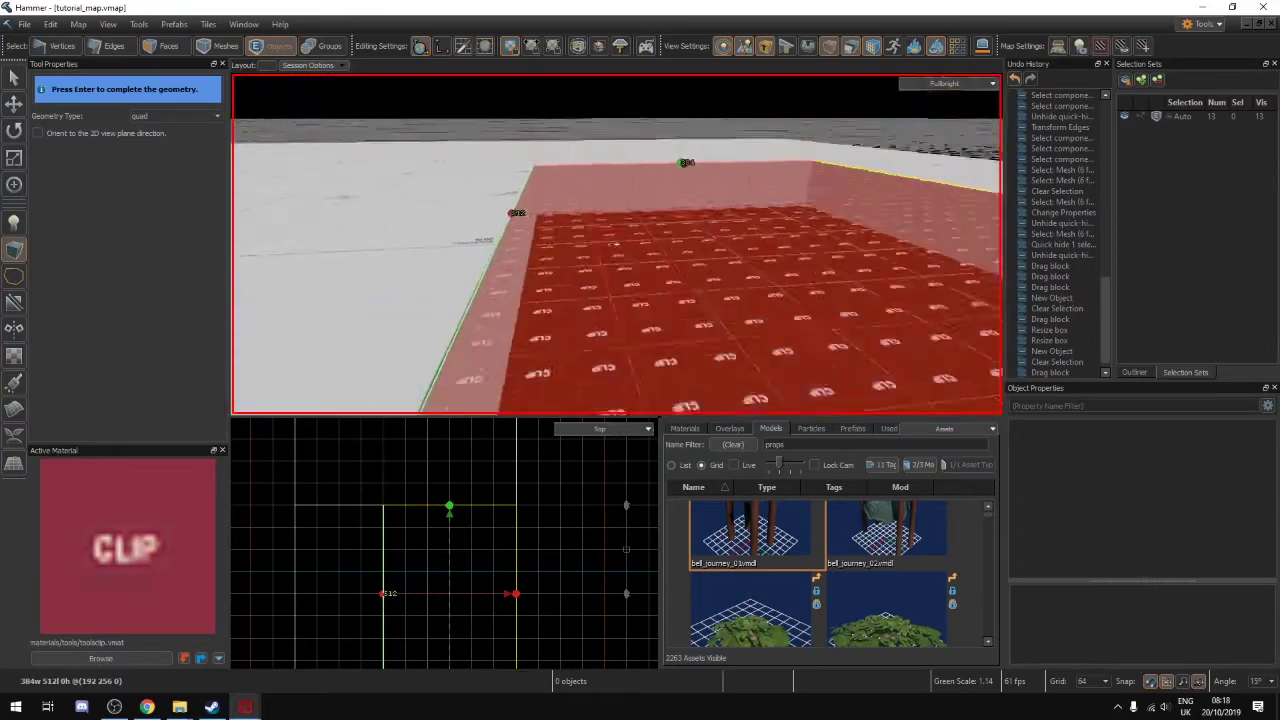
{"action": "key", "text": "s"}
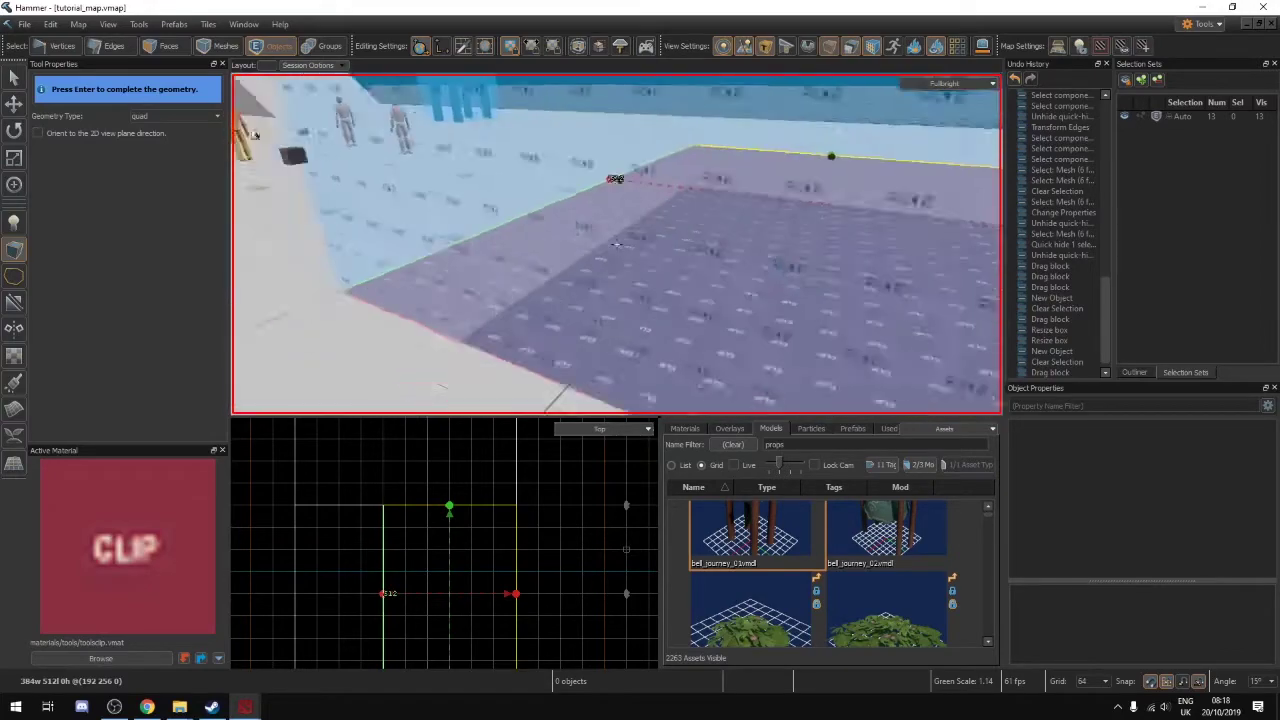
{"action": "key", "text": "z"}
{"action": "key", "text": "s"}
{"action": "right_click_drag", "start_coordinate": [570, 176], "coordinate": [539, 170]}
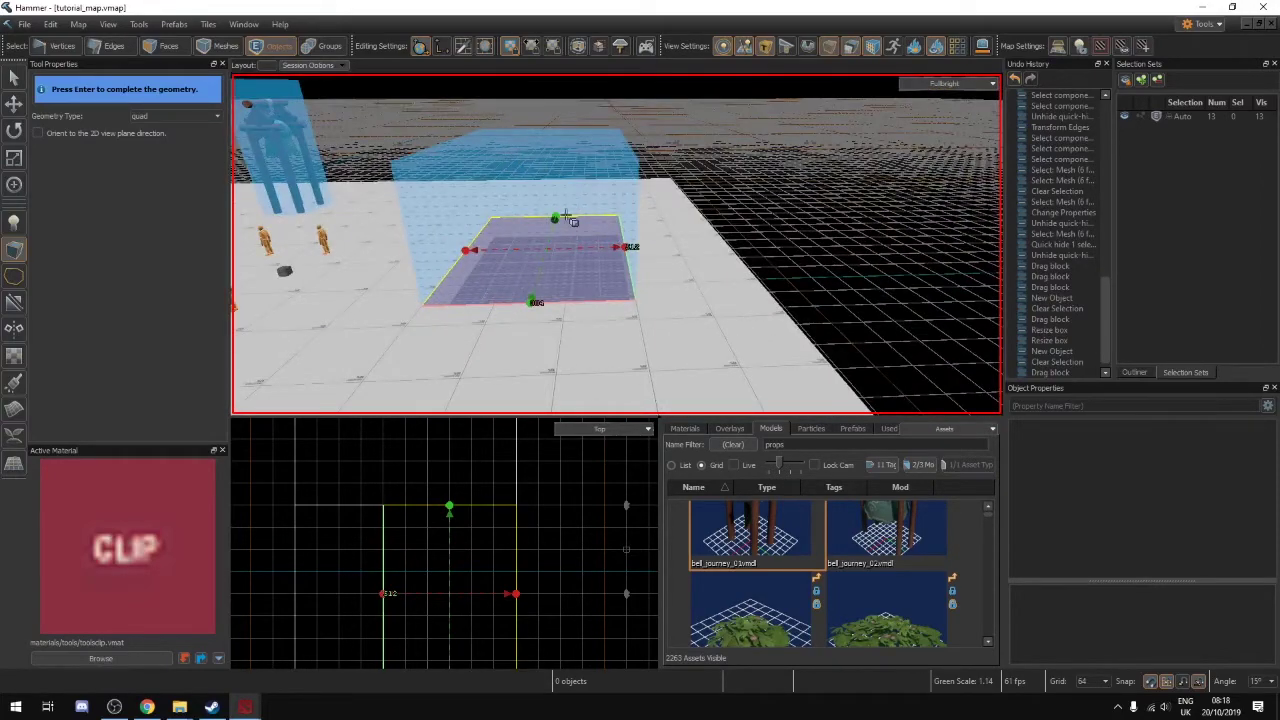
{"action": "key", "text": "w"}
{"action": "key", "text": "s"}
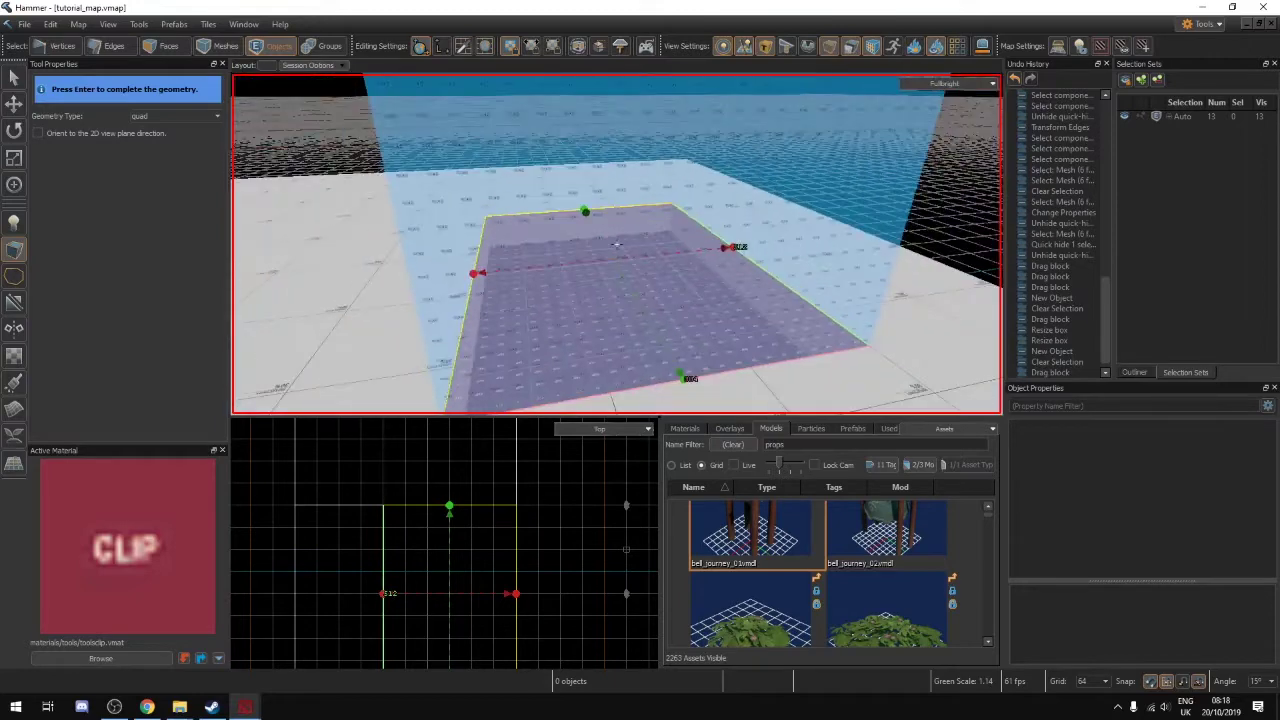
{"action": "right_click_drag", "start_coordinate": [616, 244], "coordinate": [520, 217]}
{"action": "key", "text": "d"}
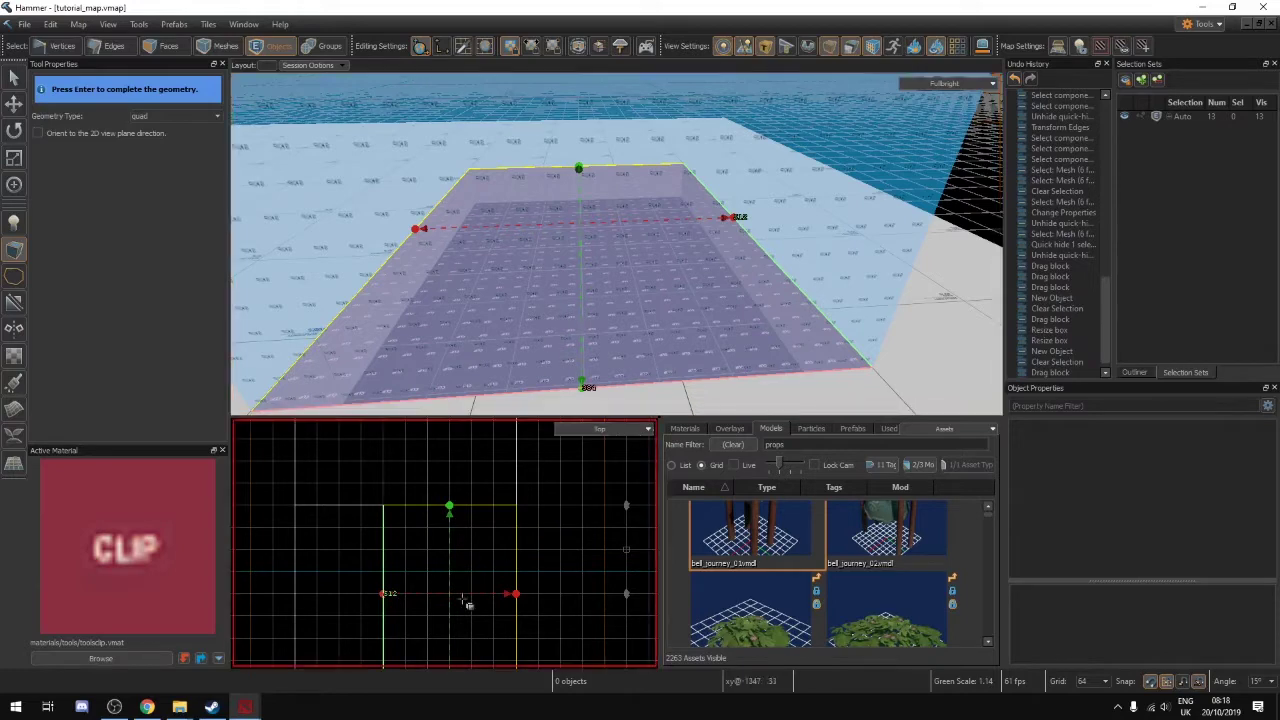
Switch to the running Dota 2 game and move Batrider to the floor beside the bell prop
{"action": "left_click", "coordinate": [252, 711]}
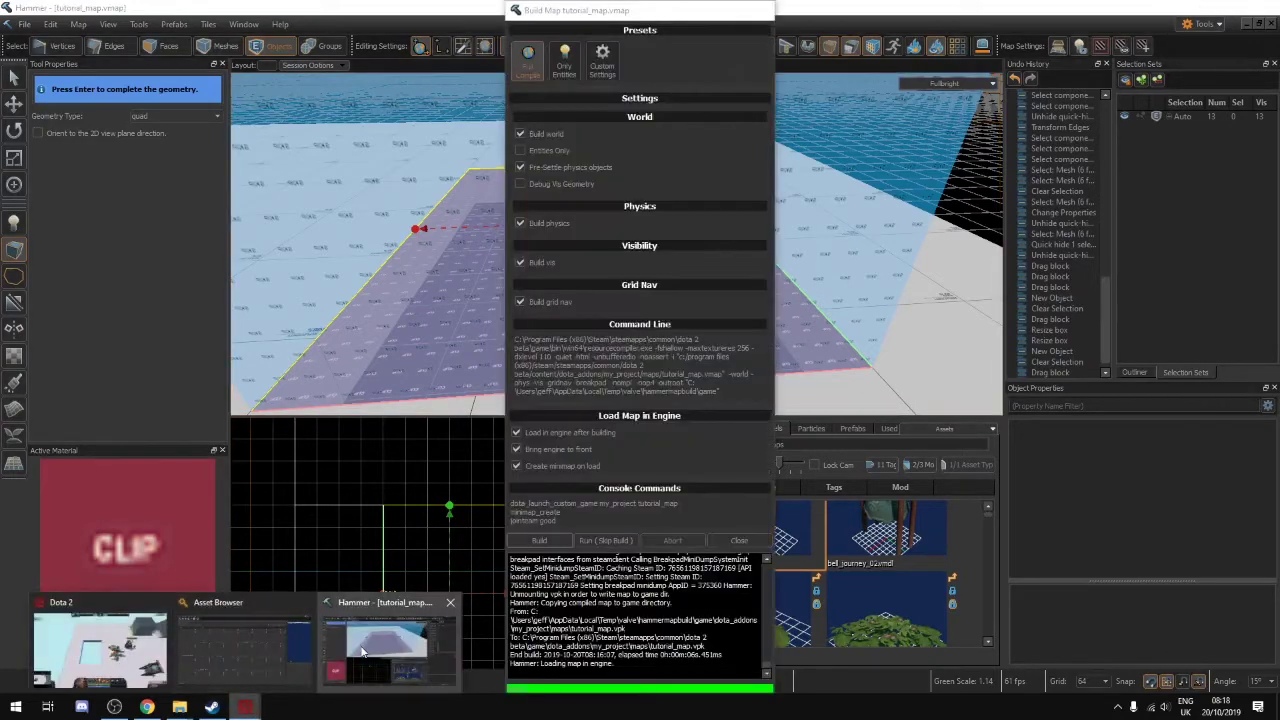
{"action": "left_click", "coordinate": [142, 642]}
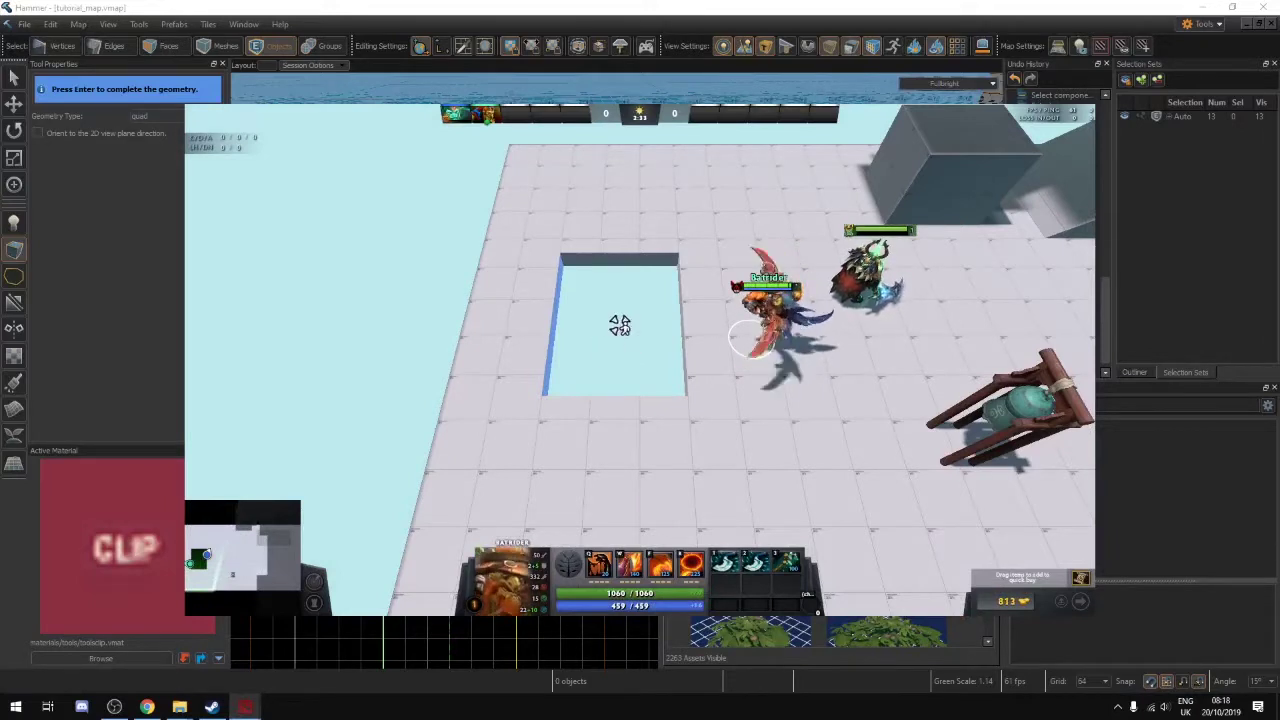
{"action": "right_click", "coordinate": [840, 449]}
{"action": "right_click", "coordinate": [912, 503]}
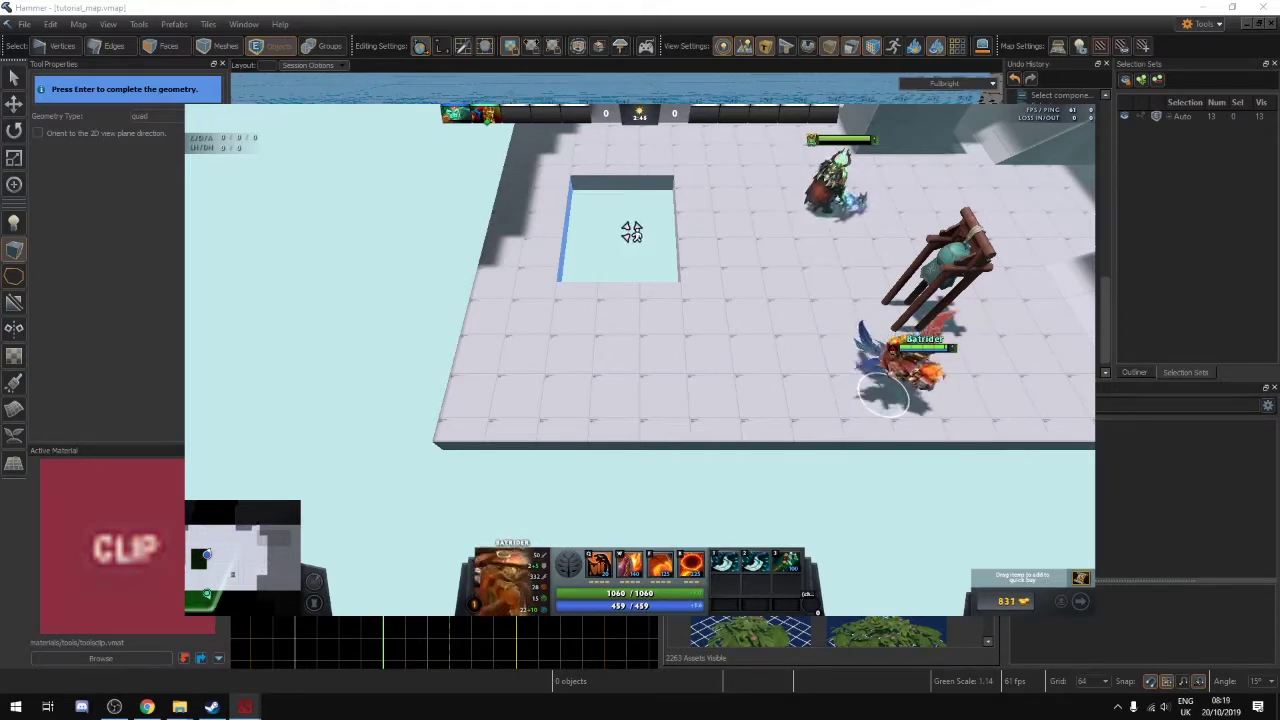
Try Batrider's first item around the bell prop and send an allied chat command starting with "-u"
{"action": "key", "text": "1"}
{"action": "key", "text": "1"}
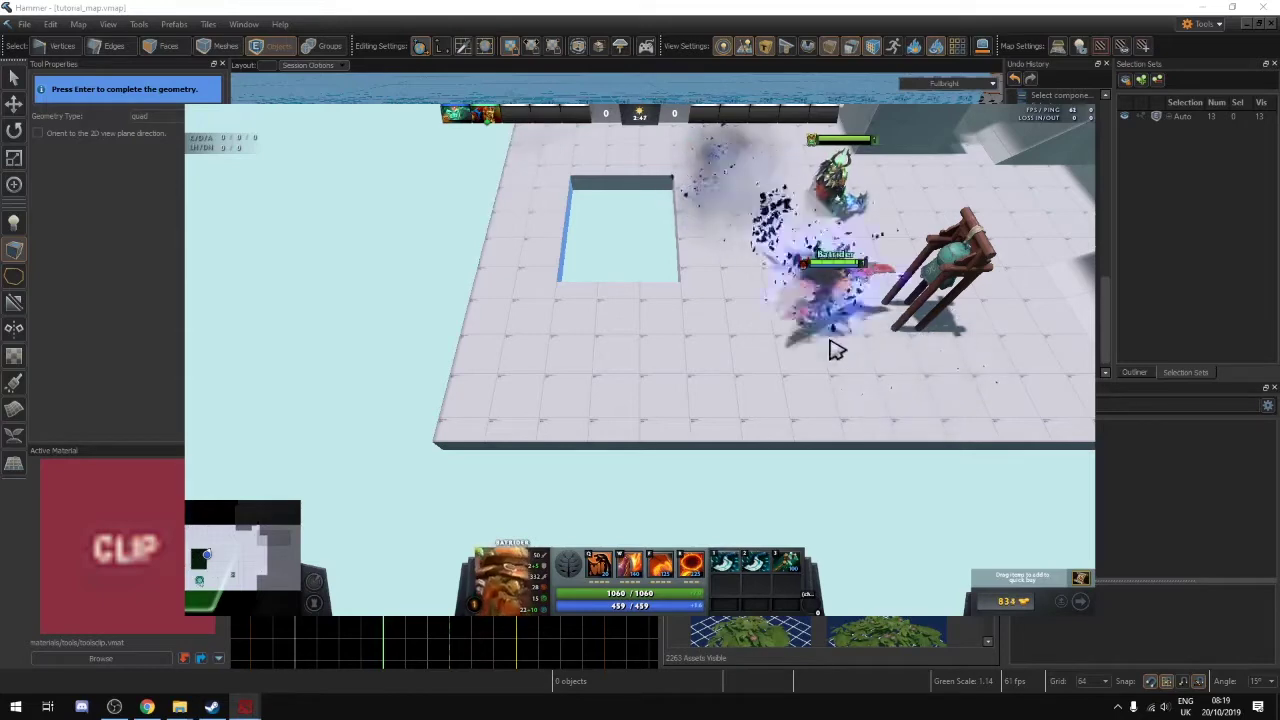
{"action": "right_click", "coordinate": [938, 381]}
{"action": "key", "text": "1"}
{"action": "right_click", "coordinate": [840, 372]}
{"action": "right_click", "coordinate": [792, 360]}
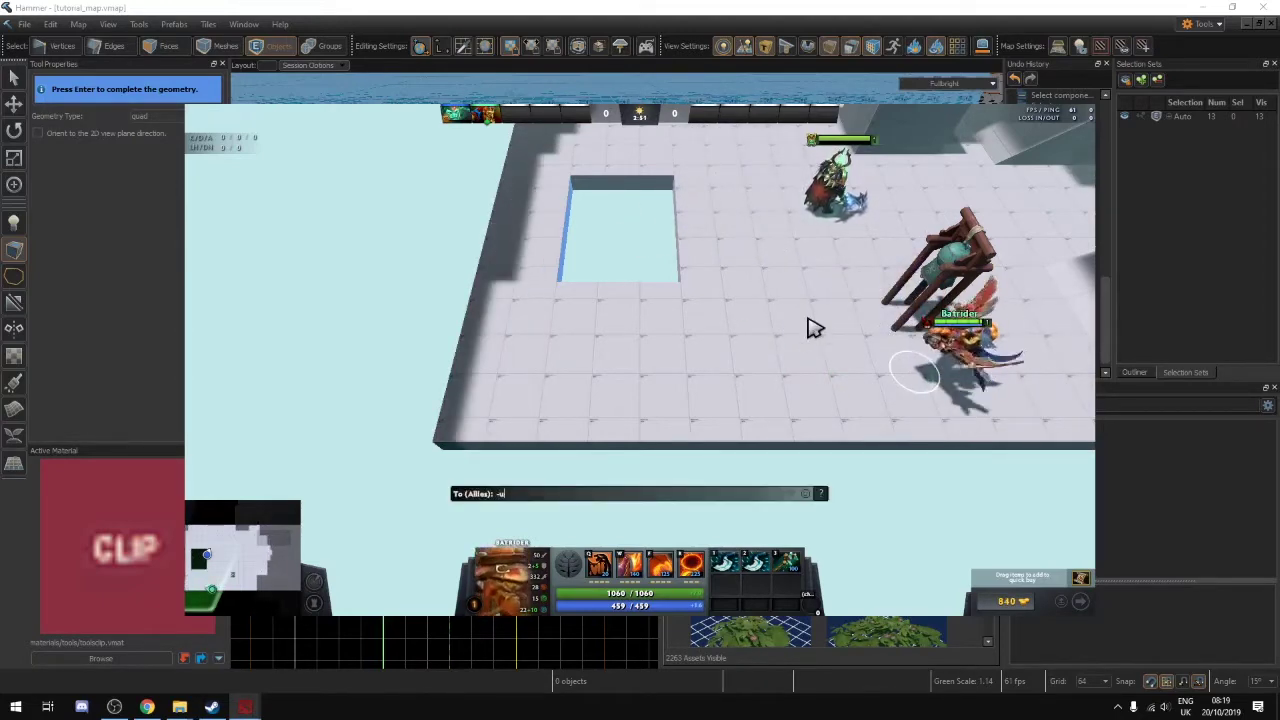
{"action": "key", "text": "Return"}
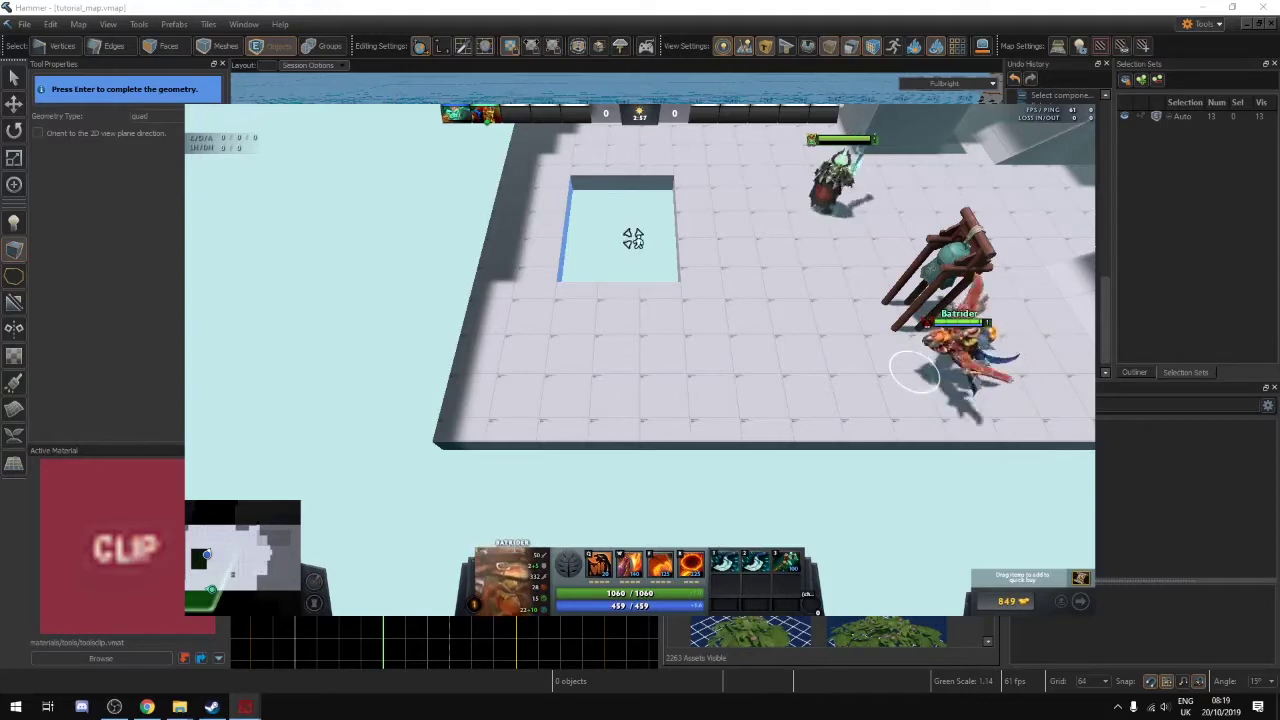
Use Batrider's first item to jump across the opening to the outer floor strip and walk it back around the far side
{"action": "right_click", "coordinate": [804, 308]}
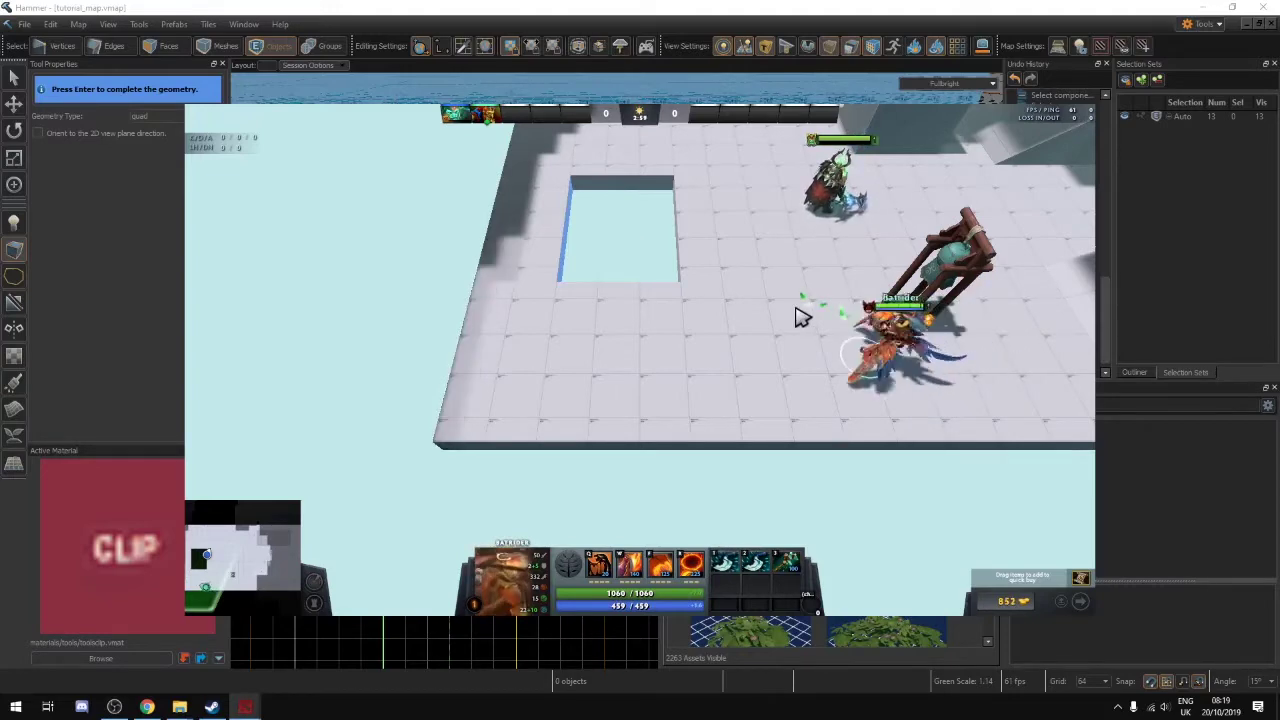
{"action": "key", "text": "1"}
{"action": "left_click", "coordinate": [562, 206]}
{"action": "key", "text": "1"}
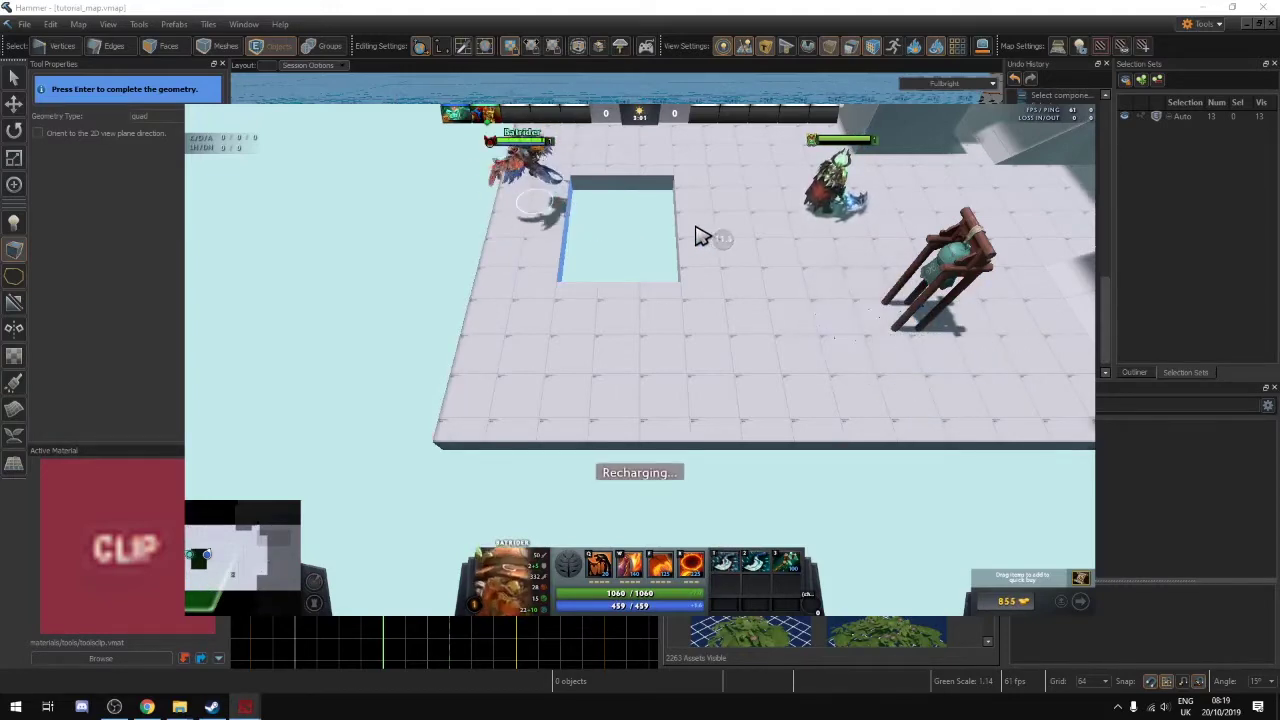
{"action": "right_click", "coordinate": [545, 168]}
{"action": "right_click", "coordinate": [682, 200]}
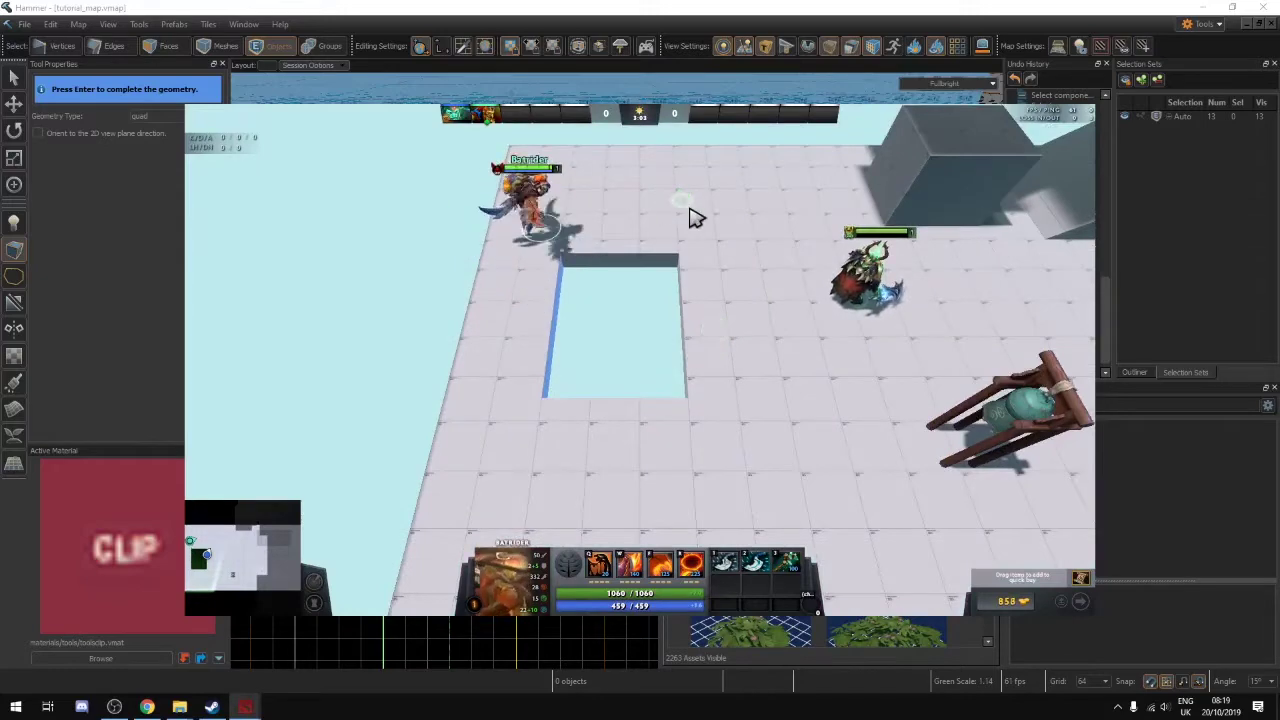
Switch to Hammer, complete the 384 by 512 clip quad and activate the Move tool on it
{"action": "key", "text": "alt+Tab"}
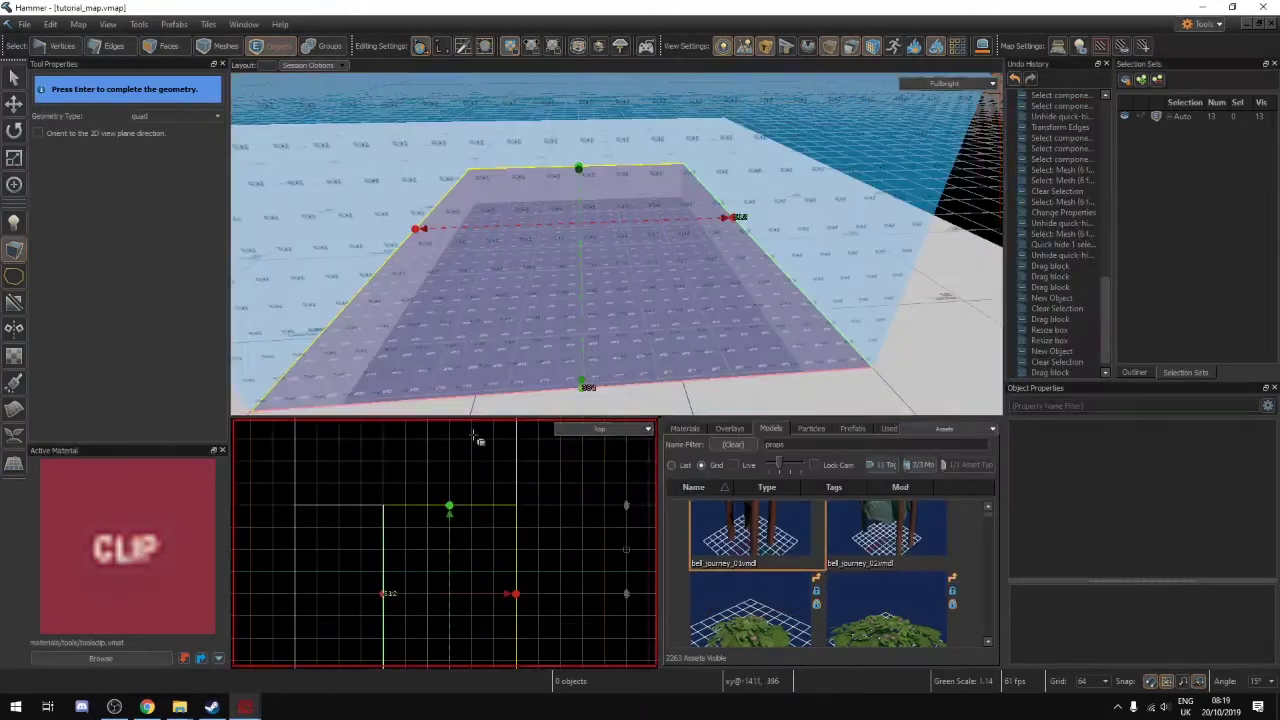
{"action": "key", "text": "d"}
{"action": "right_click_drag", "start_coordinate": [651, 299], "coordinate": [651, 299]}
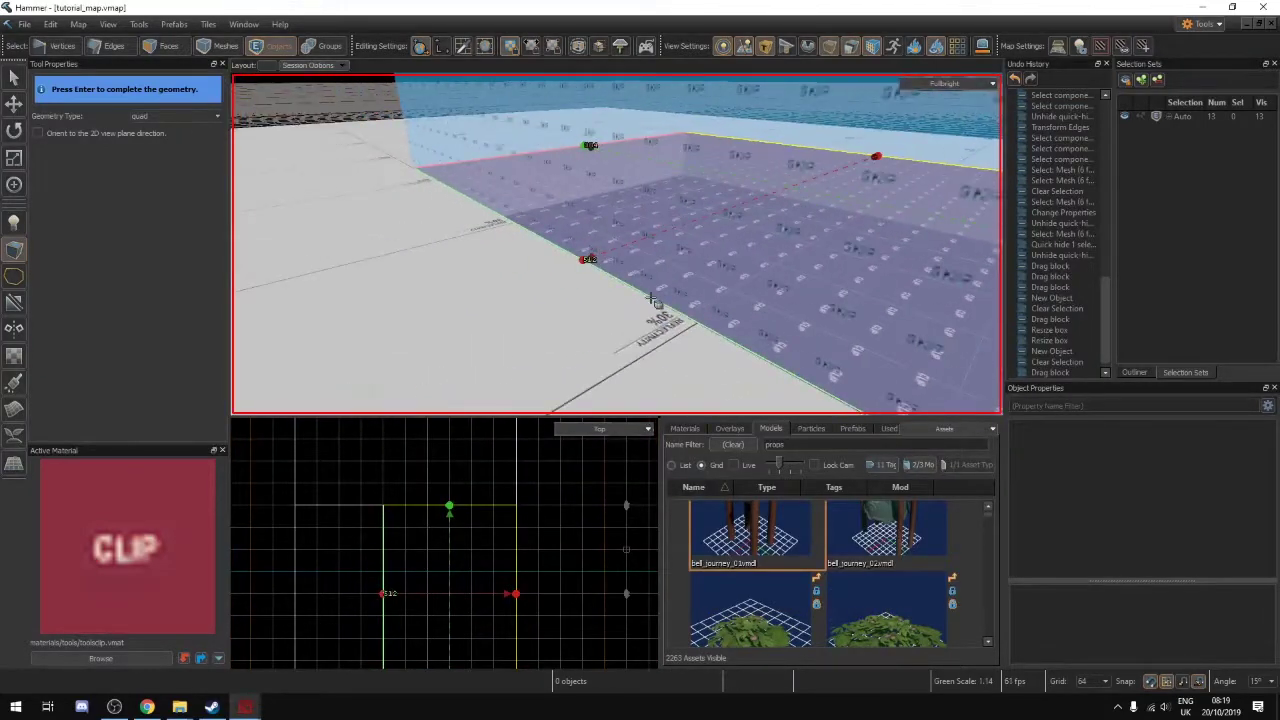
{"action": "key", "text": "w"}
{"action": "right_click_drag", "start_coordinate": [658, 229], "coordinate": [658, 229]}
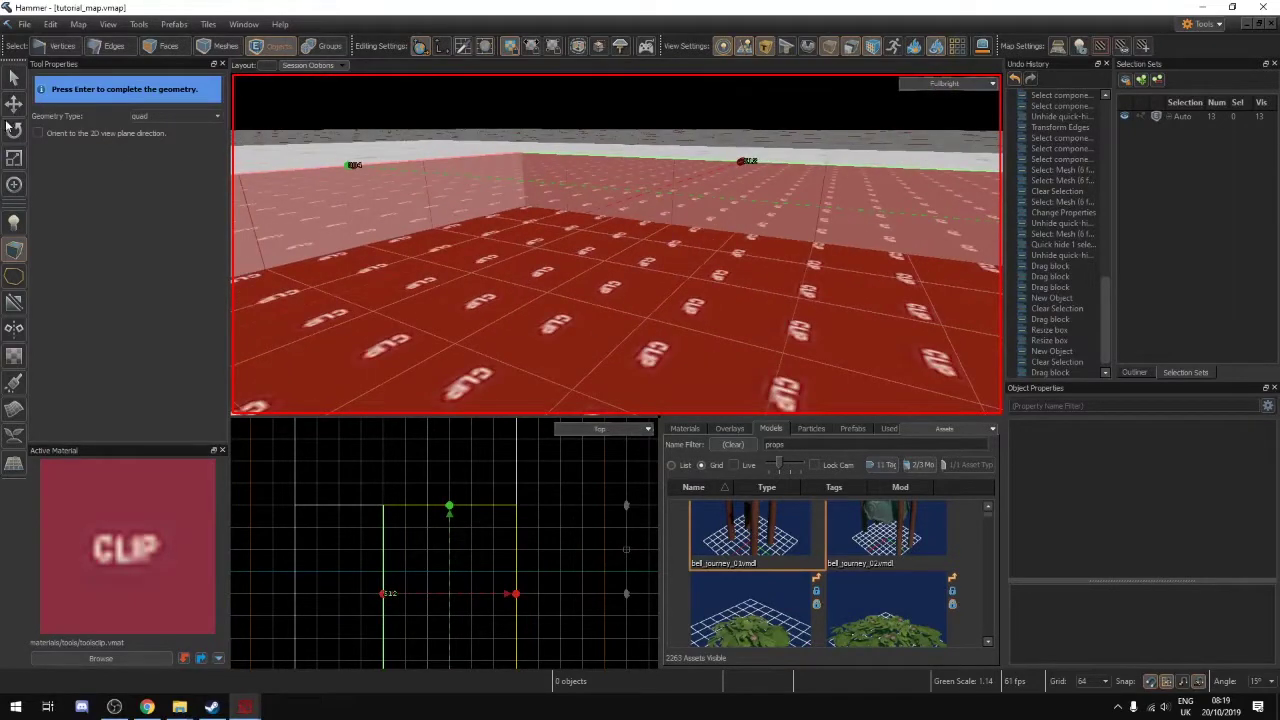
{"action": "left_click", "coordinate": [17, 105]}
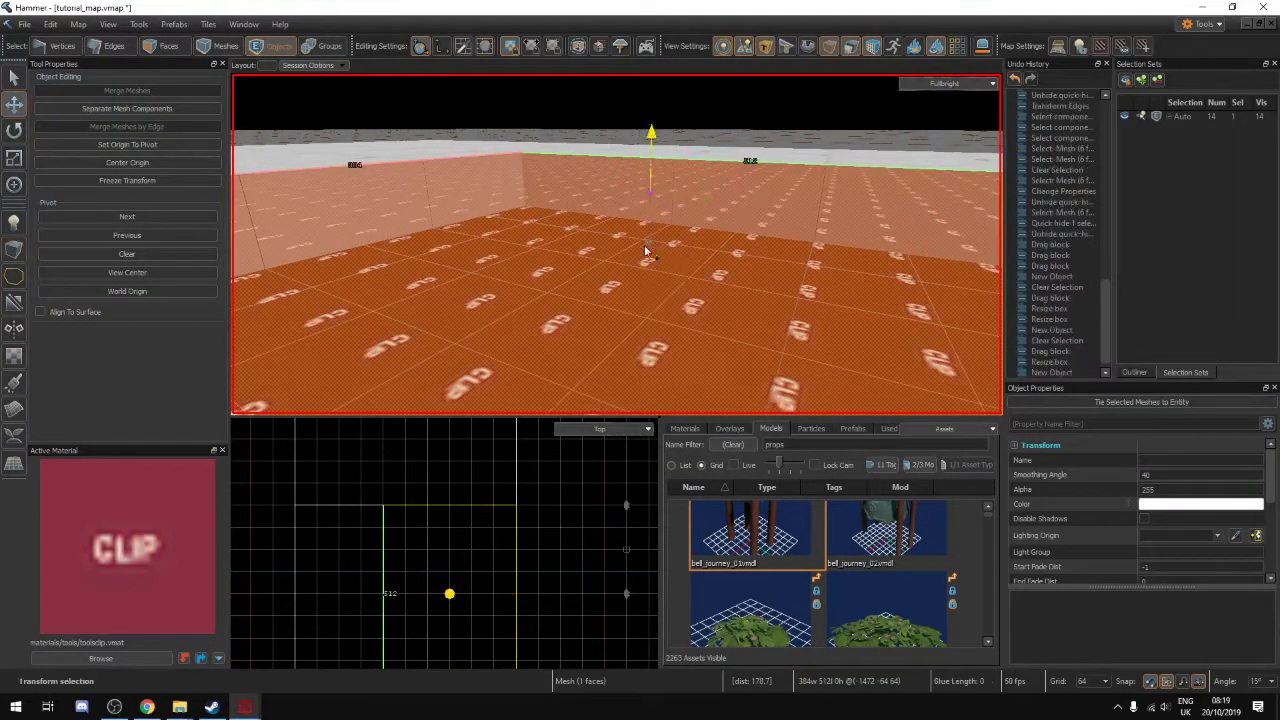
Lower the clip quad within the floor opening, return to the Selection tool and clear the selection
{"action": "left_click_drag", "start_coordinate": [645, 250], "coordinate": [633, 284]}
{"action": "mouse_move", "coordinate": [633, 284]}
{"action": "right_mouse_down"}
{"action": "mouse_move", "coordinate": [617, 244]}
{"action": "mouse_move", "coordinate": [633, 284]}
{"action": "right_mouse_up"}
{"action": "key", "text": "s"}
{"action": "key", "text": "s"}
{"action": "left_click", "coordinate": [13, 82]}
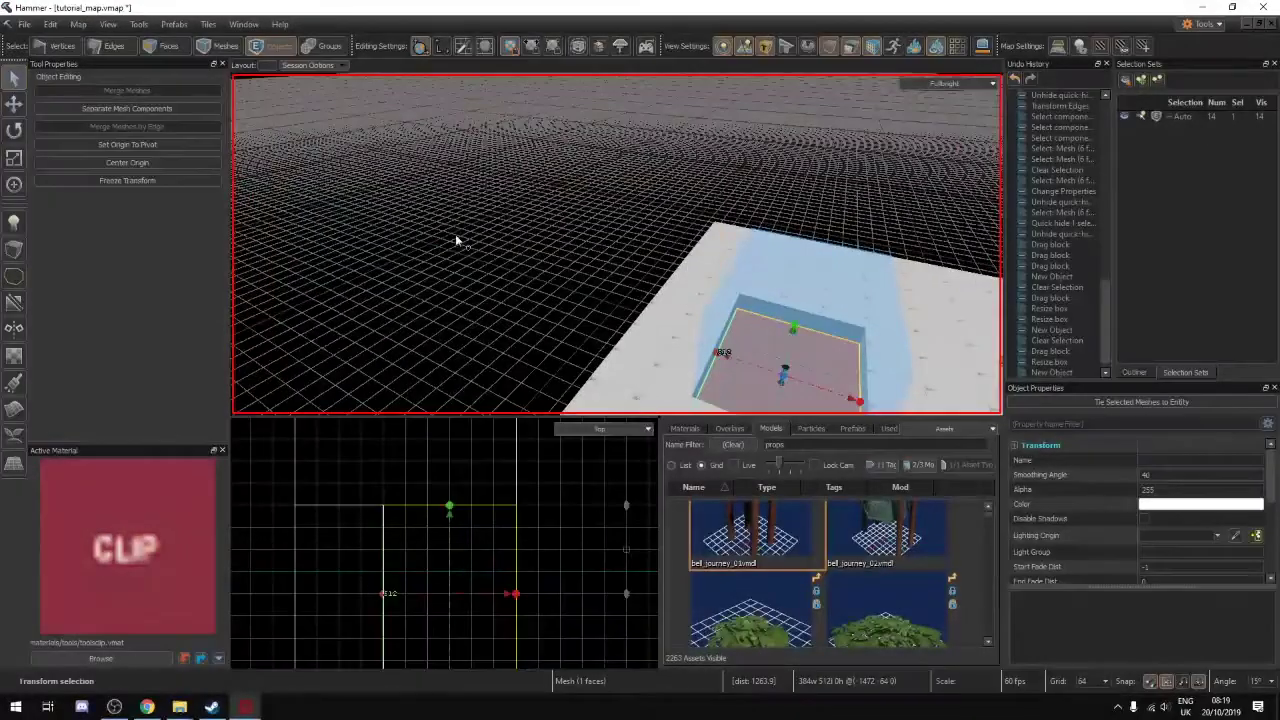
{"action": "left_click", "coordinate": [455, 234]}
{"action": "right_click_drag", "start_coordinate": [455, 234], "coordinate": [458, 241]}
Build tutorial_map.vmap with the Full Compile preset, saving the unsaved changes
{"action": "key", "text": "F9"}
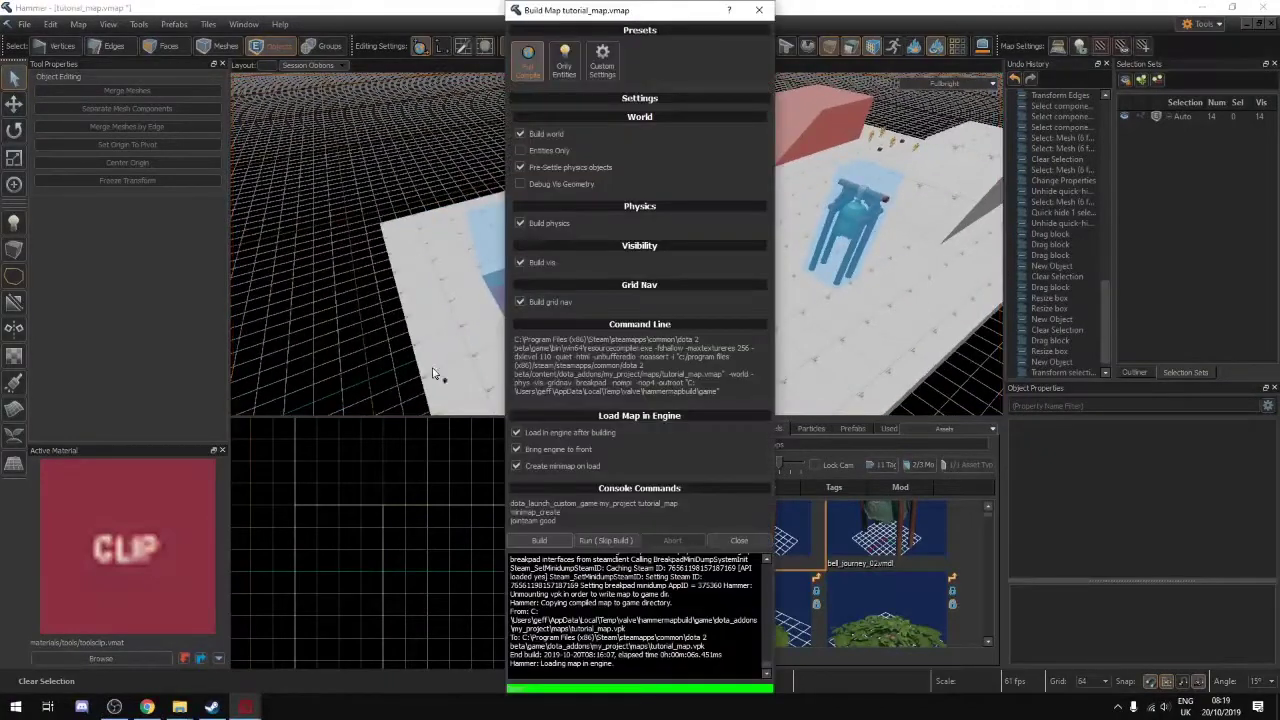
{"action": "left_click", "coordinate": [542, 540]}
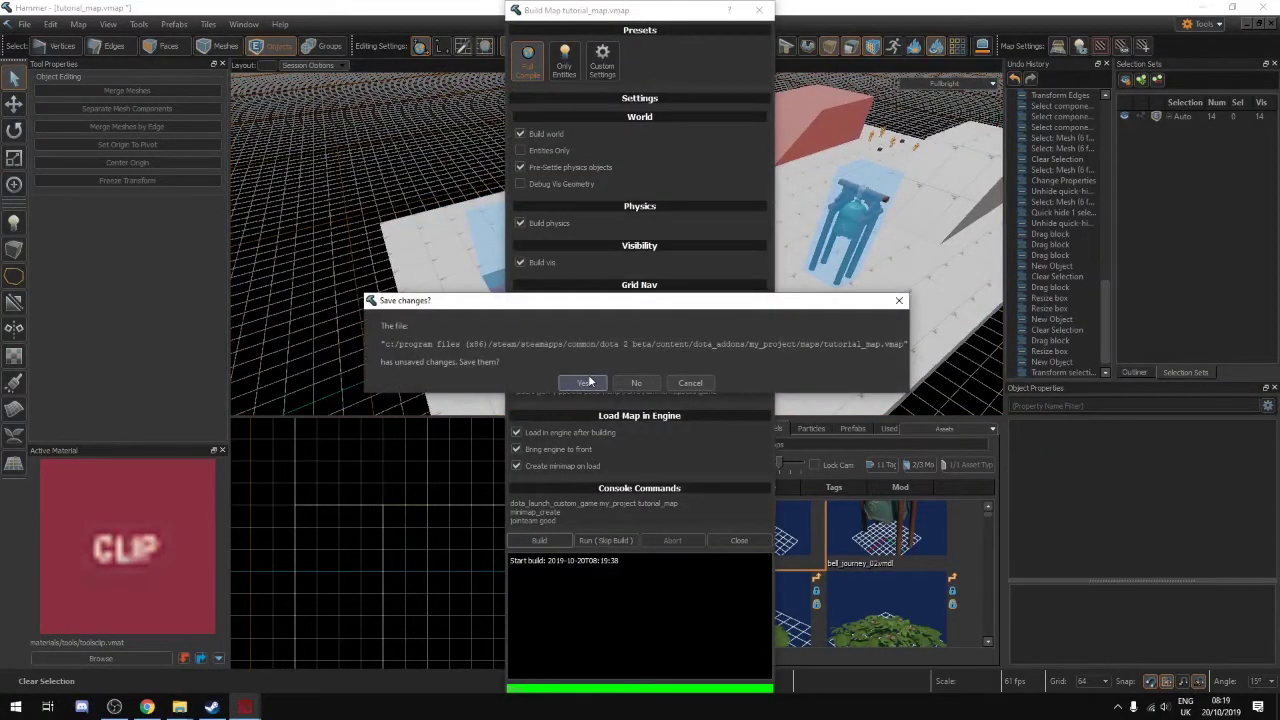
{"action": "left_click", "coordinate": [586, 382]}
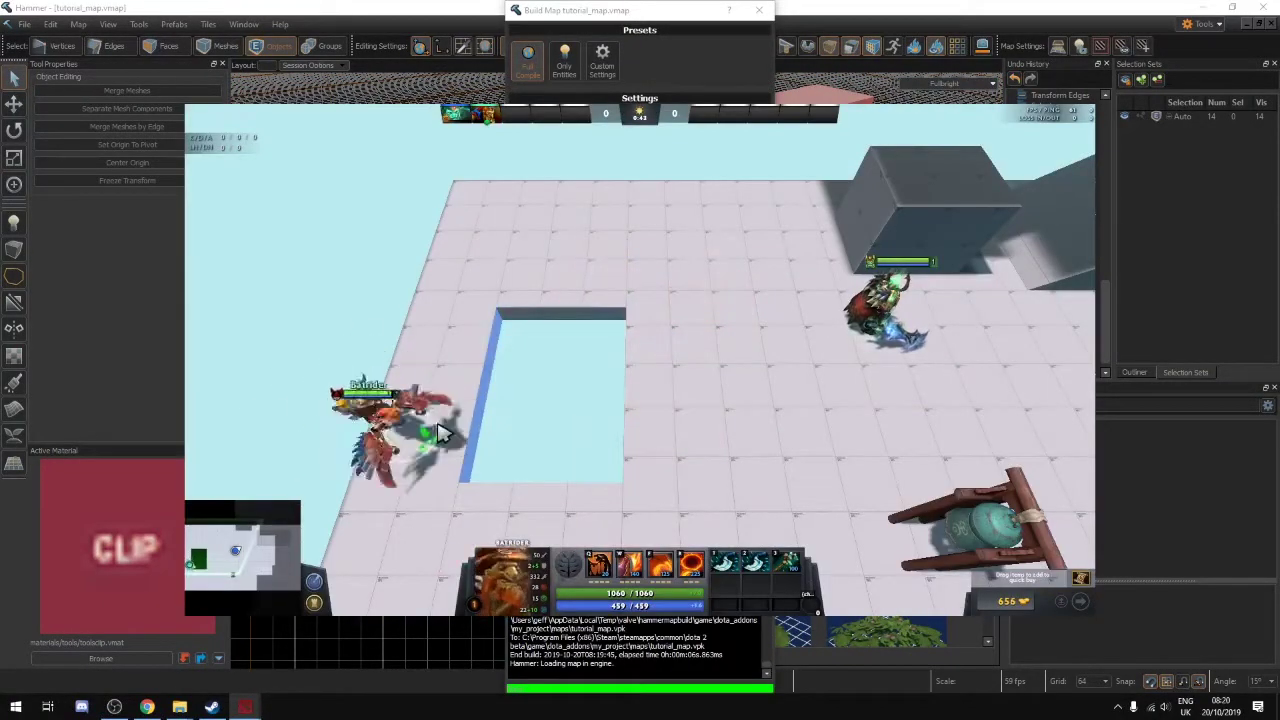
Walk Batrider along the outer floor strip and use its third item to push it across the opening to the inner floor
{"action": "right_click", "coordinate": [432, 392]}
{"action": "right_click", "coordinate": [441, 388]}
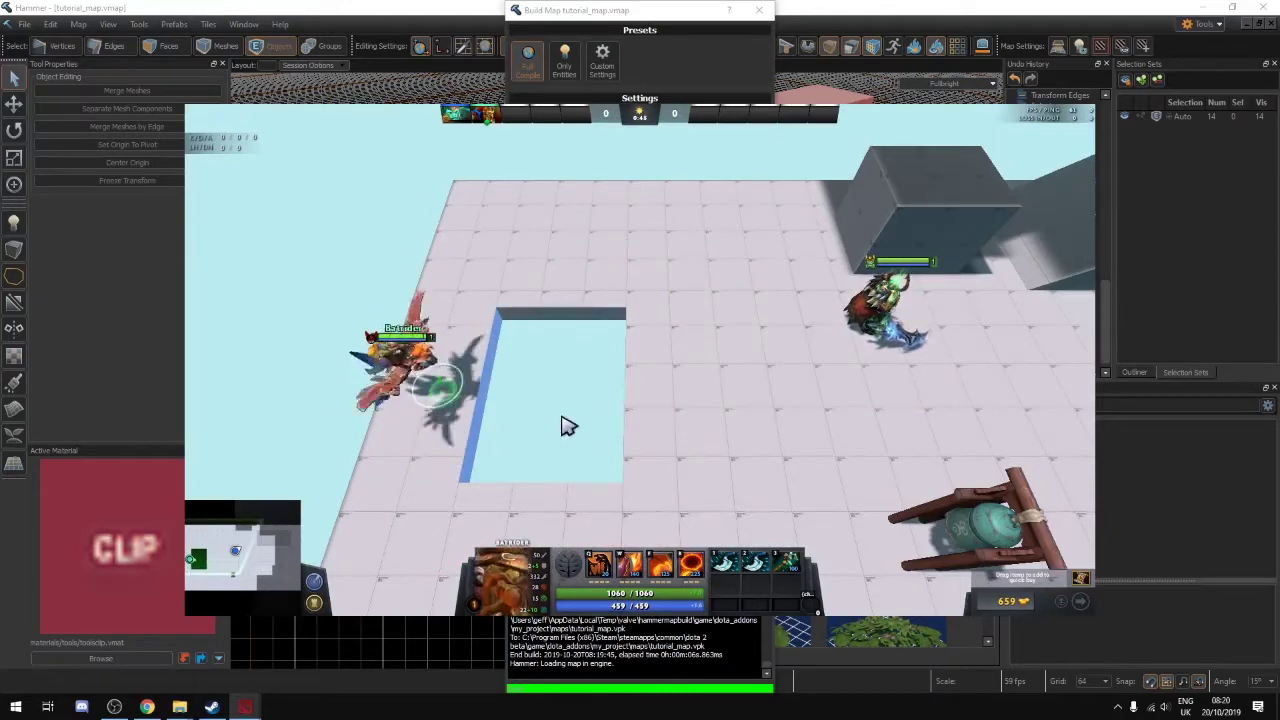
{"action": "key", "text": "3"}
{"action": "key", "text": "3"}
{"action": "right_click", "coordinate": [770, 422]}
{"action": "right_click", "coordinate": [736, 414]}
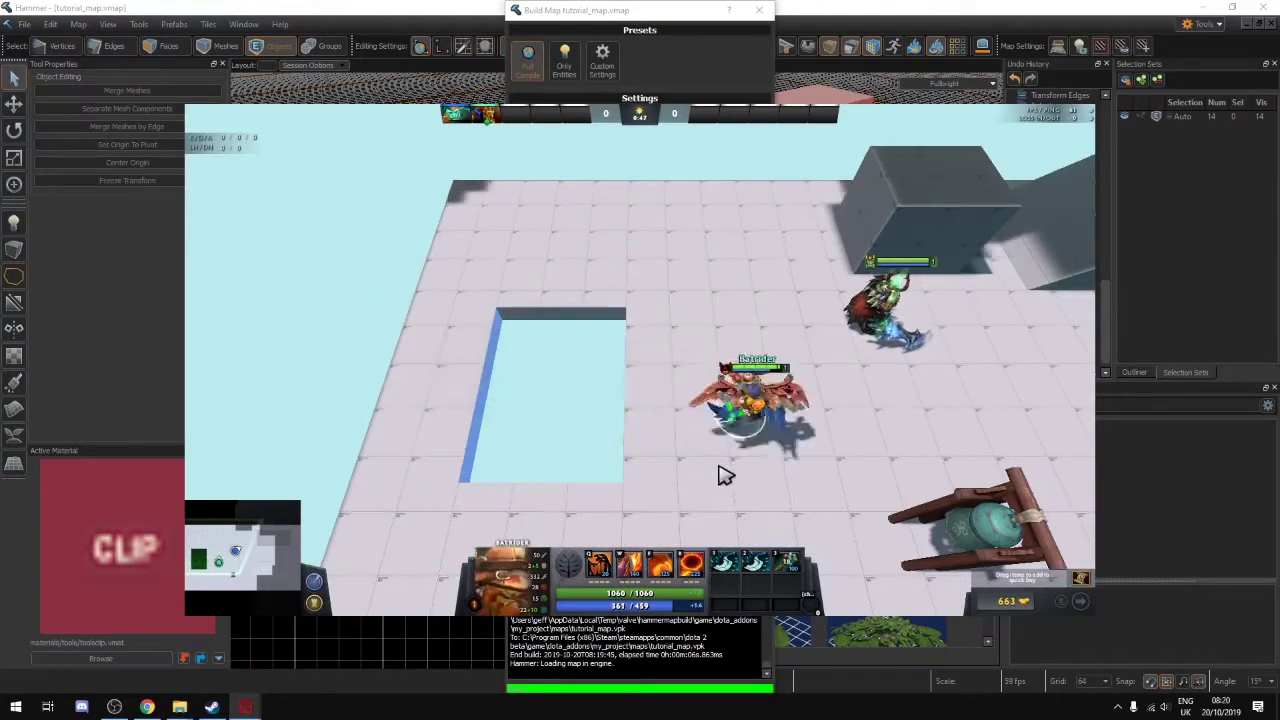
Walk Batrider to the near side of the opening, try its third item and send the "-refresh" chat command
{"action": "right_click", "coordinate": [651, 498]}
{"action": "right_click", "coordinate": [631, 474]}
{"action": "right_click", "coordinate": [646, 504]}
{"action": "right_click", "coordinate": [641, 496]}
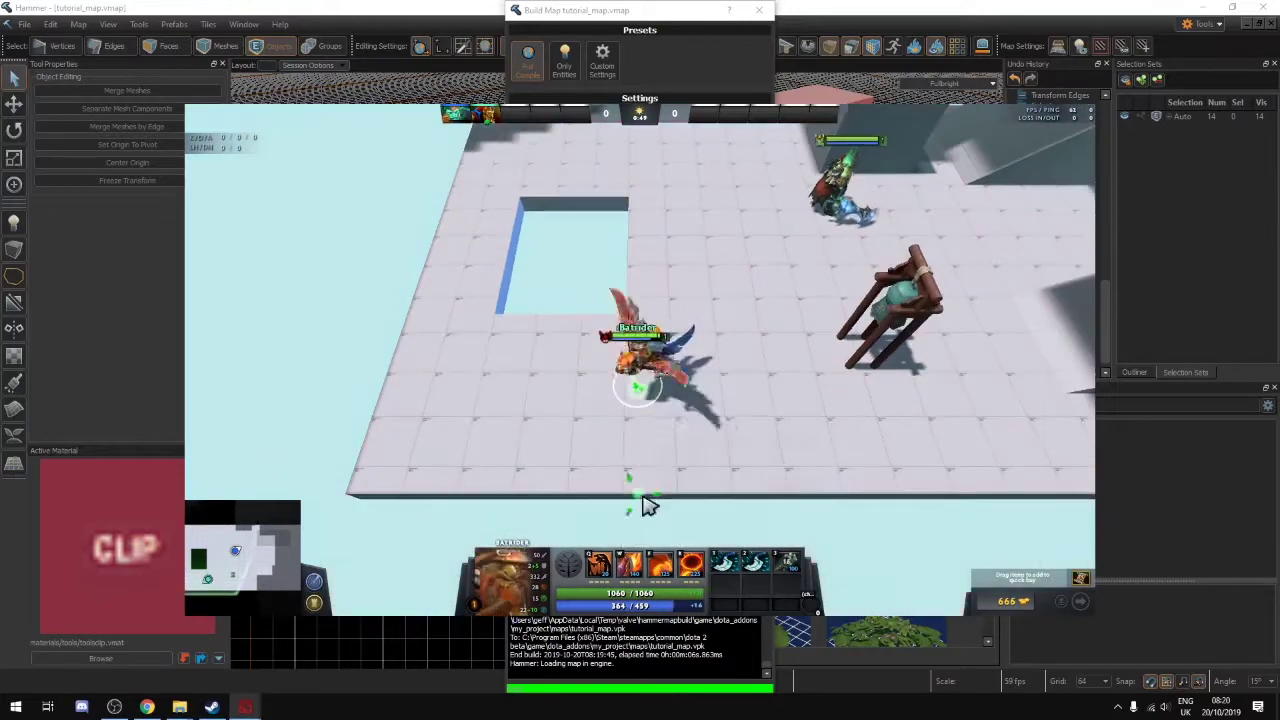
{"action": "right_click", "coordinate": [612, 384]}
{"action": "key", "text": "3"}
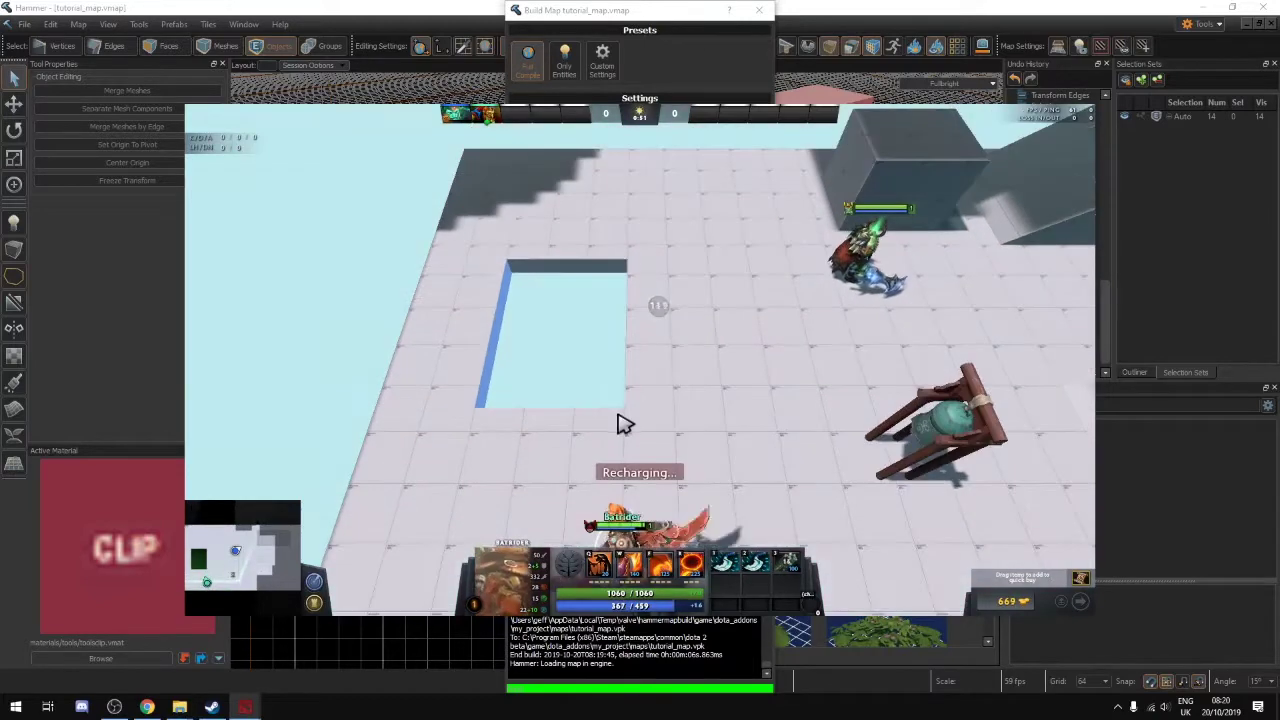
{"action": "key", "text": "Return"}
{"action": "type", "text": "-refresh"}
{"action": "key", "text": "Return"}
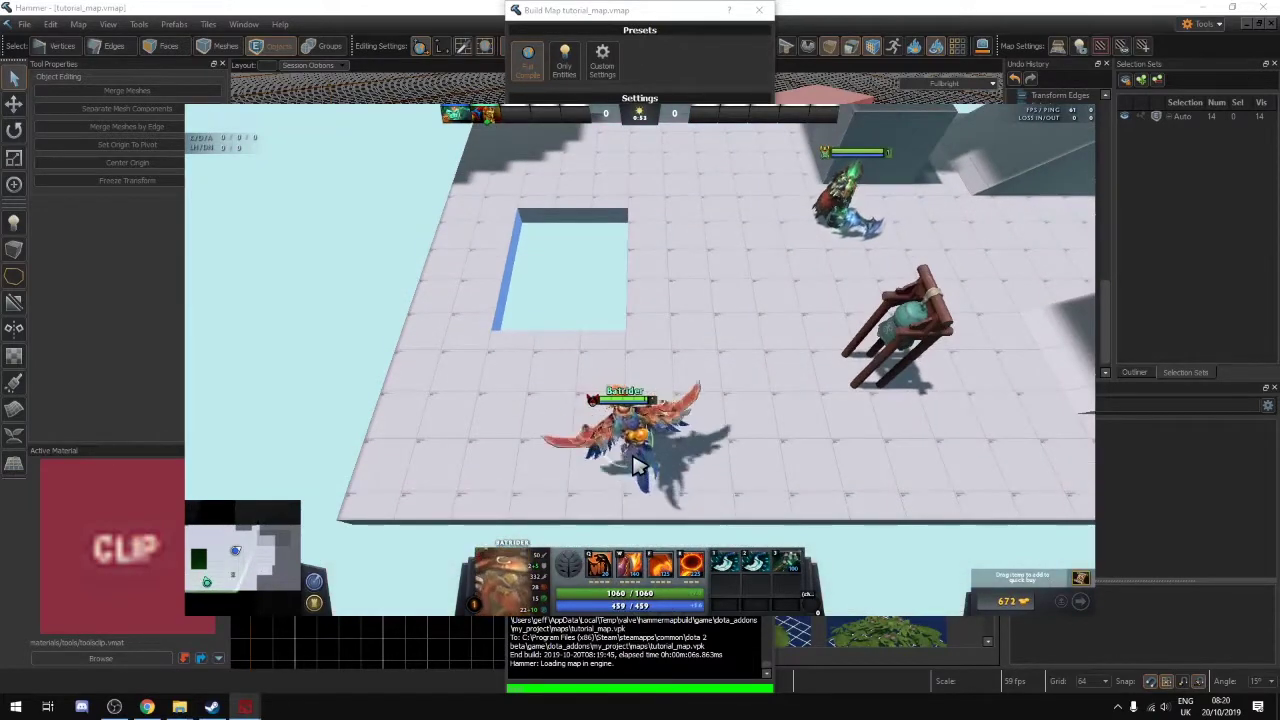
Use Batrider's third item toward the opening, walk it back around to the near side and use the item again
{"action": "key", "text": "3"}
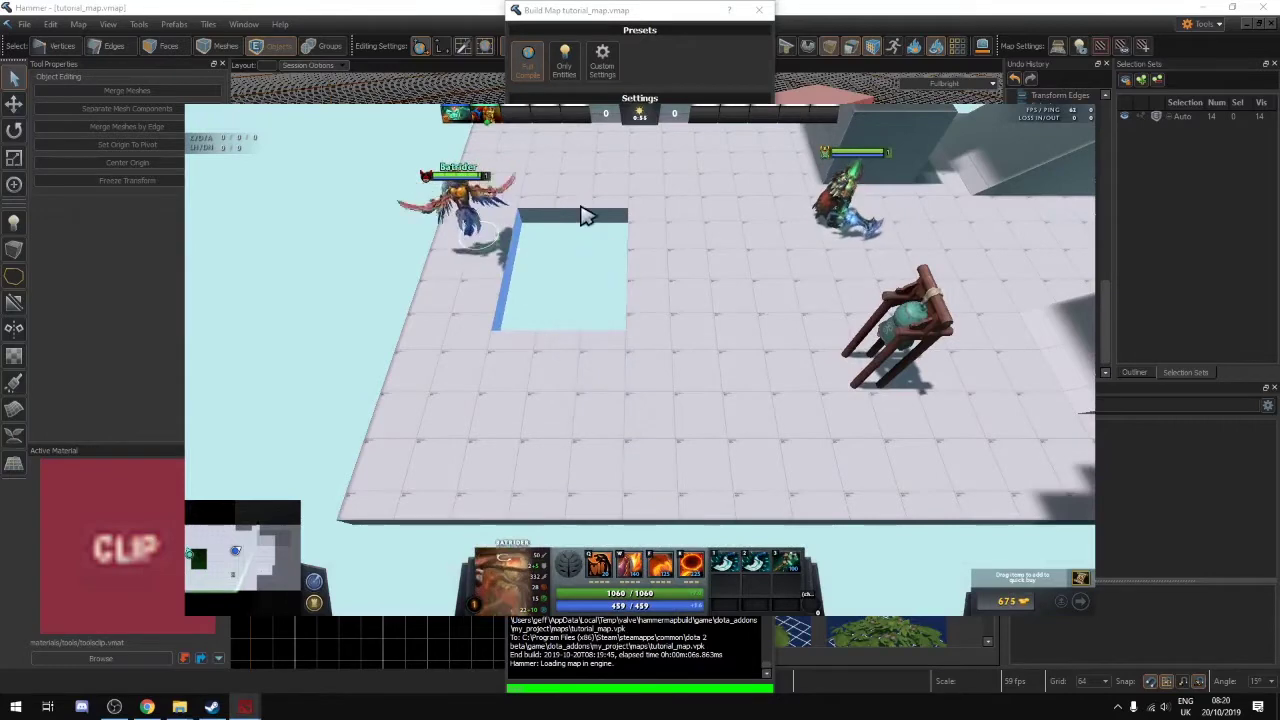
{"action": "right_click", "coordinate": [486, 350]}
{"action": "right_click", "coordinate": [481, 384]}
{"action": "right_click", "coordinate": [495, 387]}
{"action": "right_click", "coordinate": [523, 450]}
{"action": "right_click", "coordinate": [569, 433]}
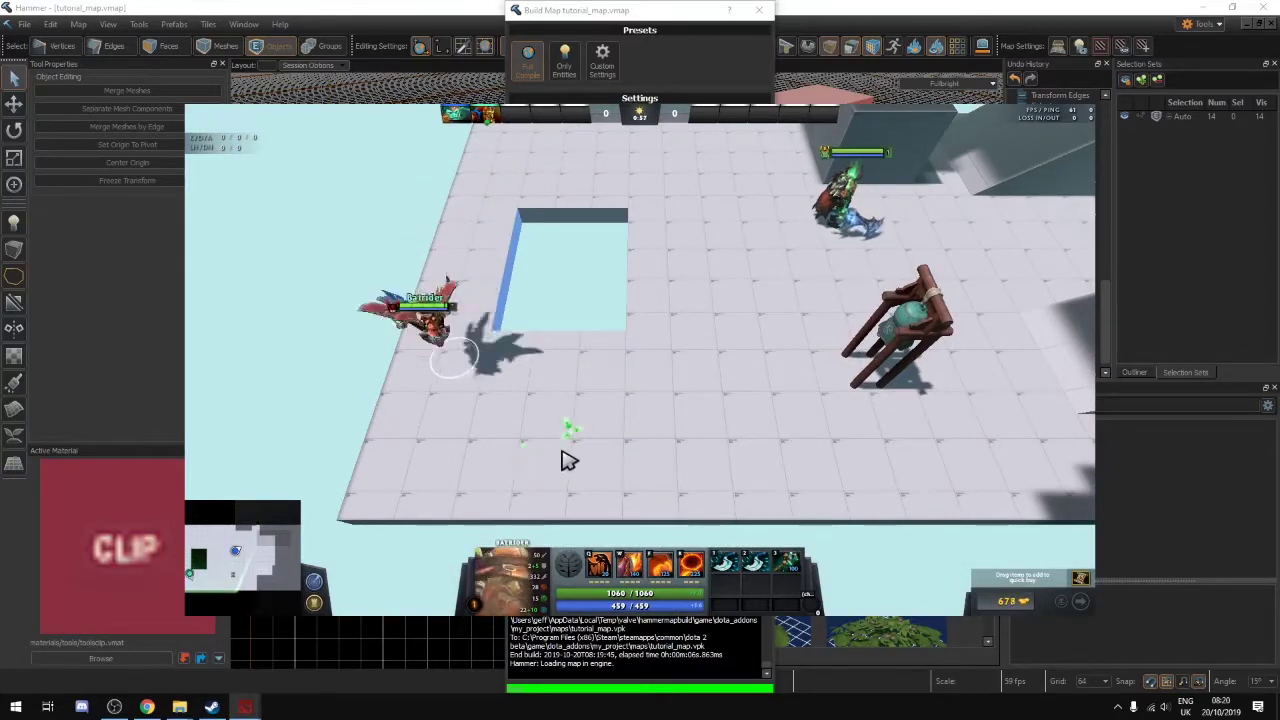
{"action": "right_click", "coordinate": [550, 461]}
{"action": "right_click", "coordinate": [574, 370]}
{"action": "key", "text": "3"}
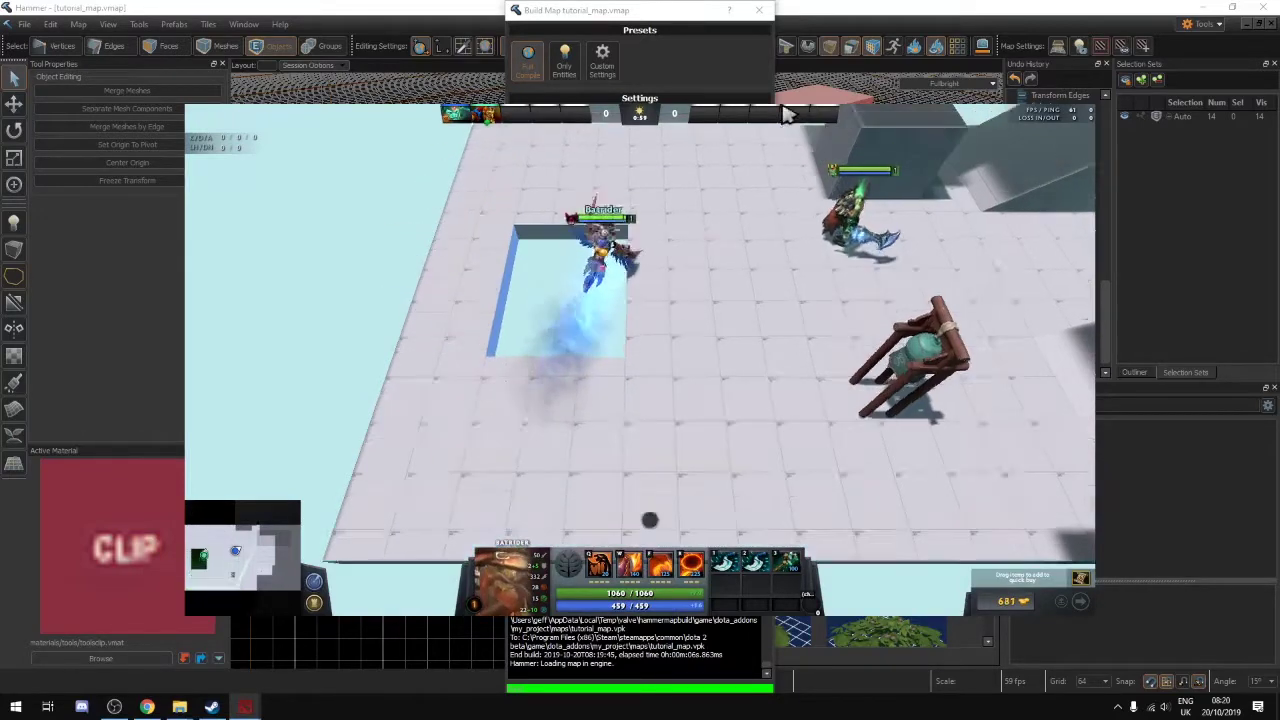
Walk Batrider to the inner floor beside the opening and repeatedly try its first item with the opening as target
{"action": "right_click", "coordinate": [711, 311]}
{"action": "right_click", "coordinate": [688, 457]}
{"action": "key", "text": "1"}
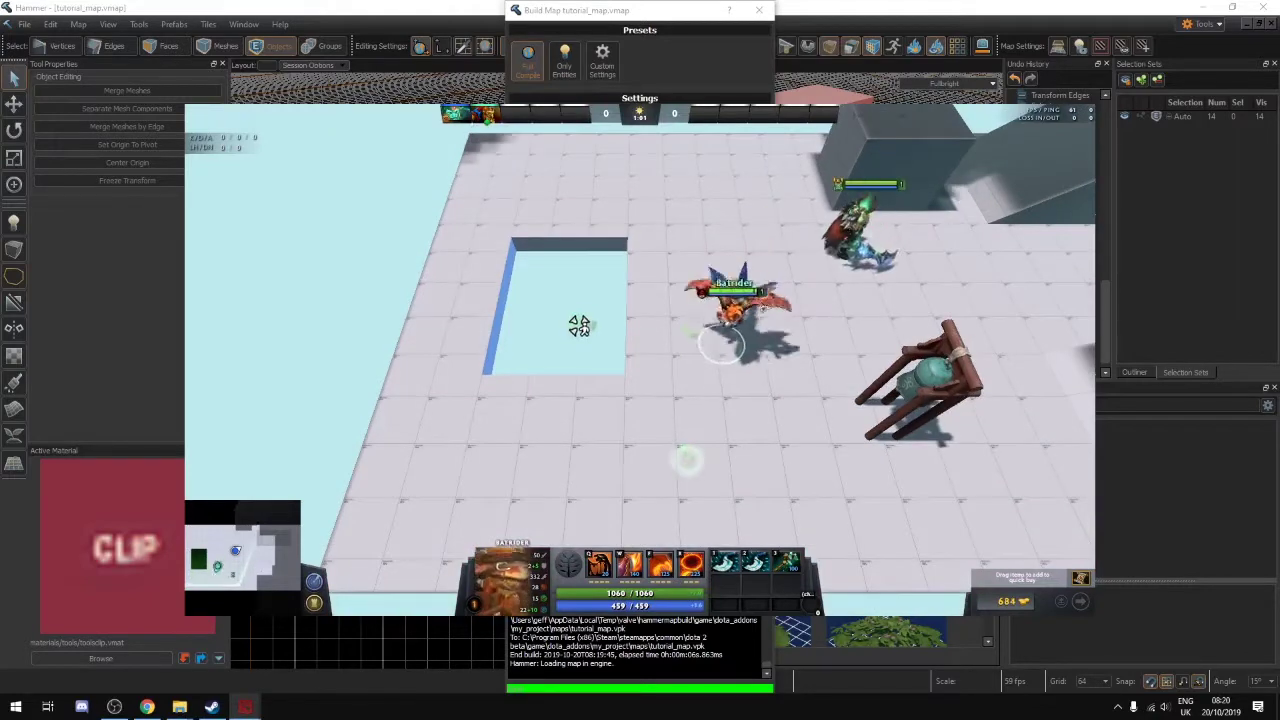
{"action": "left_click", "coordinate": [571, 310]}
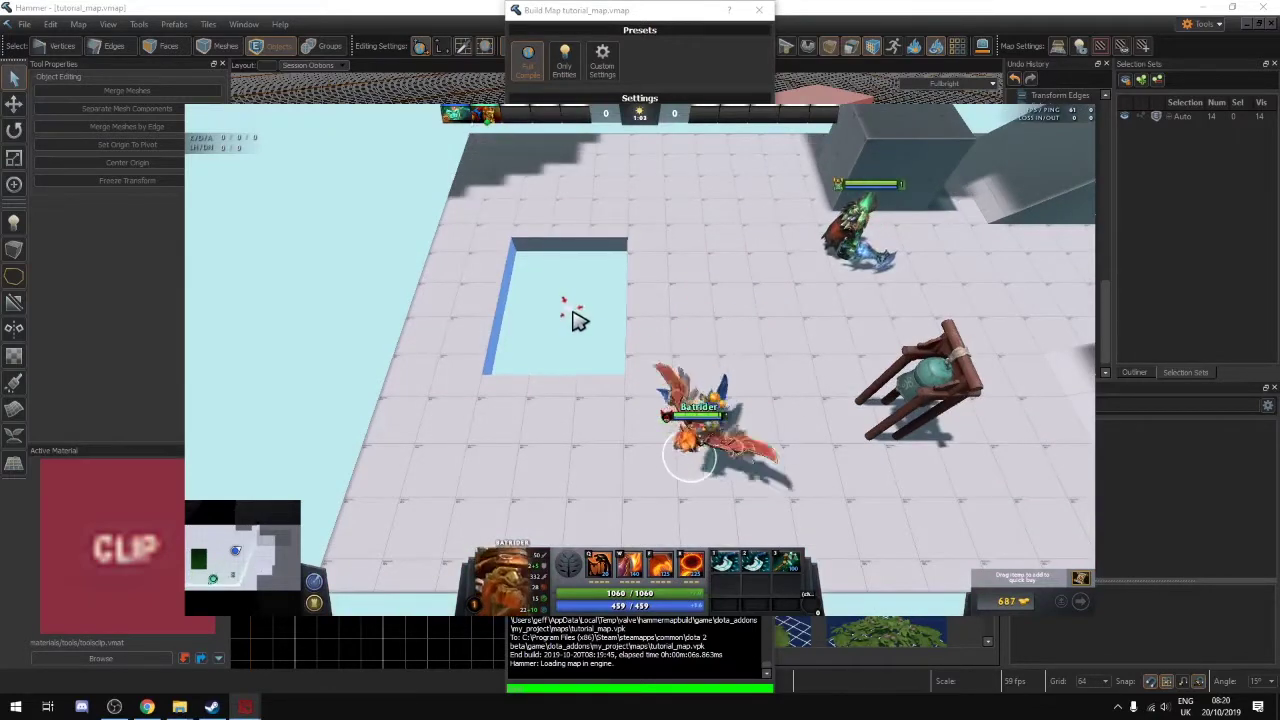
{"action": "key", "text": "1"}
{"action": "left_click", "coordinate": [571, 310]}
{"action": "key", "text": "1"}
{"action": "left_click", "coordinate": [573, 310]}
{"action": "key", "text": "1"}
{"action": "left_click", "coordinate": [575, 311]}
{"action": "key", "text": "1"}
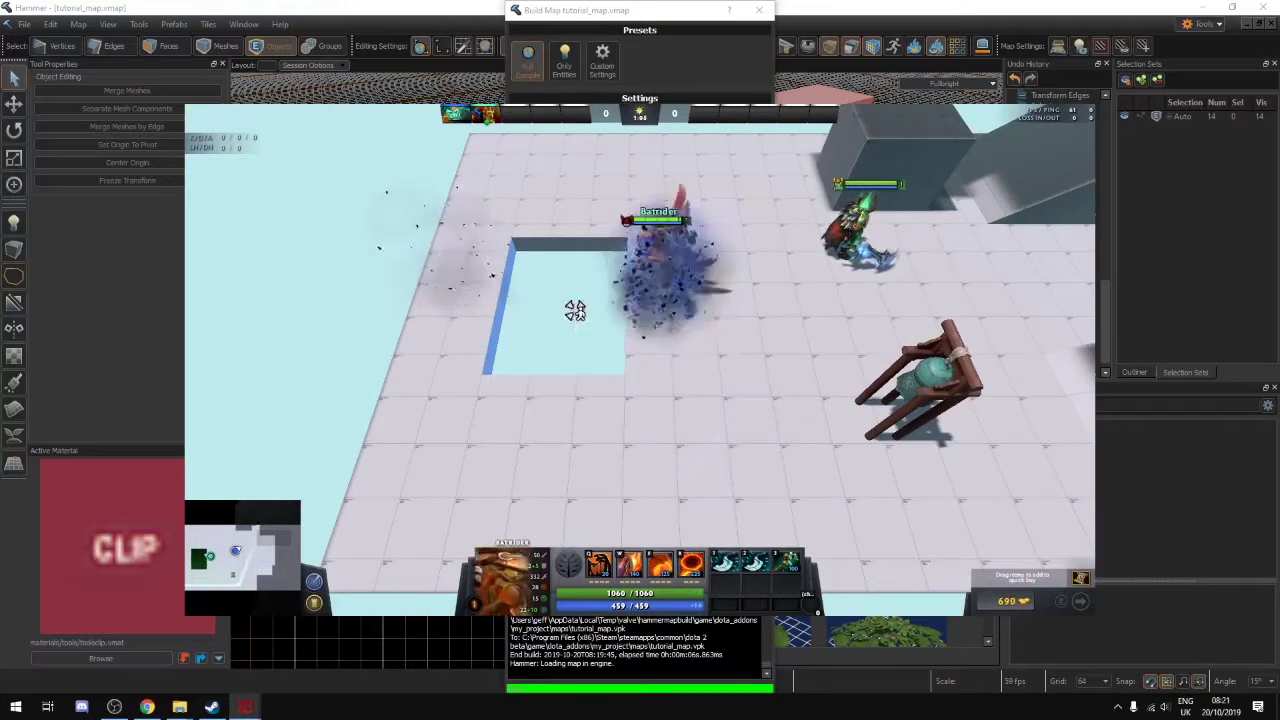
{"action": "left_click", "coordinate": [578, 313]}
{"action": "key", "text": "1"}
{"action": "left_click", "coordinate": [580, 324]}
{"action": "key", "text": "1"}
{"action": "left_click", "coordinate": [582, 300]}
{"action": "key", "text": "1"}
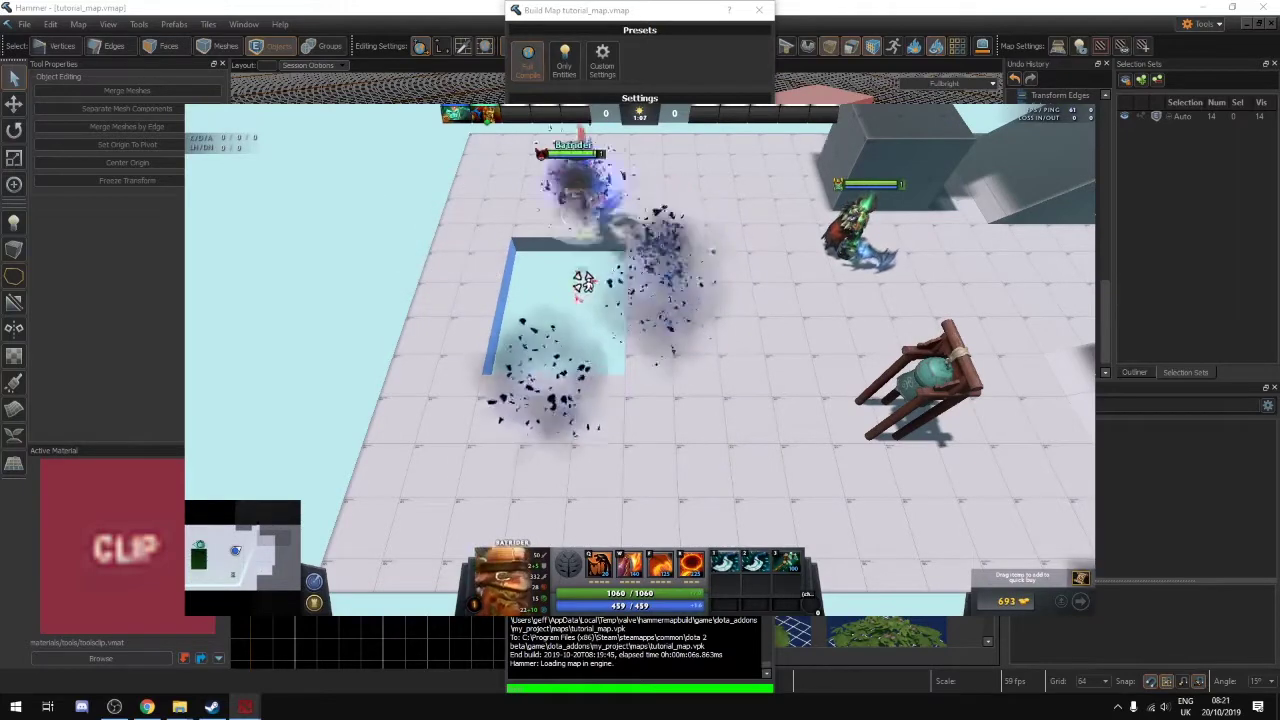
{"action": "left_click", "coordinate": [576, 300]}
{"action": "key", "text": "1"}
{"action": "left_click", "coordinate": [582, 324]}
{"action": "key", "text": "1"}
{"action": "left_click", "coordinate": [594, 295]}
Walk Batrider around the near side of the opening, order it onto the opening and bring it back to the inner side
{"action": "right_click", "coordinate": [717, 374]}
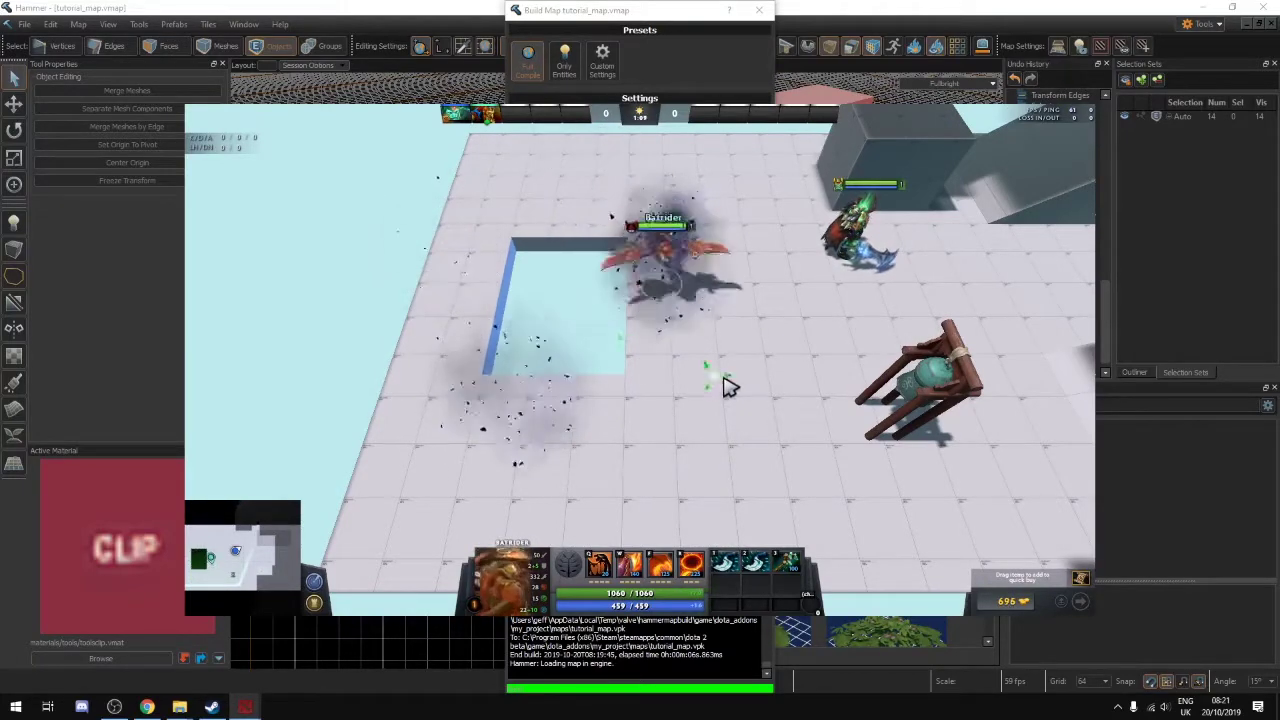
{"action": "right_click", "coordinate": [709, 492]}
{"action": "right_click", "coordinate": [636, 474]}
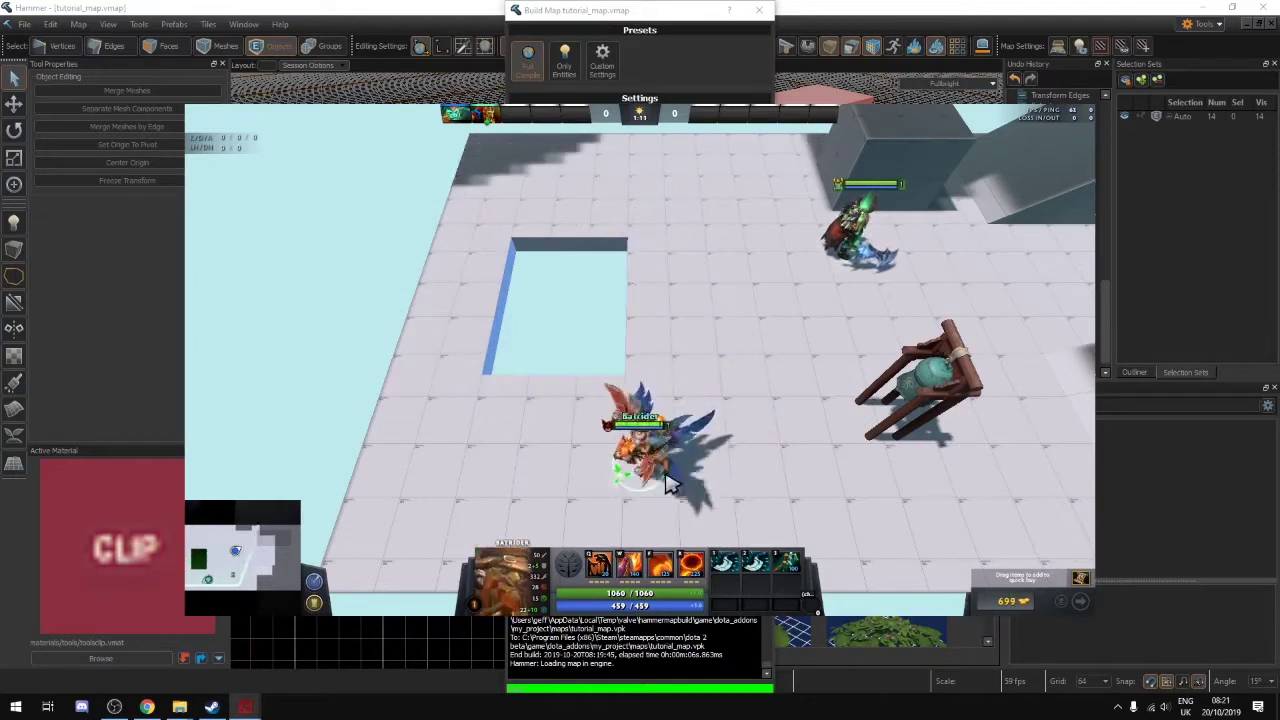
{"action": "right_click", "coordinate": [715, 440]}
{"action": "right_click", "coordinate": [676, 418]}
{"action": "right_click", "coordinate": [582, 453]}
{"action": "right_click", "coordinate": [610, 326]}
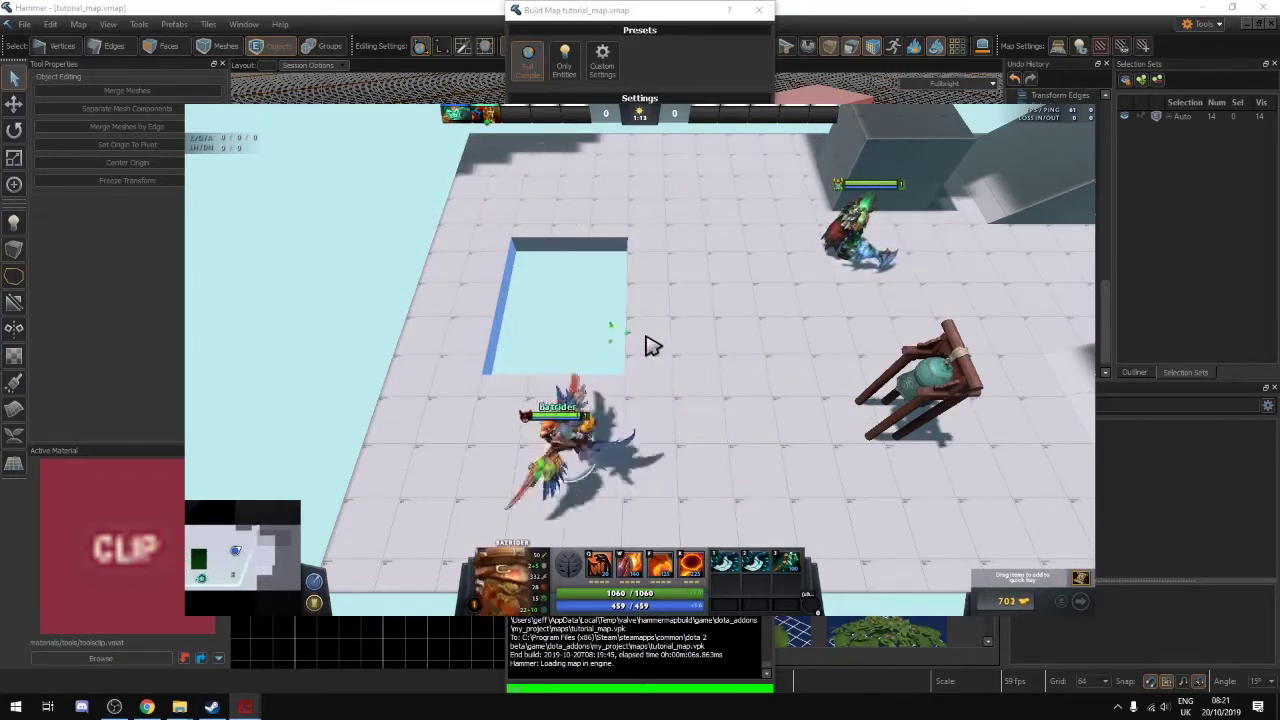
{"action": "right_click", "coordinate": [677, 315]}
{"action": "right_click", "coordinate": [667, 293]}
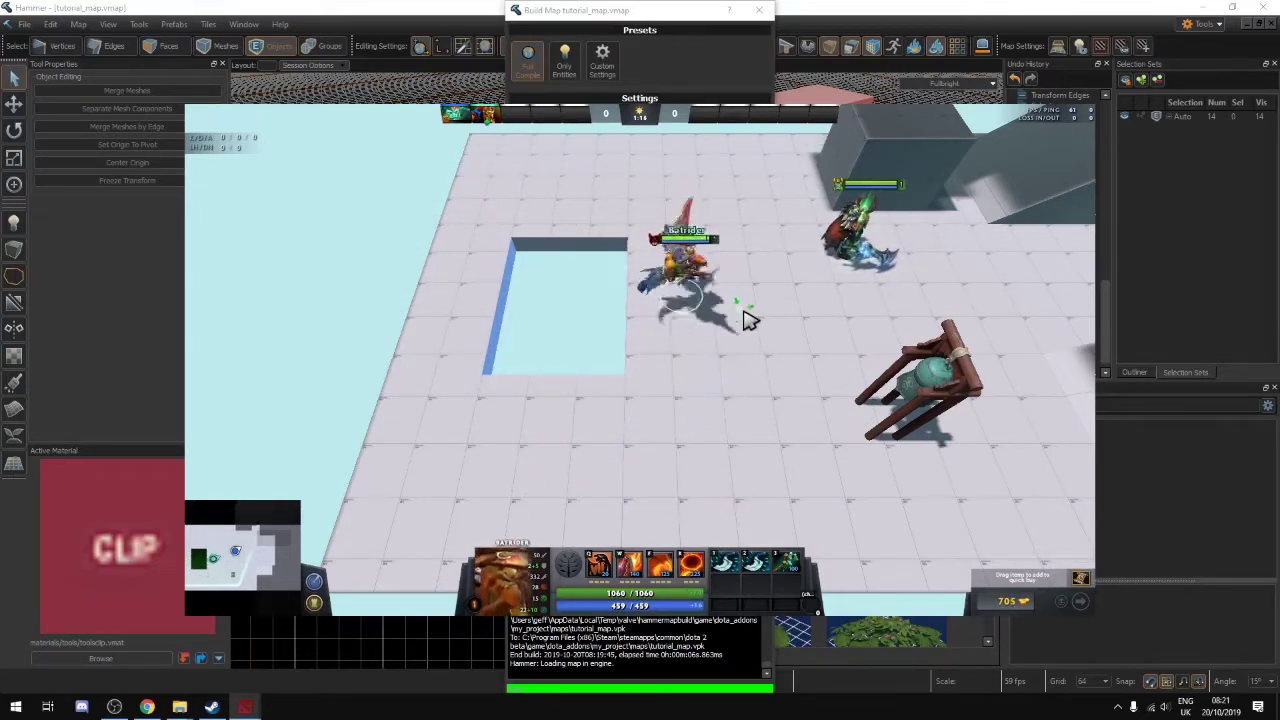
Cast Batrider's third ability and fly it over the opening and back to the inner floor
{"action": "key", "text": "e"}
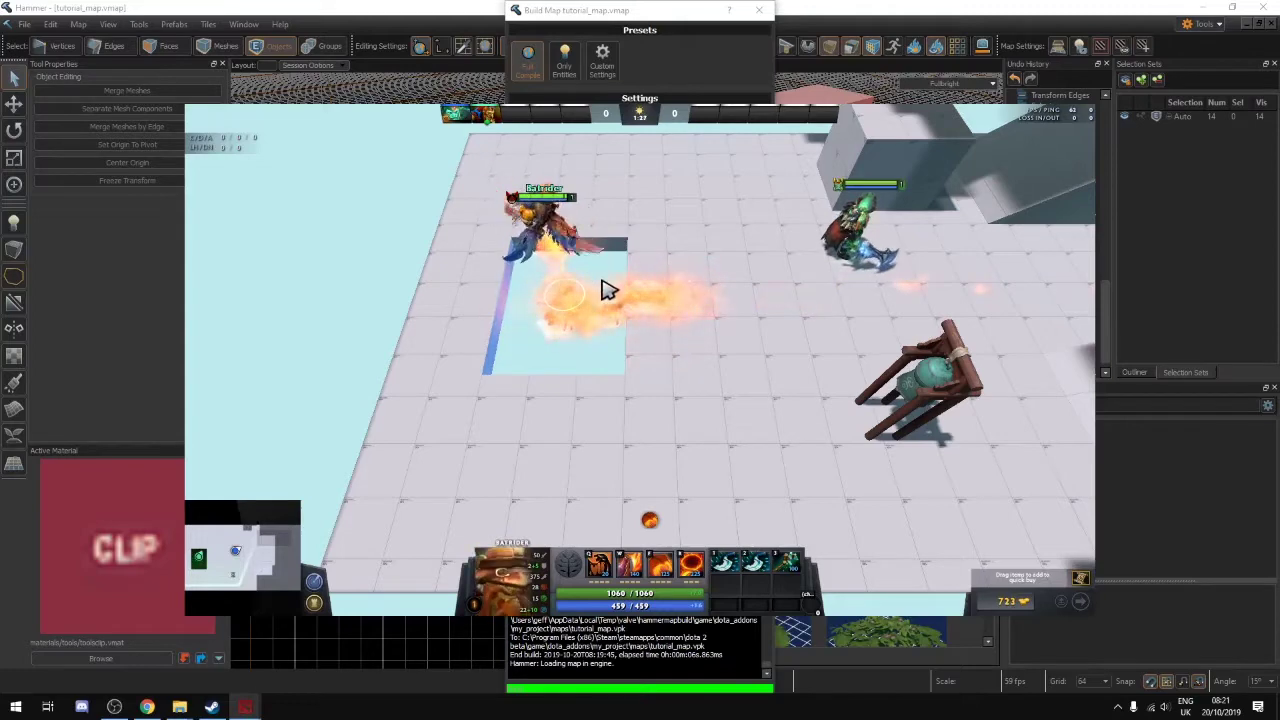
{"action": "right_click", "coordinate": [648, 436]}
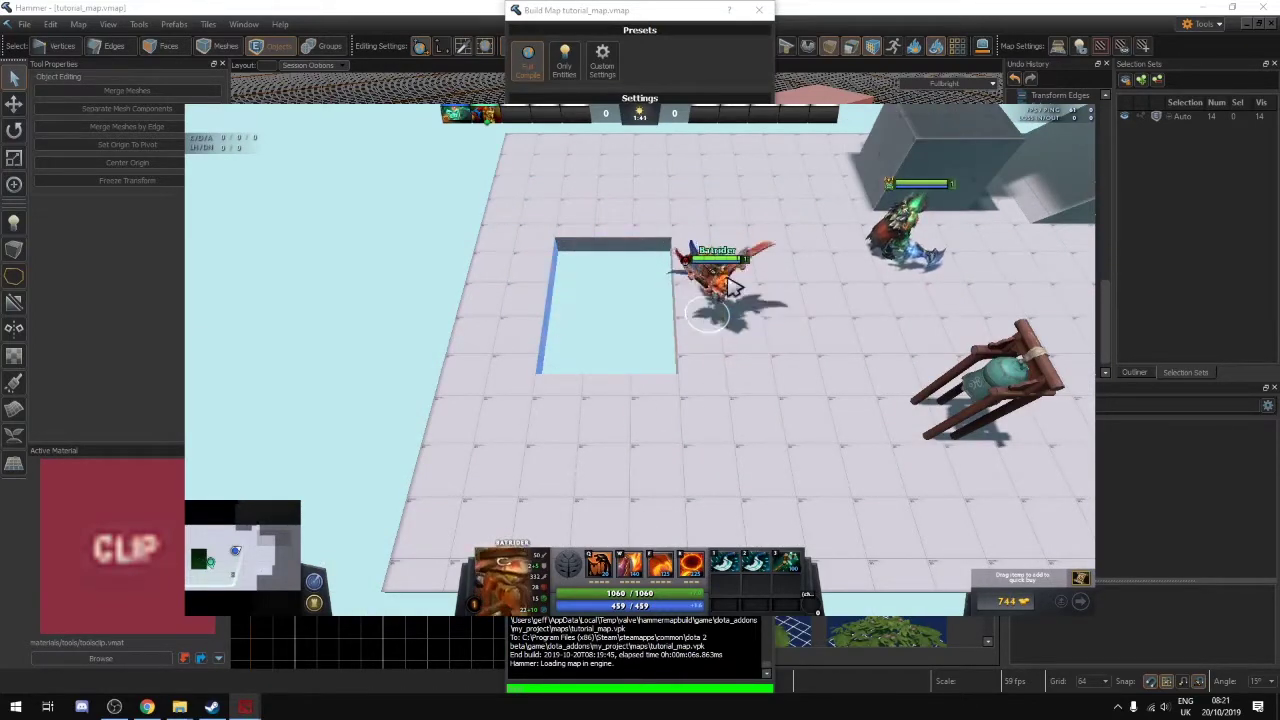
{"action": "right_click", "coordinate": [686, 280]}
{"action": "right_click", "coordinate": [670, 232]}
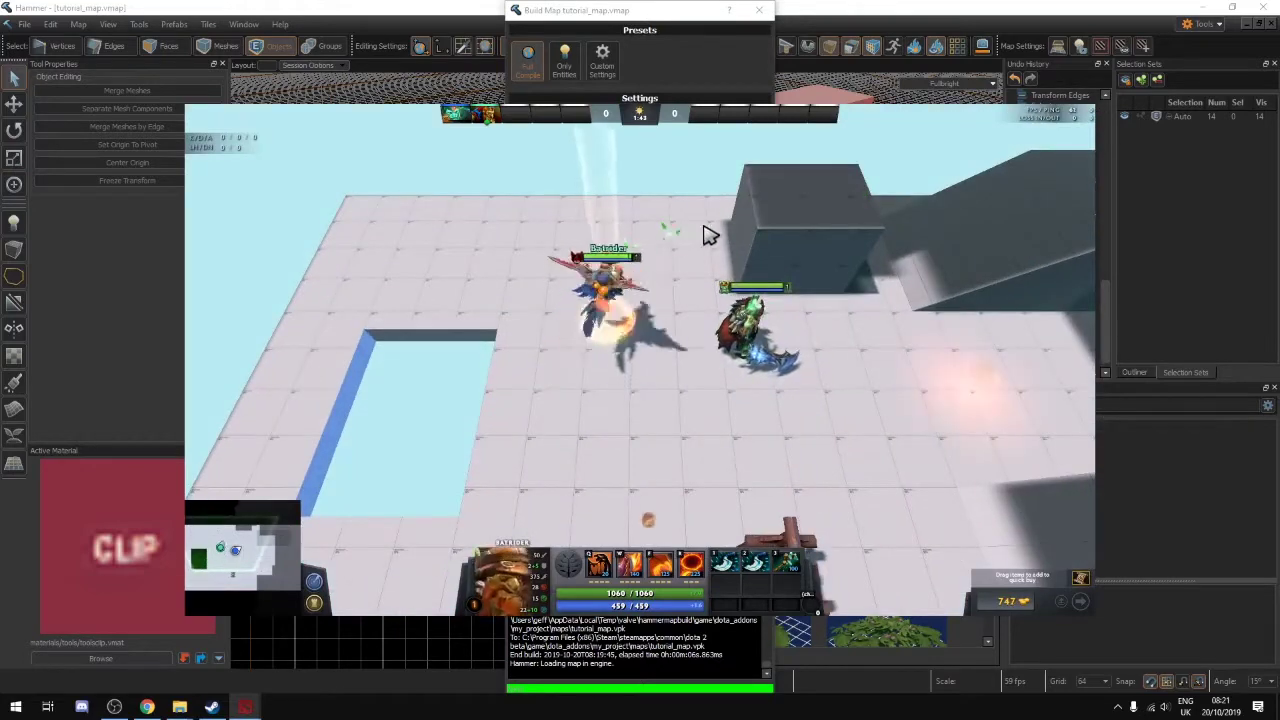
Fly Batrider over the raised cube and the neighbouring ramp block
{"action": "right_click", "coordinate": [786, 189]}
{"action": "right_click", "coordinate": [802, 209]}
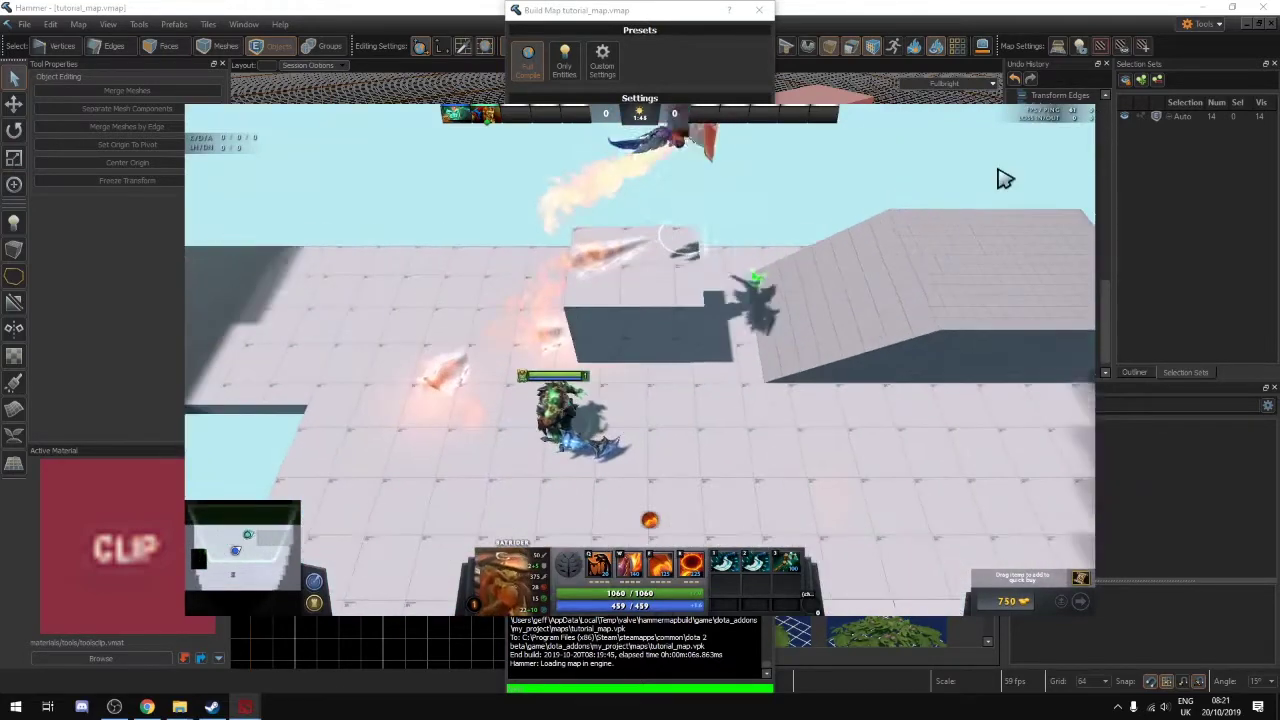
{"action": "right_click", "coordinate": [722, 296]}
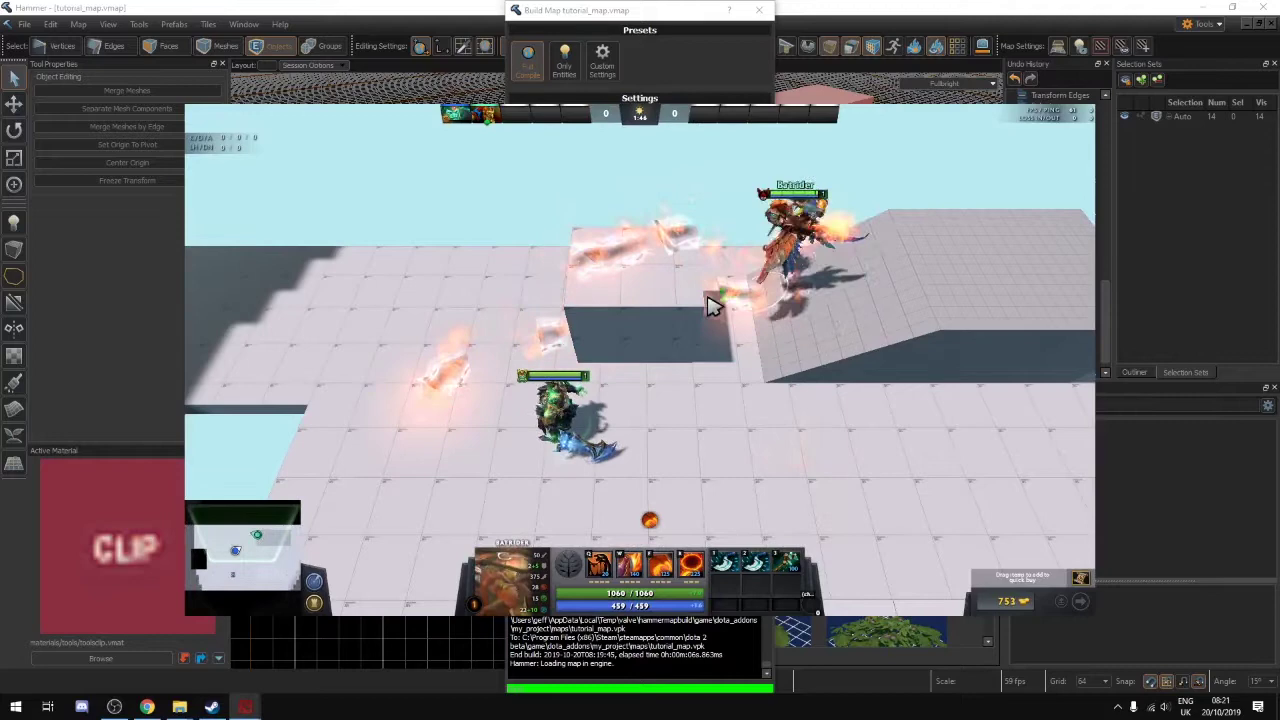
{"action": "right_click", "coordinate": [632, 297]}
{"action": "right_click", "coordinate": [668, 268]}
{"action": "right_click", "coordinate": [650, 314]}
{"action": "right_click", "coordinate": [547, 291]}
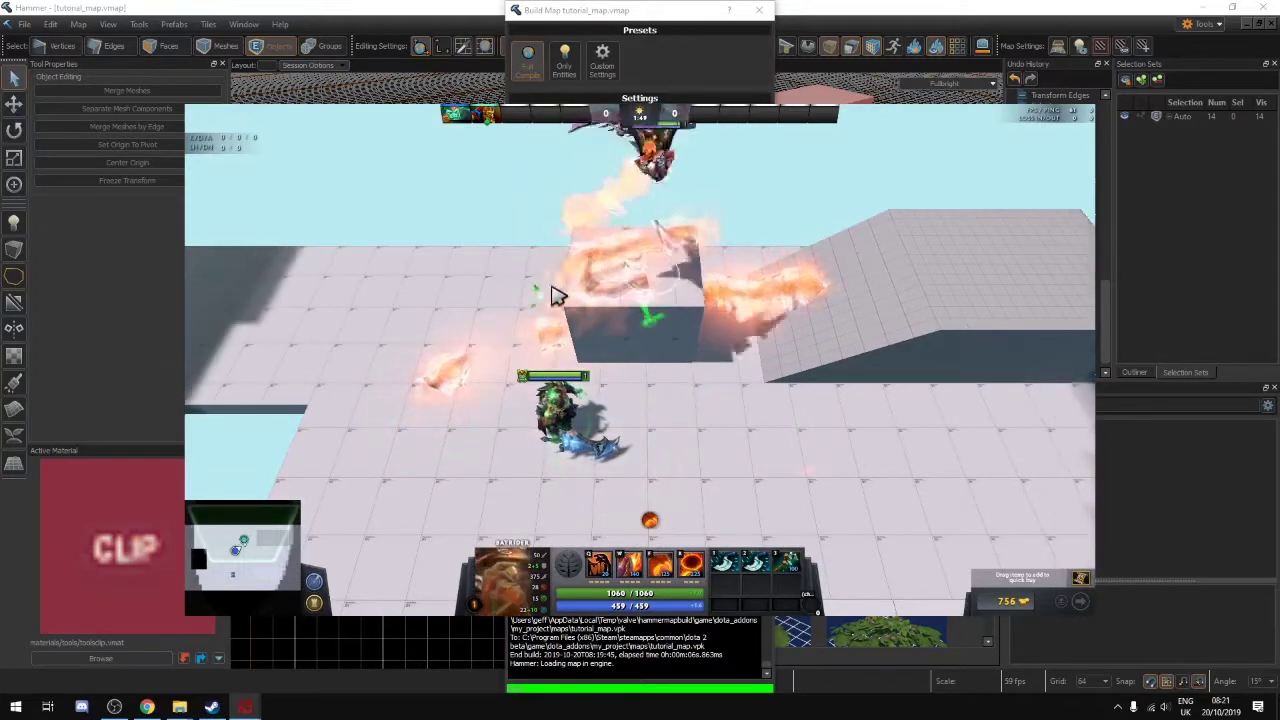
Fly Batrider off the cube, across the floor past the other hero and over the front ramp
{"action": "right_click", "coordinate": [722, 314]}
{"action": "right_click", "coordinate": [656, 464]}
{"action": "right_click", "coordinate": [747, 488]}
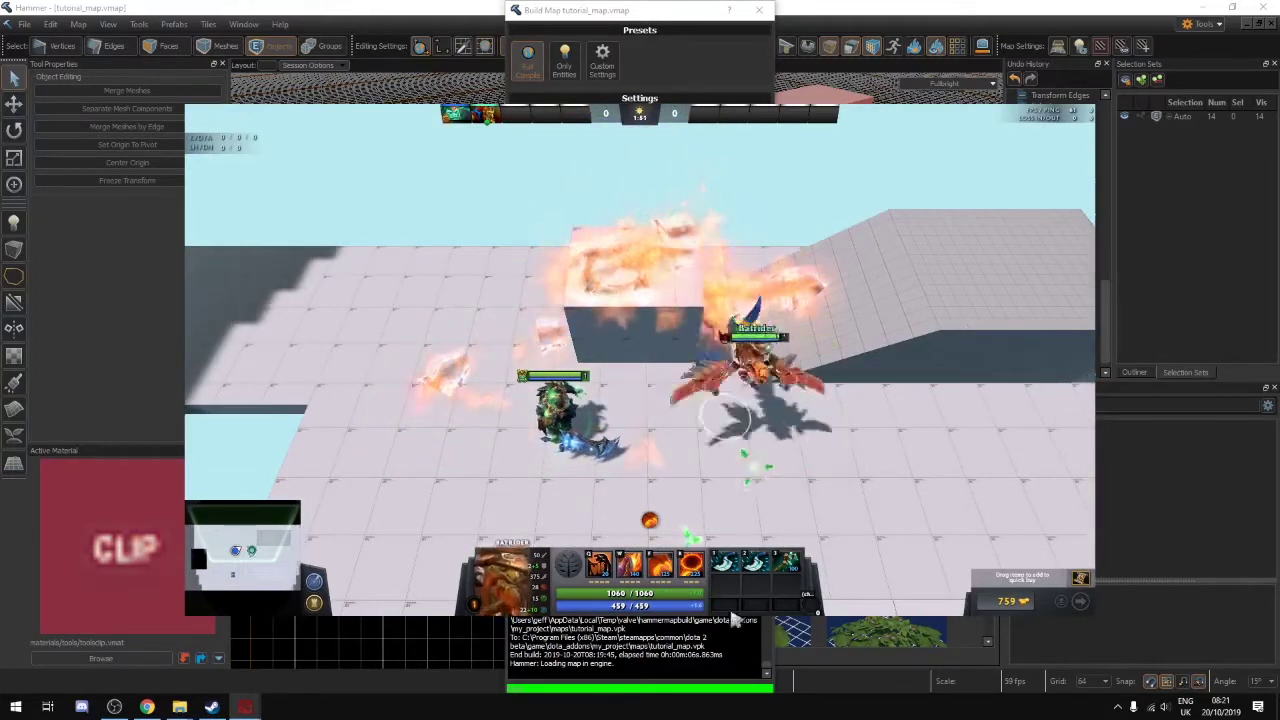
{"action": "right_click", "coordinate": [657, 378]}
{"action": "right_click", "coordinate": [738, 364]}
{"action": "right_click", "coordinate": [926, 243]}
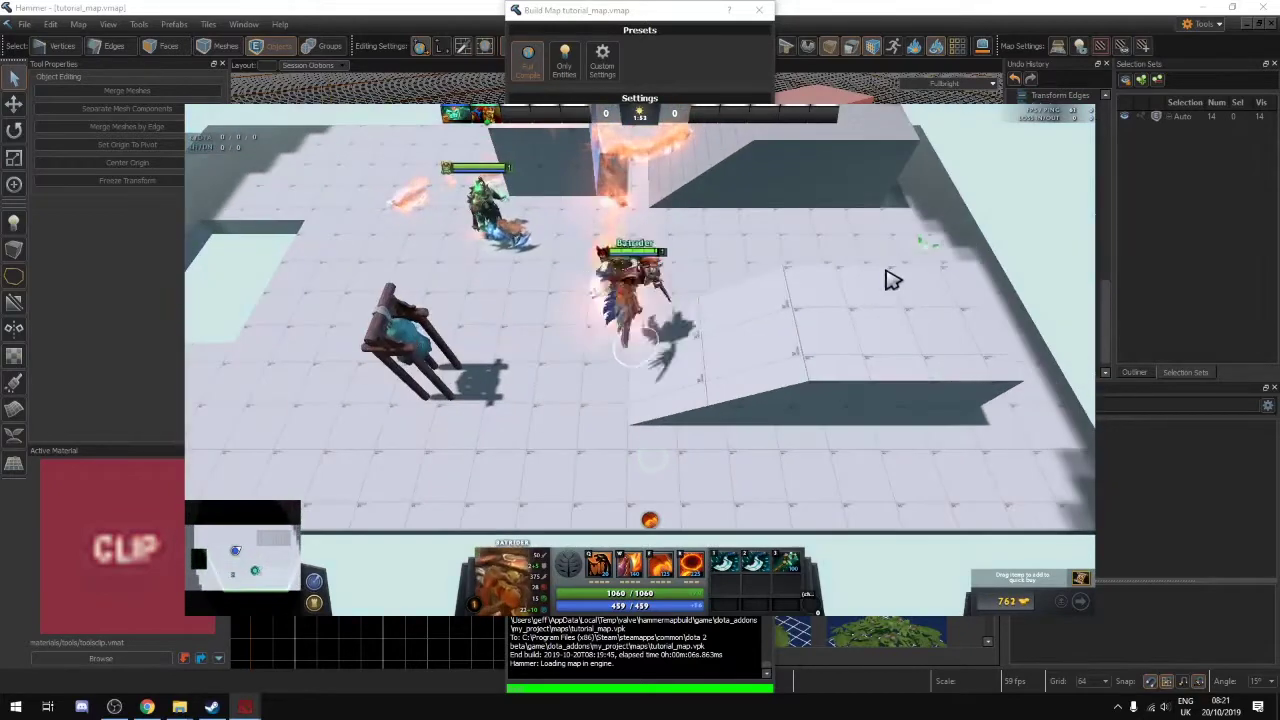
{"action": "right_click", "coordinate": [863, 291]}
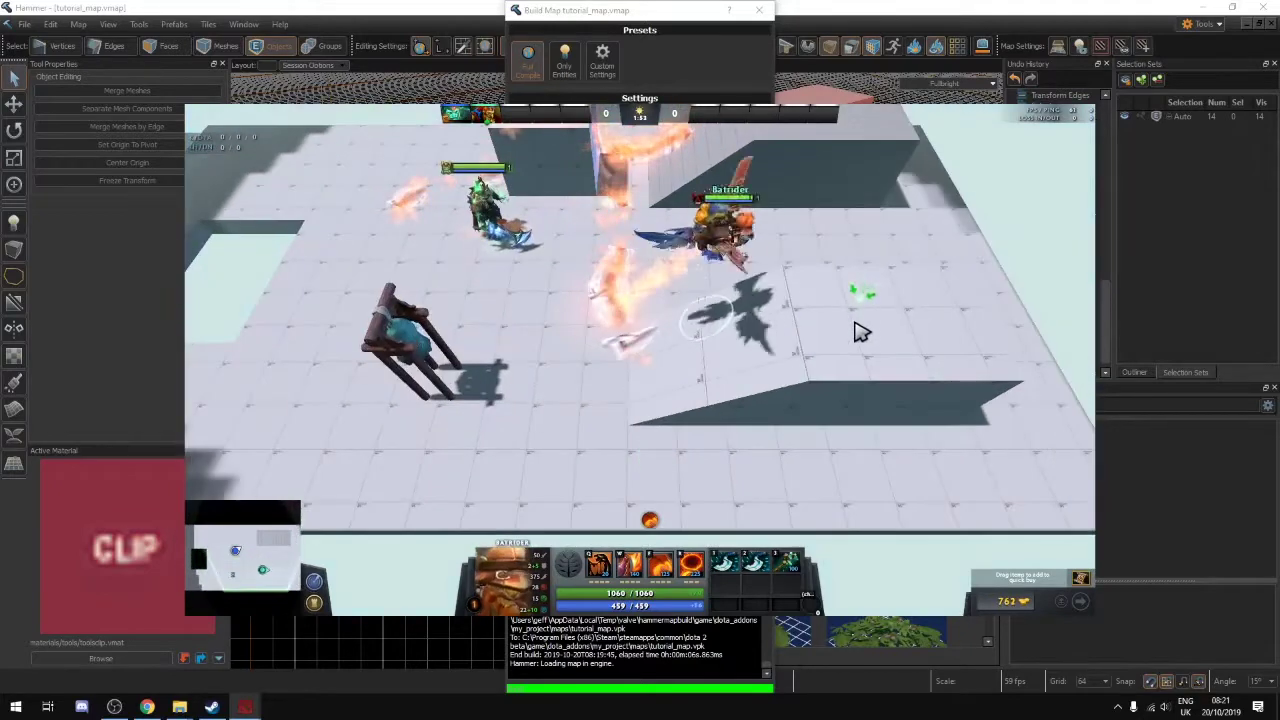
{"action": "right_click", "coordinate": [847, 292]}
{"action": "right_click", "coordinate": [784, 303]}
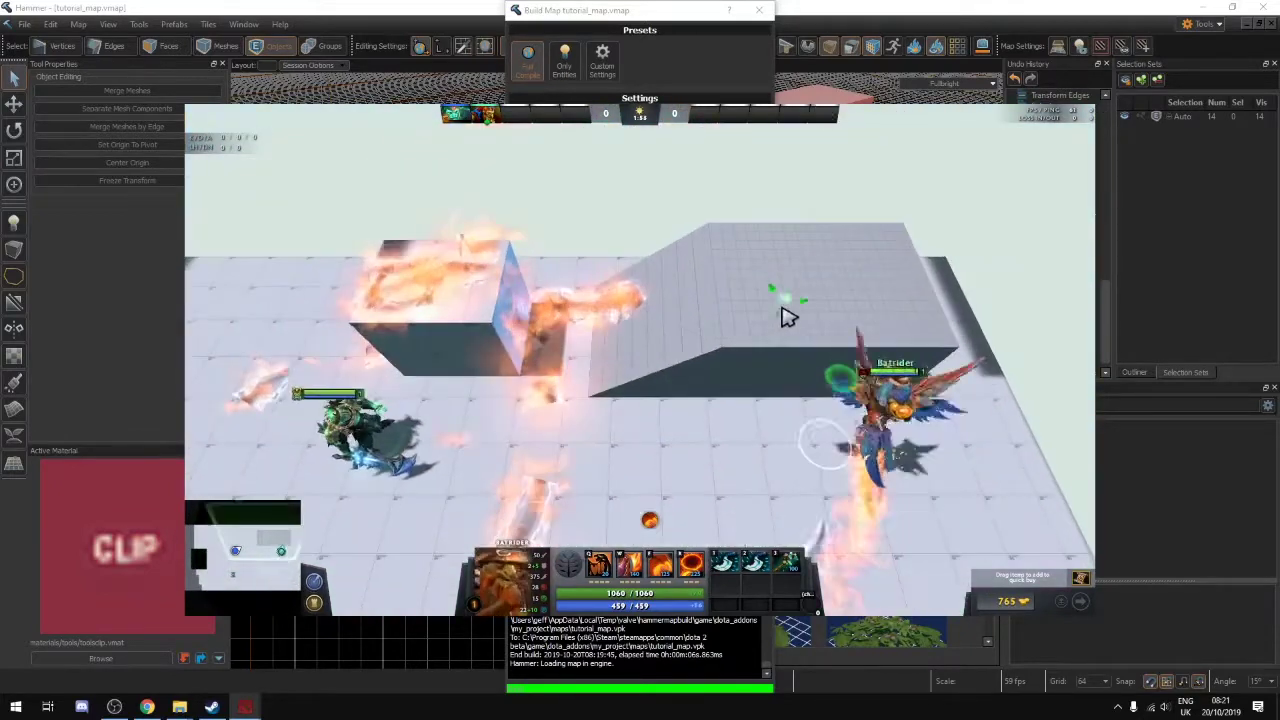
{"action": "right_click", "coordinate": [610, 438]}
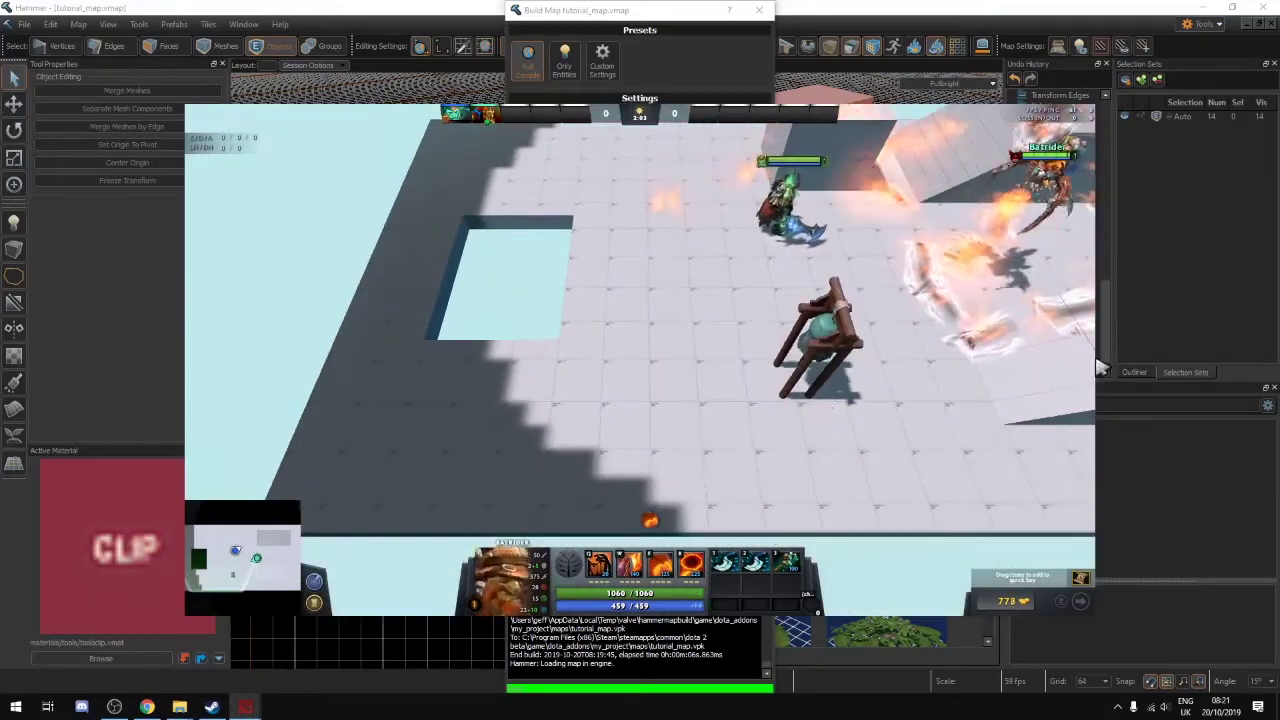
Switch to Hammer and close the Build Map dialog
{"action": "key", "text": "alt+Tab"}
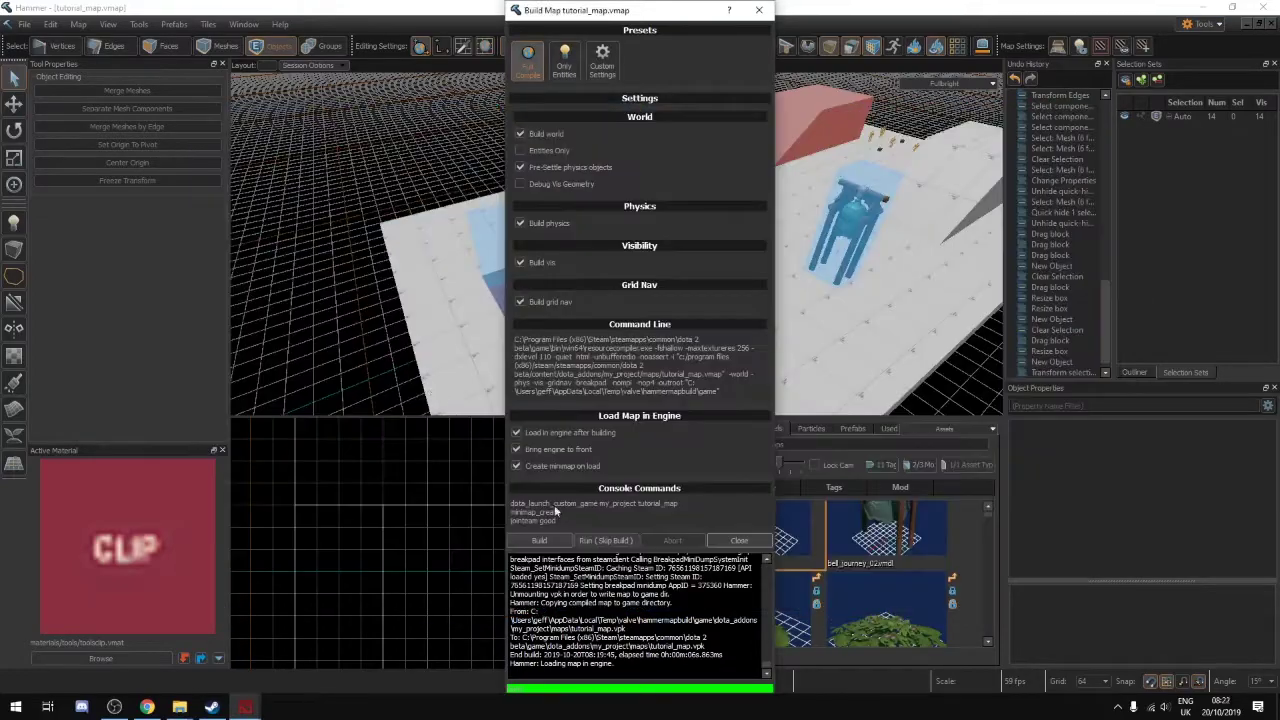
{"action": "left_click", "coordinate": [729, 540]}
{"action": "scroll", "coordinate": [580, 340], "scroll_direction": "down", "scroll_amount": 6}
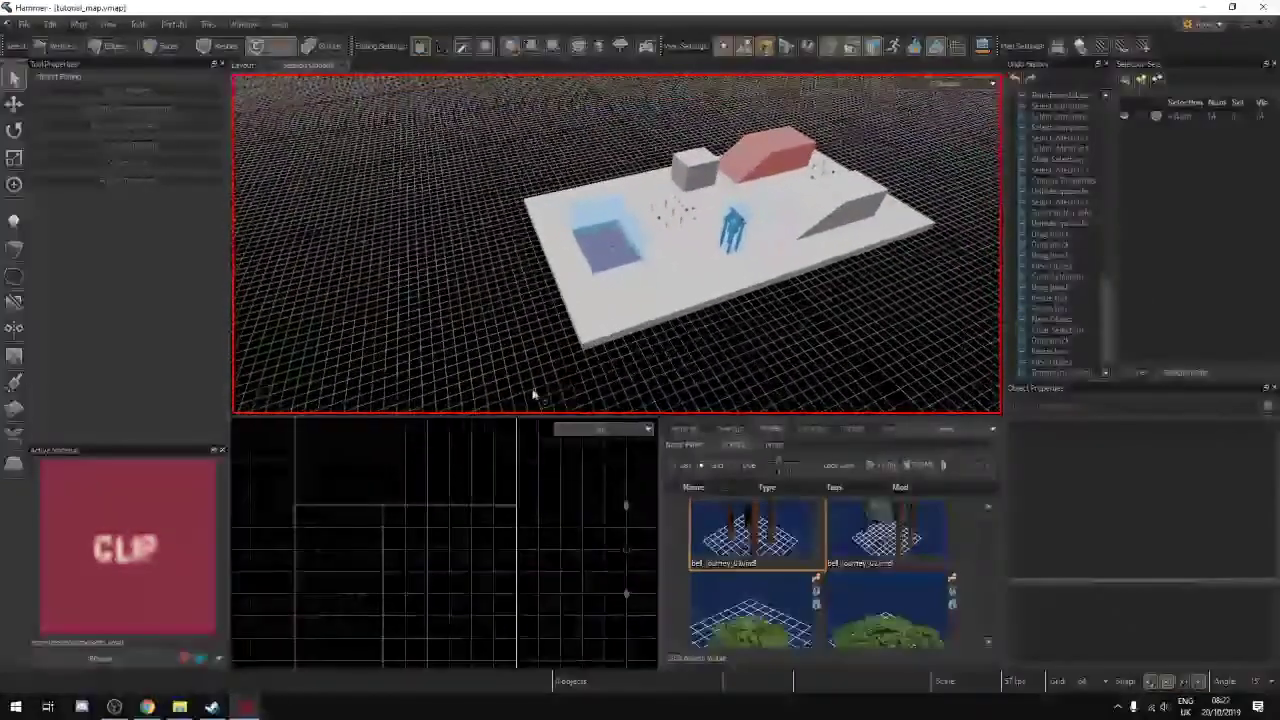
Filter the materials for "ember" and make ember_spirit_remnant_3_rubick.vmat the active material
{"action": "left_click", "coordinate": [117, 660]}
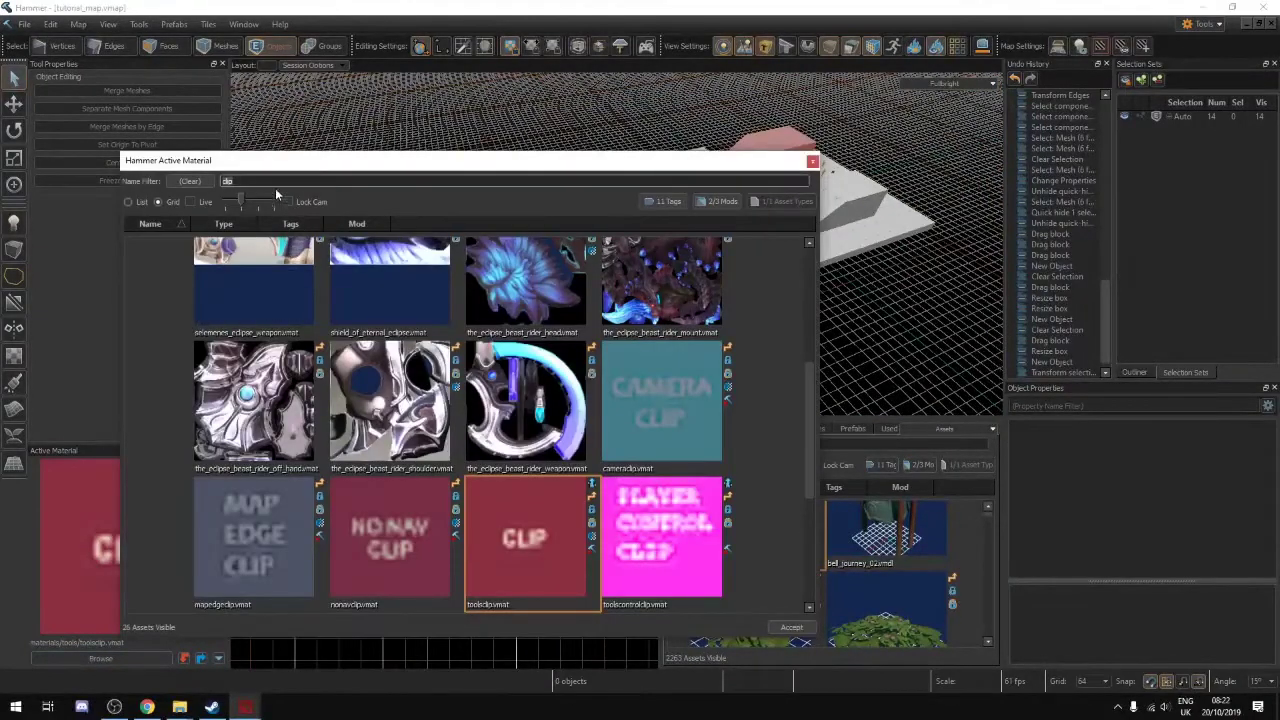
{"action": "type", "text": "ember"}
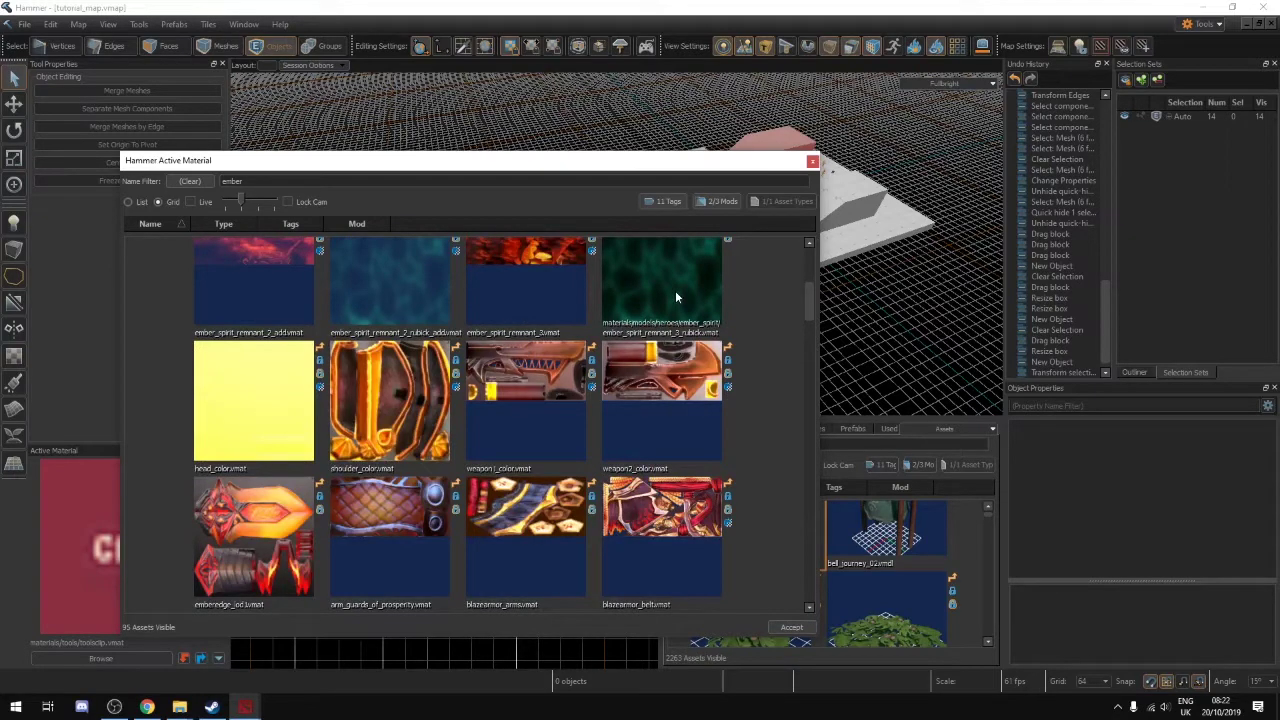
{"action": "left_click", "coordinate": [675, 290]}
{"action": "left_click", "coordinate": [790, 628]}
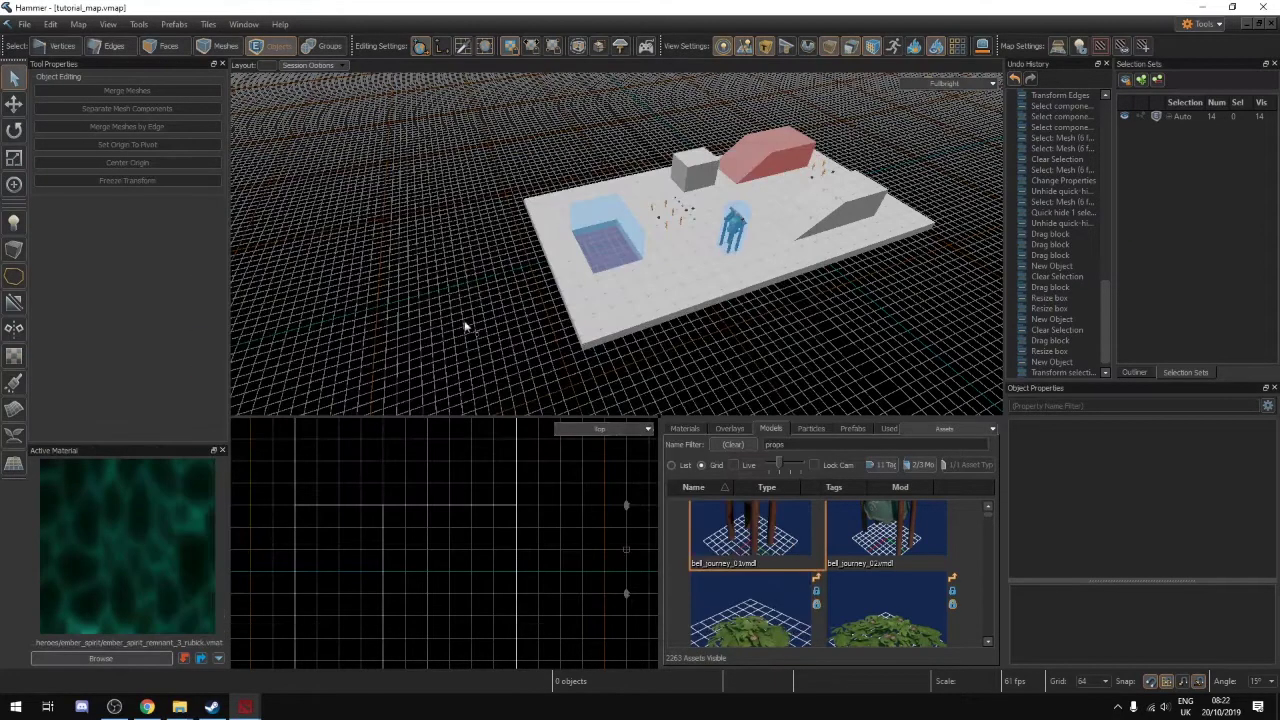
Create a flat quad about 5120 by 4608 units that surrounds the white floor on all sides
{"action": "left_click", "coordinate": [14, 258]}
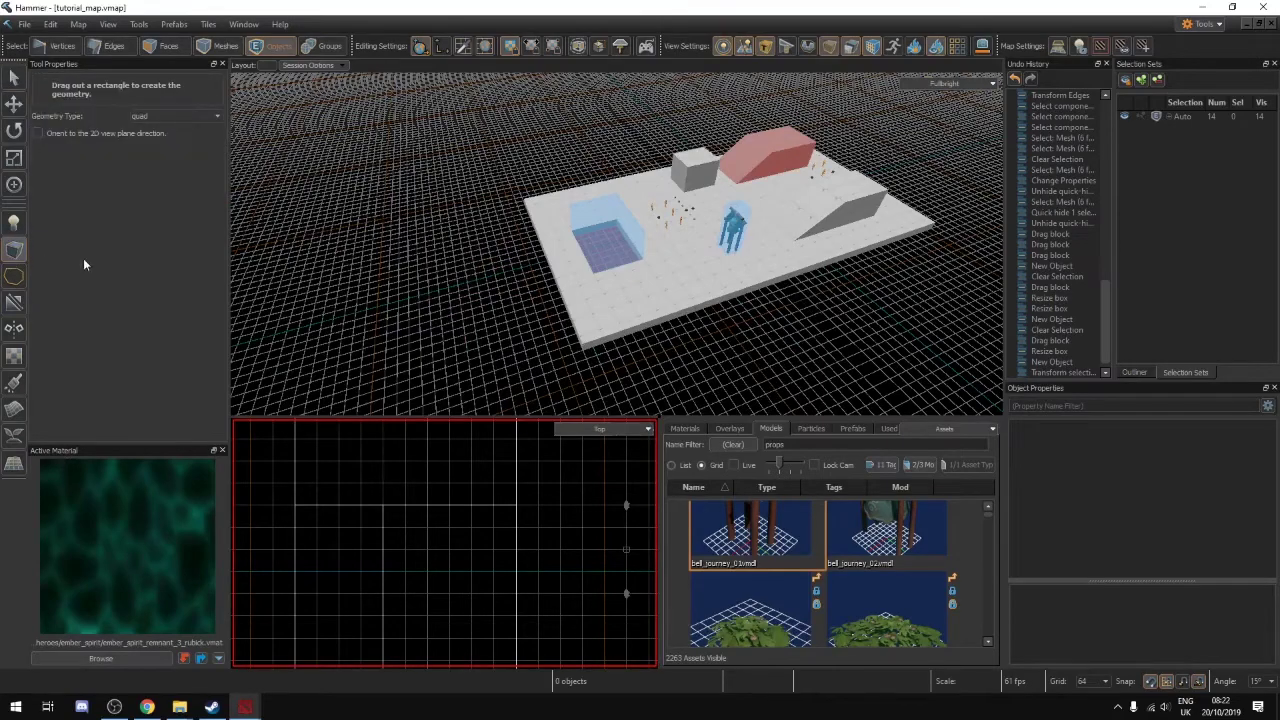
{"action": "left_click", "coordinate": [176, 119]}
{"action": "left_click", "coordinate": [176, 119]}
{"action": "left_click_drag", "start_coordinate": [412, 156], "coordinate": [408, 153]}
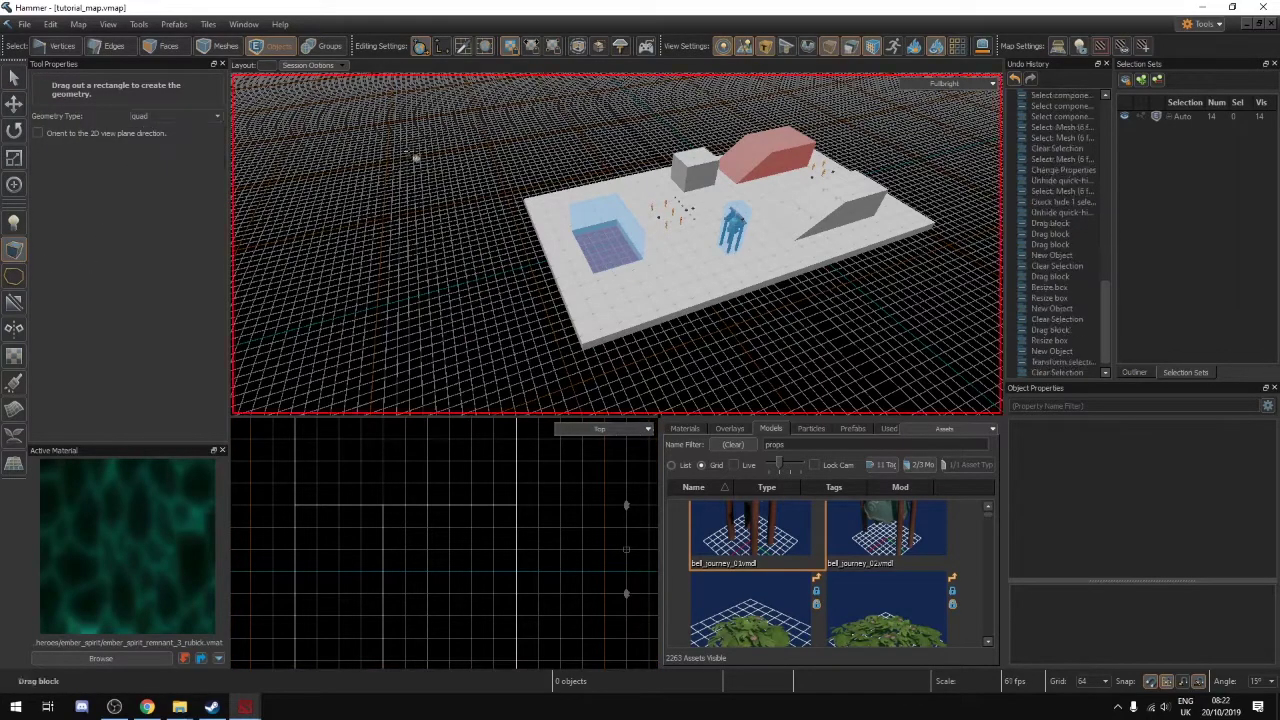
{"action": "left_click_drag", "start_coordinate": [1278, 324], "coordinate": [1279, 325]}
{"action": "key", "text": "z"}
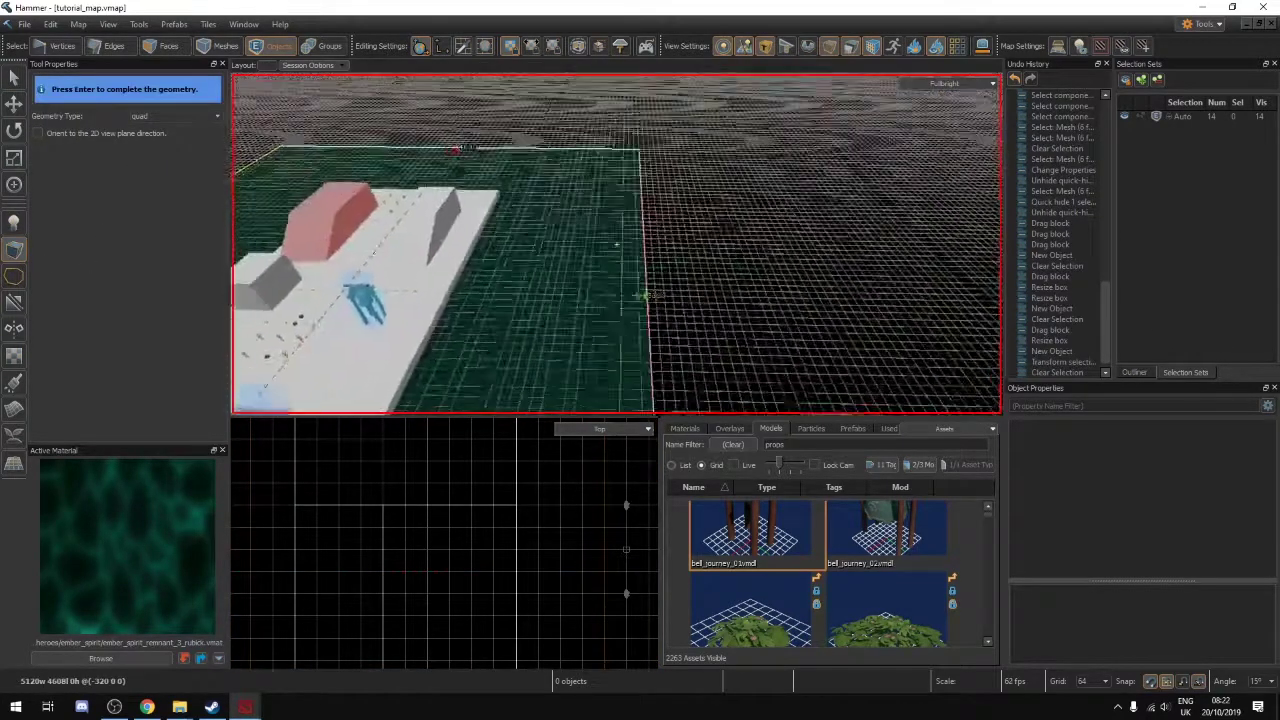
{"action": "key", "text": "s"}
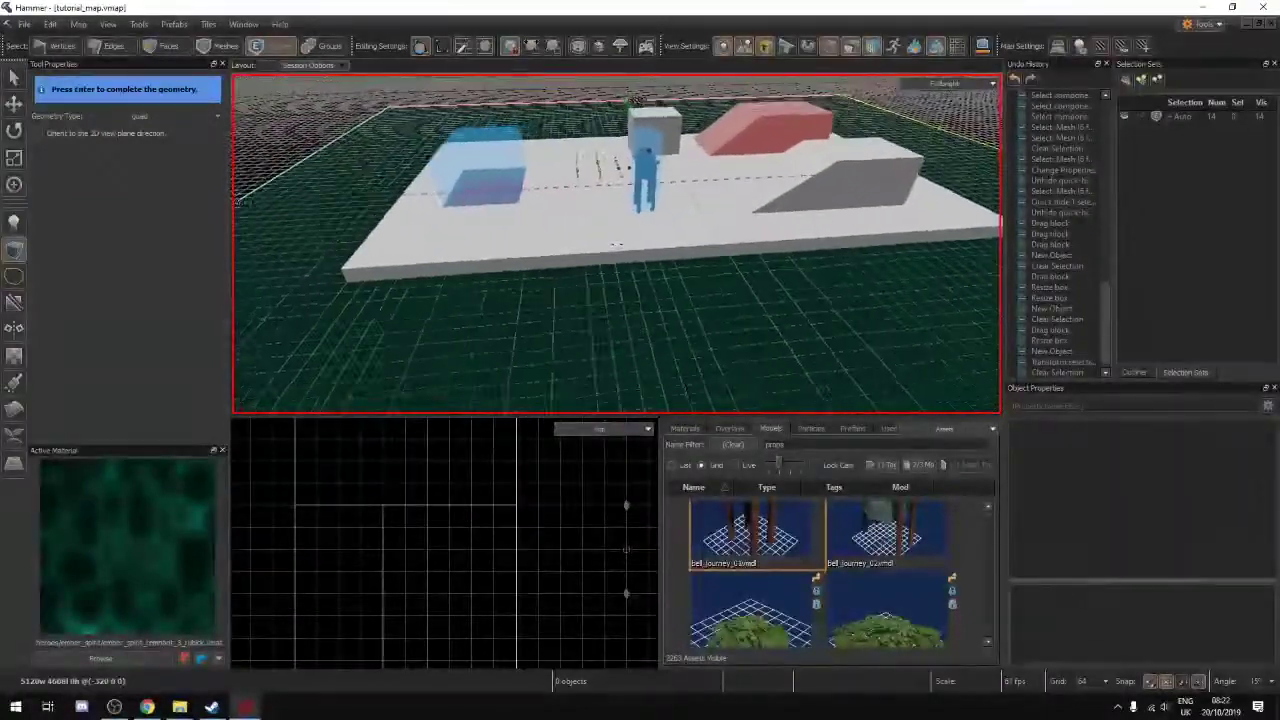
{"action": "key", "text": "z"}
{"action": "key", "text": "Return"}
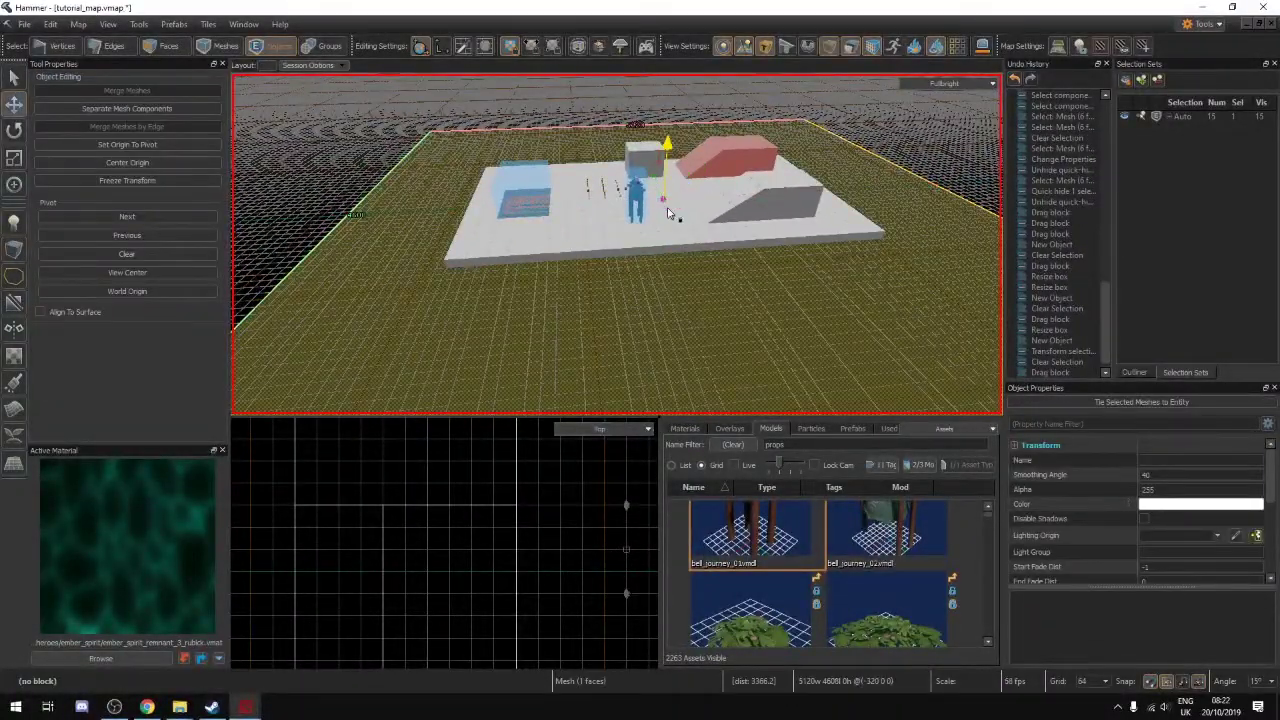
Lower the large quad by 192 units beneath the floor and clear the selection
{"action": "left_click_drag", "start_coordinate": [668, 213], "coordinate": [667, 235]}
{"action": "key", "text": "z"}
{"action": "key", "text": "w"}
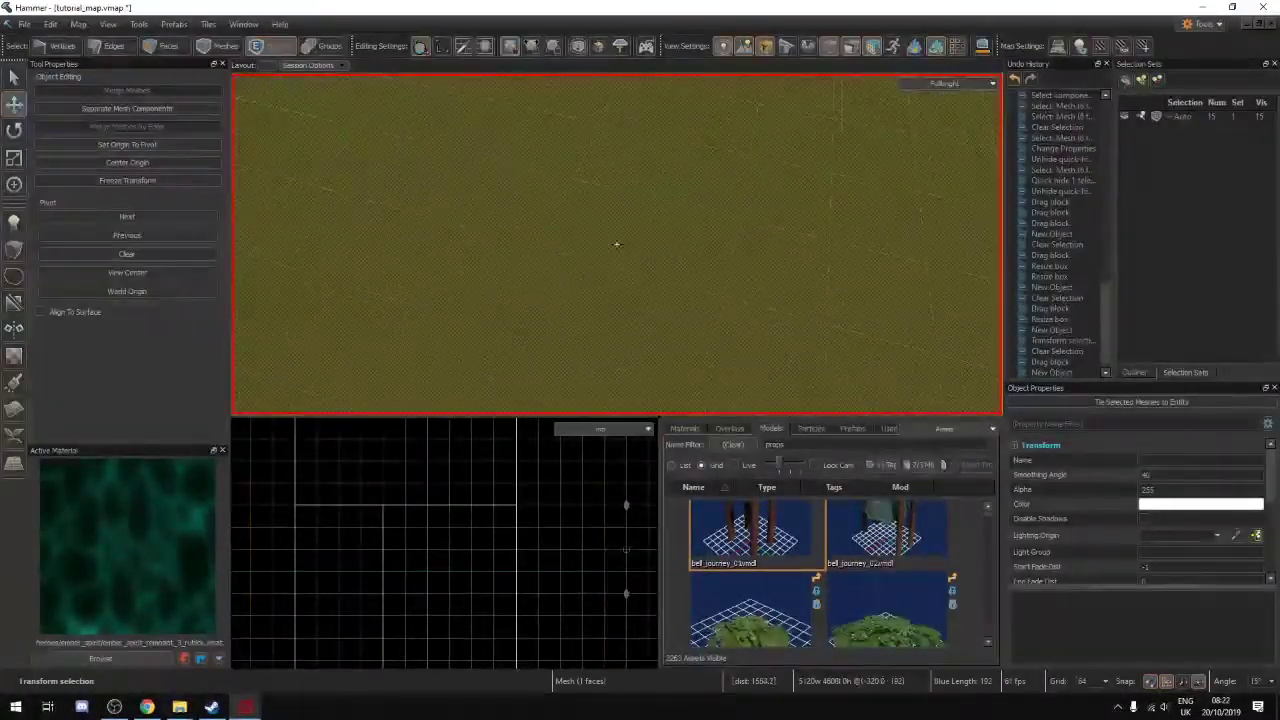
{"action": "key", "text": "z"}
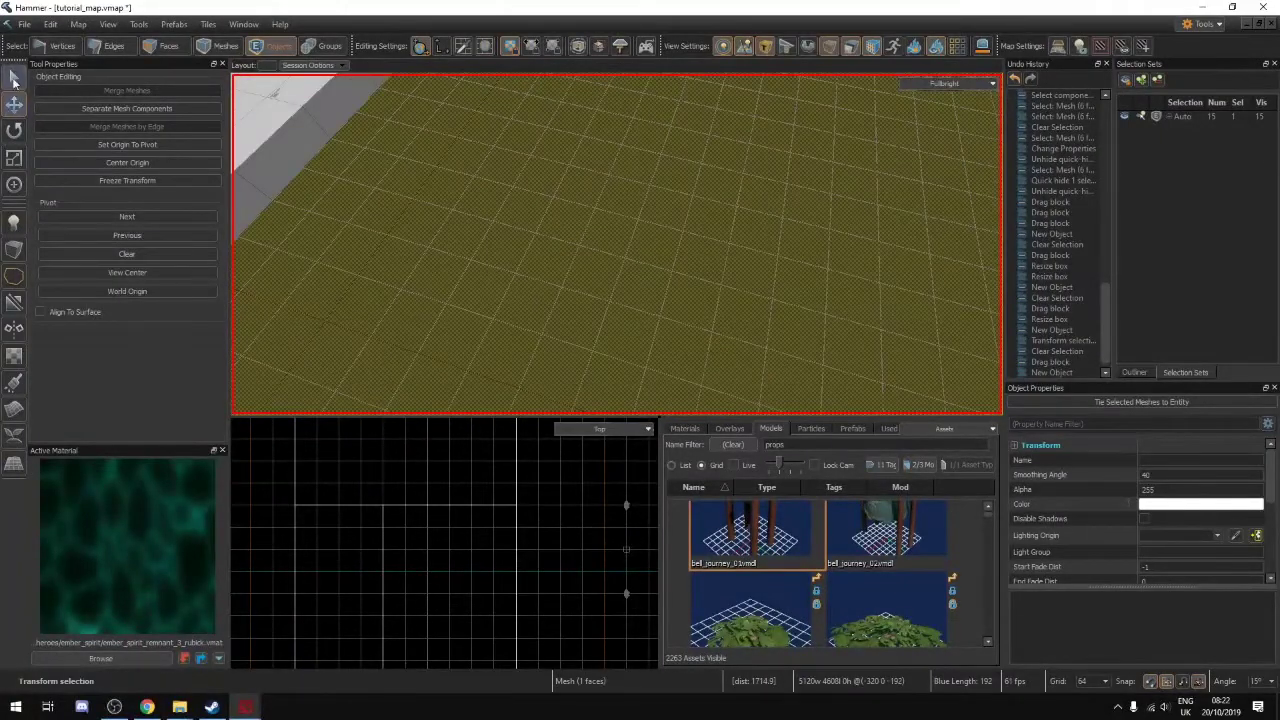
{"action": "key", "text": "Escape"}
Examine how the green material tiles on the lowered quad, from close up and from a distance
{"action": "key", "text": "z"}
{"action": "key", "text": "w"}
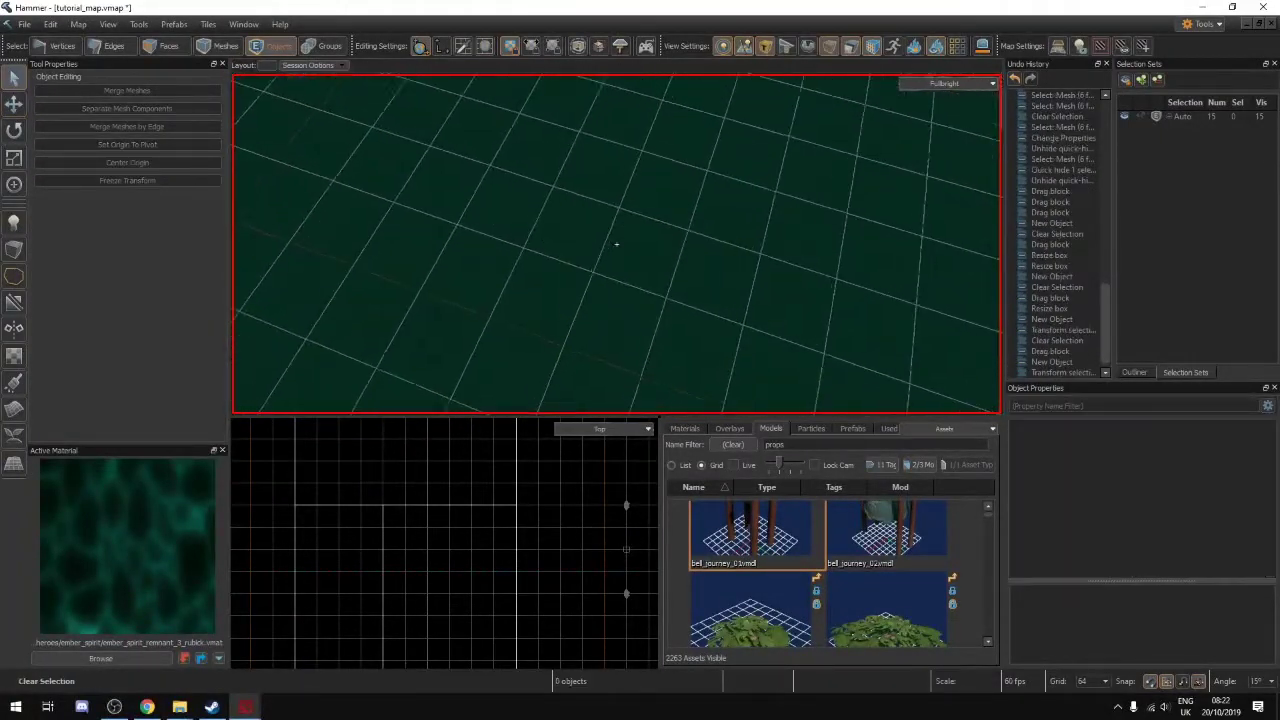
{"action": "key", "text": "s"}
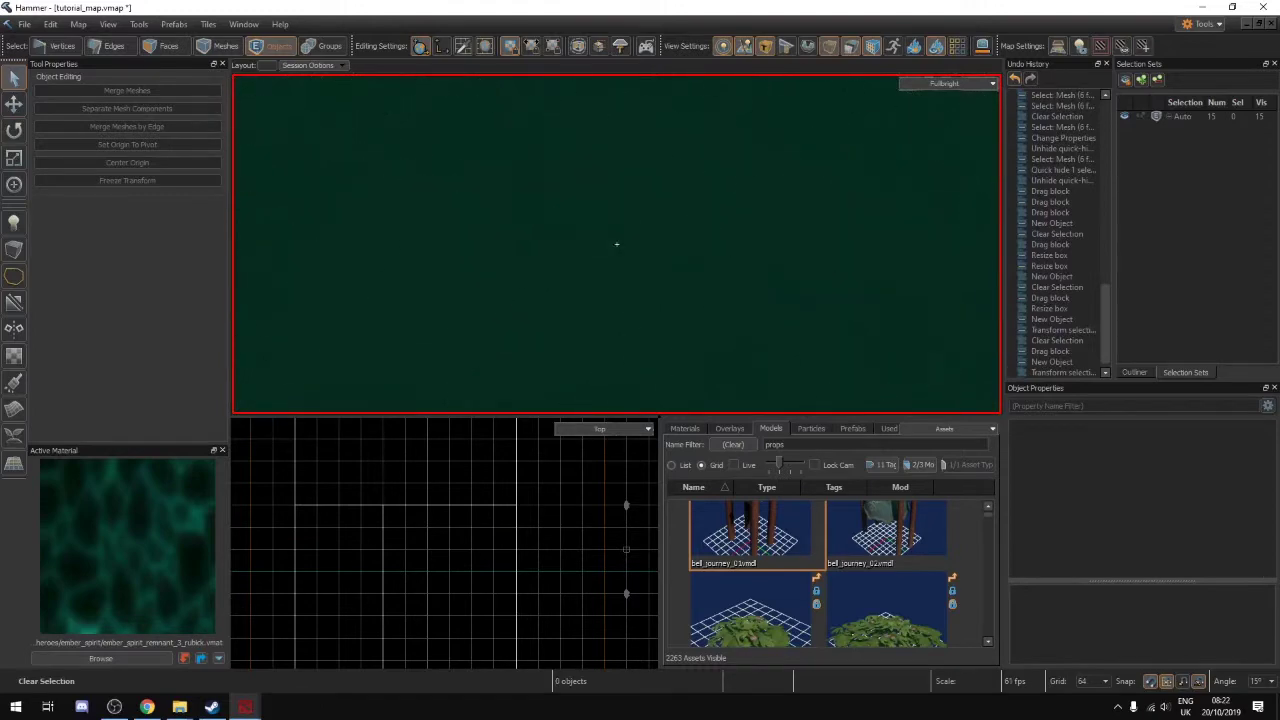
{"action": "key", "text": "w"}
{"action": "key", "text": "s"}
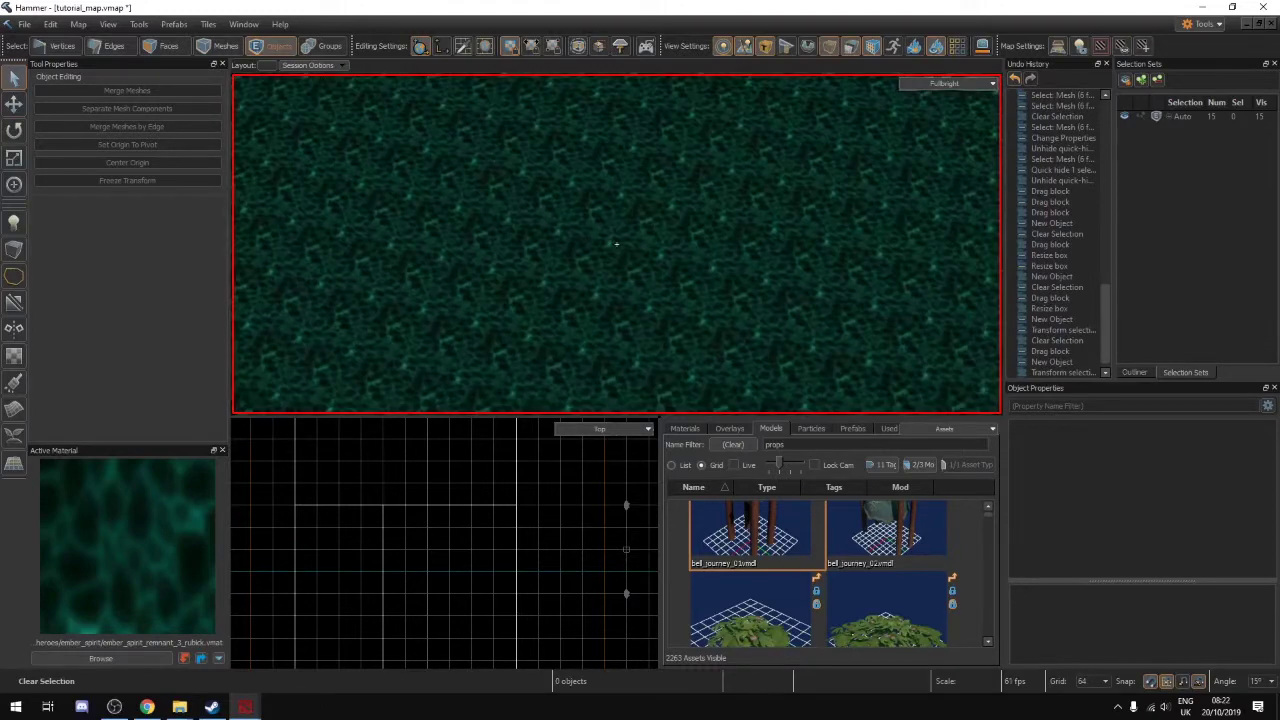
{"action": "key", "text": "z"}
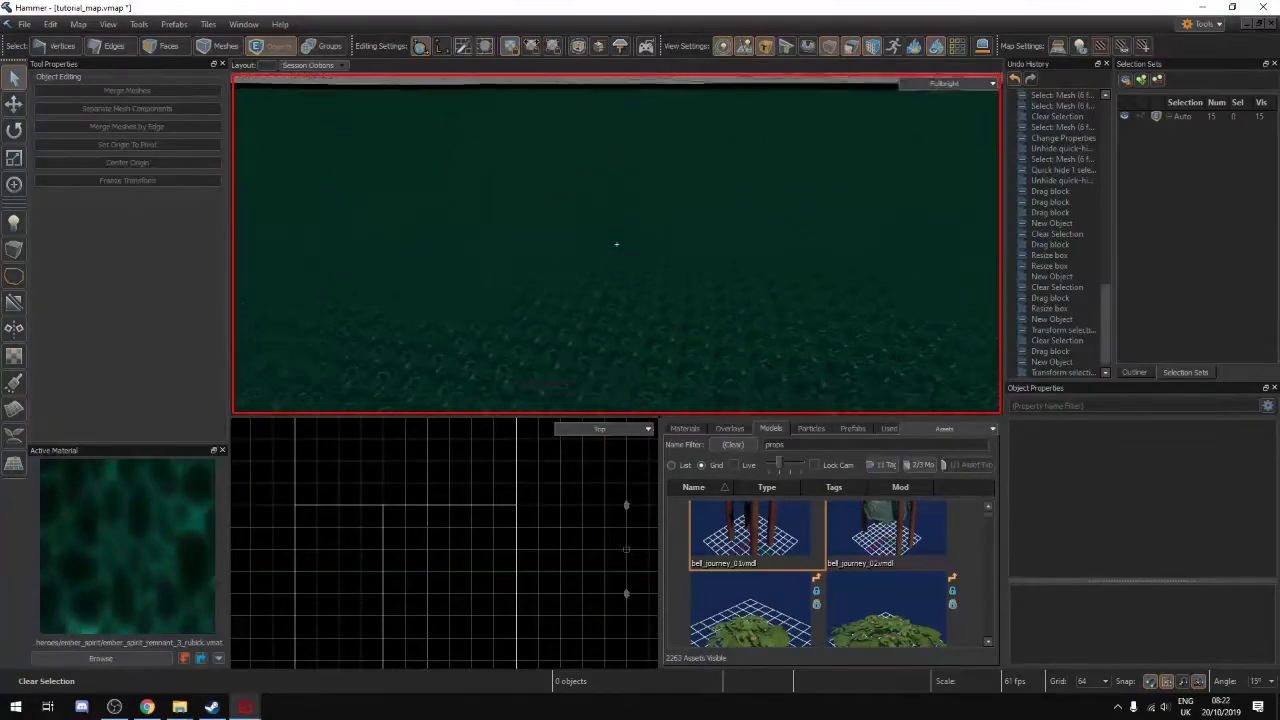
{"action": "key", "text": "s"}
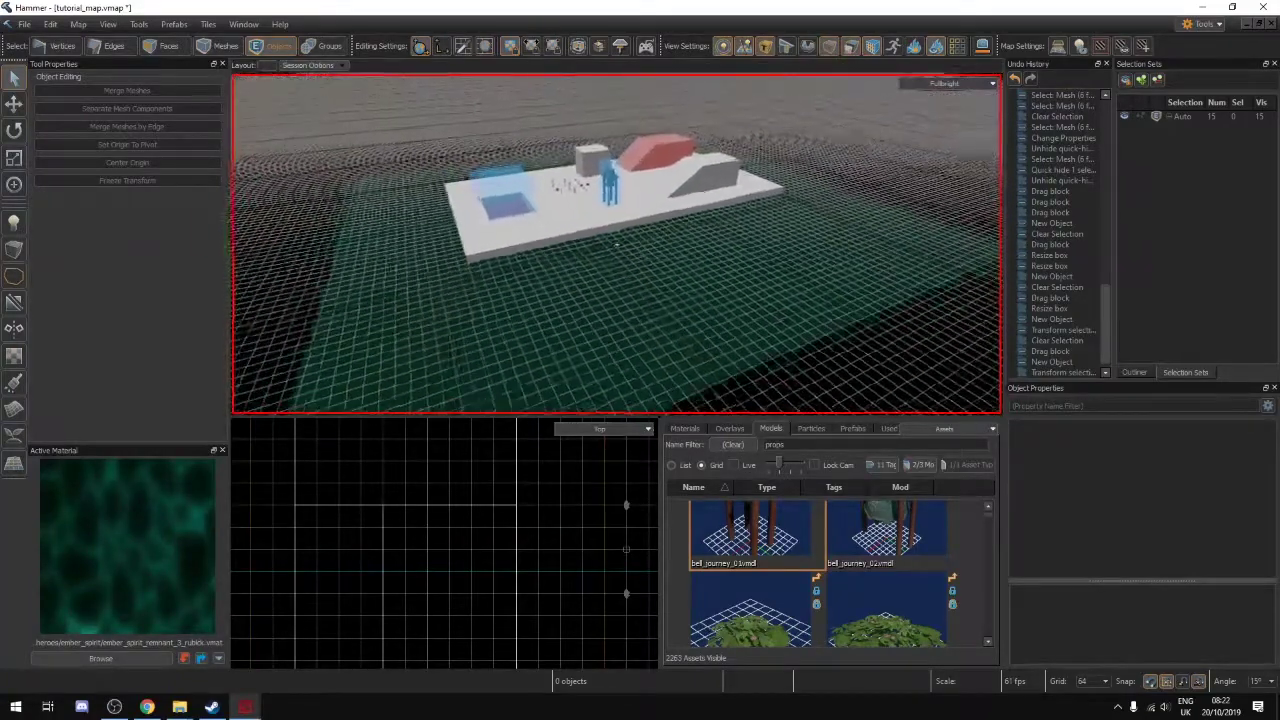
{"action": "key", "text": "z"}
Select the large quad's face and set its texture scale to 50 on X and Y, checking the tiling
{"action": "left_click", "coordinate": [595, 297]}
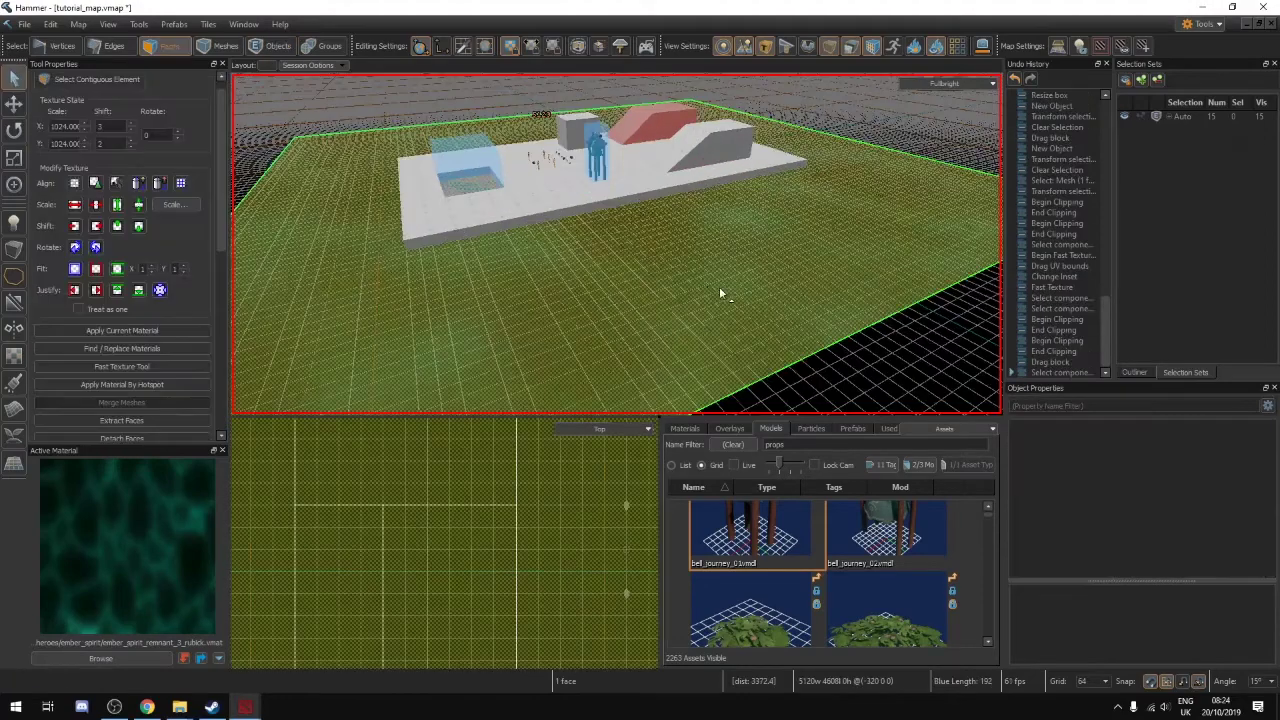
{"action": "right_click_drag", "start_coordinate": [720, 288], "coordinate": [617, 244]}
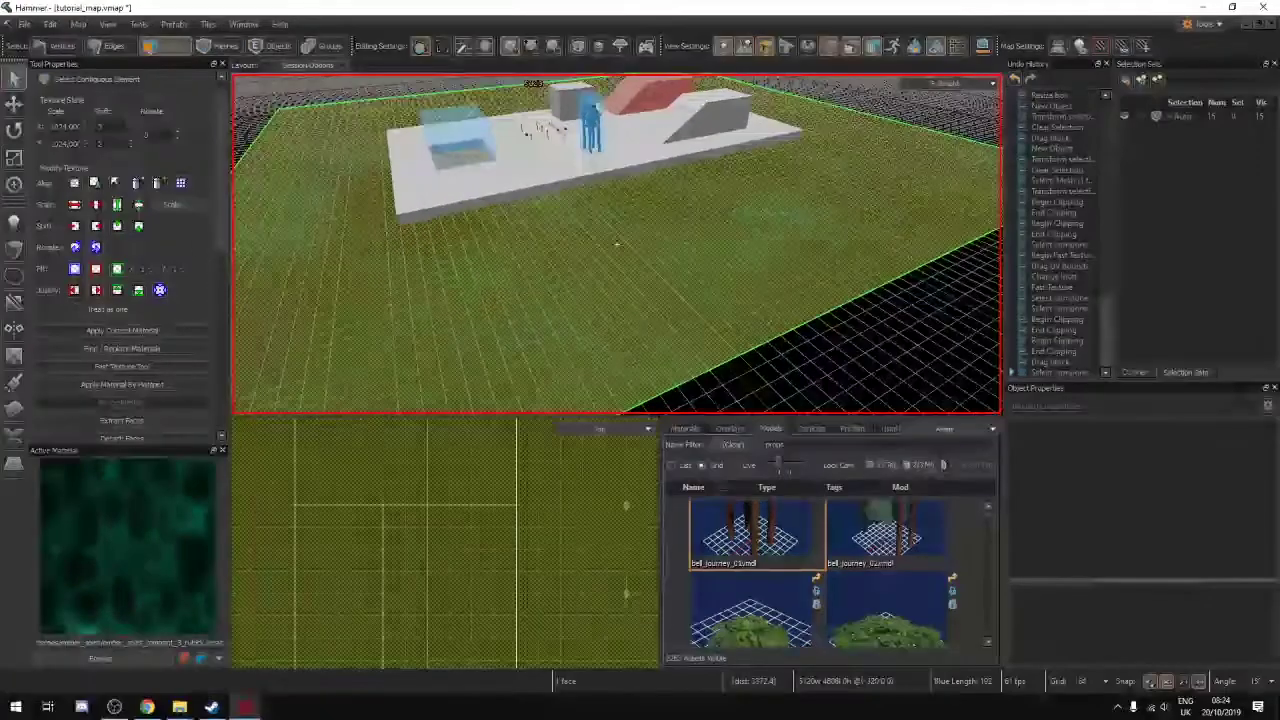
{"action": "left_click", "coordinate": [276, 46]}
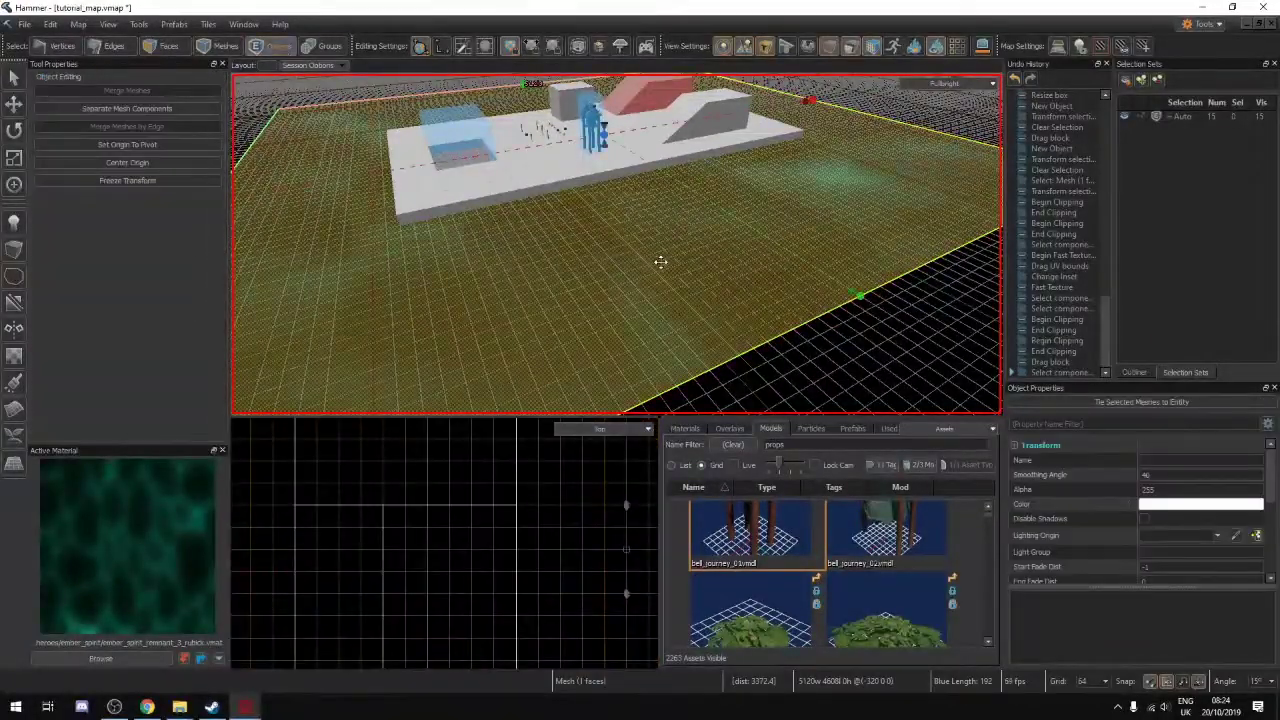
{"action": "left_click", "coordinate": [162, 47]}
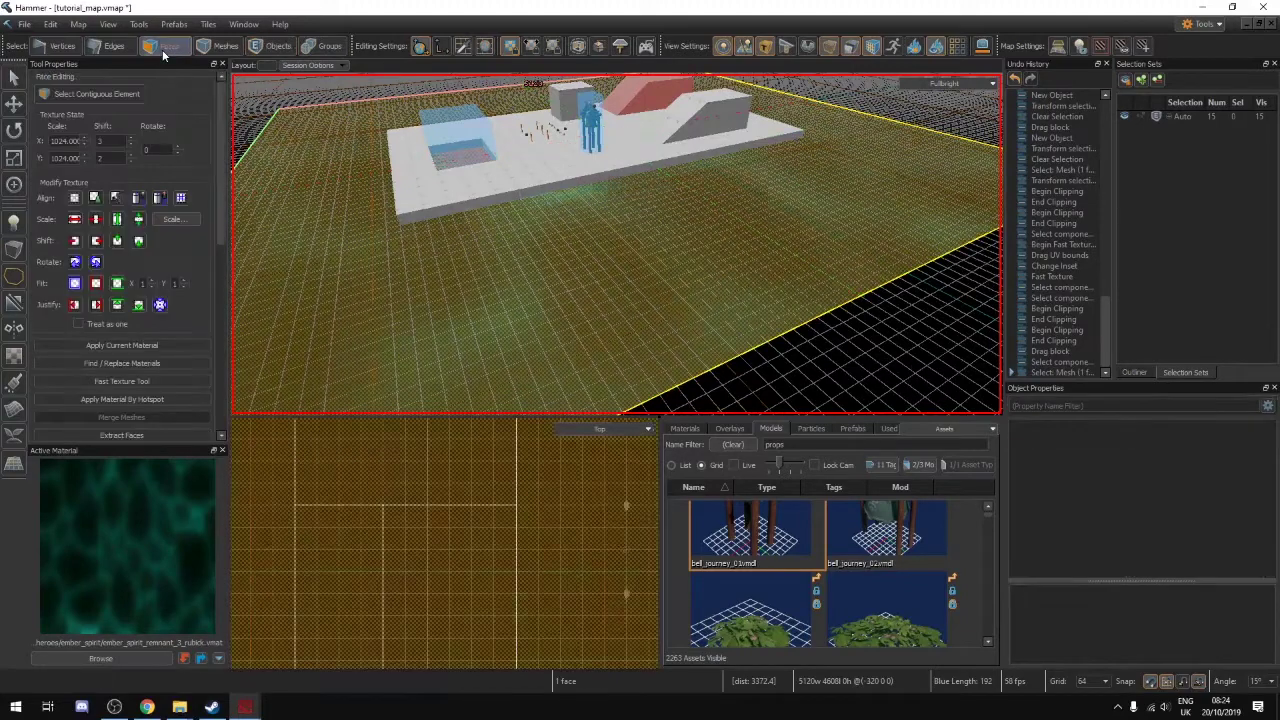
{"action": "left_click", "coordinate": [239, 47]}
{"action": "left_click", "coordinate": [179, 48]}
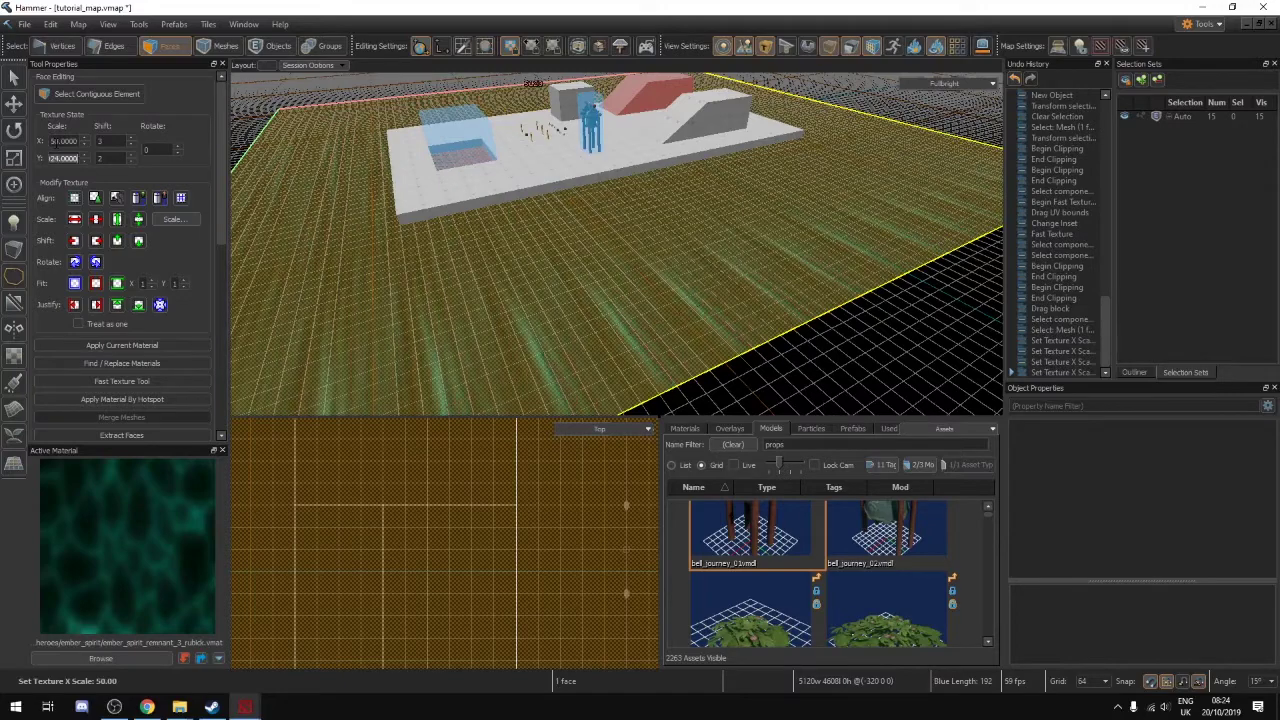
{"action": "key", "text": "z"}
{"action": "key", "text": "w"}
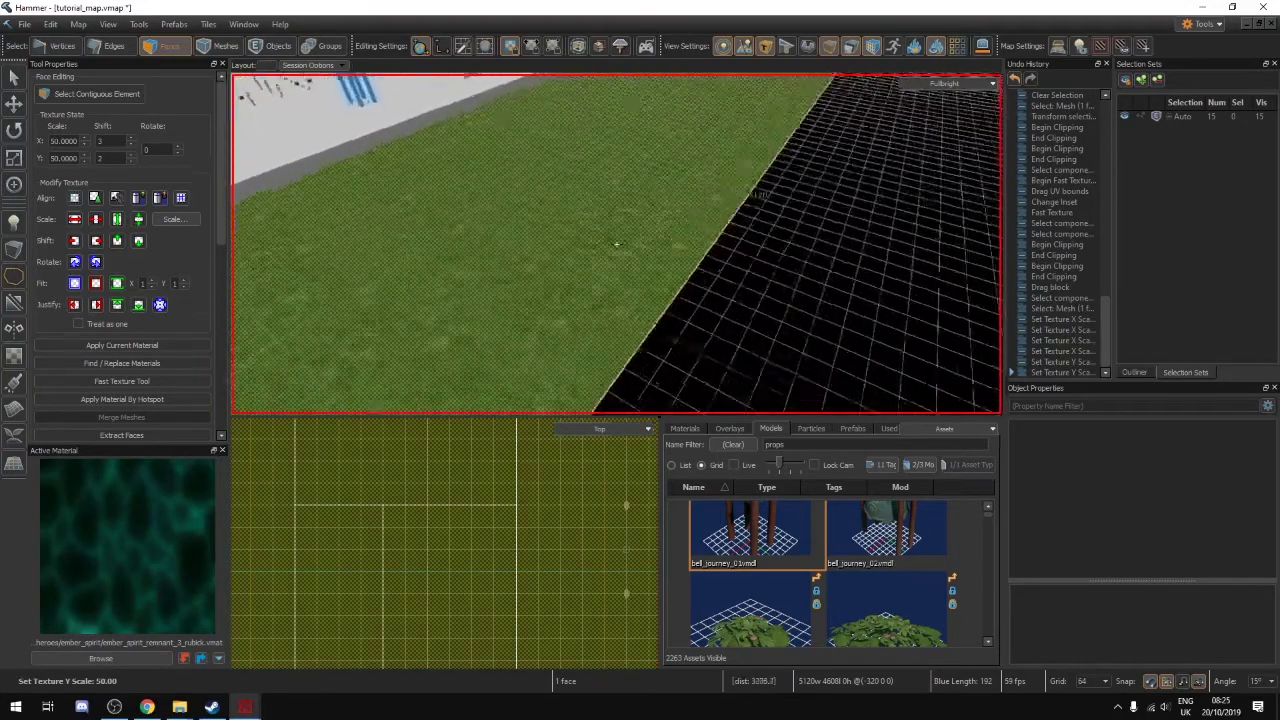
{"action": "key", "text": "s"}
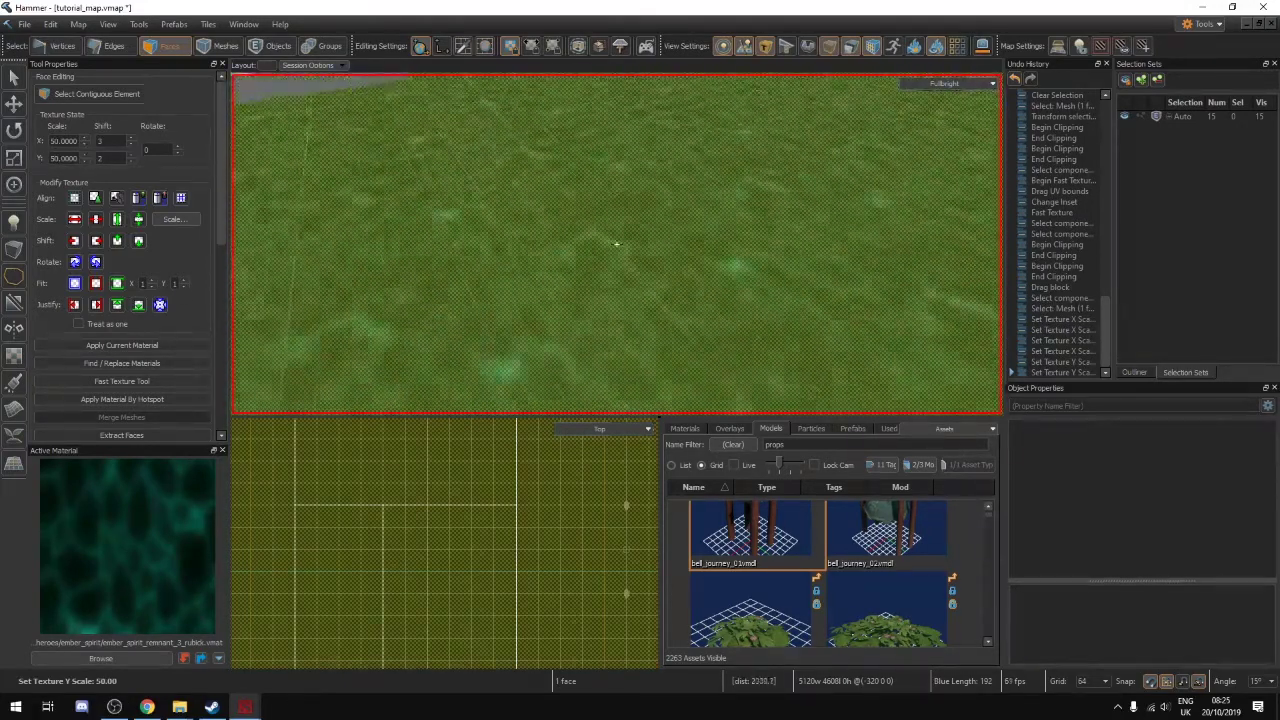
{"action": "key", "text": "z"}
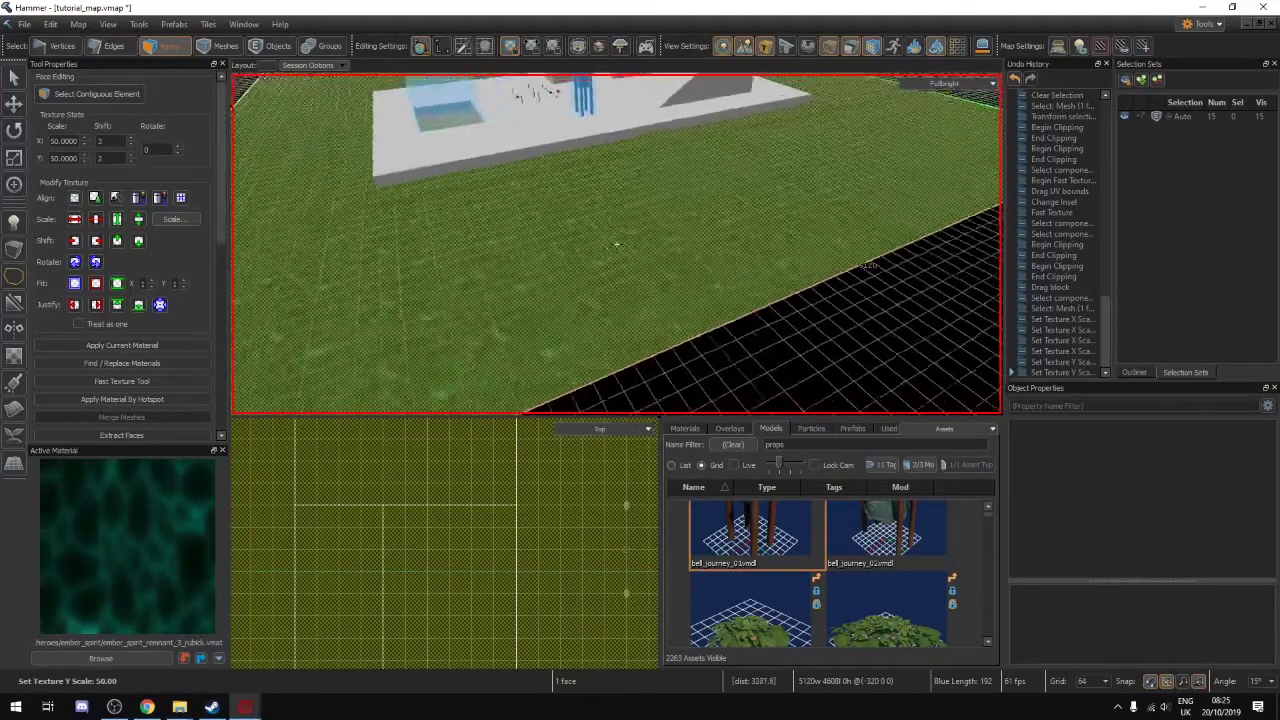
{"action": "key", "text": "s"}
{"action": "key", "text": "z"}
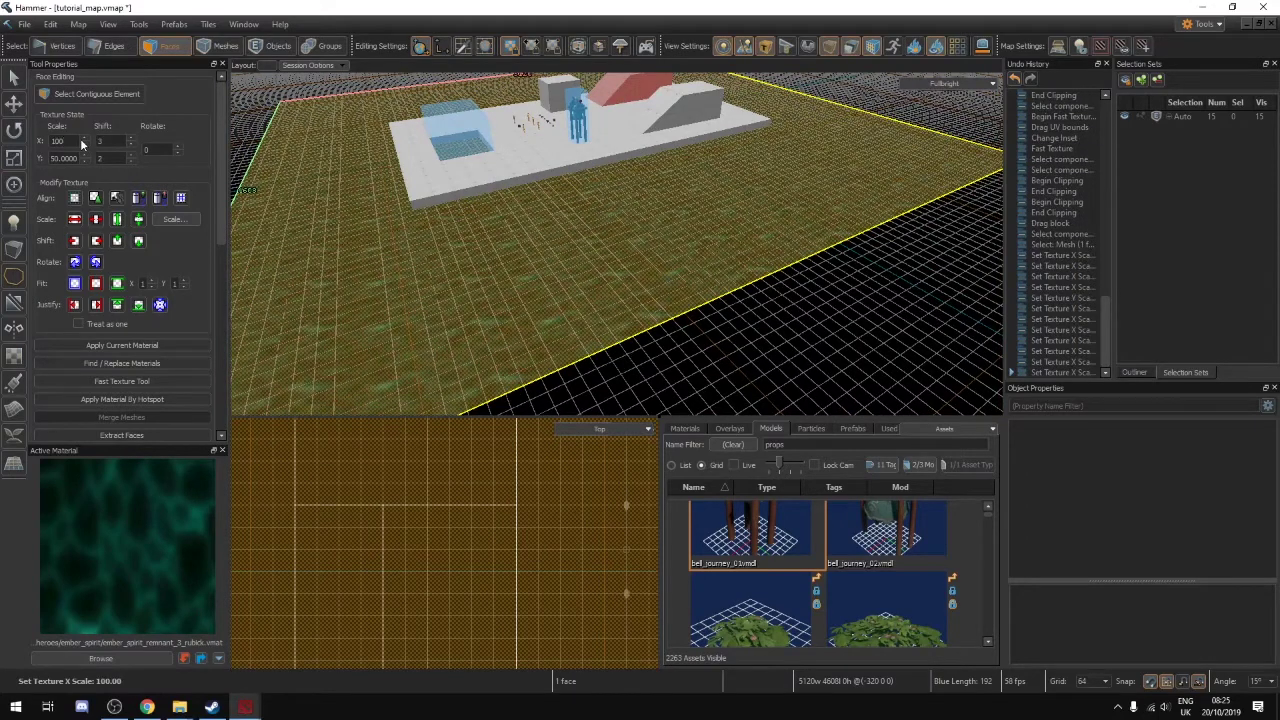
Set the quad face's texture scale to 1024 on both X and Y and check the tiling
{"action": "left_click", "coordinate": [80, 138]}
{"action": "type", "text": "1024"}
{"action": "left_click", "coordinate": [67, 160]}
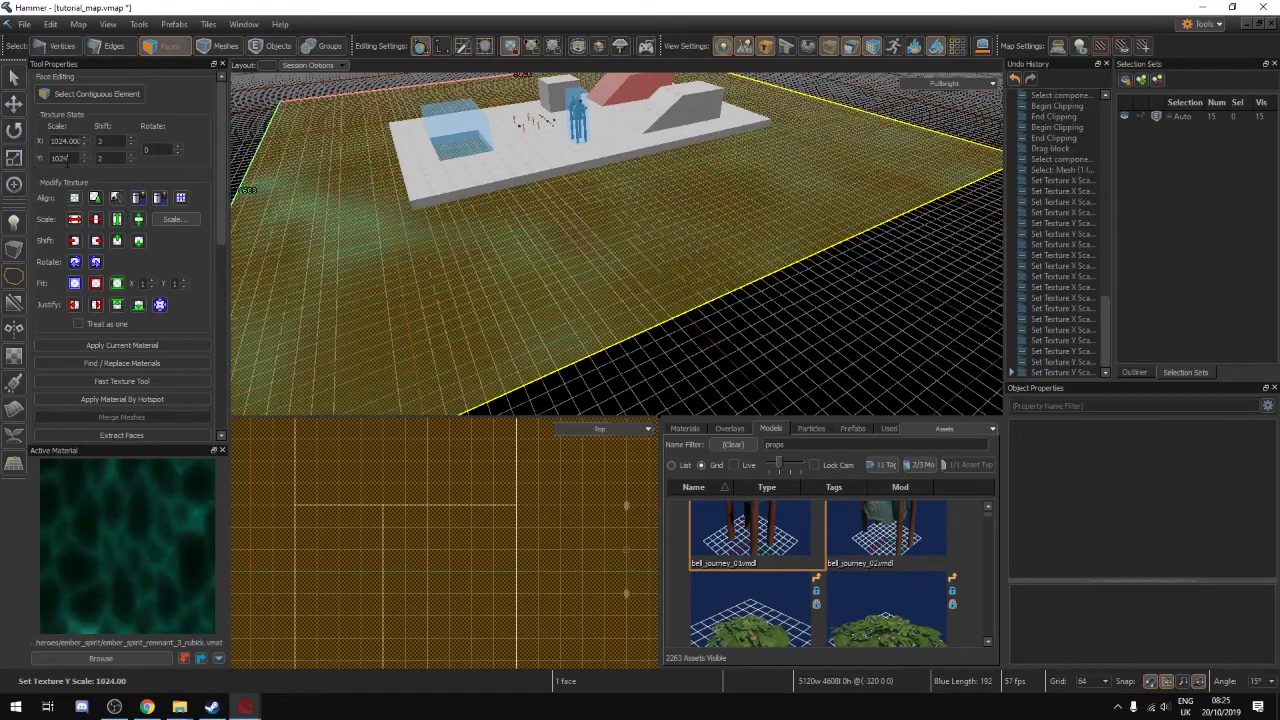
{"action": "key", "text": "z"}
{"action": "key", "text": "w"}
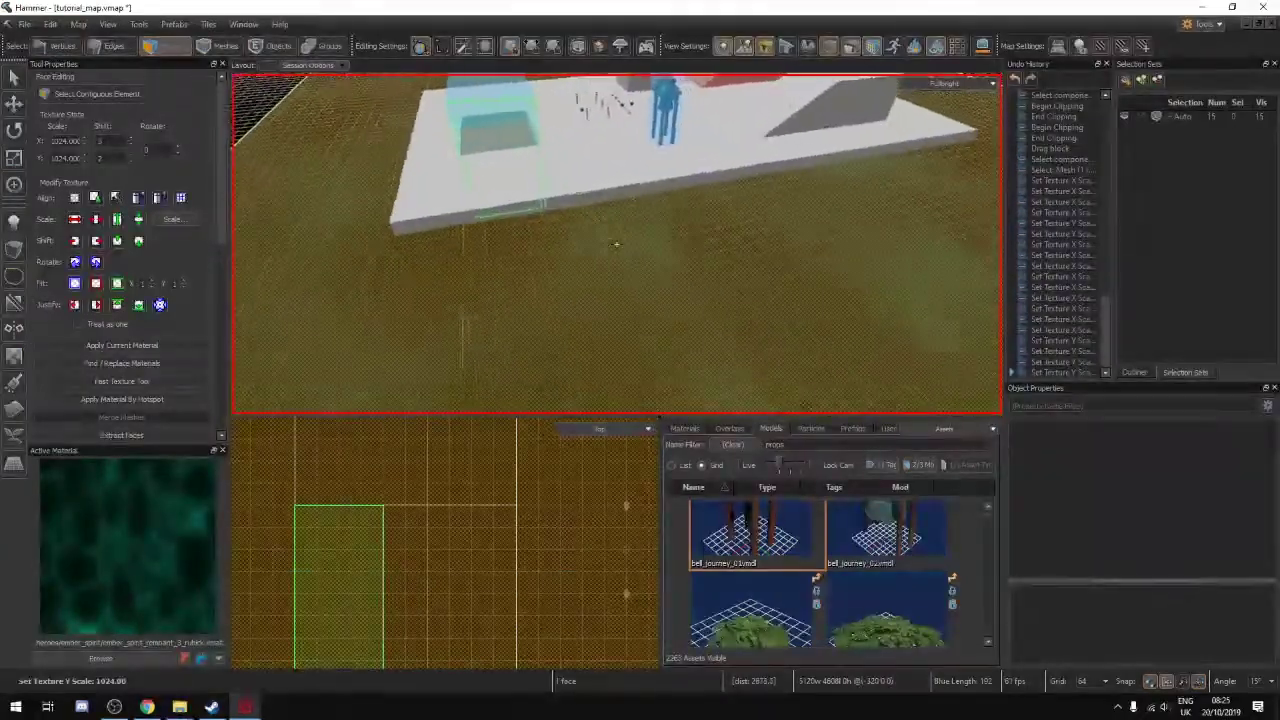
{"action": "key", "text": "s"}
{"action": "left_click", "coordinate": [616, 244]}
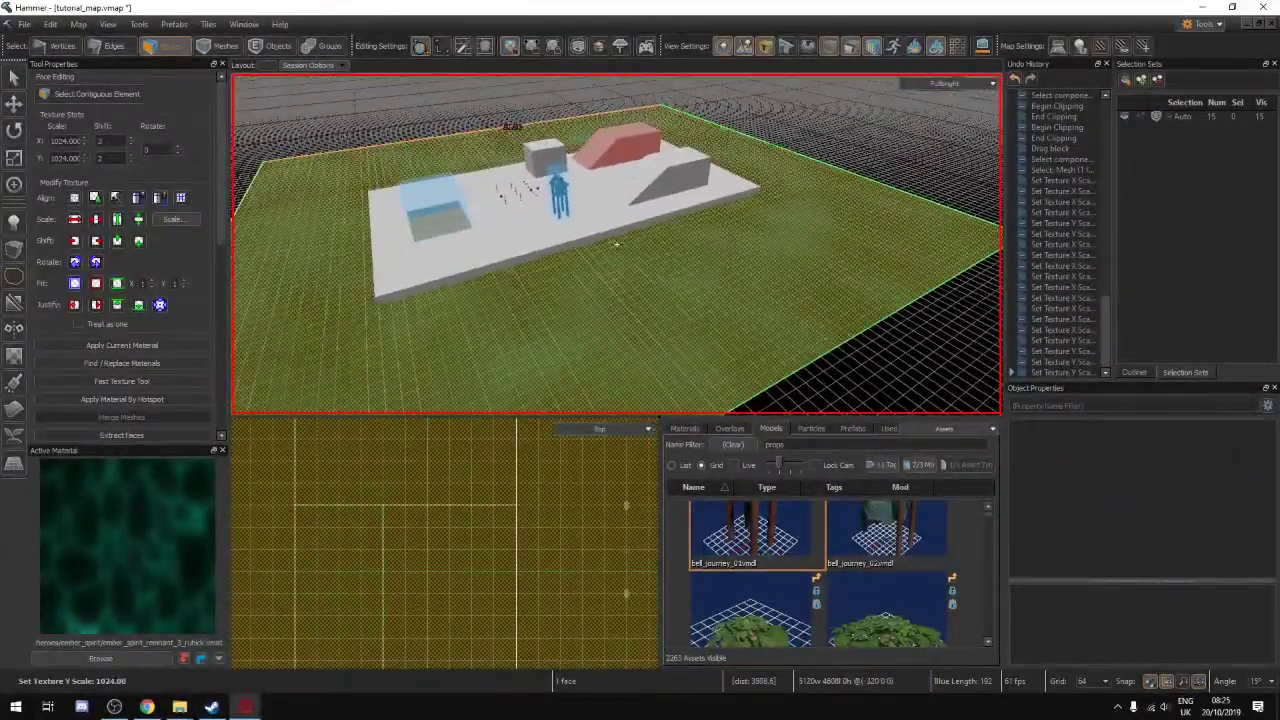
{"action": "right_click_drag", "start_coordinate": [616, 244], "coordinate": [616, 244]}
{"action": "key", "text": "s"}
{"action": "key", "text": "z"}
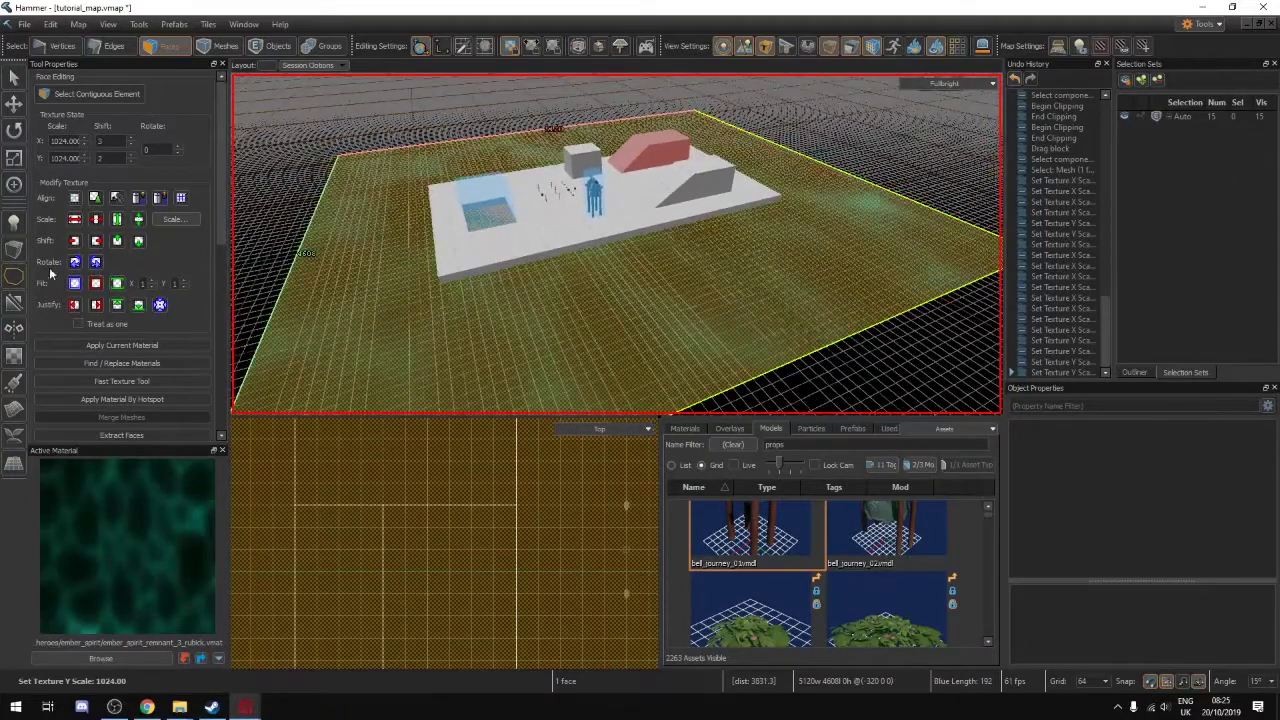
Try texture rotations of 45 and 30 on the quad's face, and reset the rotation to 0
{"action": "scroll", "coordinate": [98, 320], "scroll_direction": "down", "scroll_amount": 2}
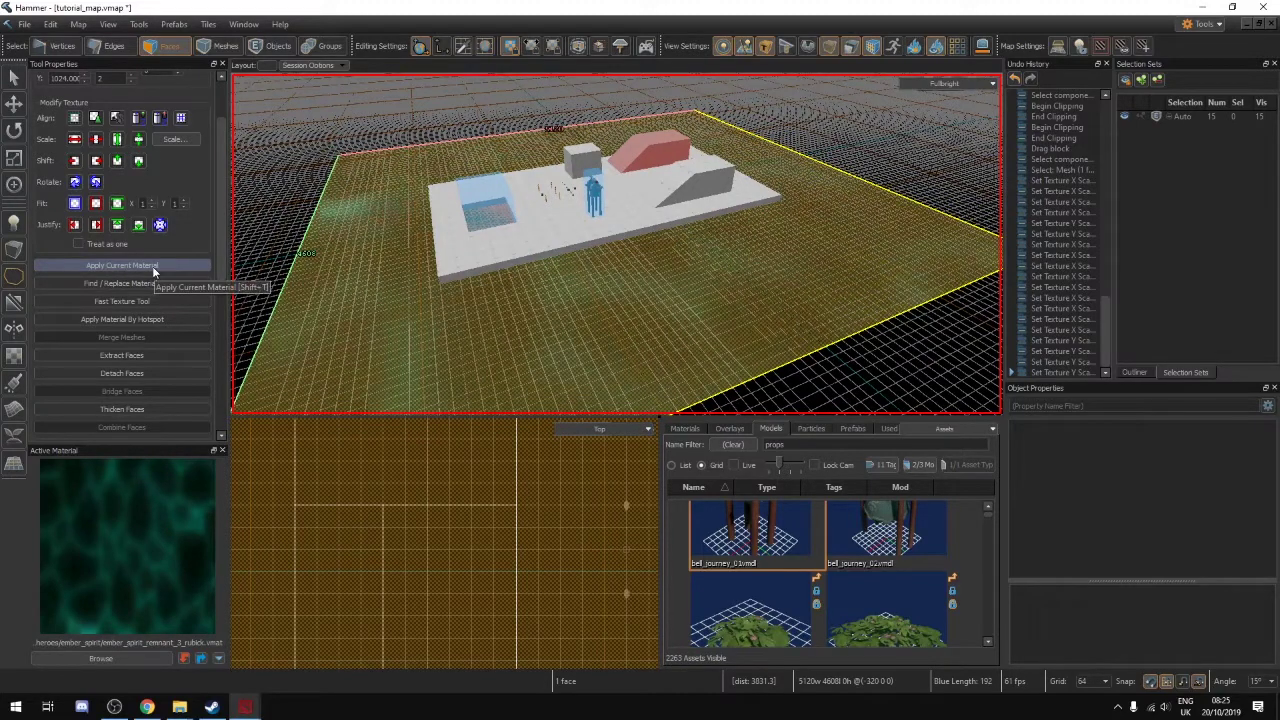
{"action": "scroll", "coordinate": [152, 266], "scroll_direction": "up", "scroll_amount": 2}
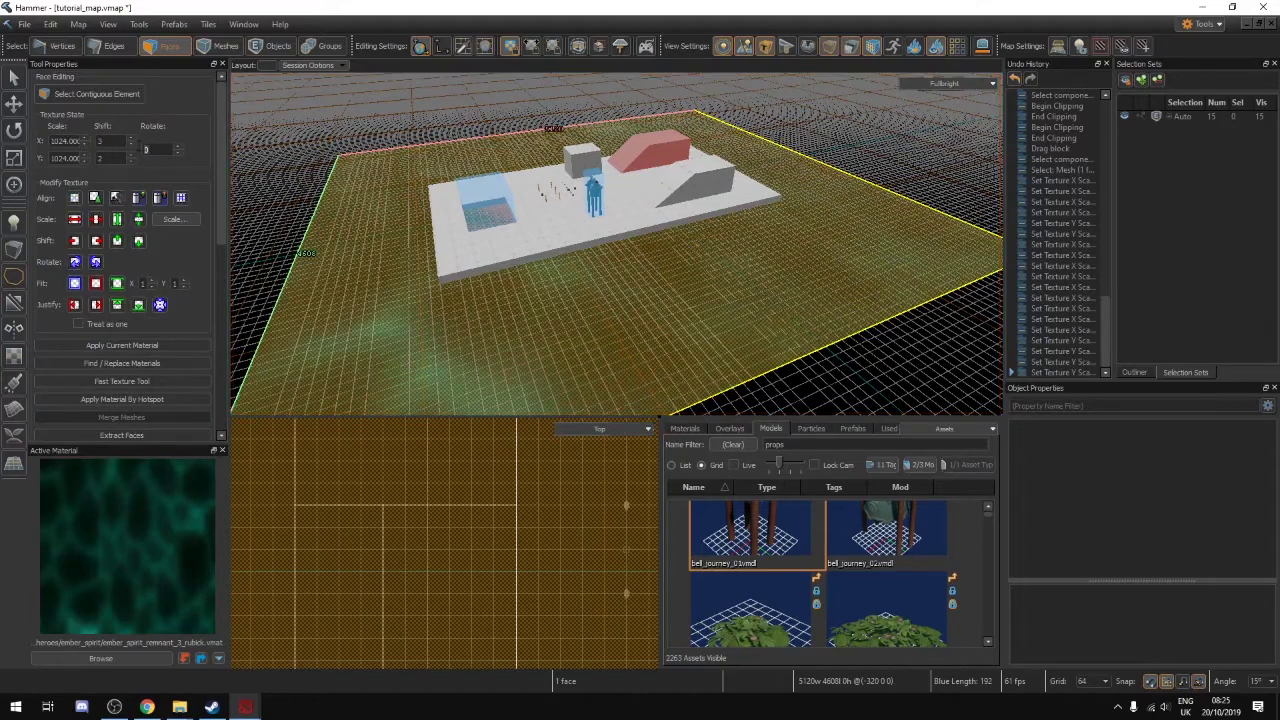
{"action": "type", "text": "45"}
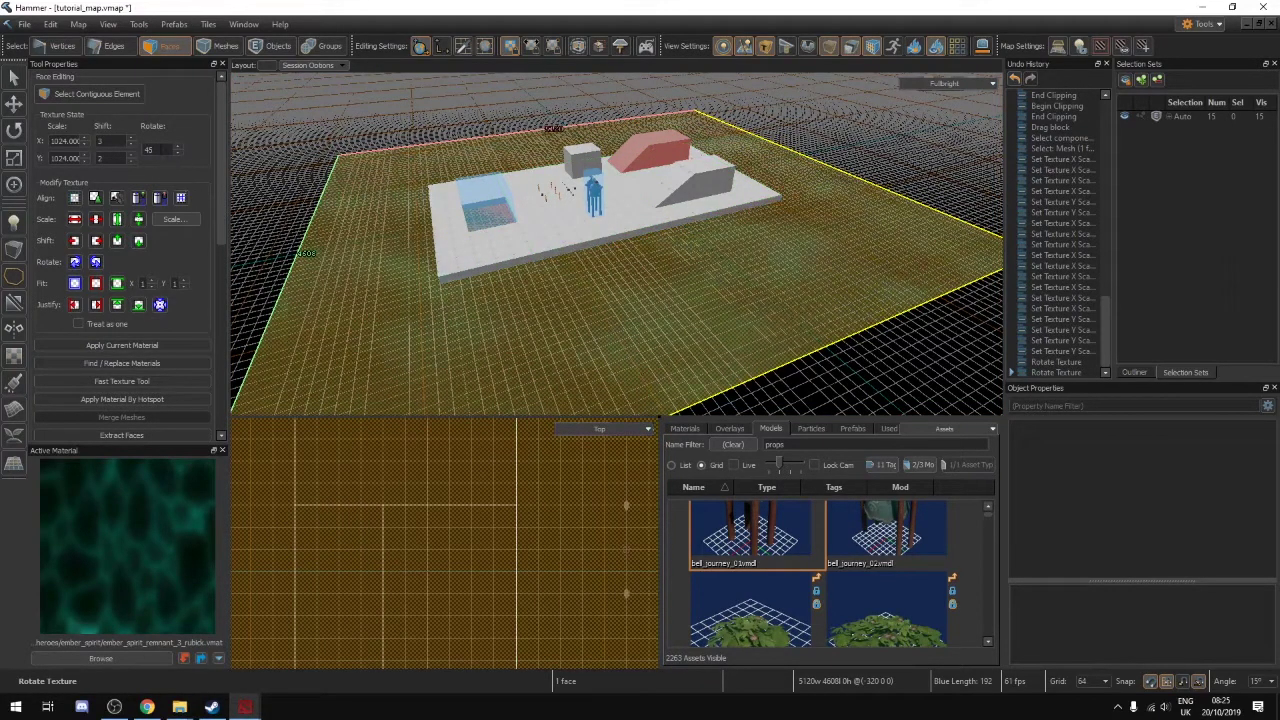
{"action": "type", "text": "30"}
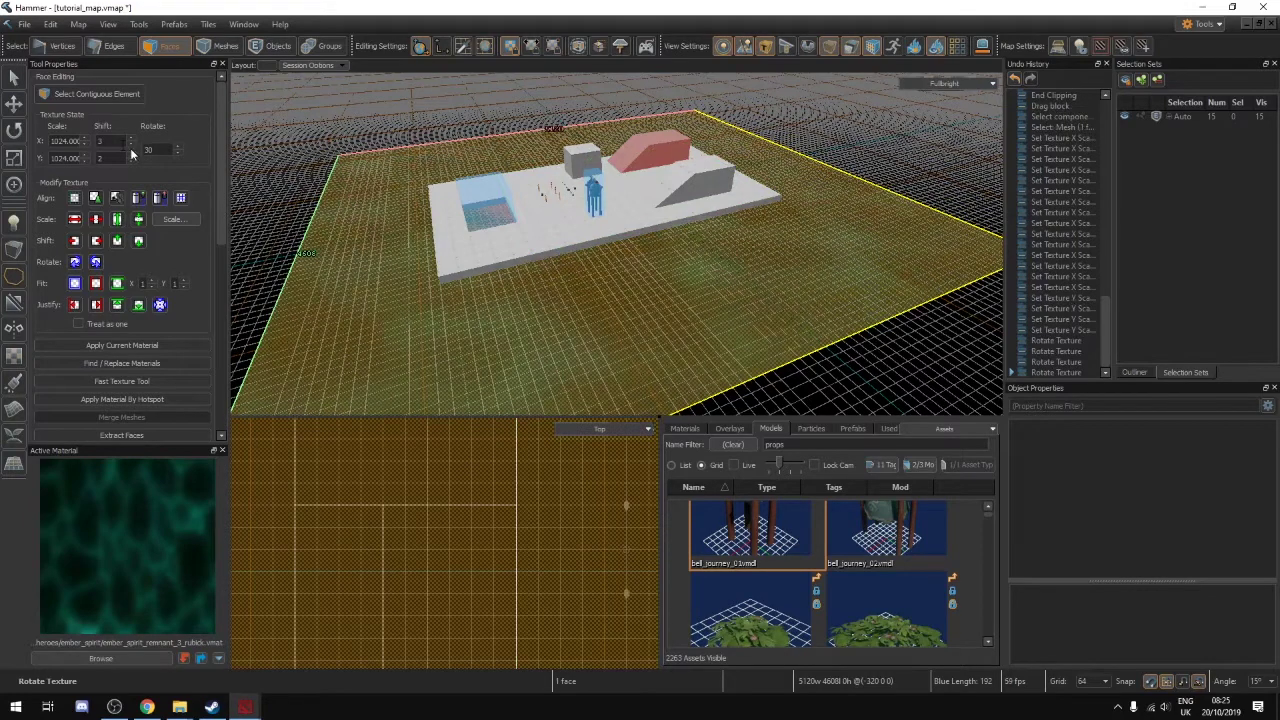
{"action": "double_click", "coordinate": [152, 150]}
{"action": "type", "text": "0"}
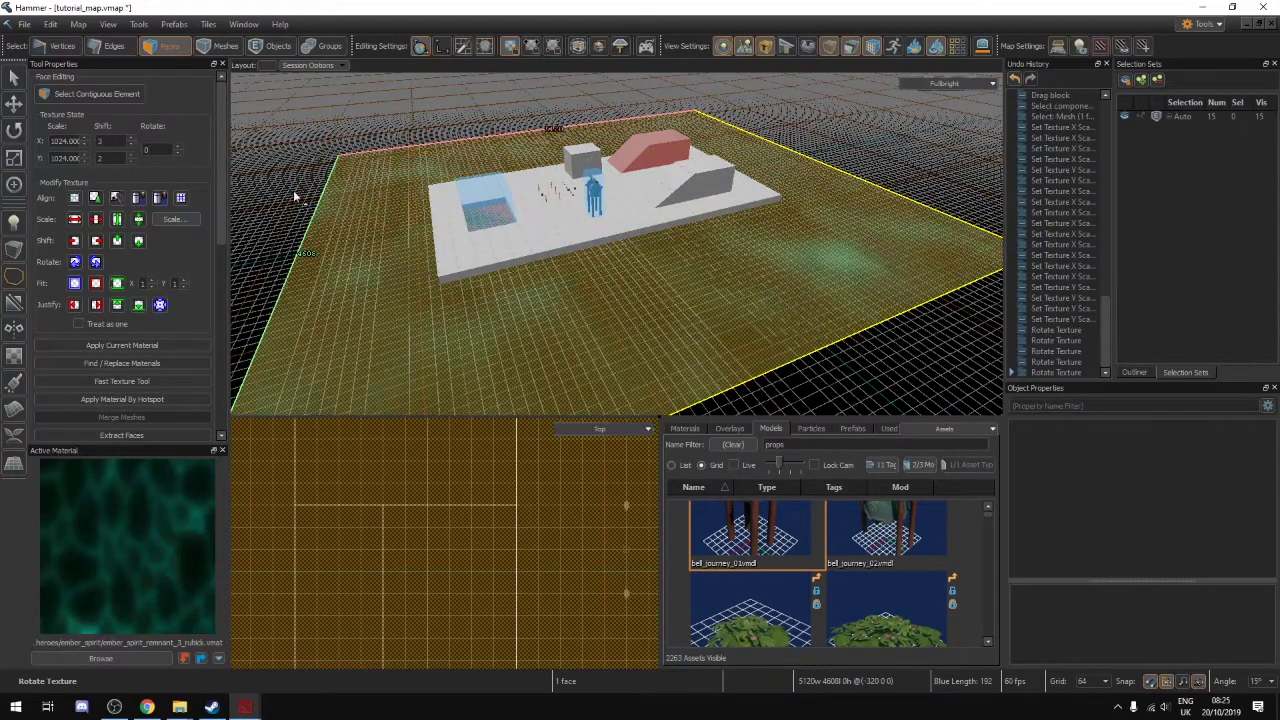
Deselect the quad's face and inspect its green material beside the white floor
{"action": "left_click", "coordinate": [14, 79]}
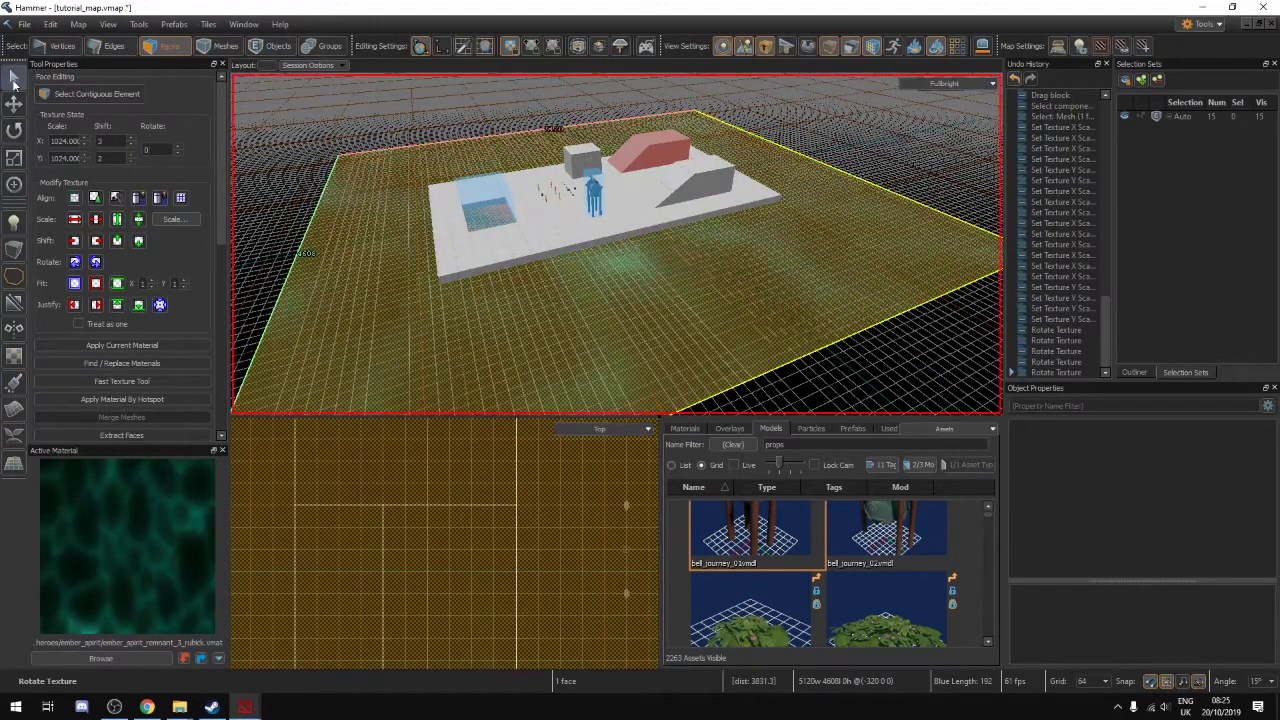
{"action": "key", "text": "Escape"}
{"action": "key", "text": "z"}
{"action": "key", "text": "w"}
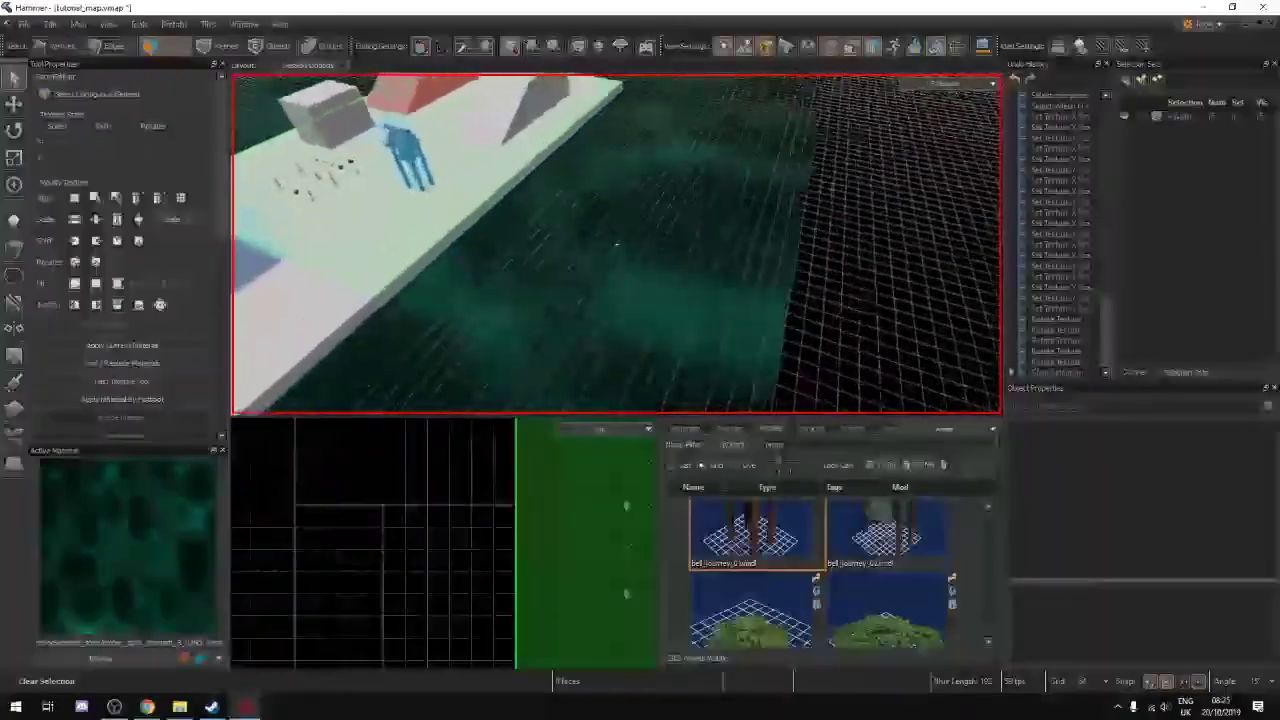
Build tutorial_map with the full compile preset and load it in the engine for a playtest
{"action": "key", "text": "s"}
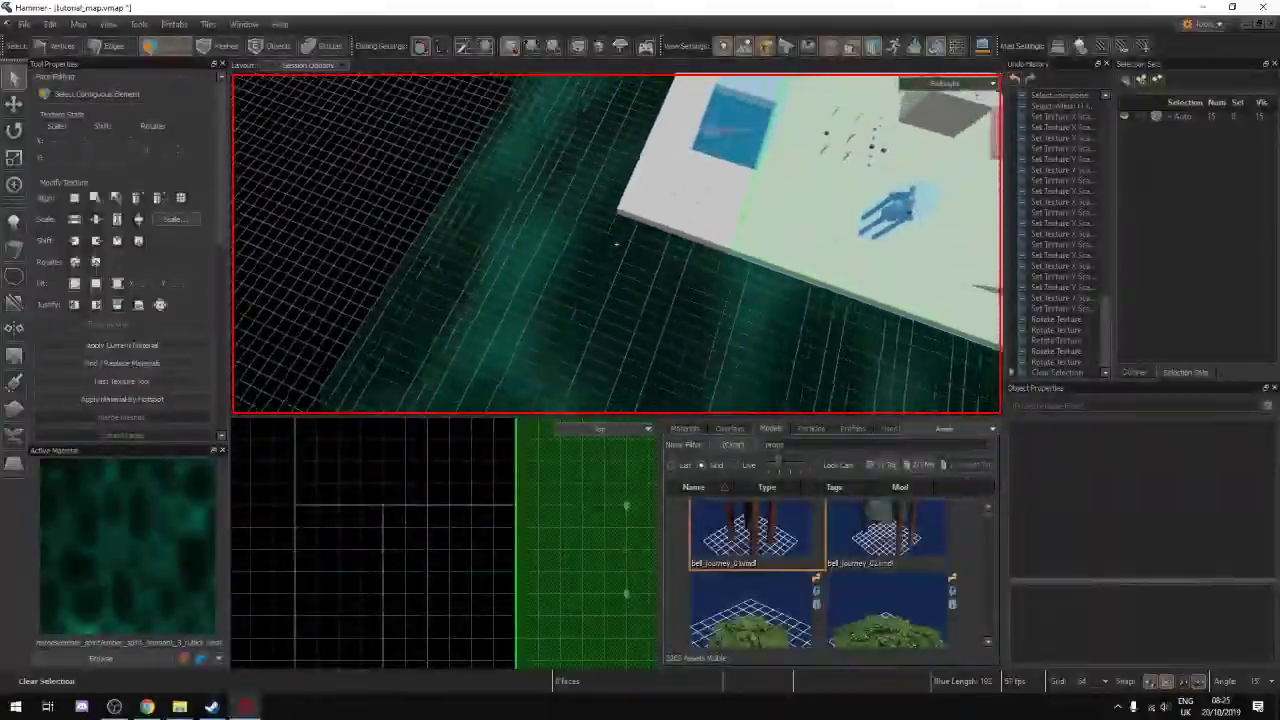
{"action": "key", "text": "d"}
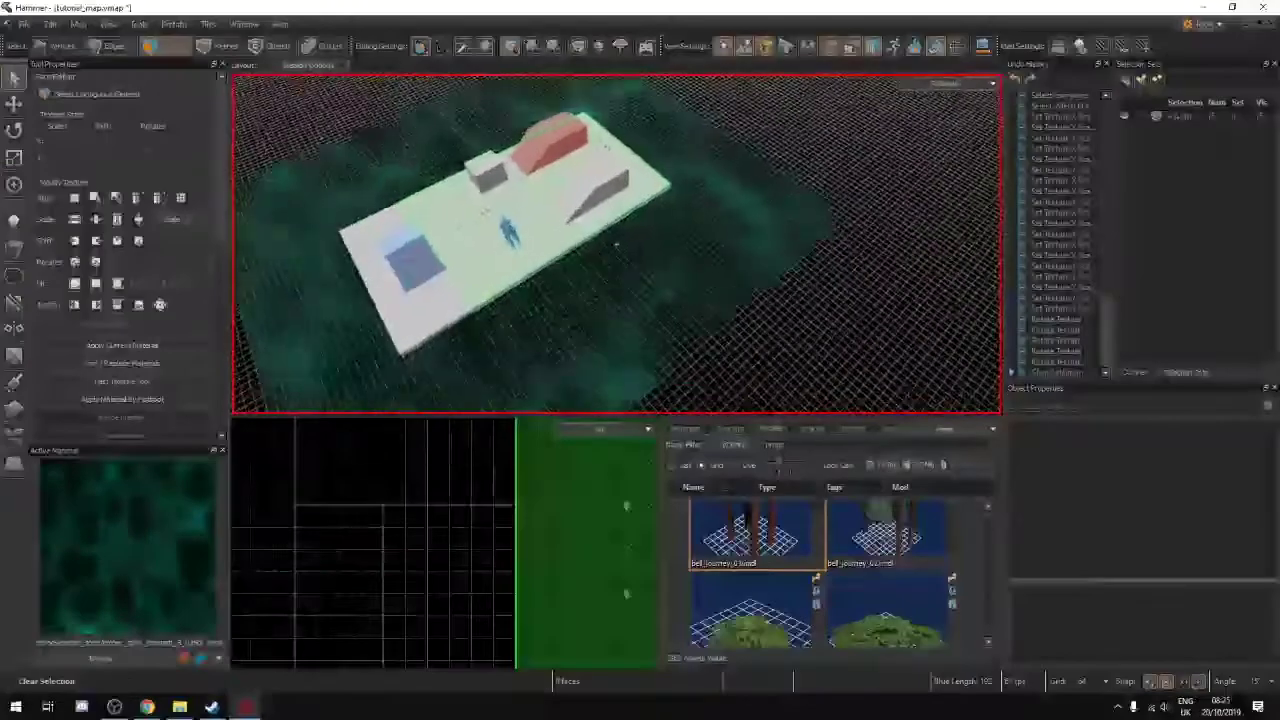
{"action": "key", "text": "w"}
{"action": "key", "text": "z"}
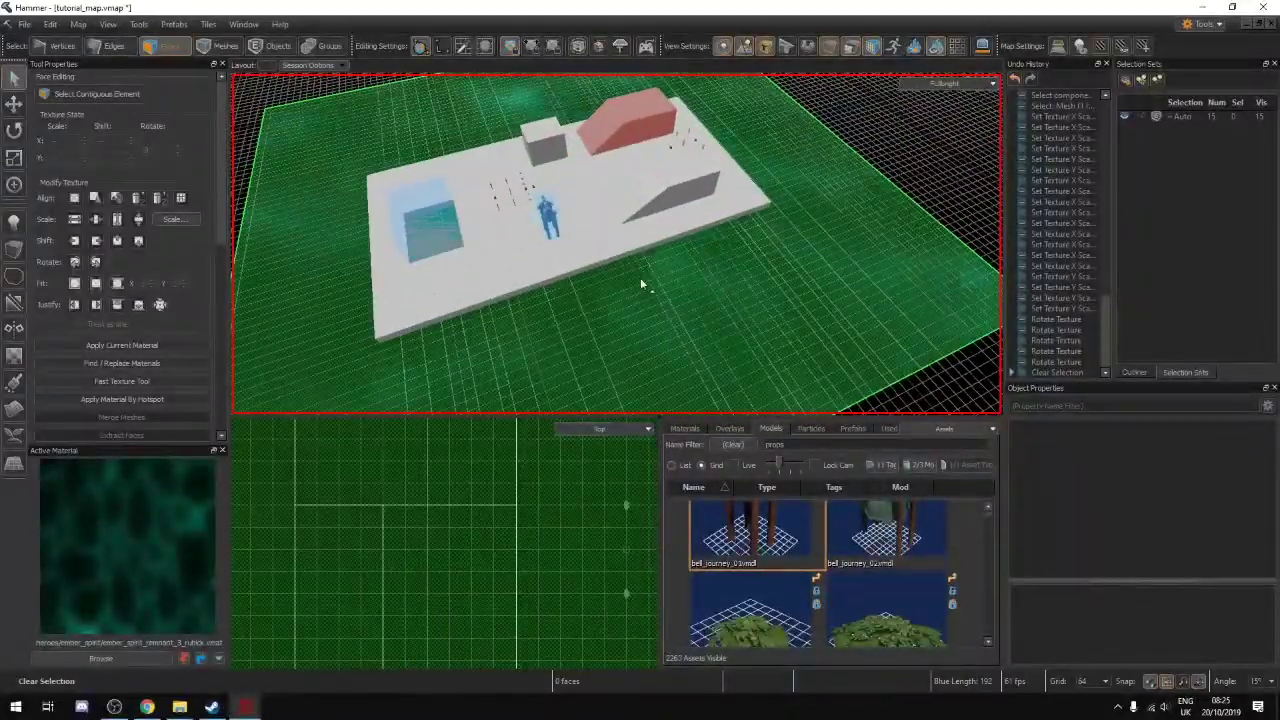
{"action": "key", "text": "F9"}
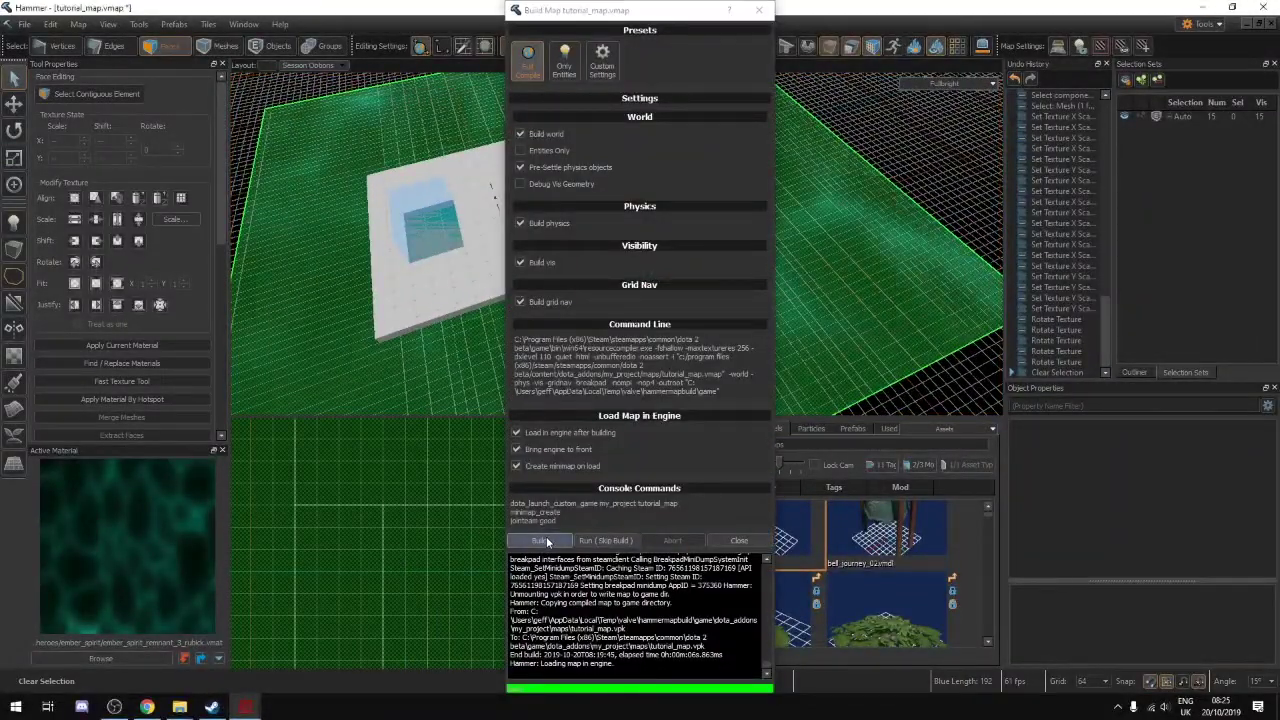
{"action": "left_click", "coordinate": [546, 537]}
{"action": "left_click", "coordinate": [585, 384]}
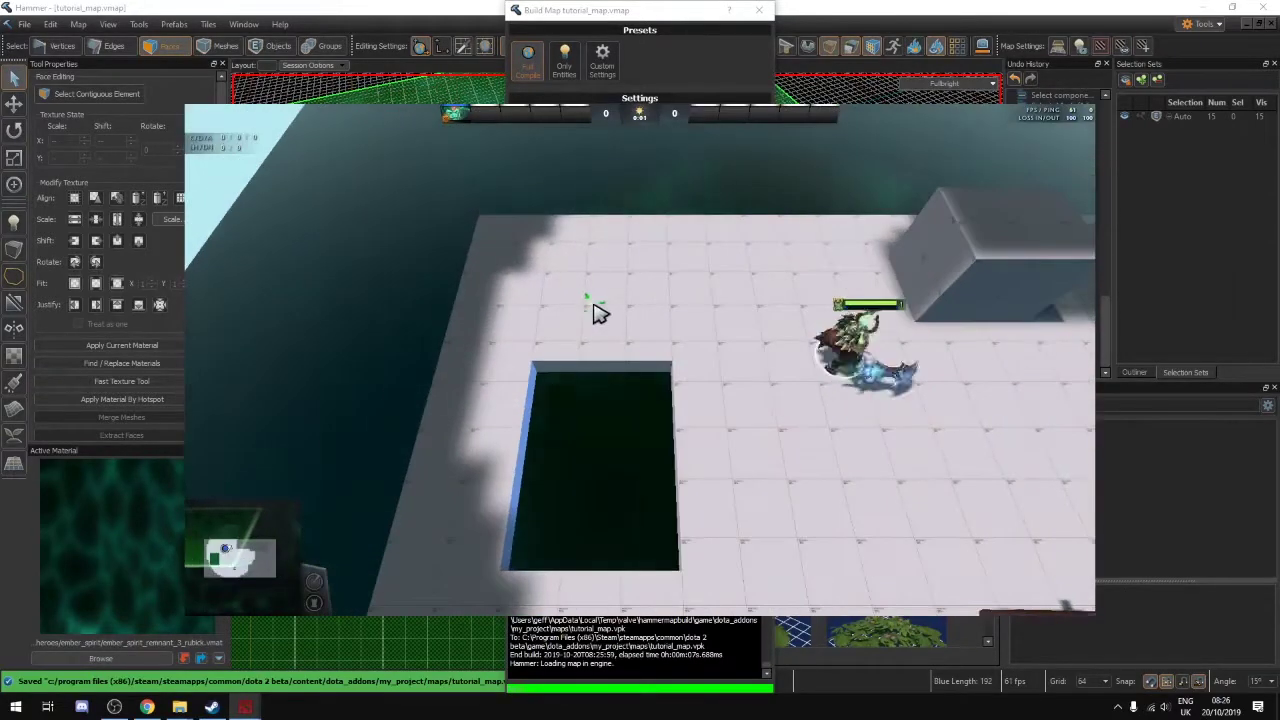
Walk Wraith King from the pit to the white floor's far edge and examine the green ground beyond it
{"action": "right_click", "coordinate": [594, 391]}
{"action": "right_click", "coordinate": [668, 408]}
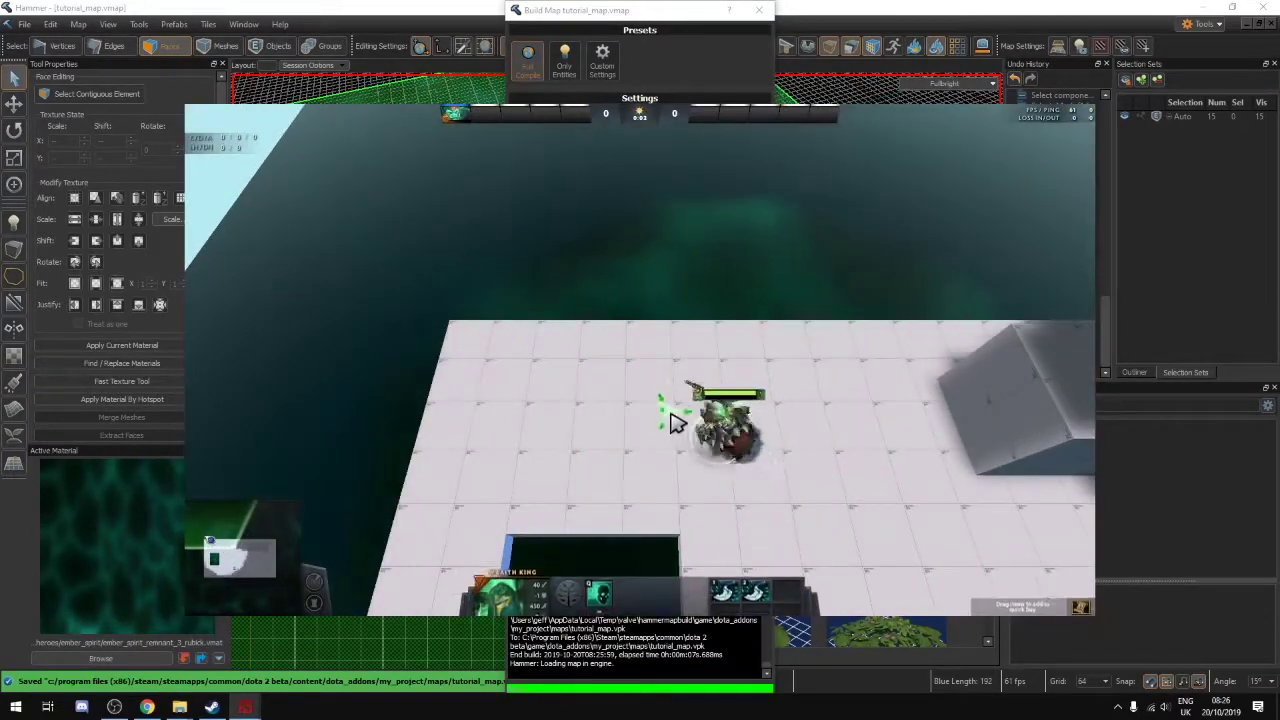
{"action": "right_click", "coordinate": [722, 440]}
{"action": "right_click", "coordinate": [900, 494]}
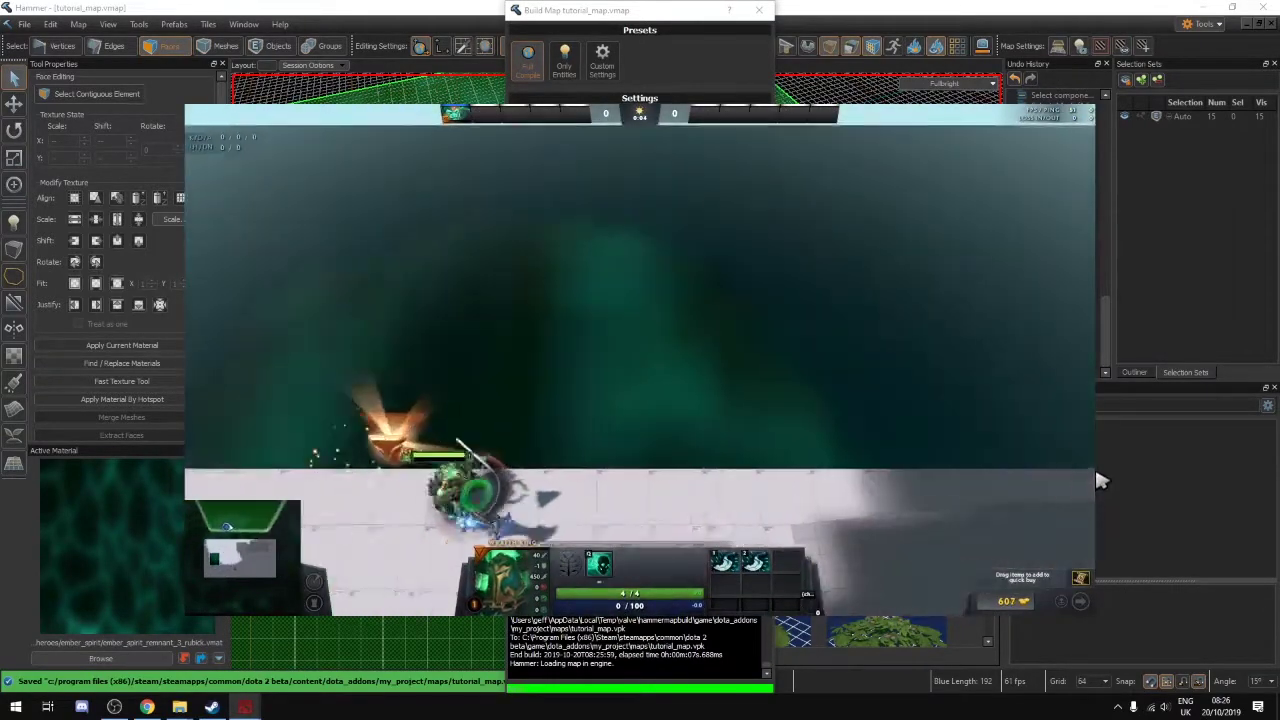
{"action": "right_click", "coordinate": [660, 510]}
{"action": "right_click", "coordinate": [769, 484]}
{"action": "right_click", "coordinate": [549, 443]}
{"action": "right_click", "coordinate": [437, 475]}
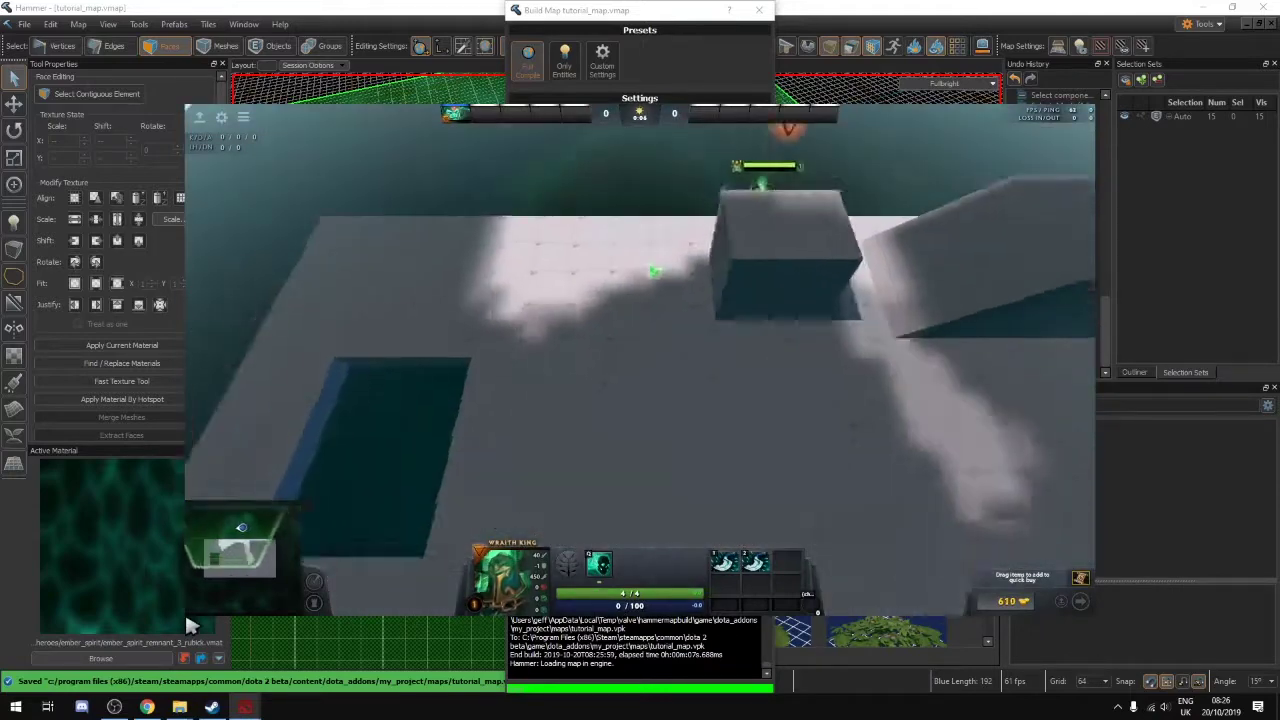
Walk the hero back past the pit to the floor's near edge and examine the stretched ground texture there
{"action": "right_click", "coordinate": [683, 304]}
{"action": "right_click", "coordinate": [704, 284]}
{"action": "right_click", "coordinate": [714, 352]}
{"action": "right_click", "coordinate": [684, 354]}
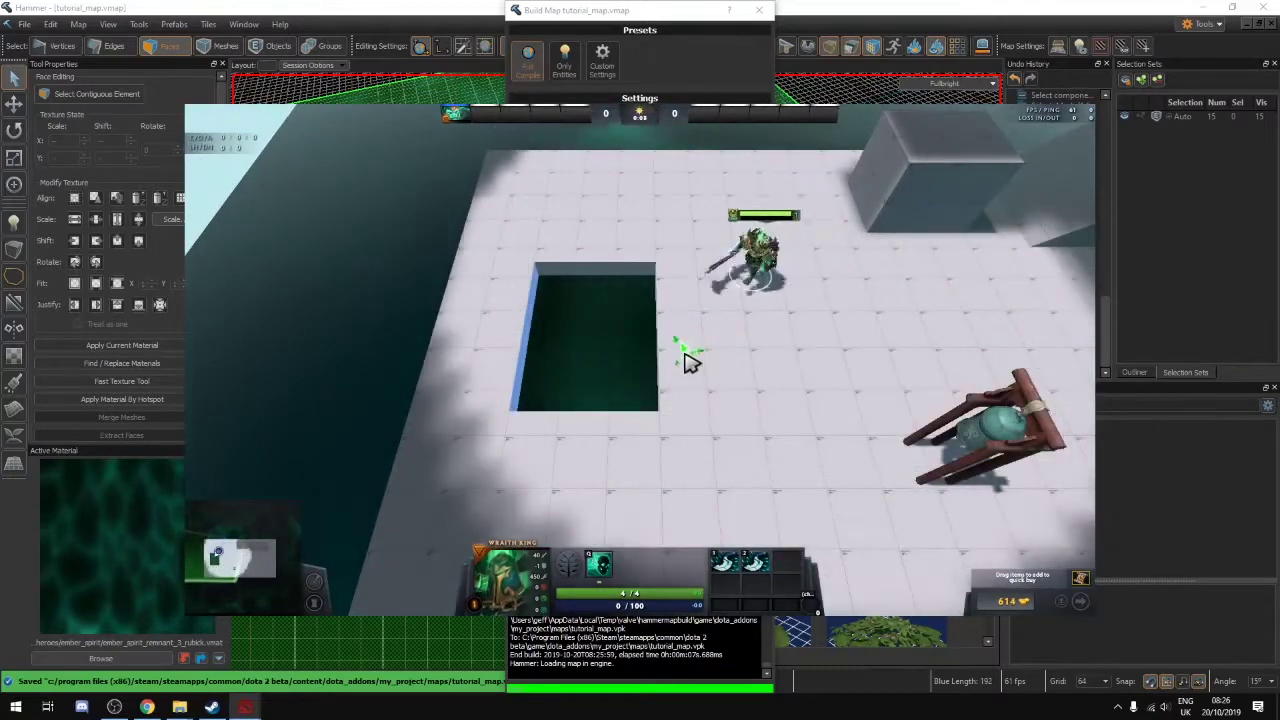
{"action": "right_click", "coordinate": [664, 408]}
{"action": "right_click", "coordinate": [650, 498]}
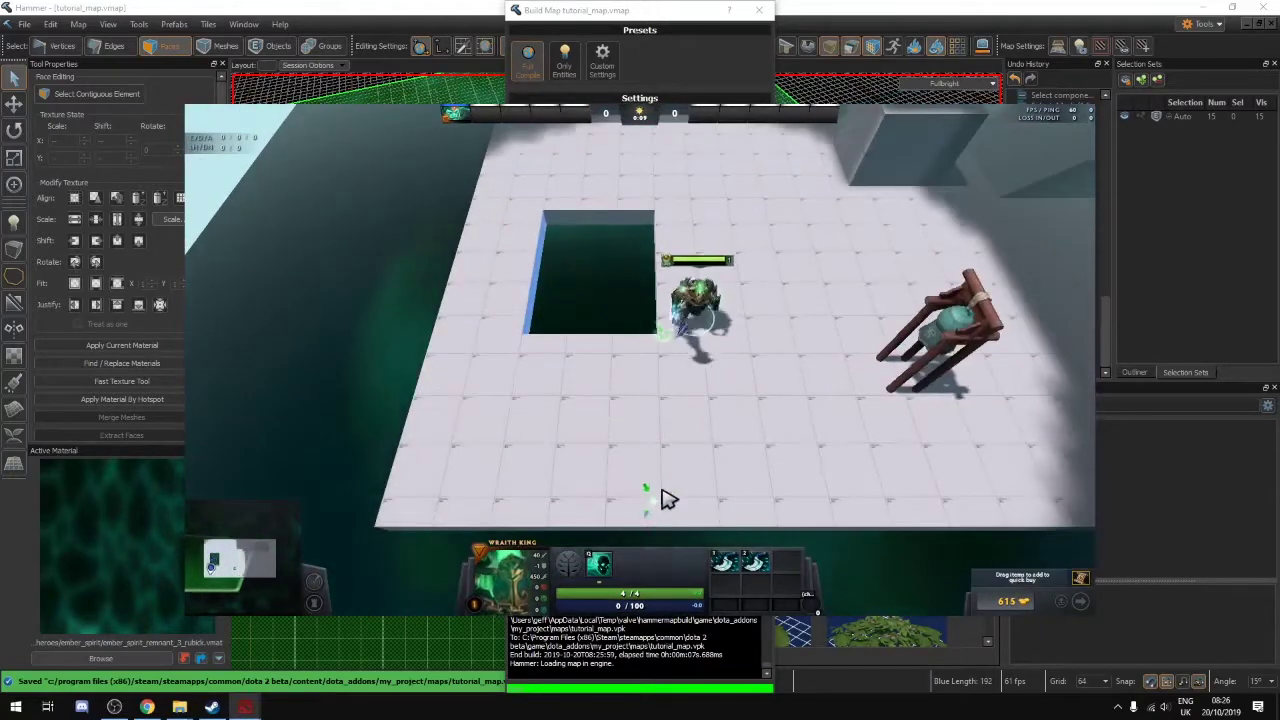
{"action": "right_click", "coordinate": [554, 430]}
{"action": "right_click", "coordinate": [588, 377]}
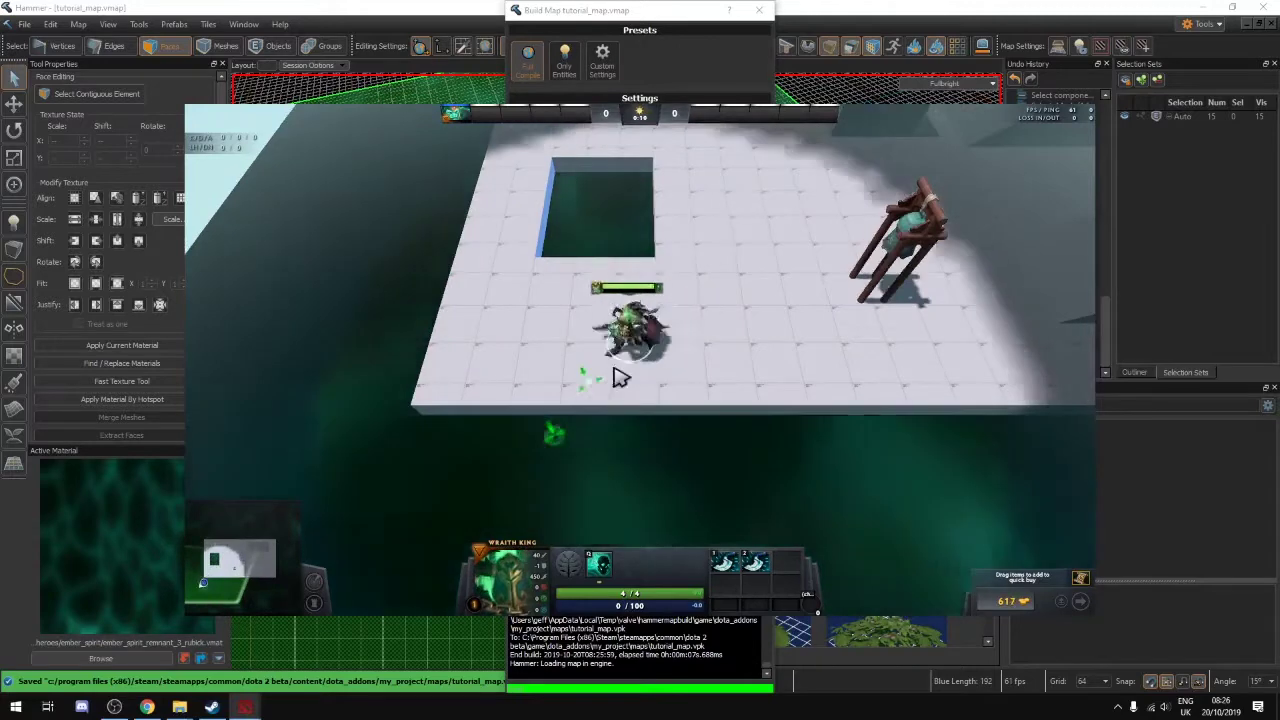
{"action": "right_click", "coordinate": [728, 263]}
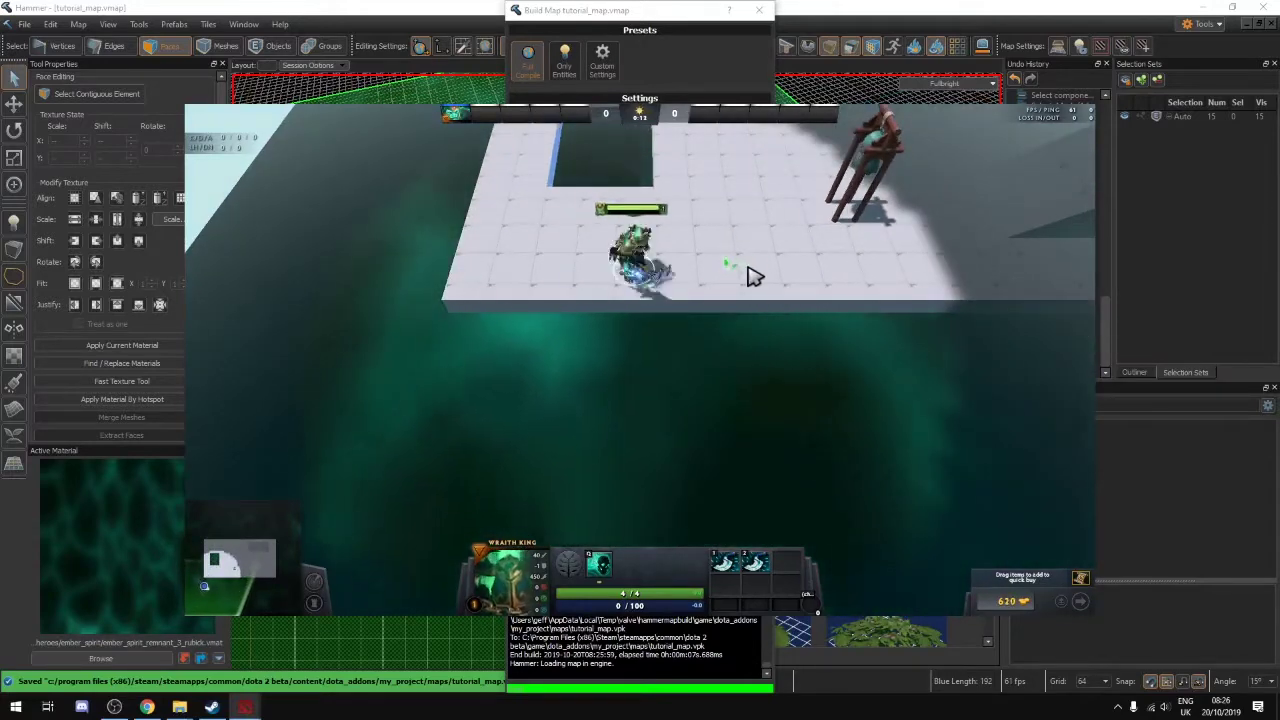
Return to Hammer, close the Build Map dialog, and set the large quad face's texture scale to 50 on X and Y
{"action": "key", "text": "alt+Tab"}
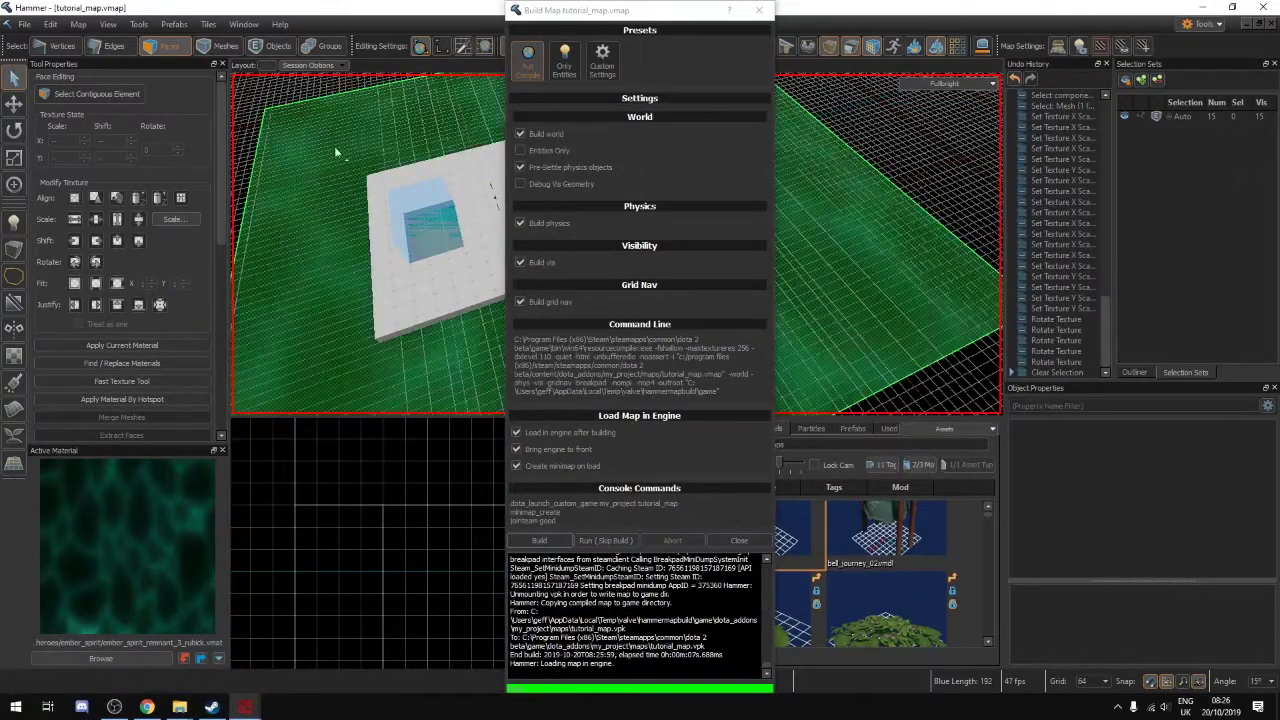
{"action": "left_click", "coordinate": [759, 10]}
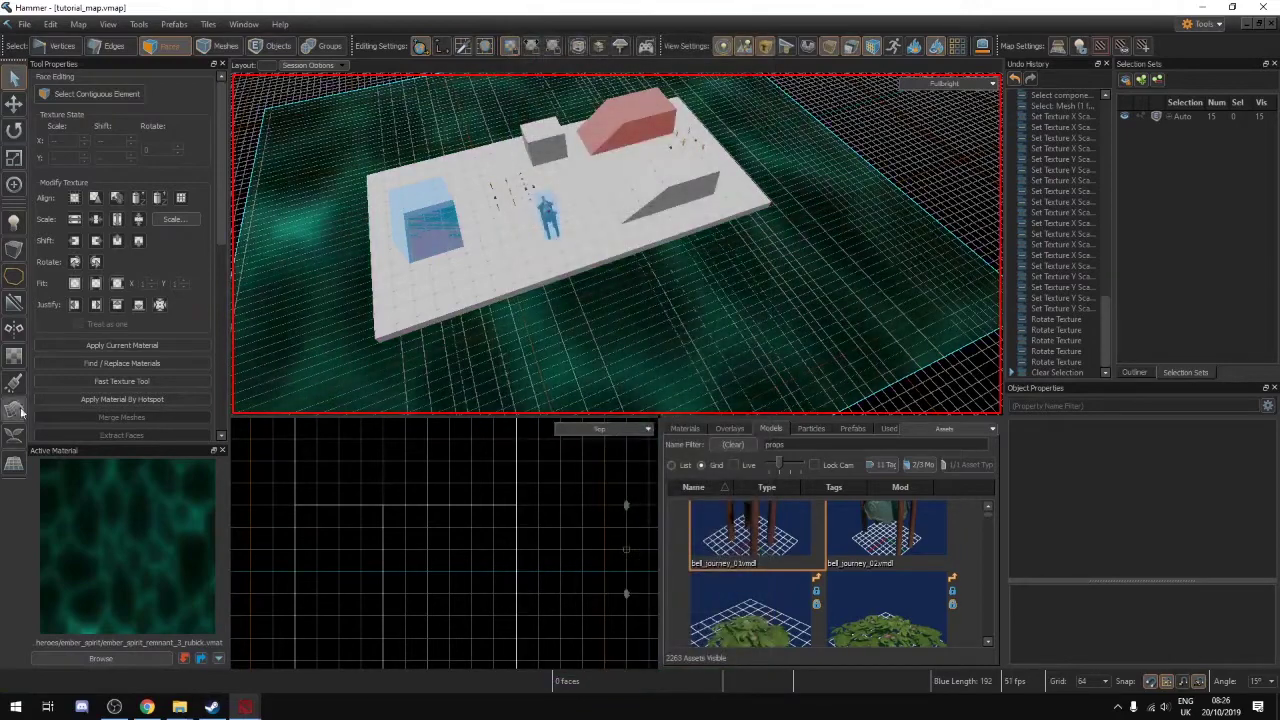
{"action": "left_click", "coordinate": [574, 356]}
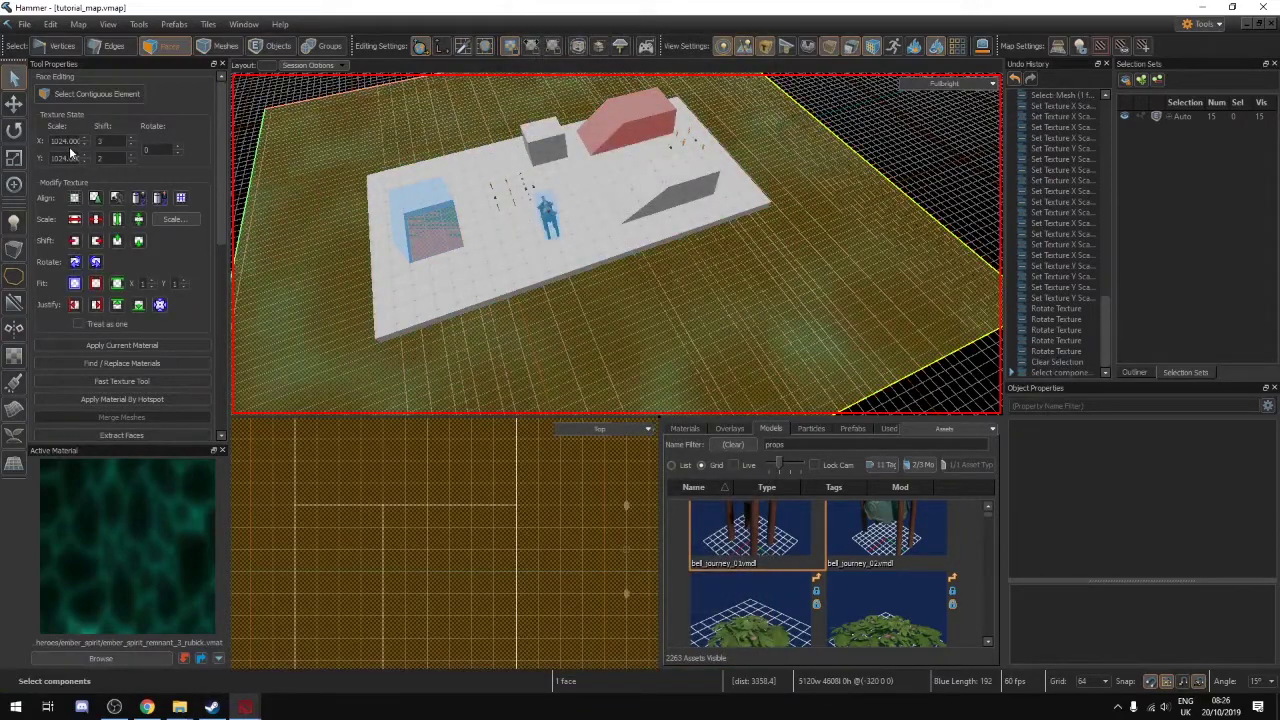
{"action": "double_click", "coordinate": [70, 141]}
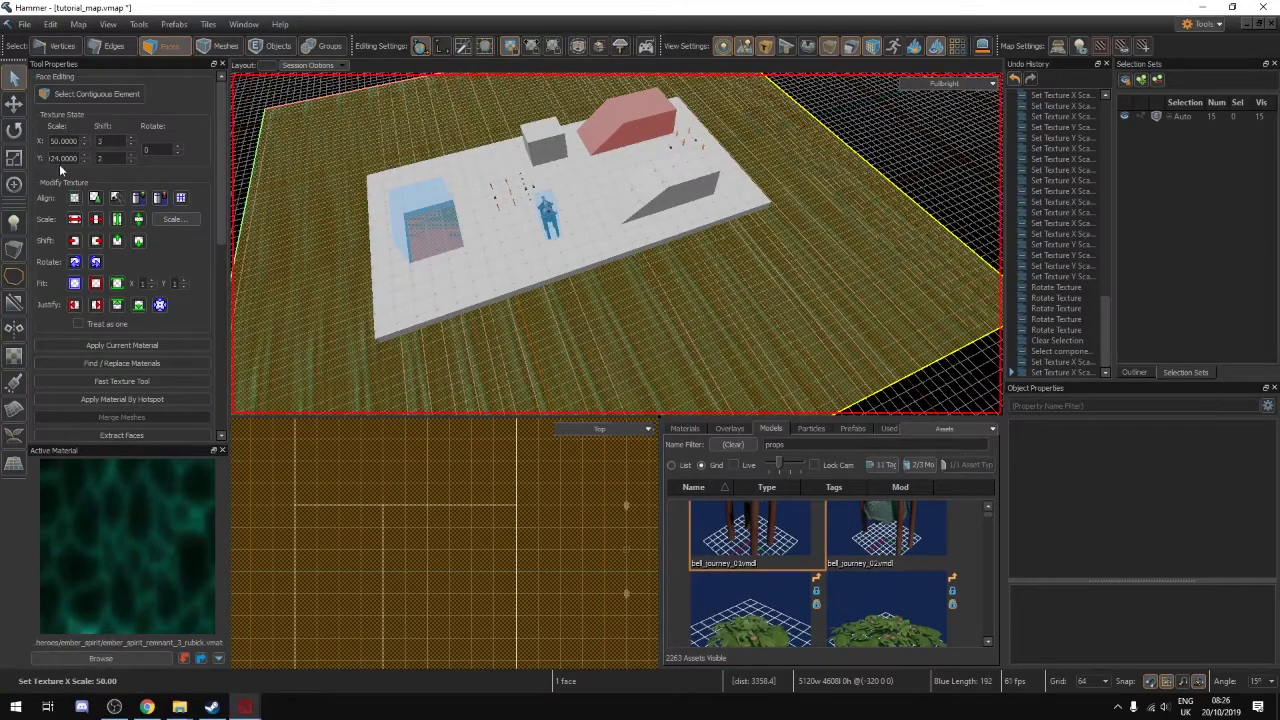
{"action": "left_click", "coordinate": [63, 158]}
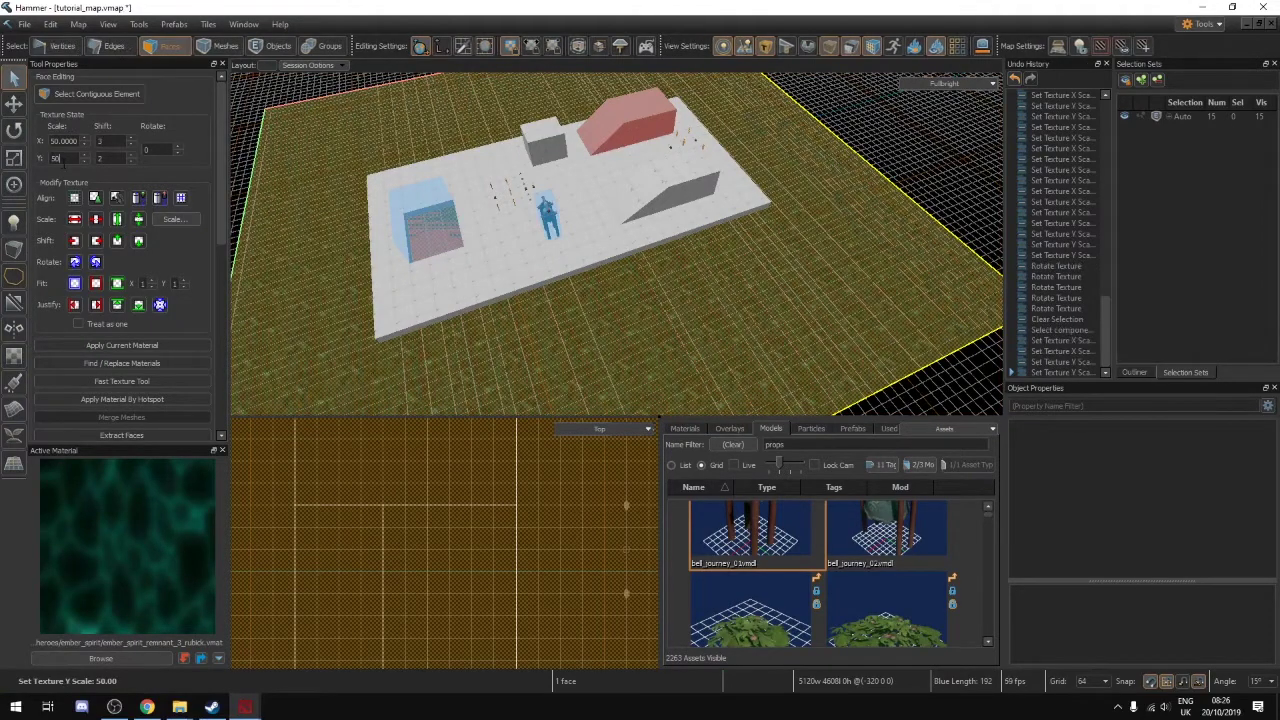
Deselect the quad's face and inspect its finer green tiling up close beside the white floor
{"action": "right_click_drag", "start_coordinate": [443, 257], "coordinate": [443, 253]}
{"action": "key", "text": "Escape"}
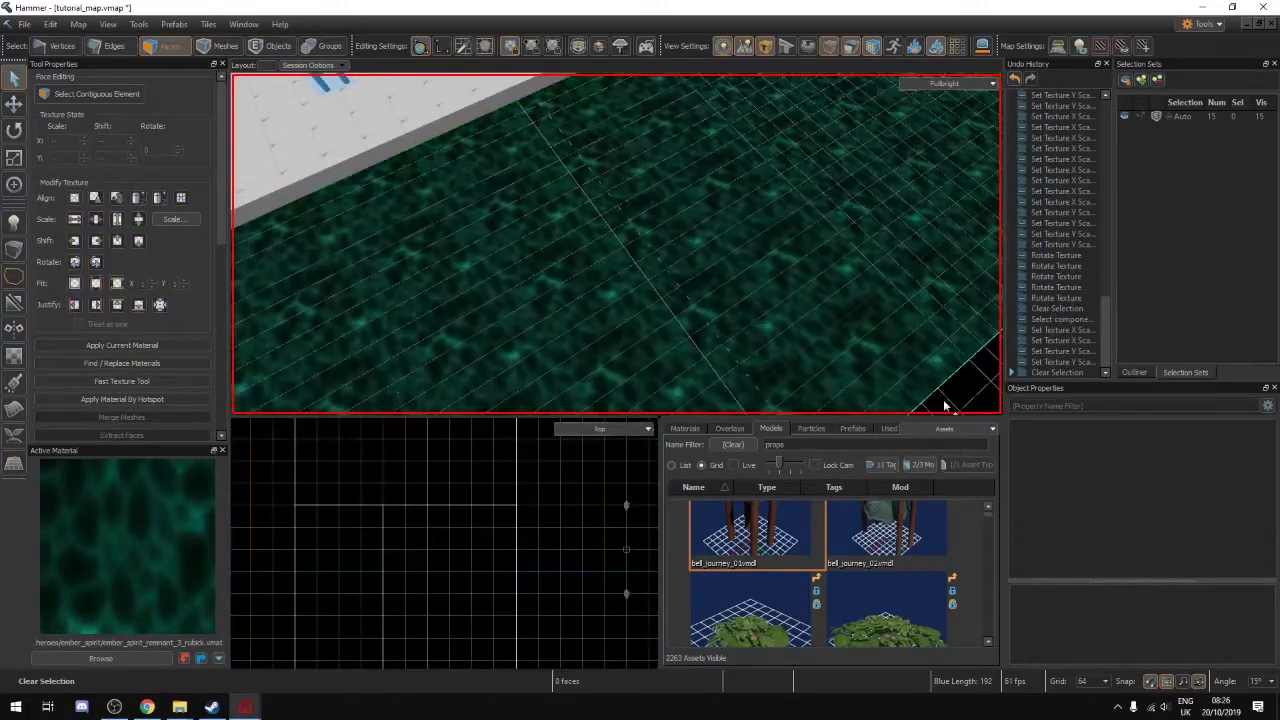
{"action": "left_click", "coordinate": [945, 403]}
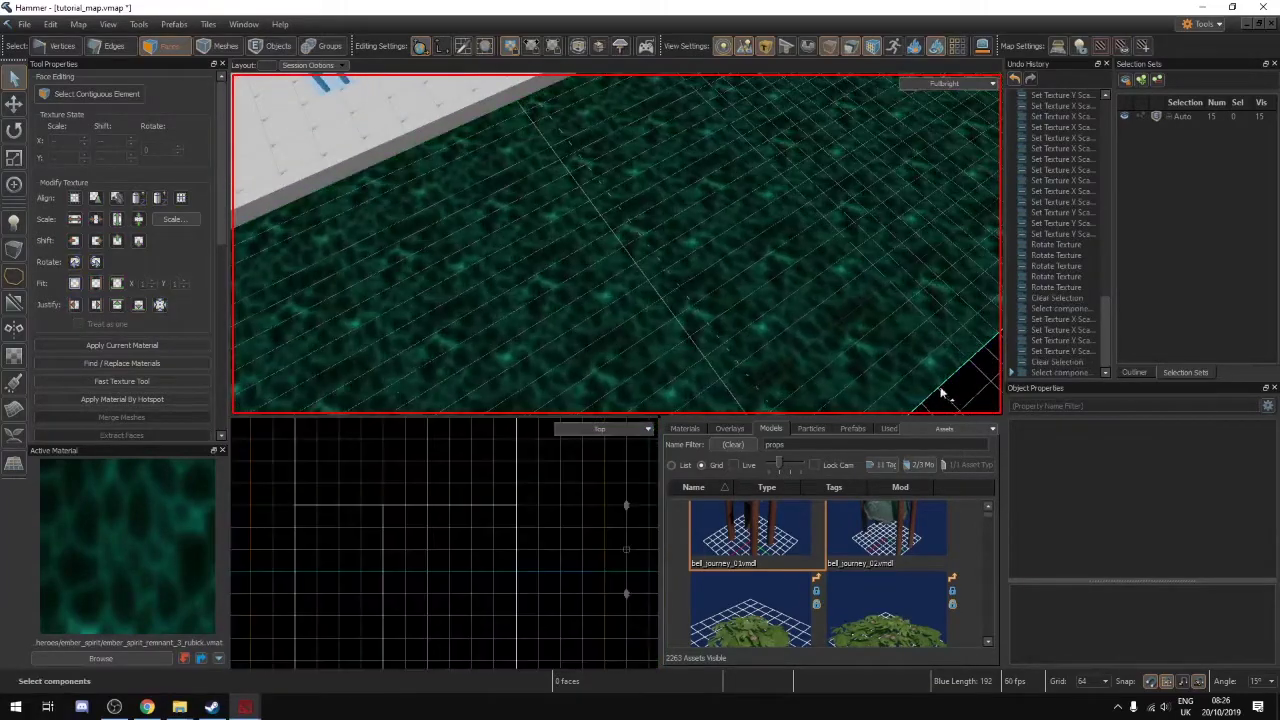
{"action": "right_click_drag", "start_coordinate": [616, 244], "coordinate": [616, 205]}
{"action": "mouse_move", "coordinate": [967, 388]}
{"action": "right_mouse_down"}
{"action": "mouse_move", "coordinate": [925, 380]}
{"action": "mouse_move", "coordinate": [967, 388]}
{"action": "right_mouse_up"}
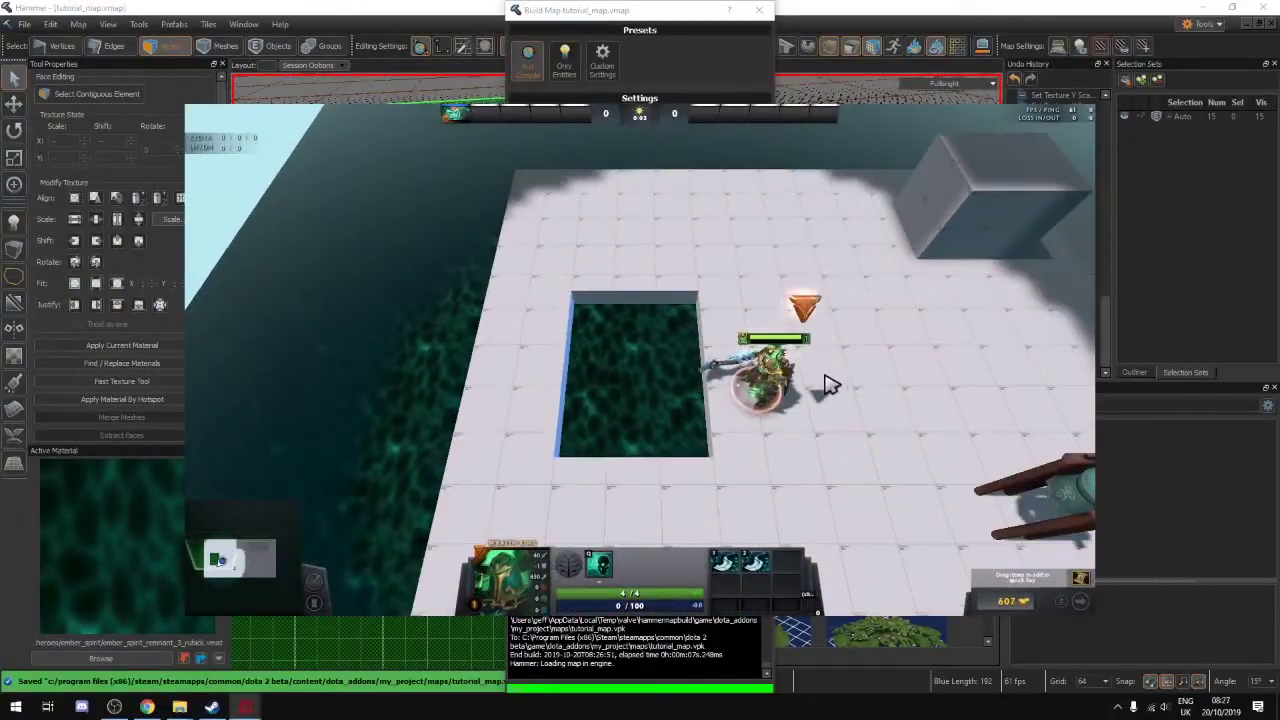
Playtest the rebuilt map by walking the hero from the pit towards the block, checking the tiled ground around the floor
{"action": "right_click", "coordinate": [846, 420]}
{"action": "right_click", "coordinate": [794, 370]}
{"action": "right_click", "coordinate": [780, 160]}
{"action": "right_click", "coordinate": [755, 368]}
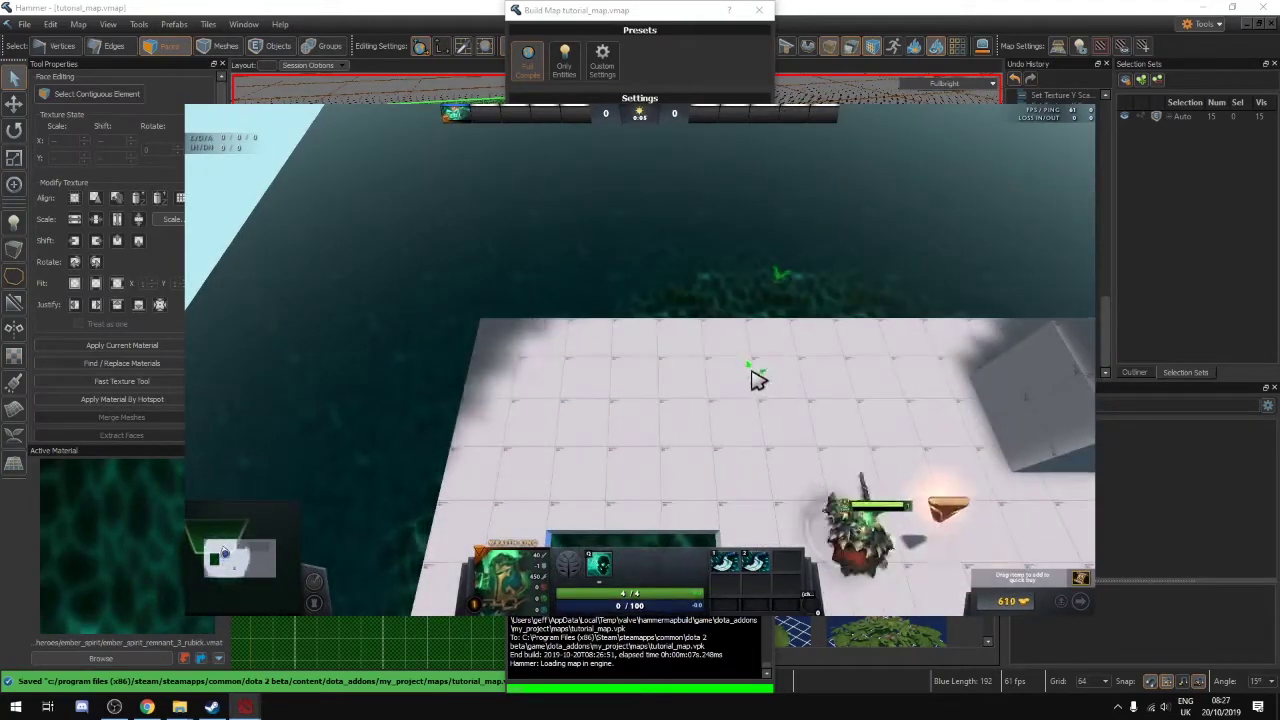
{"action": "right_click", "coordinate": [712, 358]}
{"action": "right_click", "coordinate": [726, 467]}
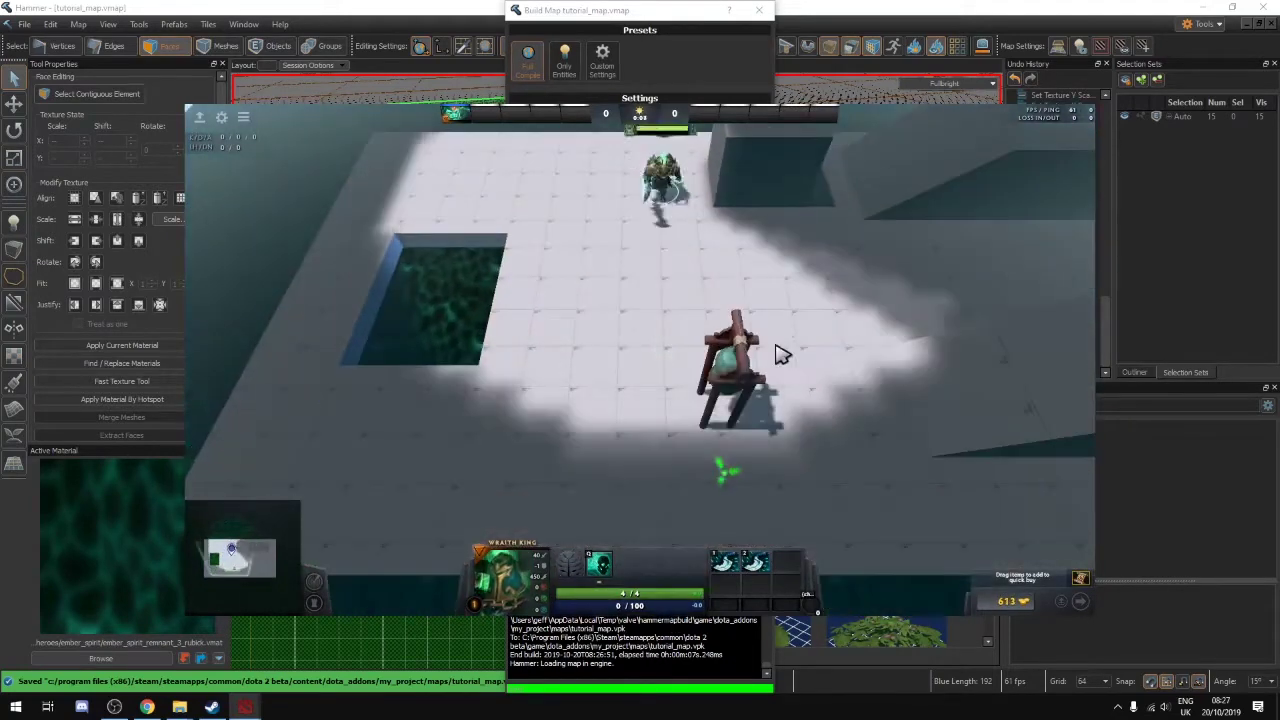
Walk the hero towards the pit and blink around and across it to view the green texture inside
{"action": "right_click", "coordinate": [683, 291]}
{"action": "right_click", "coordinate": [600, 337]}
{"action": "key", "text": "1"}
{"action": "left_click", "coordinate": [350, 300]}
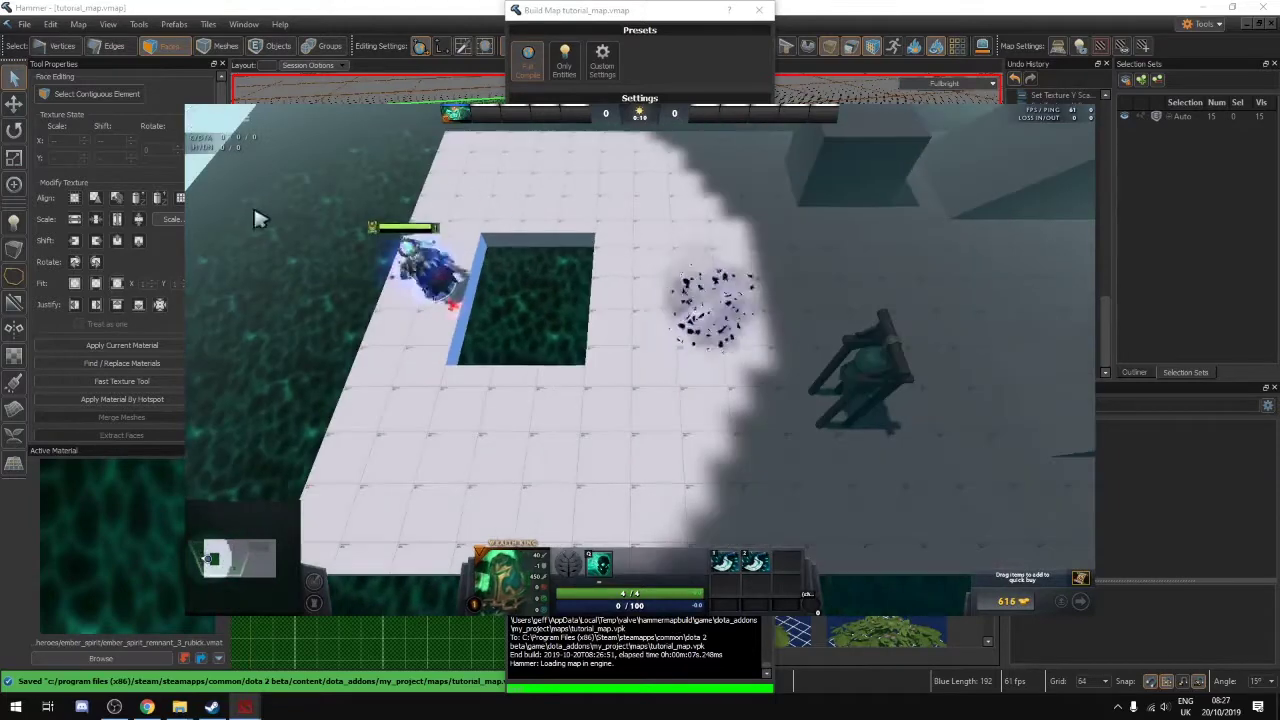
{"action": "right_click", "coordinate": [528, 189]}
{"action": "key", "text": "1"}
{"action": "left_click", "coordinate": [562, 204]}
{"action": "key", "text": "1"}
{"action": "left_click", "coordinate": [534, 394]}
Walk the hero past the bell prop and along the floor's near edge to the ramp, examining the ground below
{"action": "right_click", "coordinate": [843, 288]}
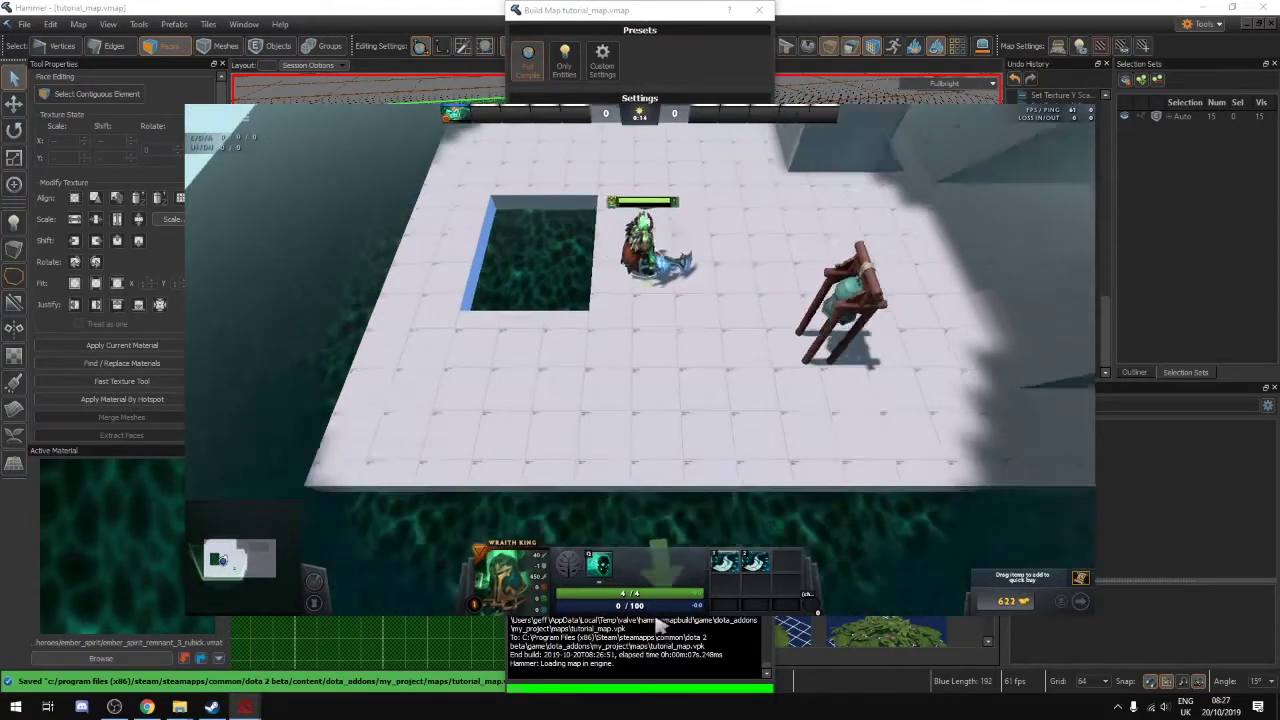
{"action": "right_click", "coordinate": [747, 364]}
{"action": "right_click", "coordinate": [794, 385]}
{"action": "right_click", "coordinate": [878, 388]}
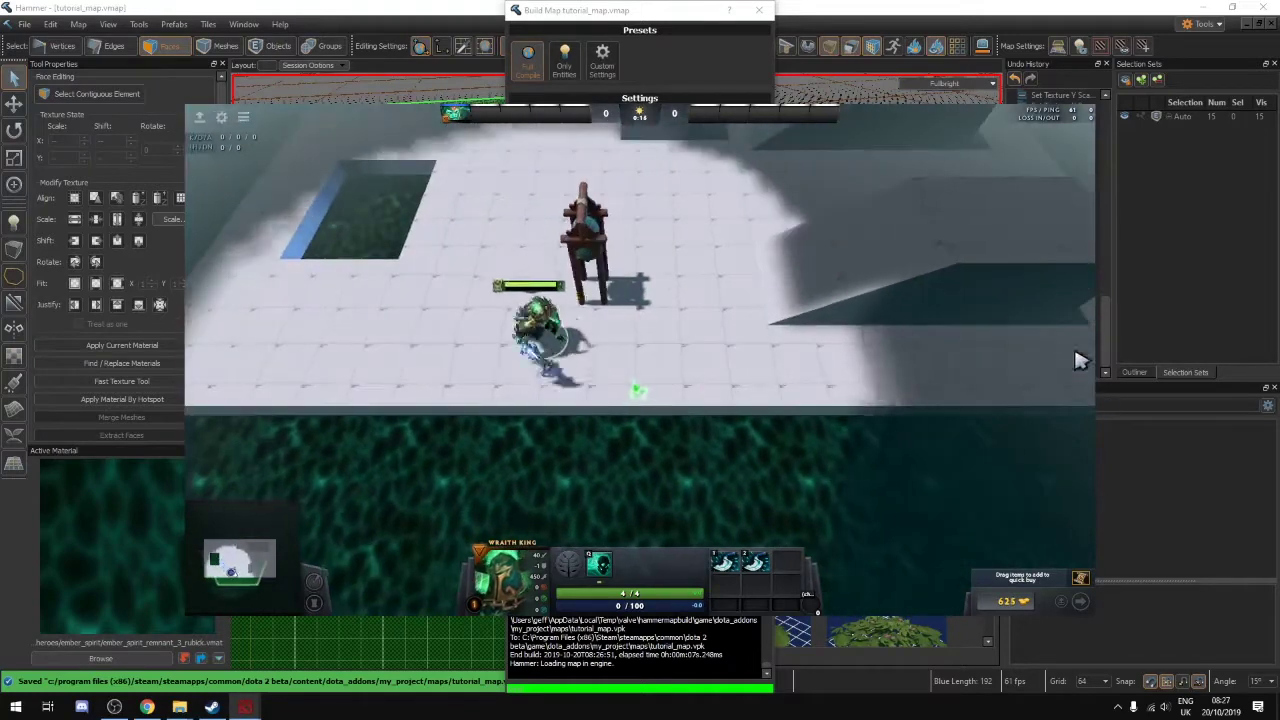
{"action": "right_click", "coordinate": [932, 357]}
{"action": "right_click", "coordinate": [811, 371]}
{"action": "right_click", "coordinate": [795, 353]}
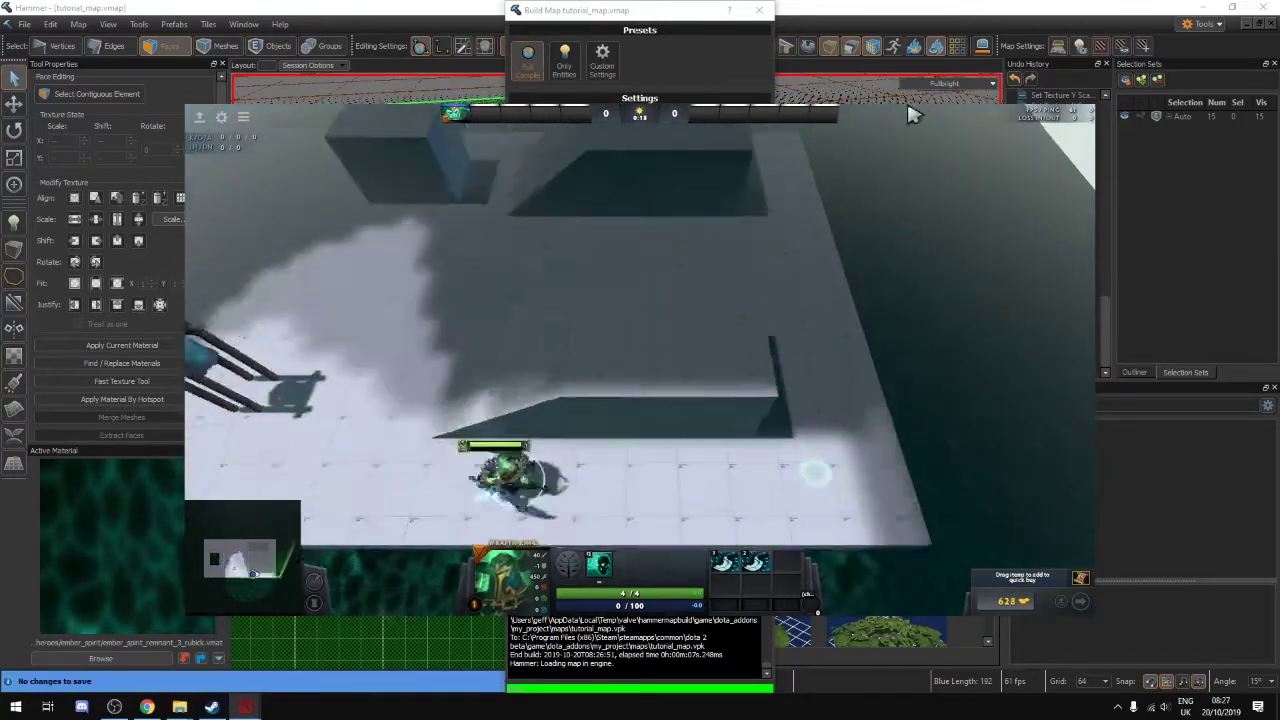
Bring the hero back to the bell prop and walk around it to test movement and visibility
{"action": "right_click", "coordinate": [591, 406]}
{"action": "right_click", "coordinate": [532, 431]}
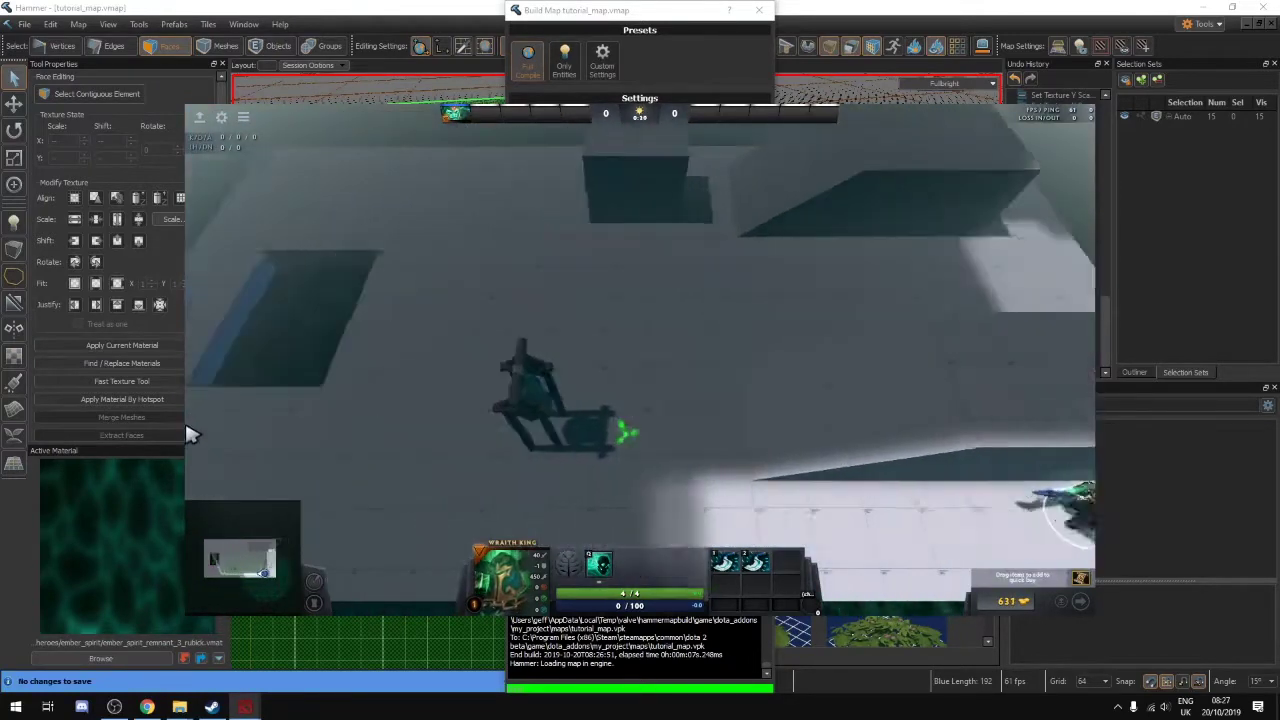
{"action": "right_click", "coordinate": [488, 386]}
{"action": "right_click", "coordinate": [488, 420]}
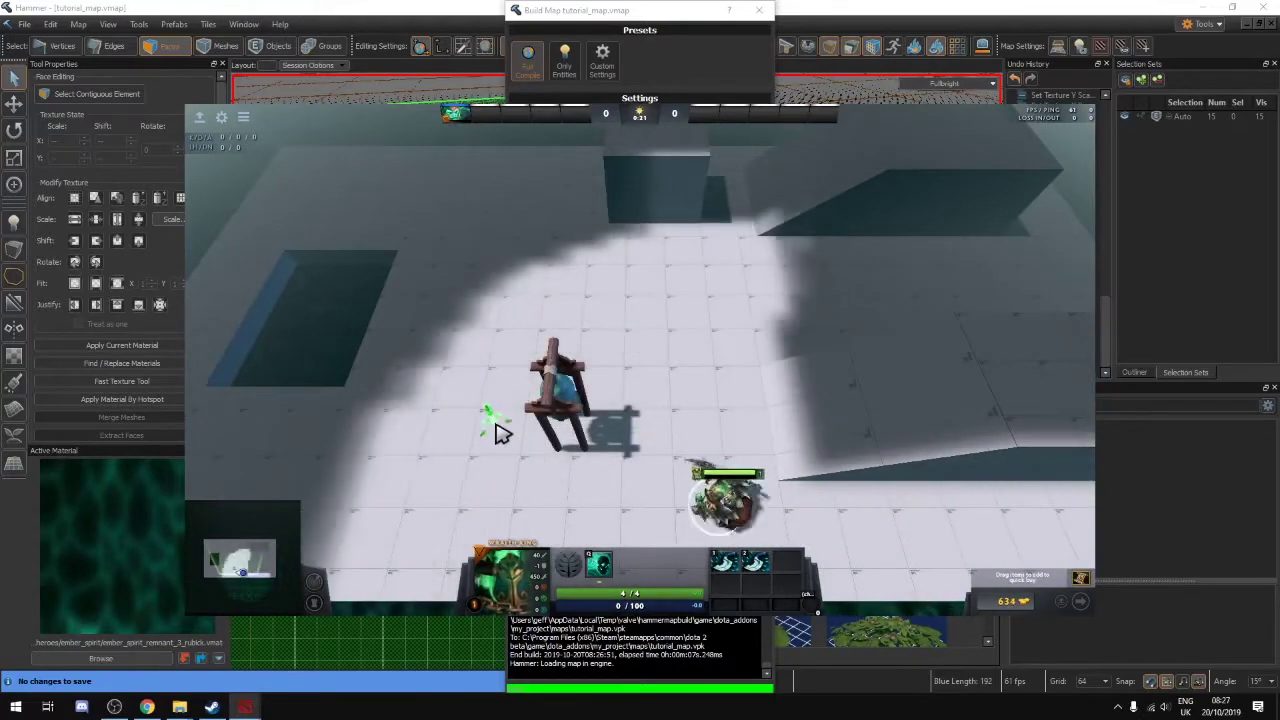
{"action": "right_click", "coordinate": [516, 365]}
{"action": "right_click", "coordinate": [634, 336]}
{"action": "right_click", "coordinate": [646, 342]}
{"action": "right_click", "coordinate": [492, 361]}
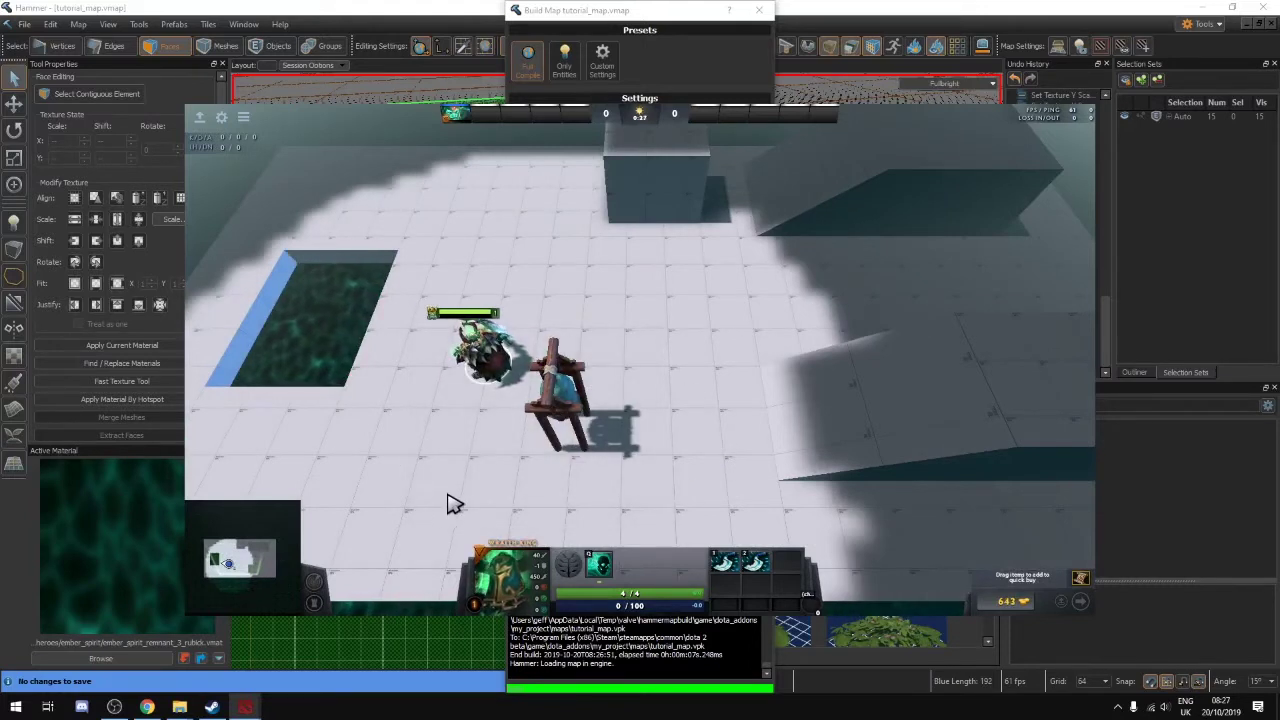
{"action": "right_click", "coordinate": [607, 476]}
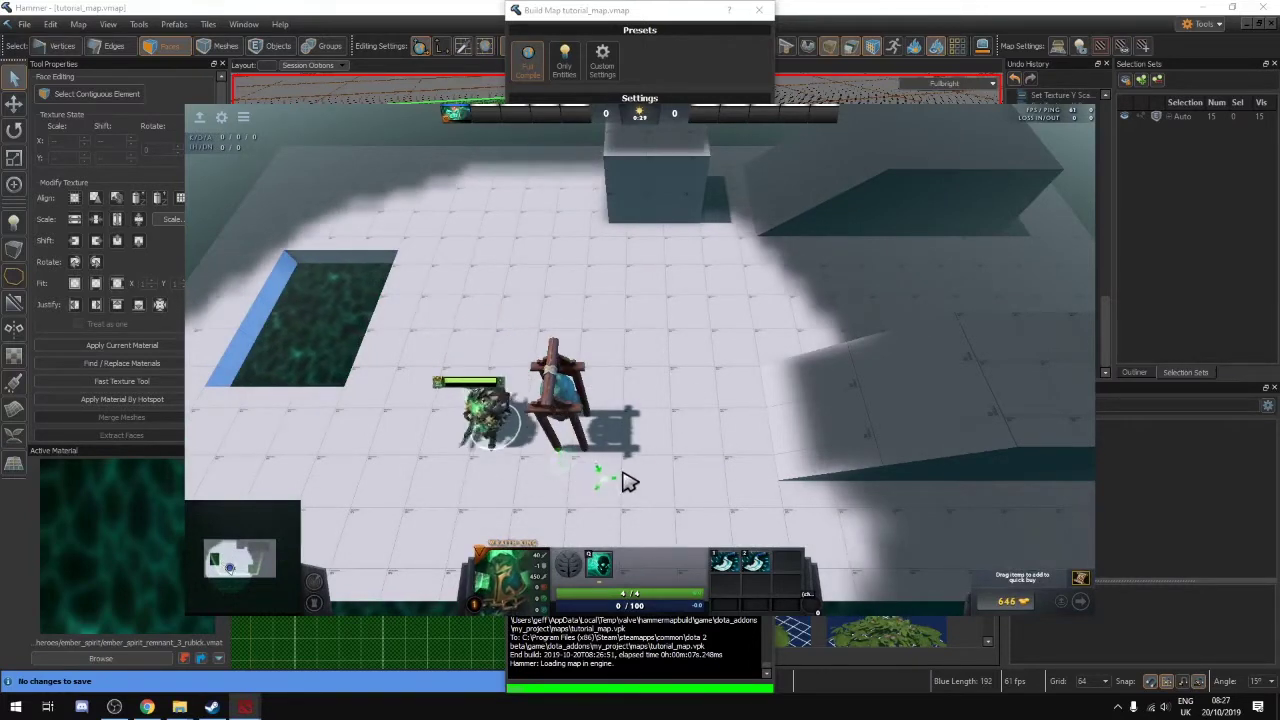
{"action": "right_click", "coordinate": [620, 367]}
{"action": "right_click", "coordinate": [620, 359]}
Move the hero around the open floor between the block, the far ramp and the bell prop
{"action": "right_click", "coordinate": [825, 270]}
{"action": "right_click", "coordinate": [781, 341]}
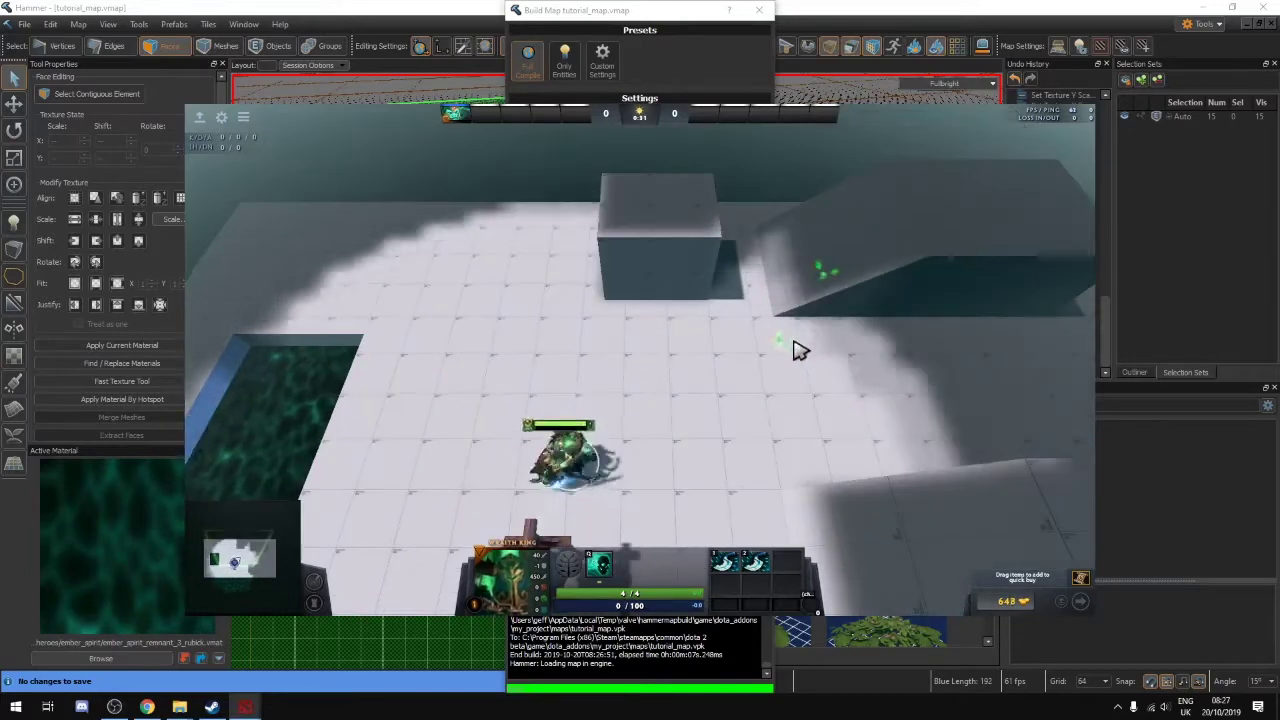
{"action": "right_click", "coordinate": [708, 357]}
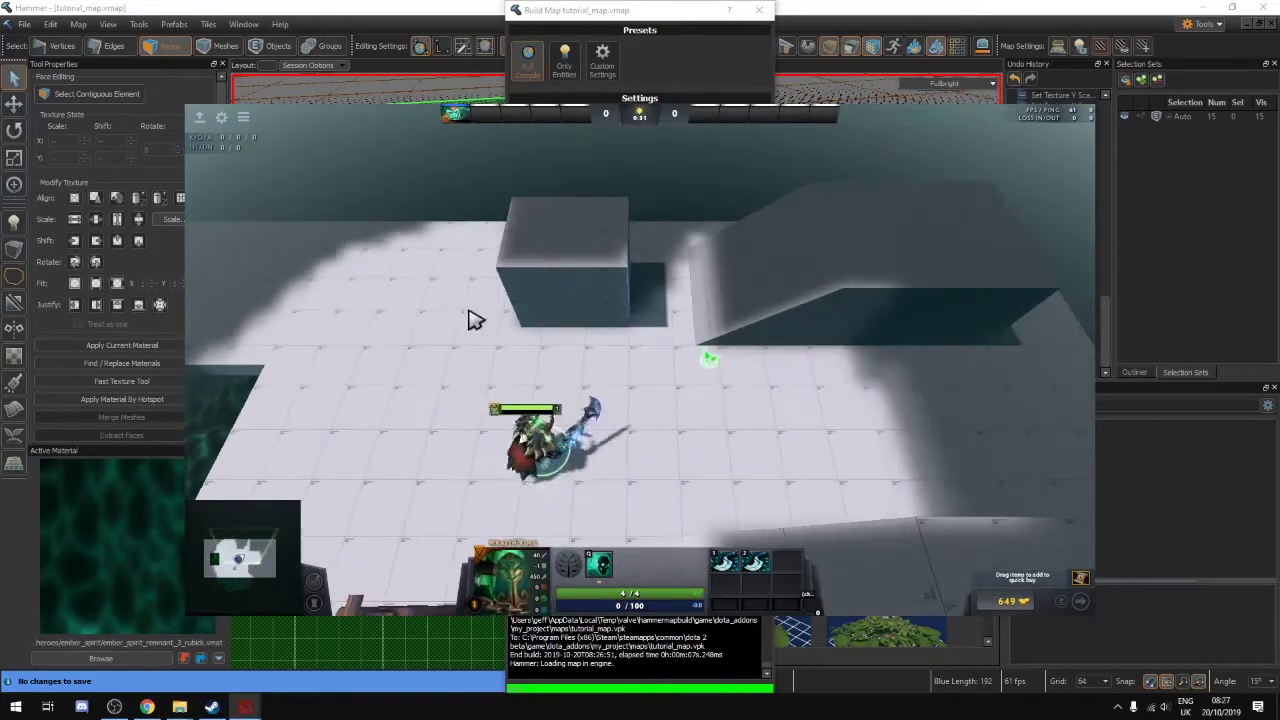
{"action": "right_click", "coordinate": [470, 314]}
{"action": "right_click", "coordinate": [591, 371]}
{"action": "right_click", "coordinate": [577, 403]}
{"action": "right_click", "coordinate": [710, 341]}
{"action": "right_click", "coordinate": [572, 319]}
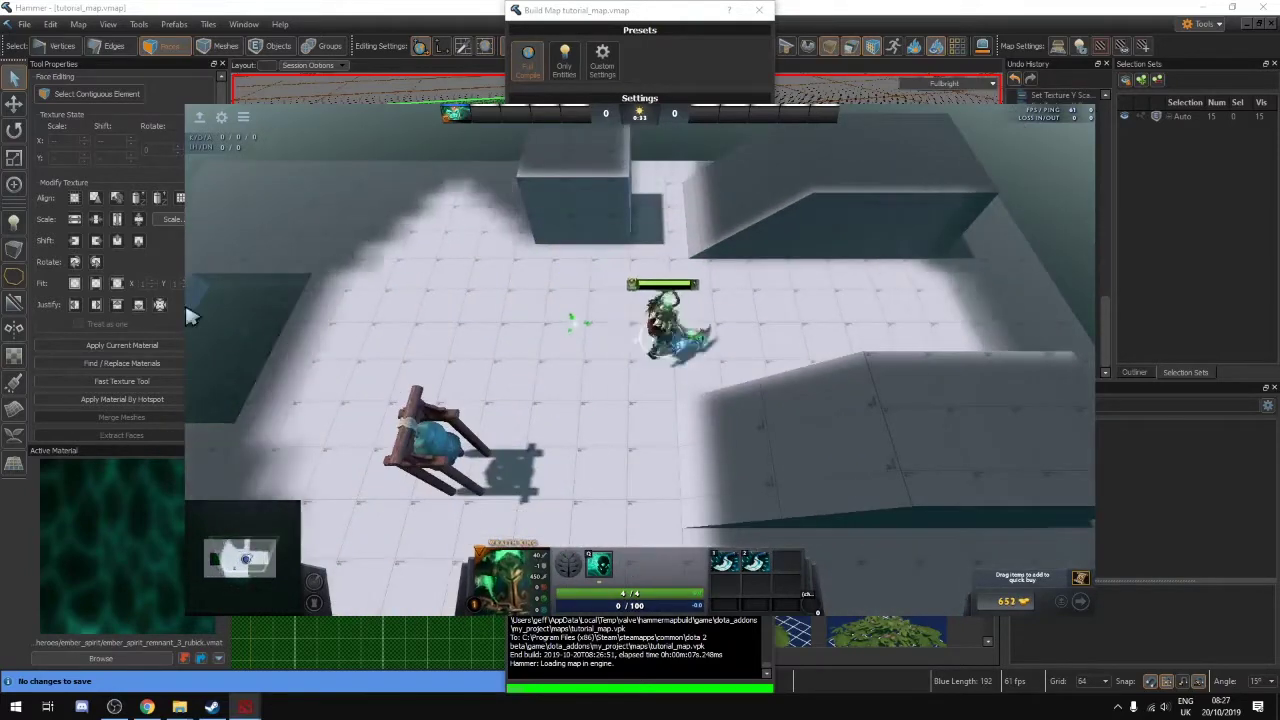
Walk the hero towards the gap between the two ramps and back near the pit, checking the lit area
{"action": "right_click", "coordinate": [632, 302]}
{"action": "right_click", "coordinate": [1004, 328]}
{"action": "right_click", "coordinate": [875, 341]}
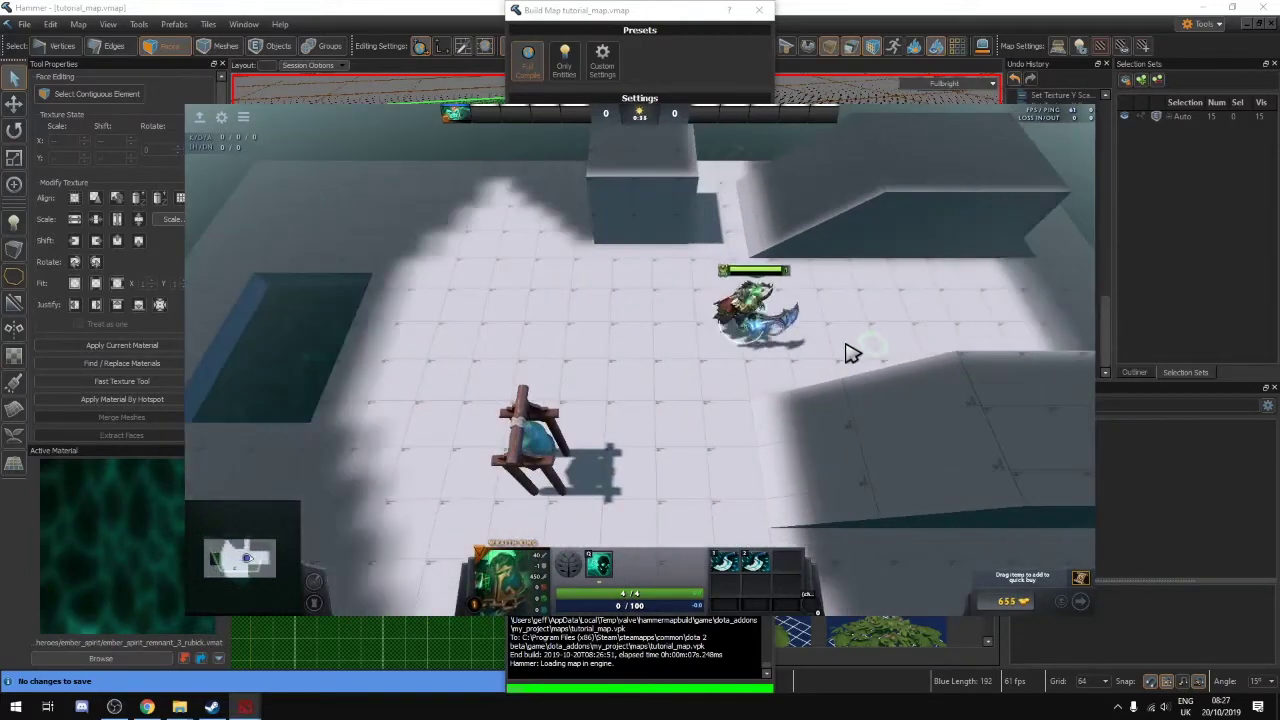
{"action": "right_click", "coordinate": [742, 333]}
{"action": "right_click", "coordinate": [660, 352]}
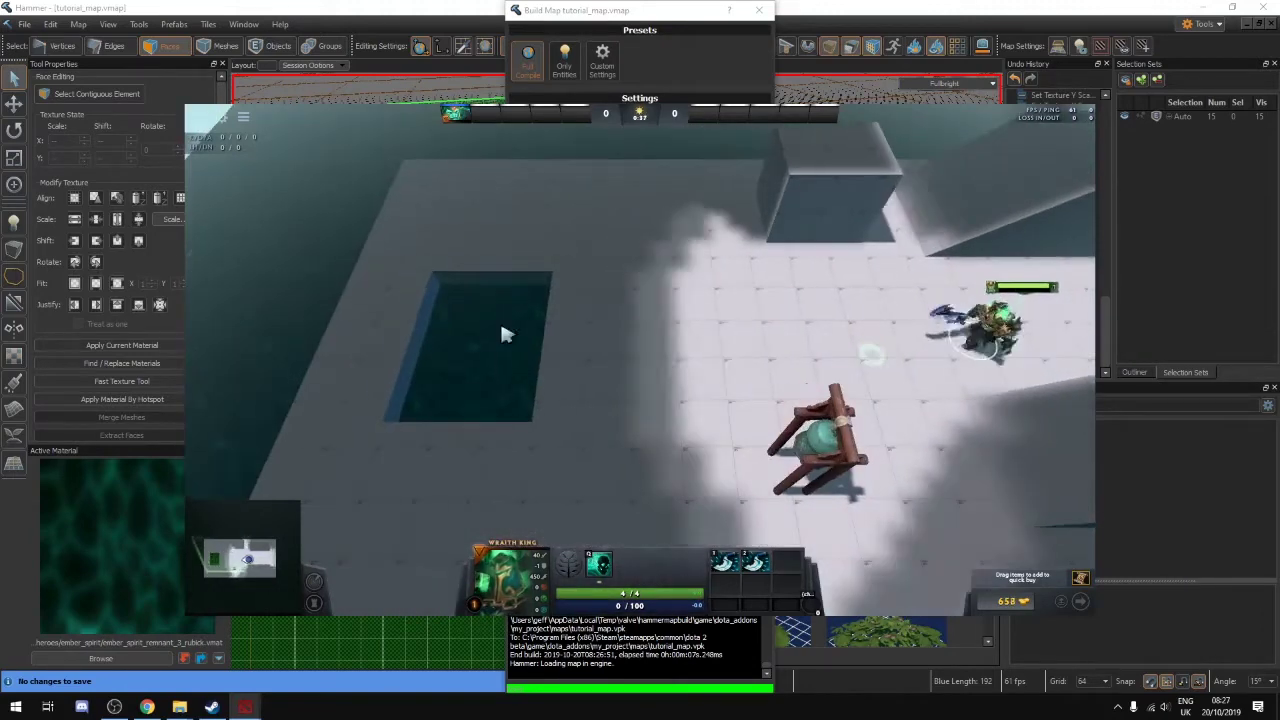
{"action": "right_click", "coordinate": [735, 334]}
{"action": "right_click", "coordinate": [702, 335]}
{"action": "right_click", "coordinate": [702, 334]}
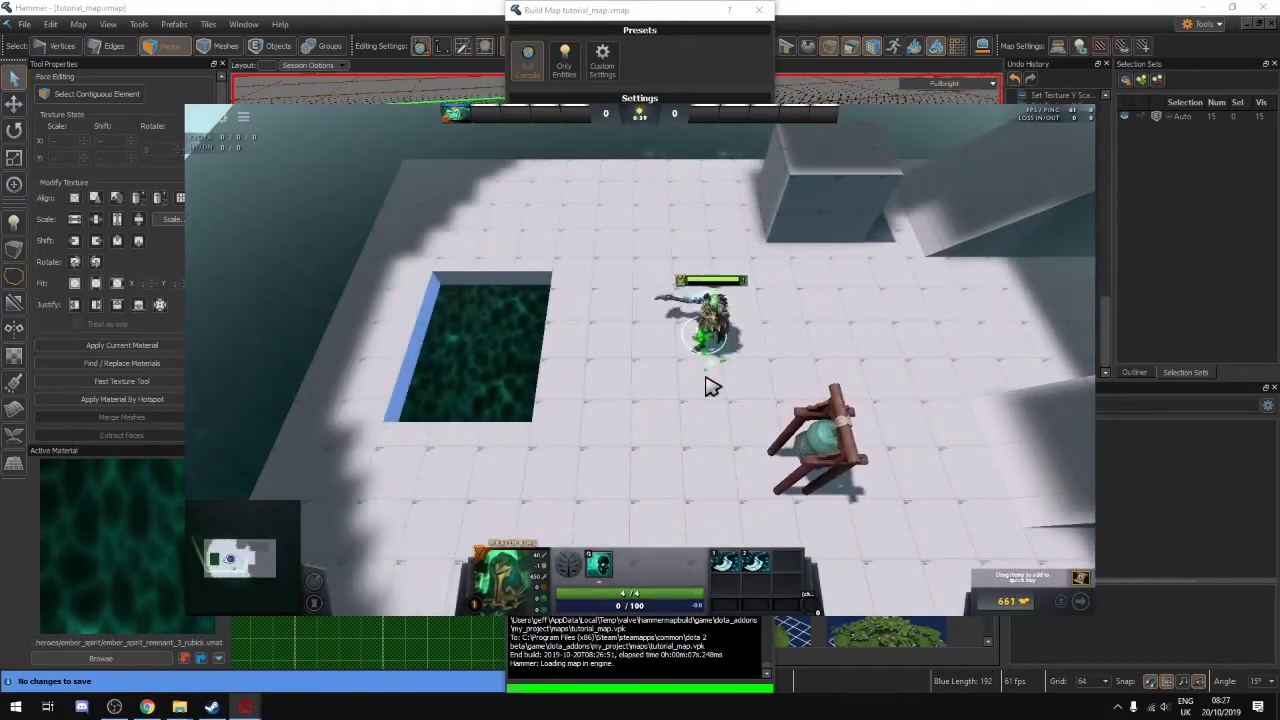
Send the hero up onto the near ramp to test walking on its raised surface
{"action": "right_click", "coordinate": [955, 346]}
{"action": "right_click", "coordinate": [968, 337]}
{"action": "right_click", "coordinate": [852, 366]}
{"action": "right_click", "coordinate": [957, 438]}
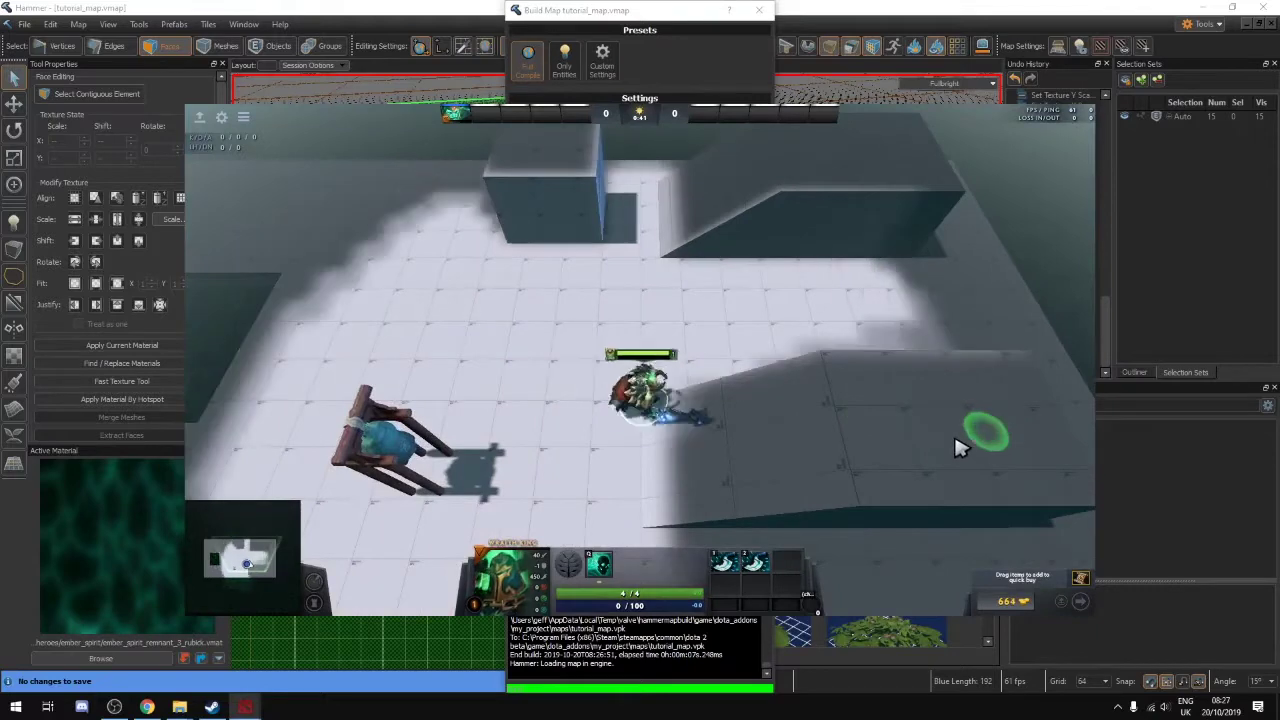
{"action": "right_click", "coordinate": [782, 448]}
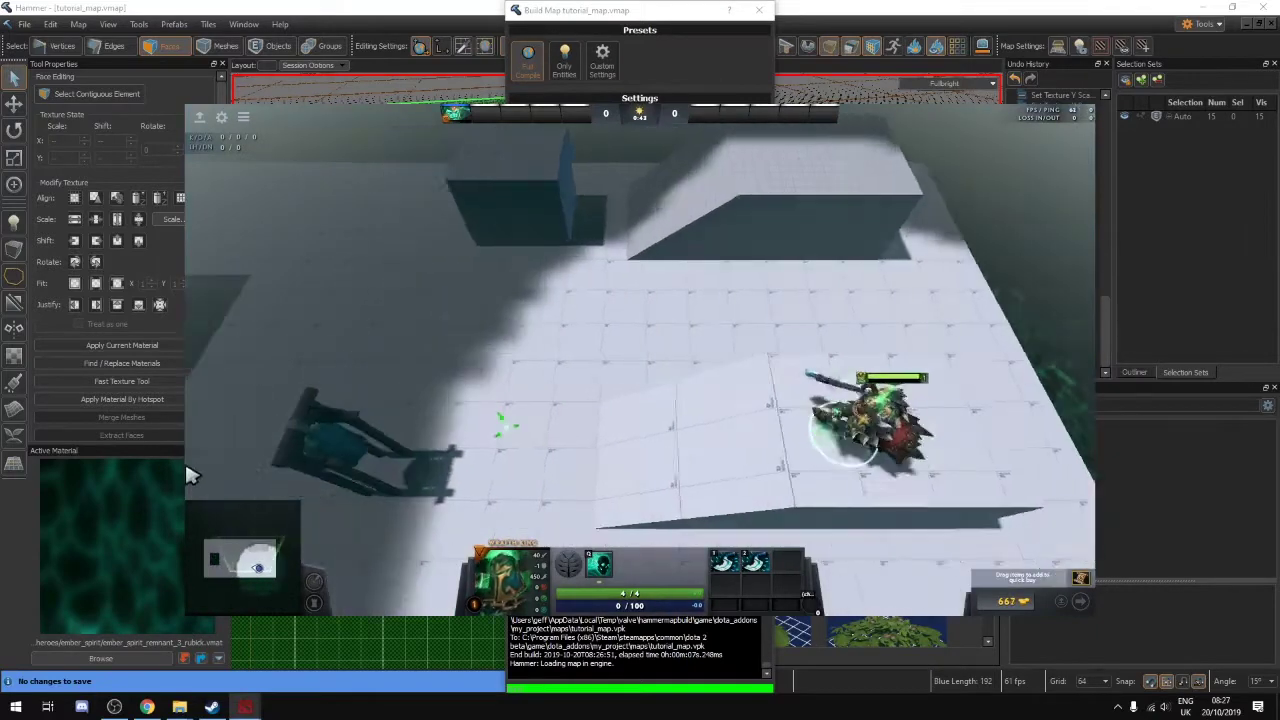